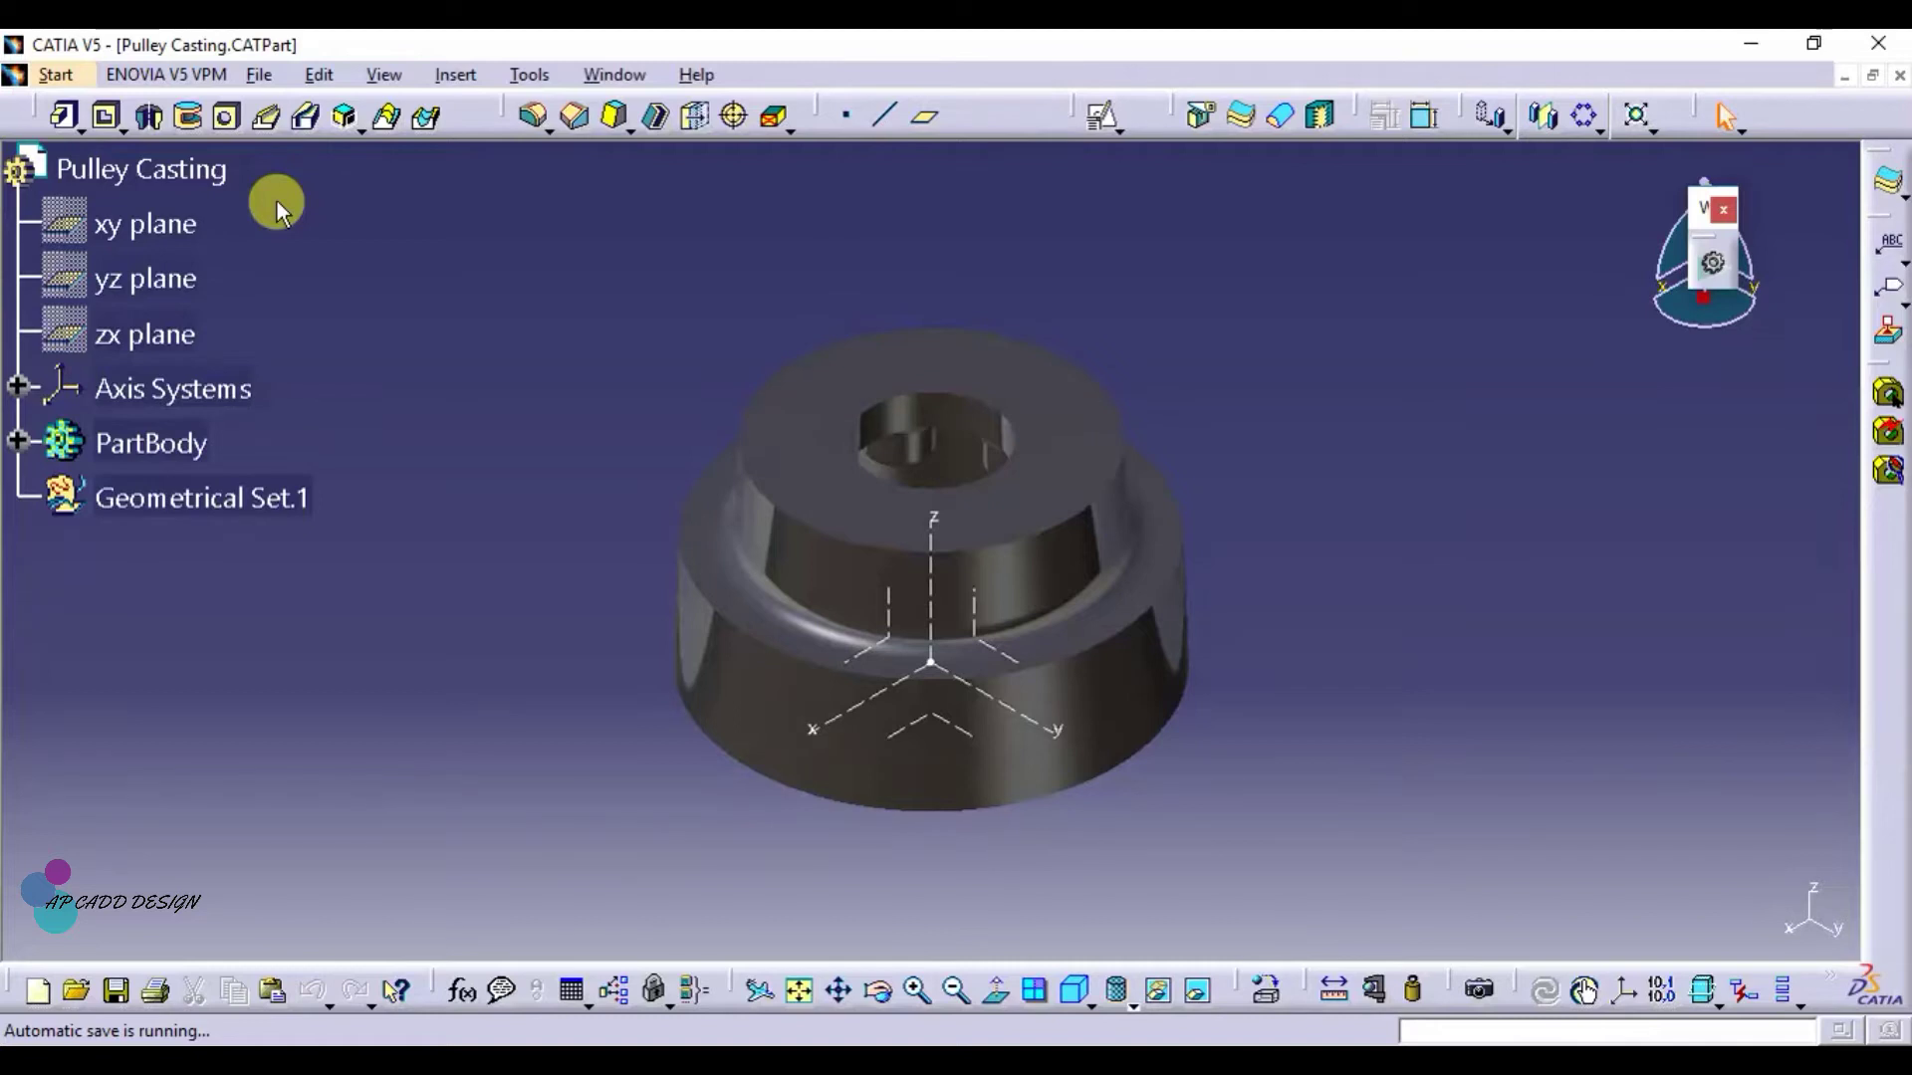
# Save the Pulley Casting part as Pulley Machining.CATPart in the Pulley Machining folder
pyautogui.click(187, 167)
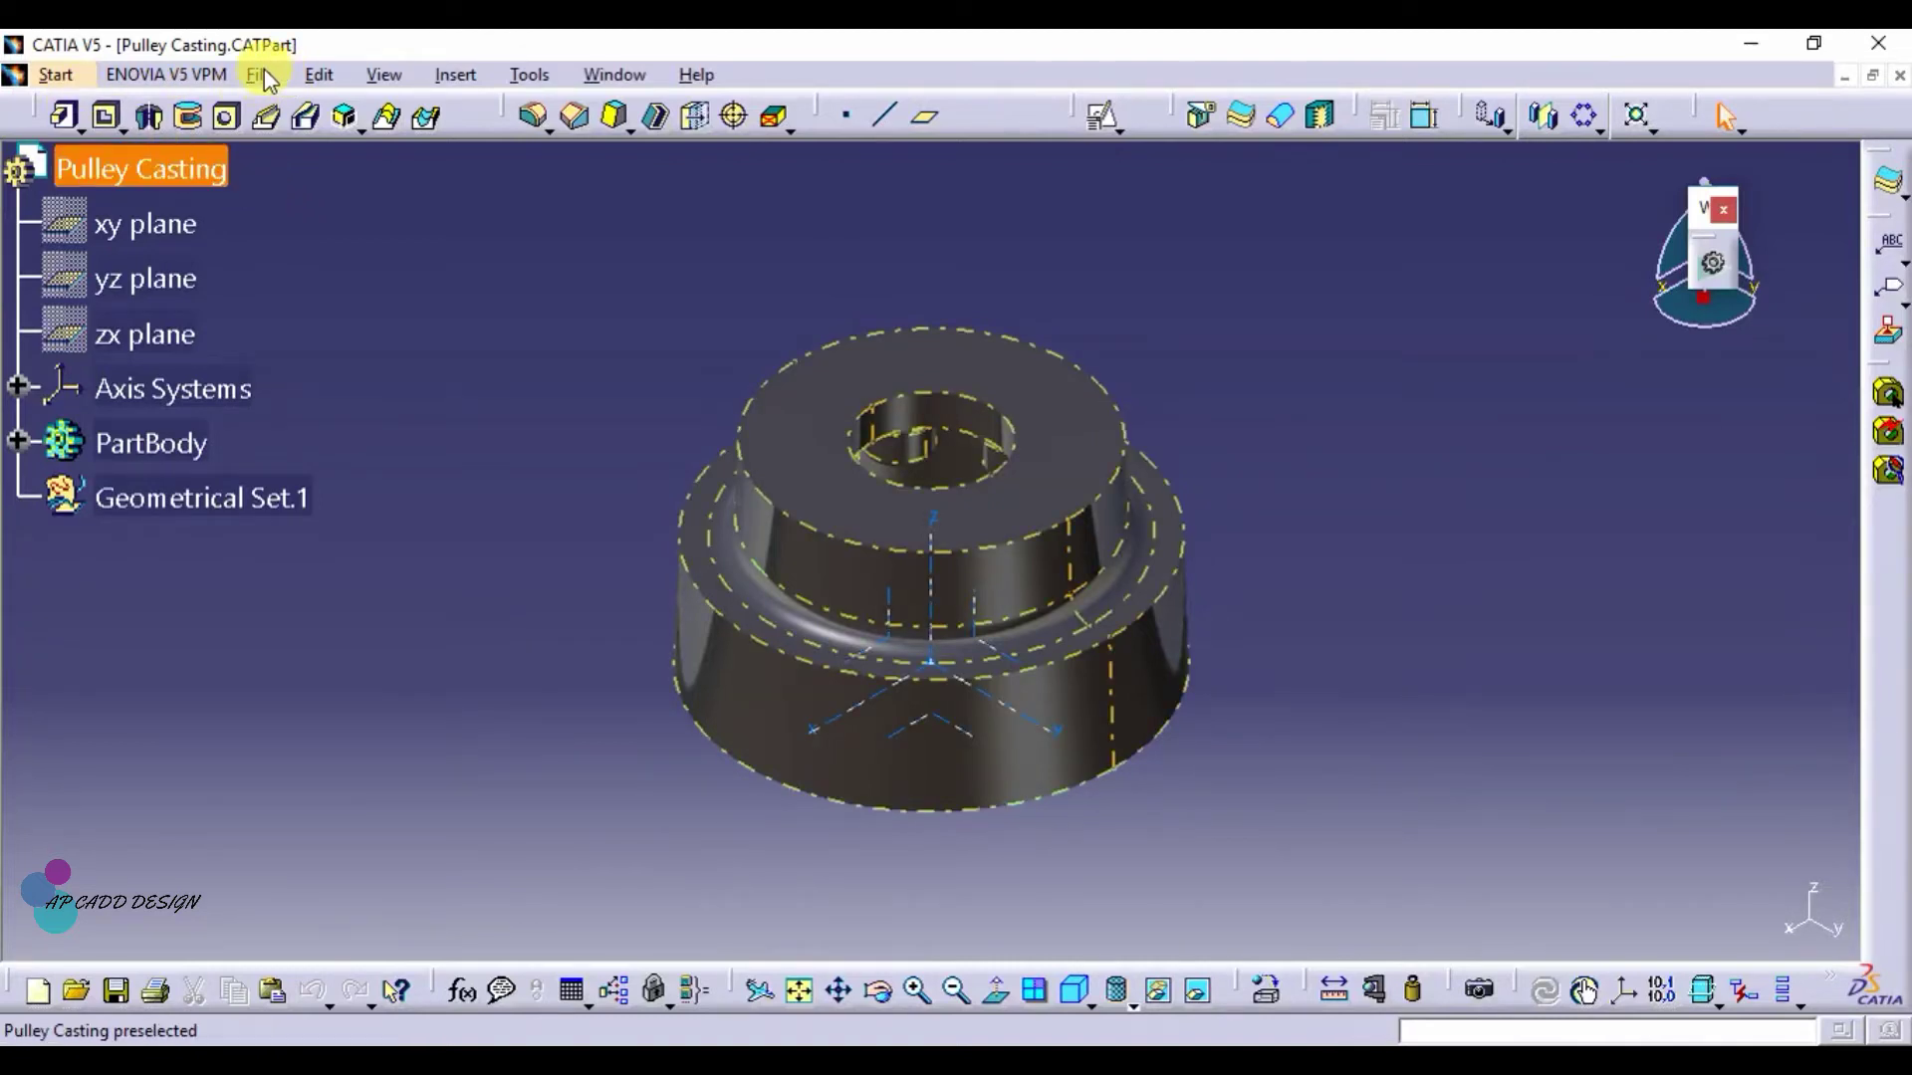
pyautogui.click(261, 74)
pyautogui.click(372, 289)
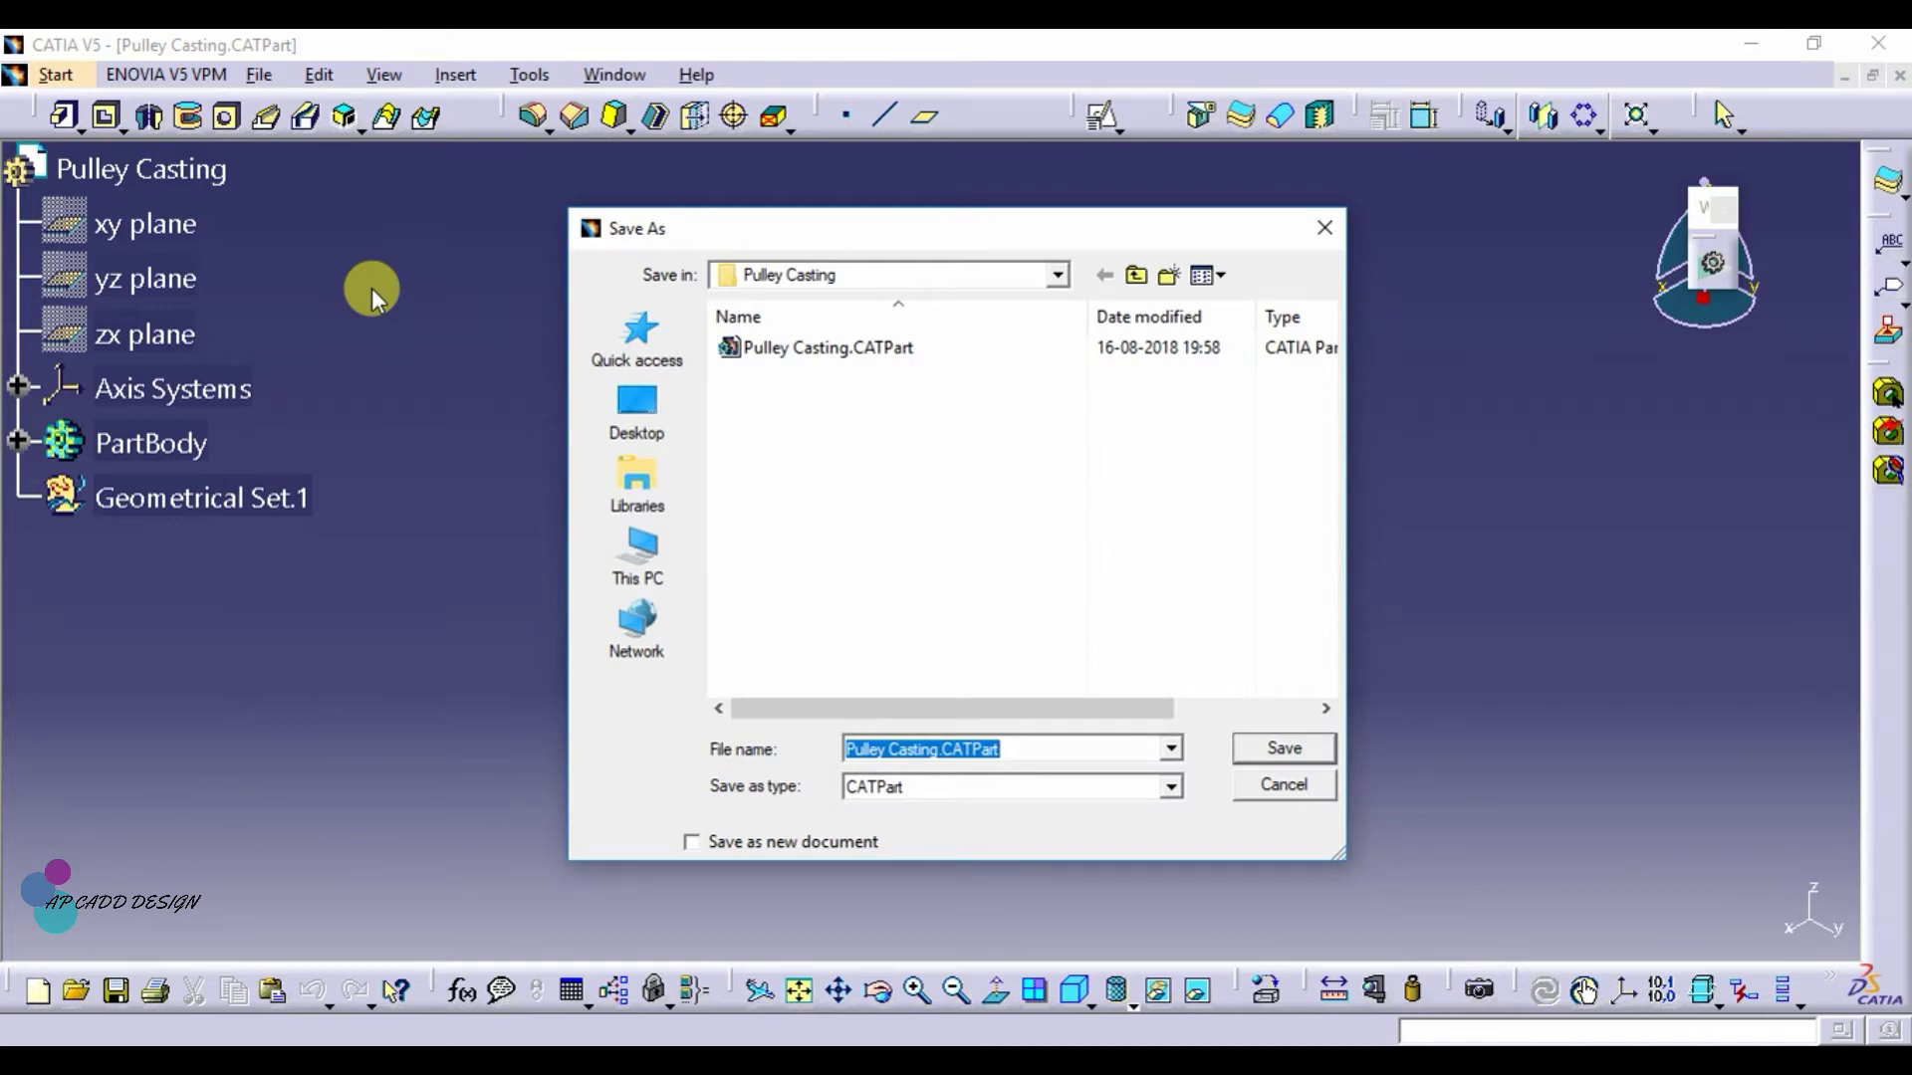
pyautogui.click(1137, 276)
pyautogui.click(875, 376)
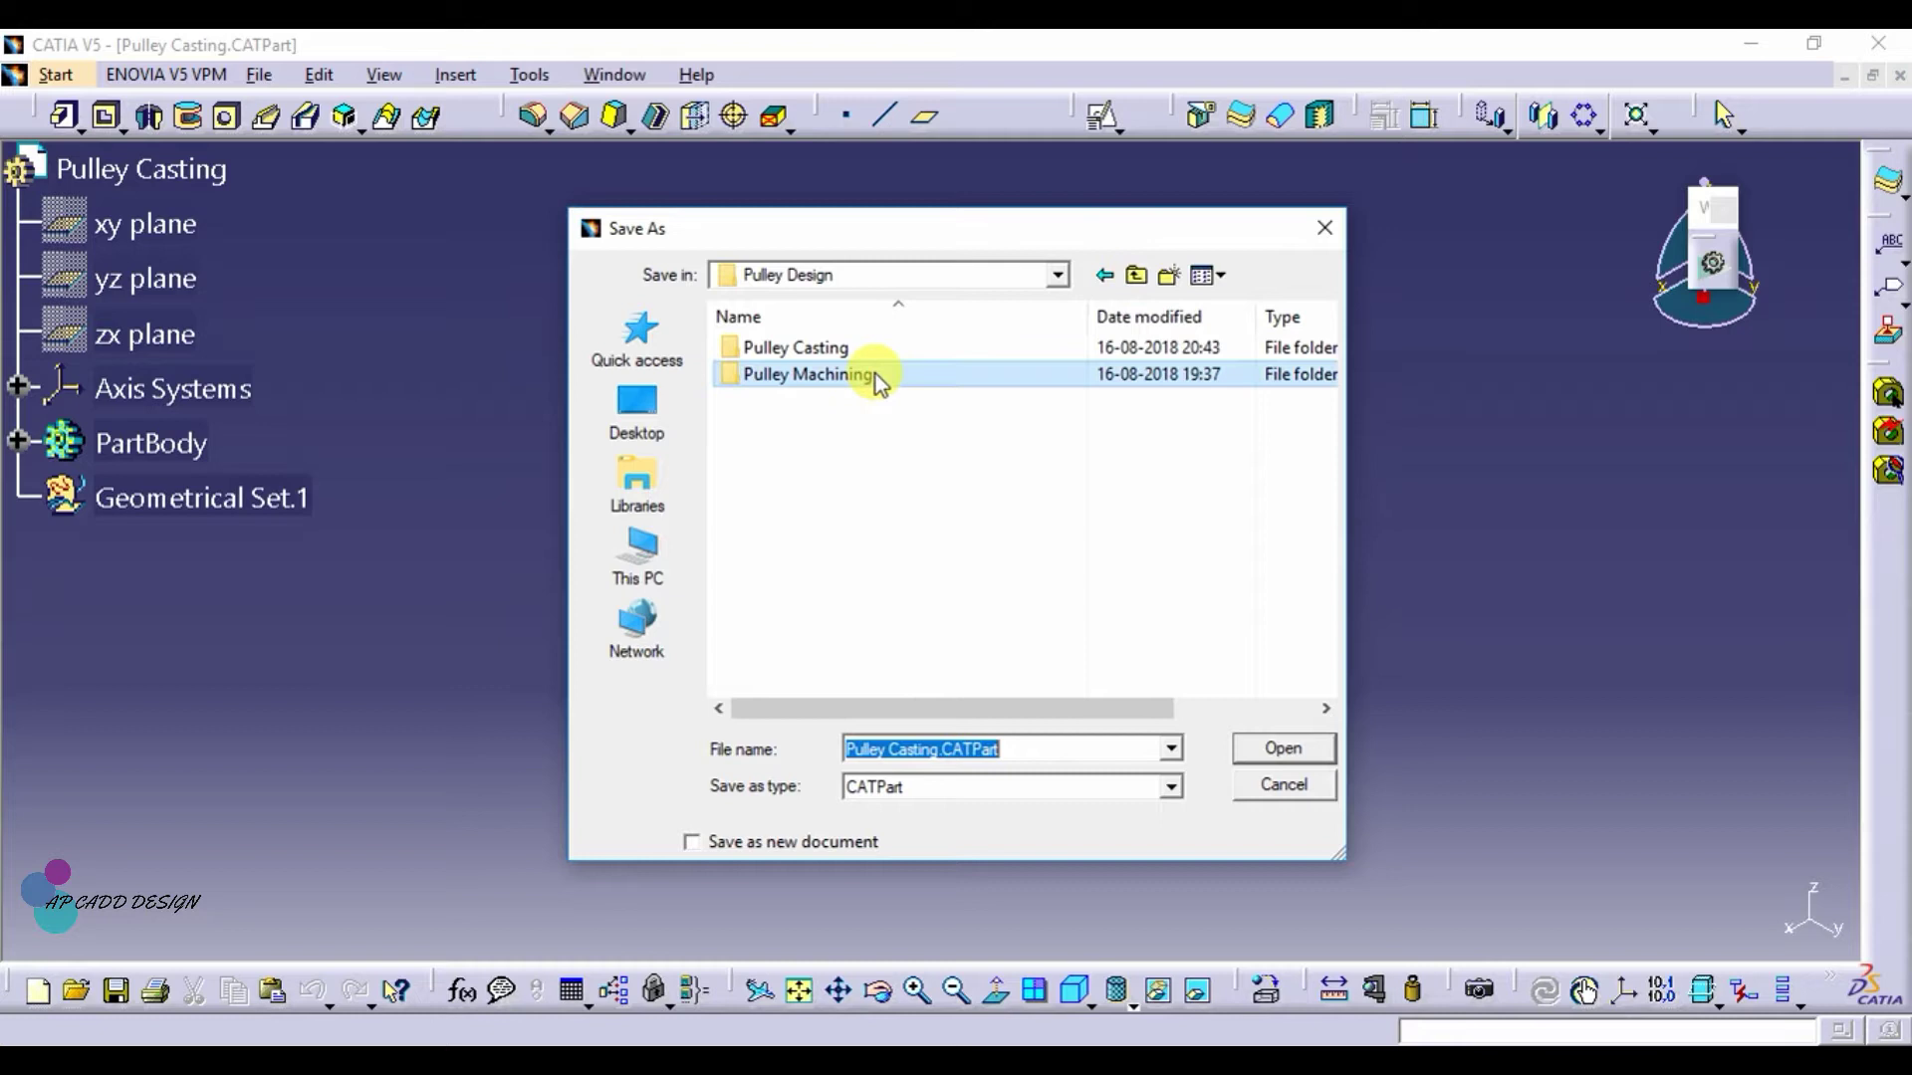
pyautogui.doubleClick(875, 376)
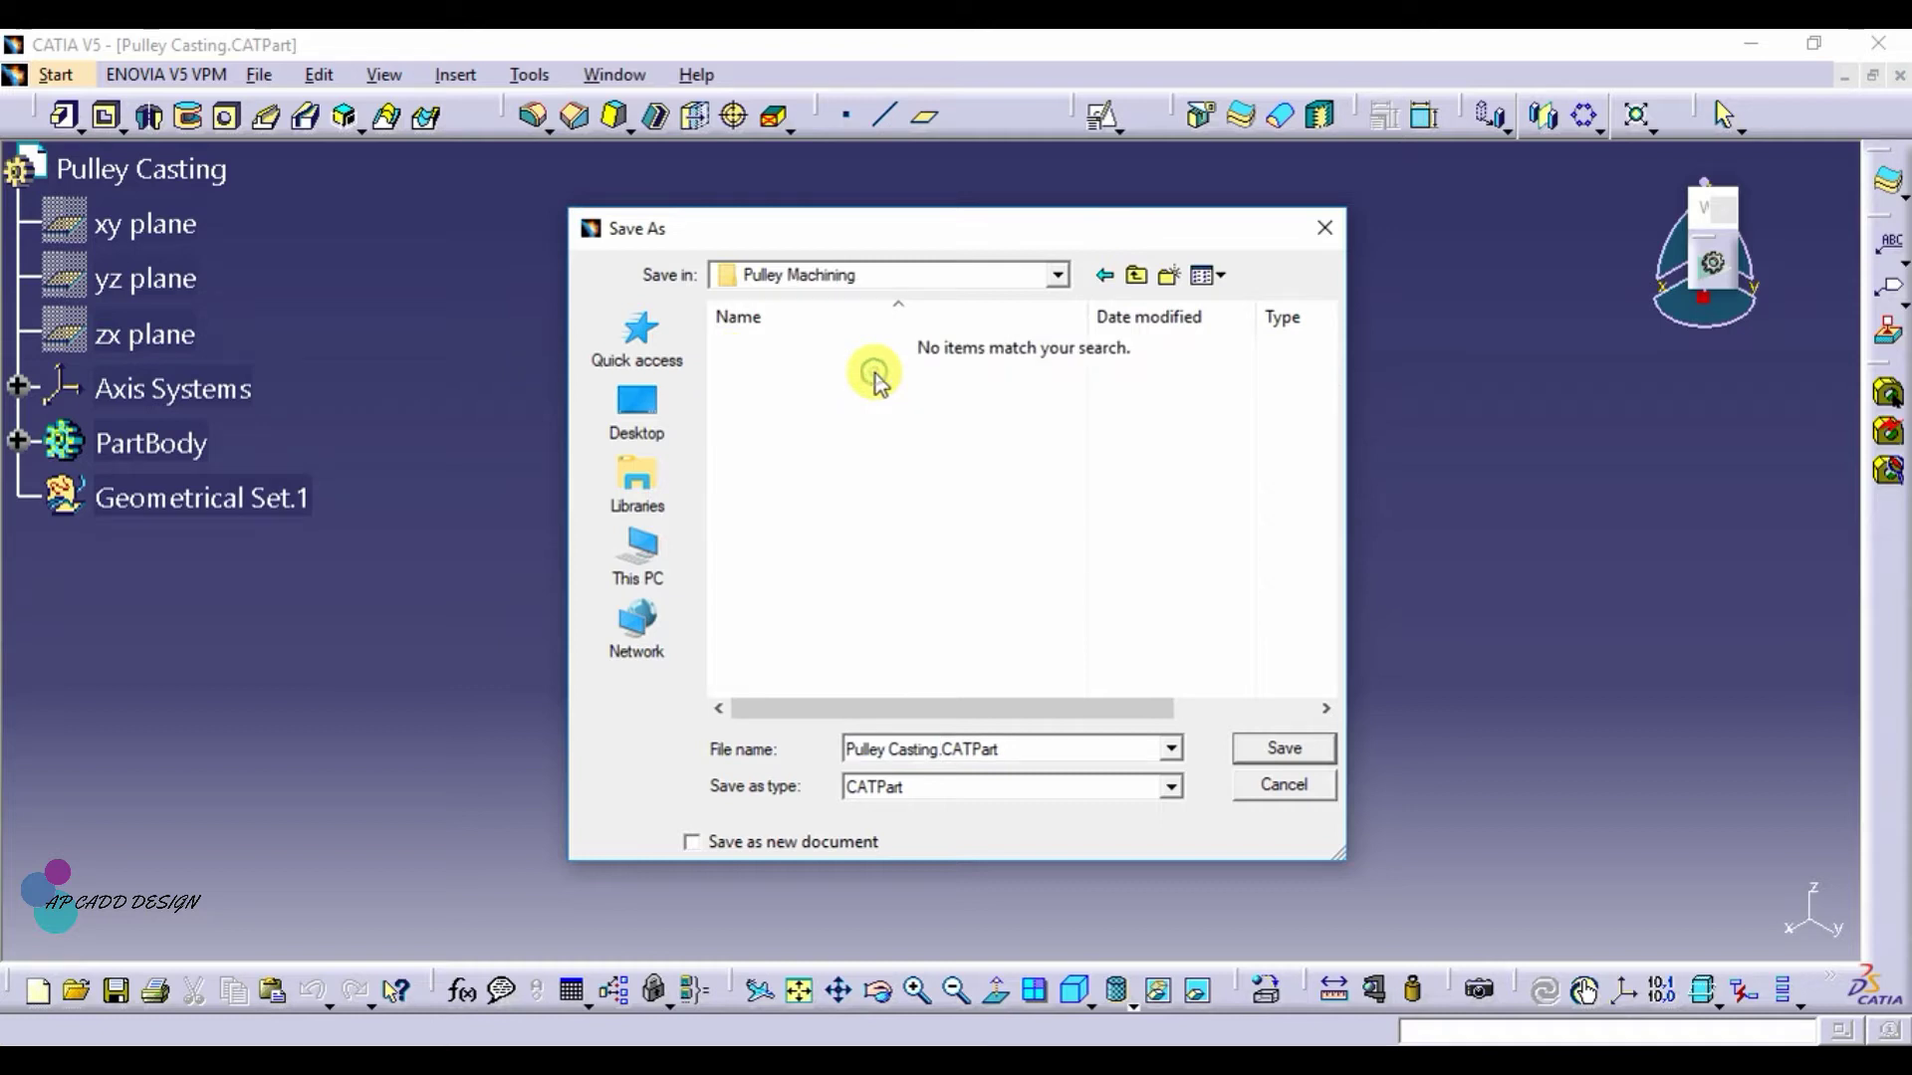
pyautogui.doubleClick(941, 757)
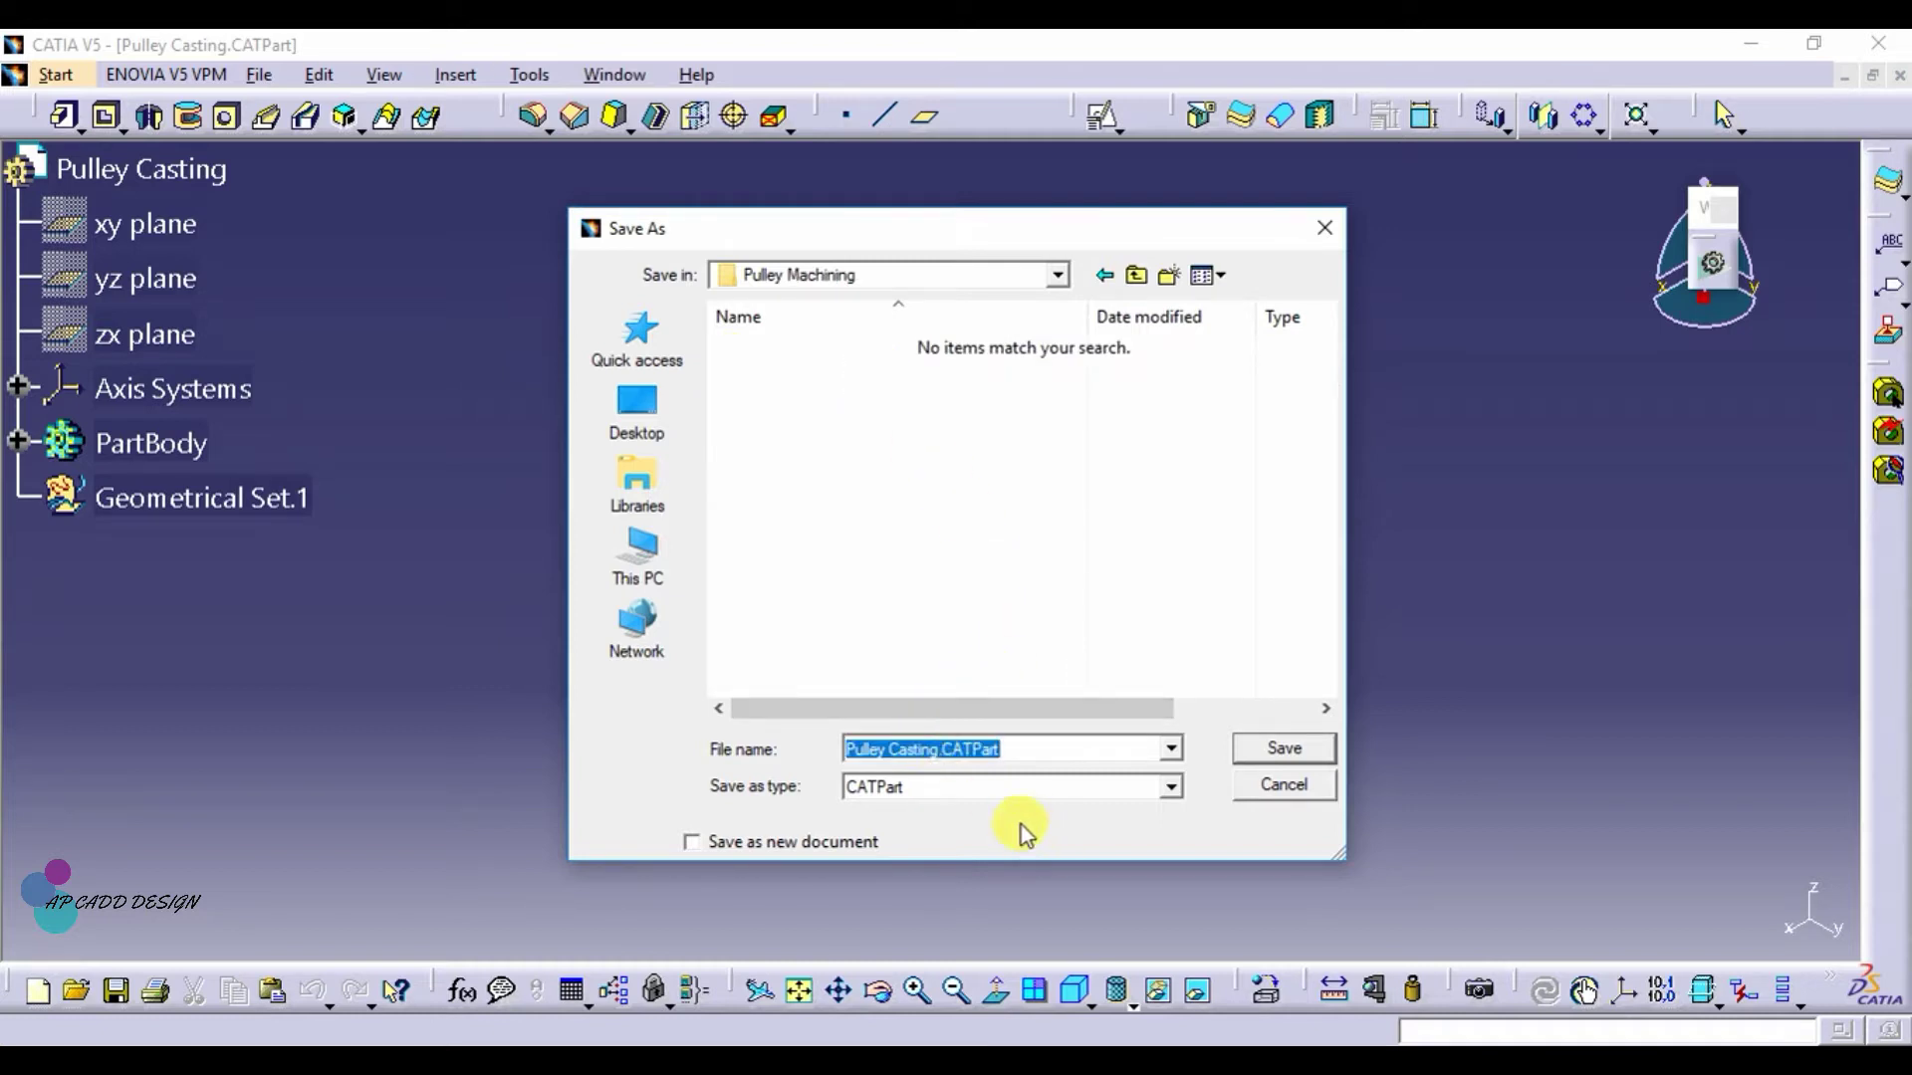
pyautogui.click(937, 751)
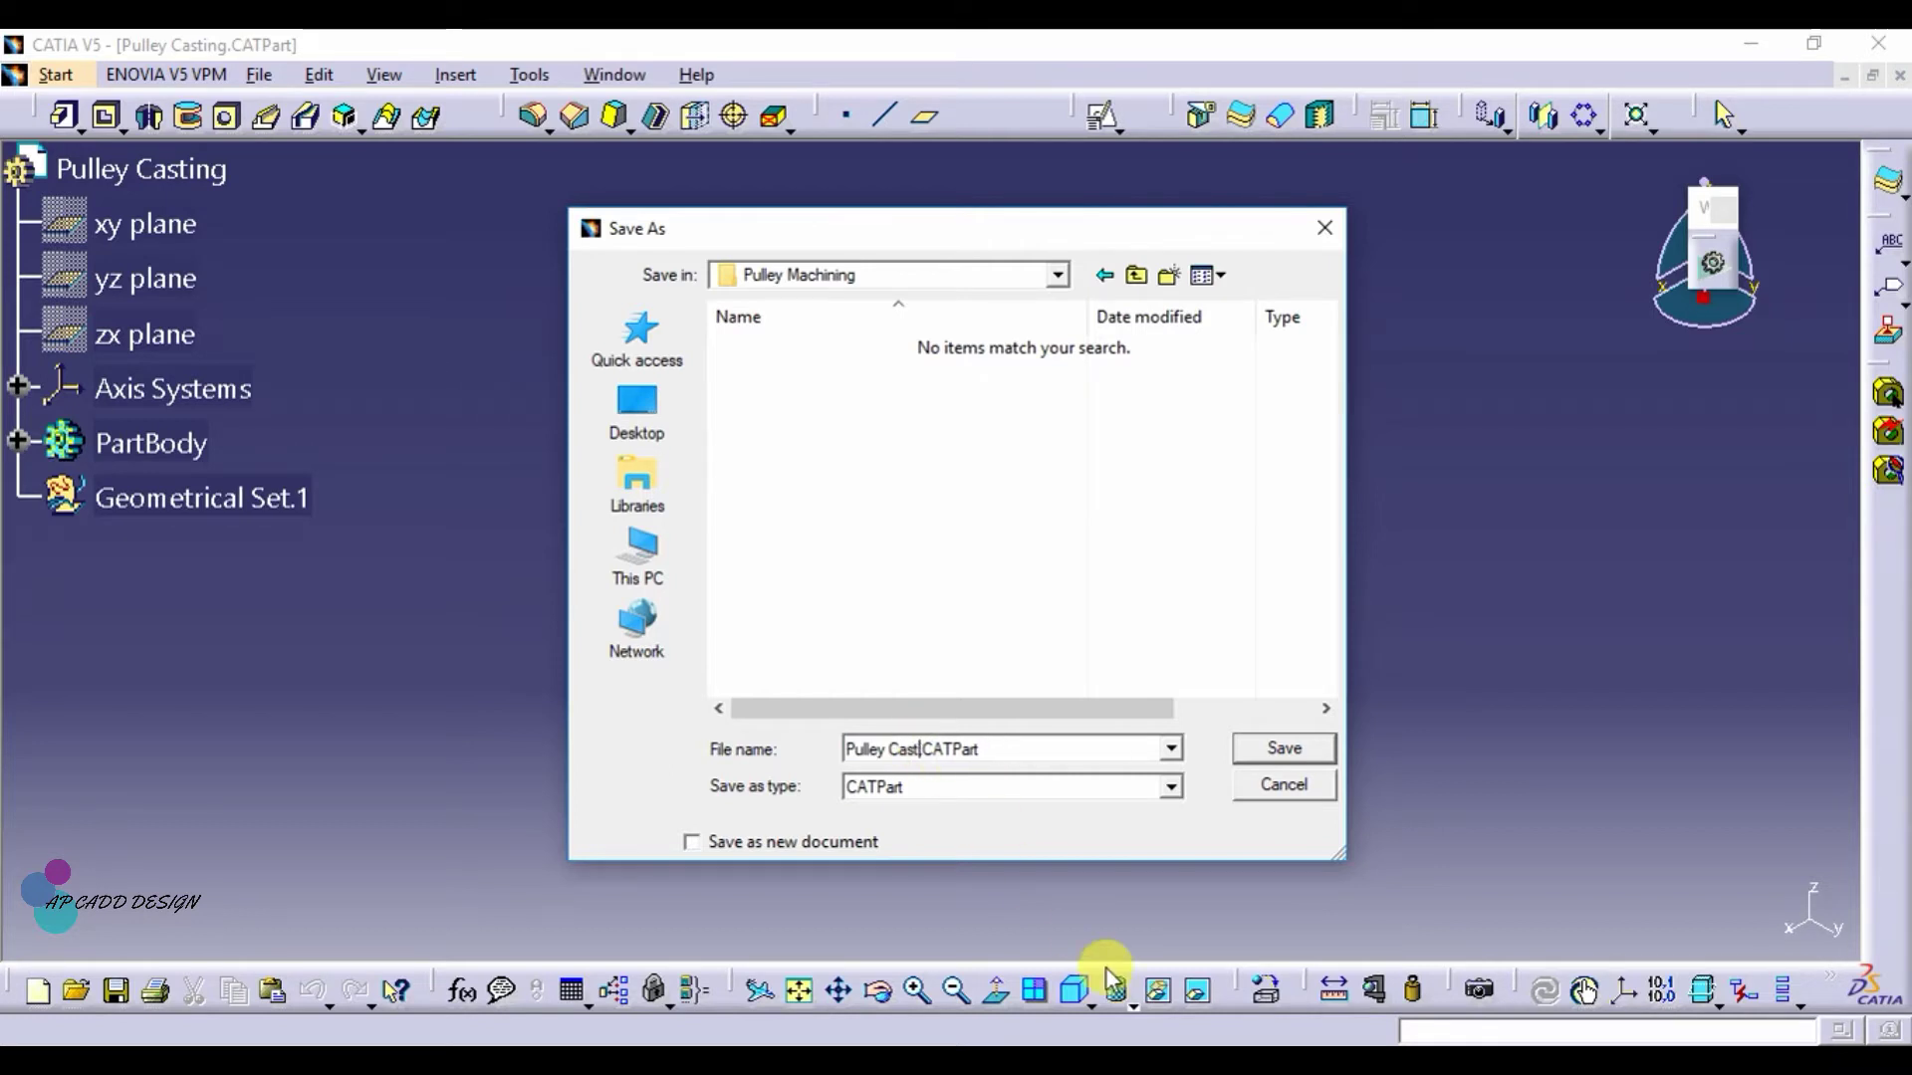
pyautogui.write('Machining')
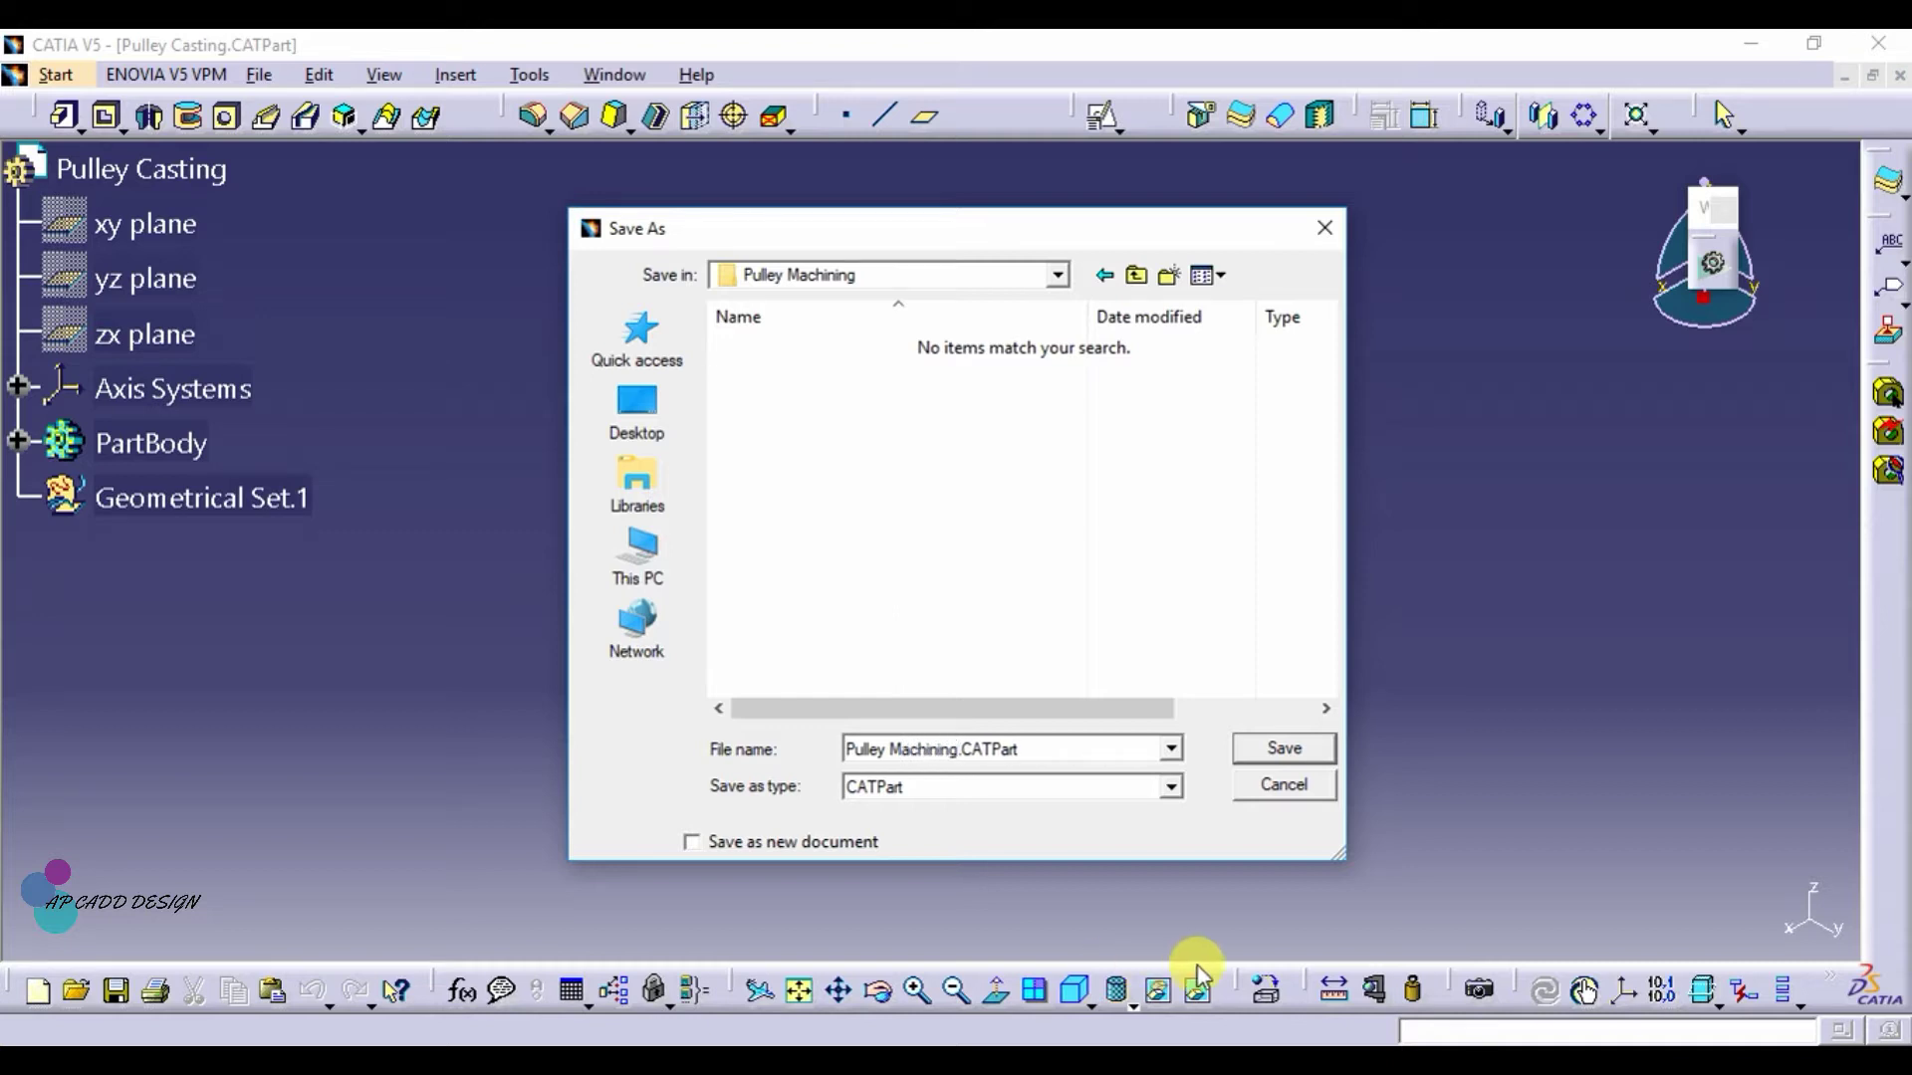
pyautogui.click(1282, 752)
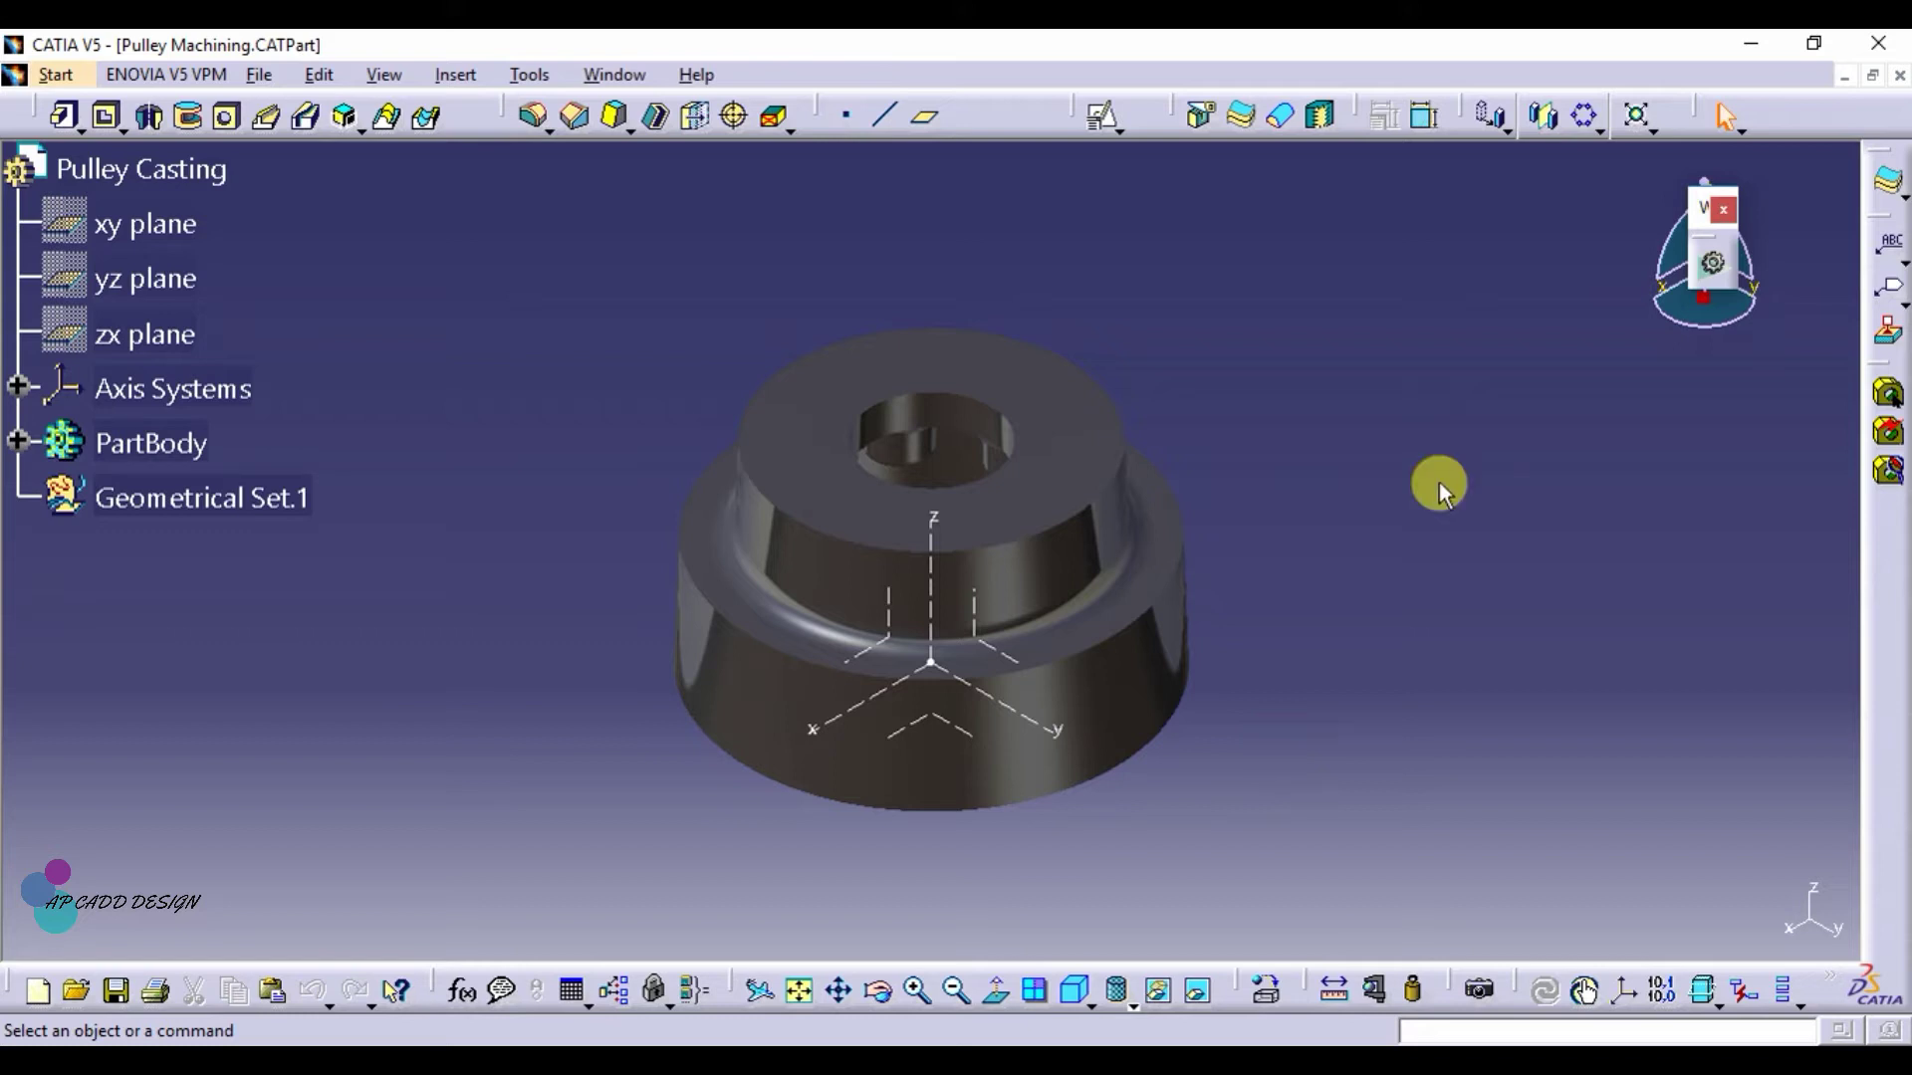
# Start a positioned sketch on the YZ plane and draw a rectangle above the part
pyautogui.click(995, 653)
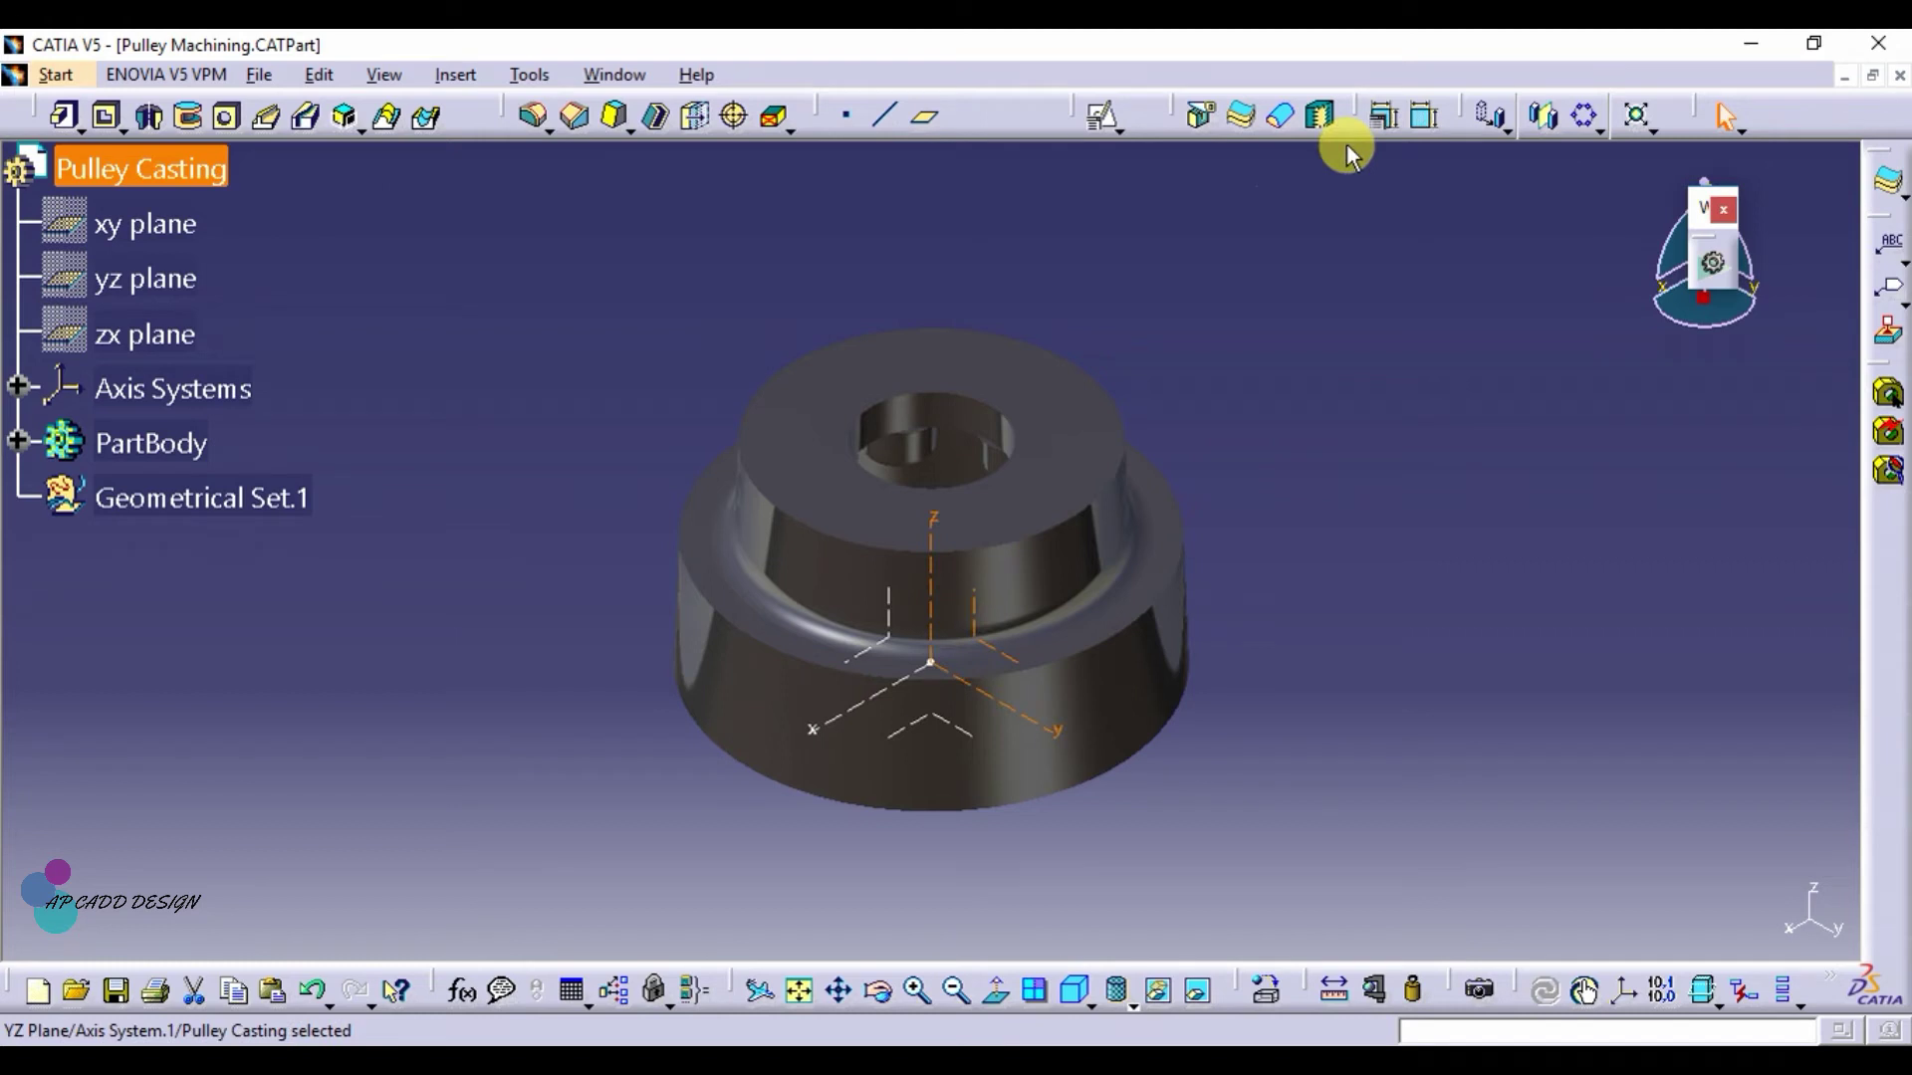
pyautogui.click(1106, 117)
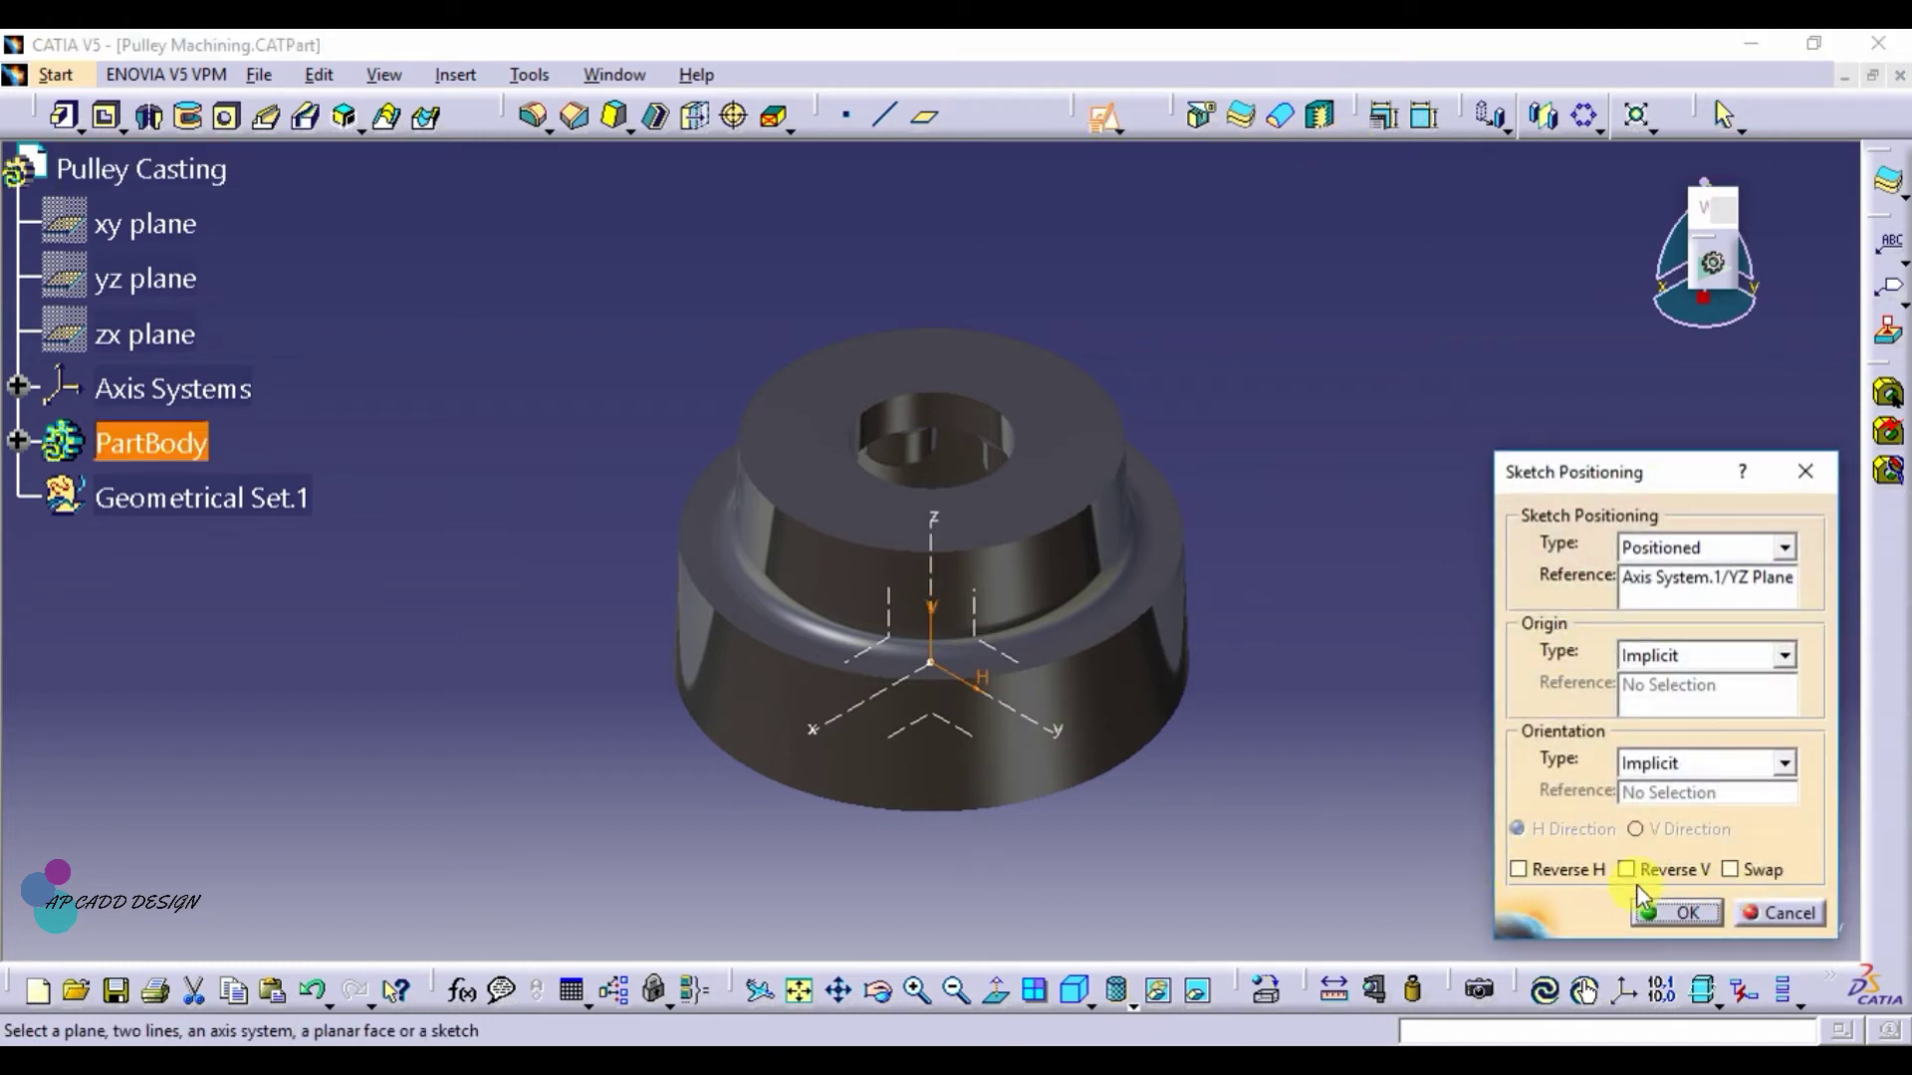
pyautogui.click(1689, 914)
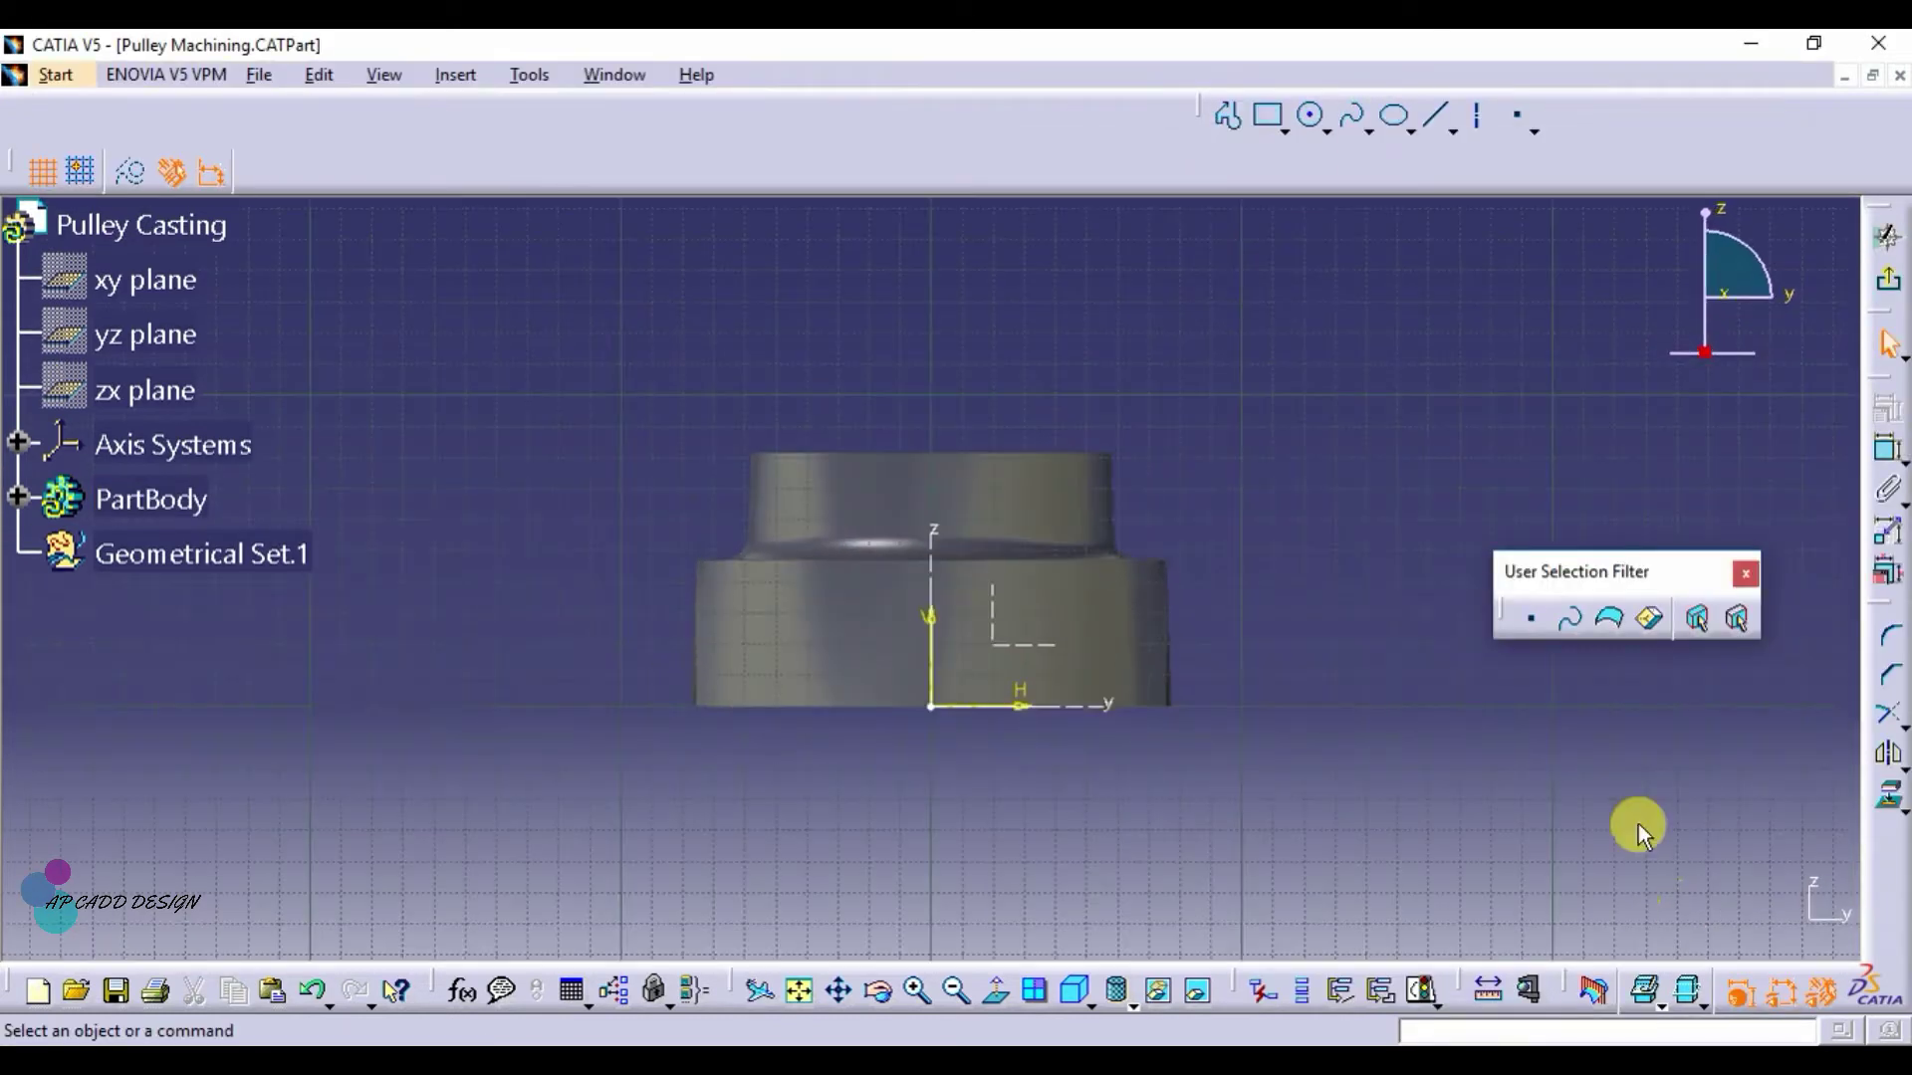
pyautogui.click(1257, 114)
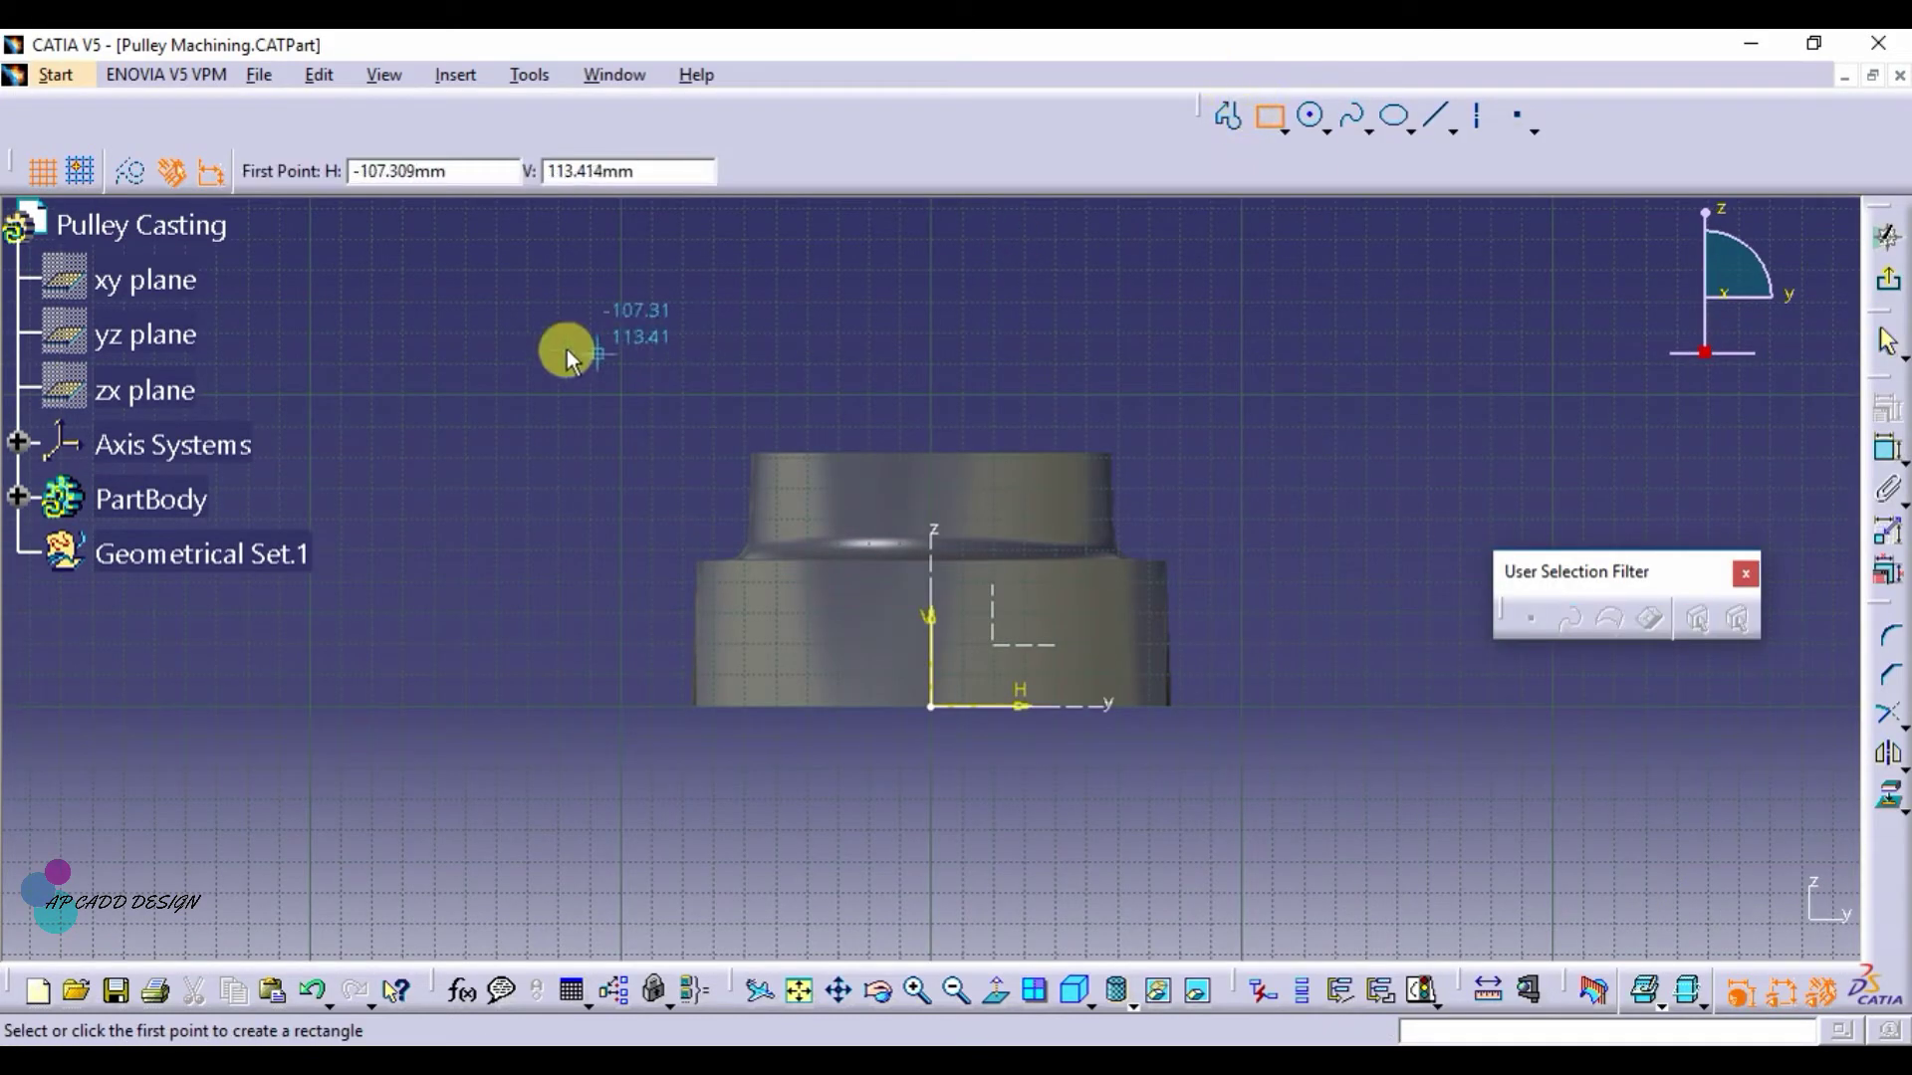
pyautogui.click(620, 361)
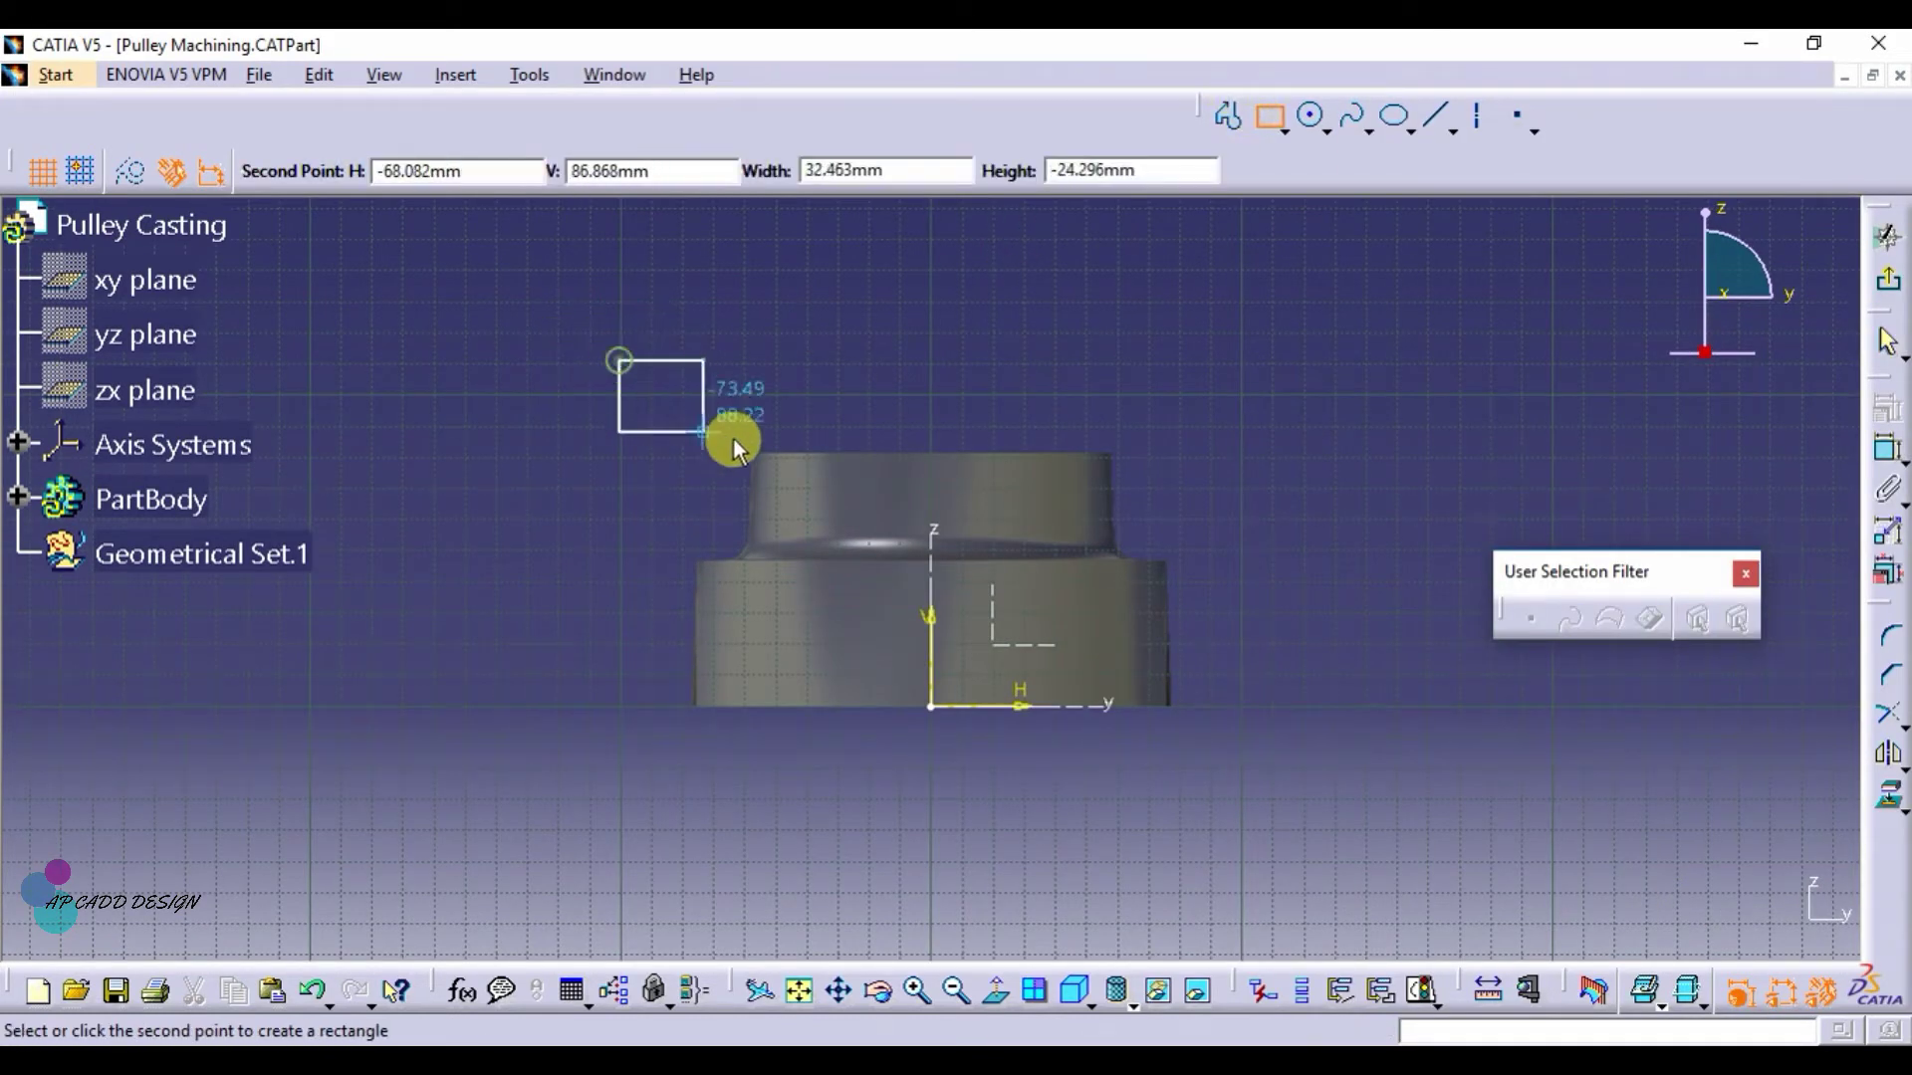
pyautogui.click(1239, 480)
pyautogui.click(1521, 330)
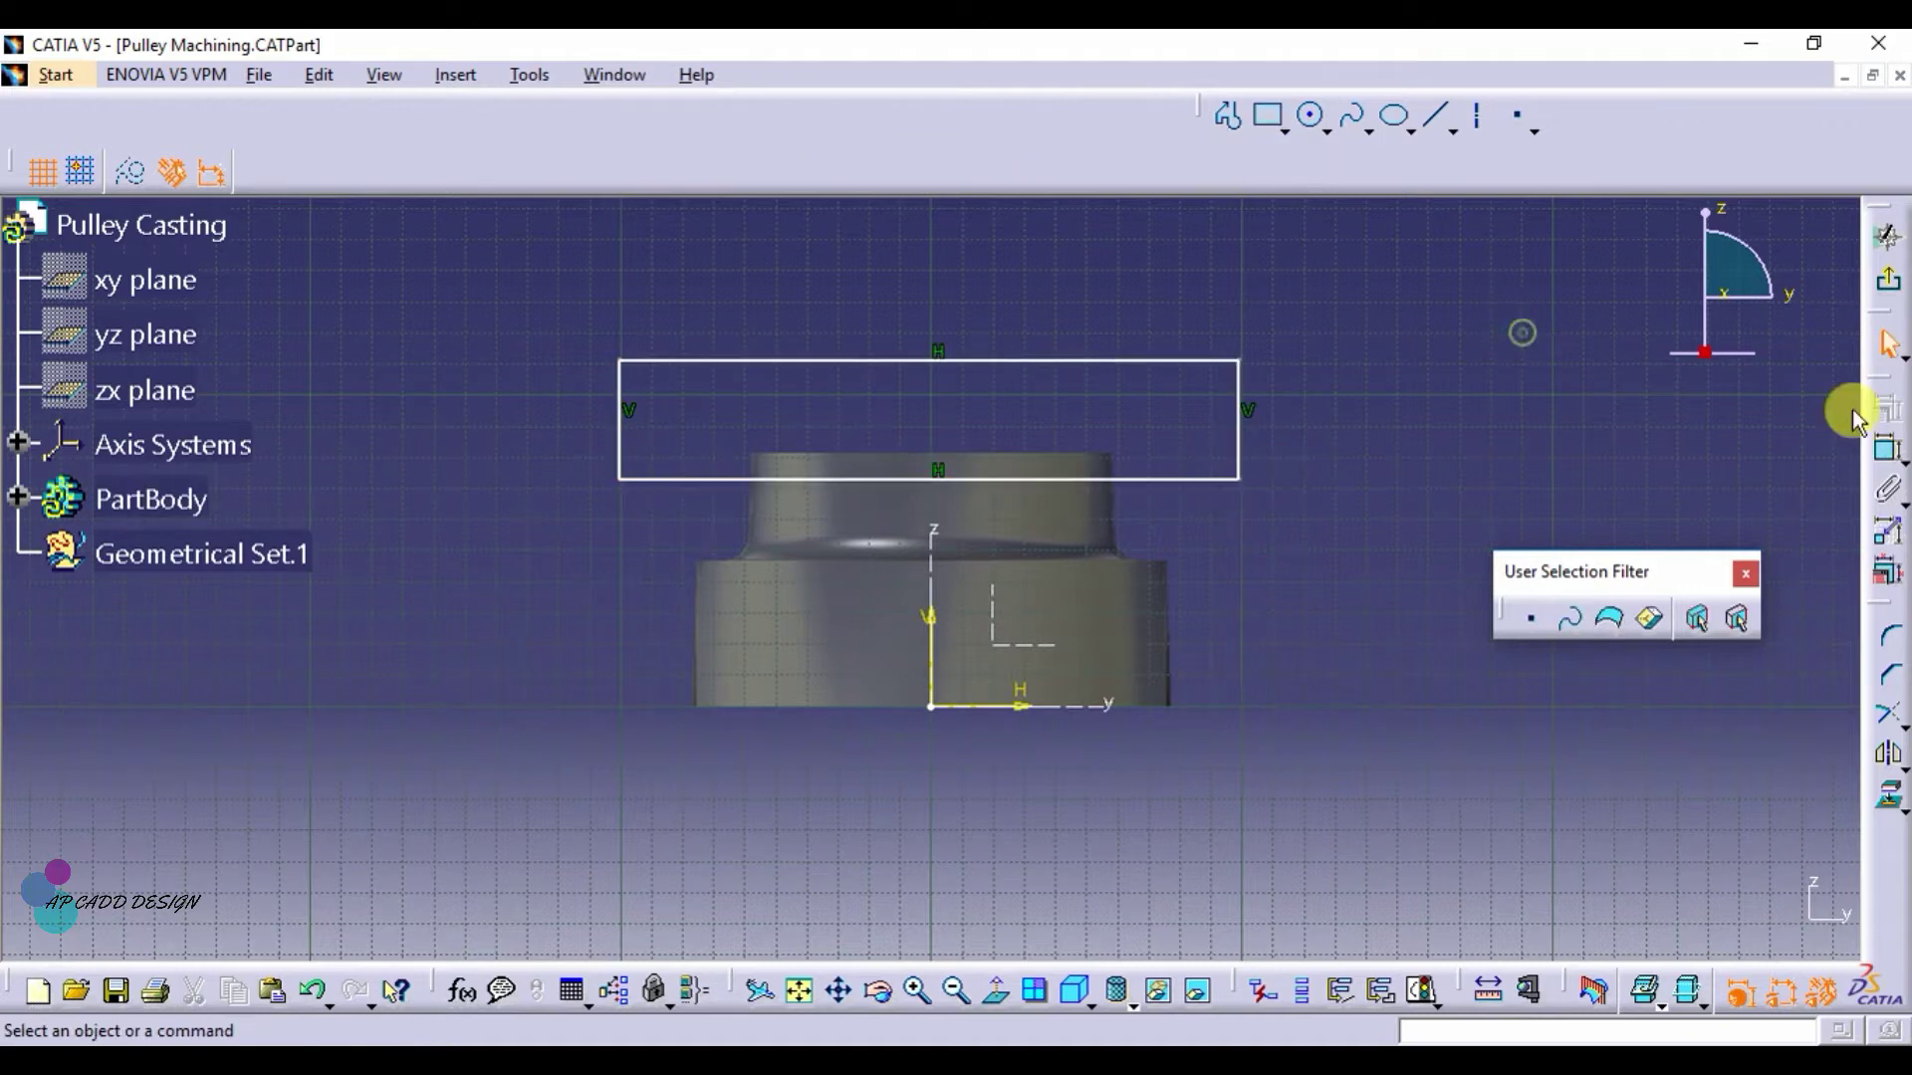
# Constrain the rectangle's bottom edge 75.5 mm from the horizontal axis
pyautogui.click(1889, 456)
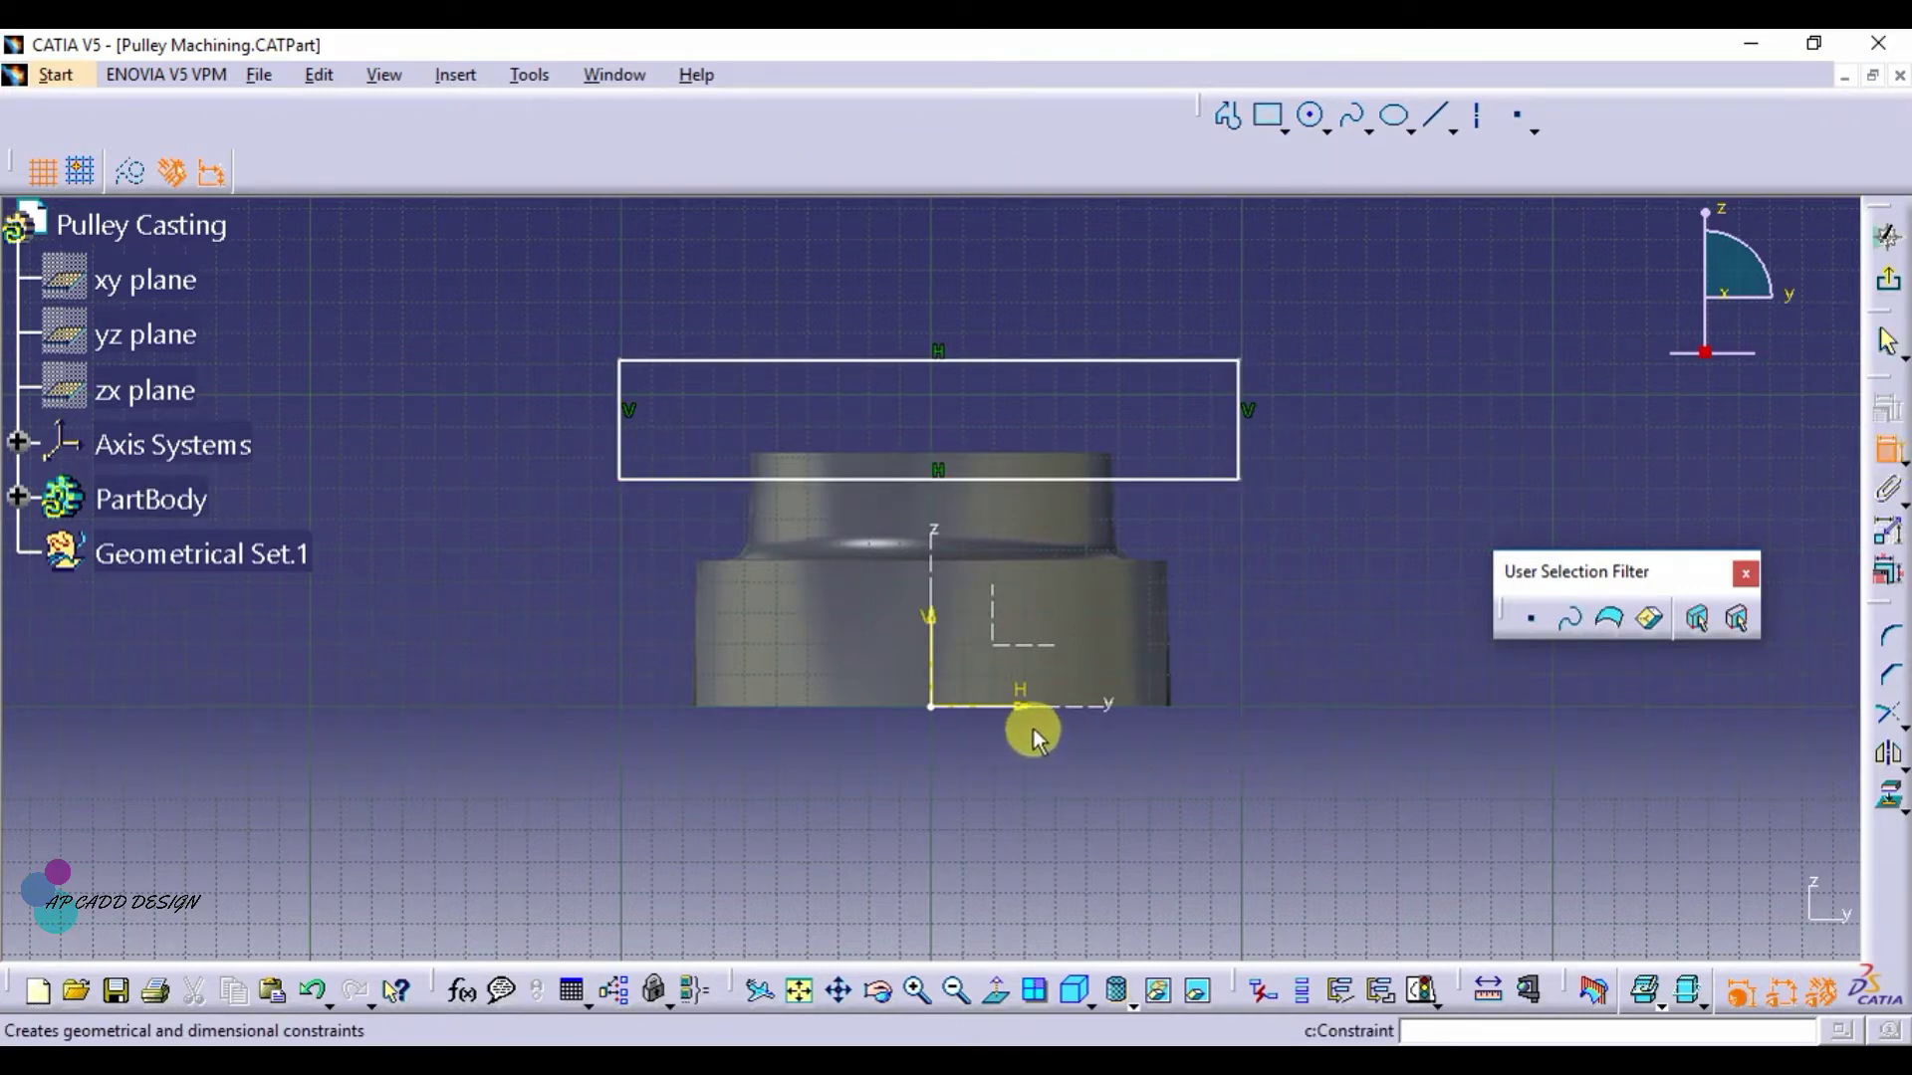
pyautogui.click(1090, 709)
pyautogui.click(1202, 479)
pyautogui.click(1339, 526)
pyautogui.doubleClick(1346, 513)
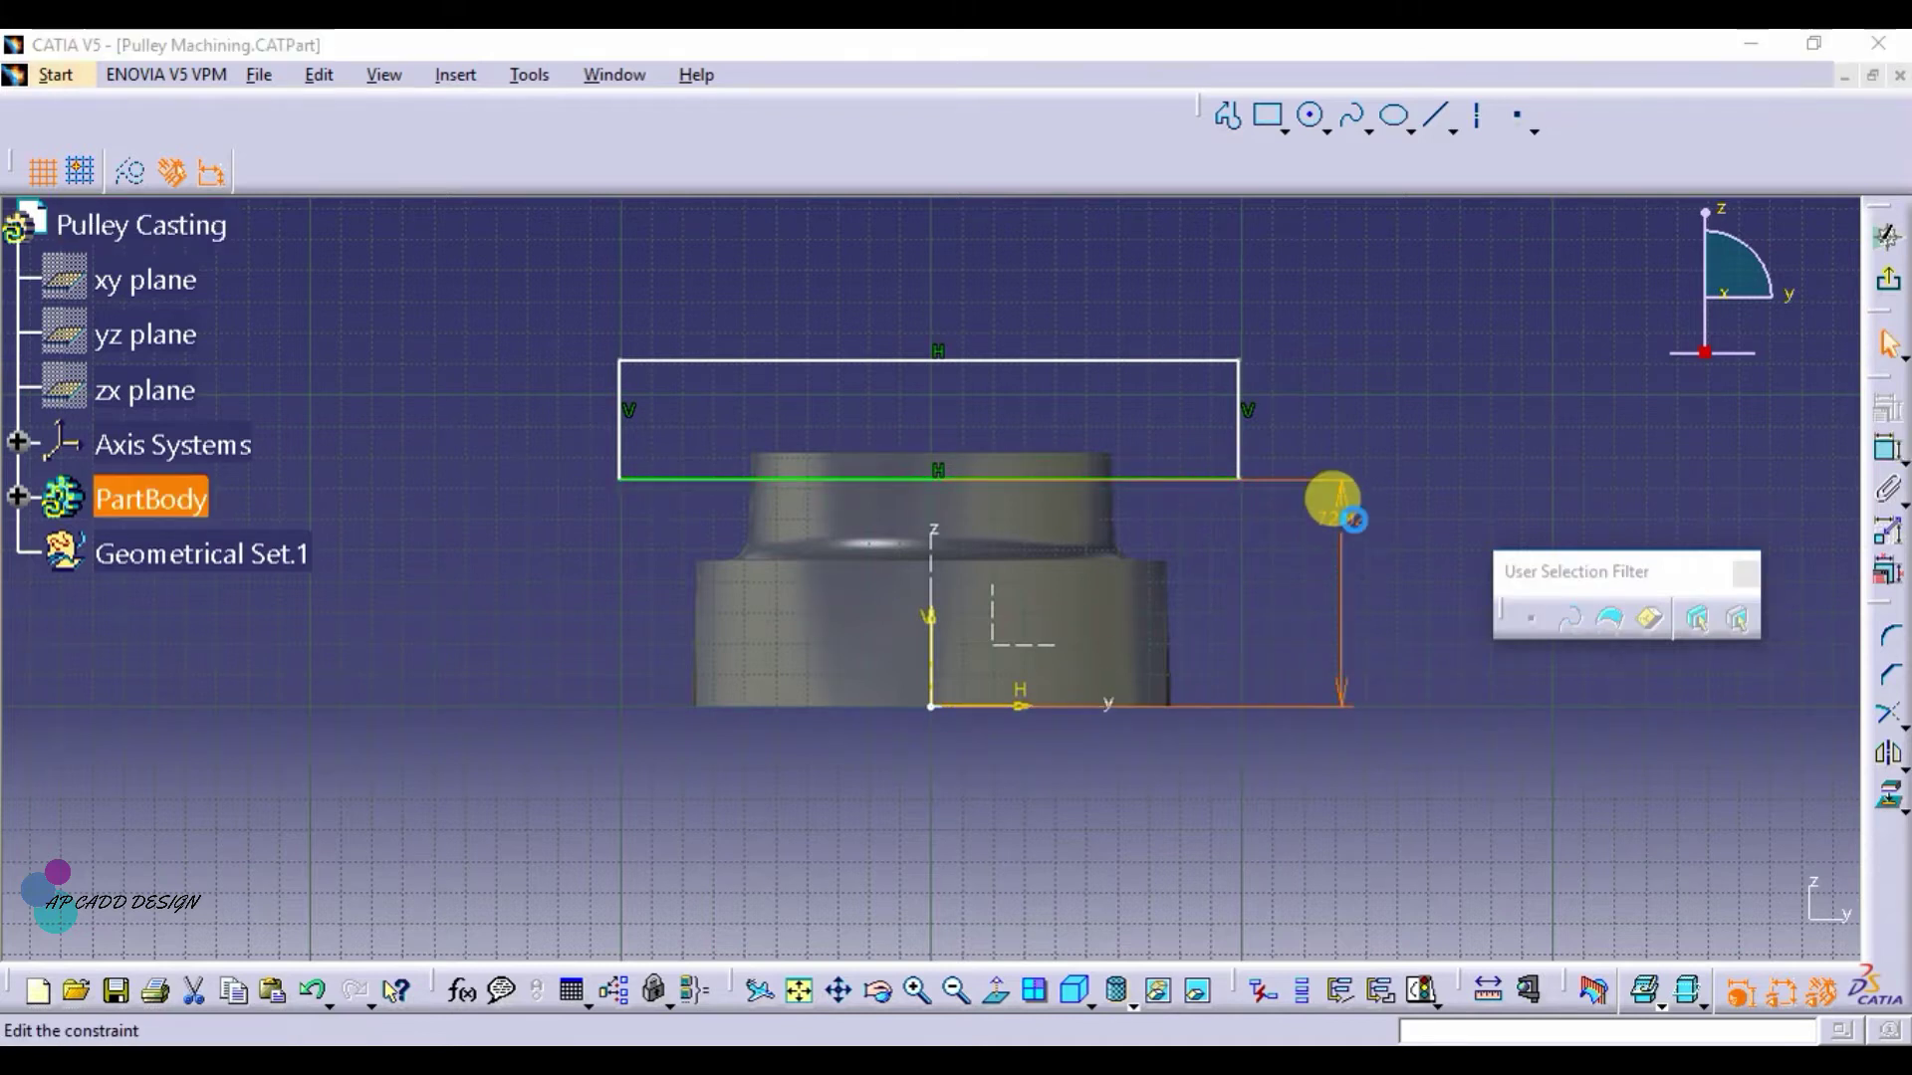
pyautogui.write('75.5')
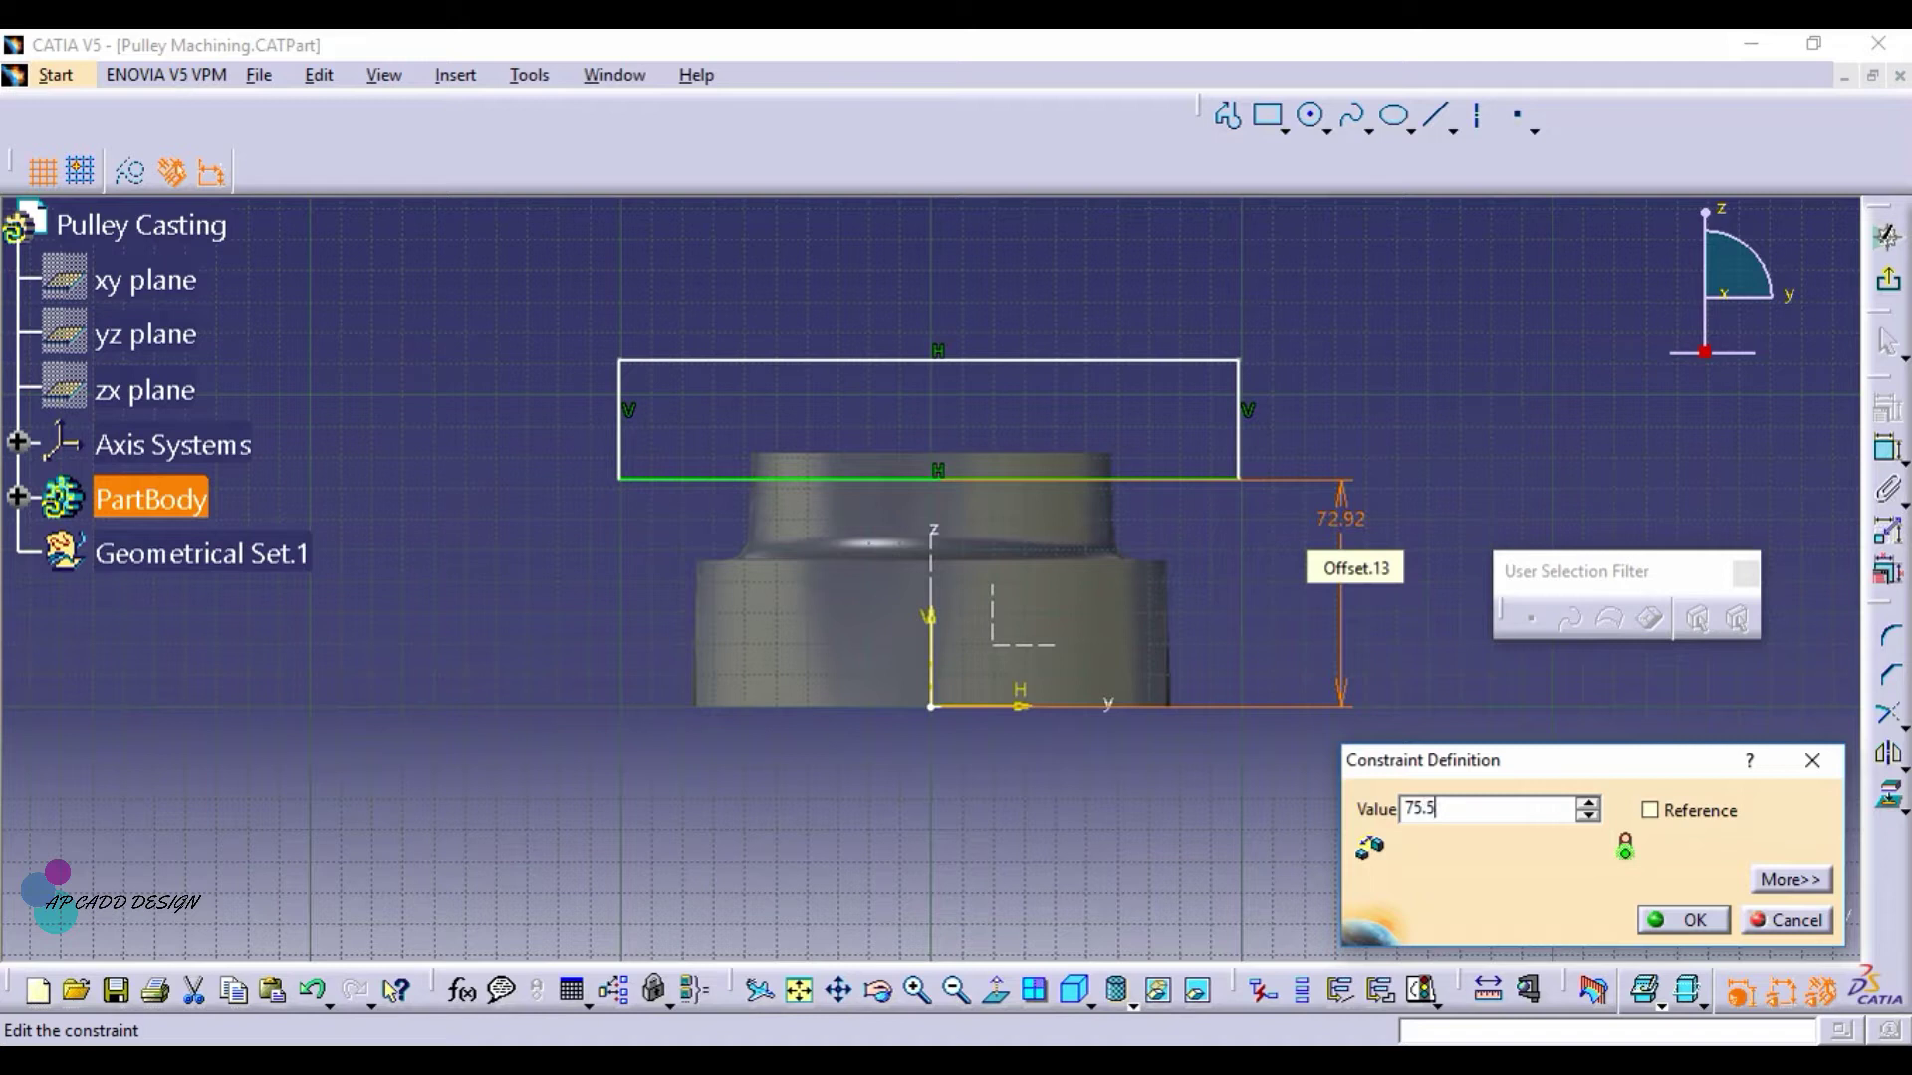
pyautogui.press('Return')
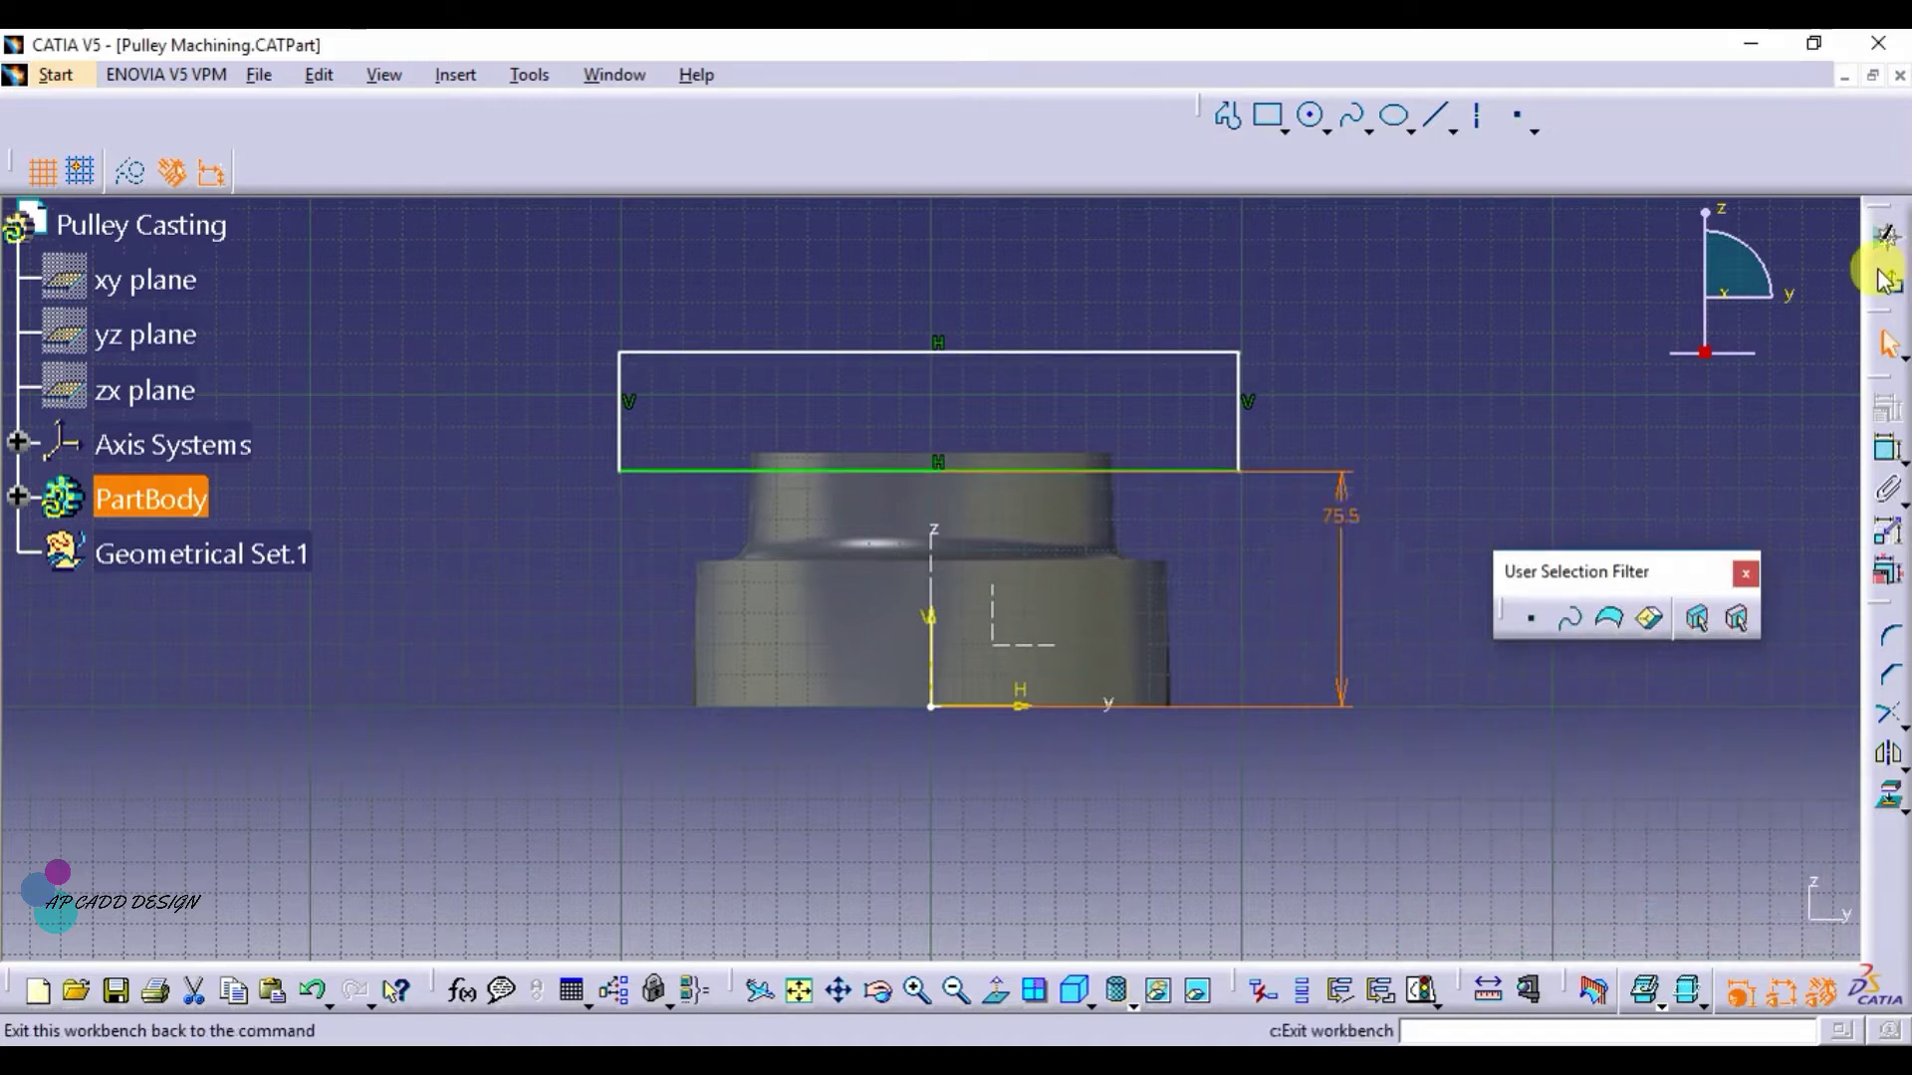
# Exit the sketch and pocket the rectangle 100 mm deep with mirrored extent
pyautogui.click(1885, 279)
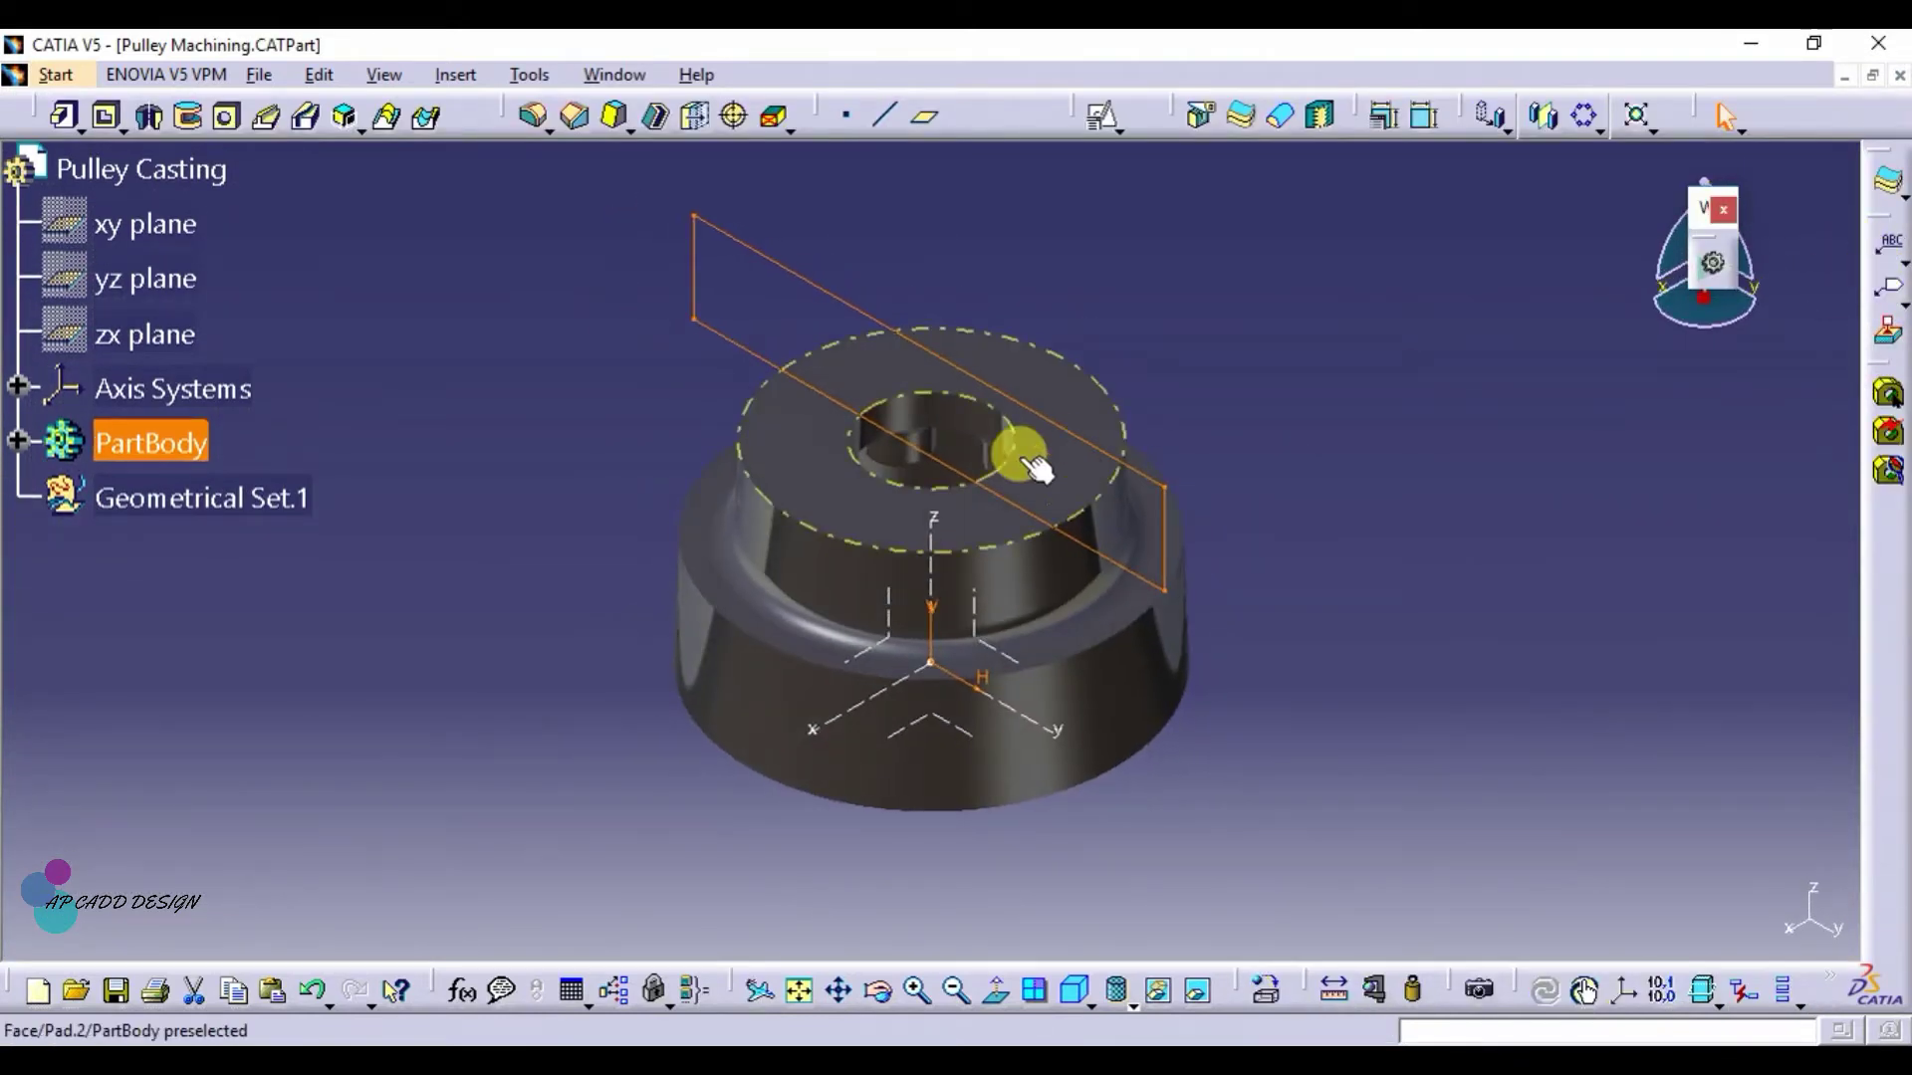
pyautogui.click(103, 116)
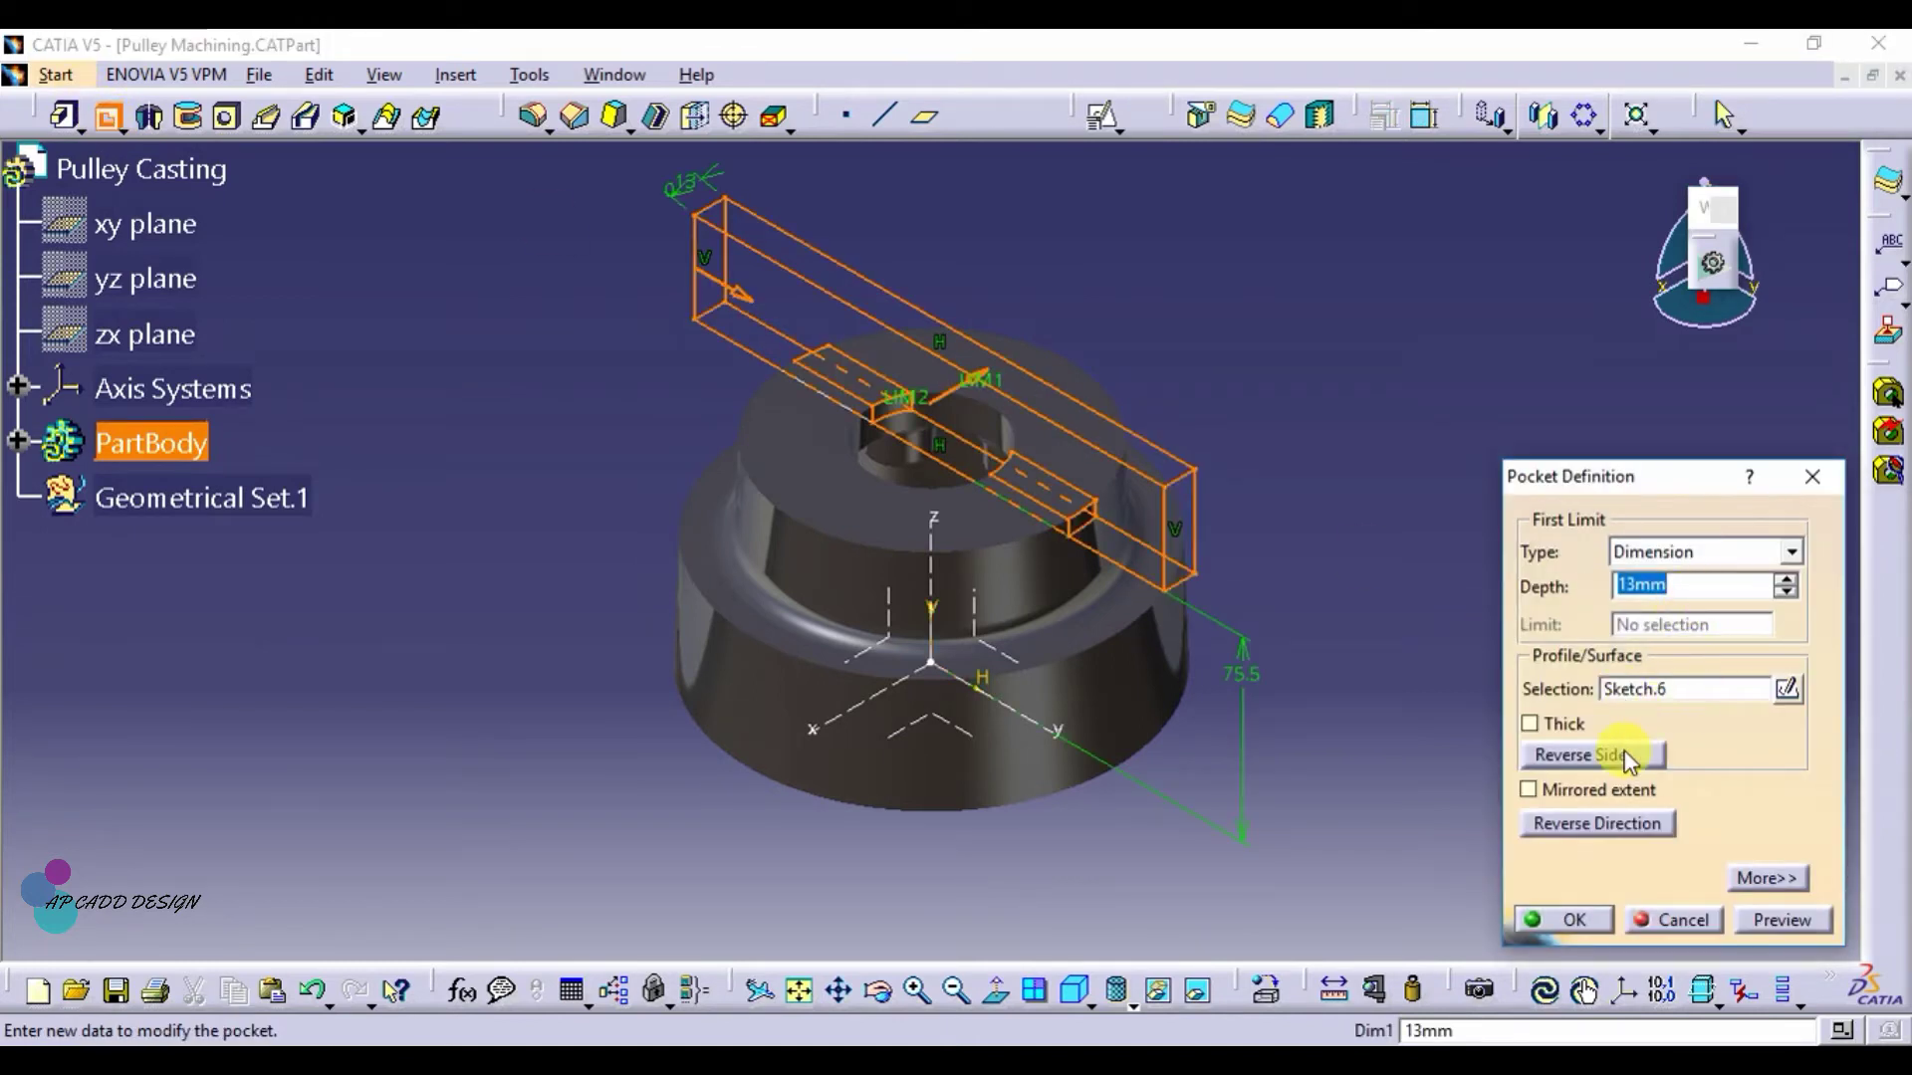
pyautogui.click(1569, 793)
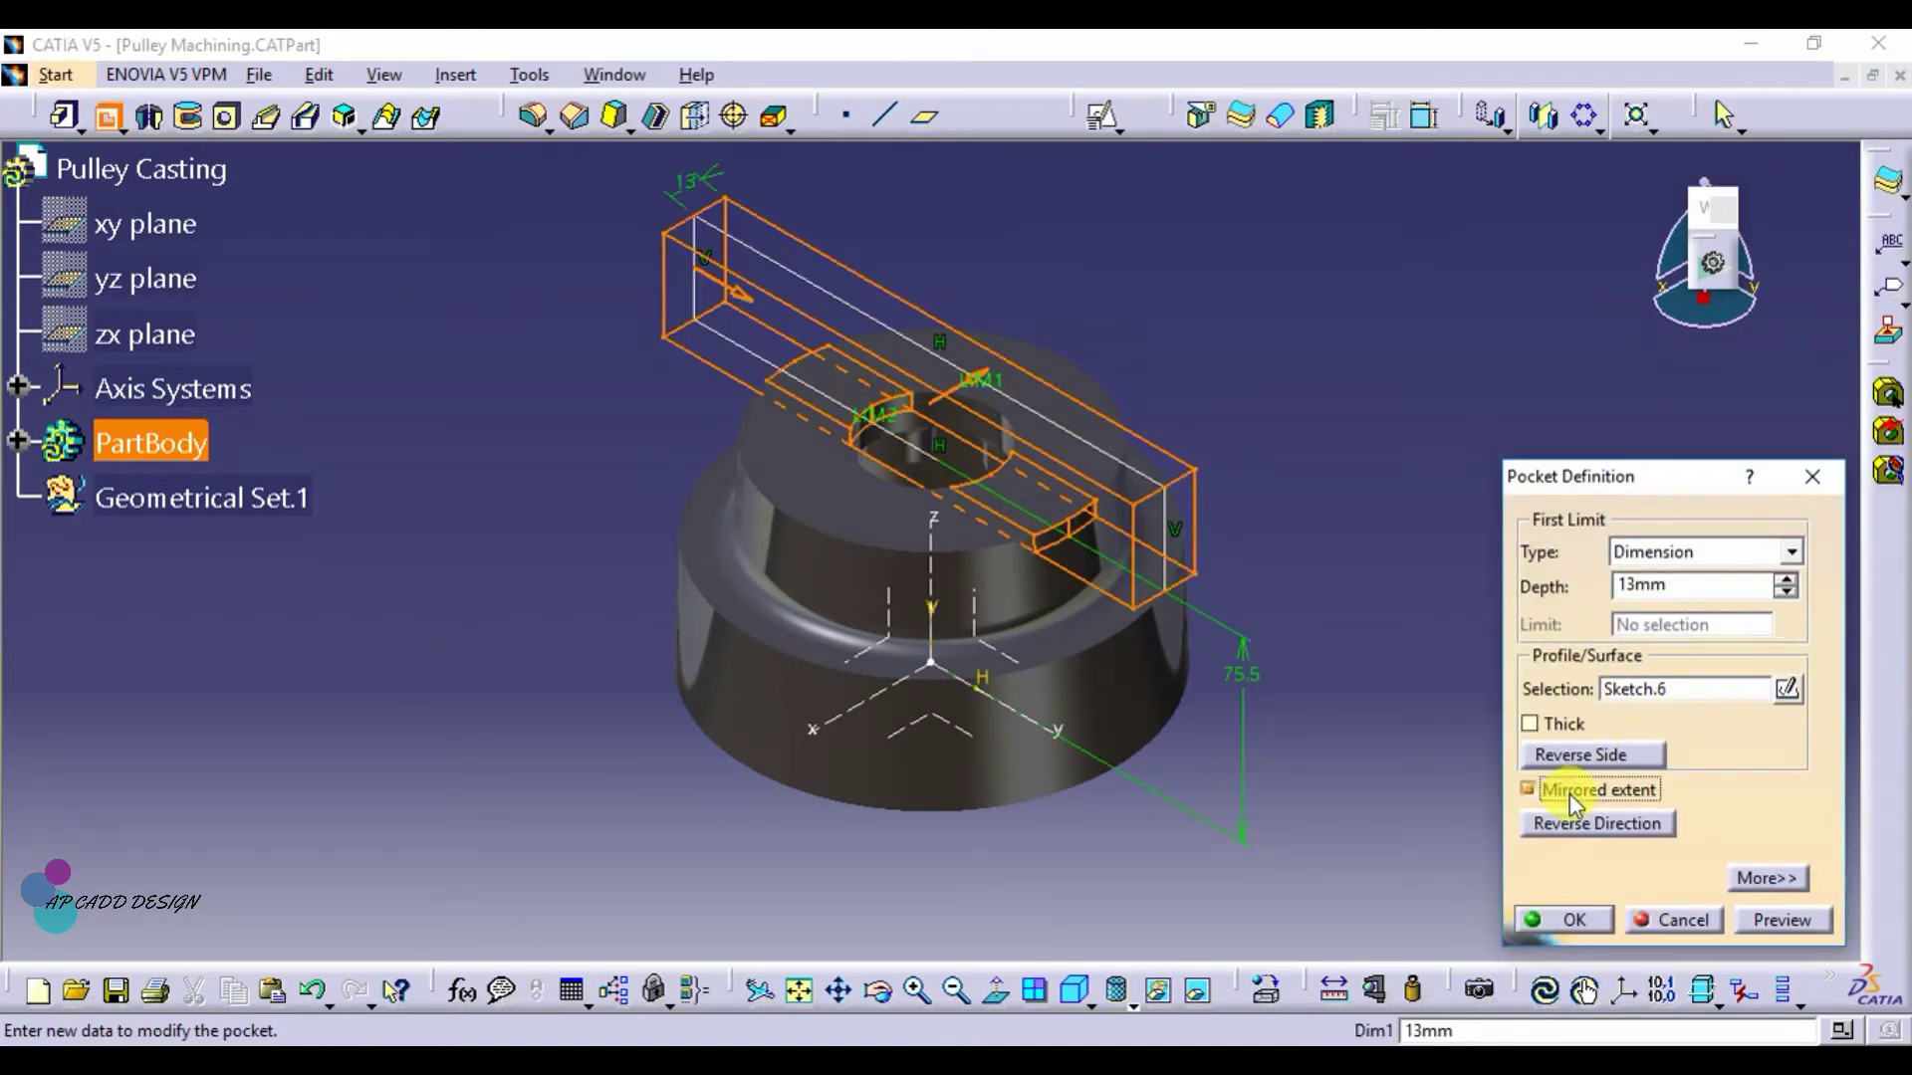
pyautogui.click(1700, 586)
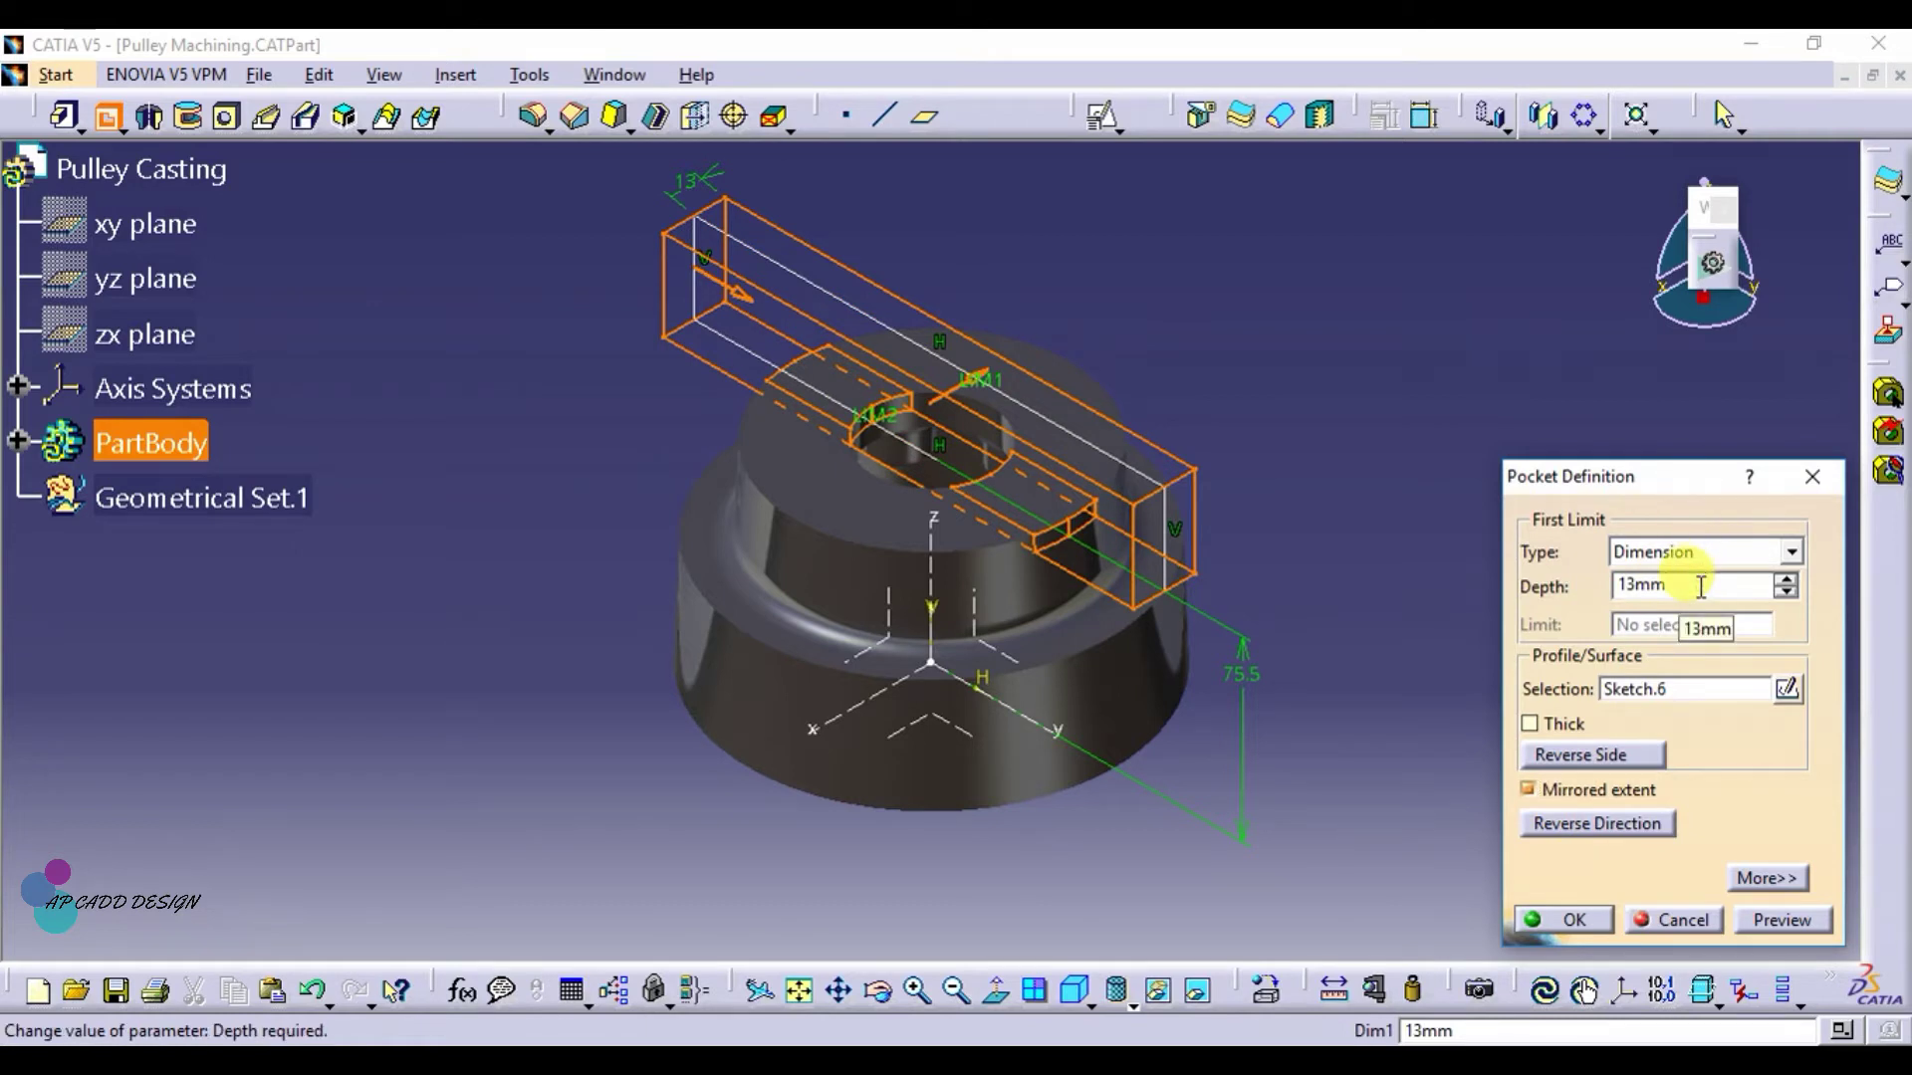
pyautogui.write('100')
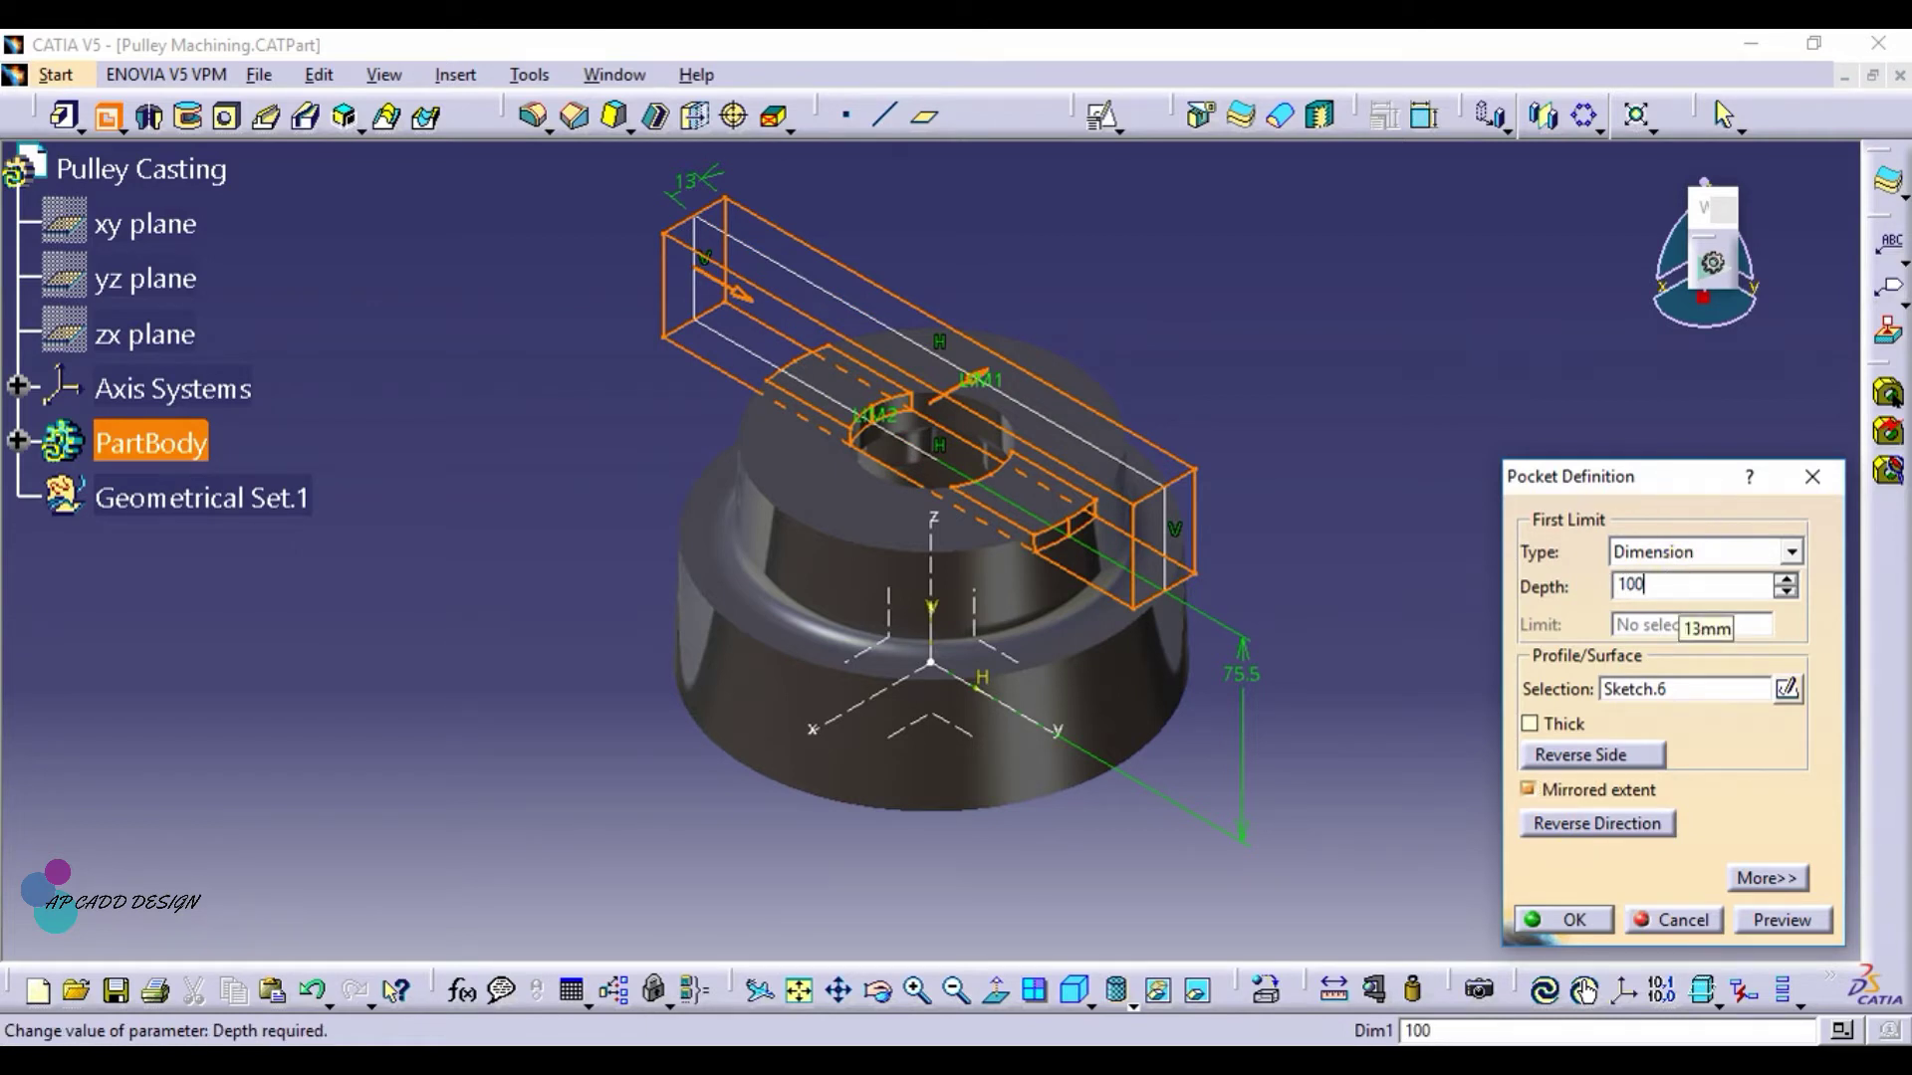
pyautogui.press('Return')
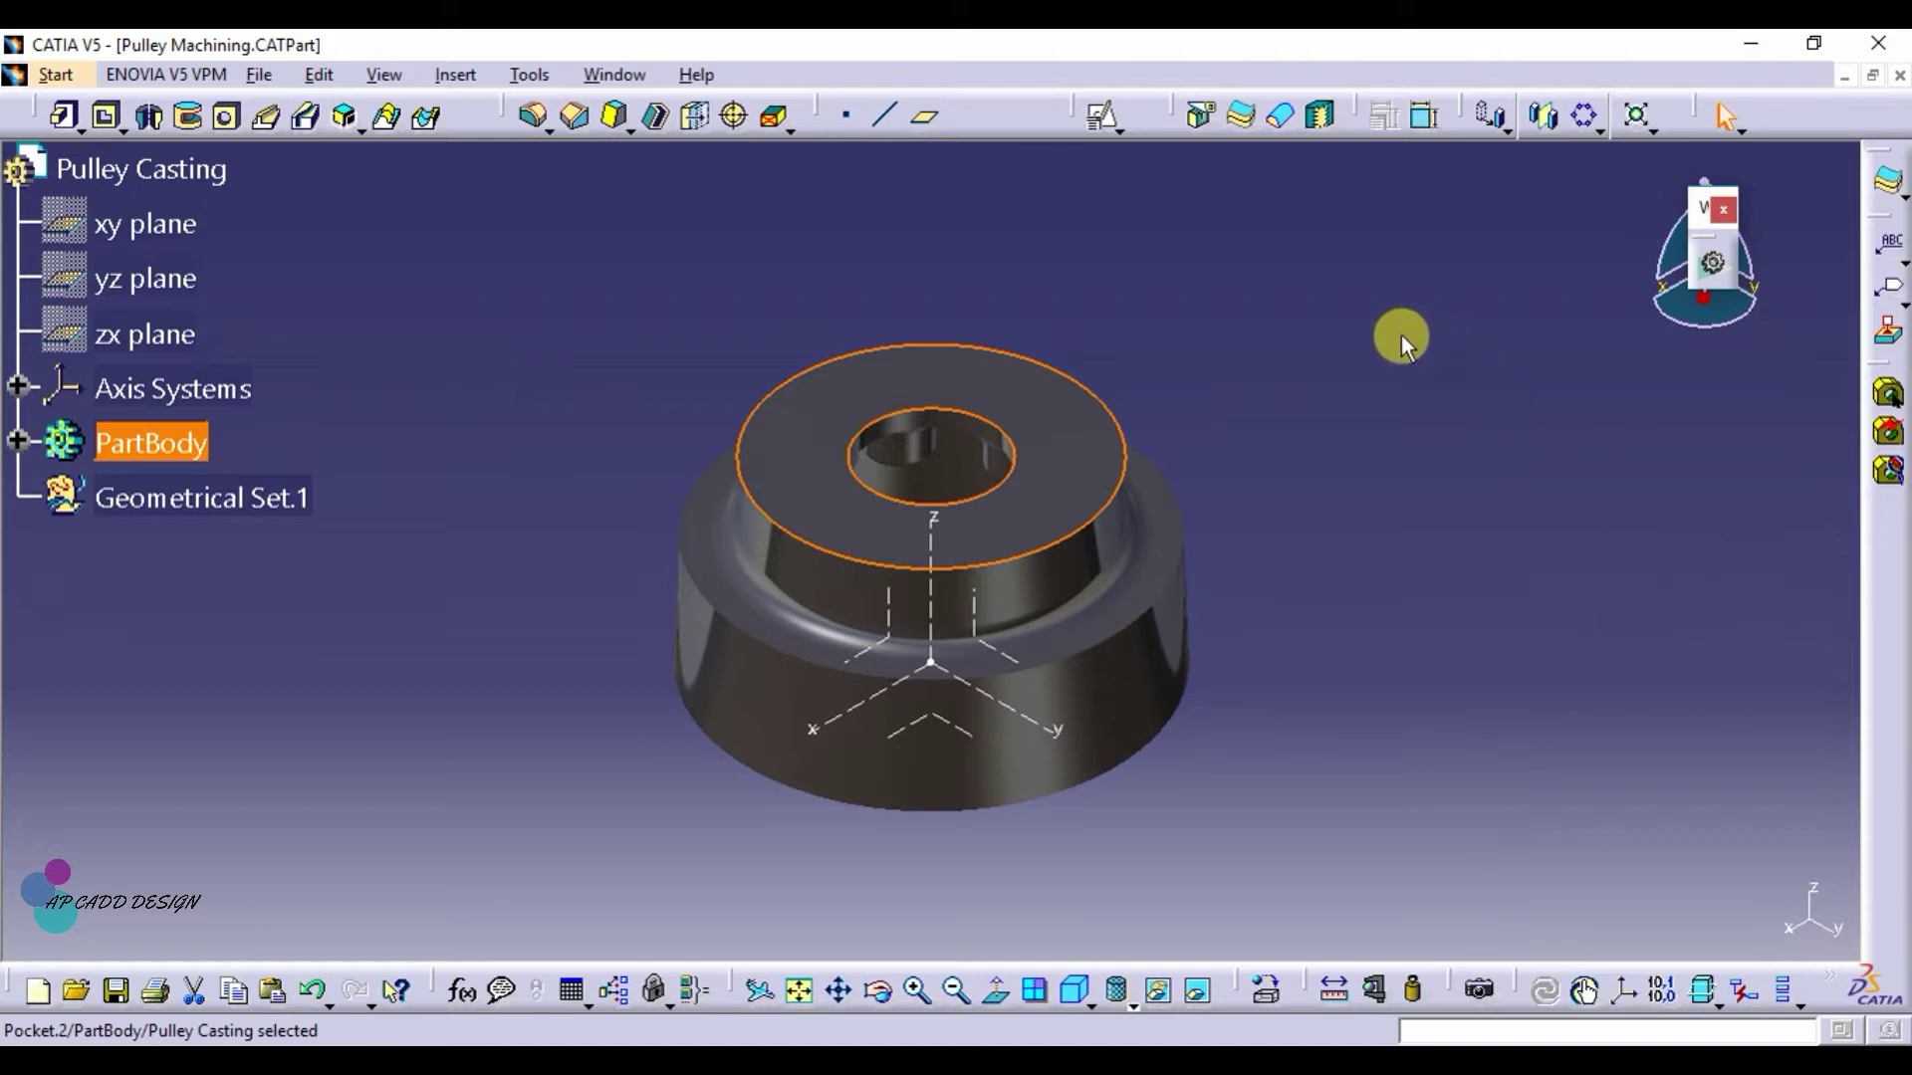
pyautogui.click(1401, 335)
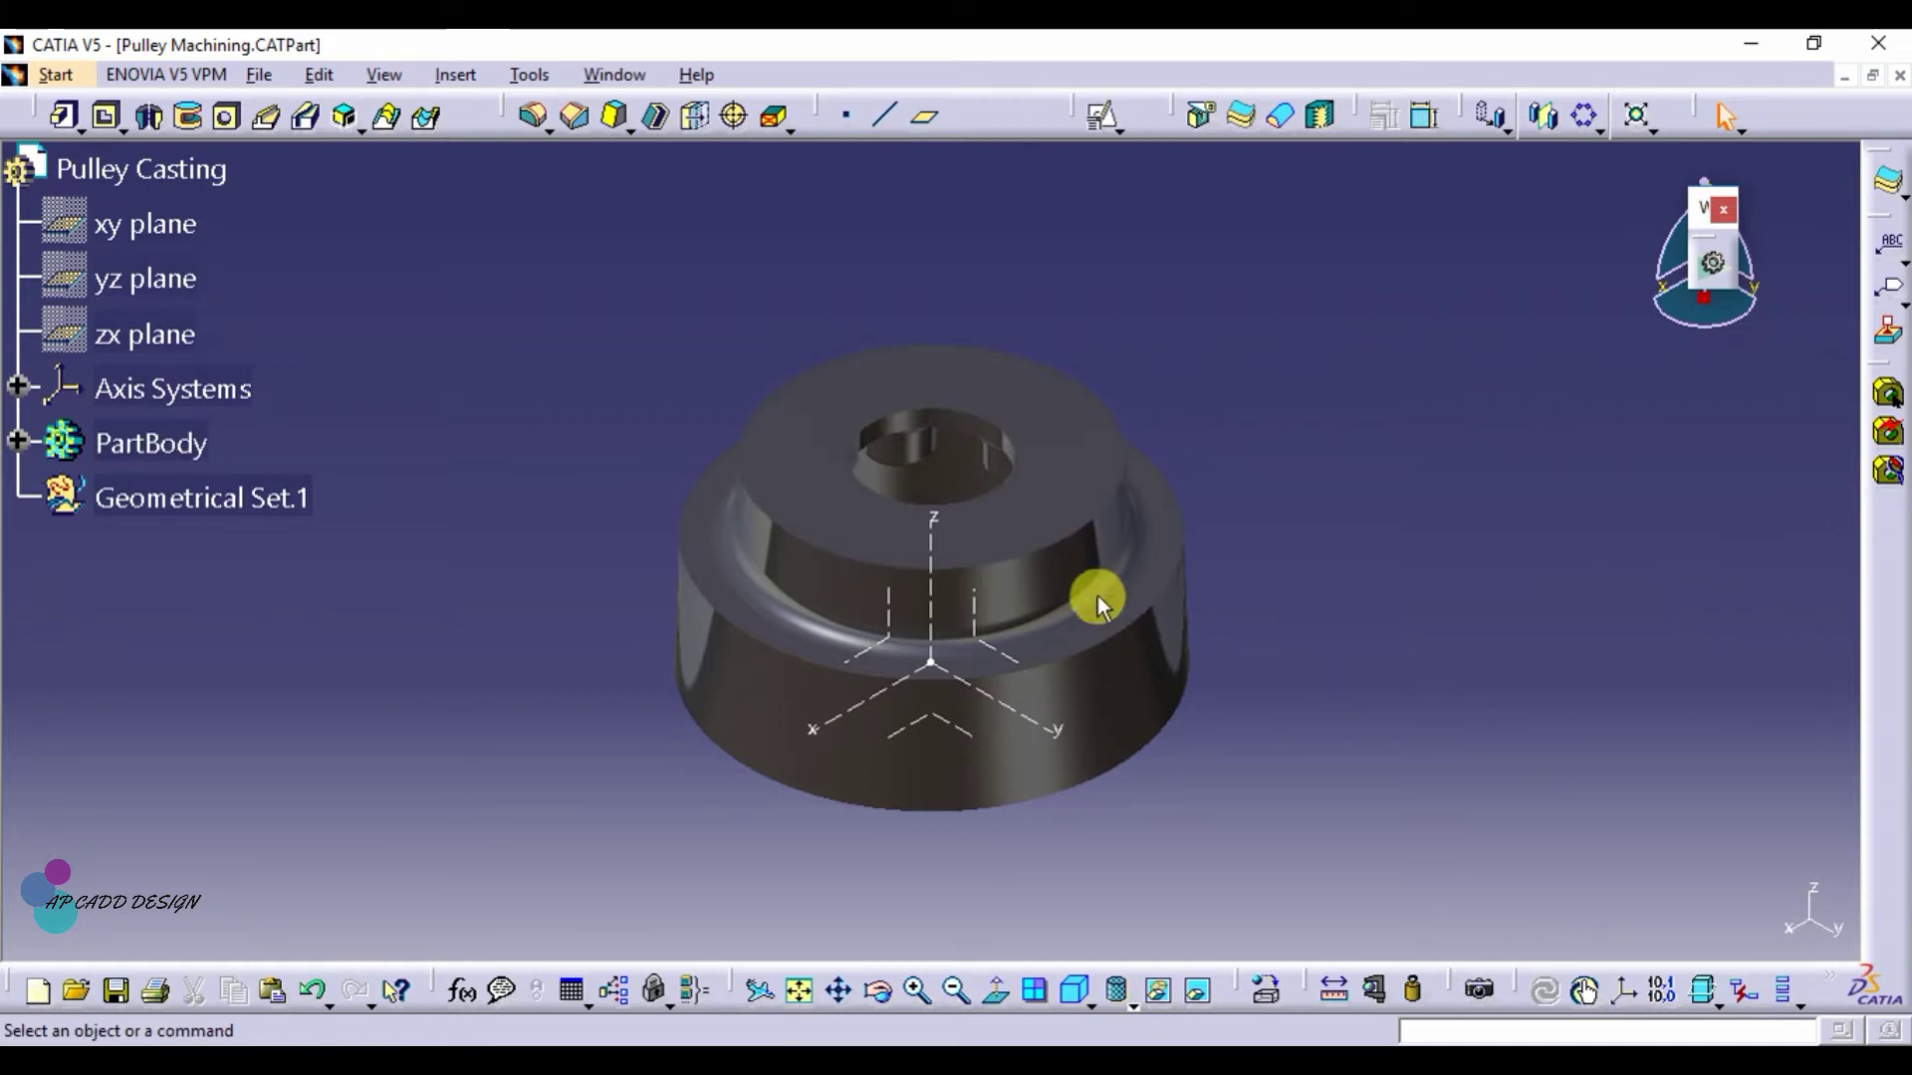
# Start a positioned sketch on the YZ plane and draw a rectangle beside the part
pyautogui.click(1001, 649)
pyautogui.click(1102, 120)
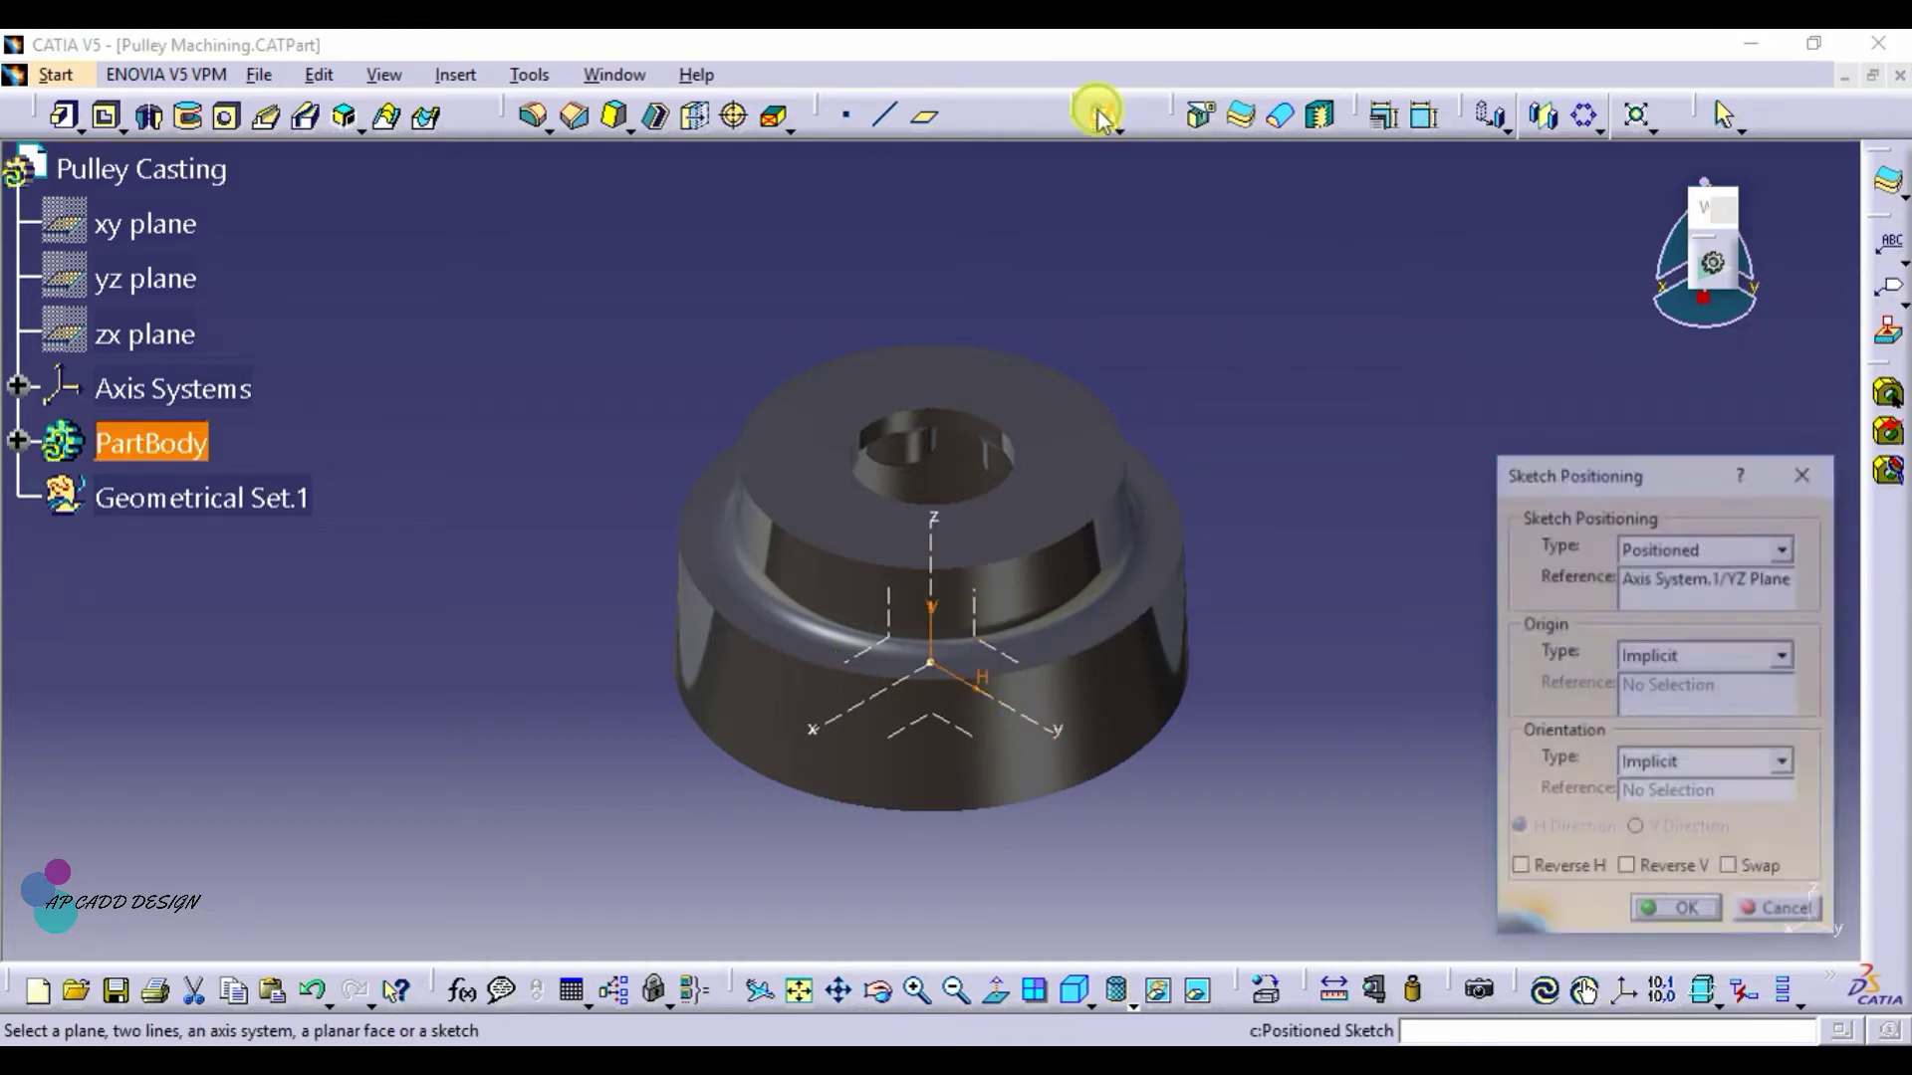
pyautogui.click(1681, 914)
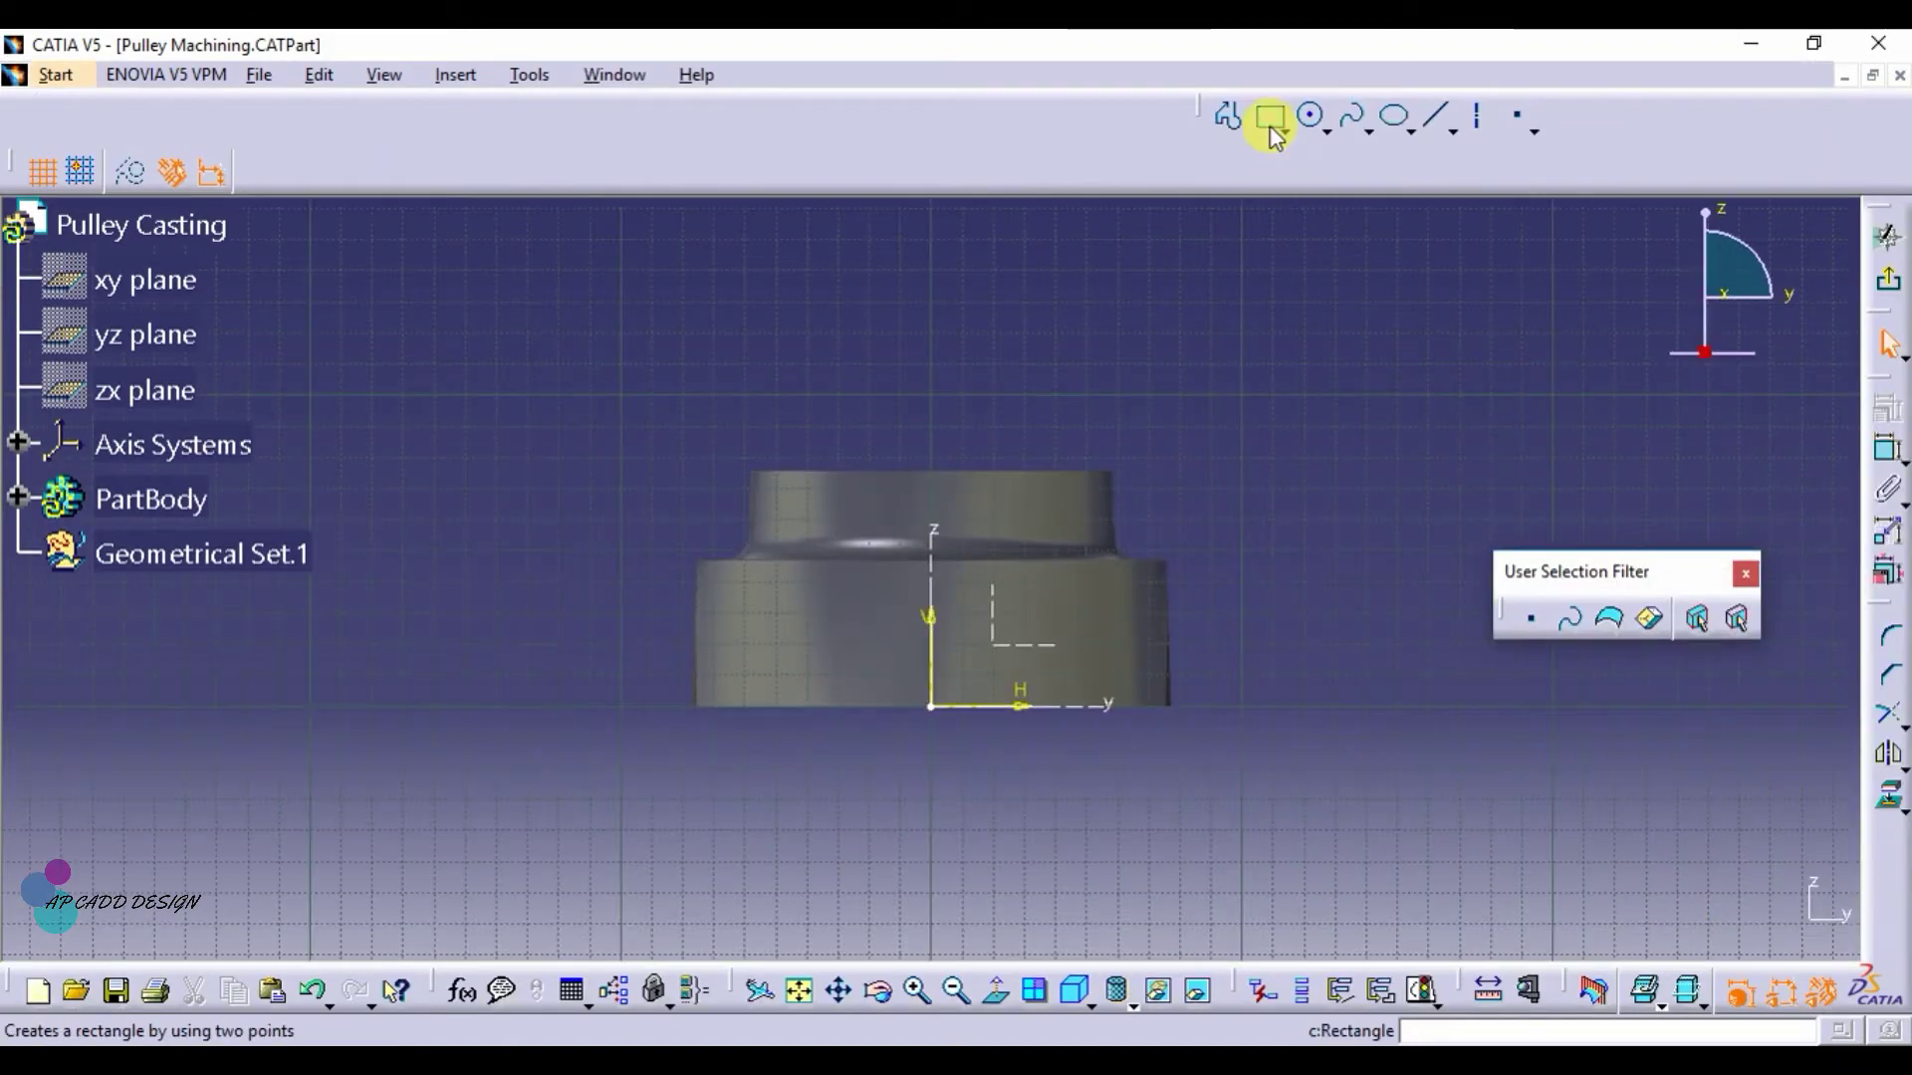
pyautogui.click(1271, 120)
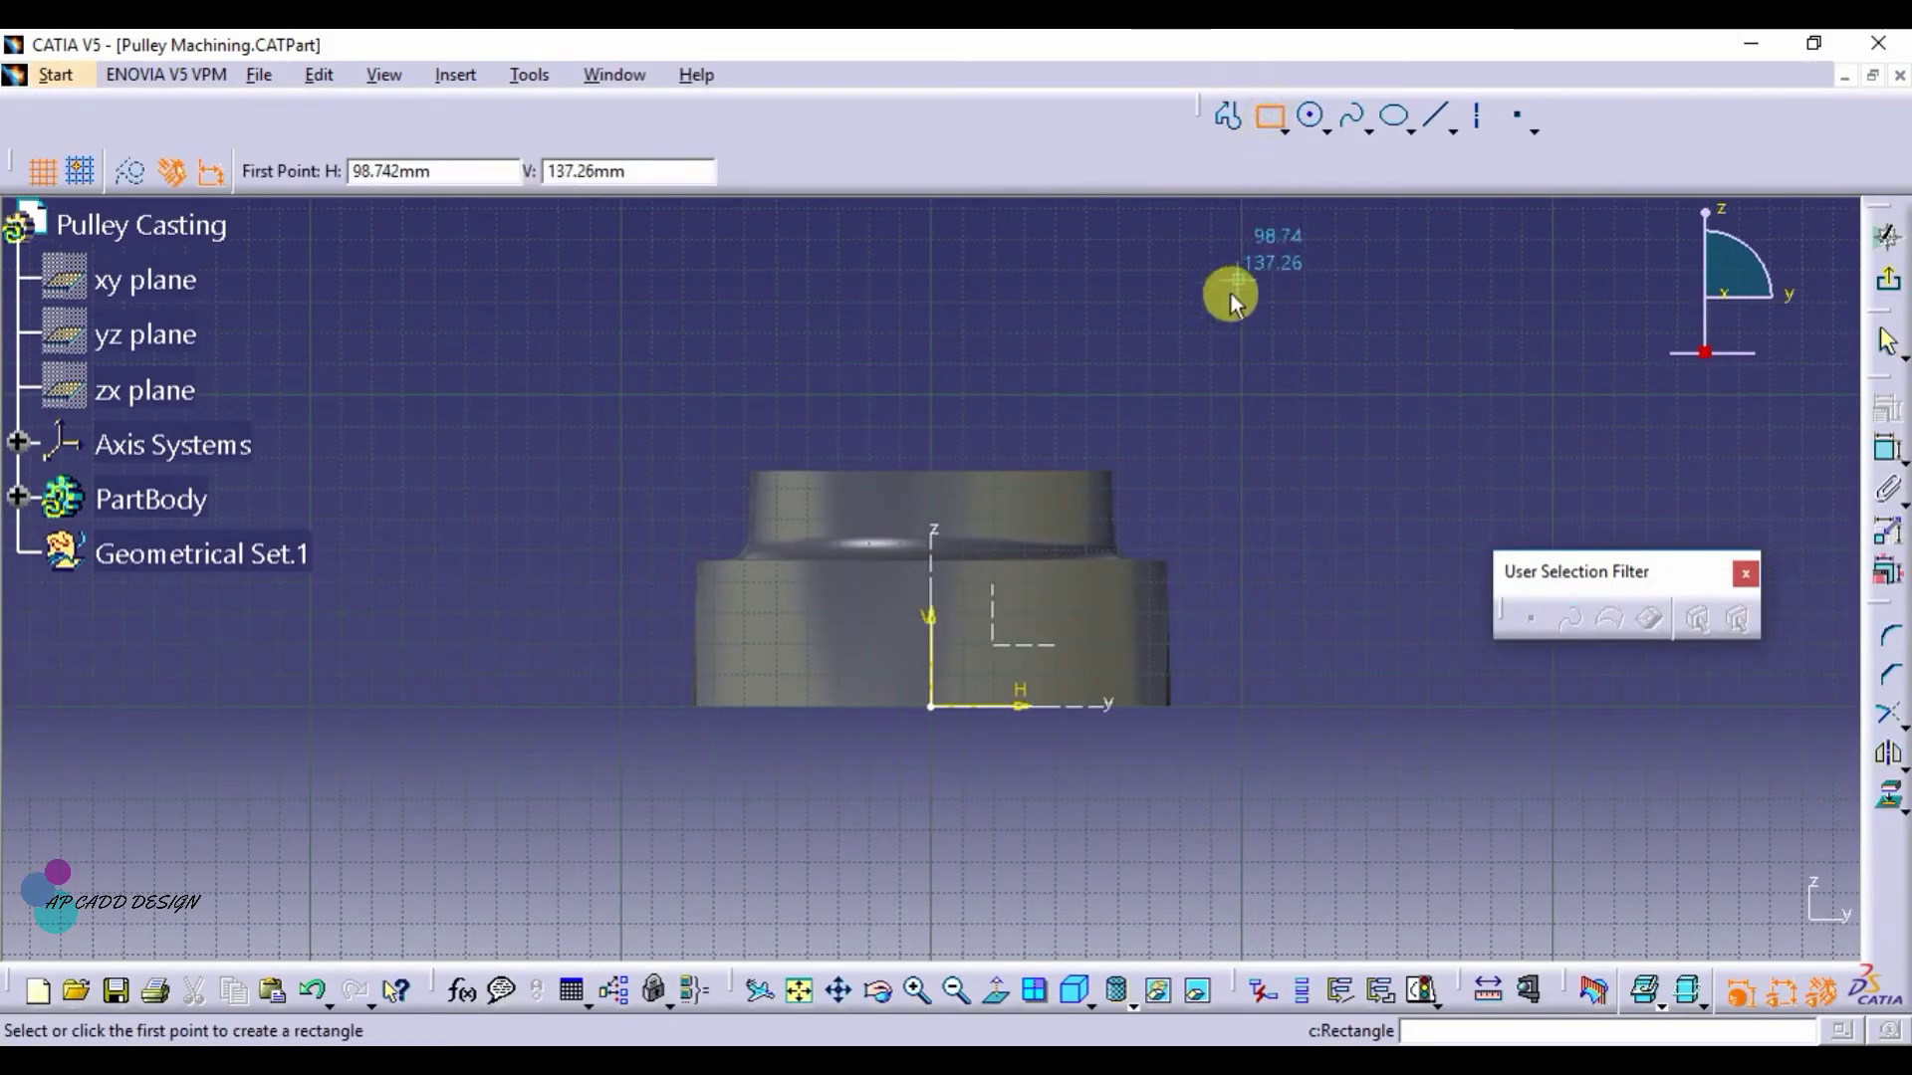
pyautogui.click(1161, 422)
pyautogui.click(1352, 845)
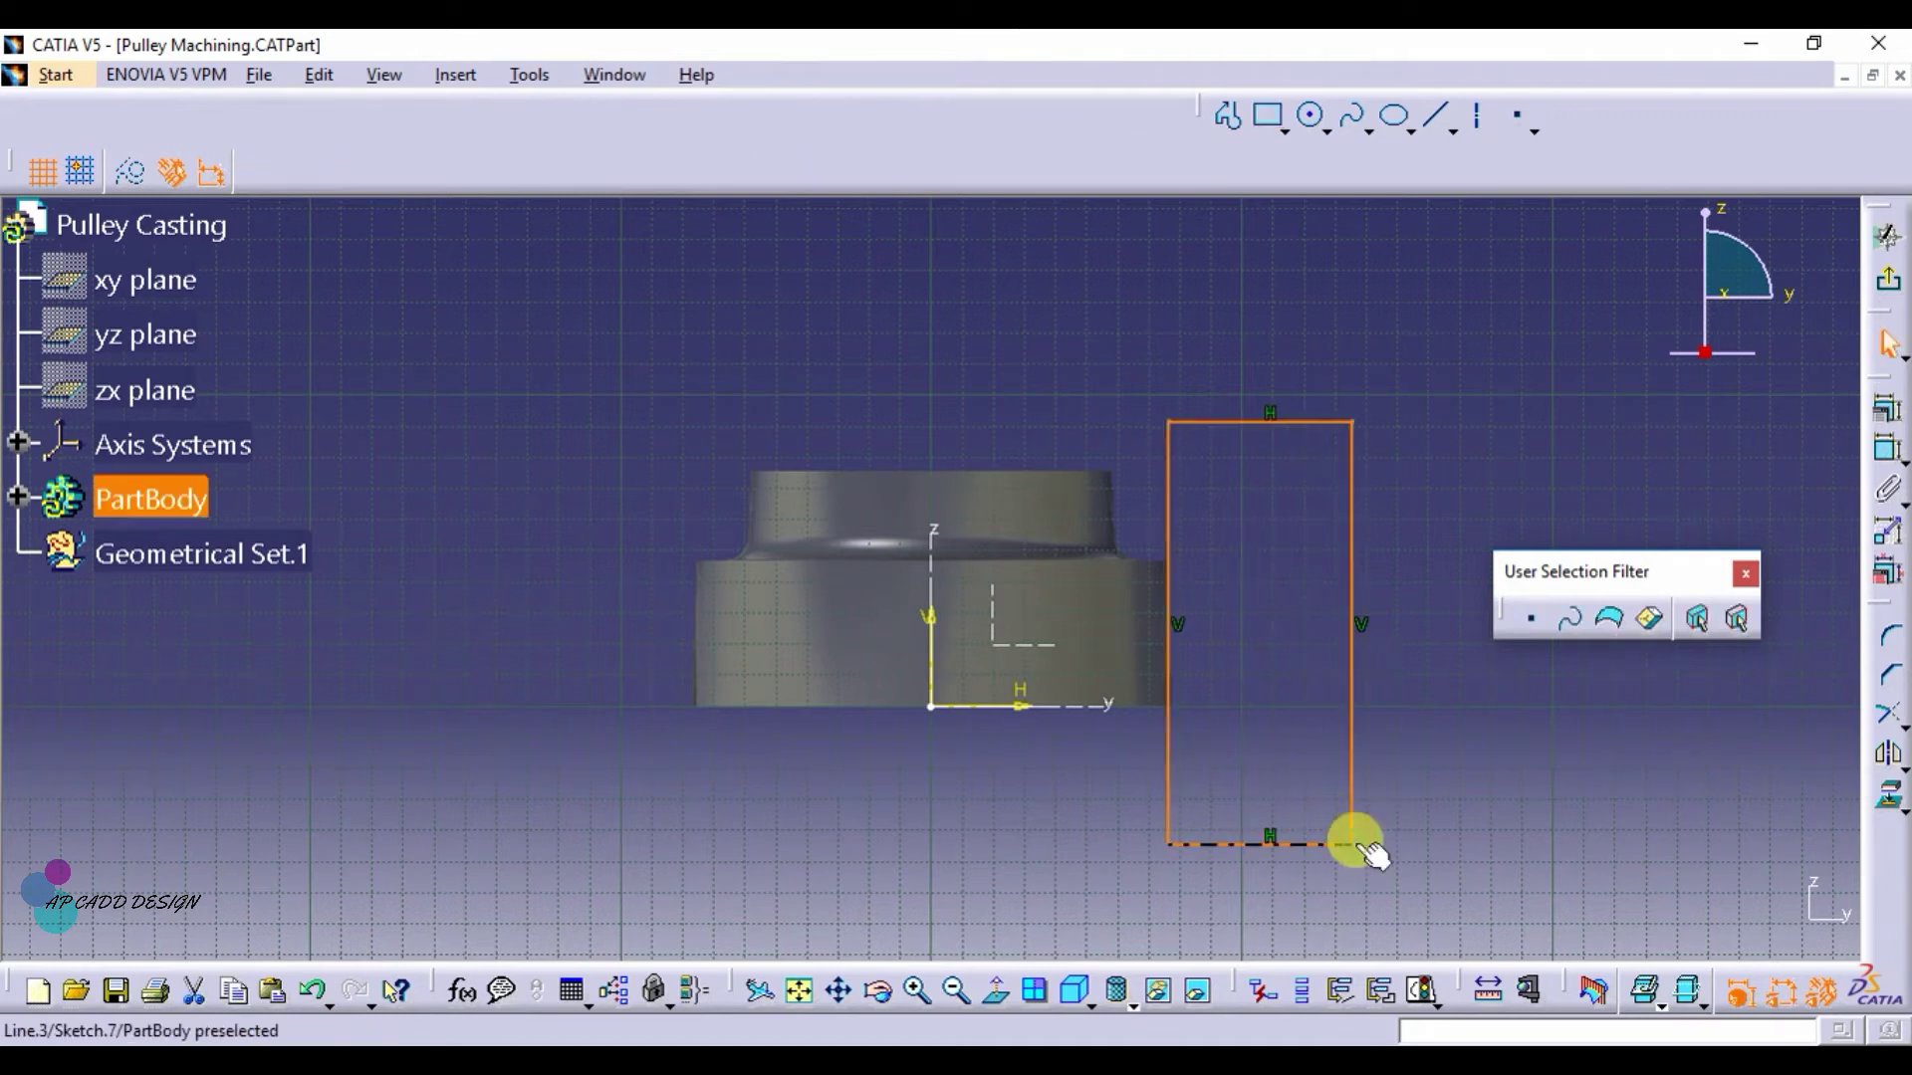
# Constrain the rectangle's inner edge 74 mm from the vertical axis and exit the sketch
pyautogui.click(1890, 454)
pyautogui.click(934, 590)
pyautogui.click(1167, 554)
pyautogui.click(1061, 343)
pyautogui.doubleClick(1067, 340)
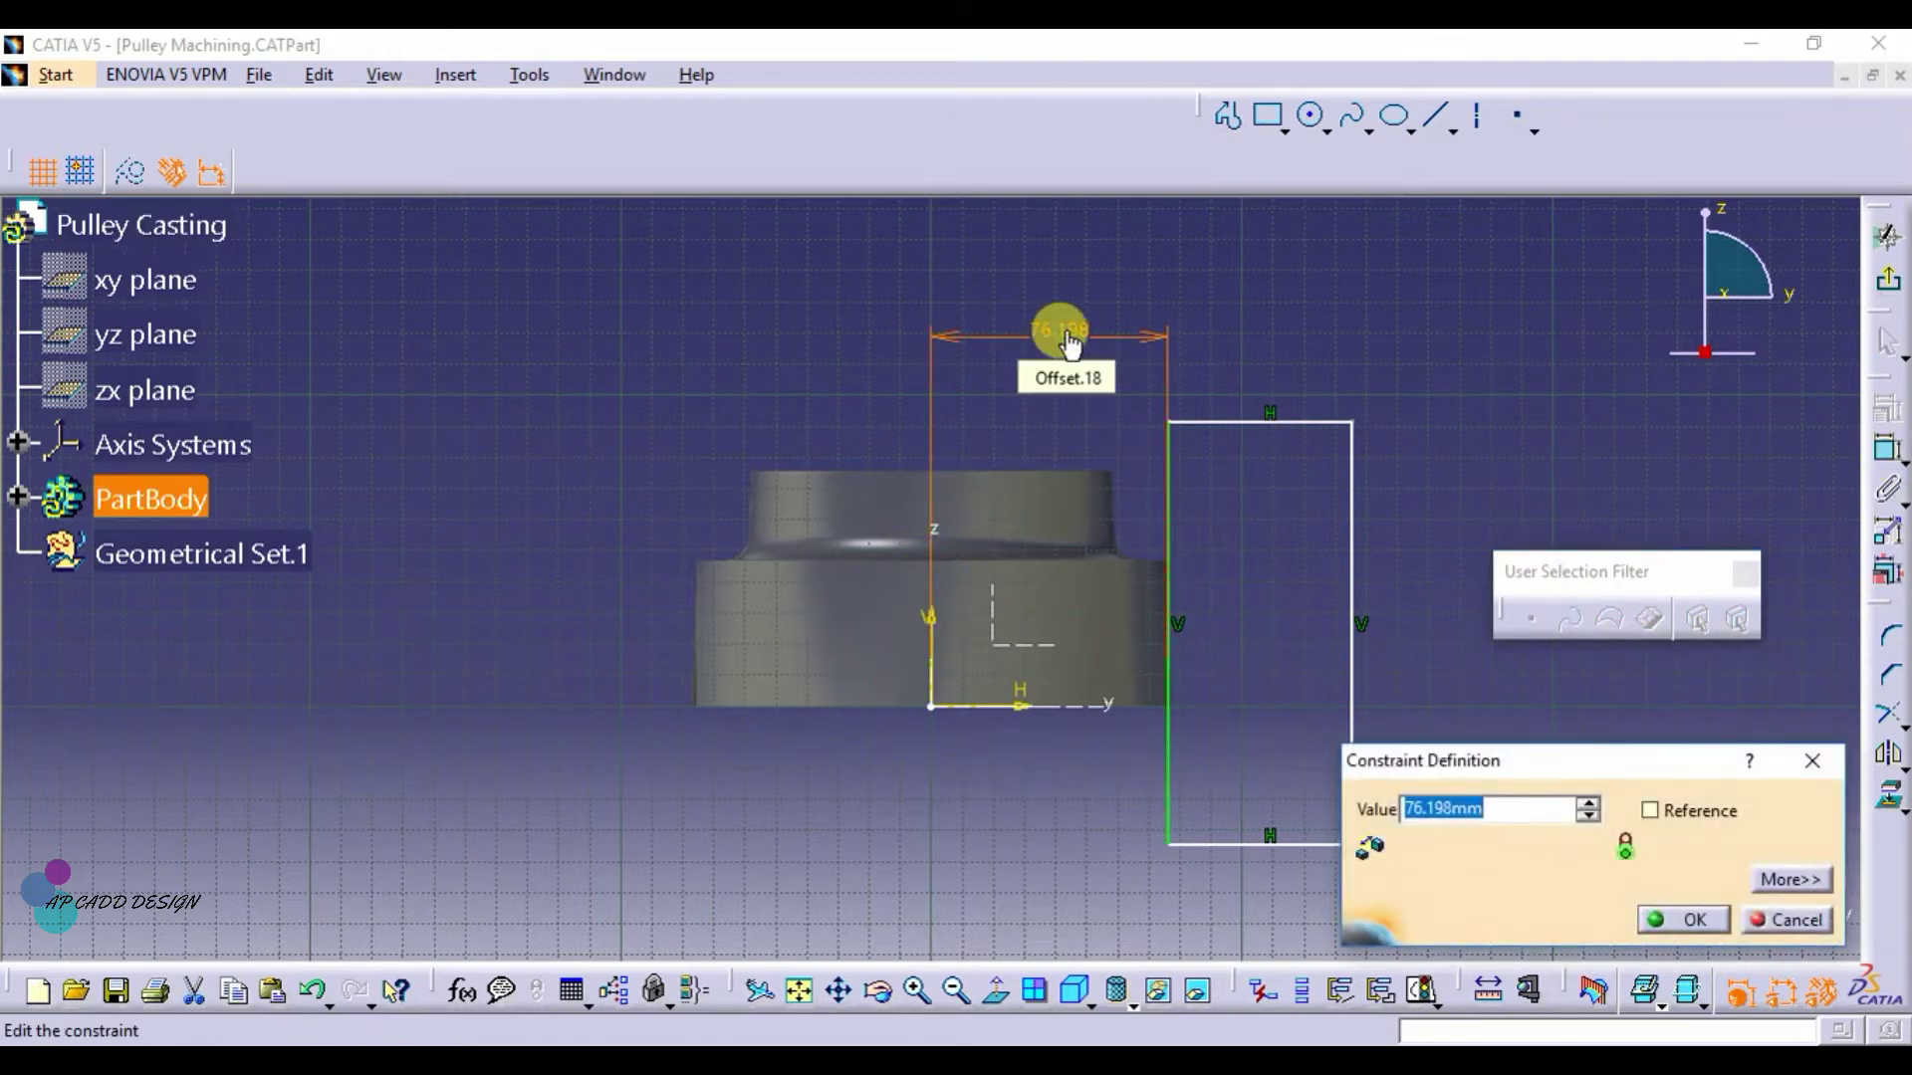
pyautogui.write('148/2')
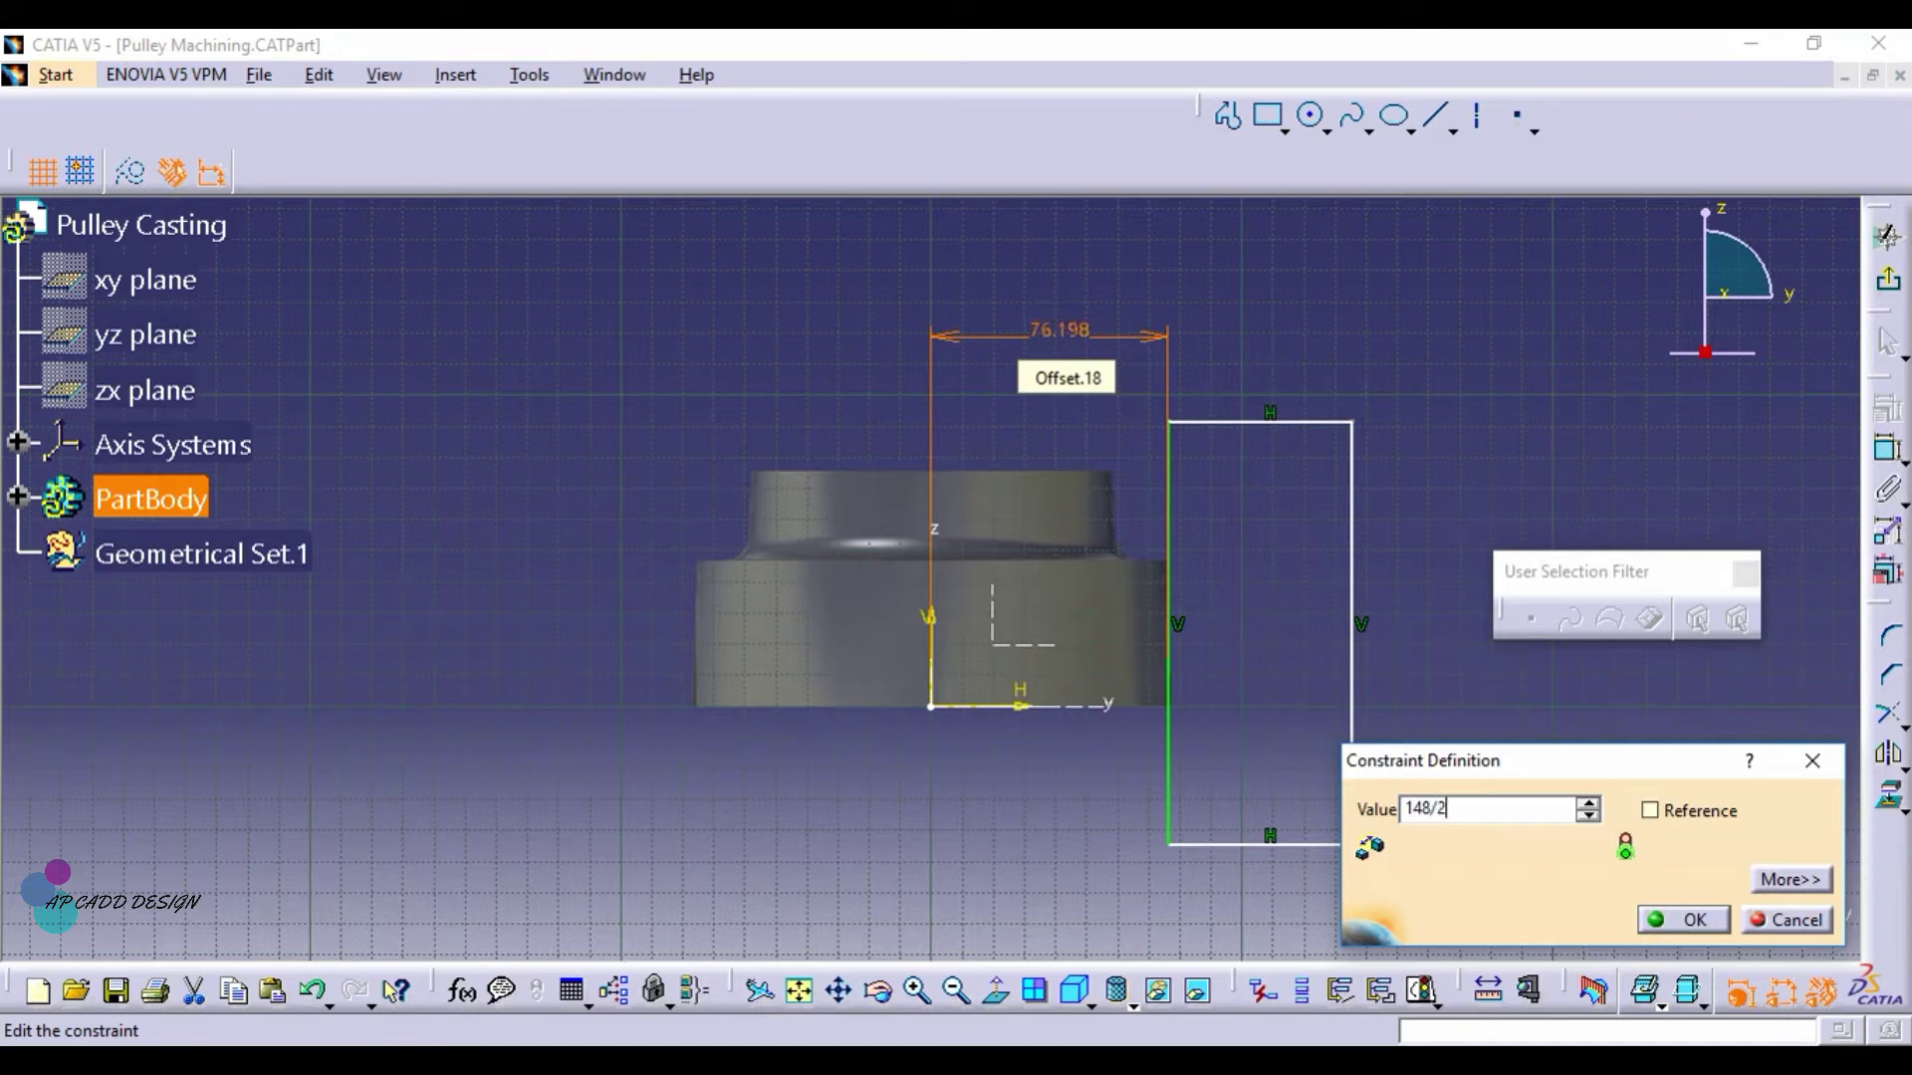
pyautogui.press('Return')
pyautogui.click(1883, 296)
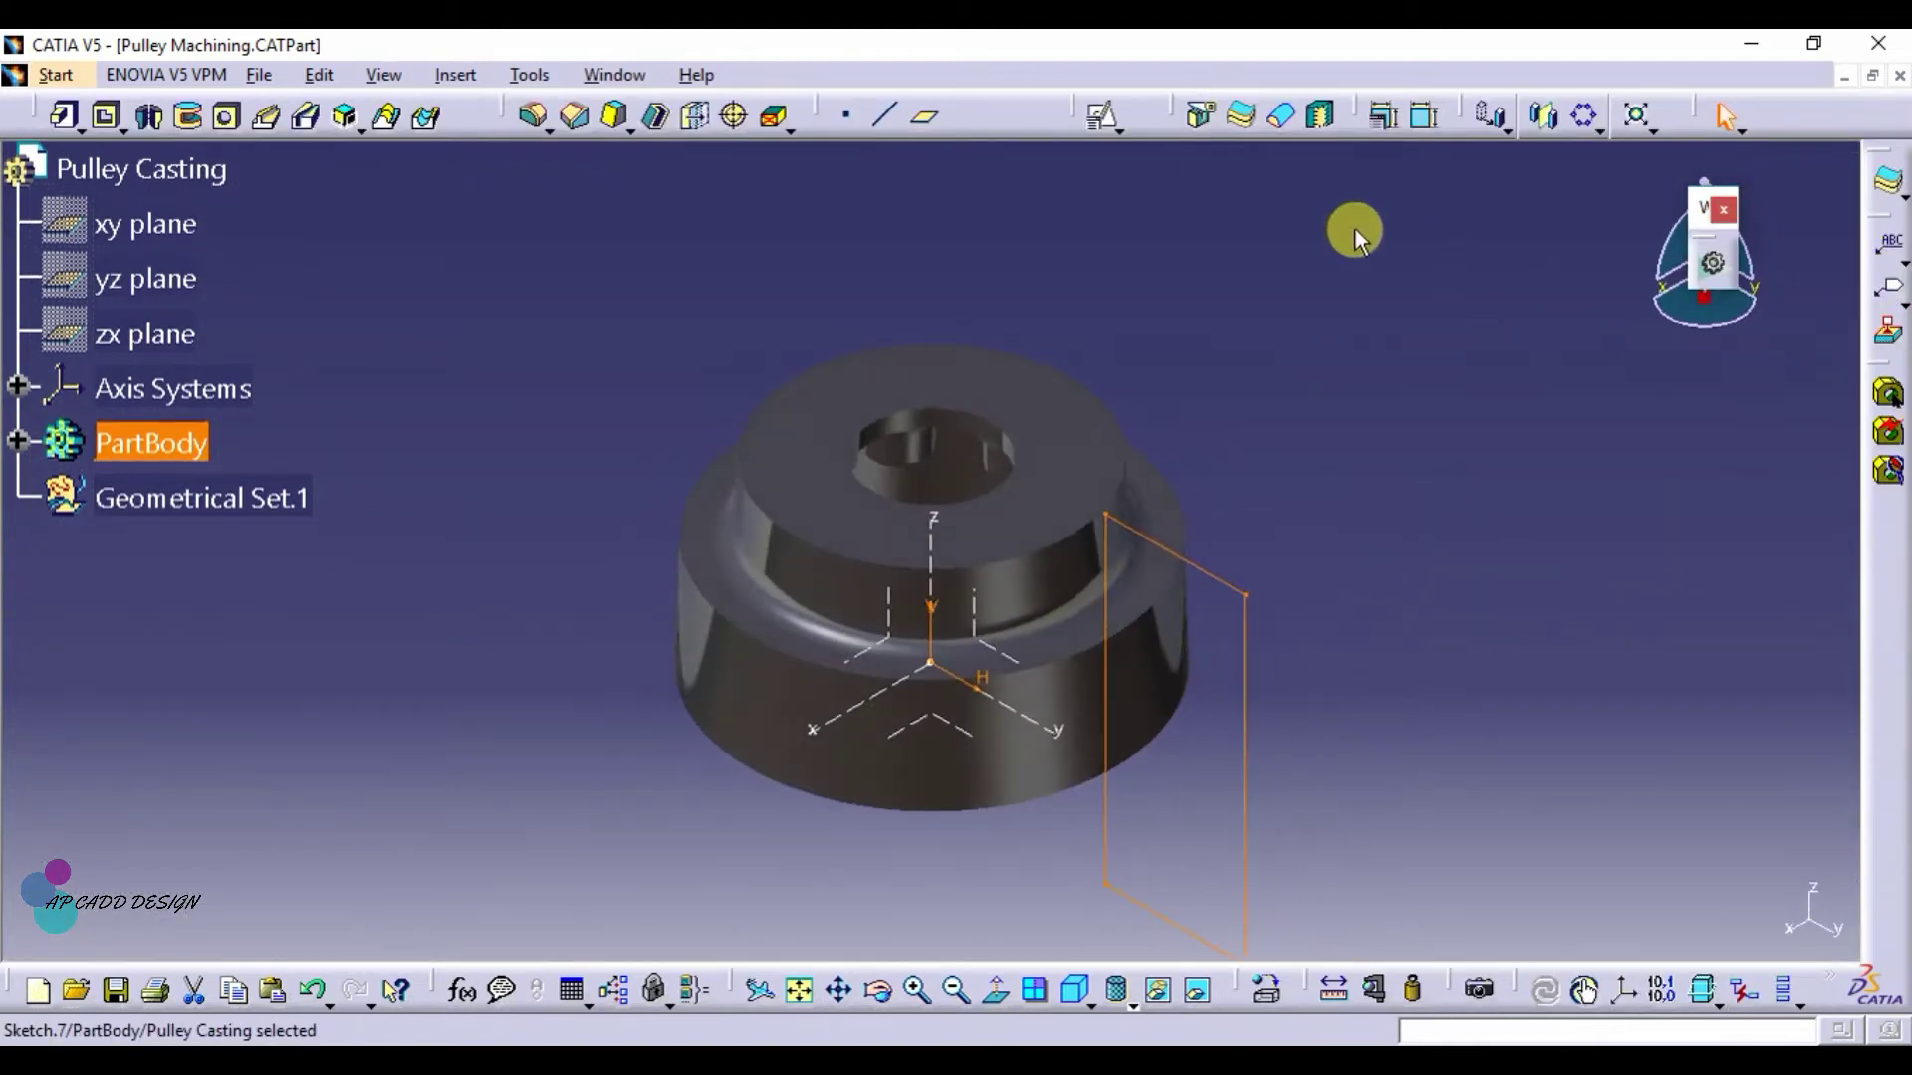
# Create Groove.1 by revolving Sketch.7 a full 360° about the Z axis
pyautogui.click(129, 169)
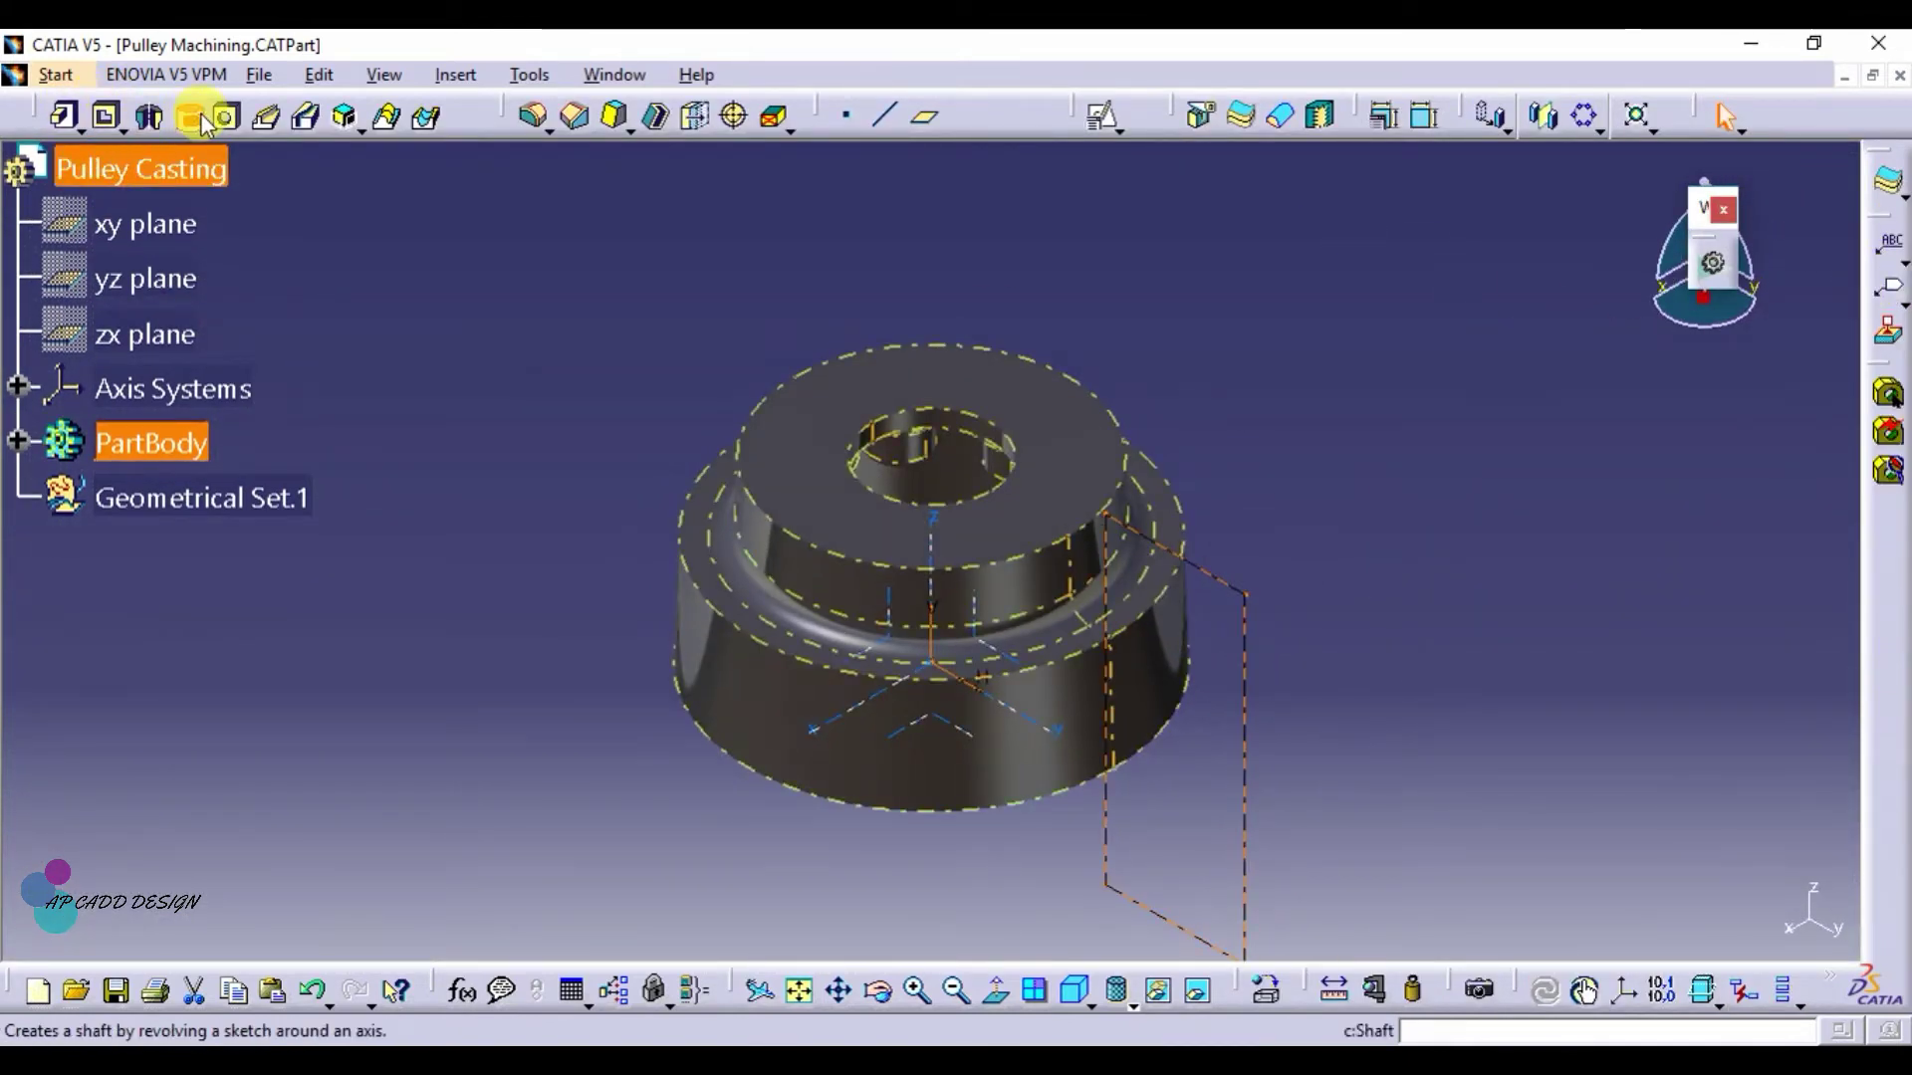
pyautogui.click(199, 119)
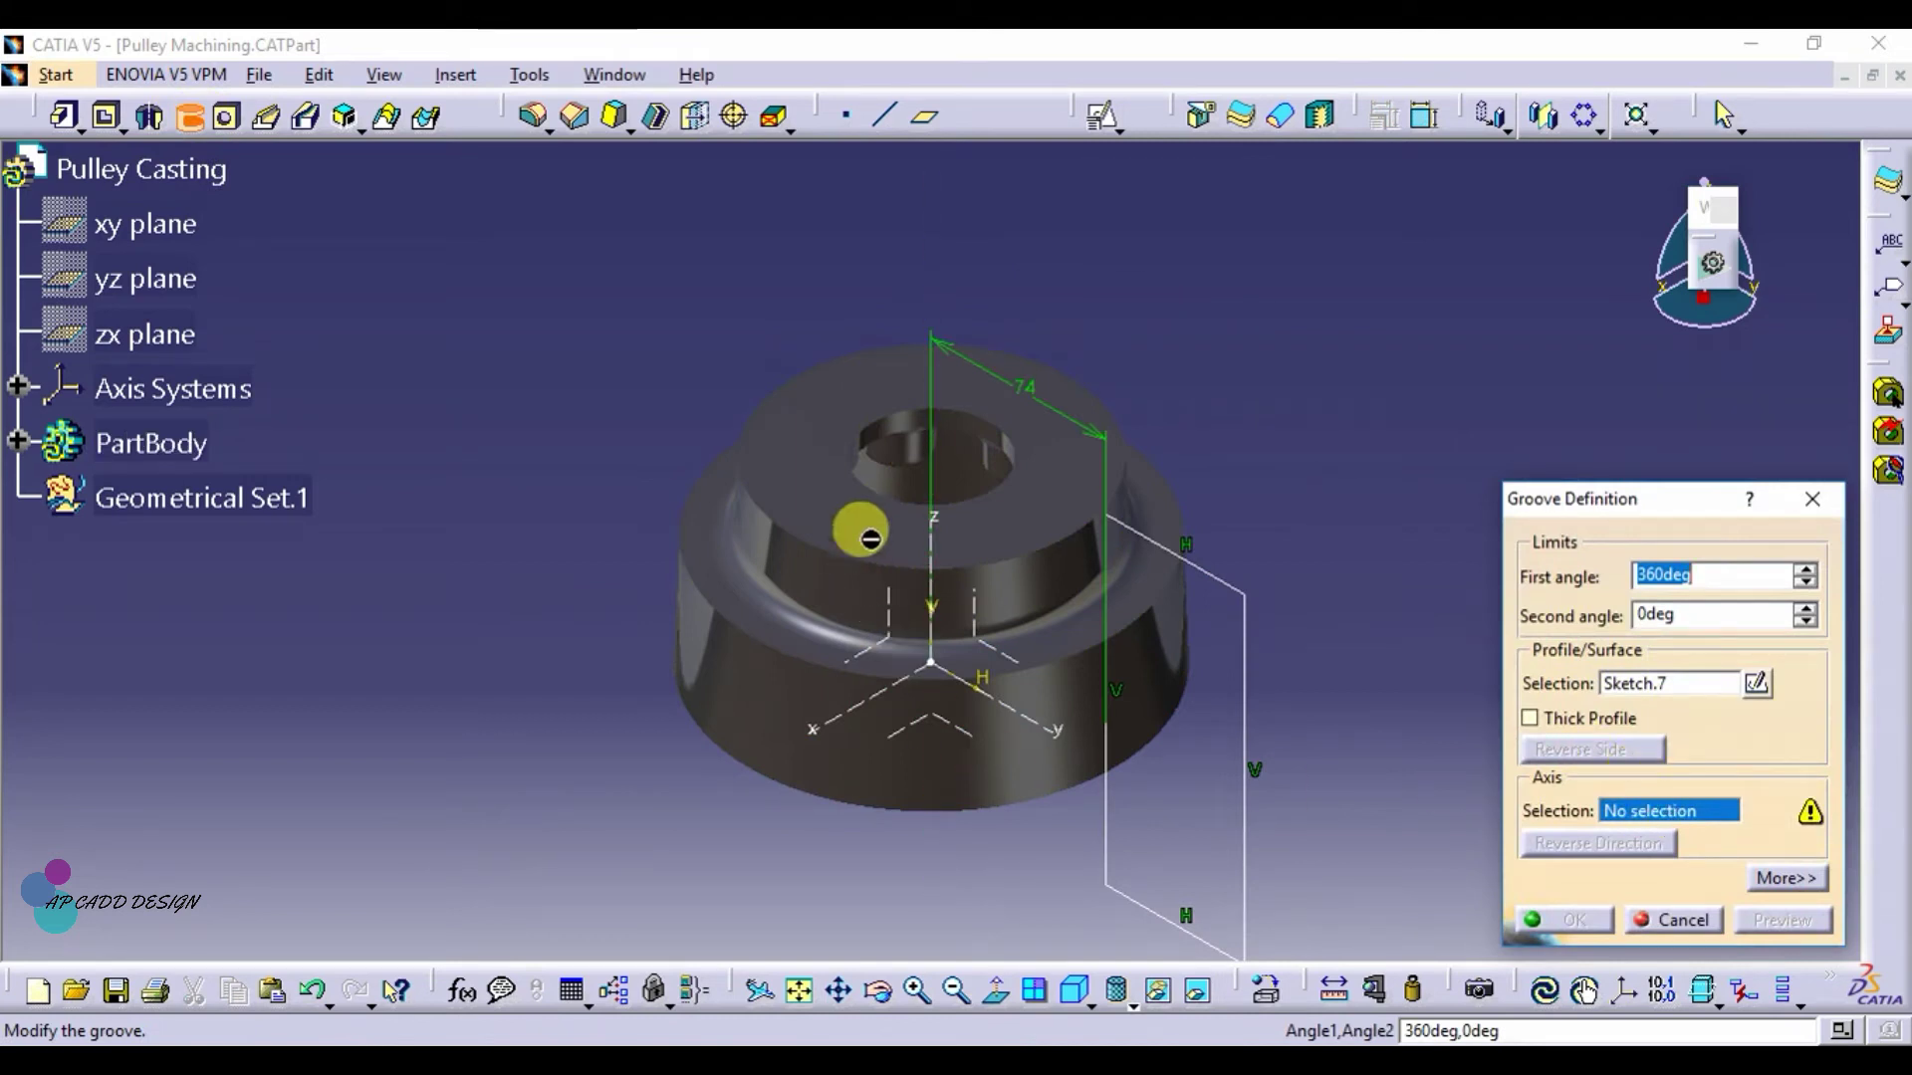
pyautogui.click(936, 609)
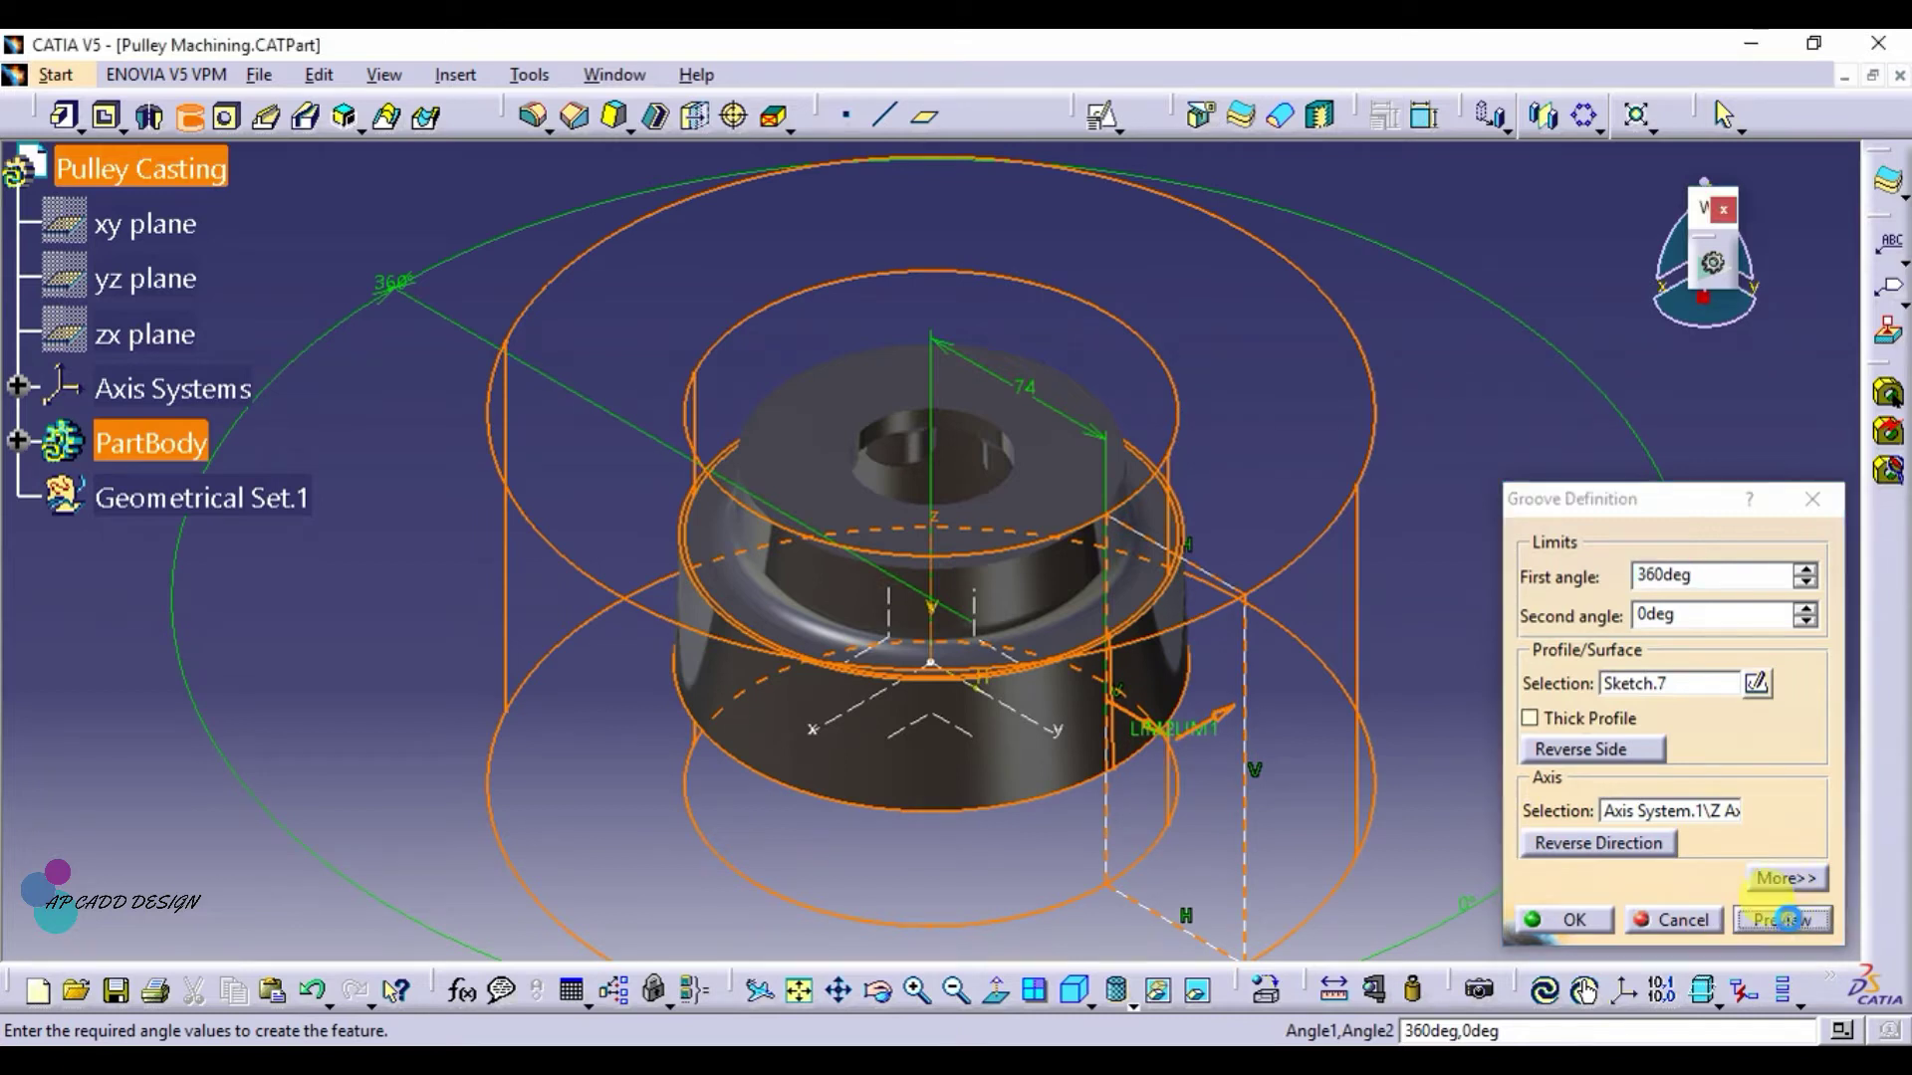
pyautogui.click(1783, 919)
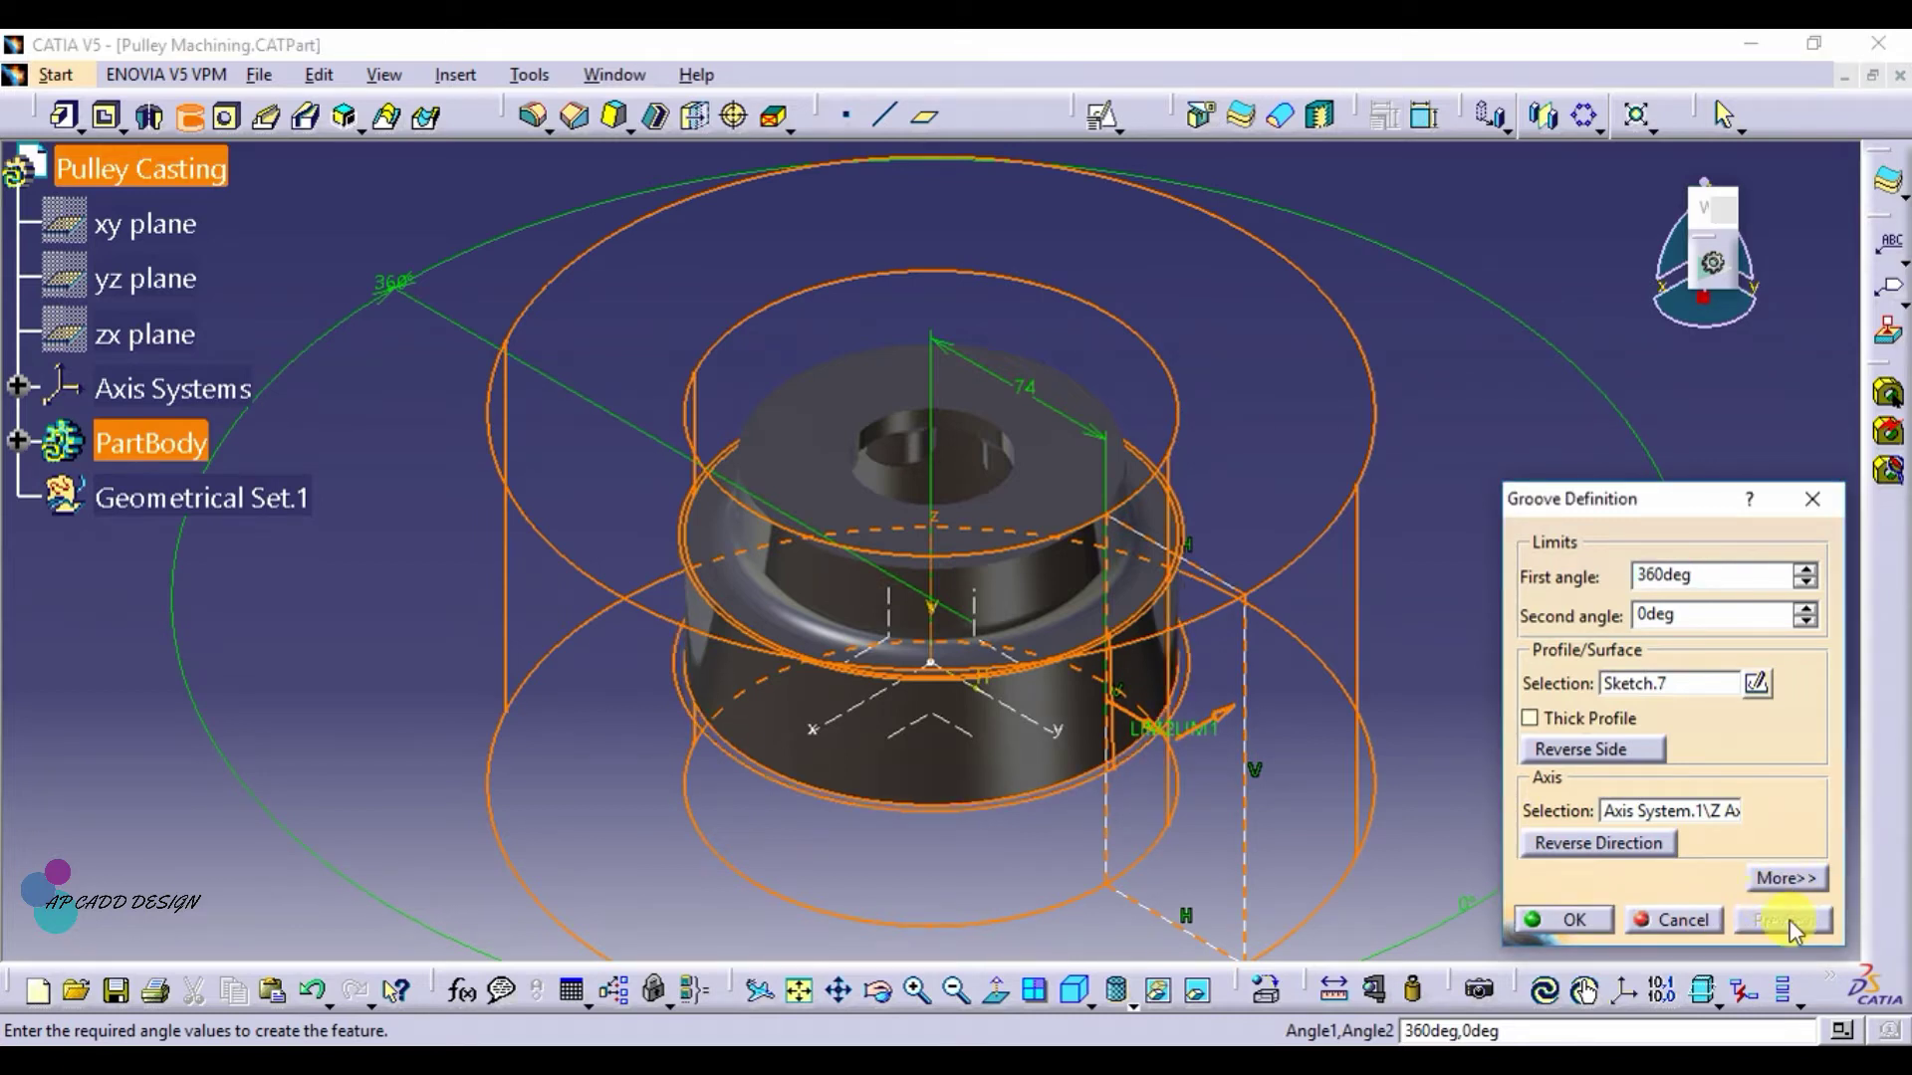
pyautogui.click(1591, 920)
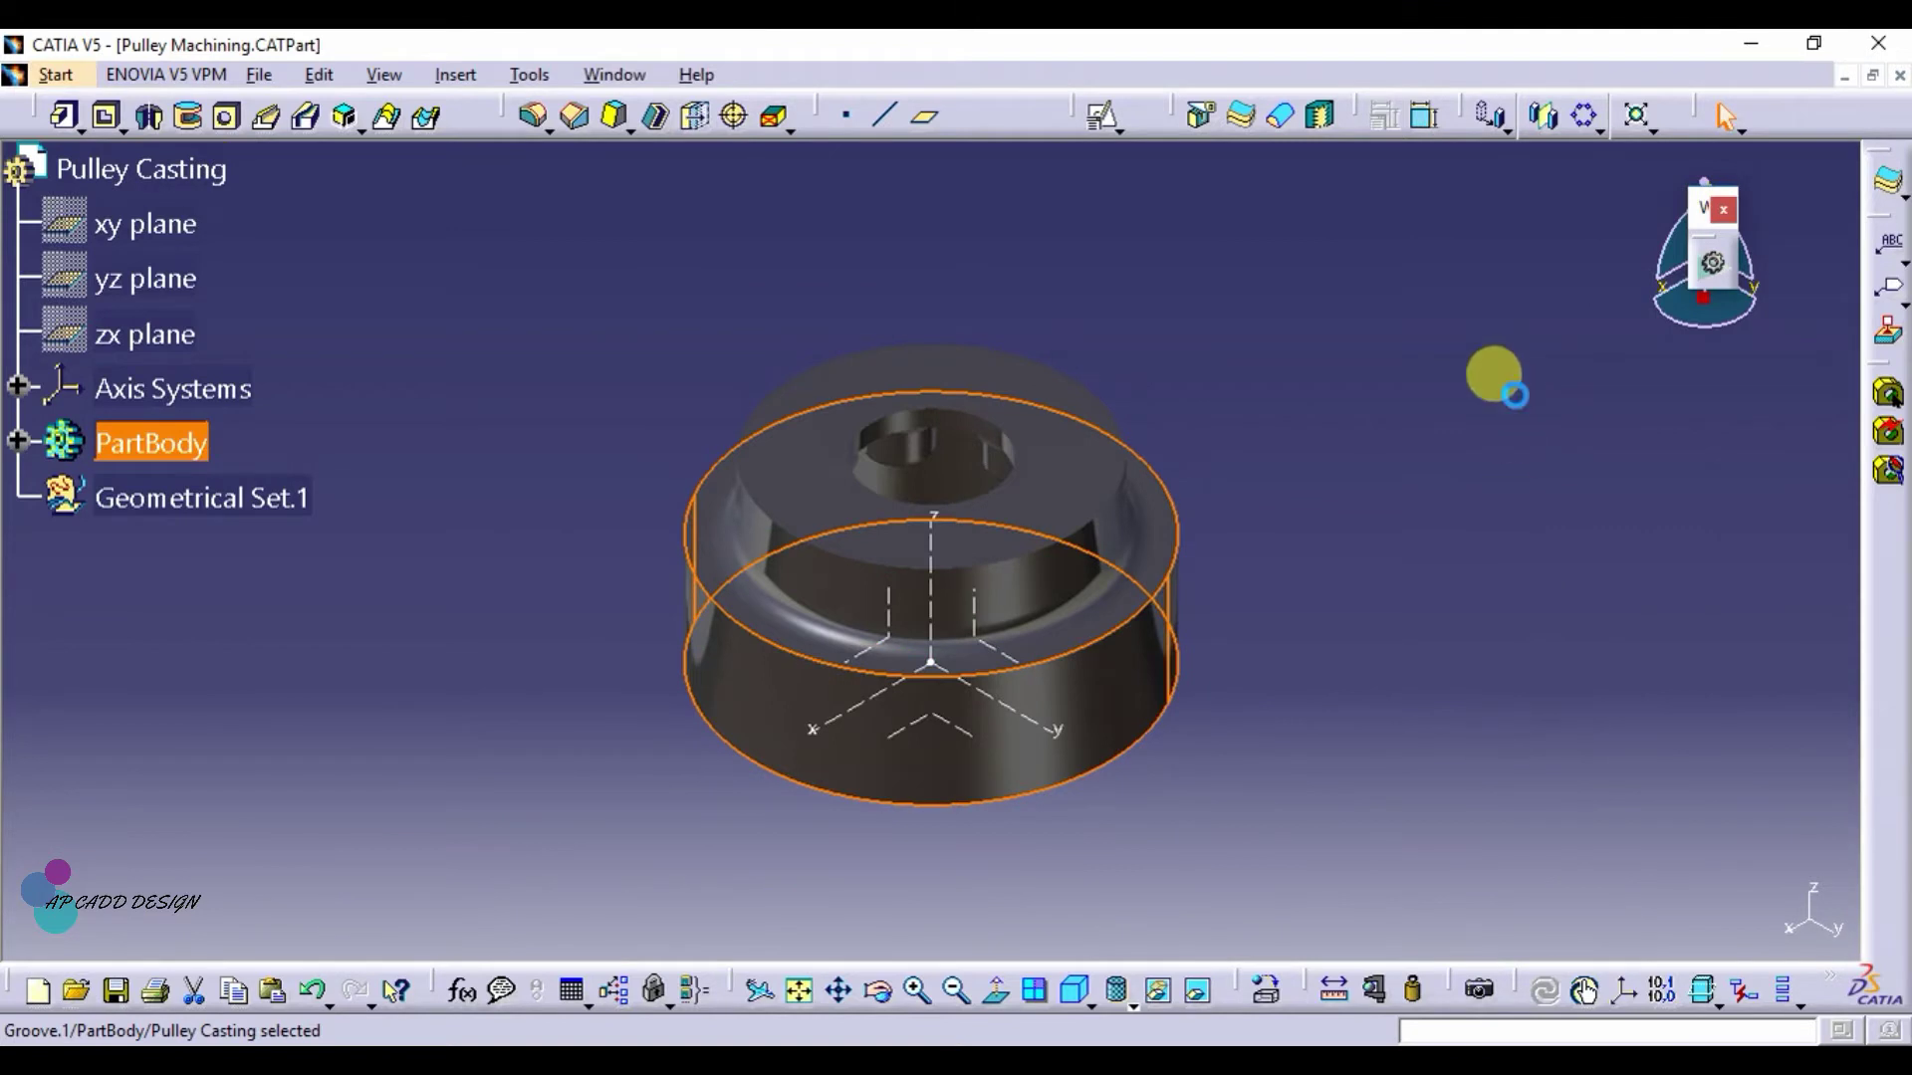
pyautogui.click(1514, 395)
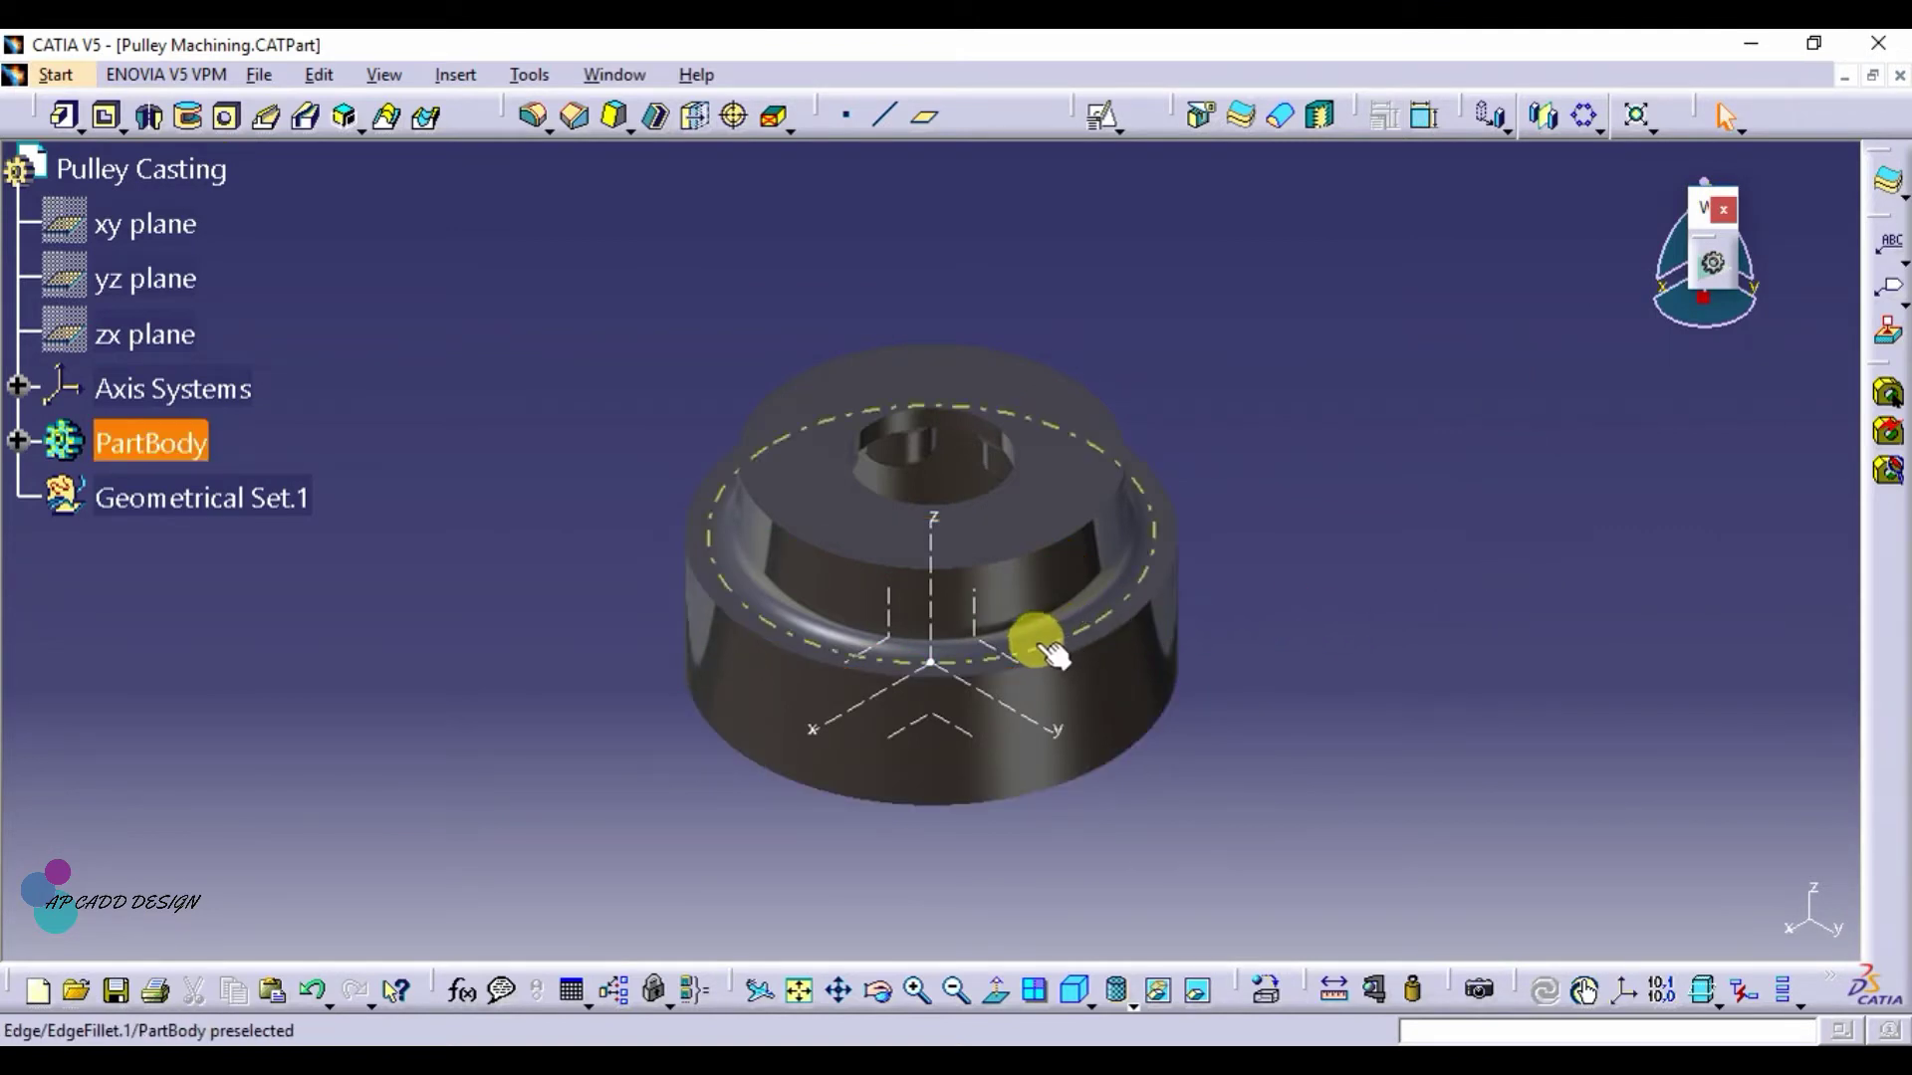
# Start a positioned sketch on the YZ plane and draw a small square above the rim
pyautogui.click(994, 647)
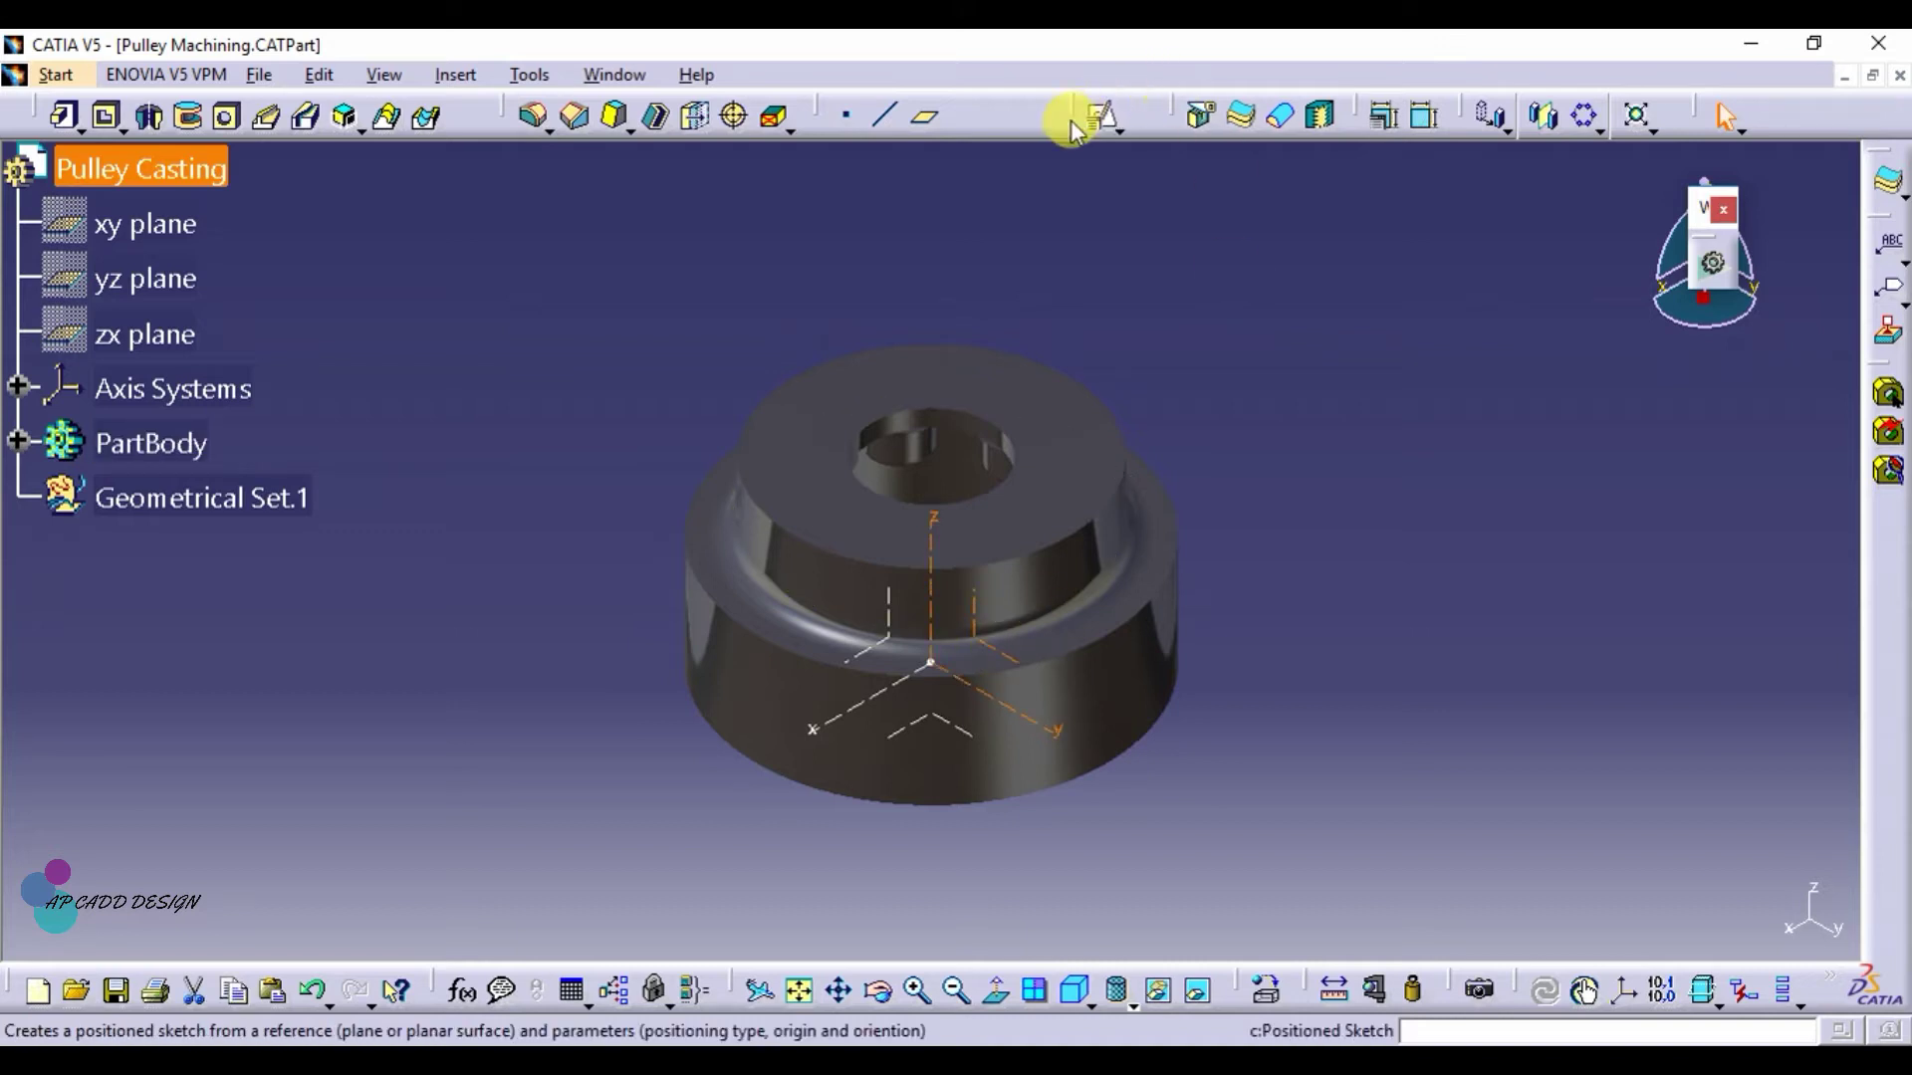
pyautogui.click(1101, 118)
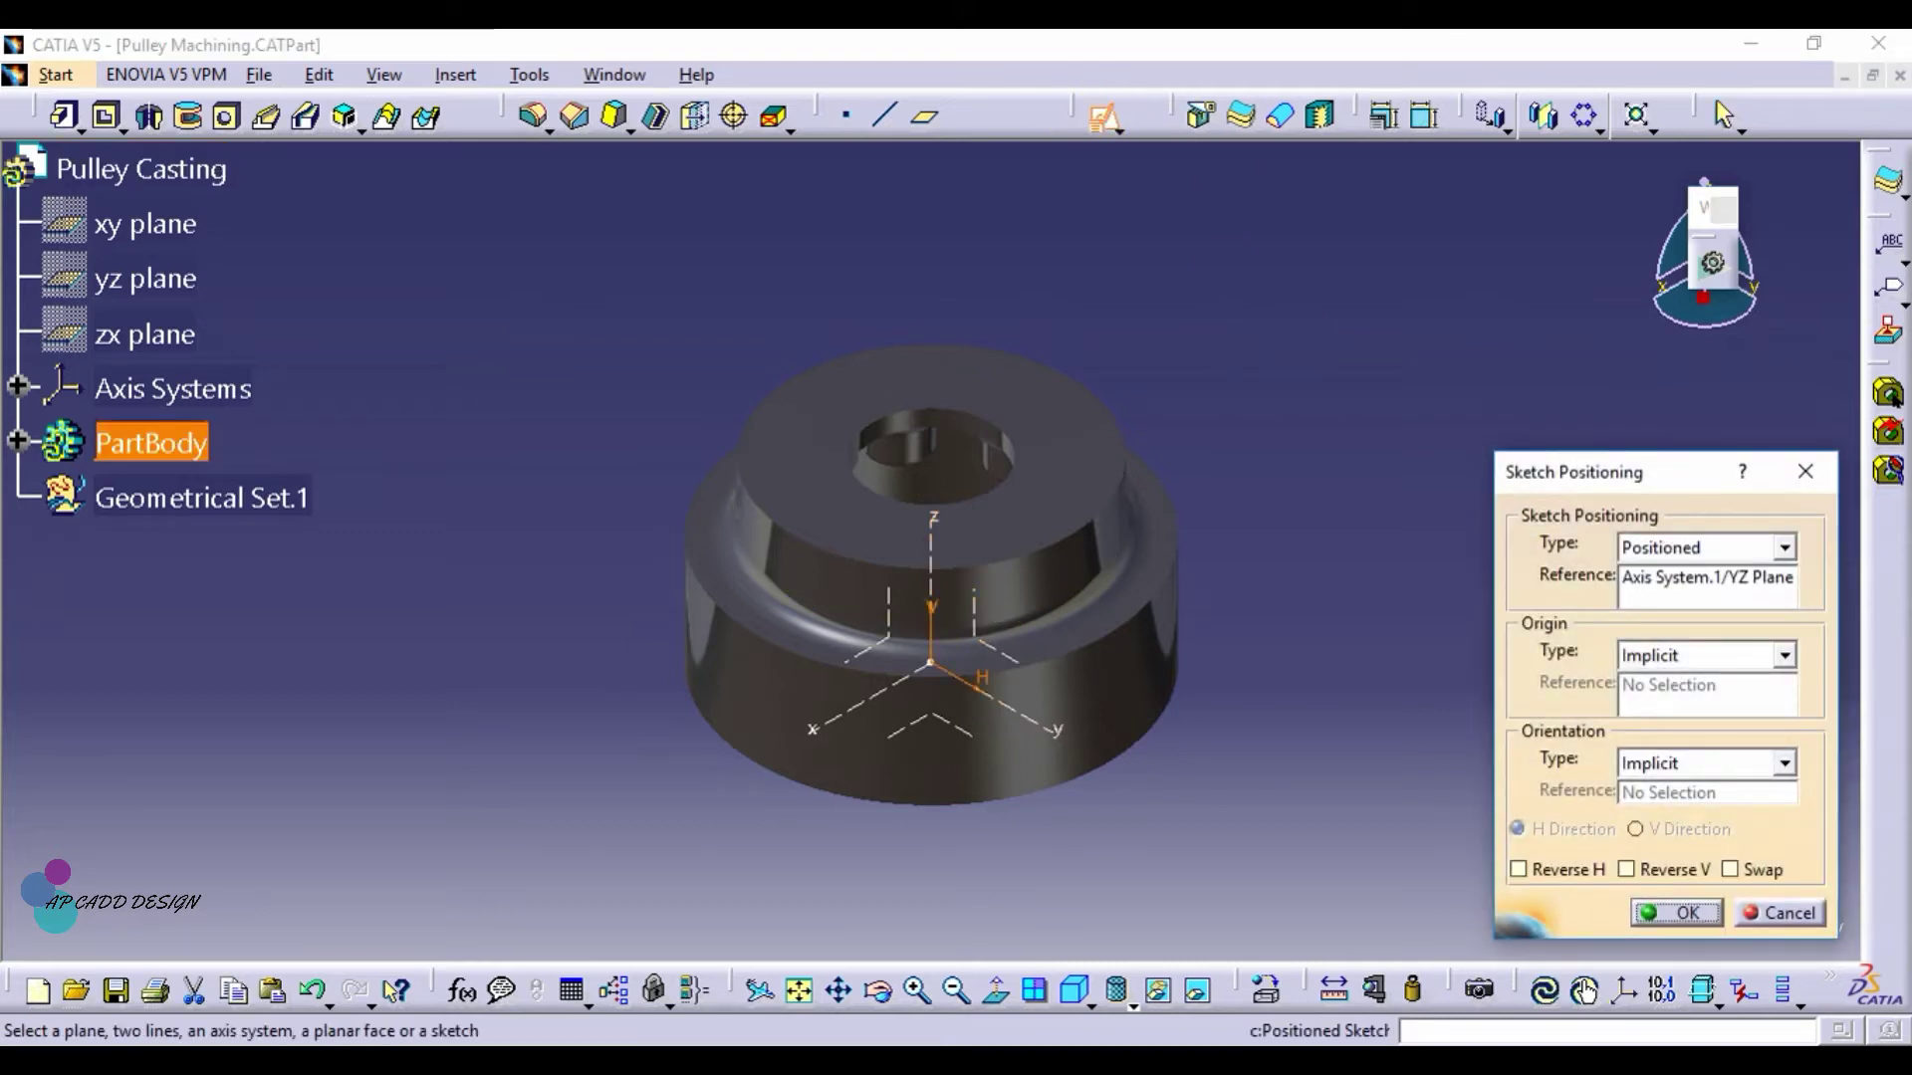
pyautogui.click(1673, 908)
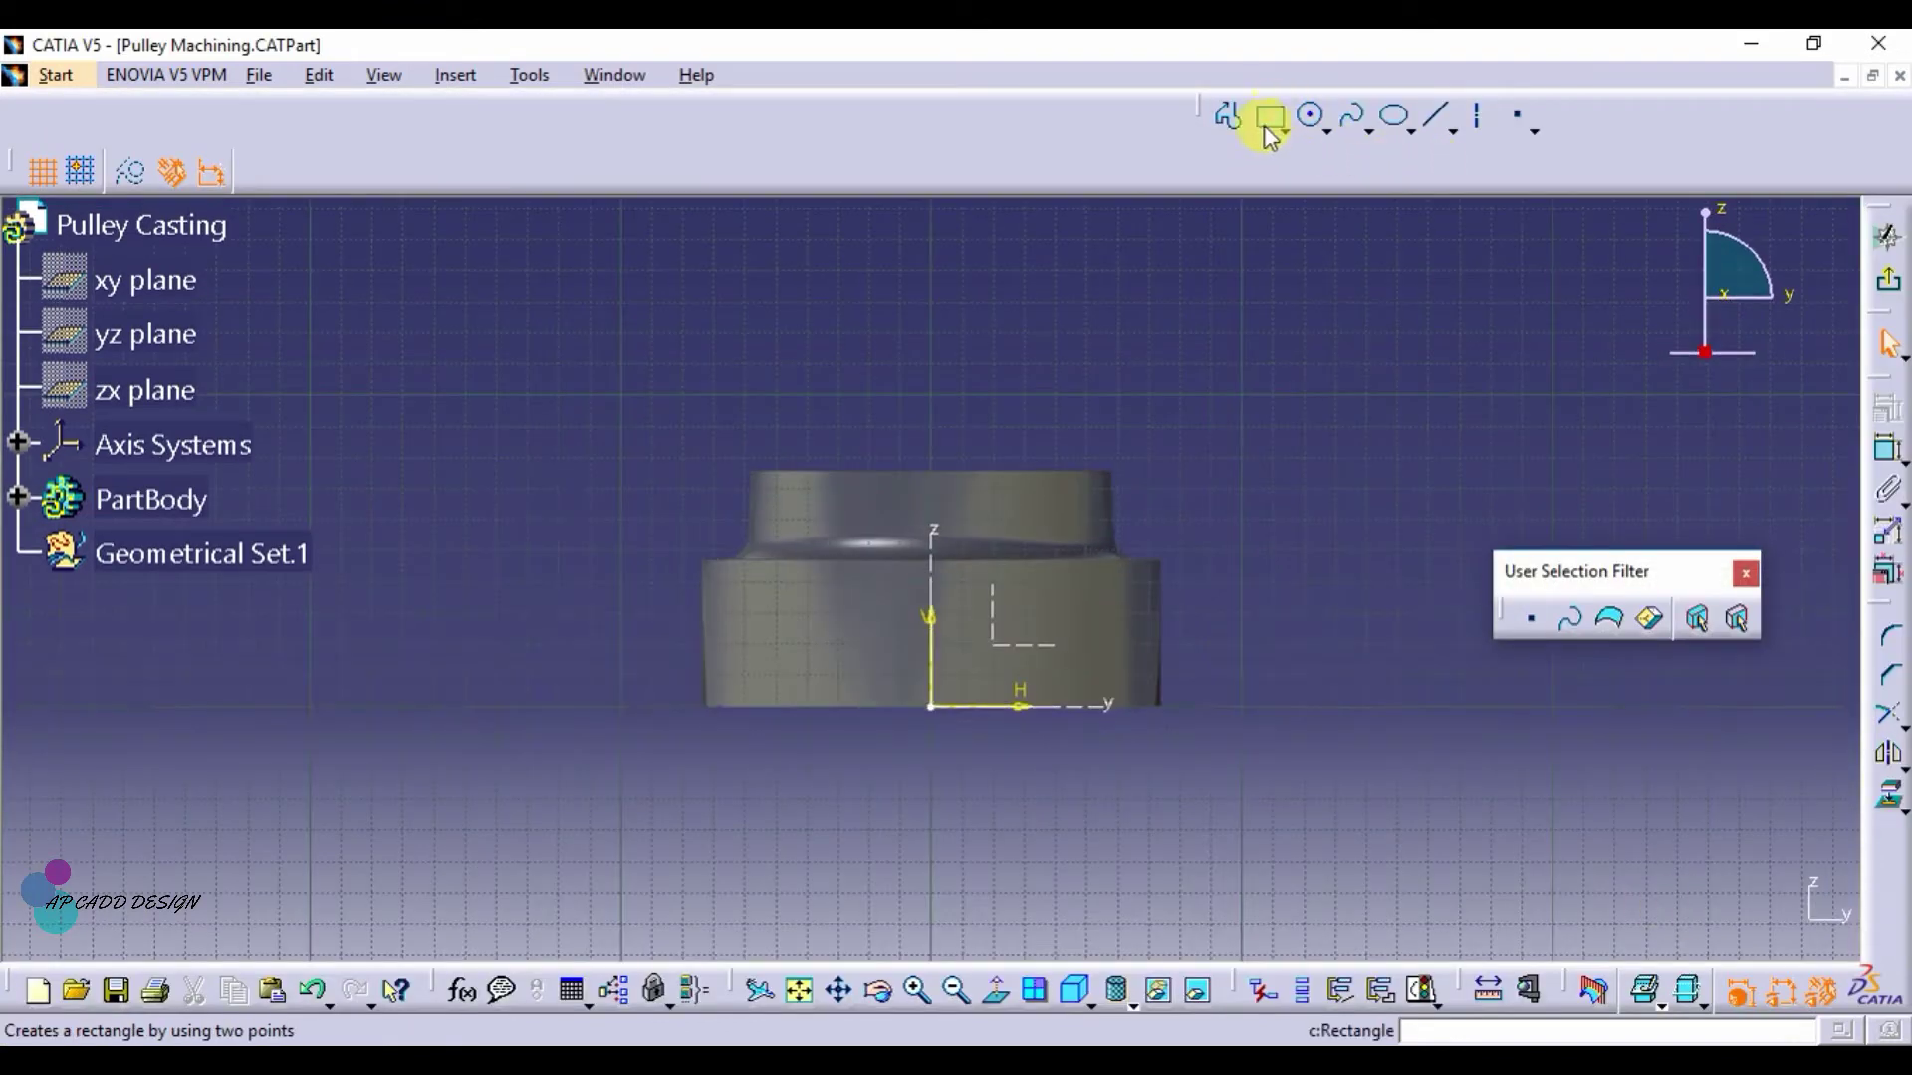
pyautogui.click(1264, 127)
pyautogui.click(1101, 435)
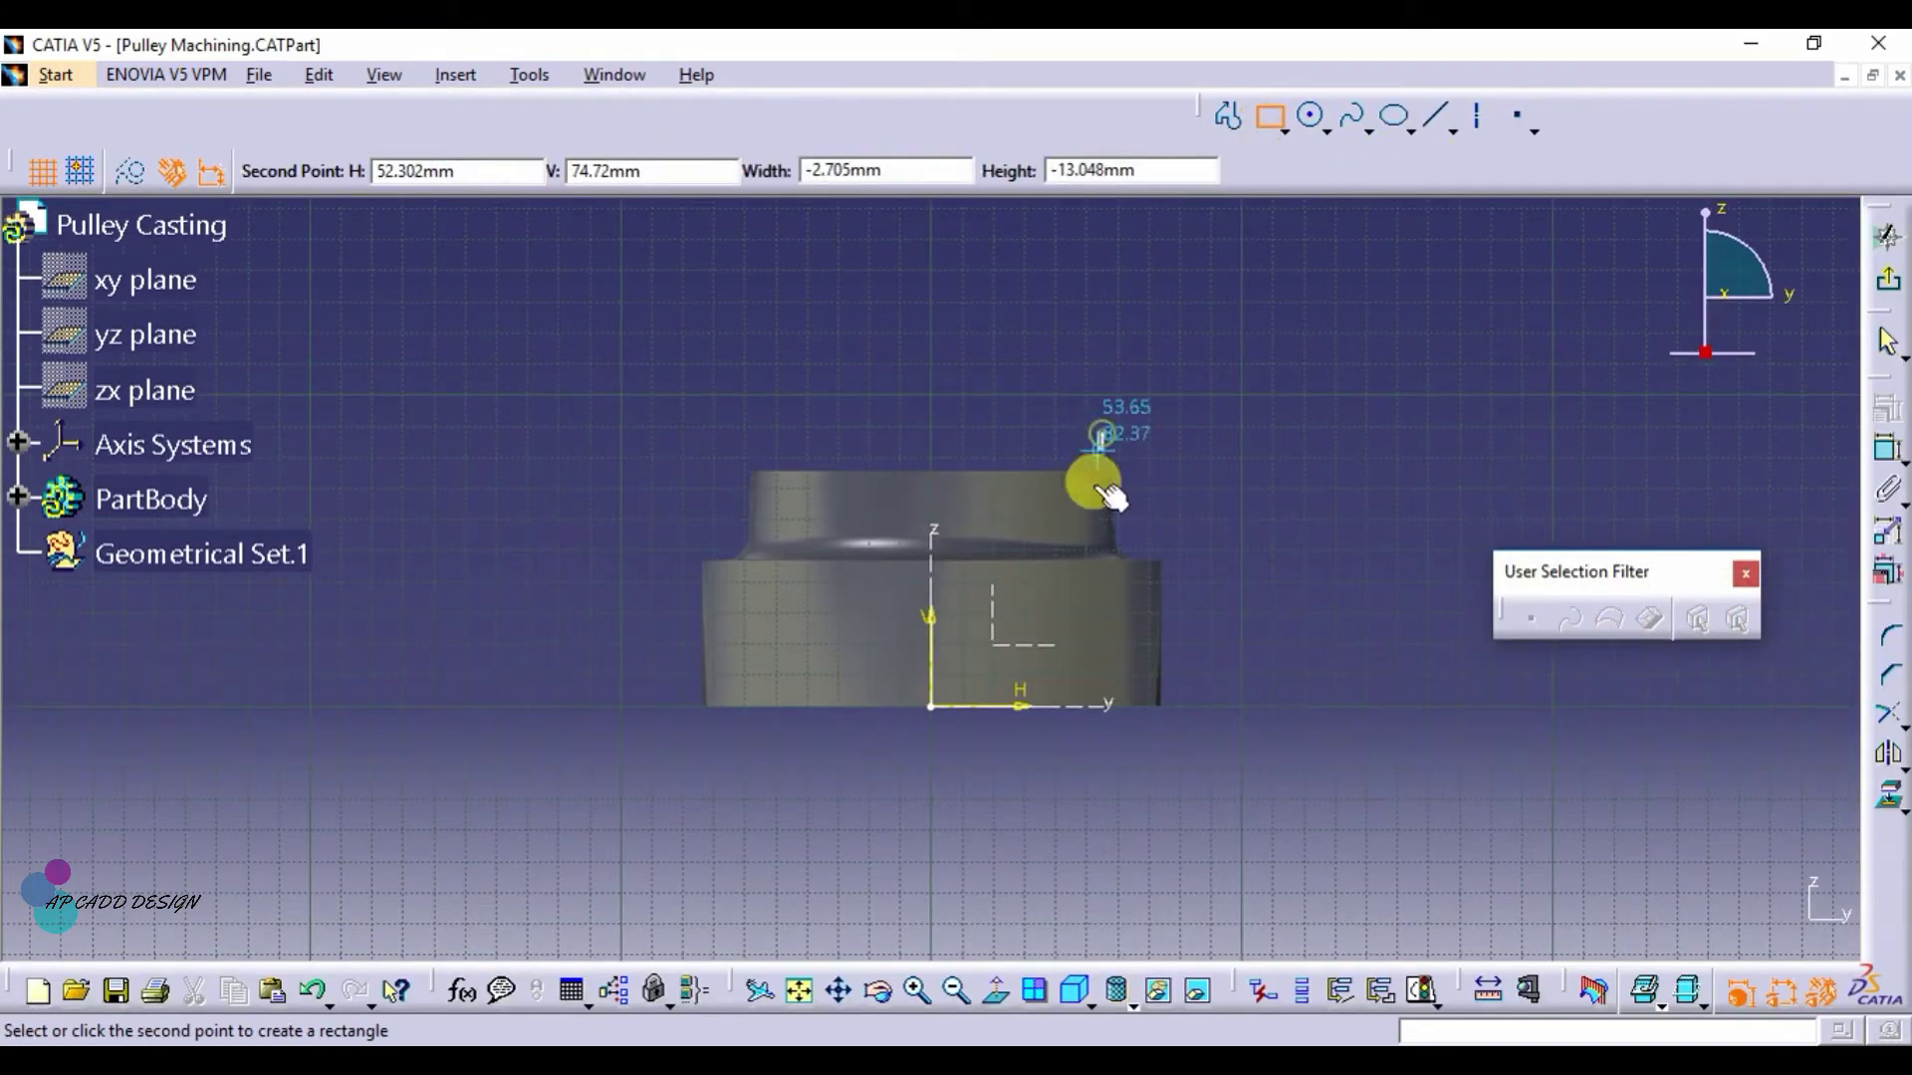
pyautogui.click(1178, 512)
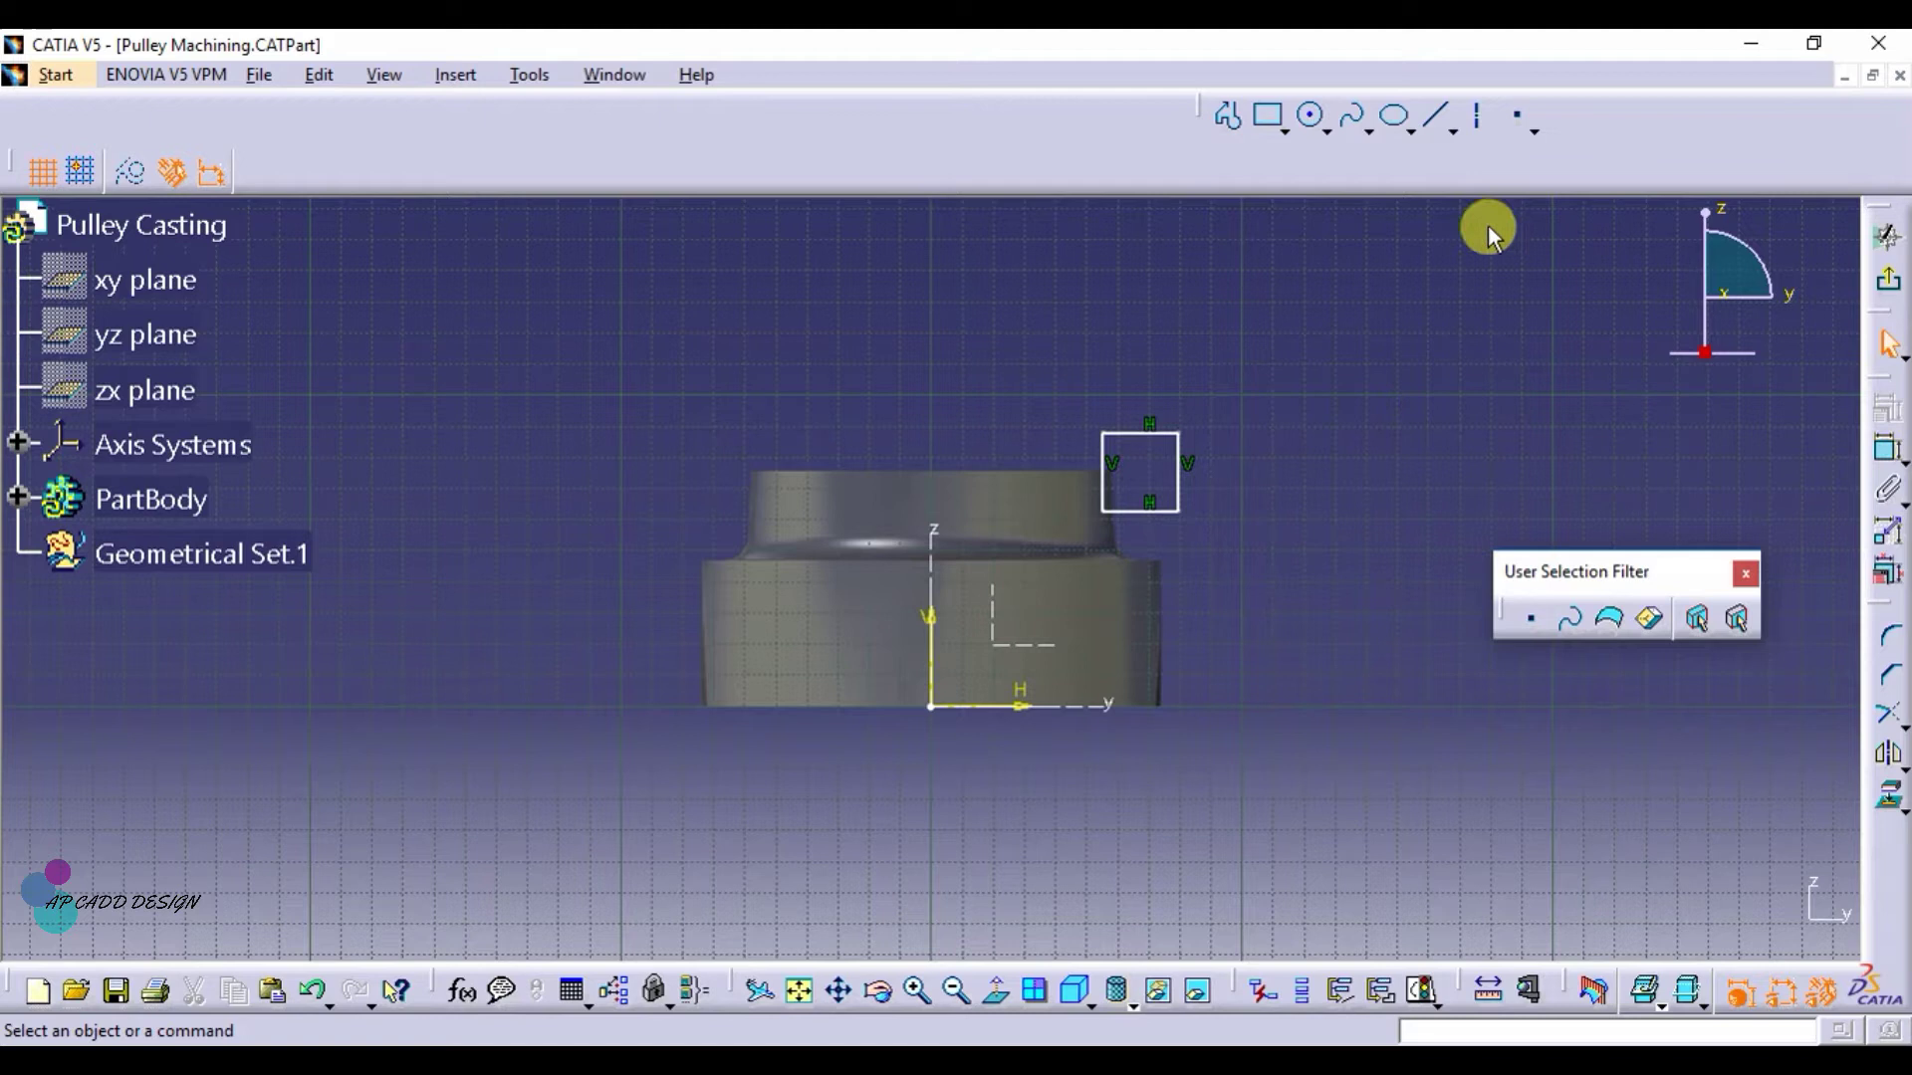
# Dimension the square 56 mm from the Z axis
pyautogui.click(1885, 453)
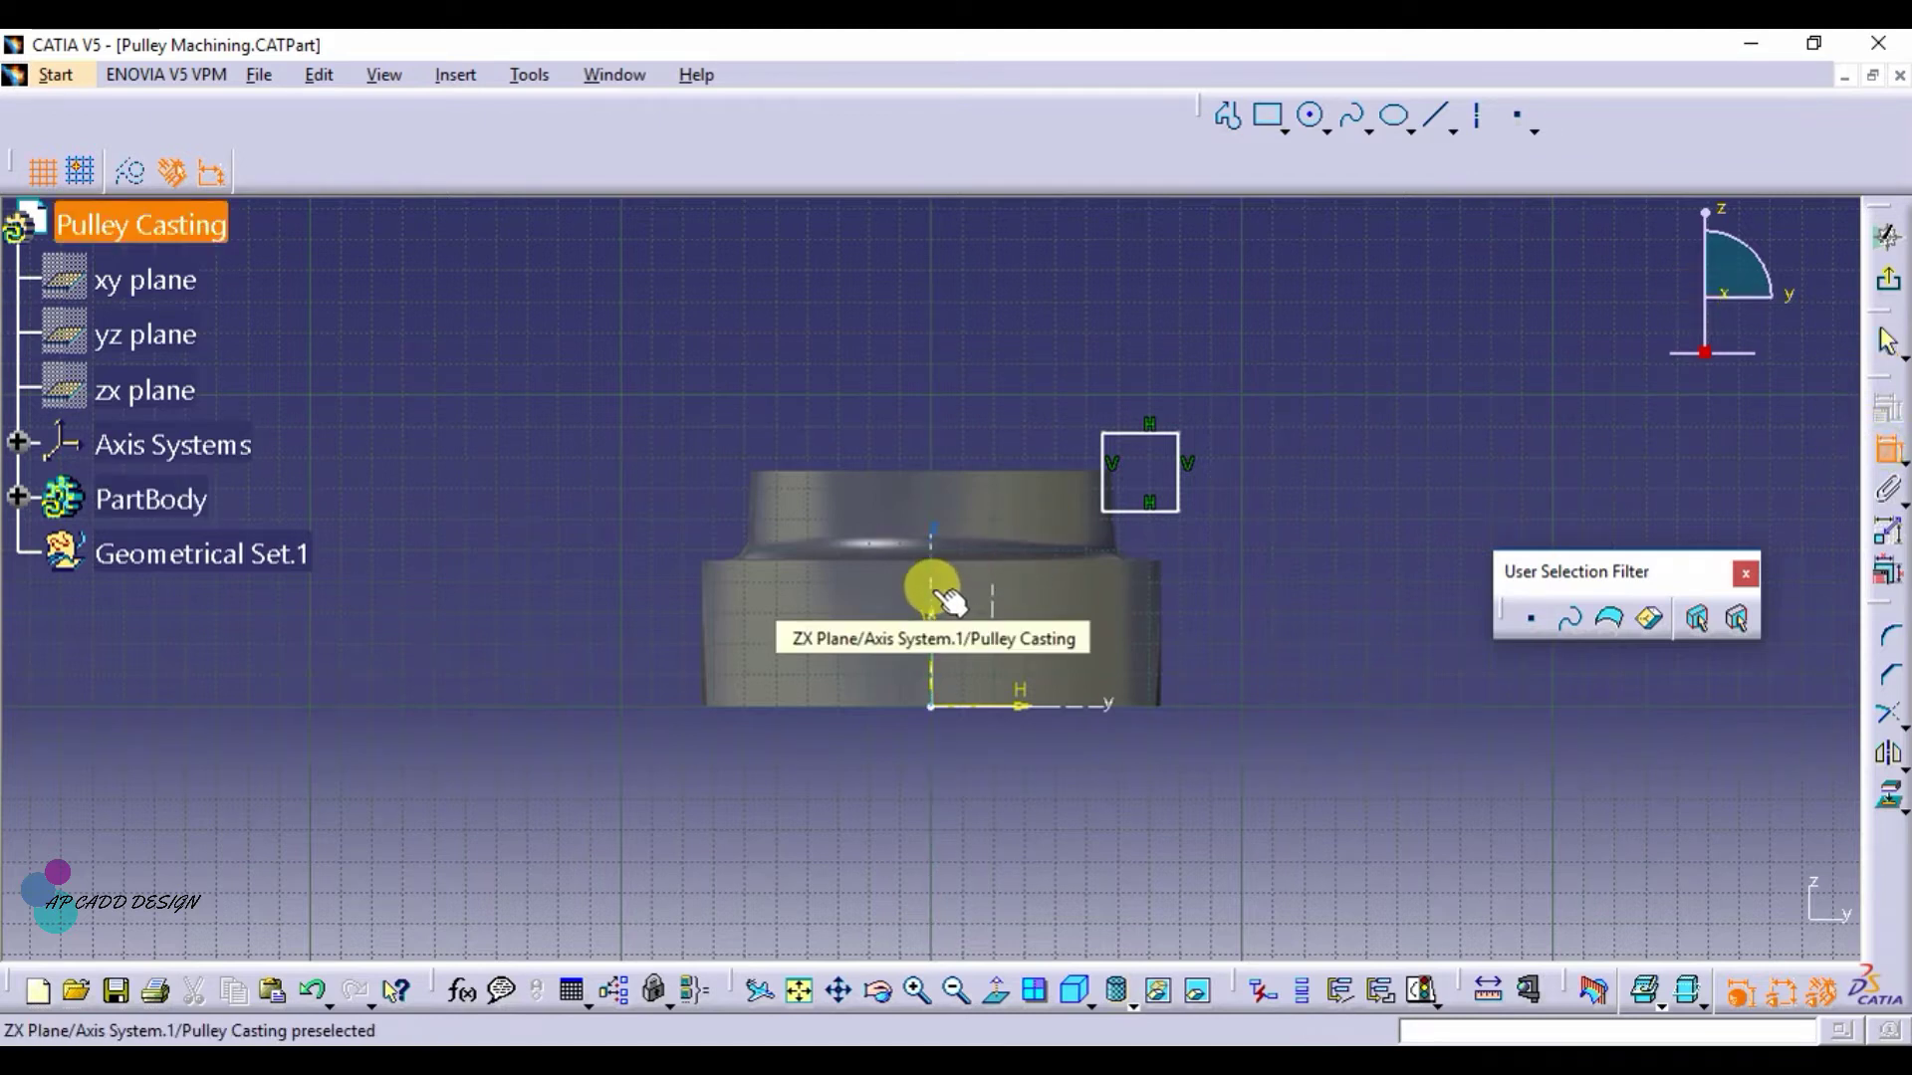
pyautogui.click(1105, 463)
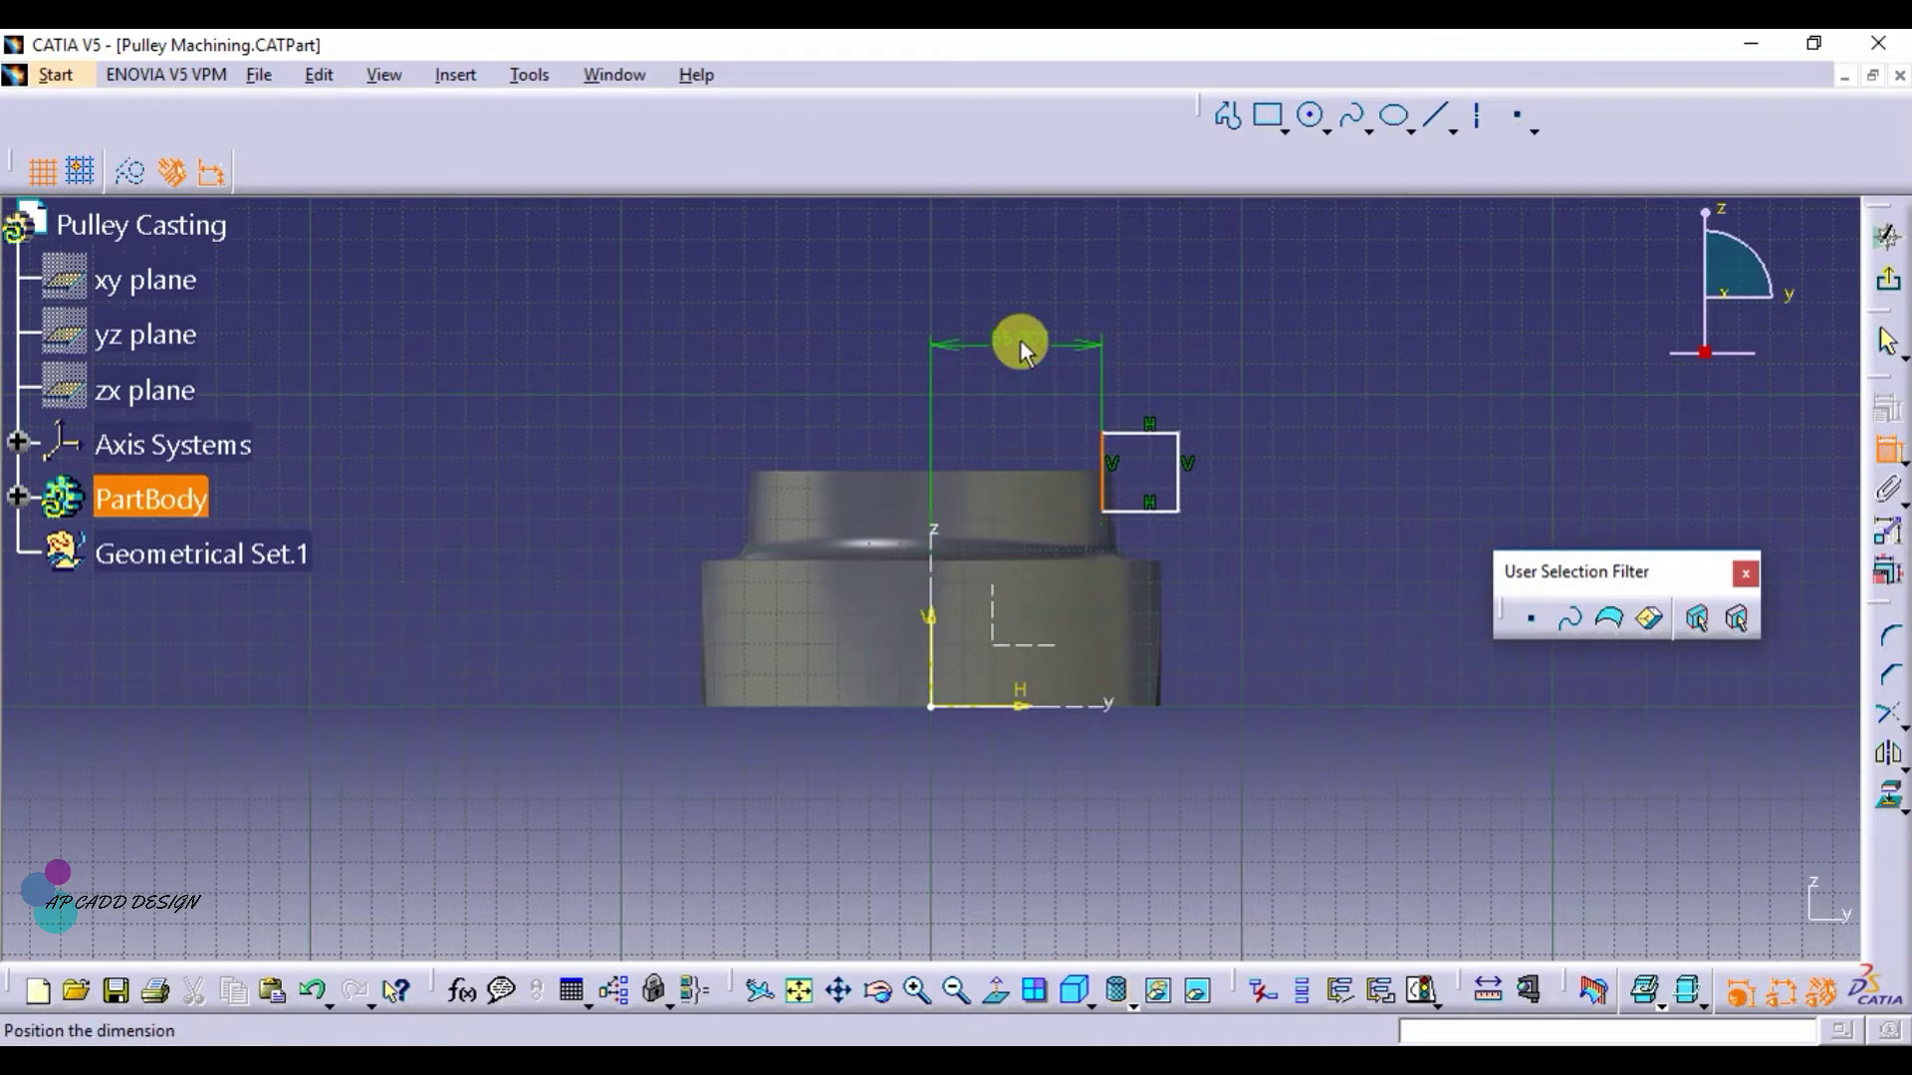
pyautogui.click(1023, 336)
pyautogui.doubleClick(1023, 337)
pyautogui.write('112/2')
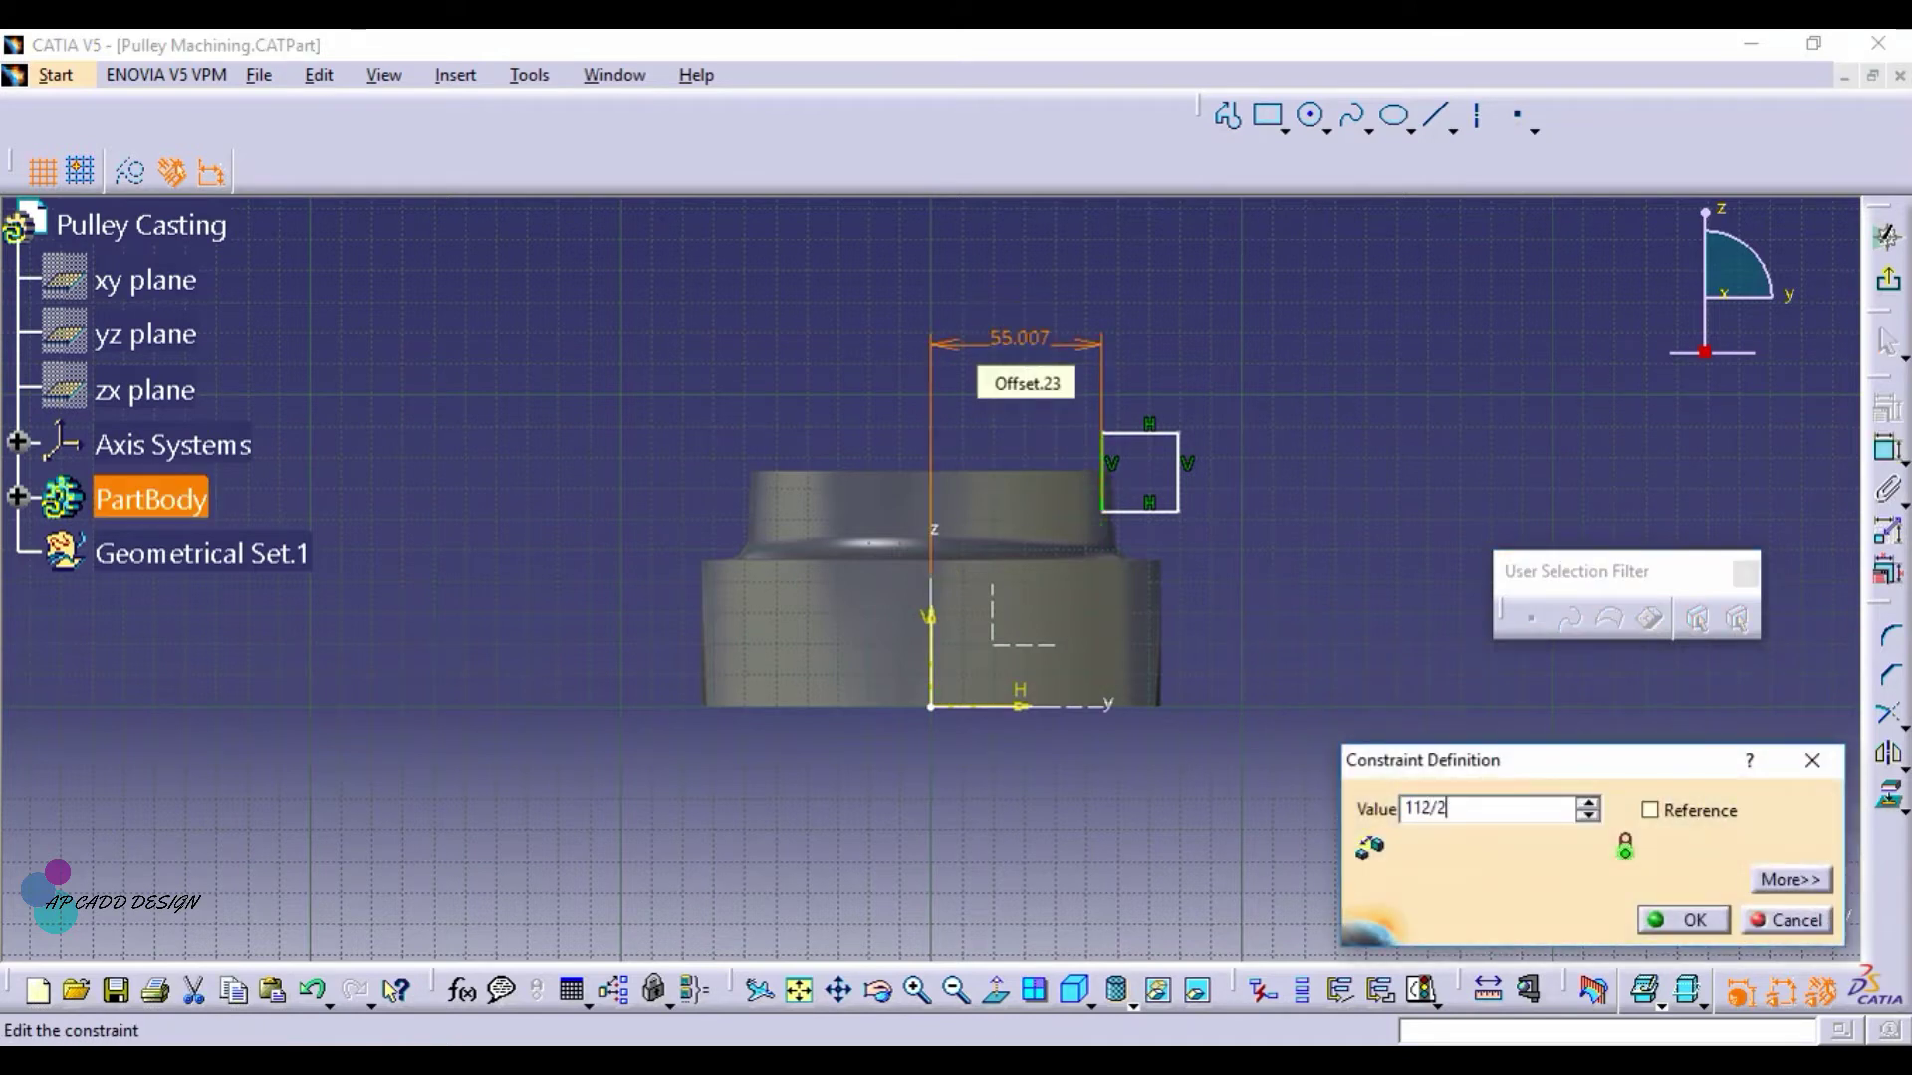
pyautogui.press('Return')
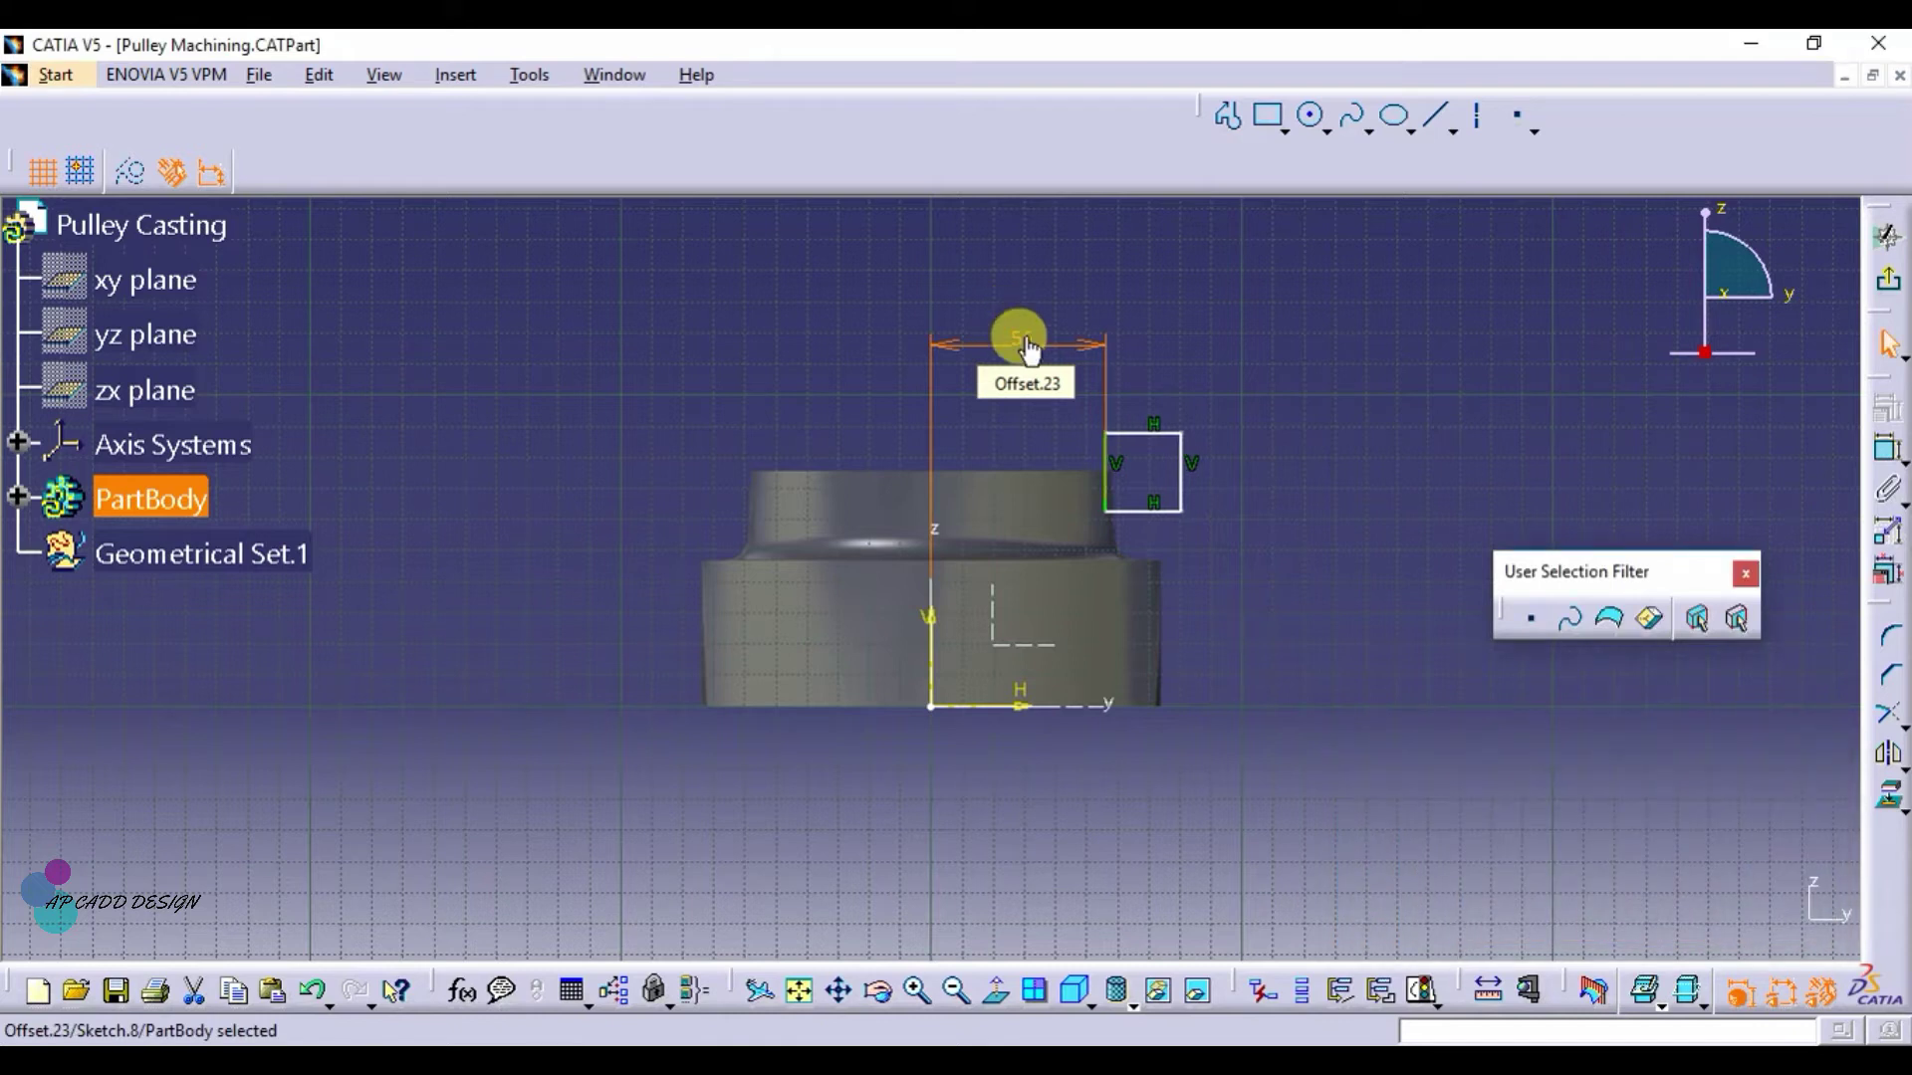
pyautogui.click(1364, 438)
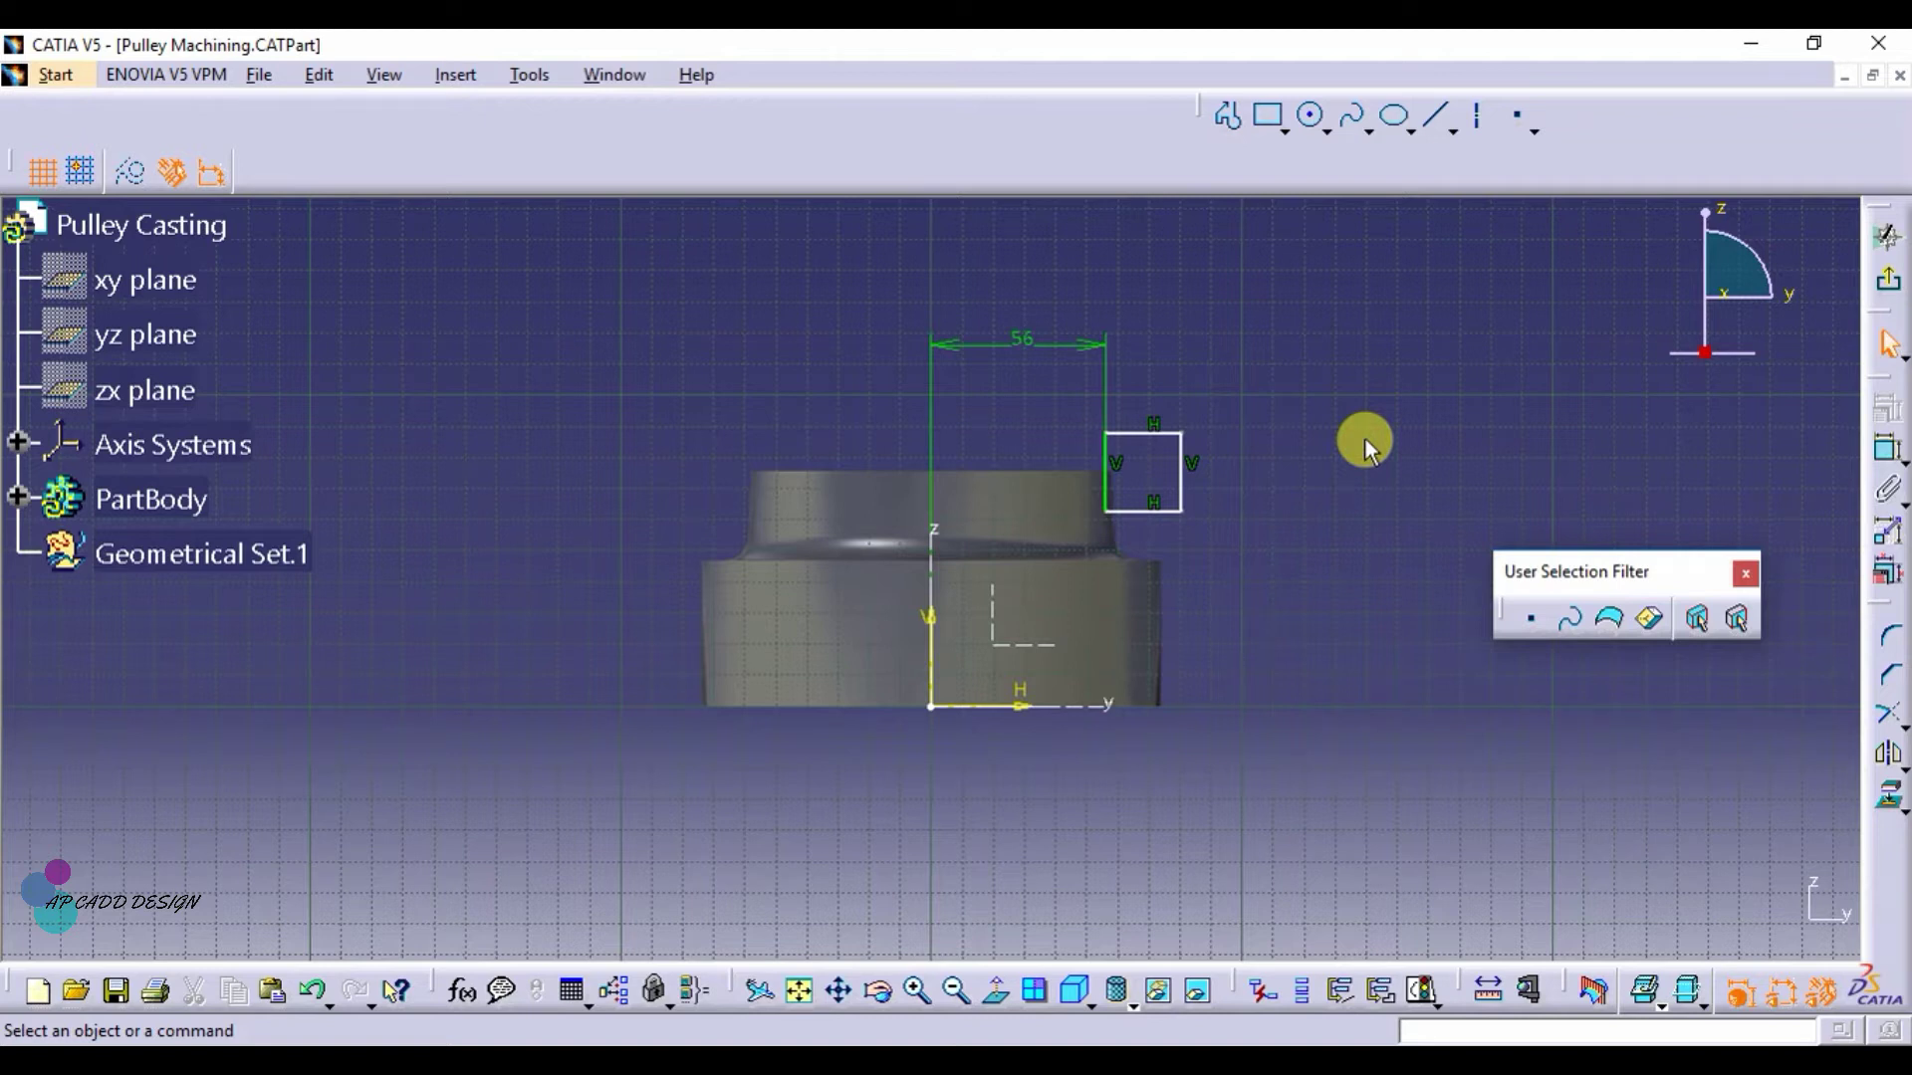
# Dimension the square's bottom edge offset from the casting's top edge
pyautogui.click(1887, 448)
pyautogui.click(1061, 468)
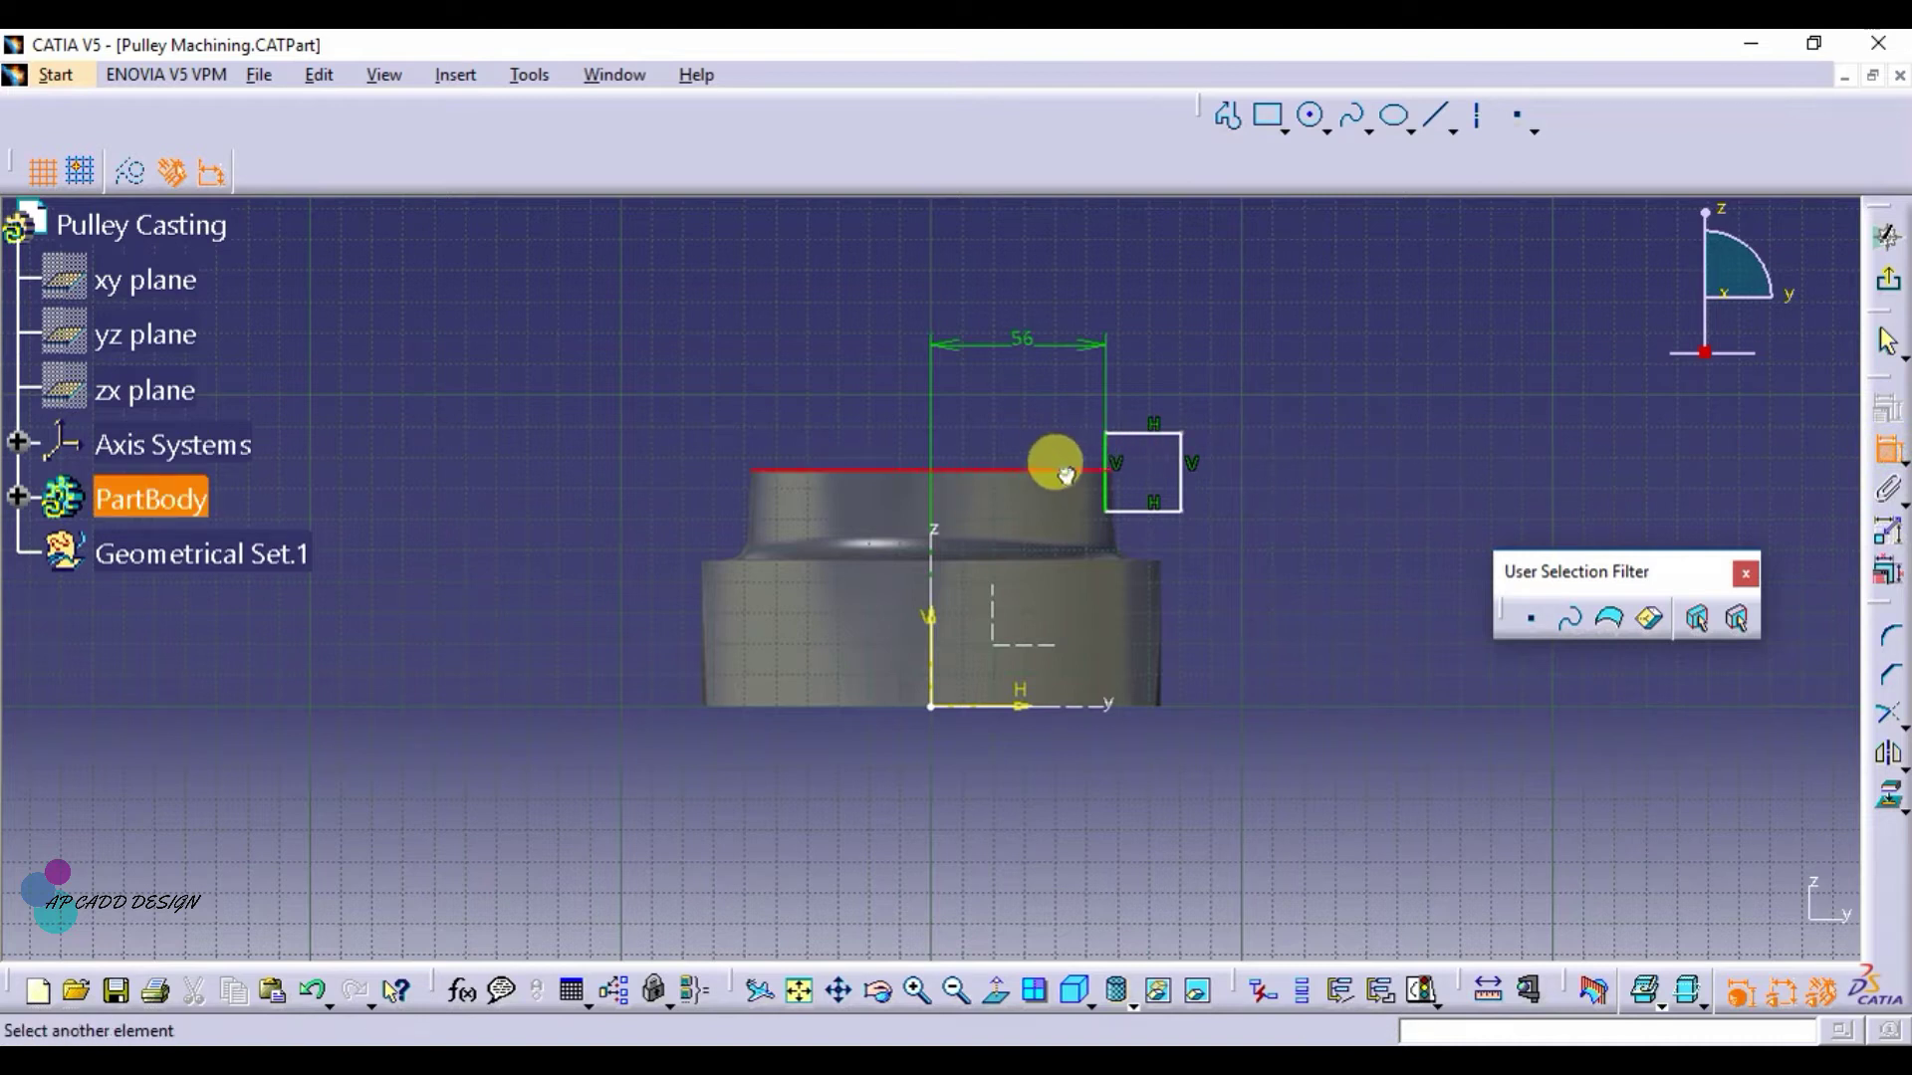
pyautogui.click(1130, 508)
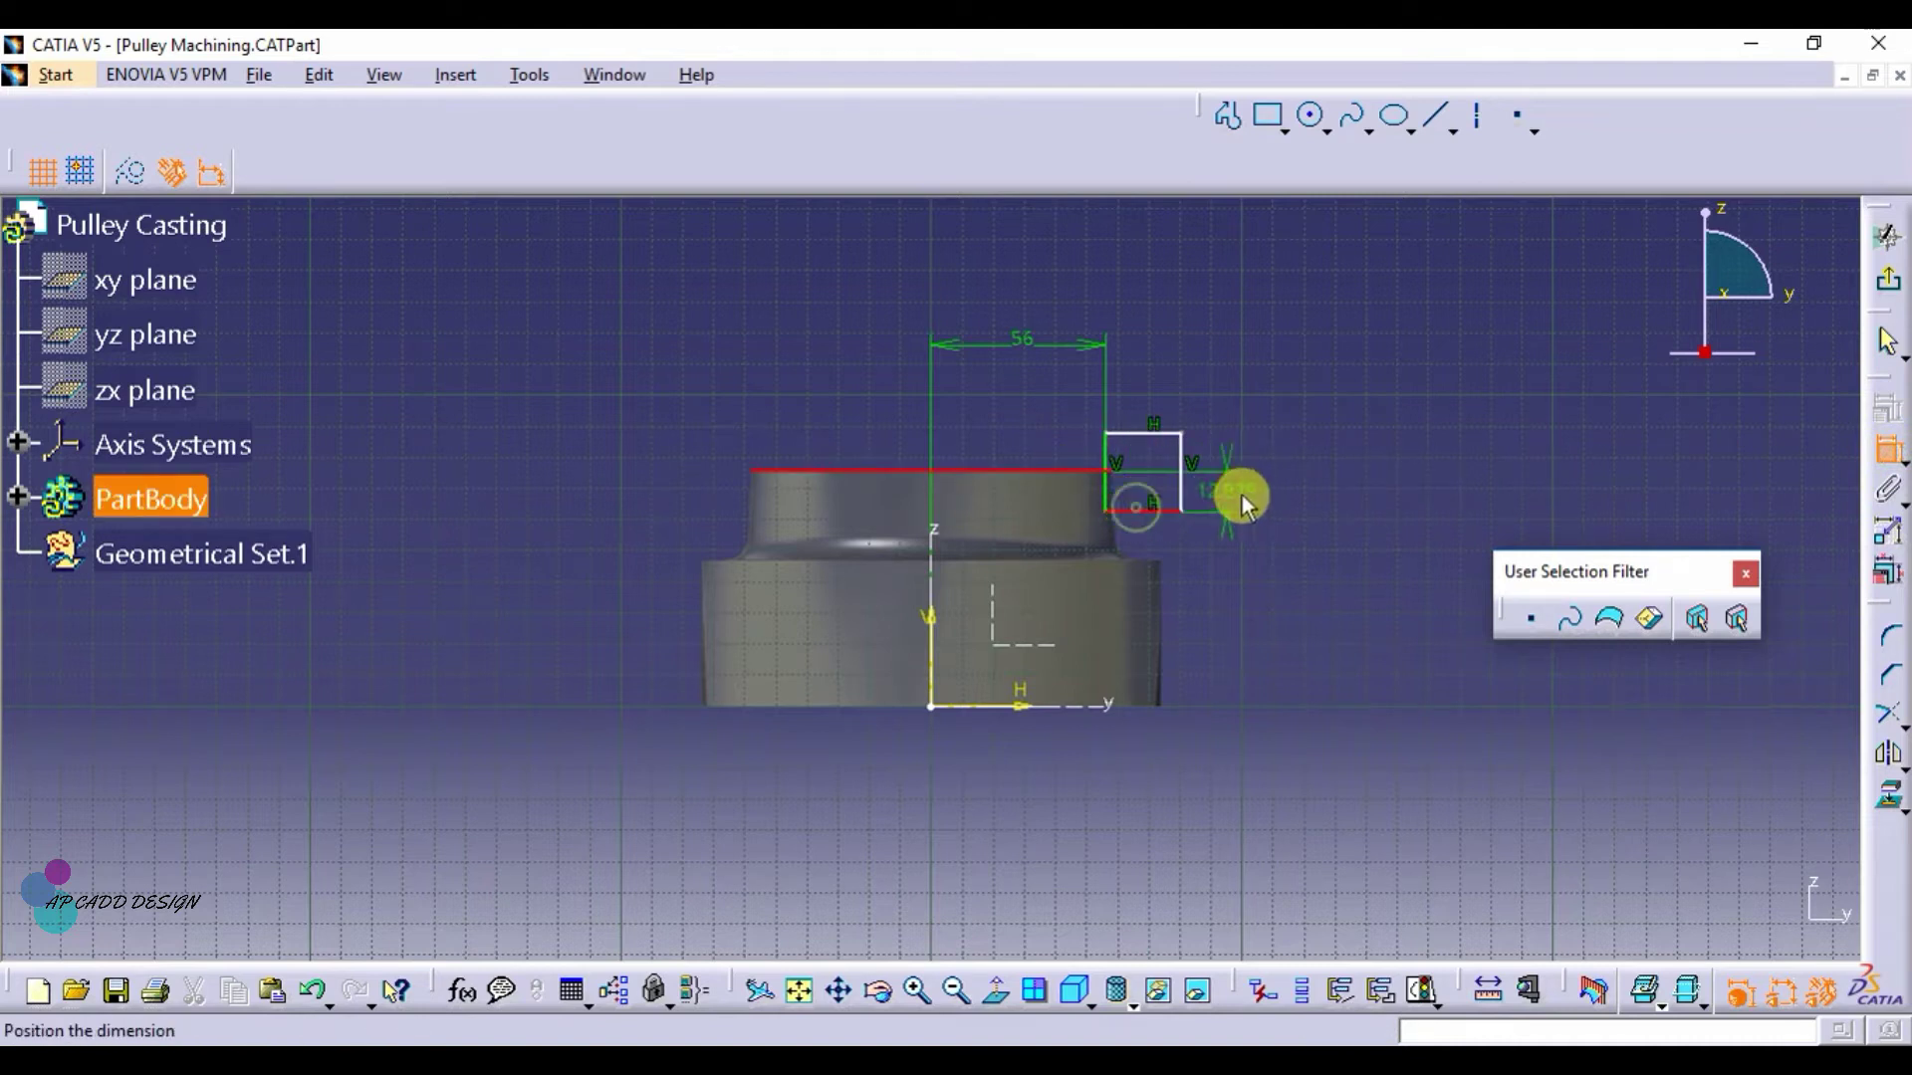
pyautogui.click(1244, 493)
pyautogui.doubleClick(1262, 490)
pyautogui.write('8')
pyautogui.press('Return')
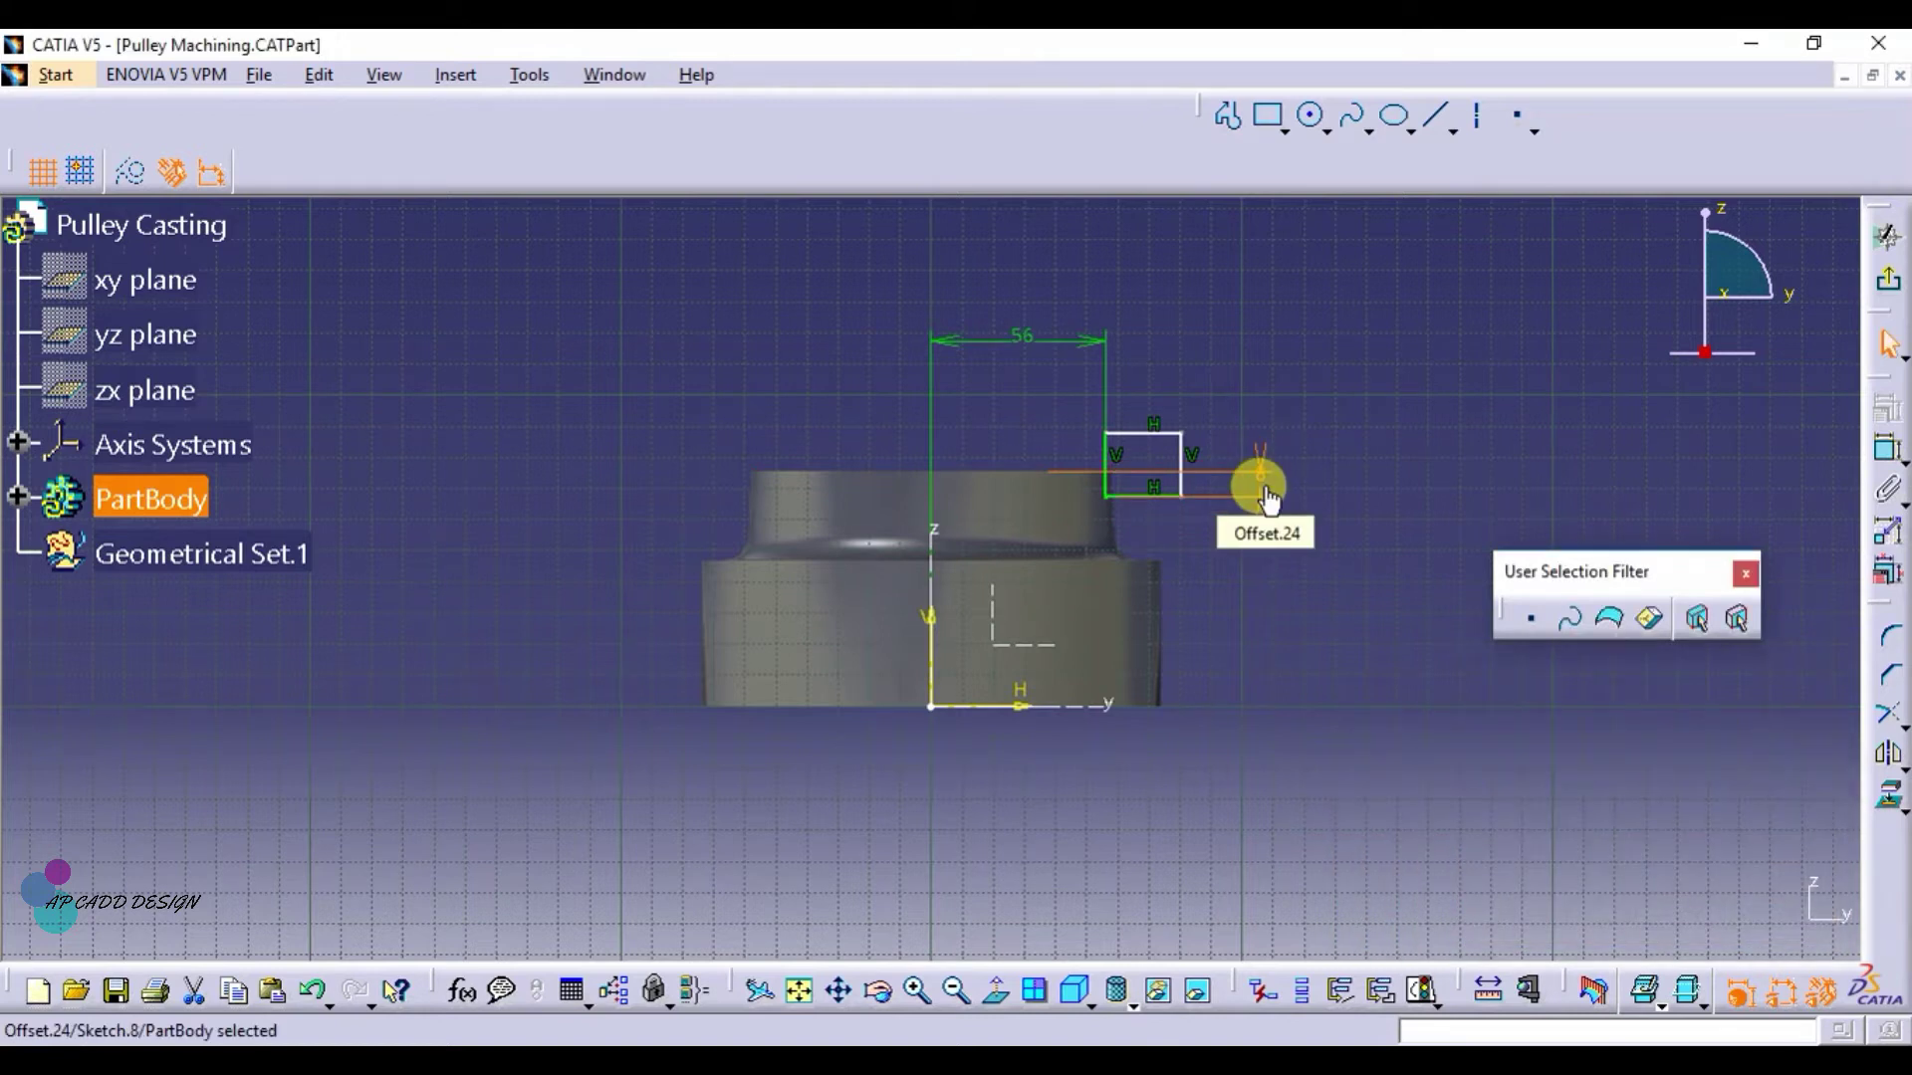
# Exit the sketch and groove Sketch.8 360° about the Z axis
pyautogui.click(1885, 281)
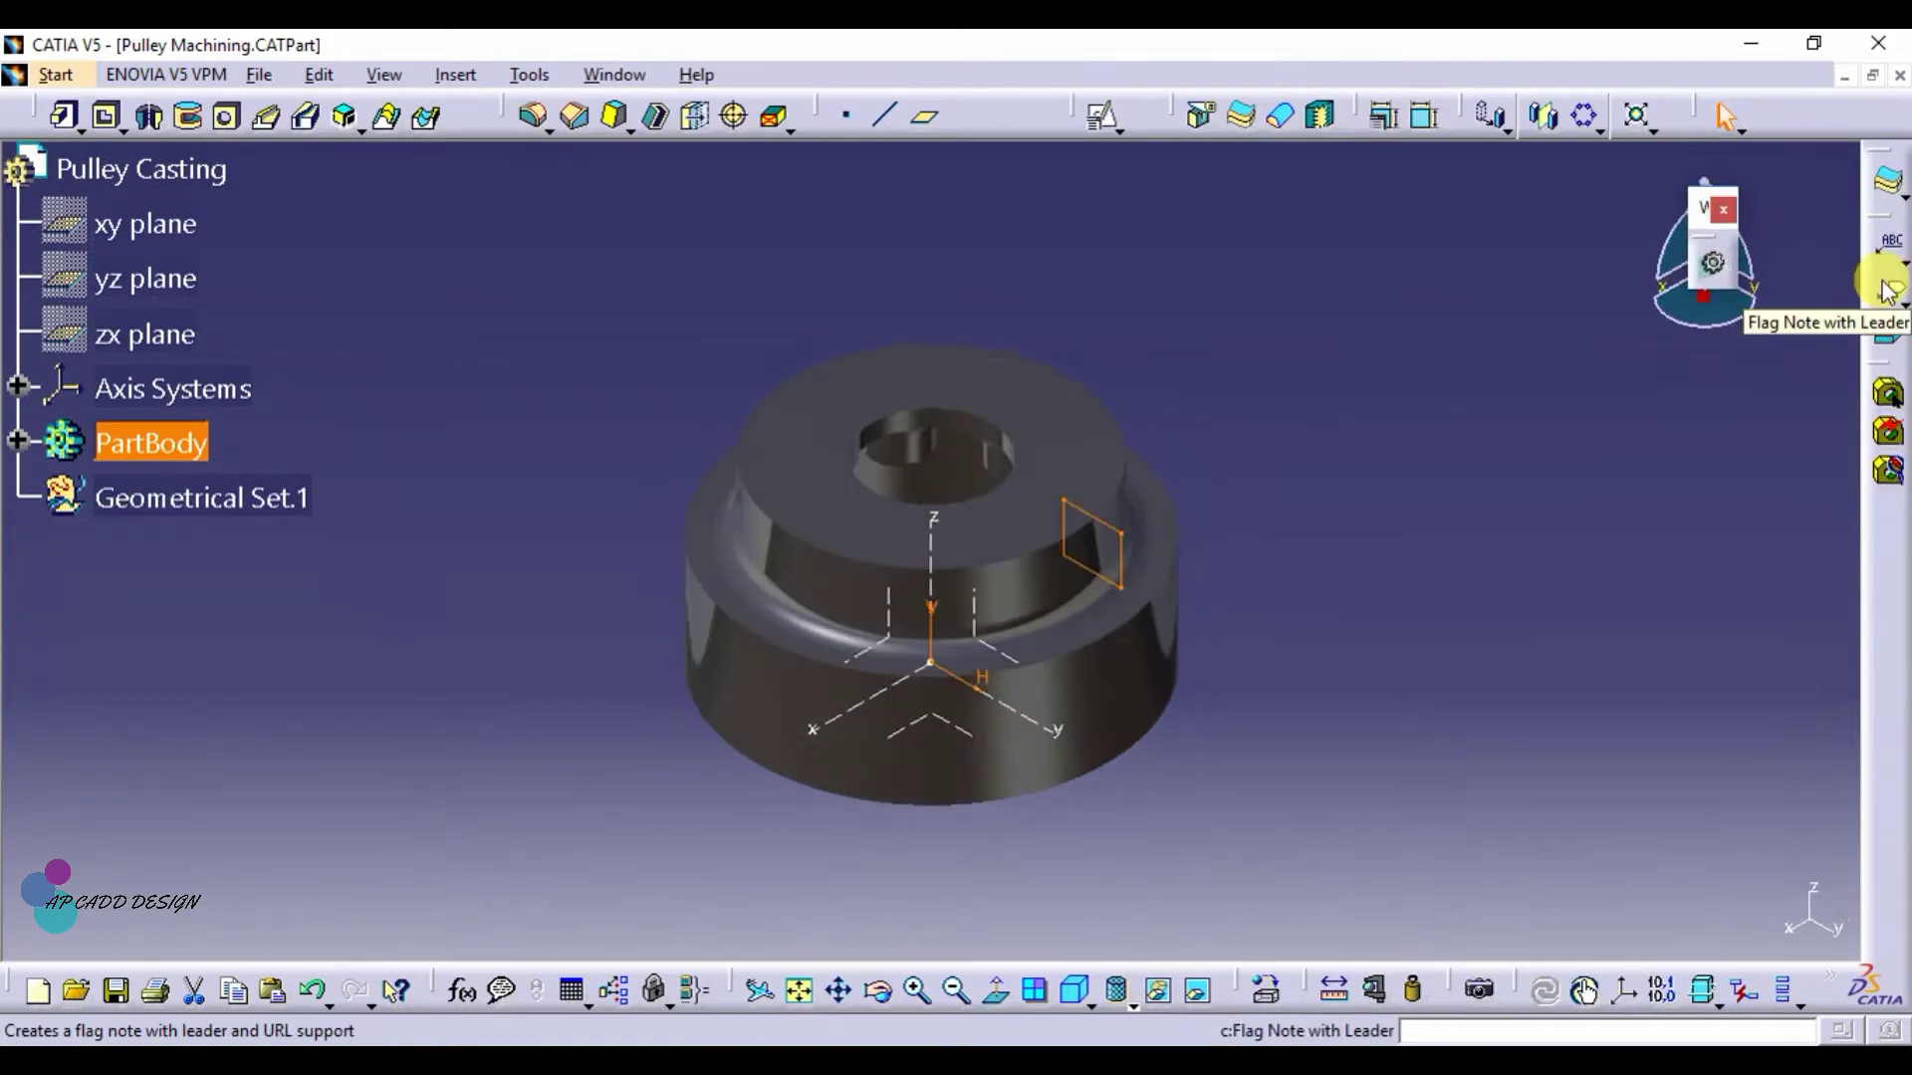
pyautogui.click(192, 116)
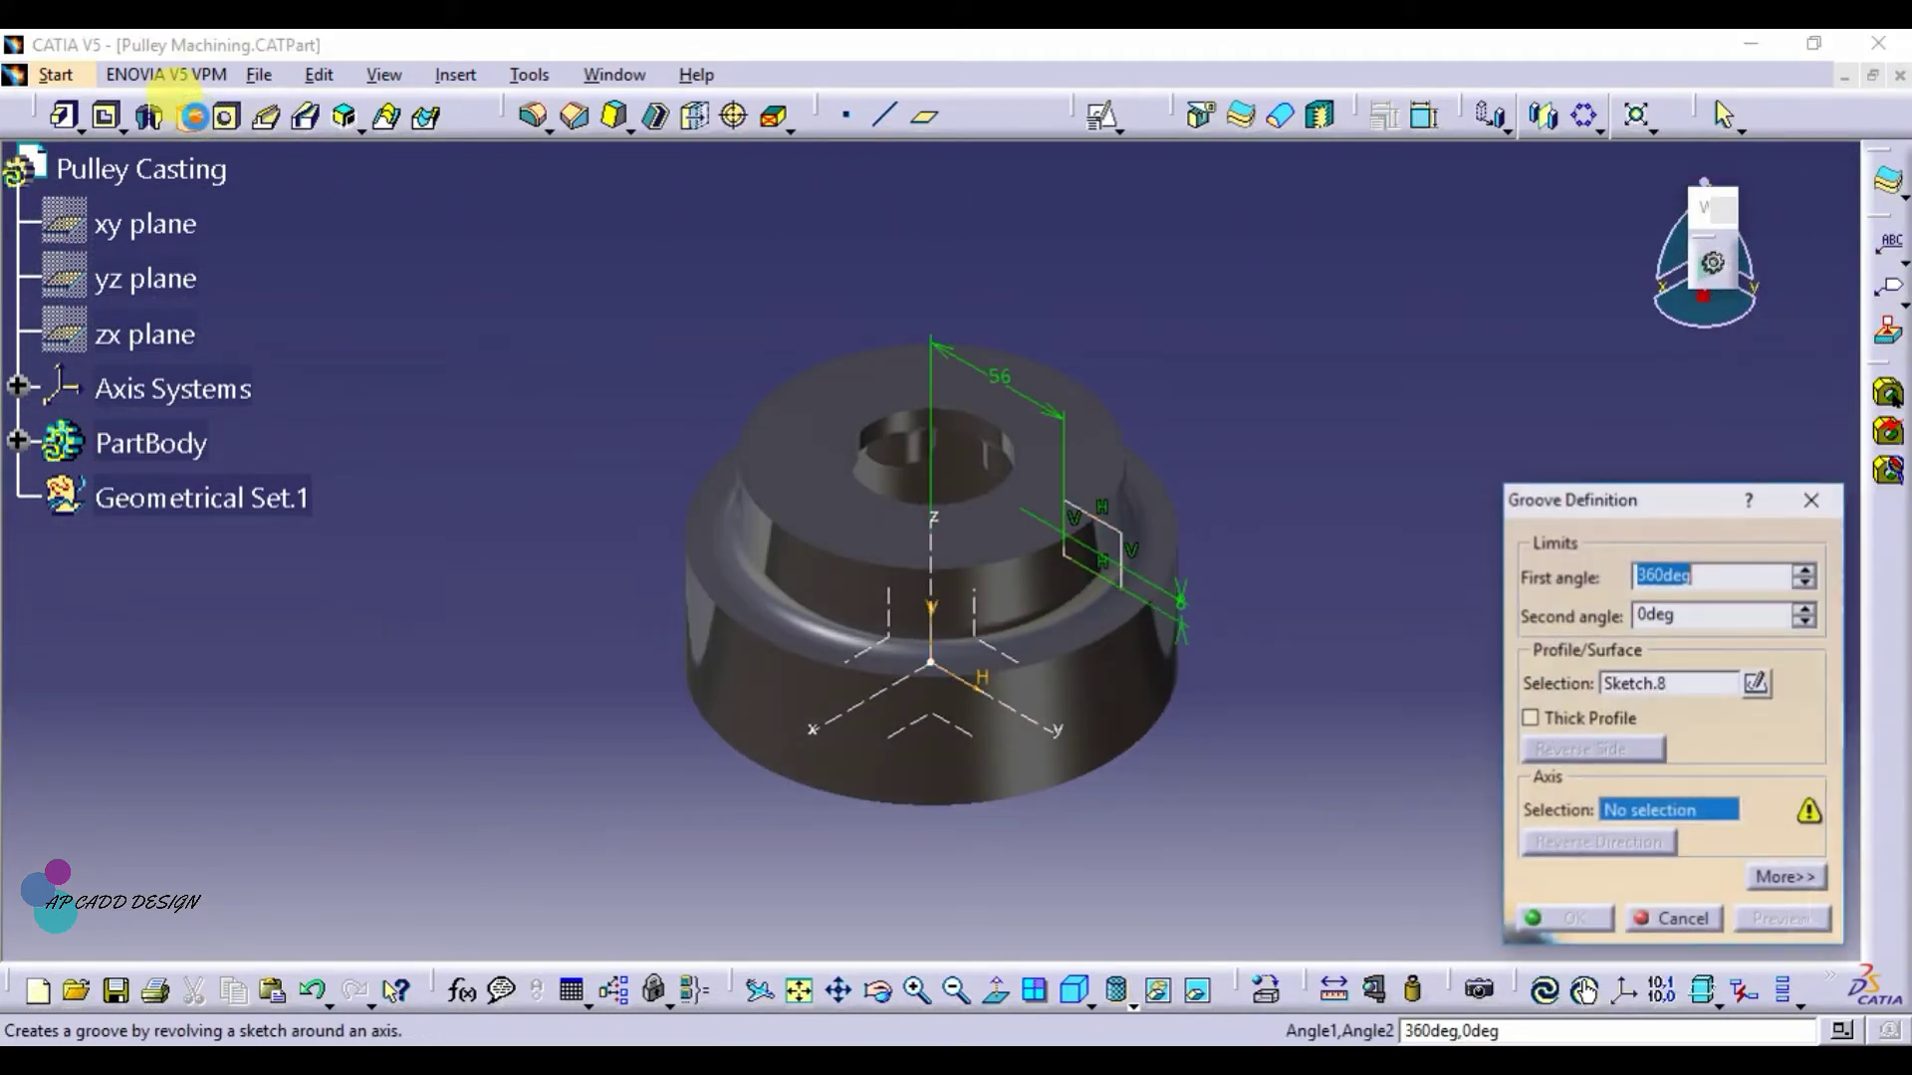
pyautogui.click(931, 546)
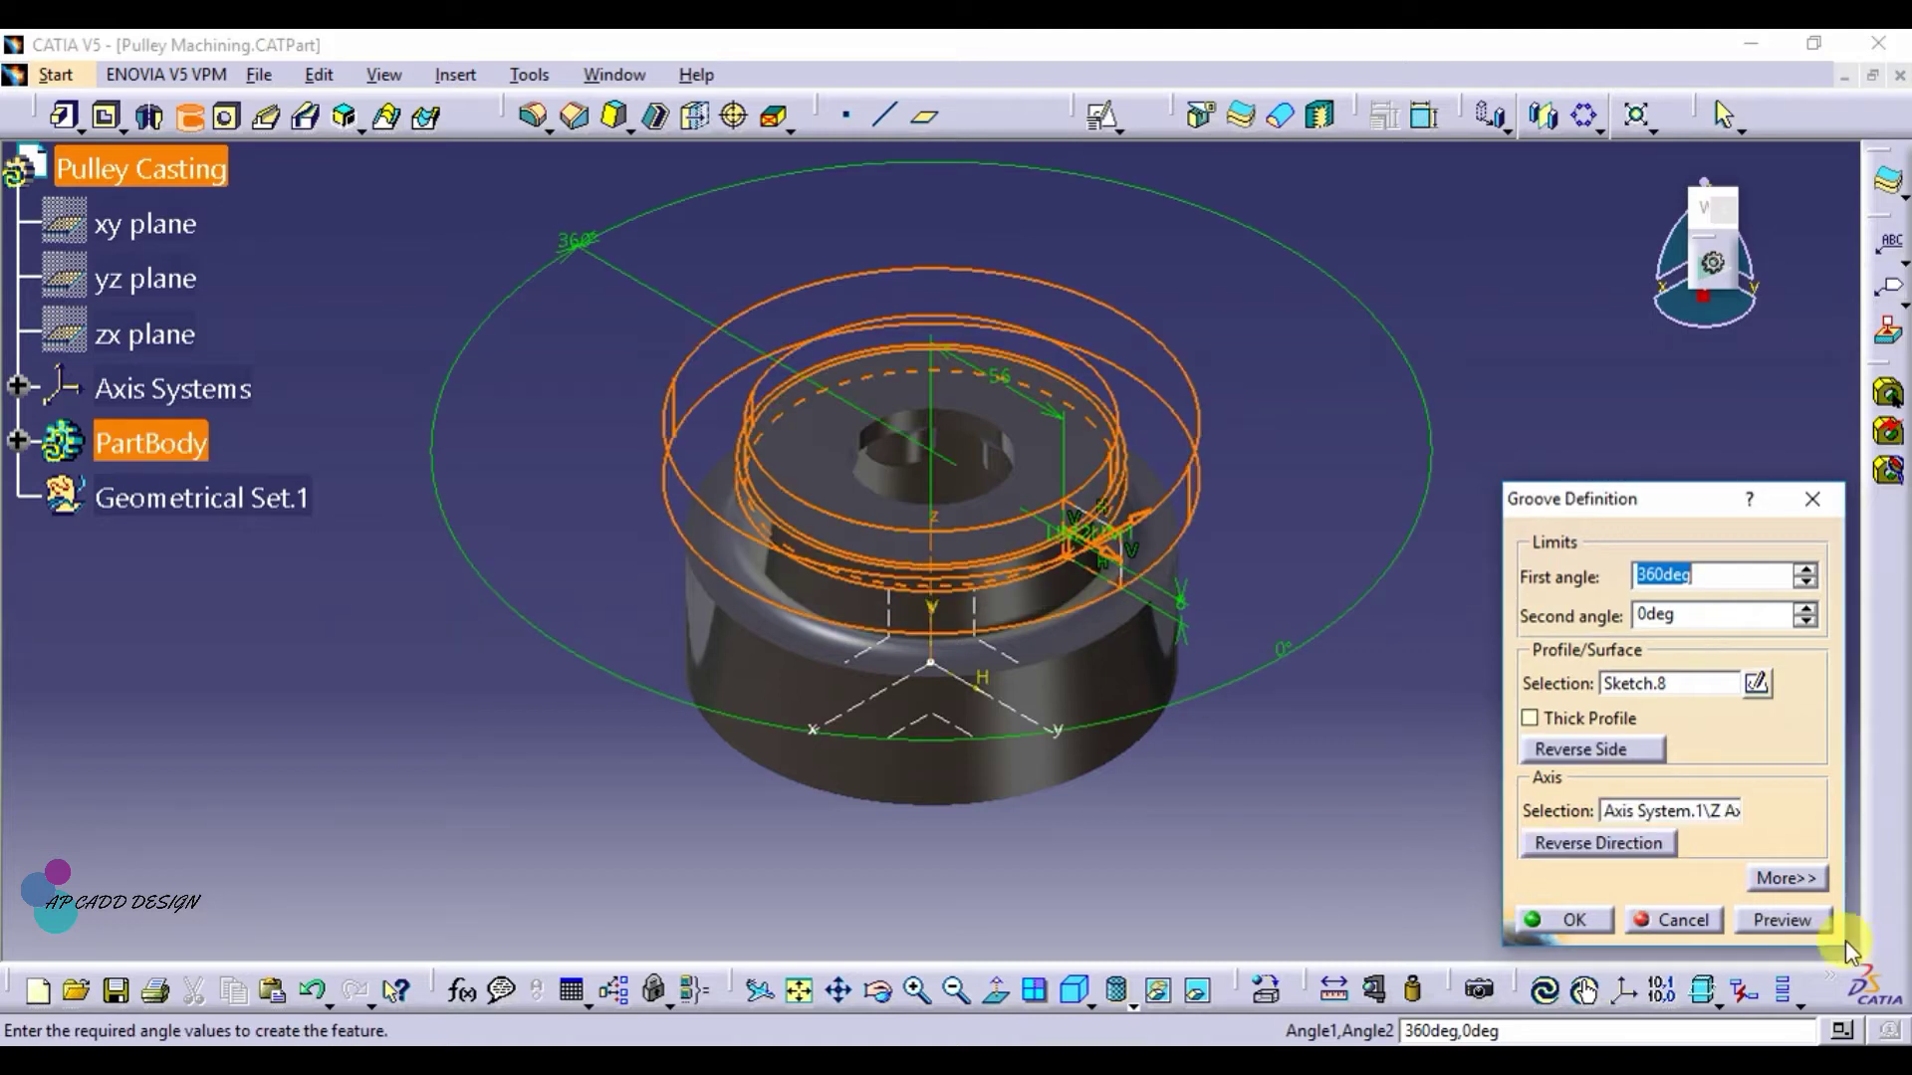
pyautogui.click(1800, 922)
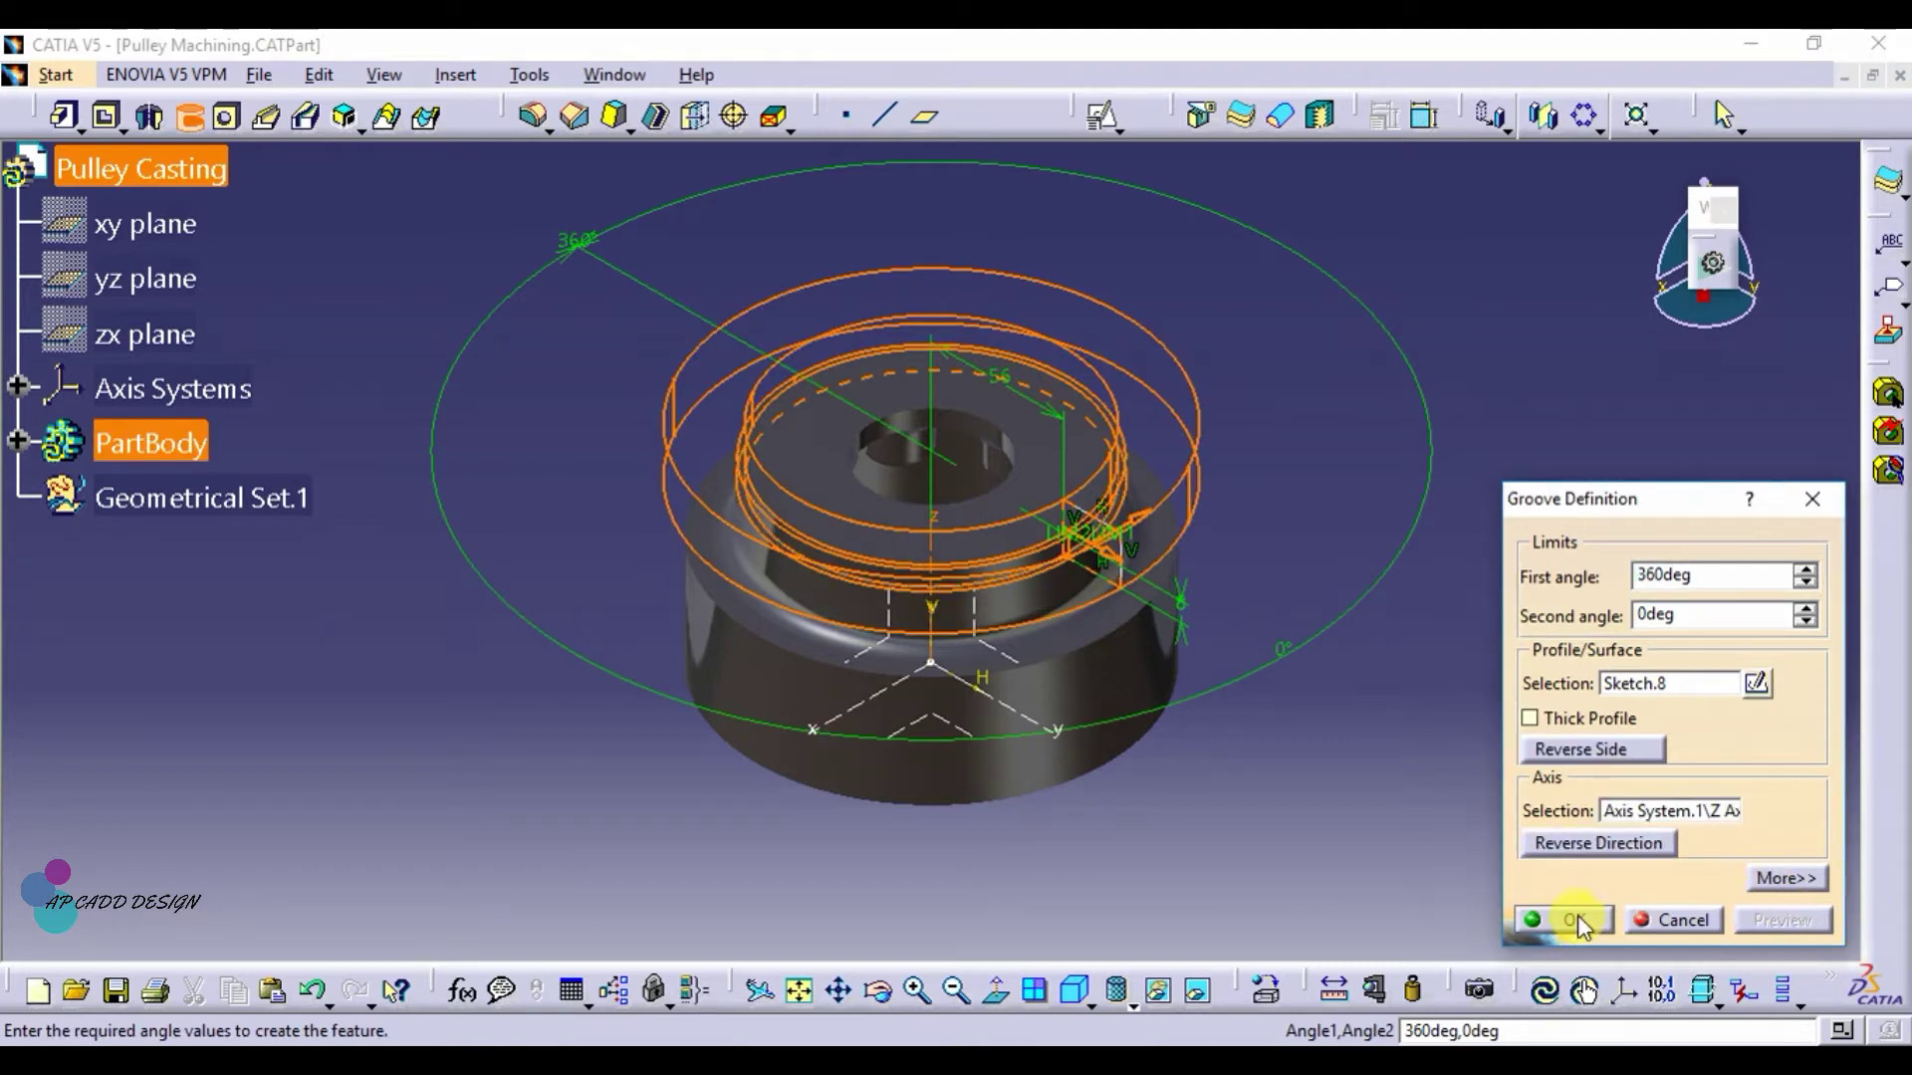
pyautogui.click(1577, 918)
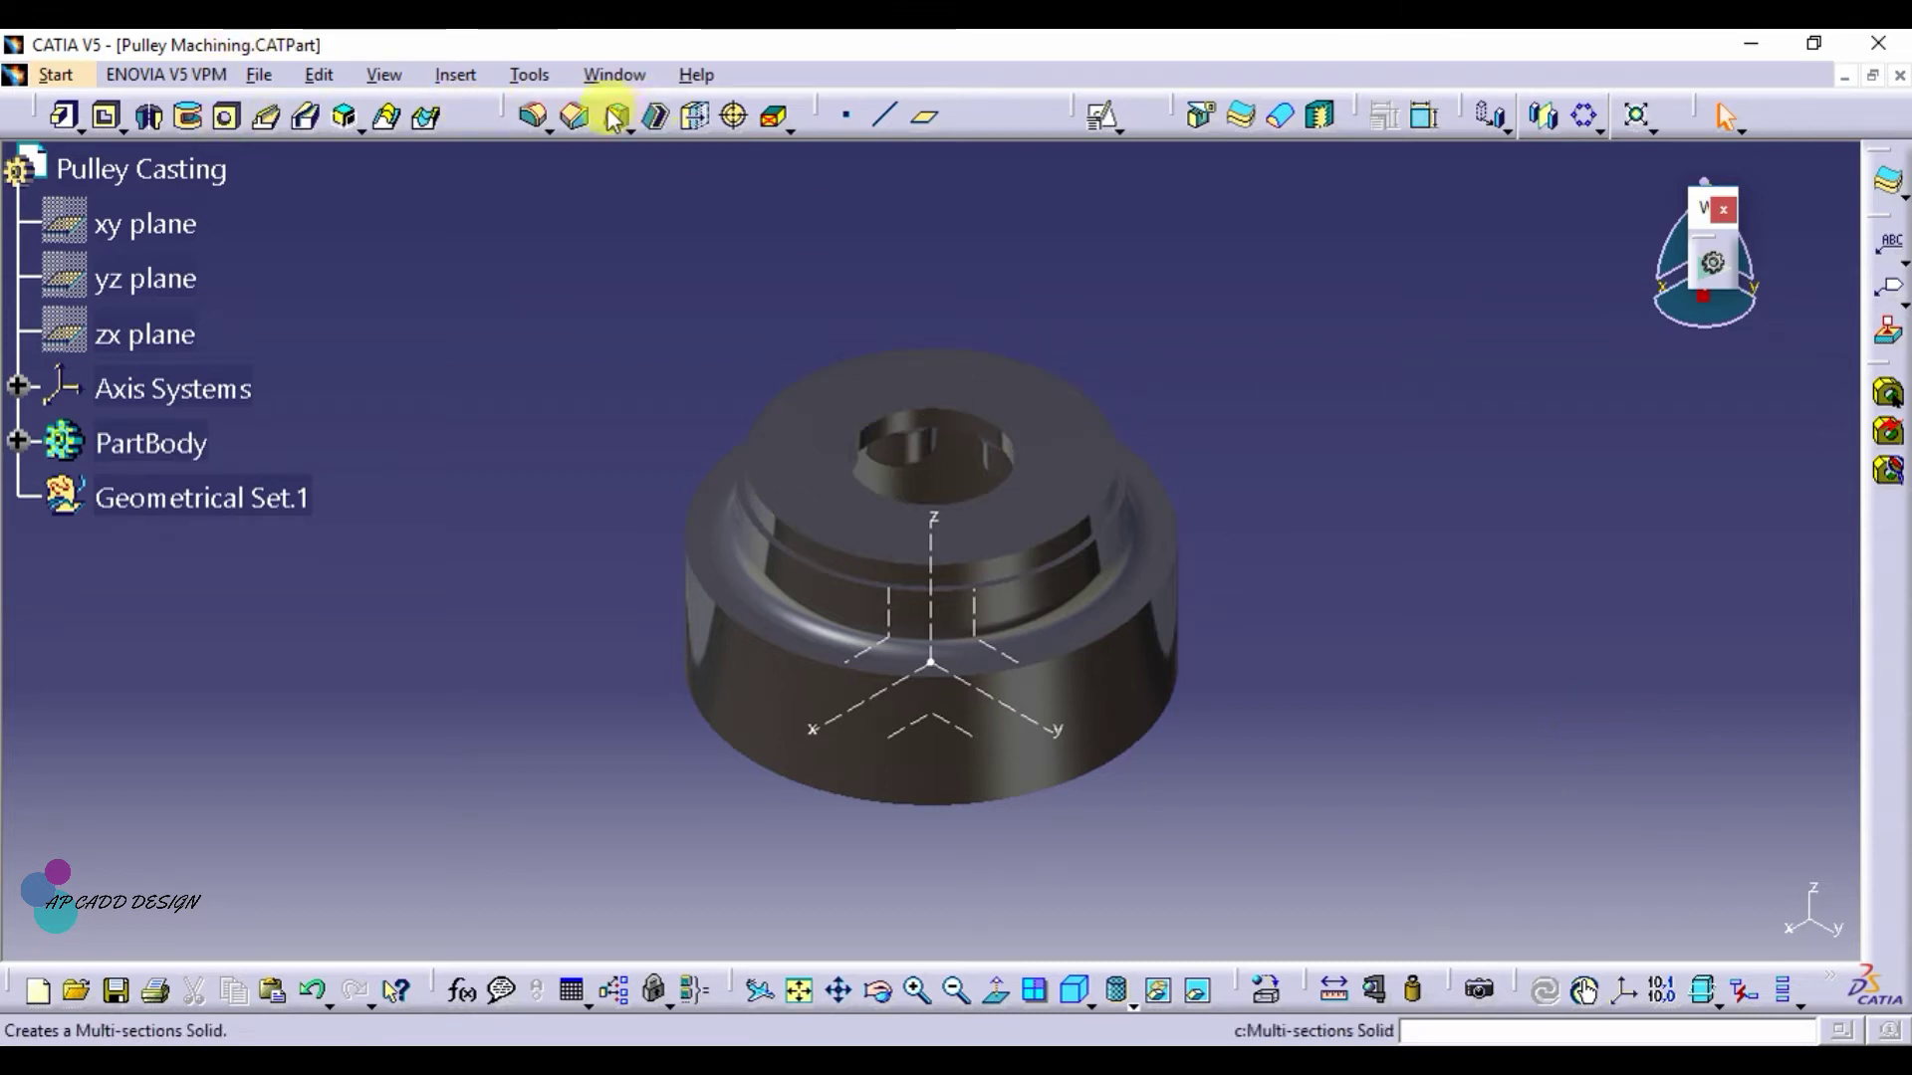
# Chamfer the top outer circular edge with length 3 mm and angle 30°
pyautogui.click(578, 112)
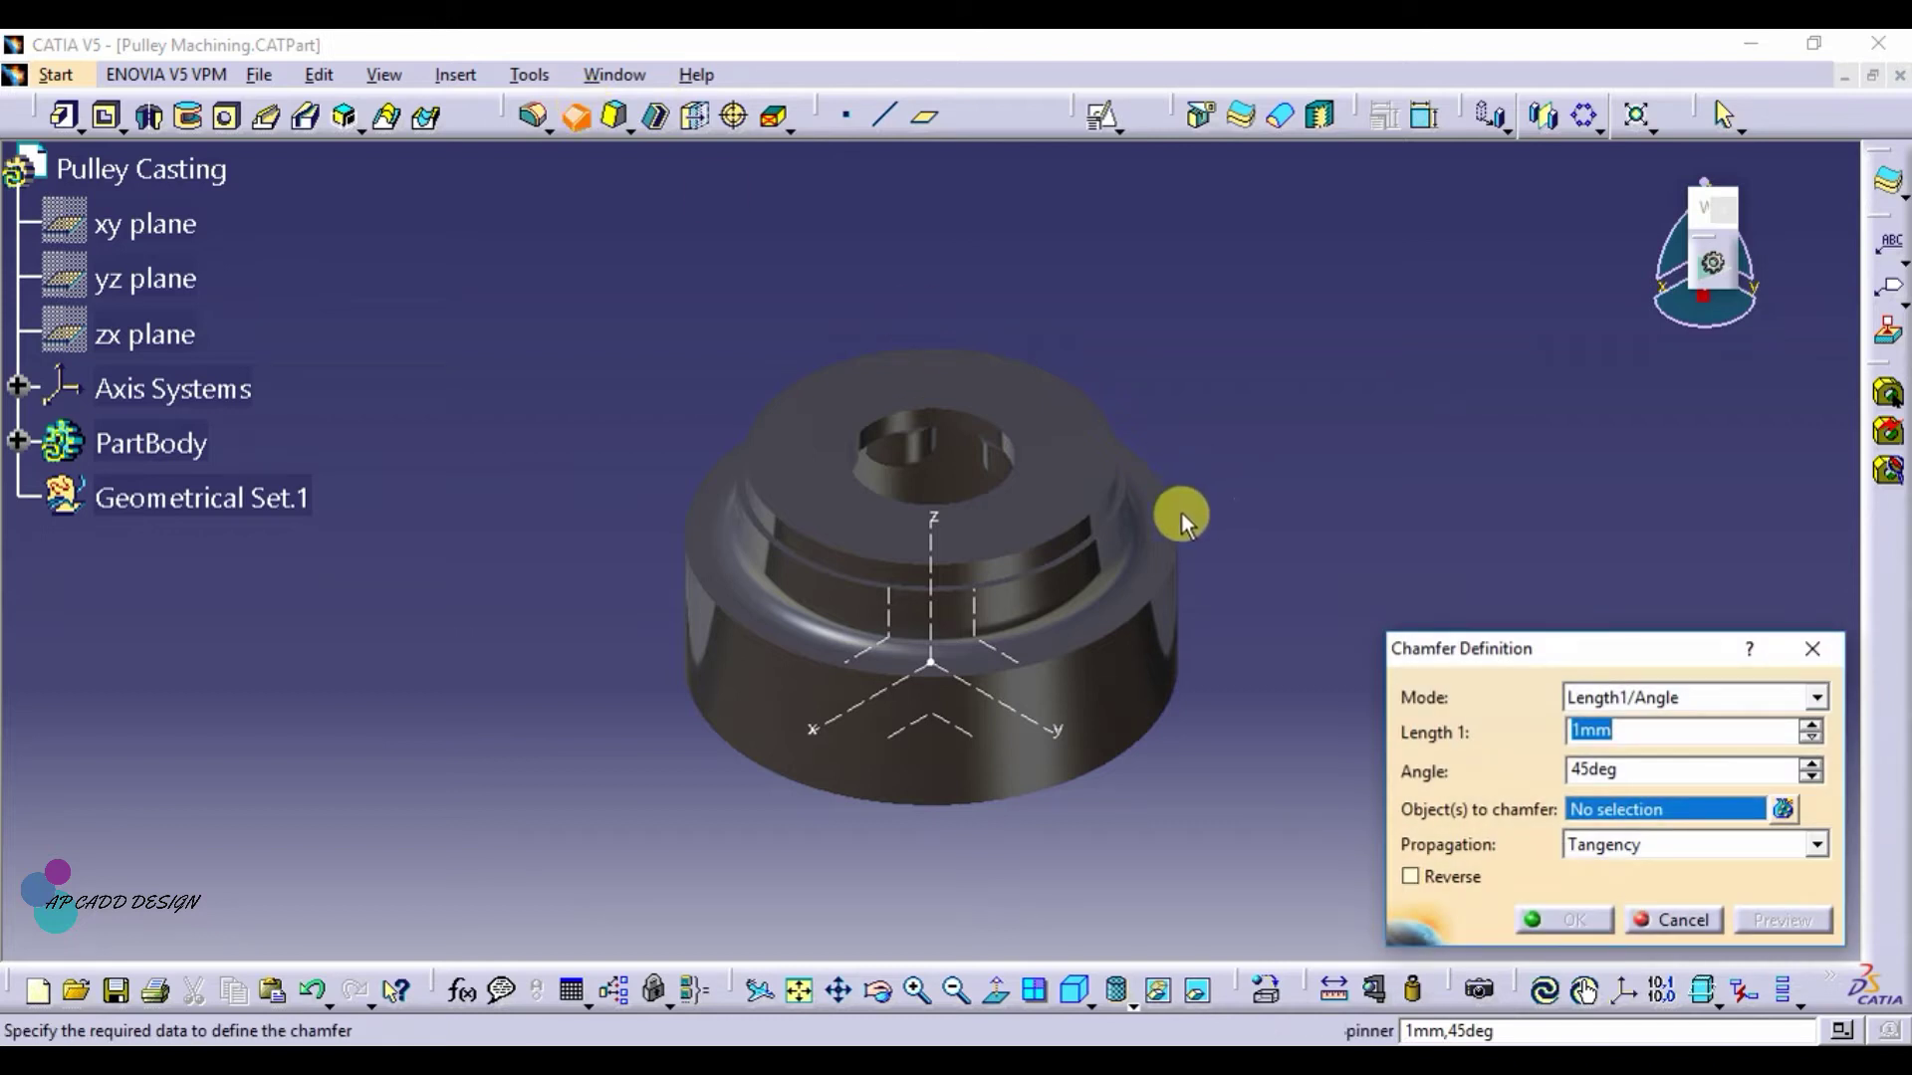
pyautogui.click(1096, 504)
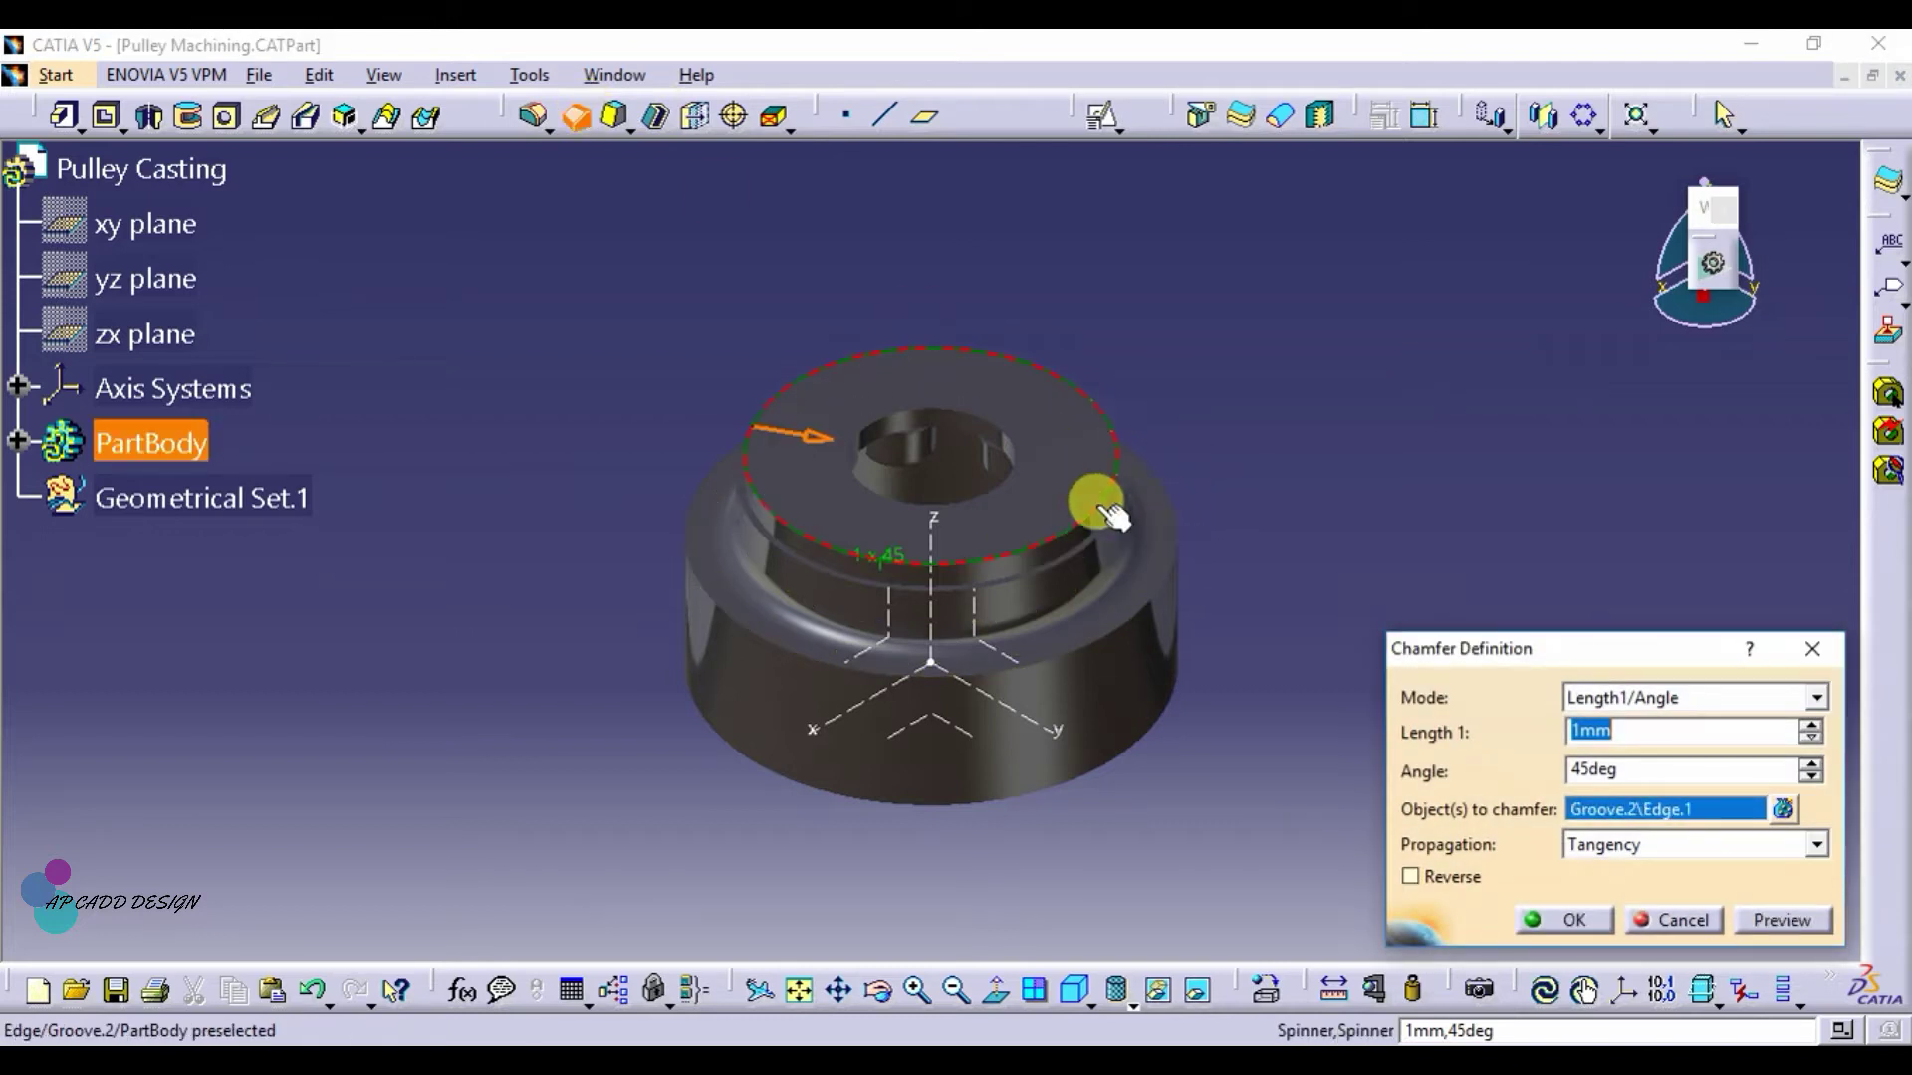
pyautogui.click(1645, 774)
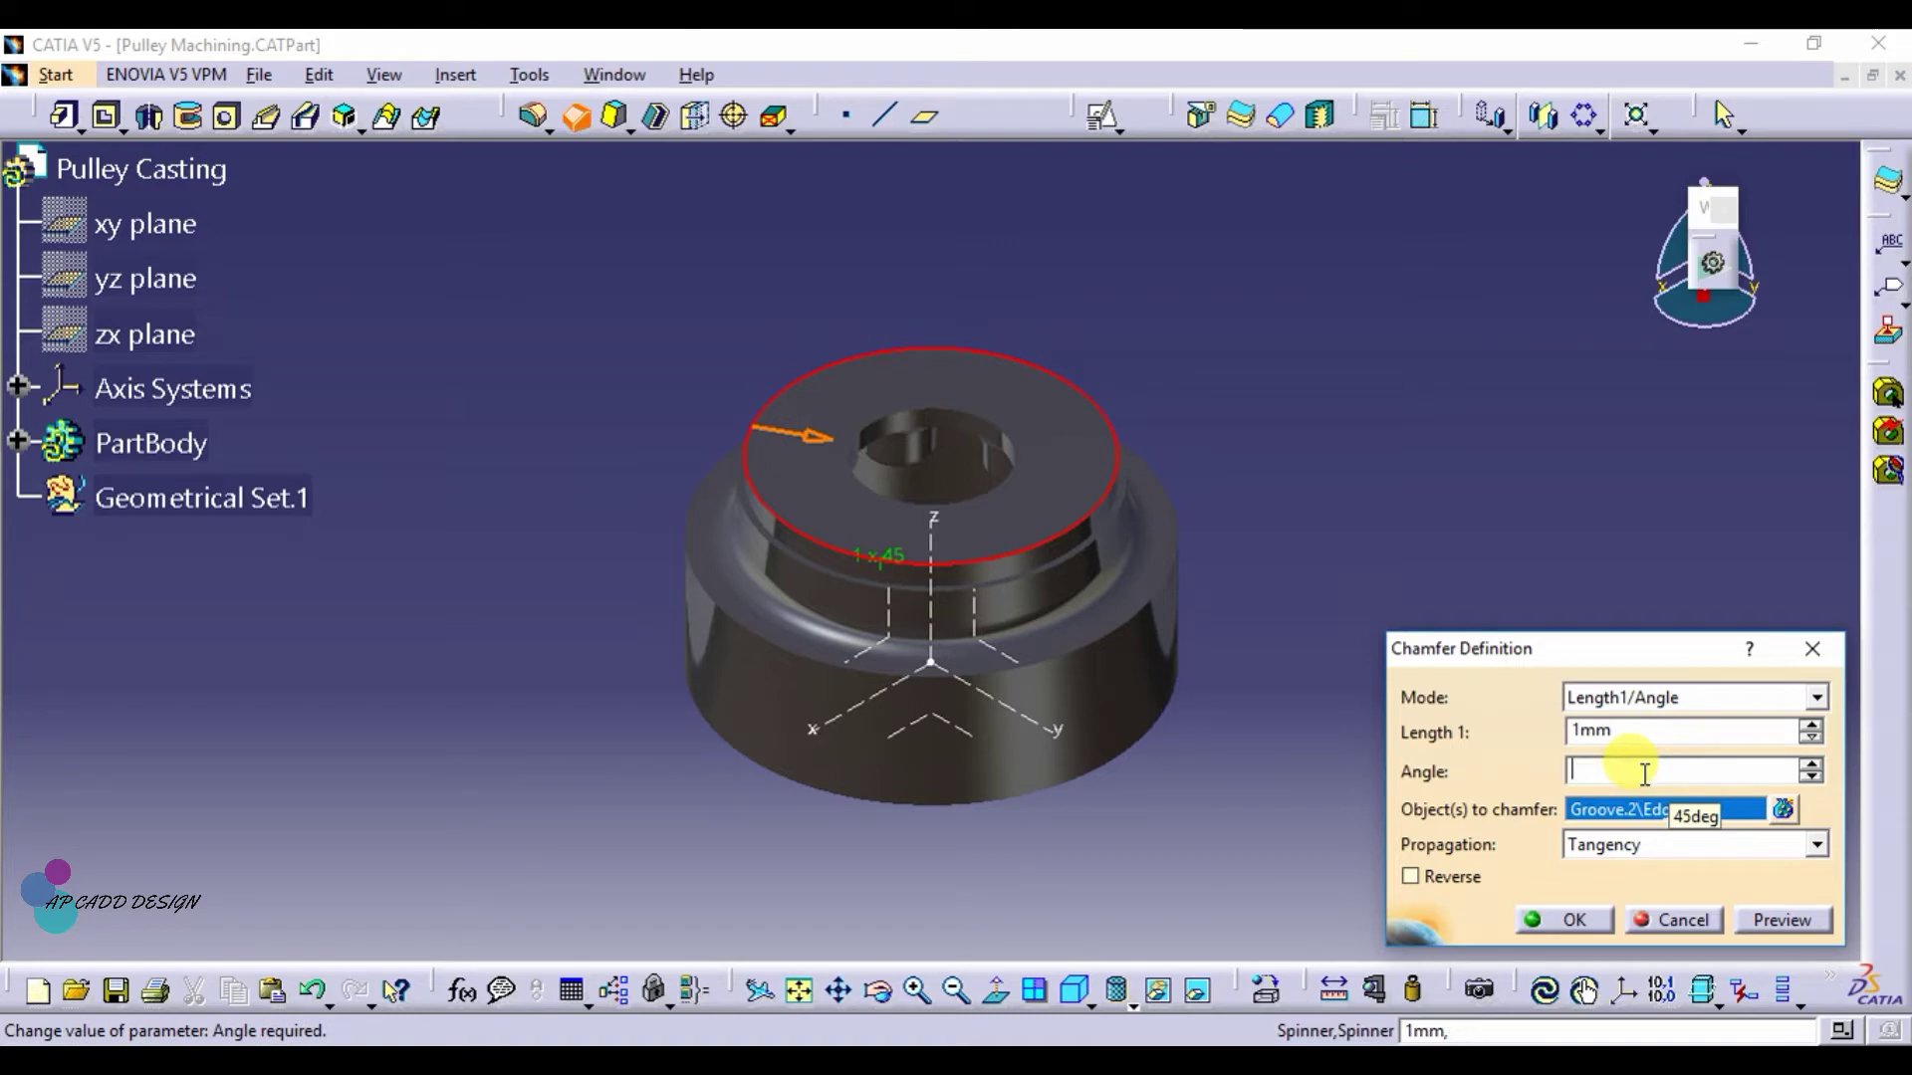
pyautogui.write('30')
pyautogui.click(1670, 734)
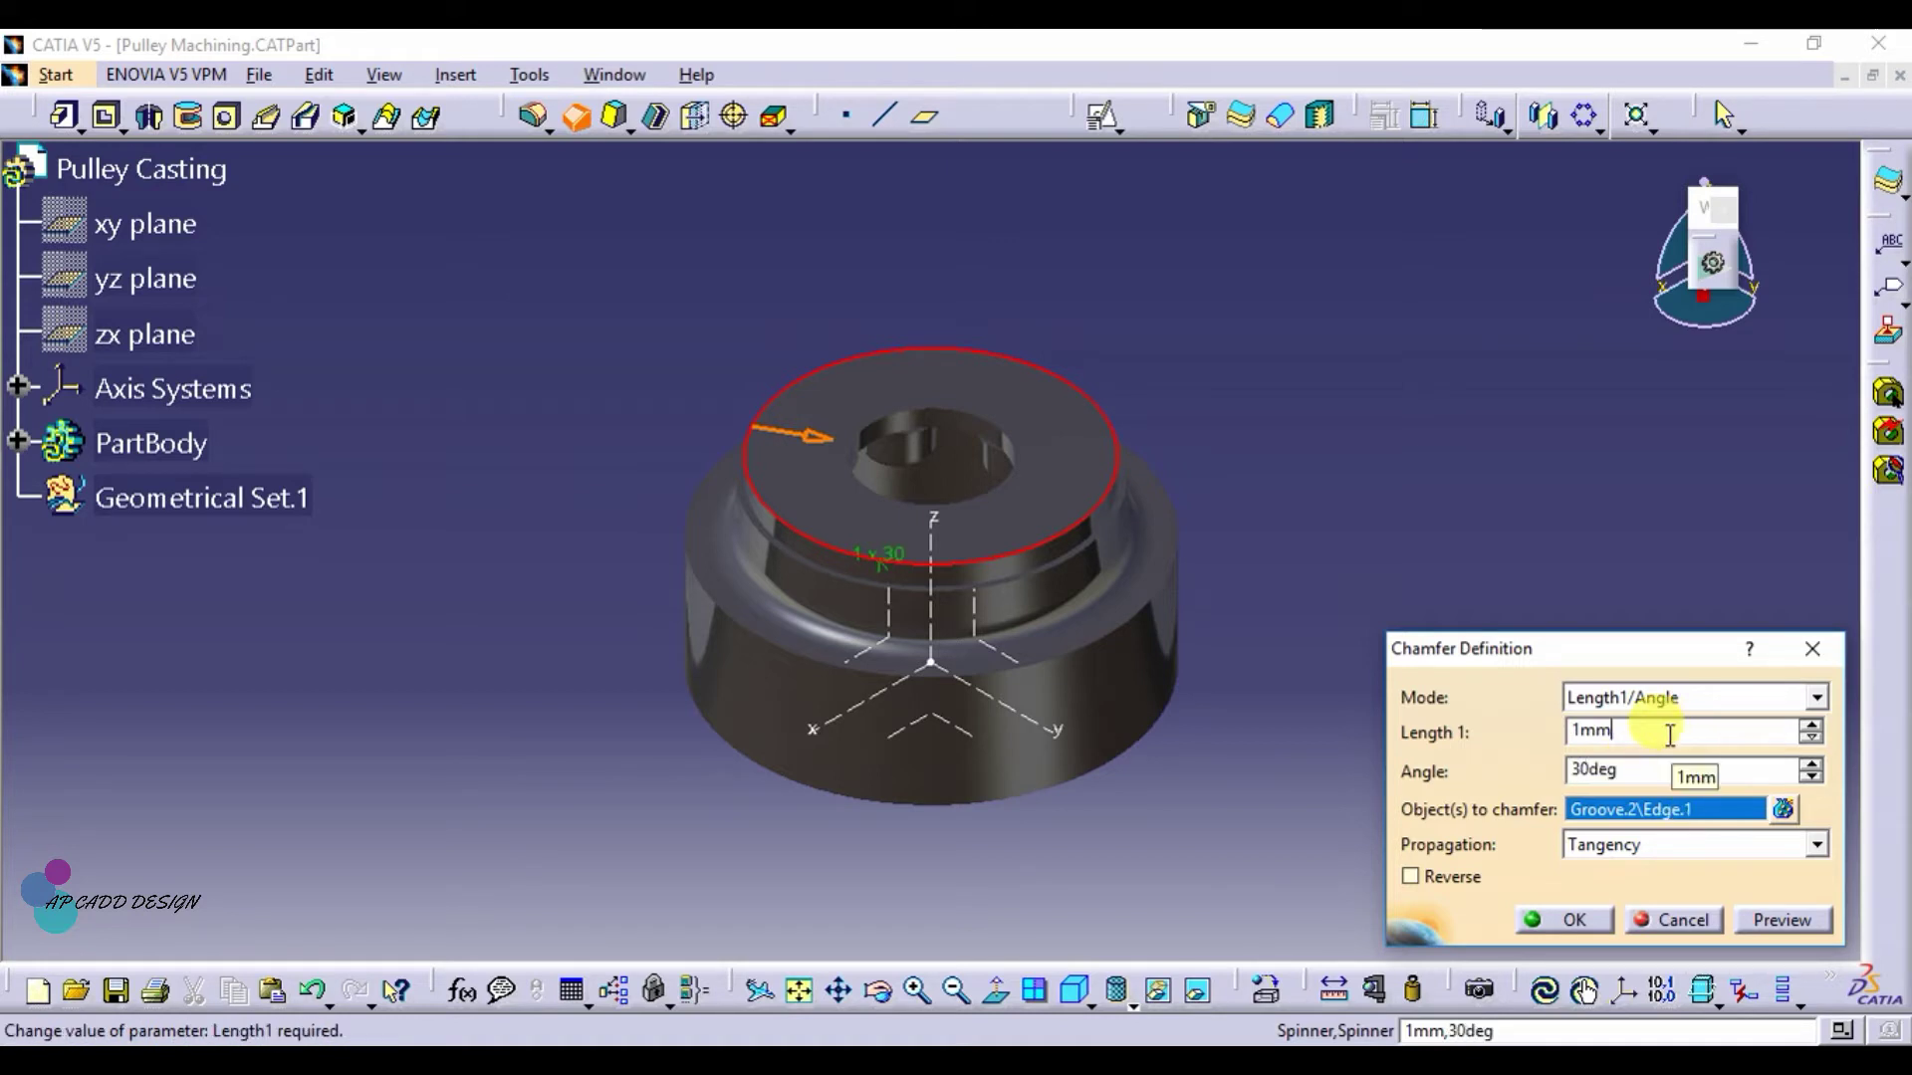
pyautogui.press('BackSpace')
pyautogui.press('BackSpace')
pyautogui.press('BackSpace')
pyautogui.write('3')
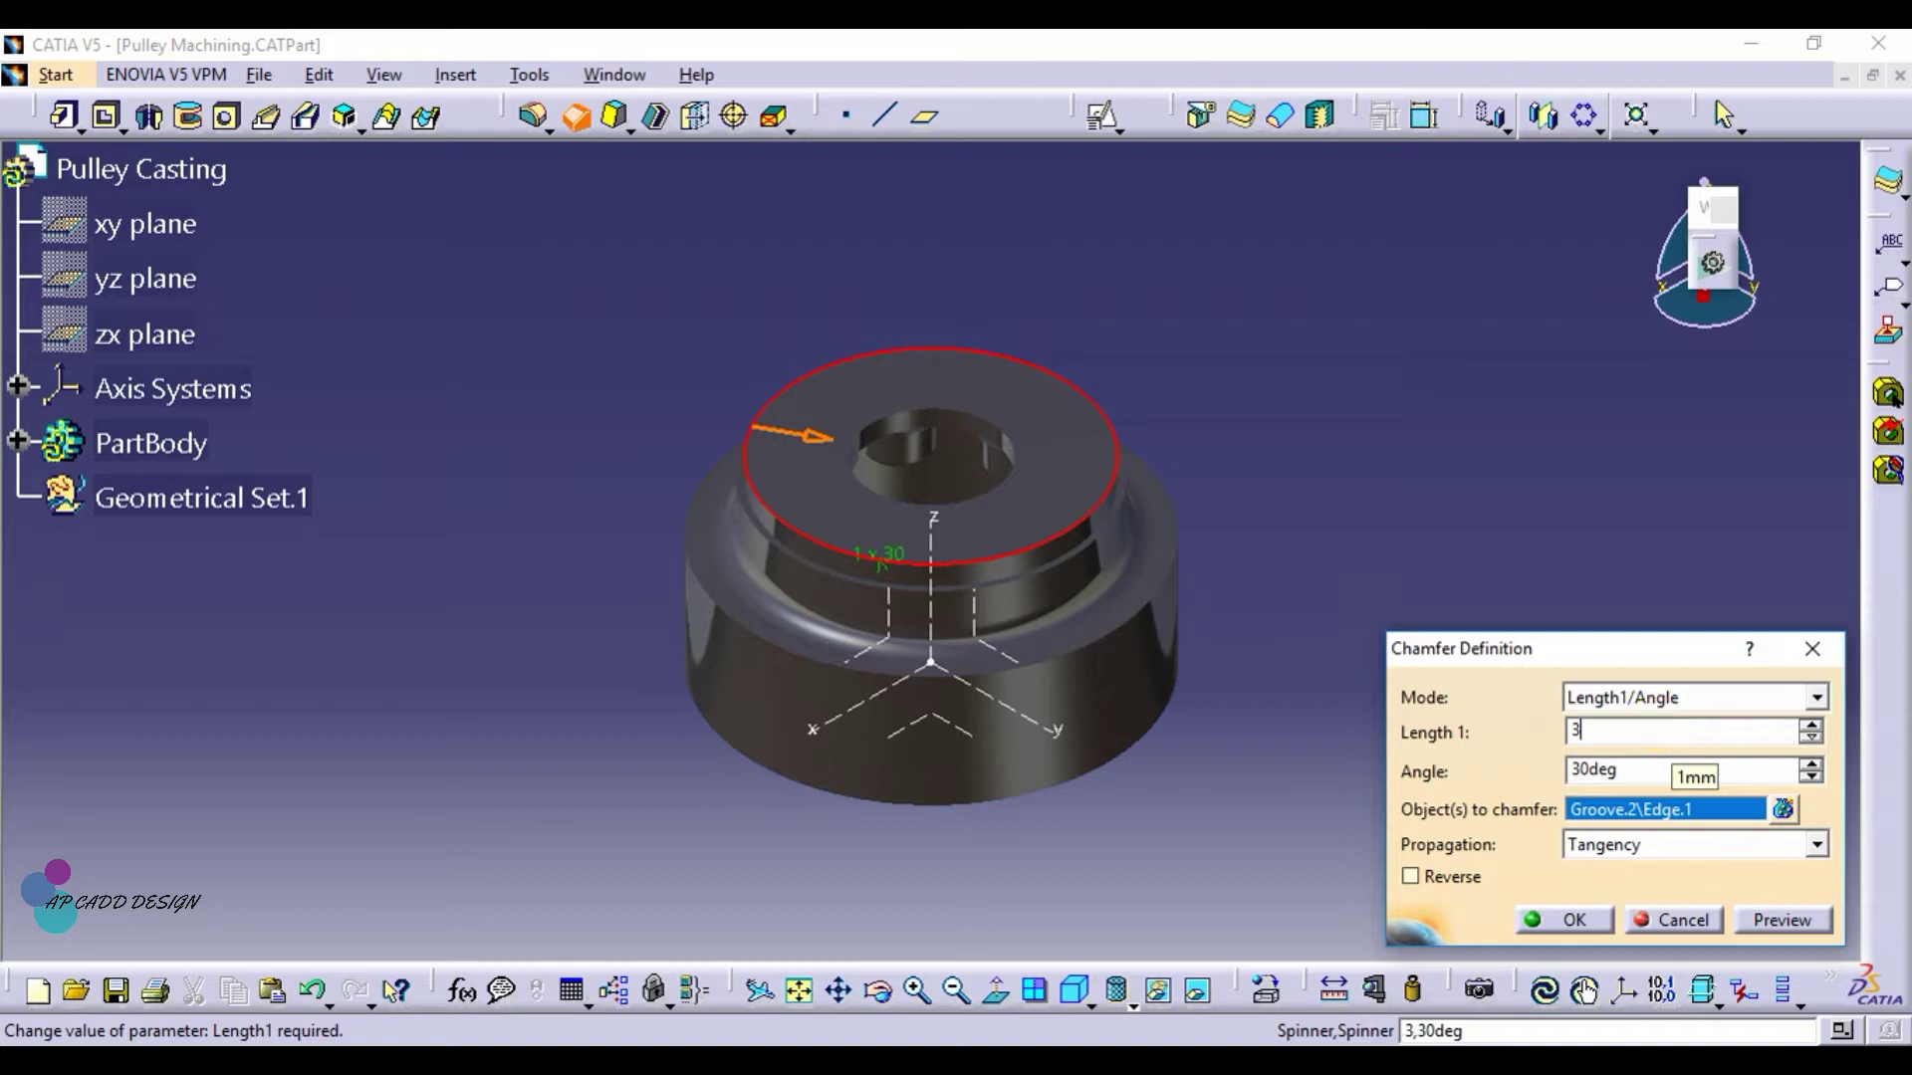
pyautogui.click(1798, 914)
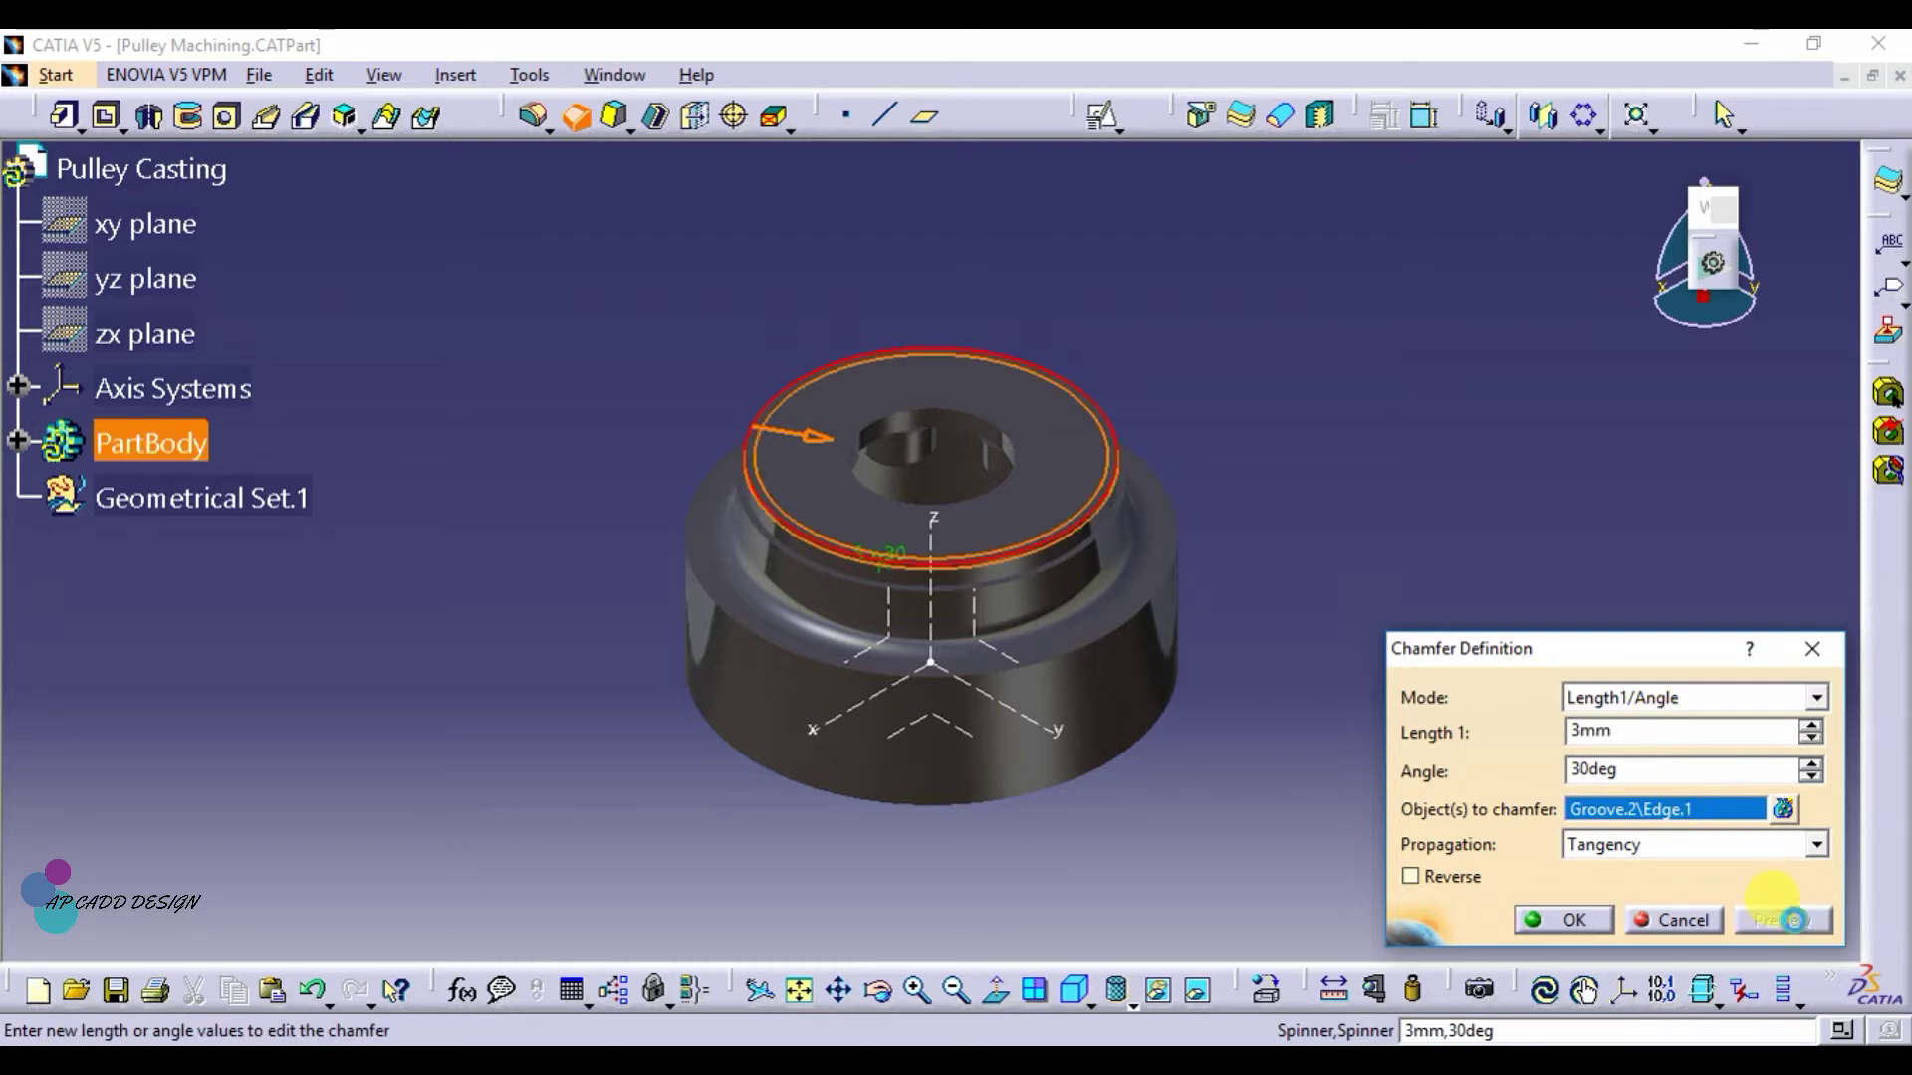
pyautogui.click(1594, 924)
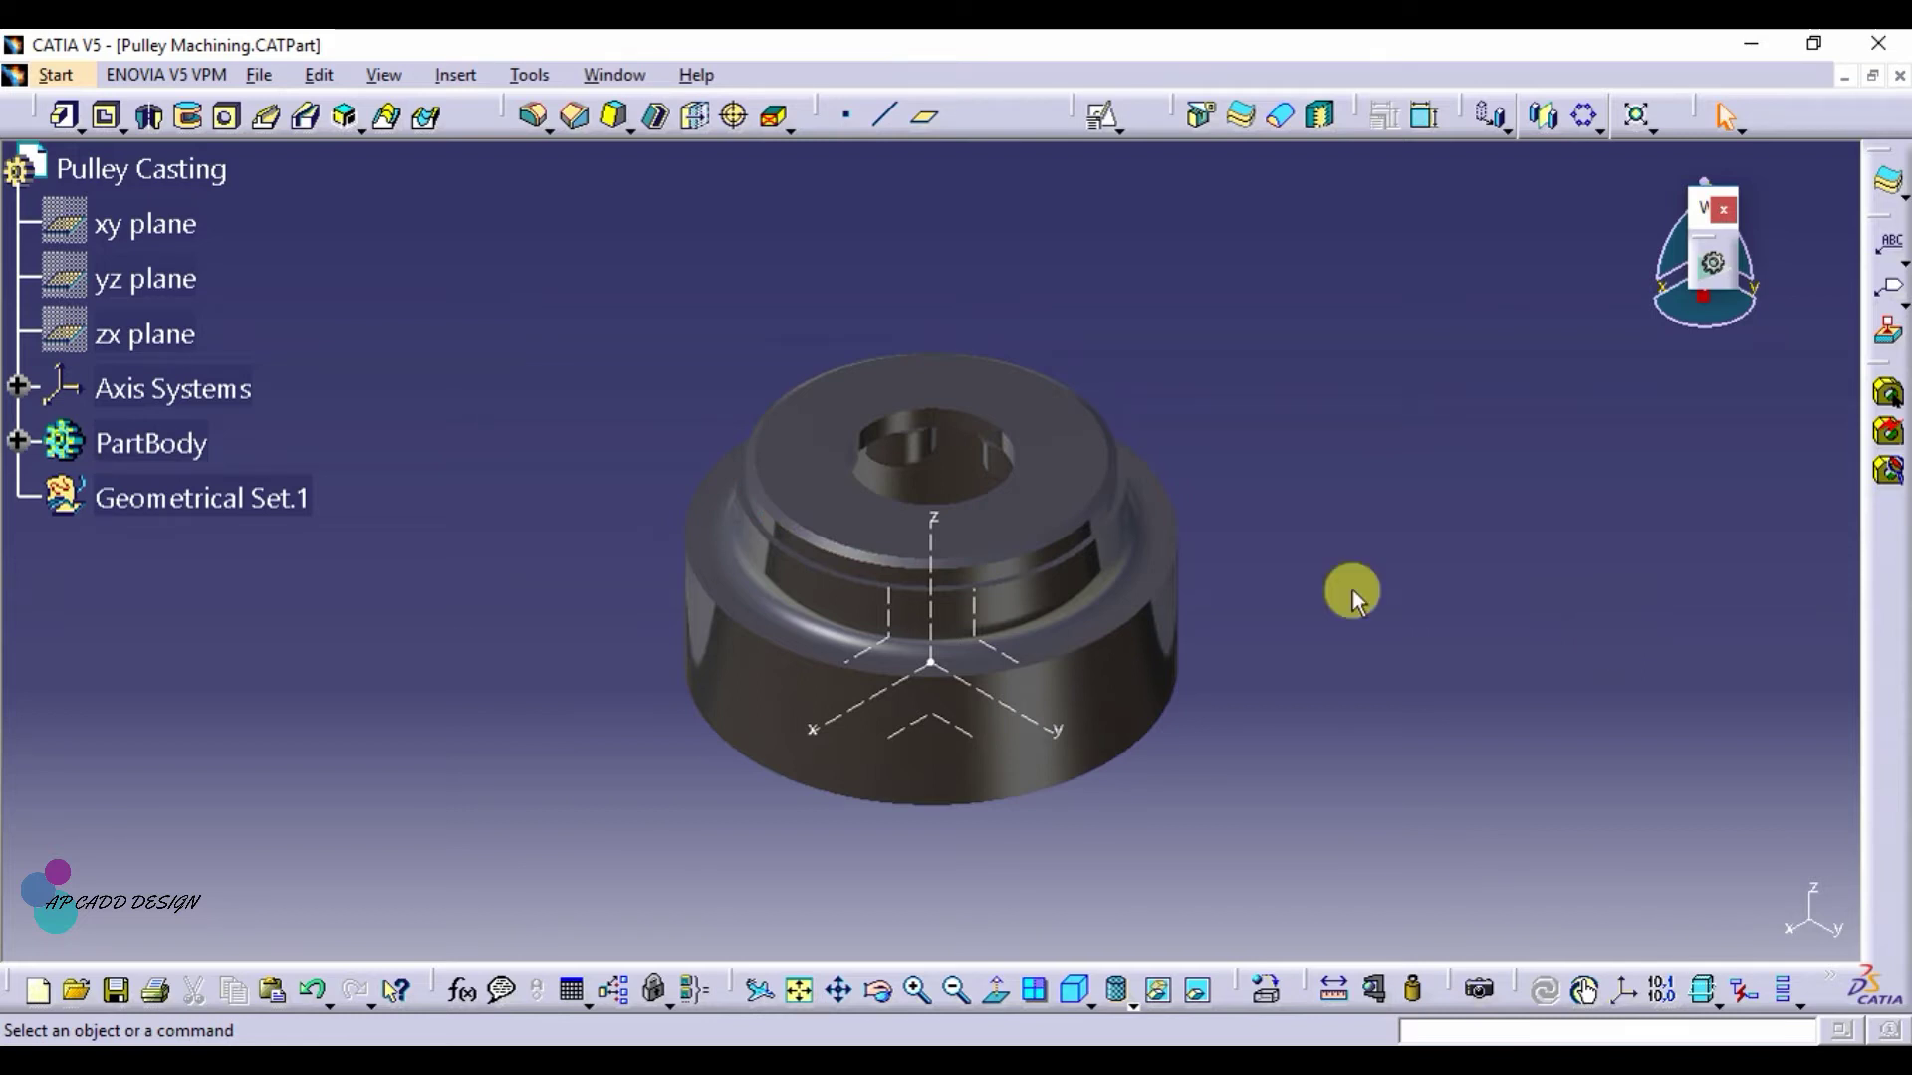
# Start a positioned sketch on the YZ plane and draw a short vertical line beside the part
pyautogui.click(999, 647)
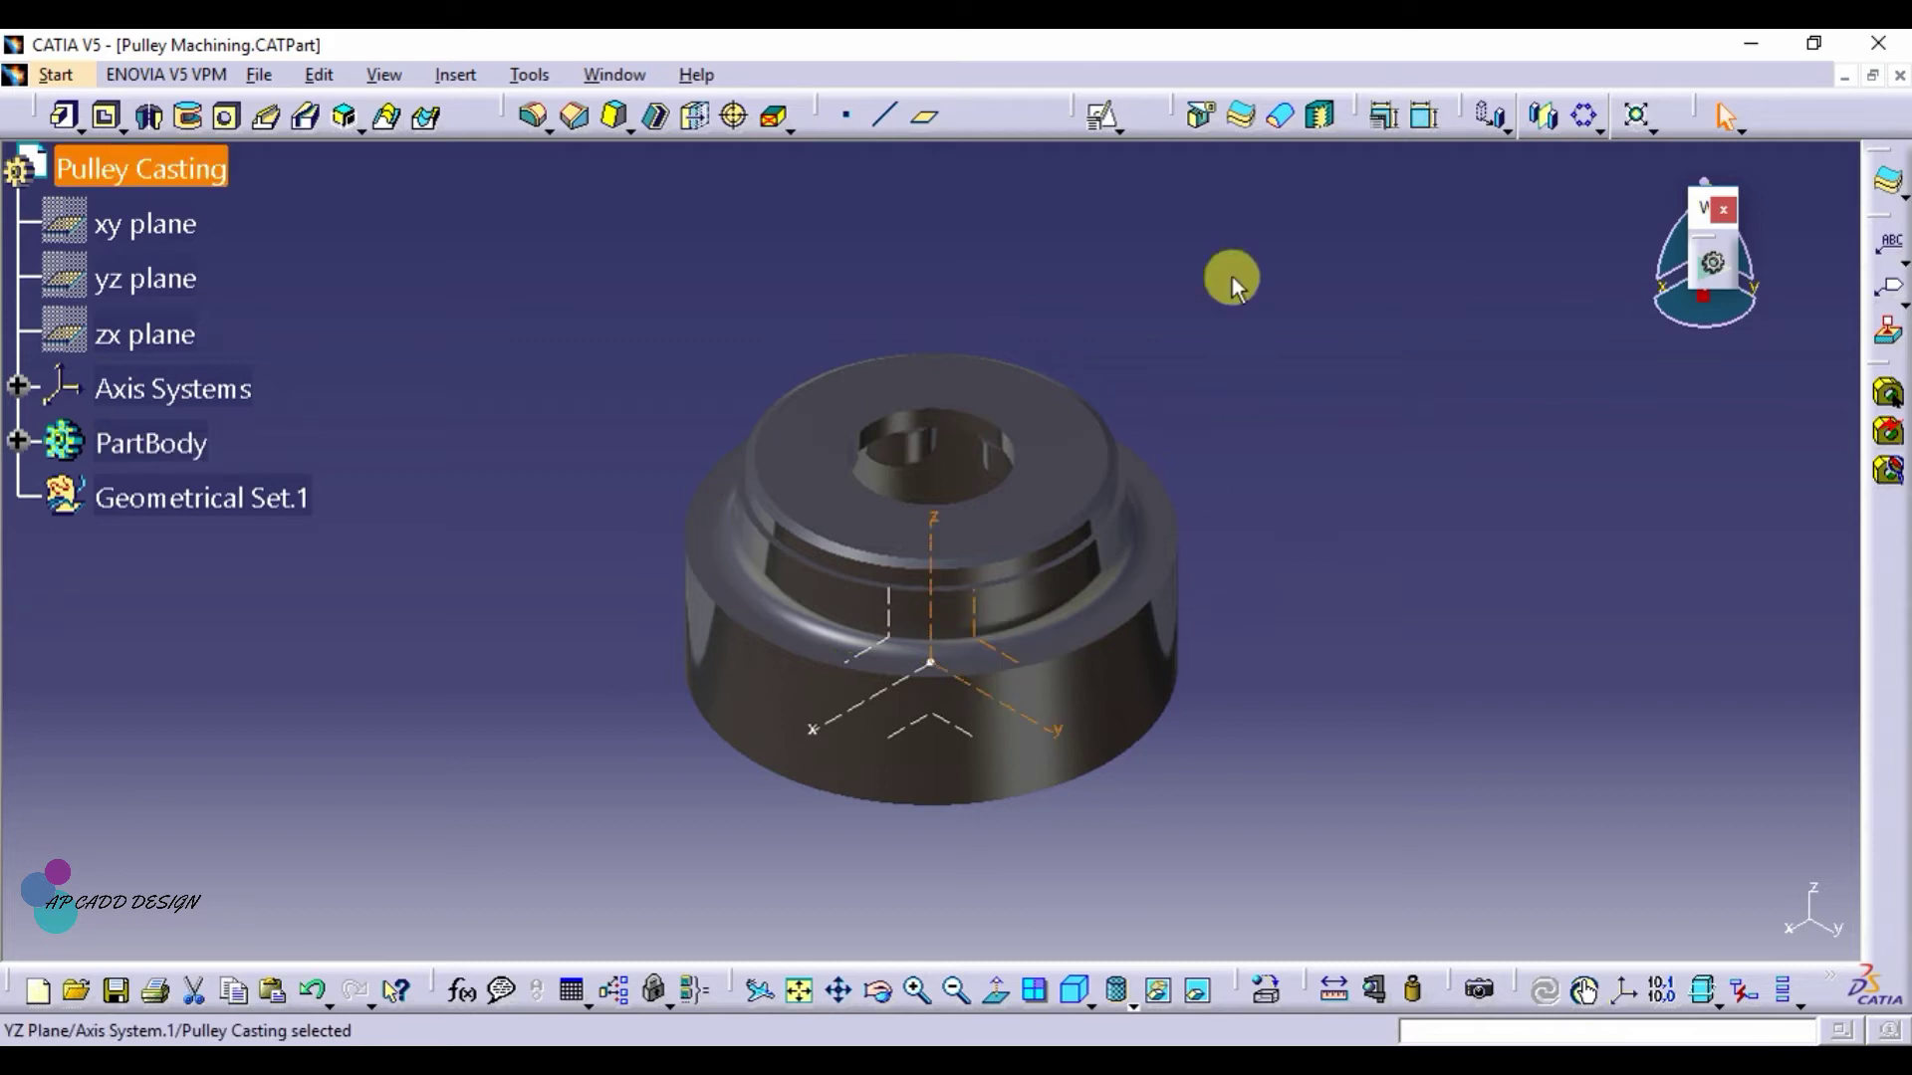
pyautogui.click(1101, 116)
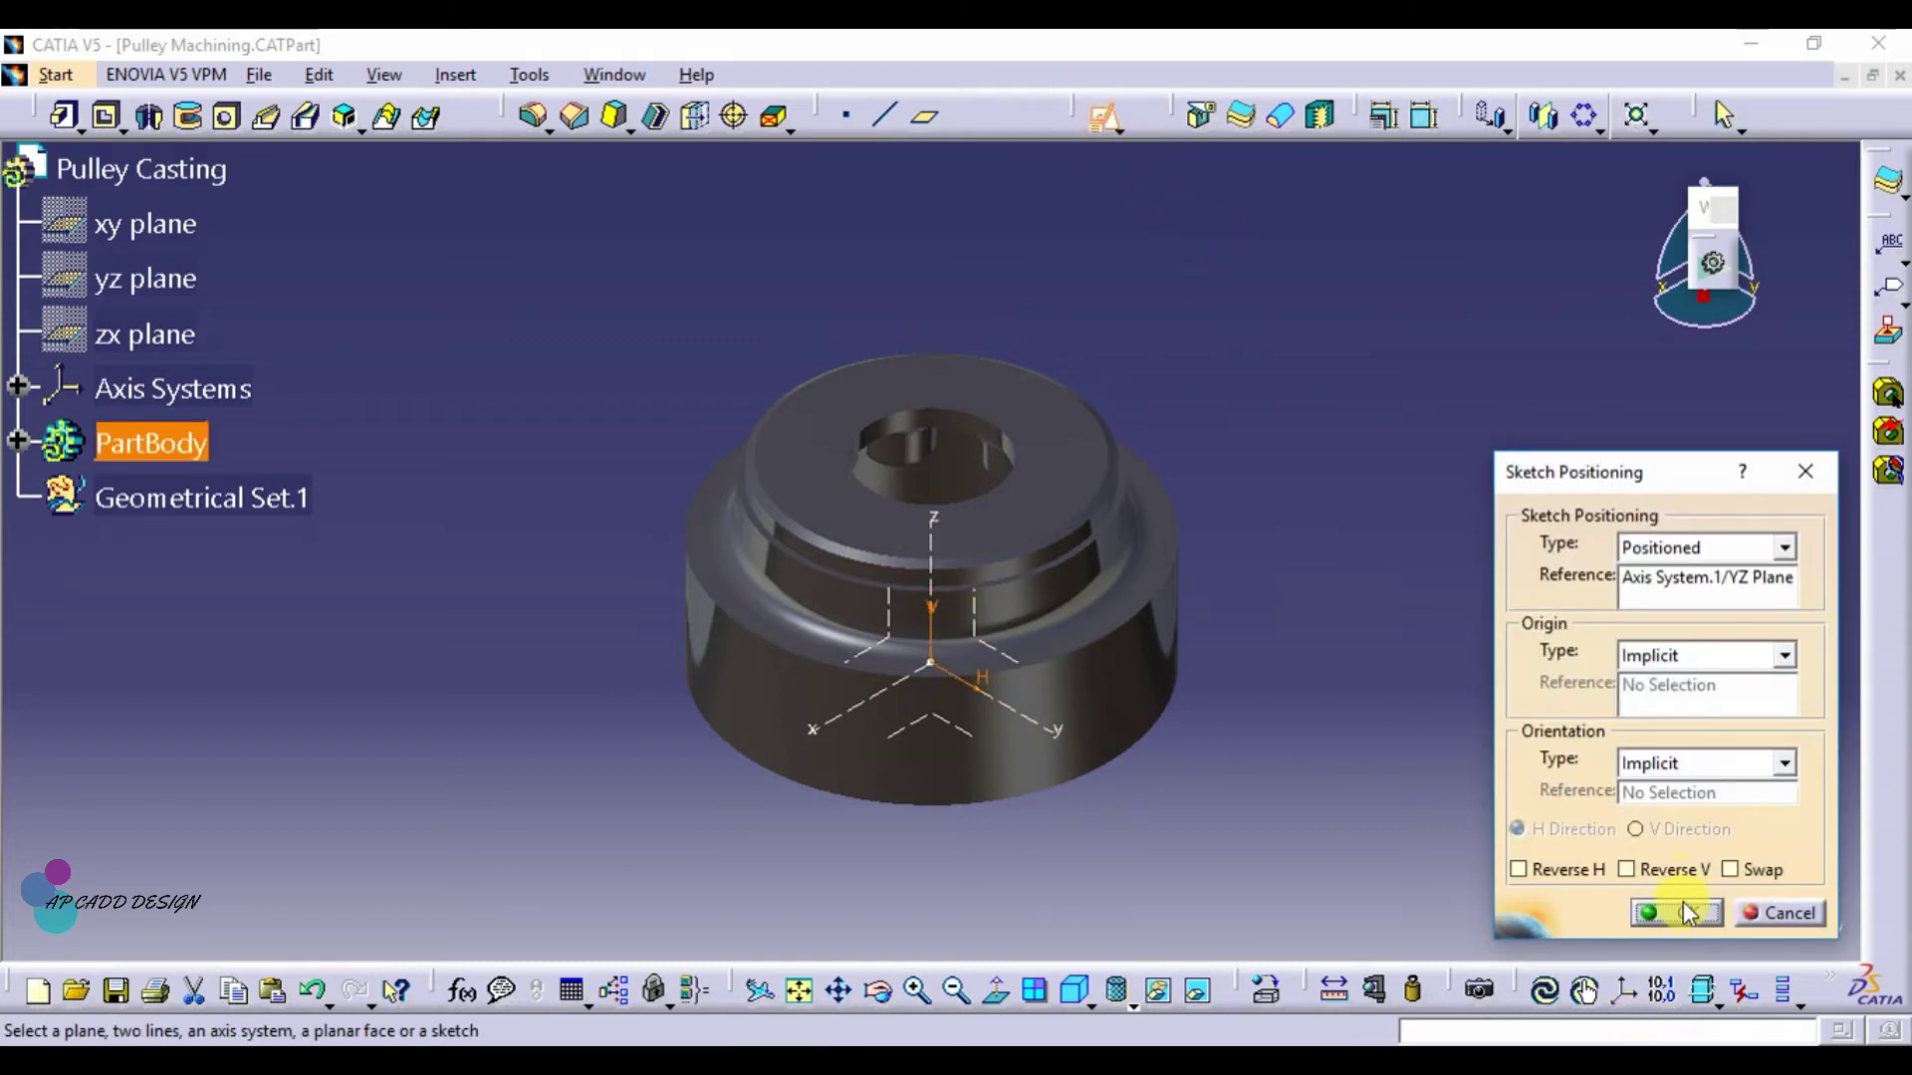
pyautogui.click(1677, 912)
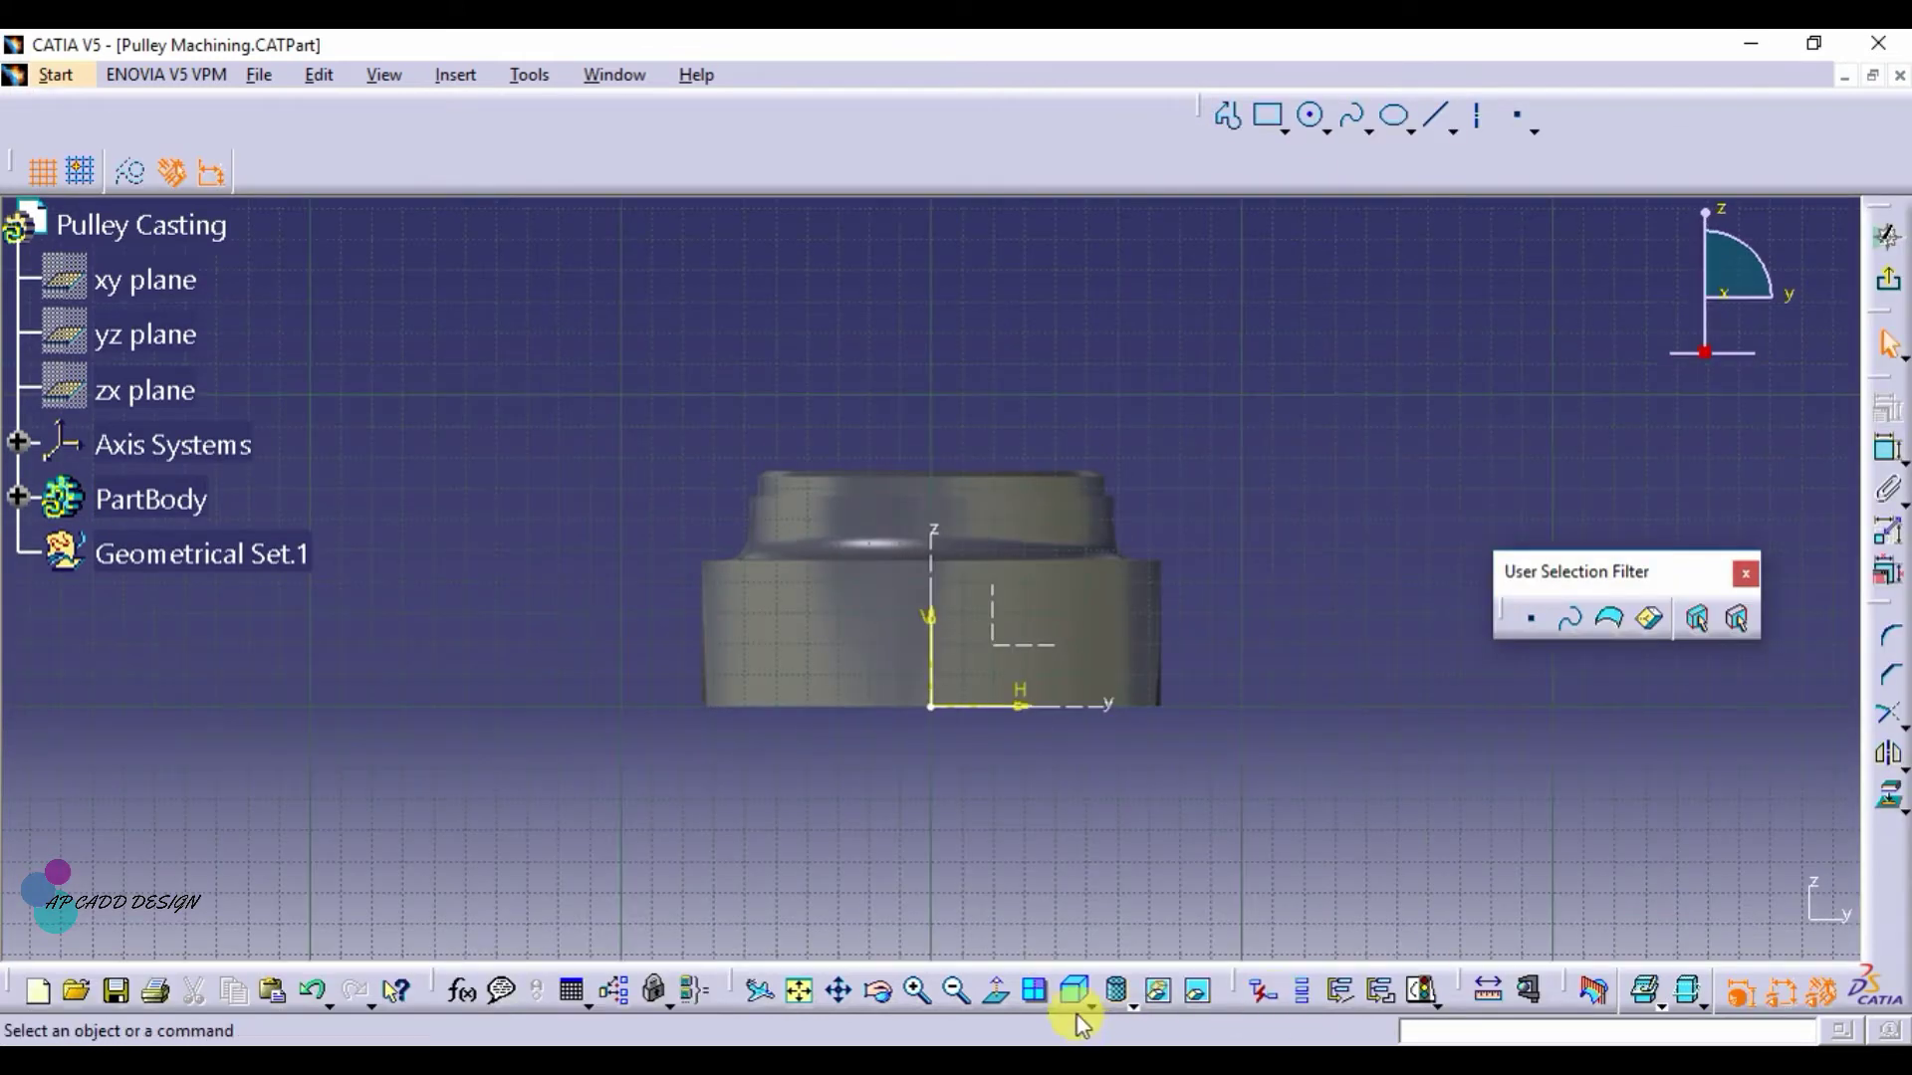
pyautogui.click(916, 992)
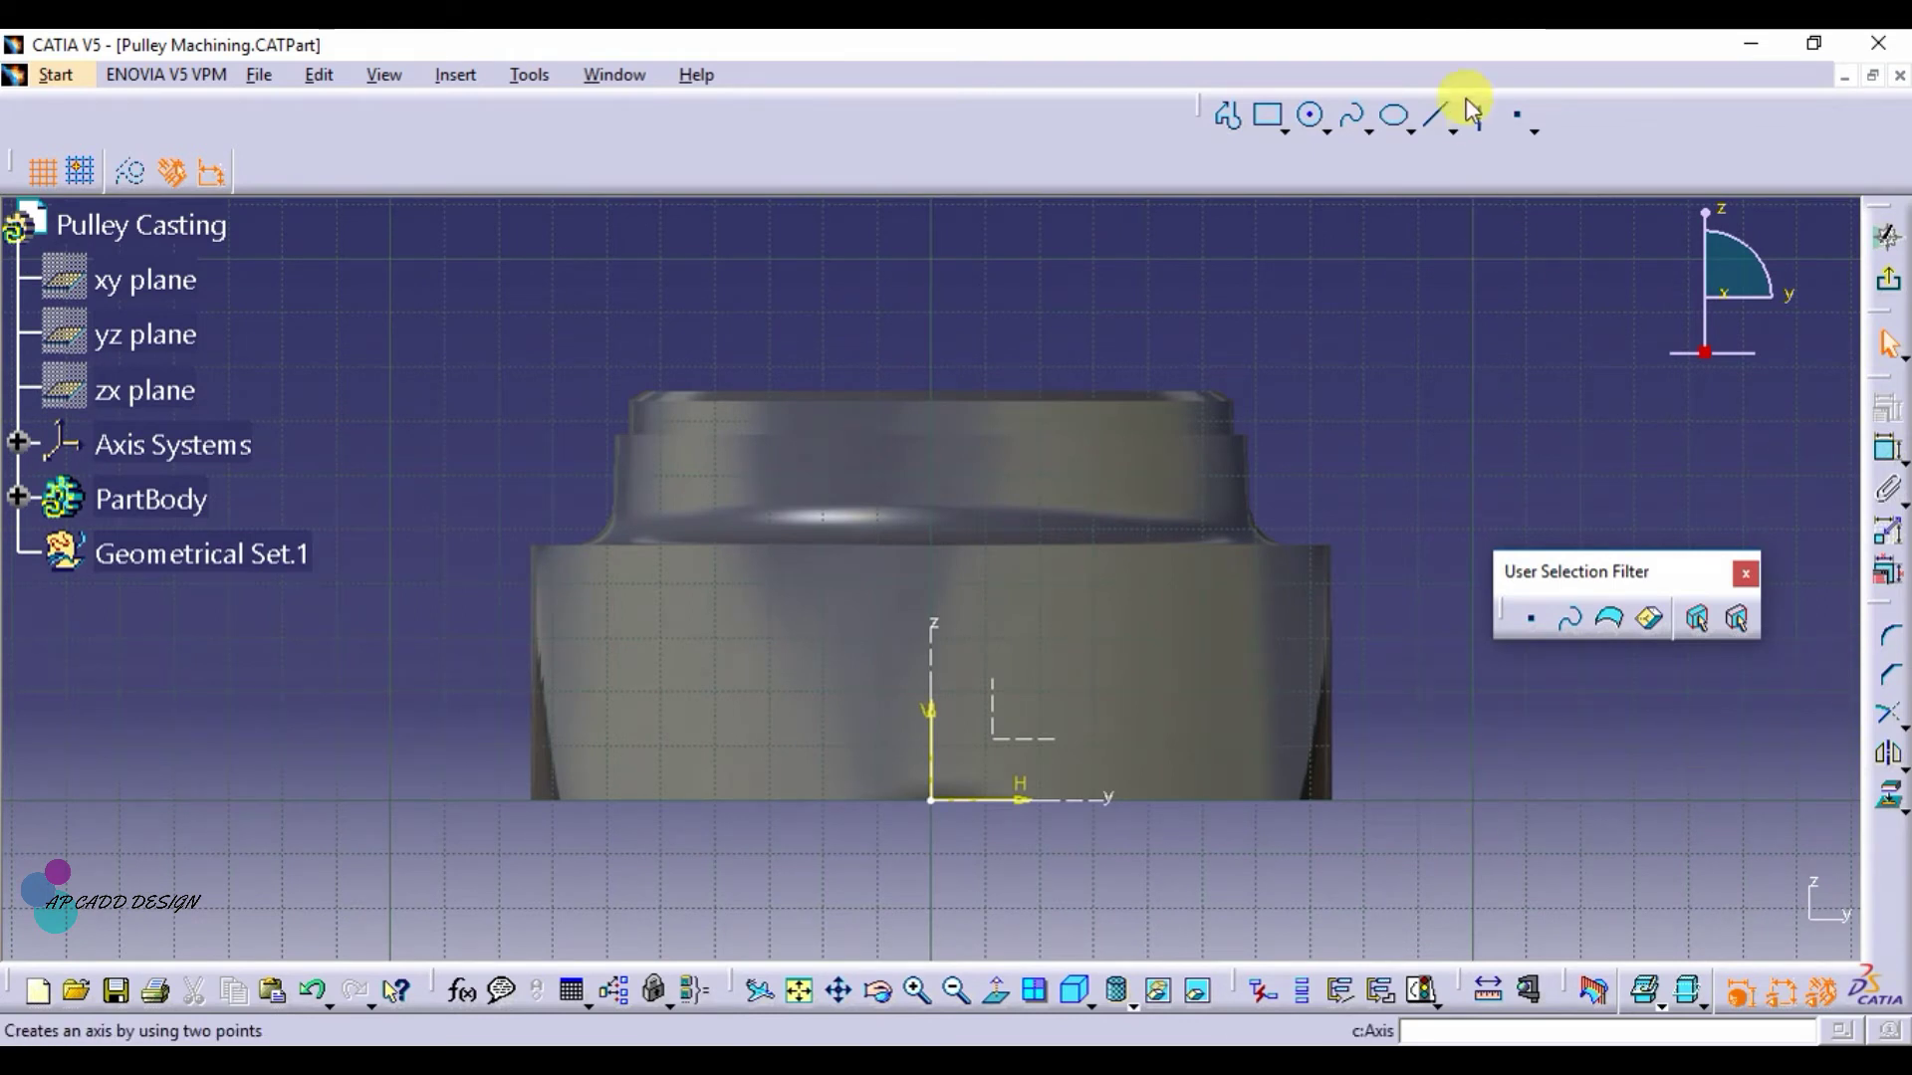
pyautogui.click(1434, 114)
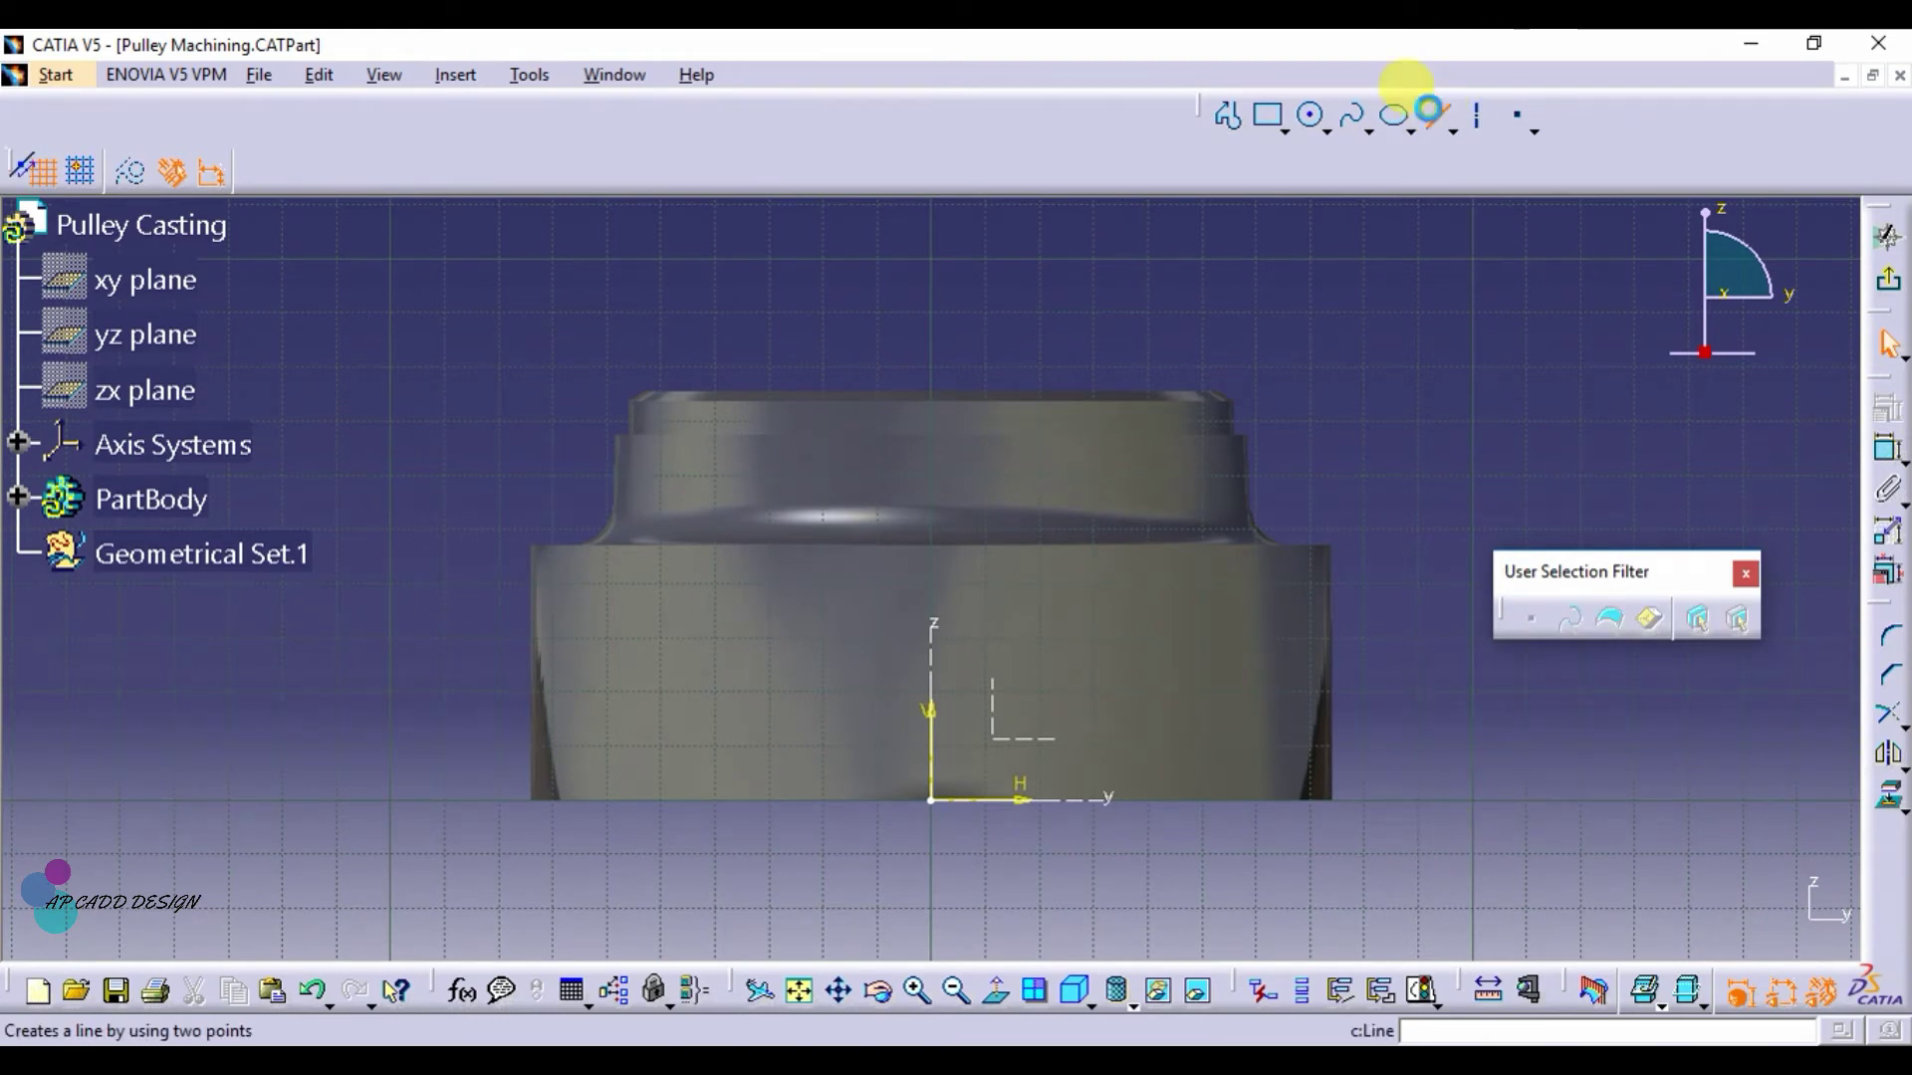
pyautogui.click(1350, 713)
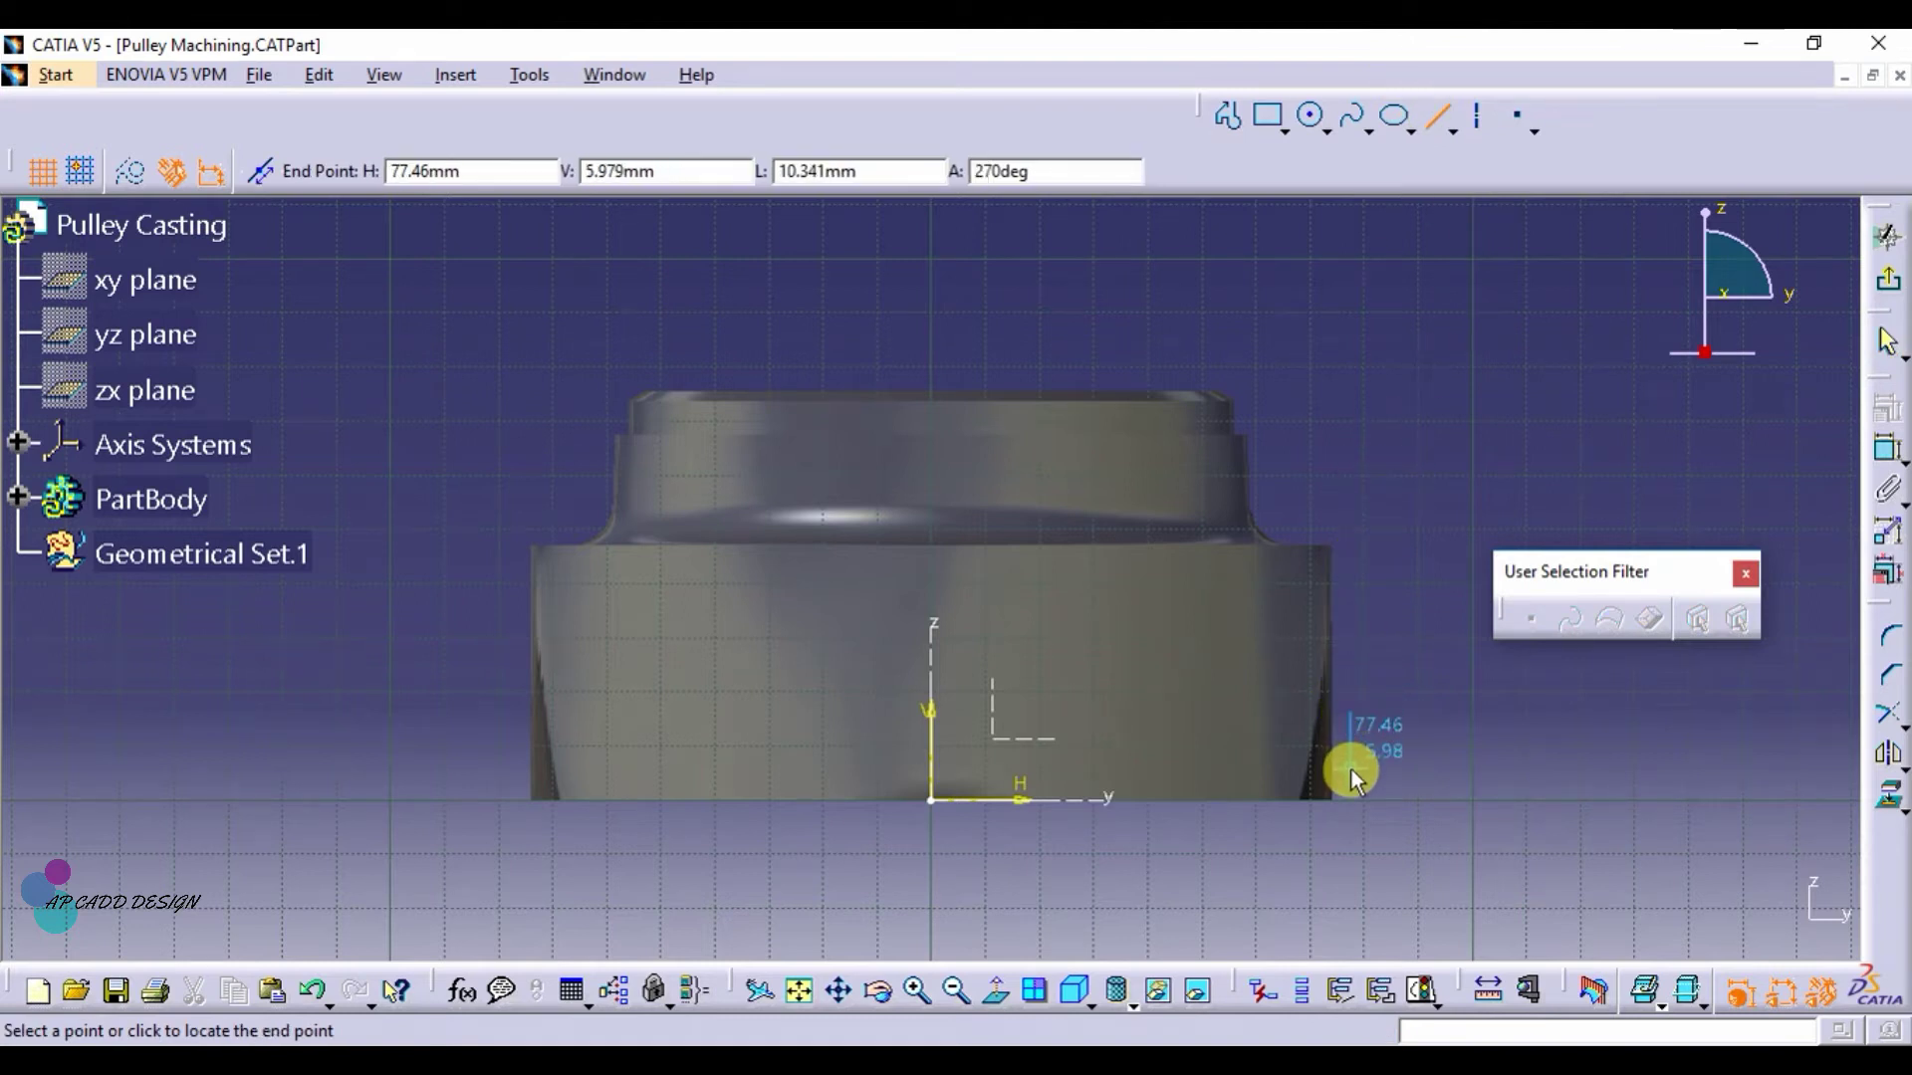
pyautogui.click(1350, 767)
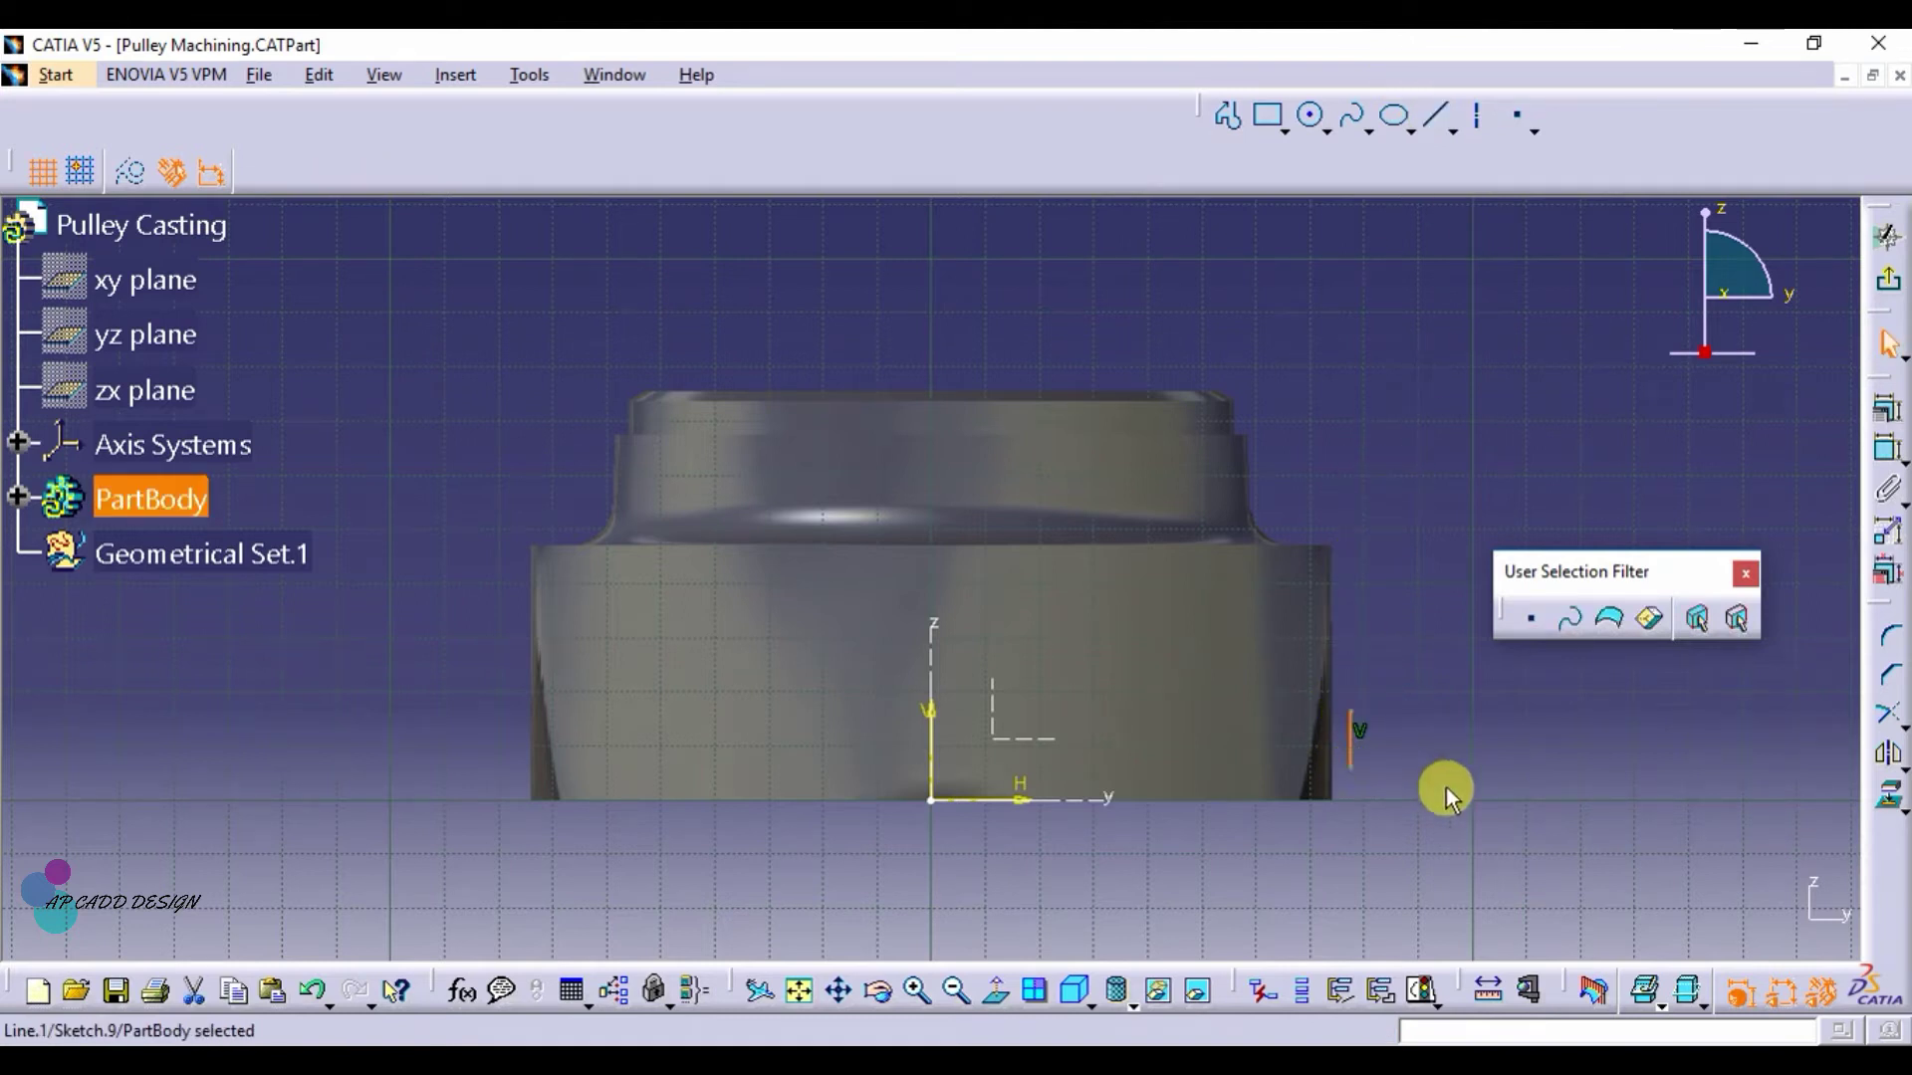
# Constrain the vertical line 74 mm from the vertical axis
pyautogui.click(1885, 445)
pyautogui.click(1351, 737)
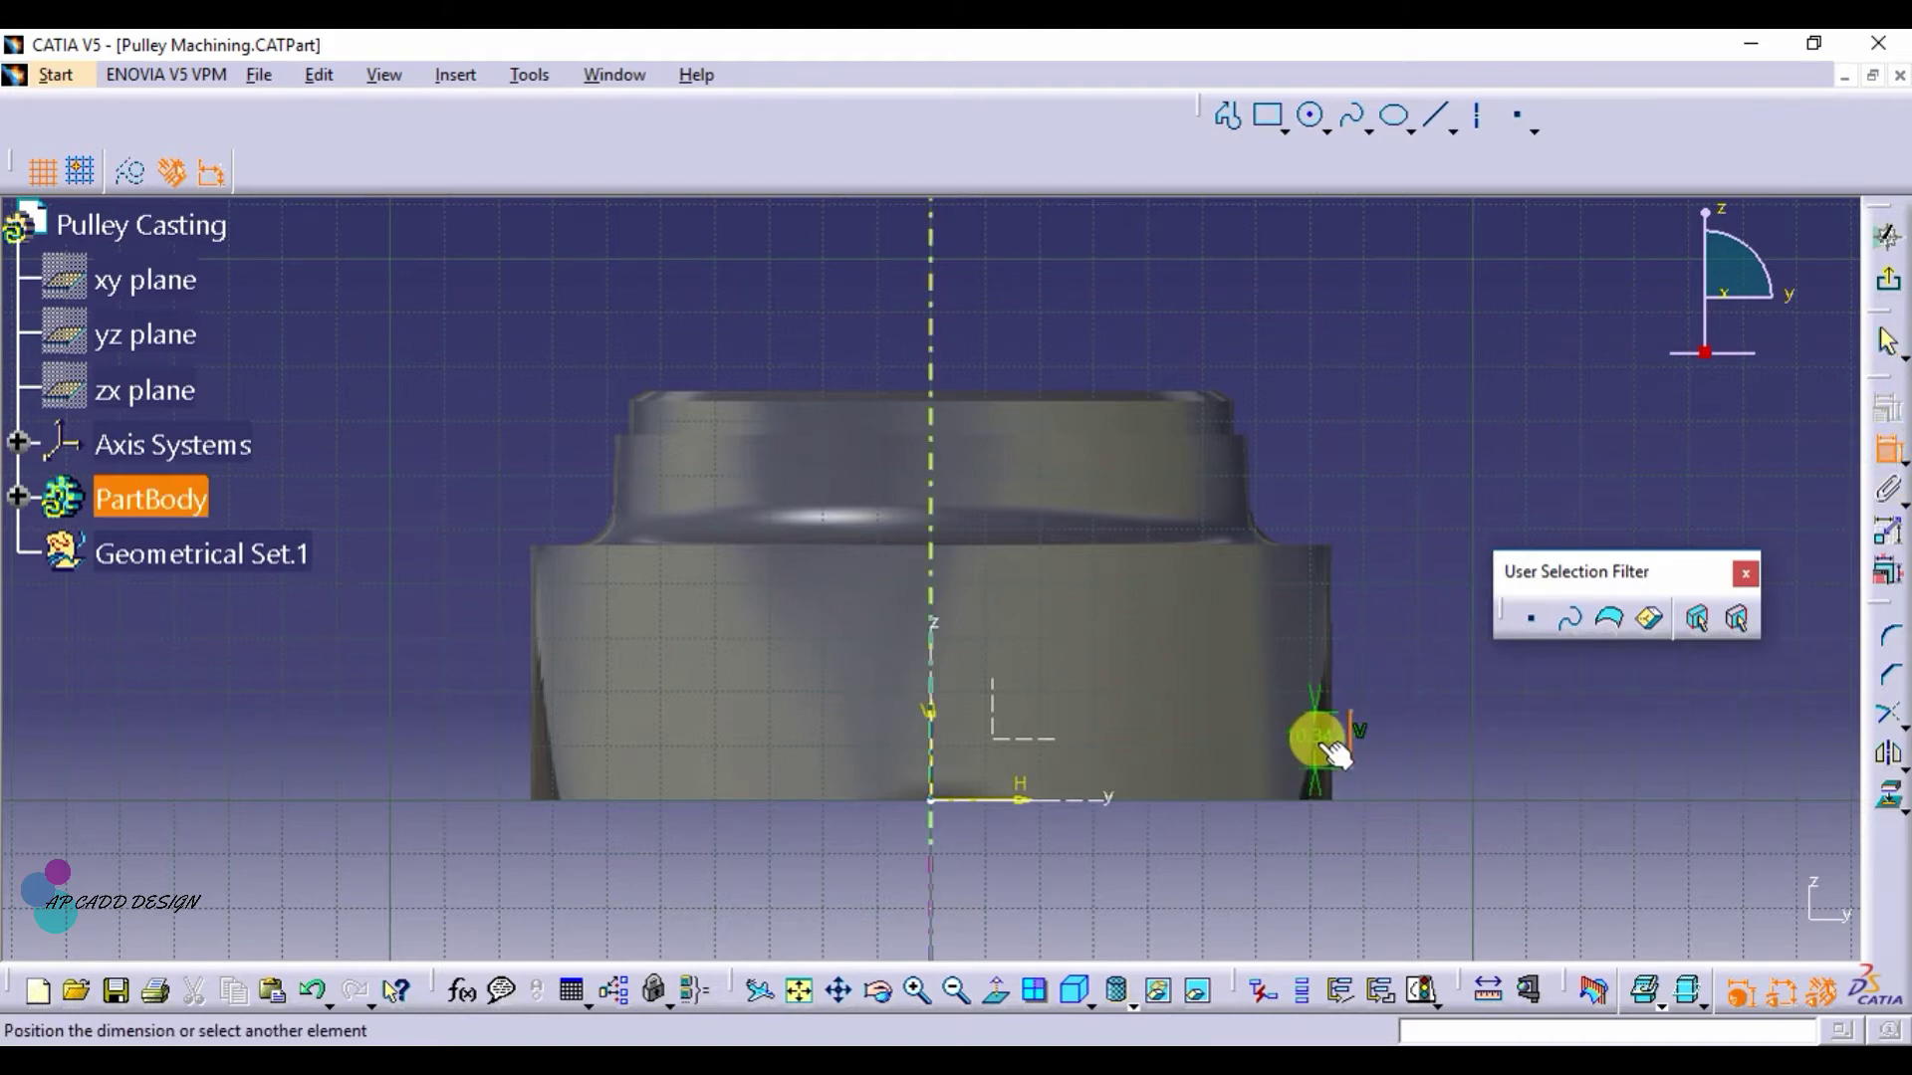
pyautogui.click(941, 767)
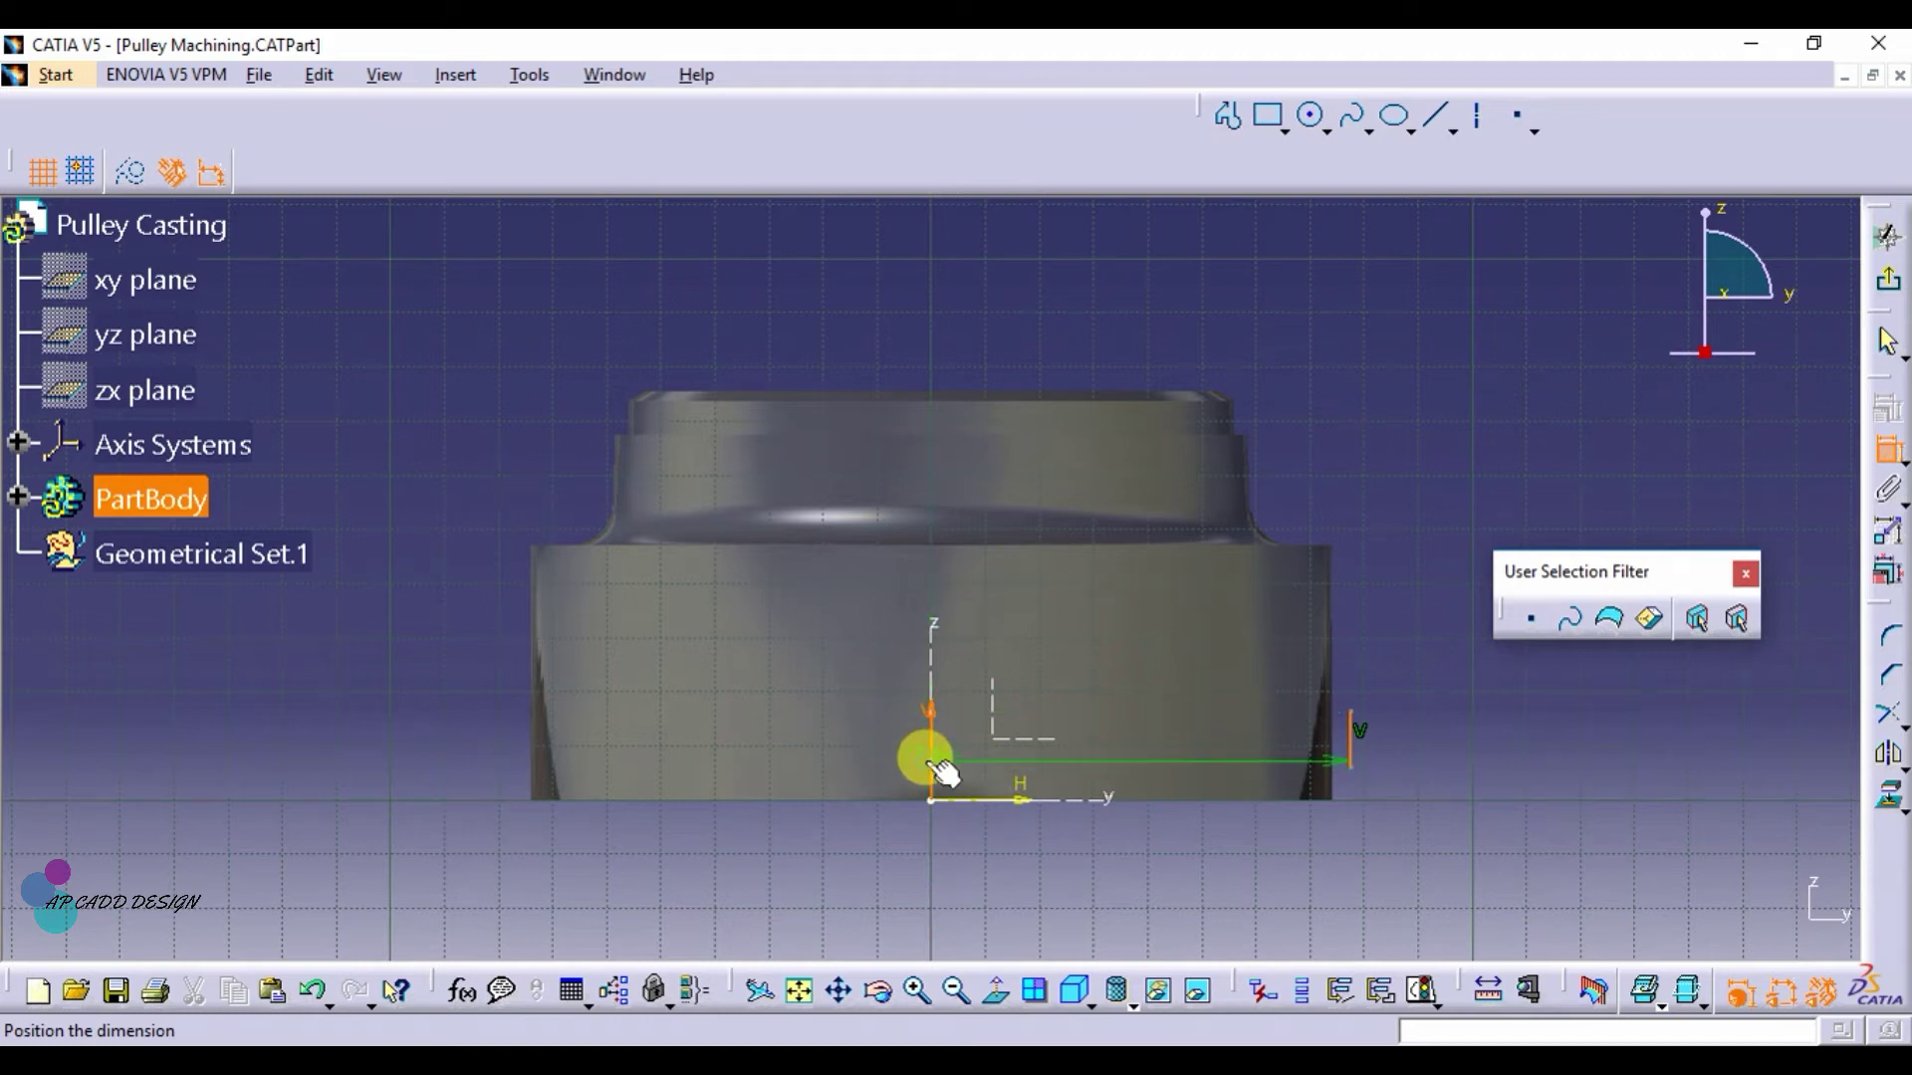
pyautogui.click(1101, 642)
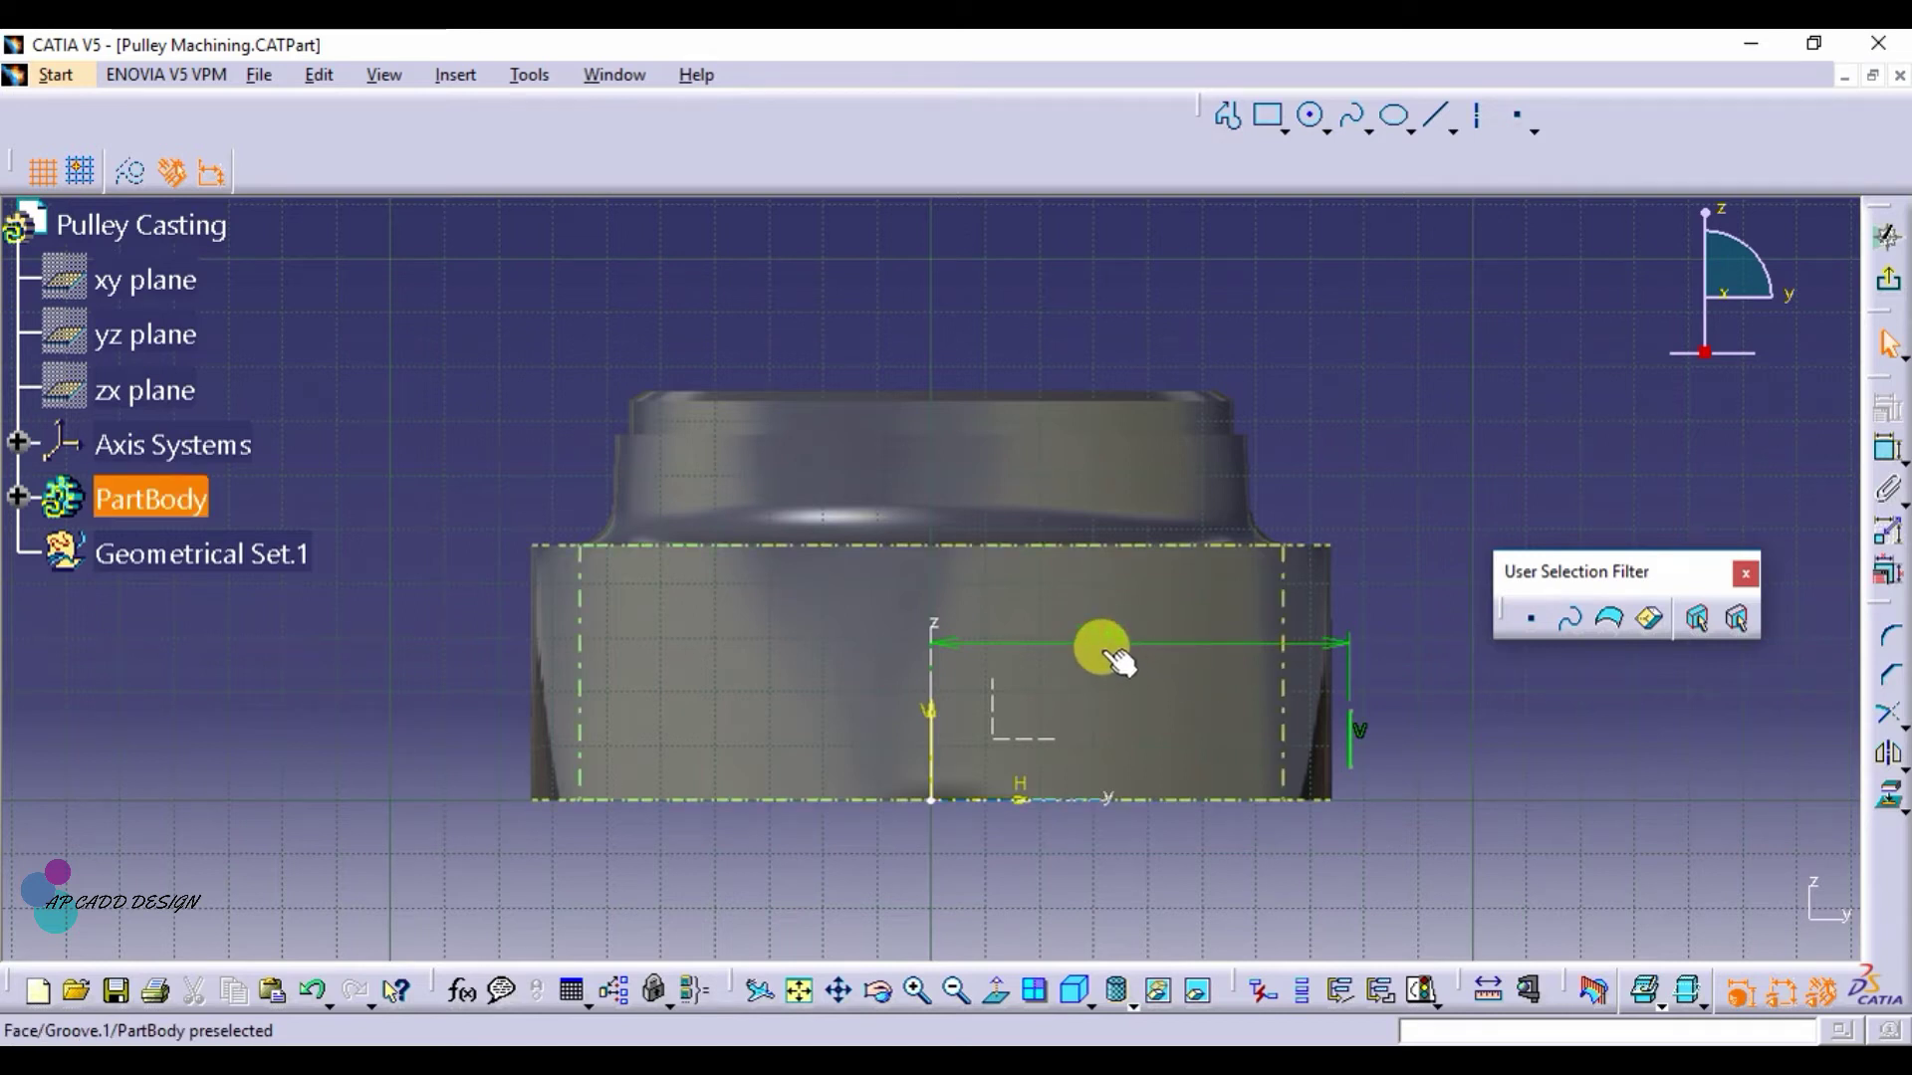
pyautogui.doubleClick(1103, 637)
pyautogui.write('148/2')
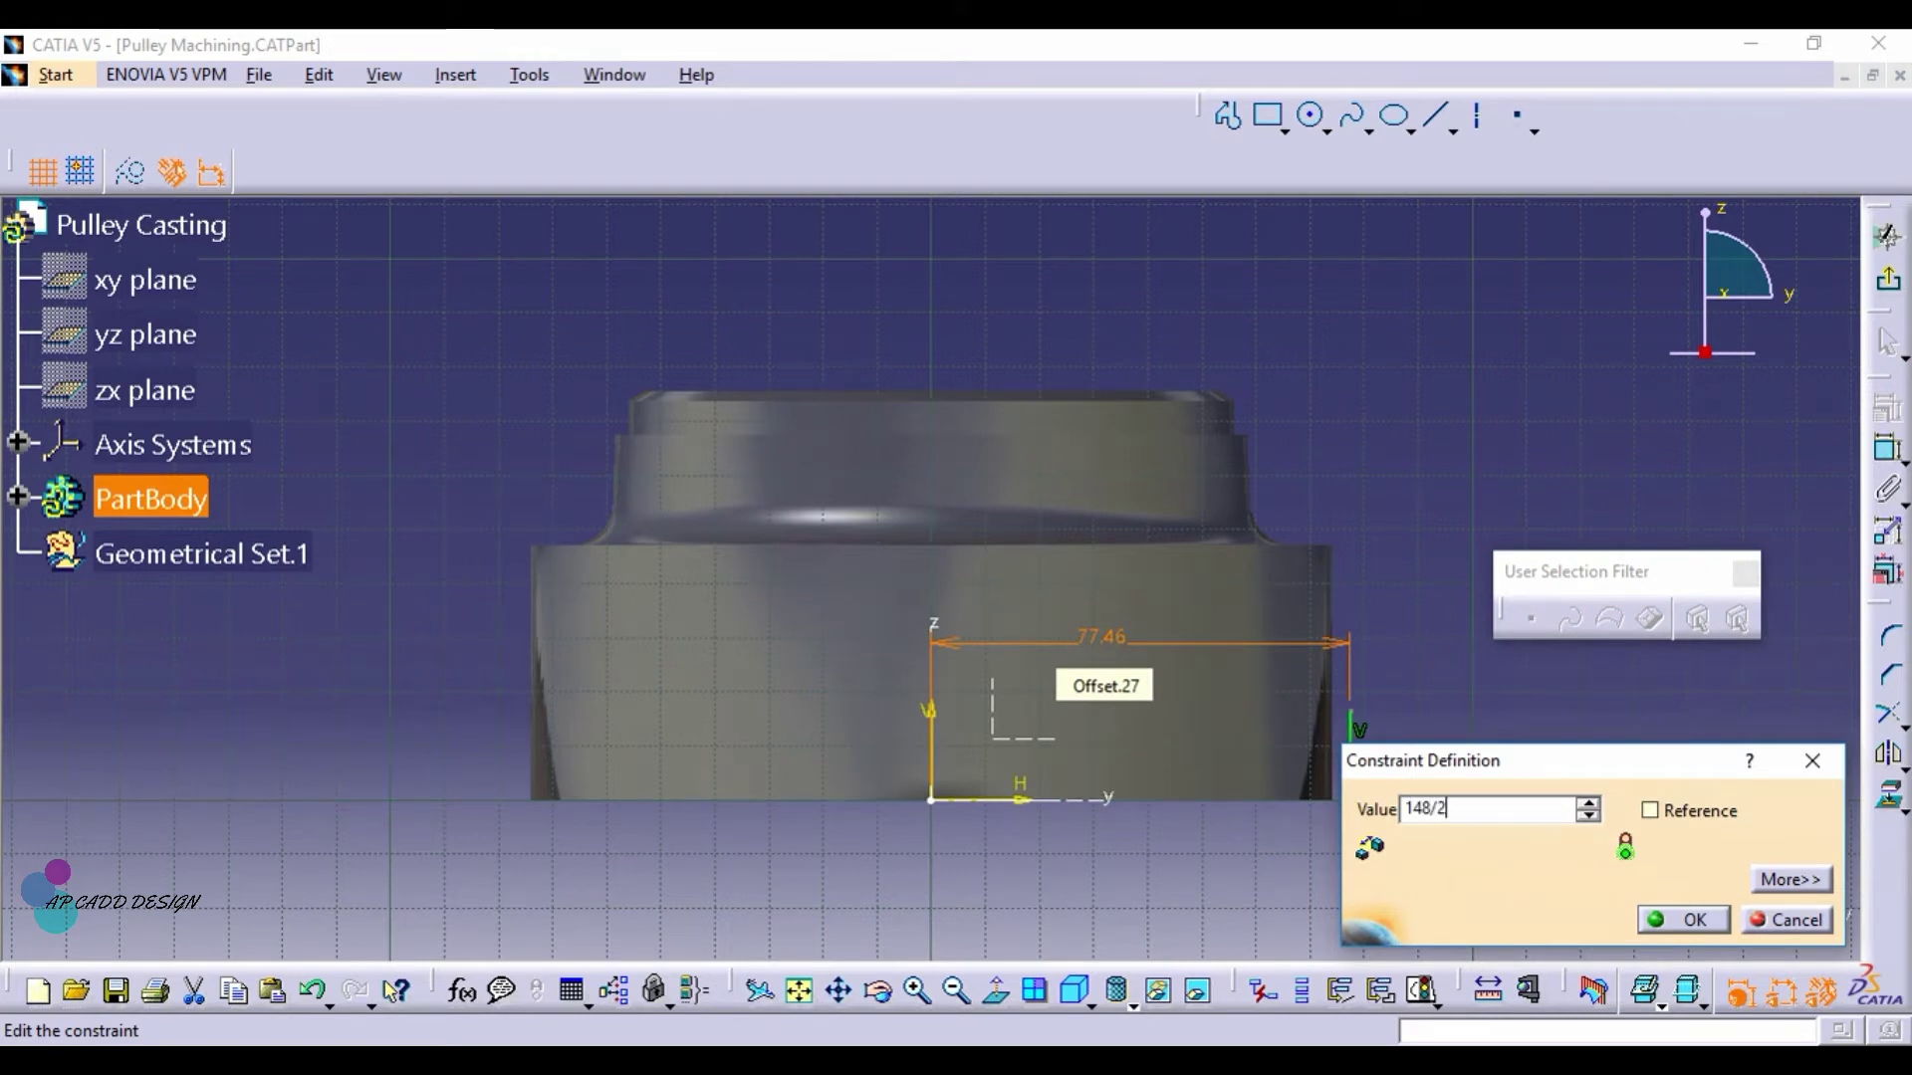
pyautogui.press('Return')
pyautogui.click(1100, 640)
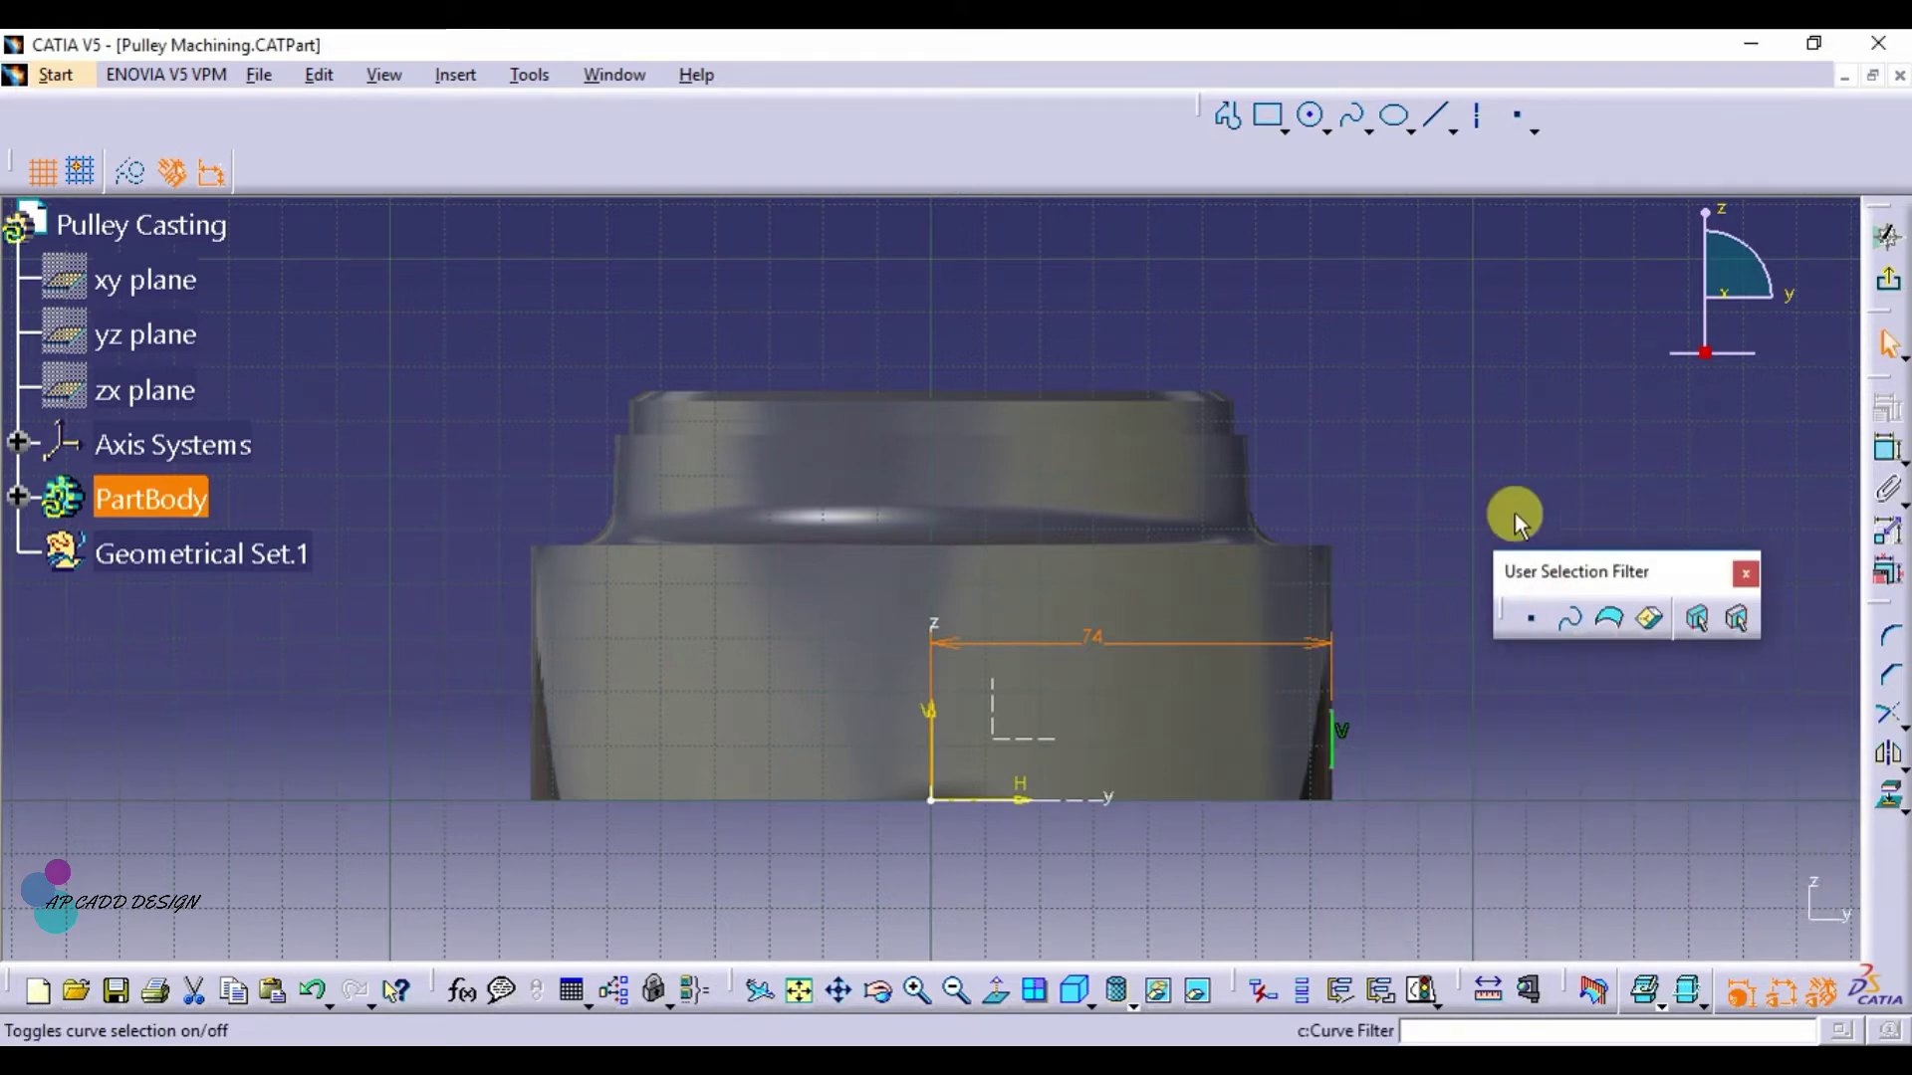
# Dimension the vertical line 5.5 mm above the horizontal axis
pyautogui.click(1884, 448)
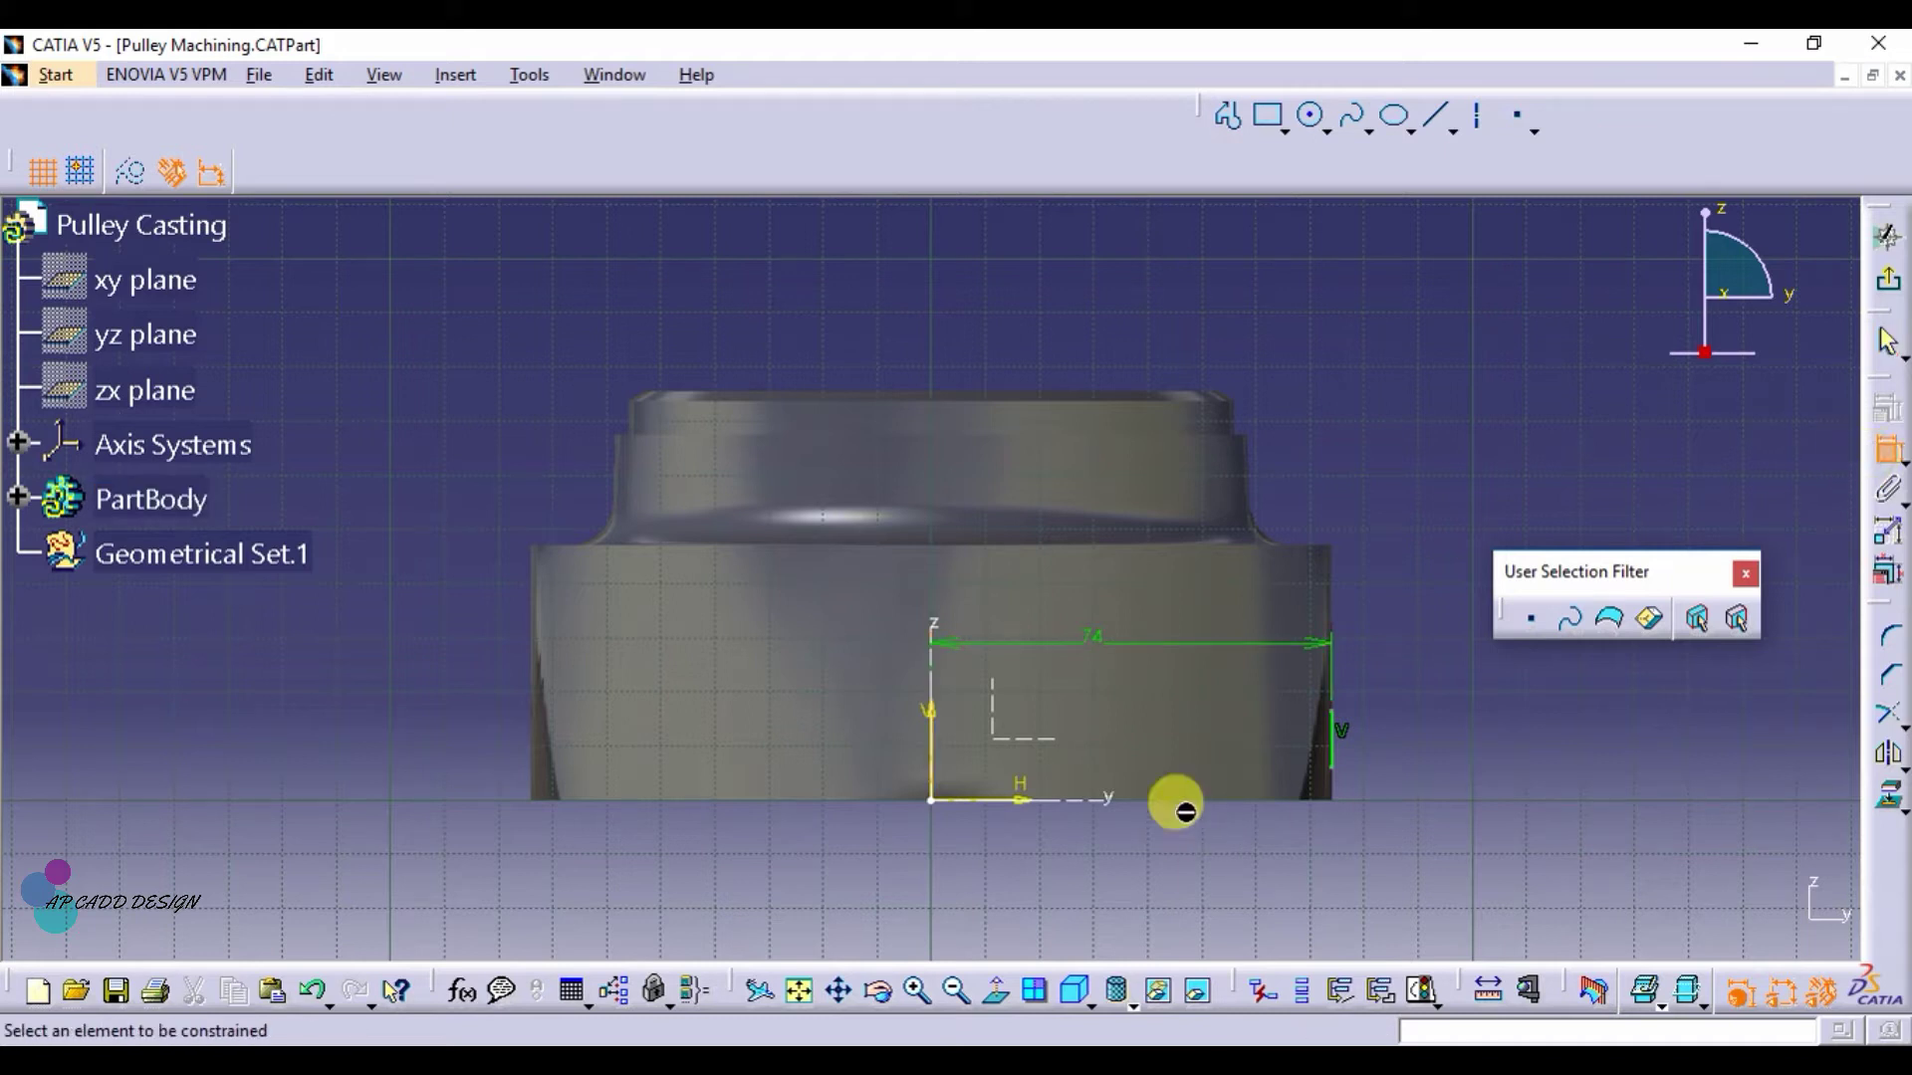
pyautogui.click(1330, 757)
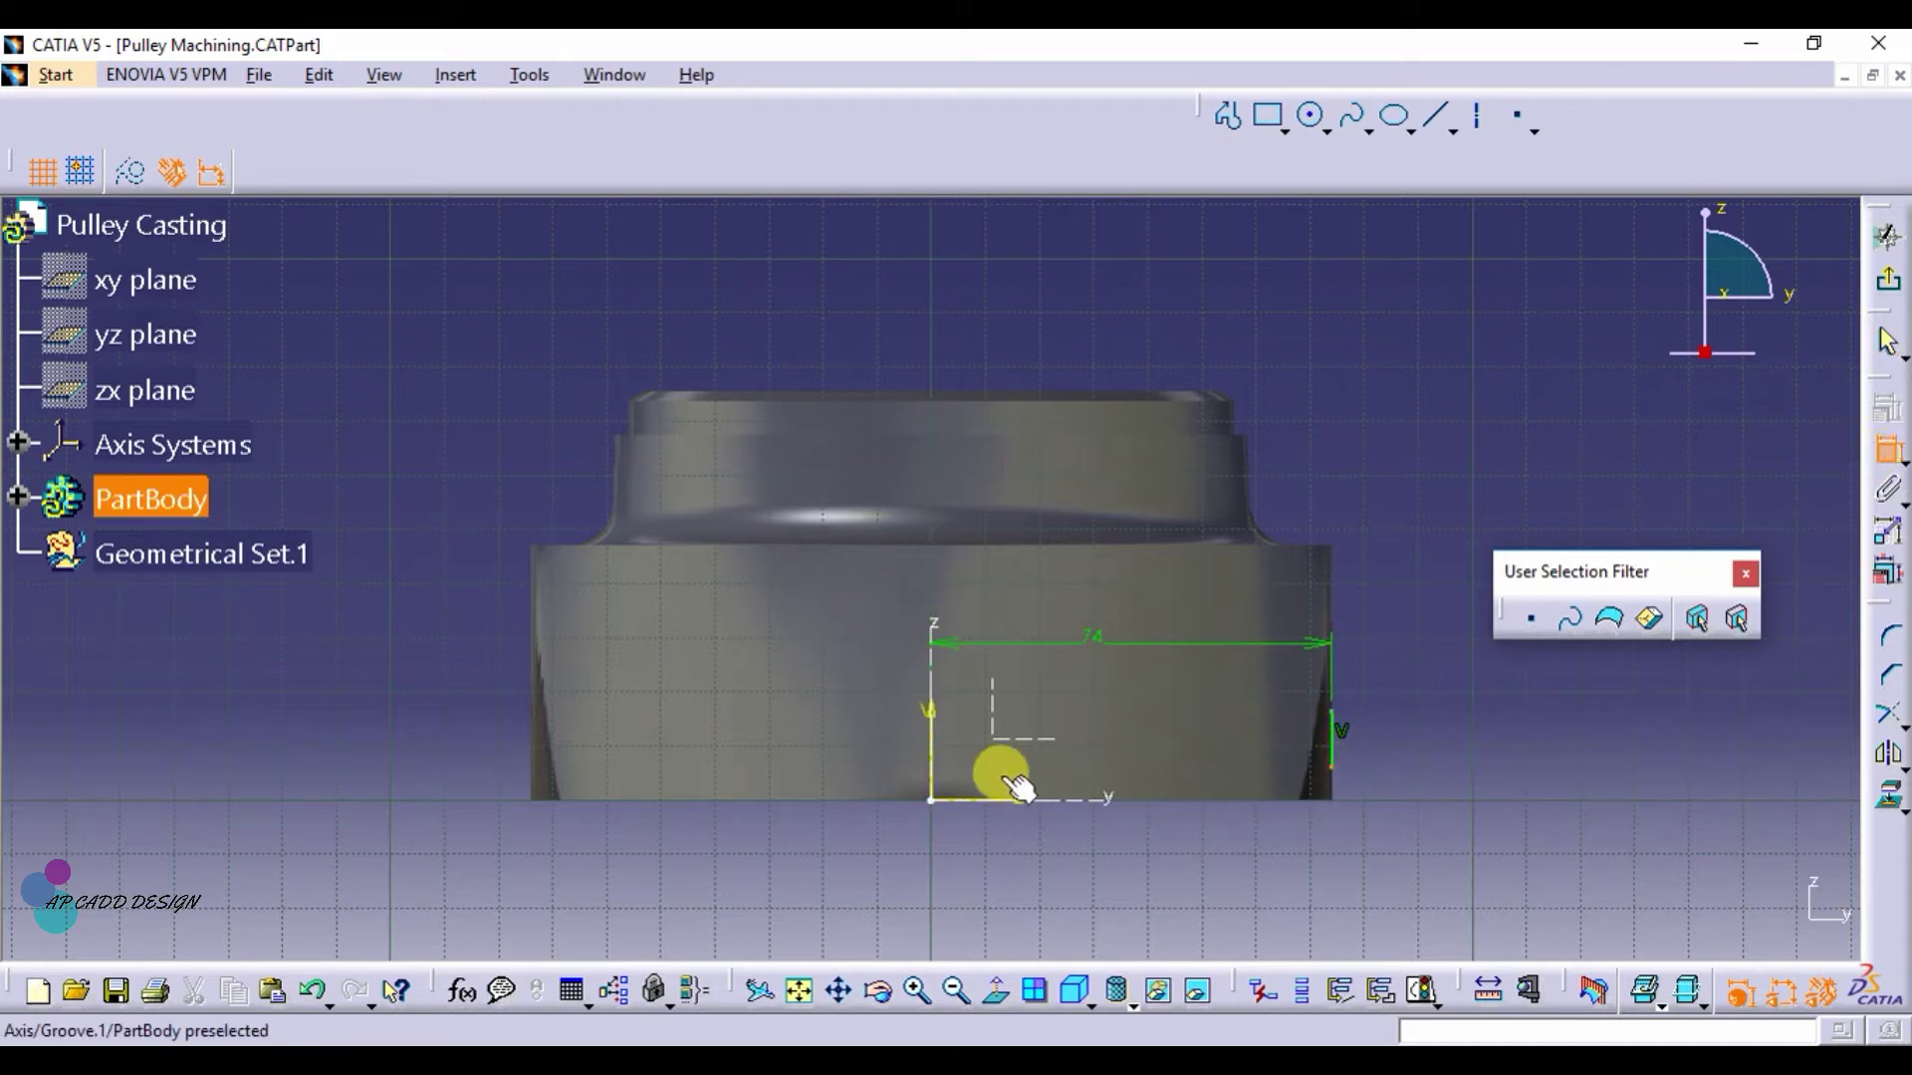
pyautogui.click(995, 809)
pyautogui.click(1493, 796)
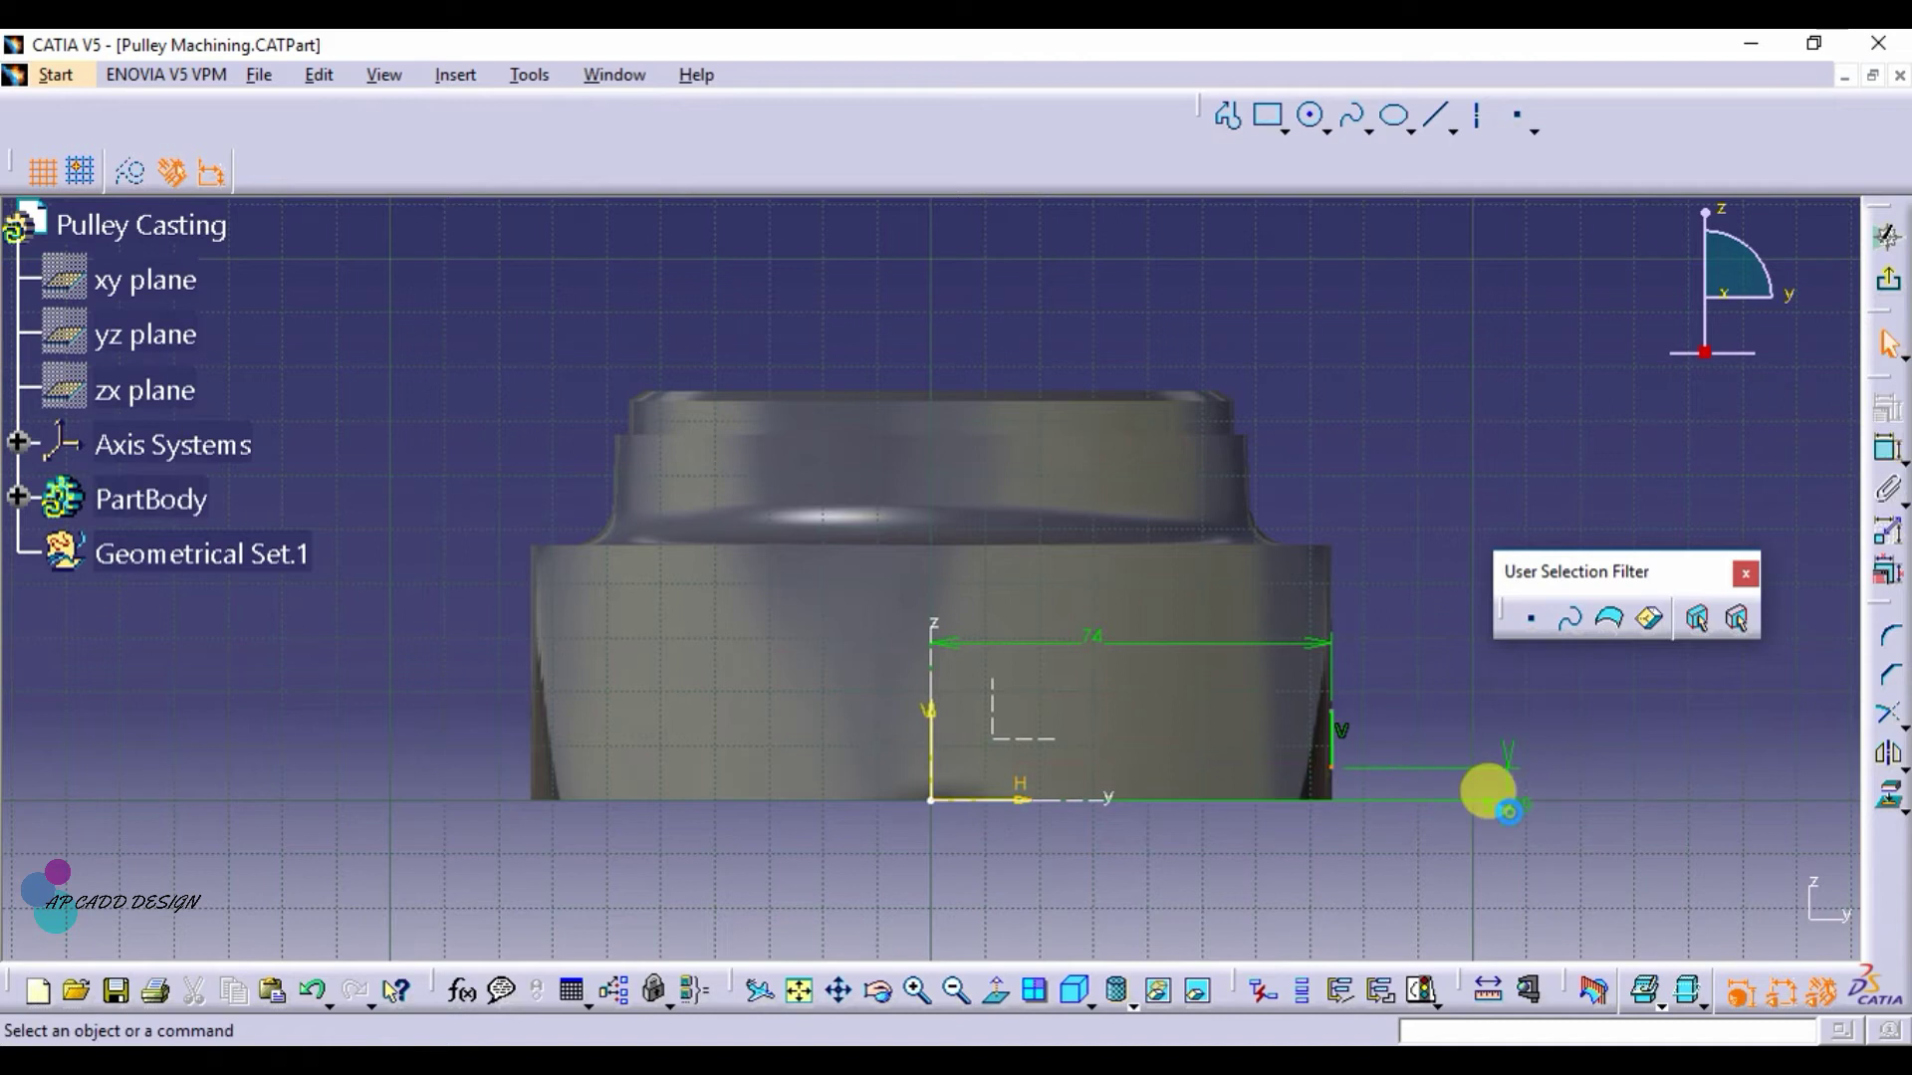
pyautogui.doubleClick(1516, 806)
pyautogui.write('5.5')
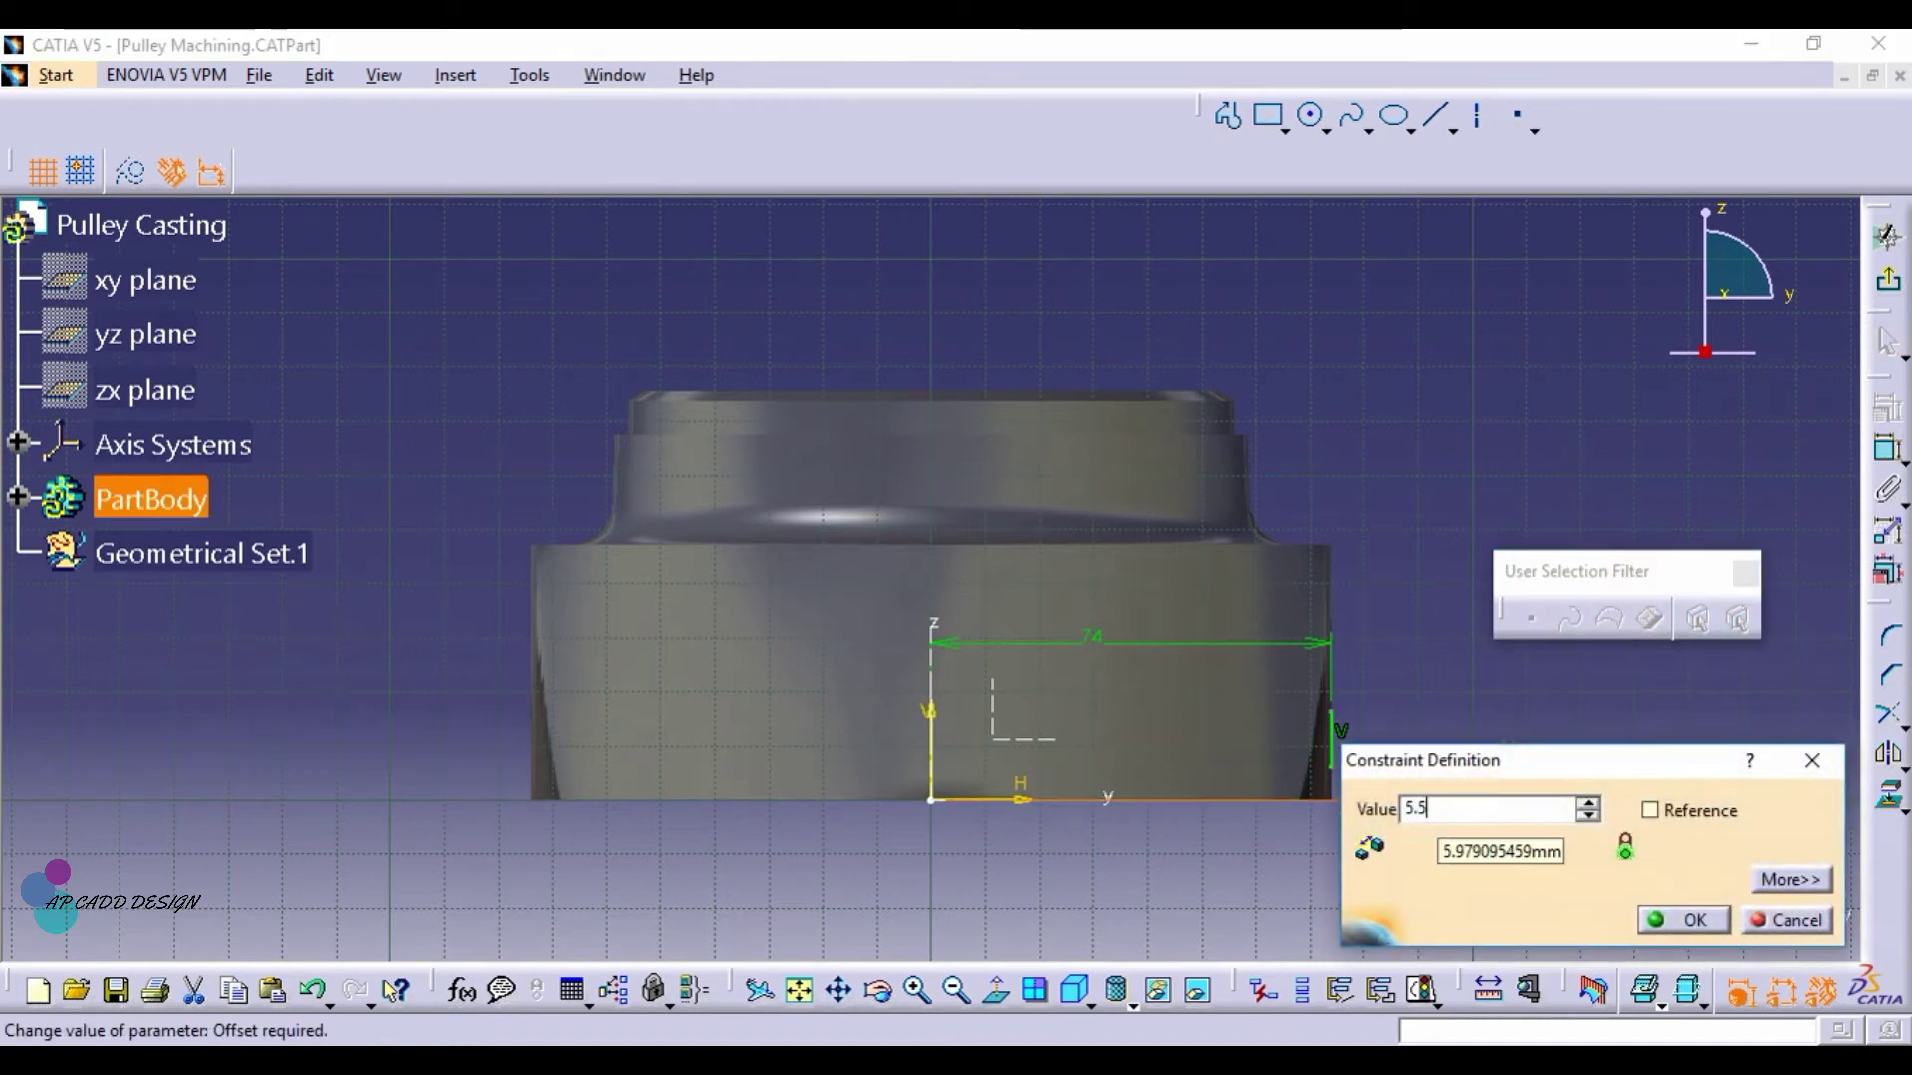
pyautogui.press('Return')
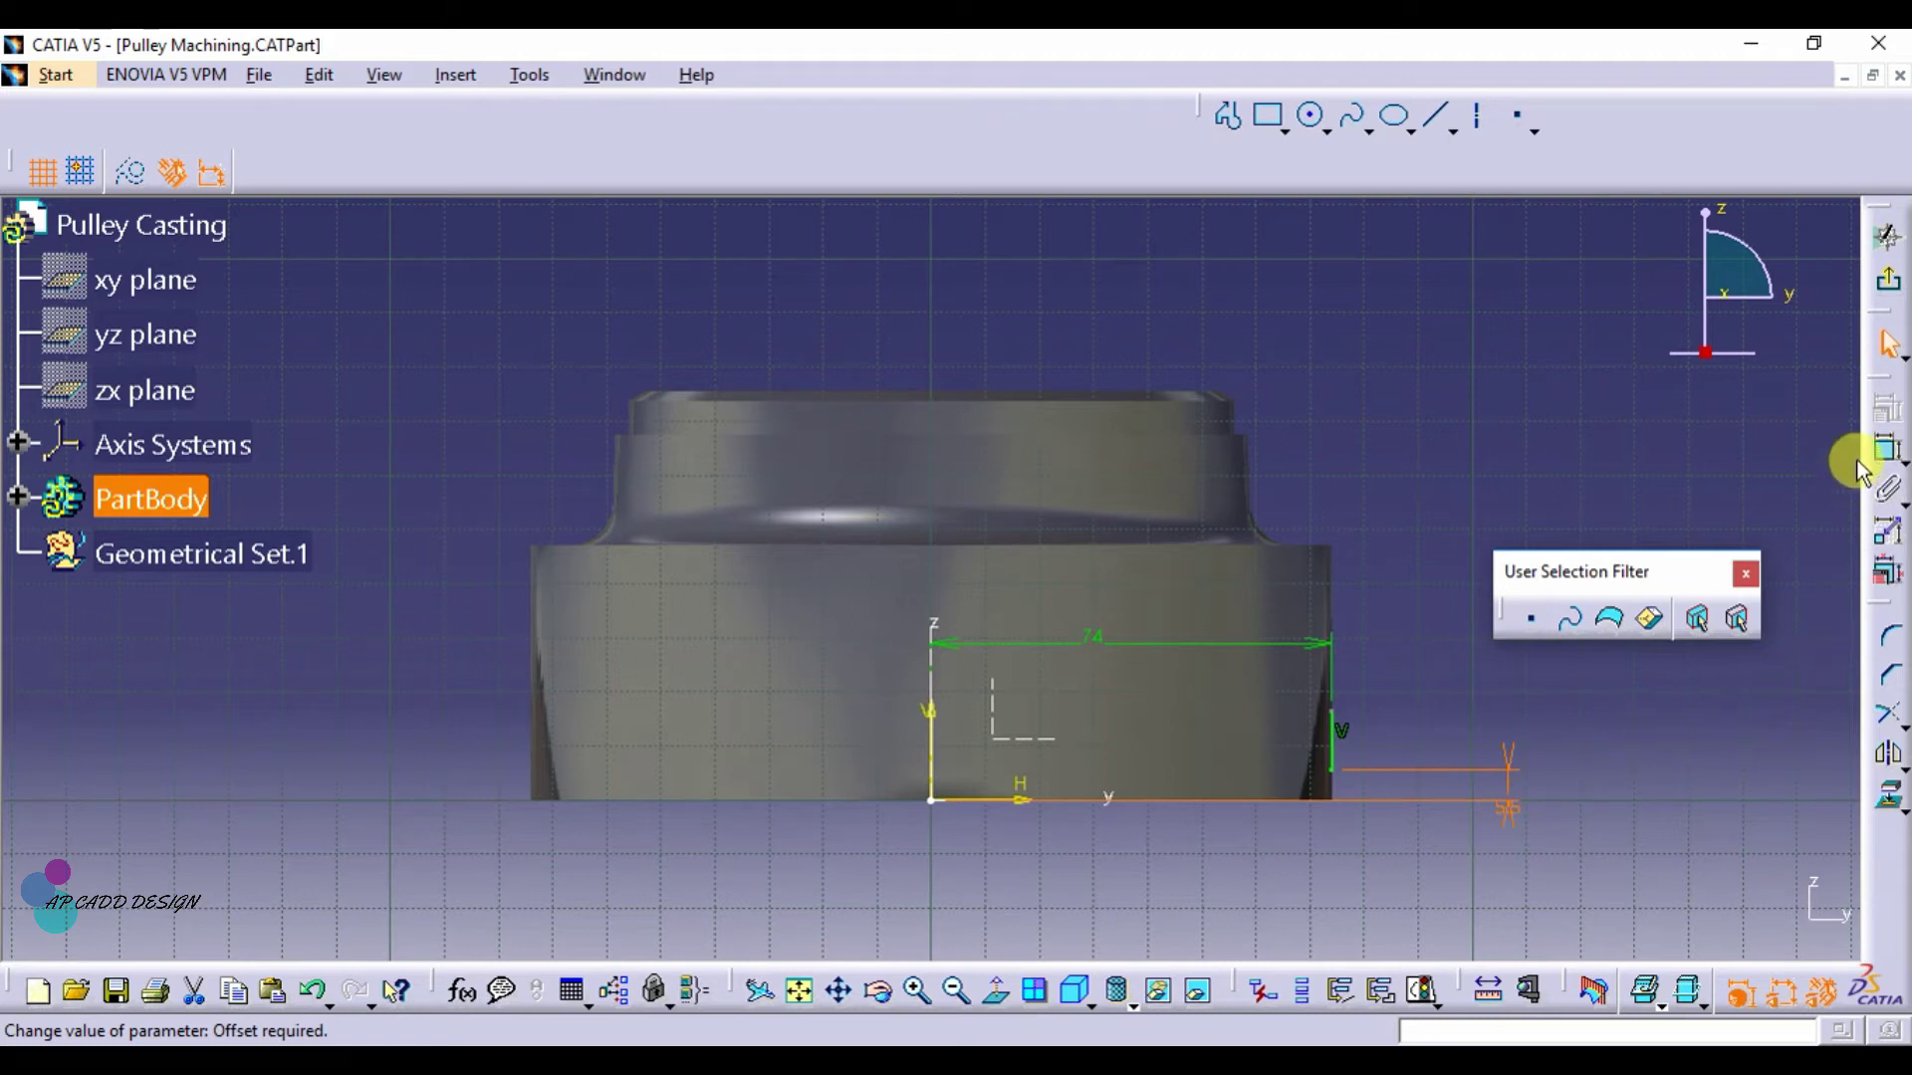
# Set the vertical line's length to 14 mm
pyautogui.click(1889, 454)
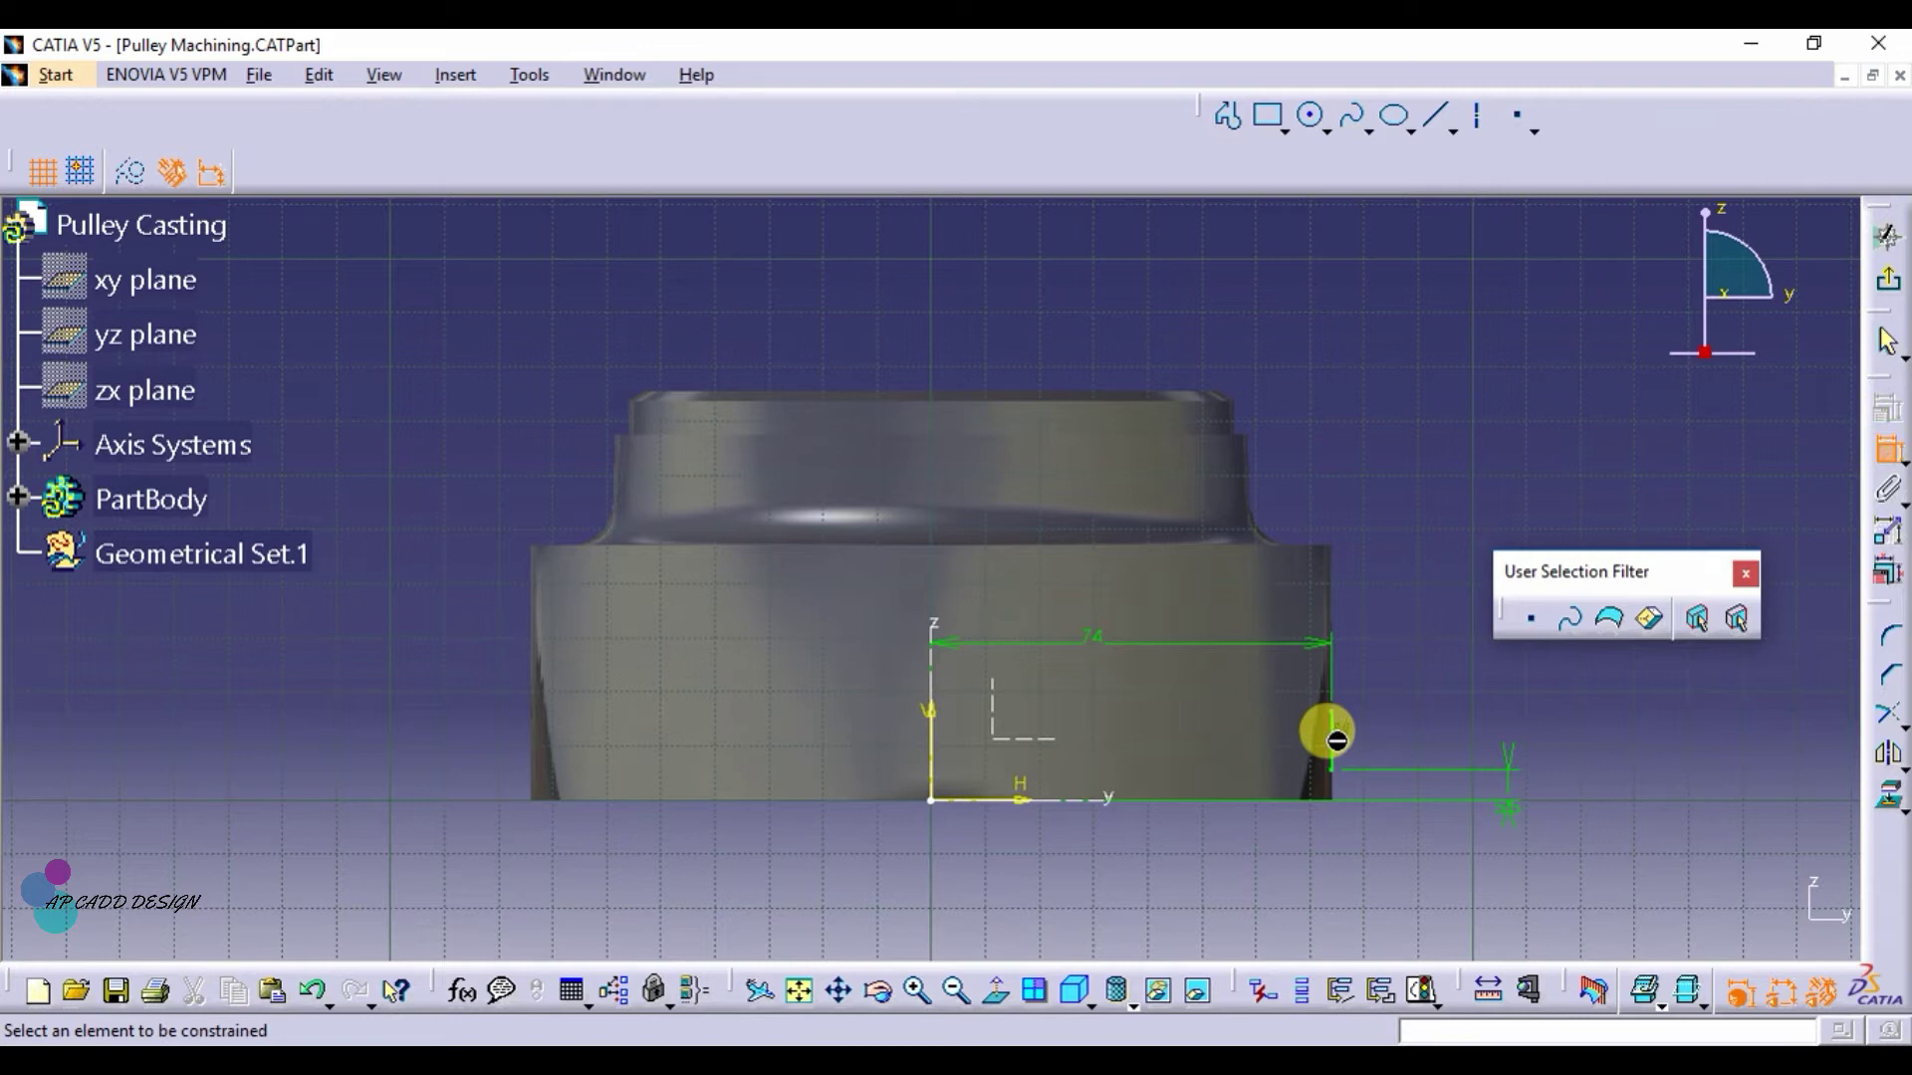
pyautogui.click(1333, 737)
pyautogui.click(1645, 720)
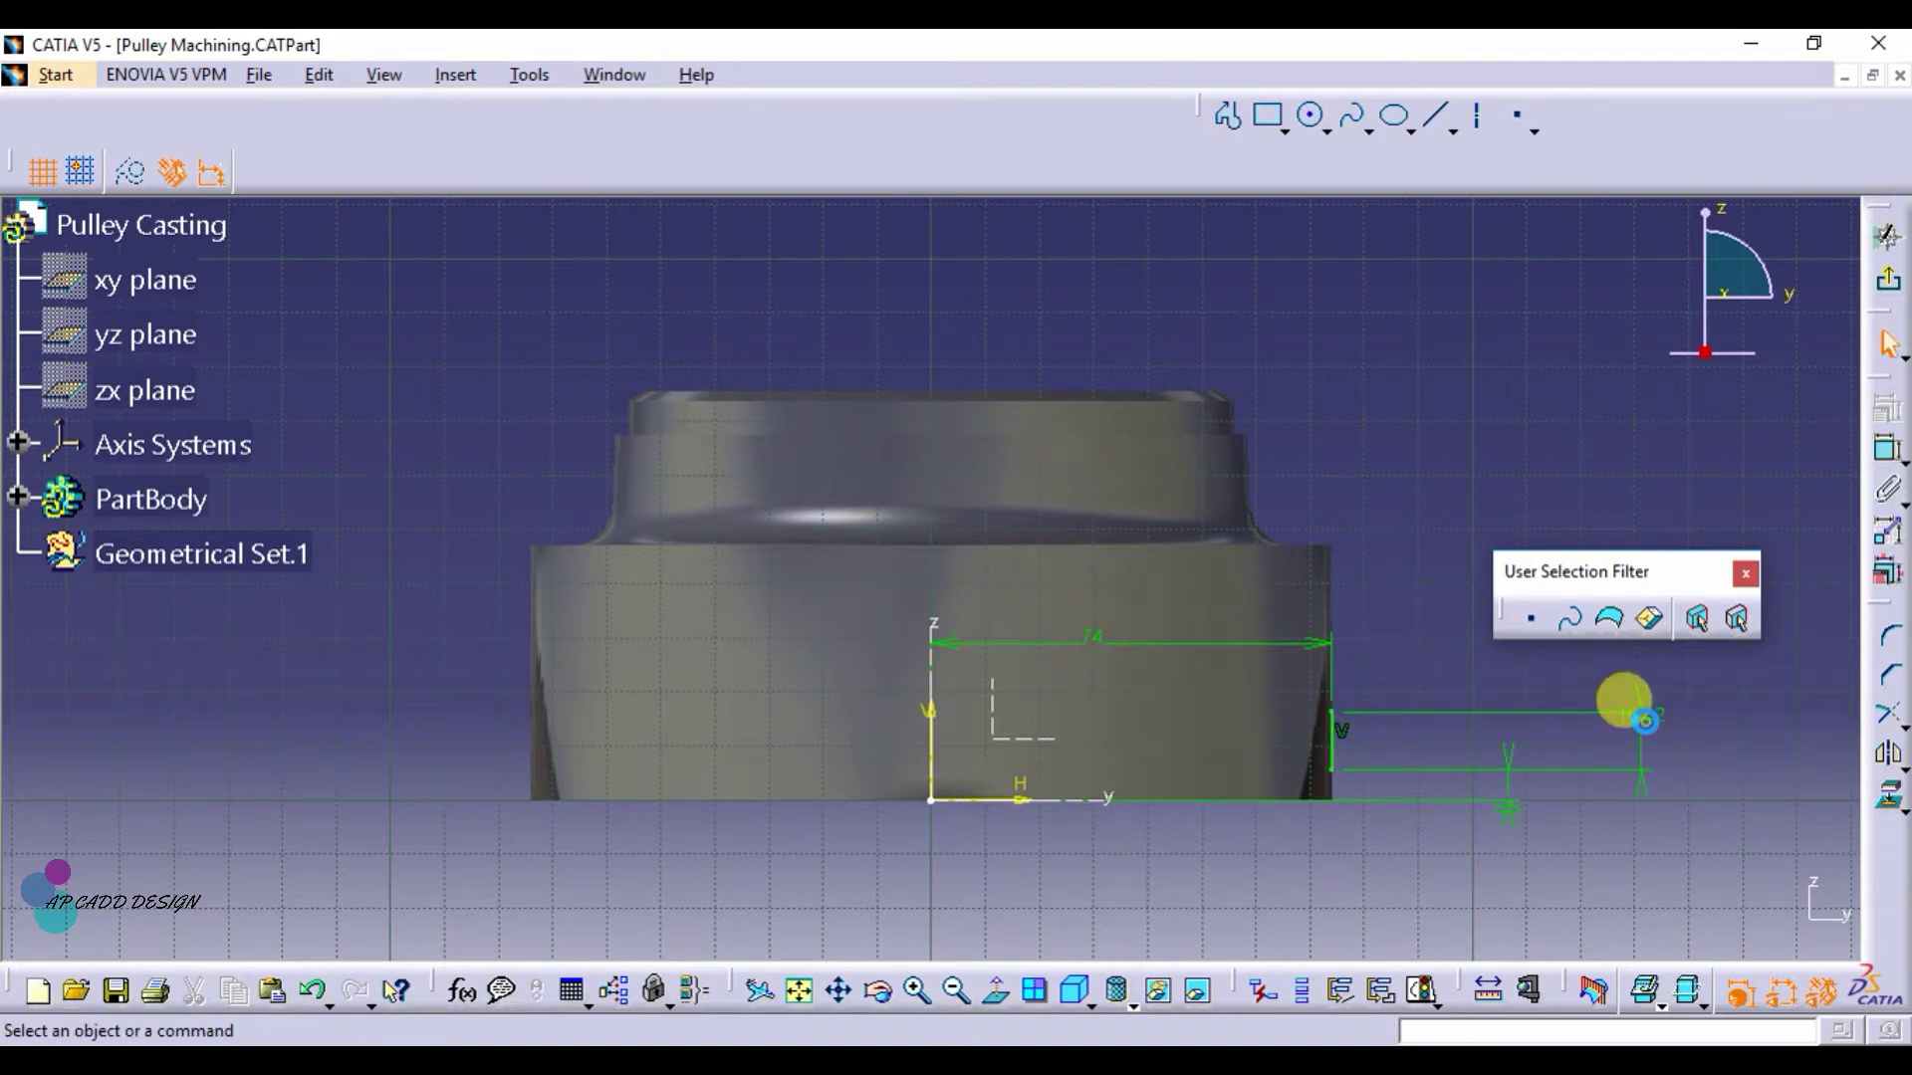
pyautogui.doubleClick(1657, 725)
pyautogui.write('14')
pyautogui.press('Return')
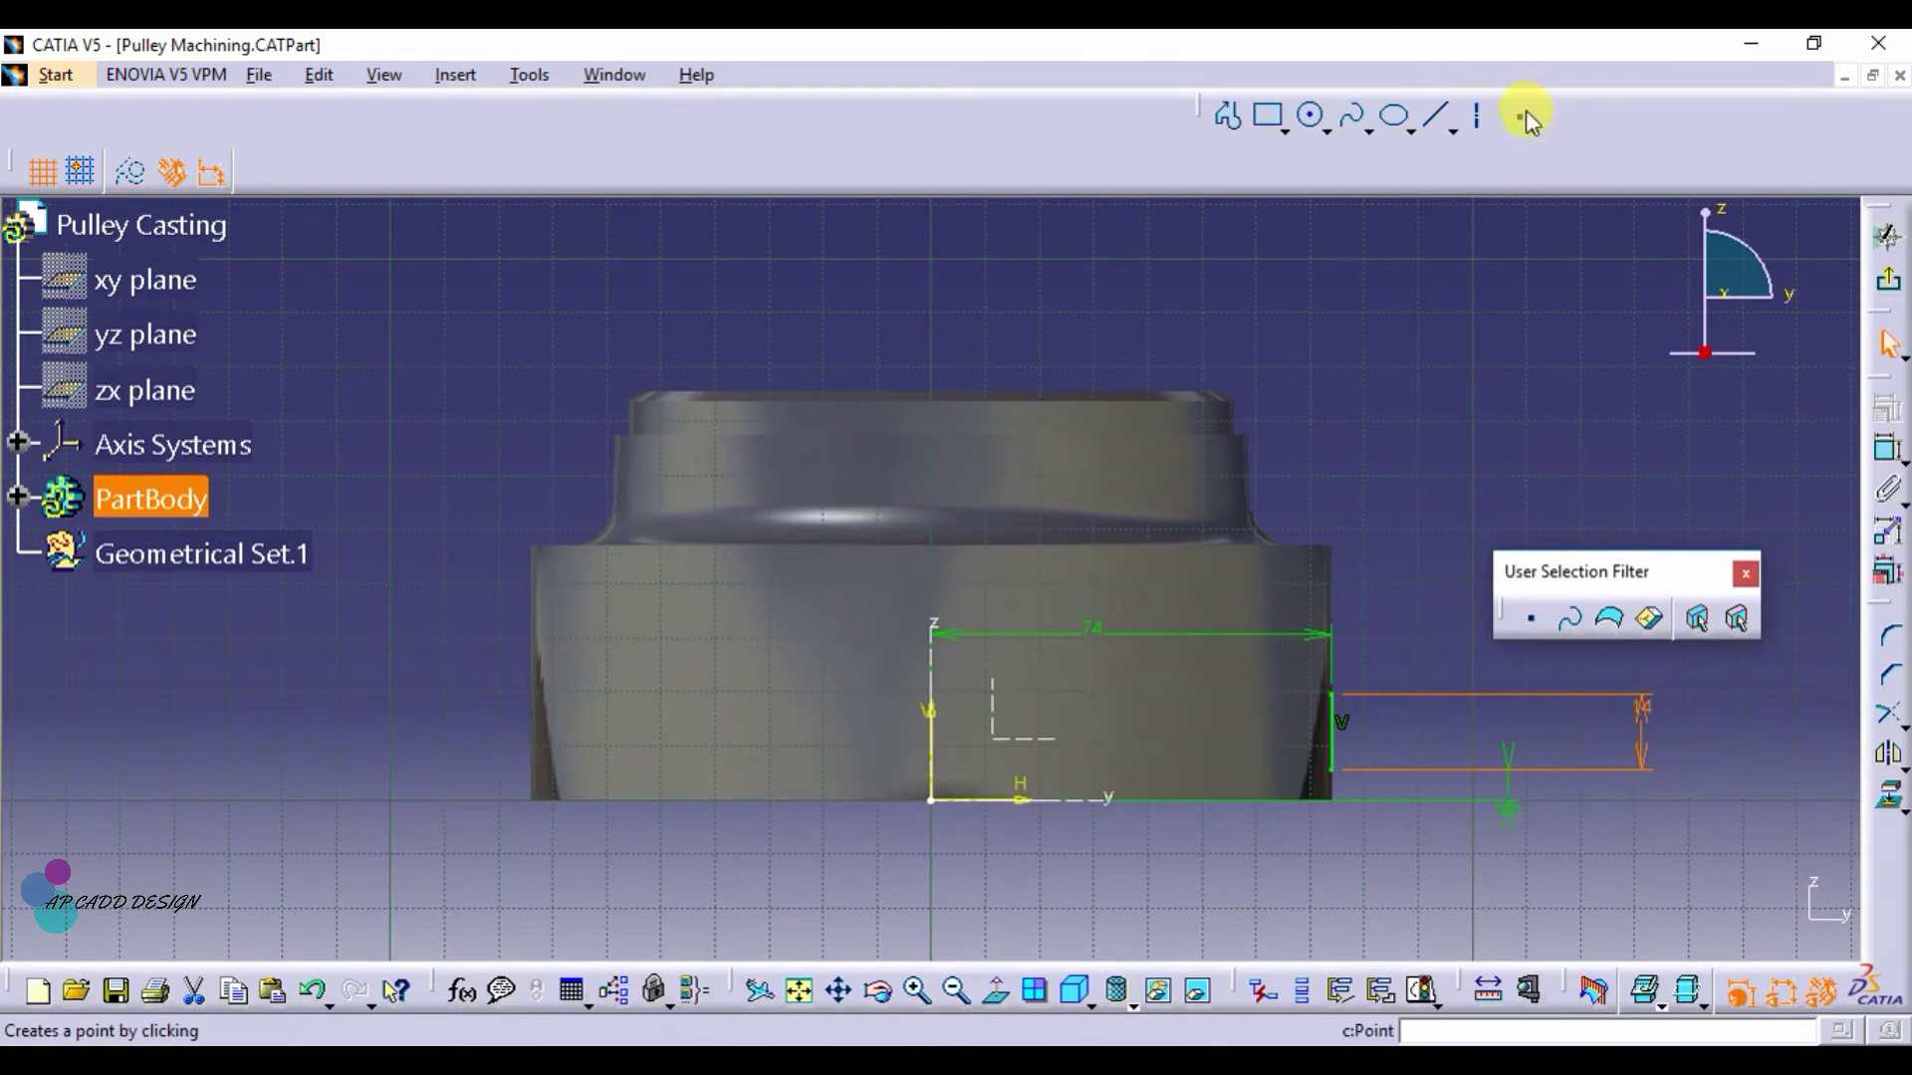
# Draw a closed triangular V-profile from the line's ends to an inner tip
pyautogui.click(1224, 115)
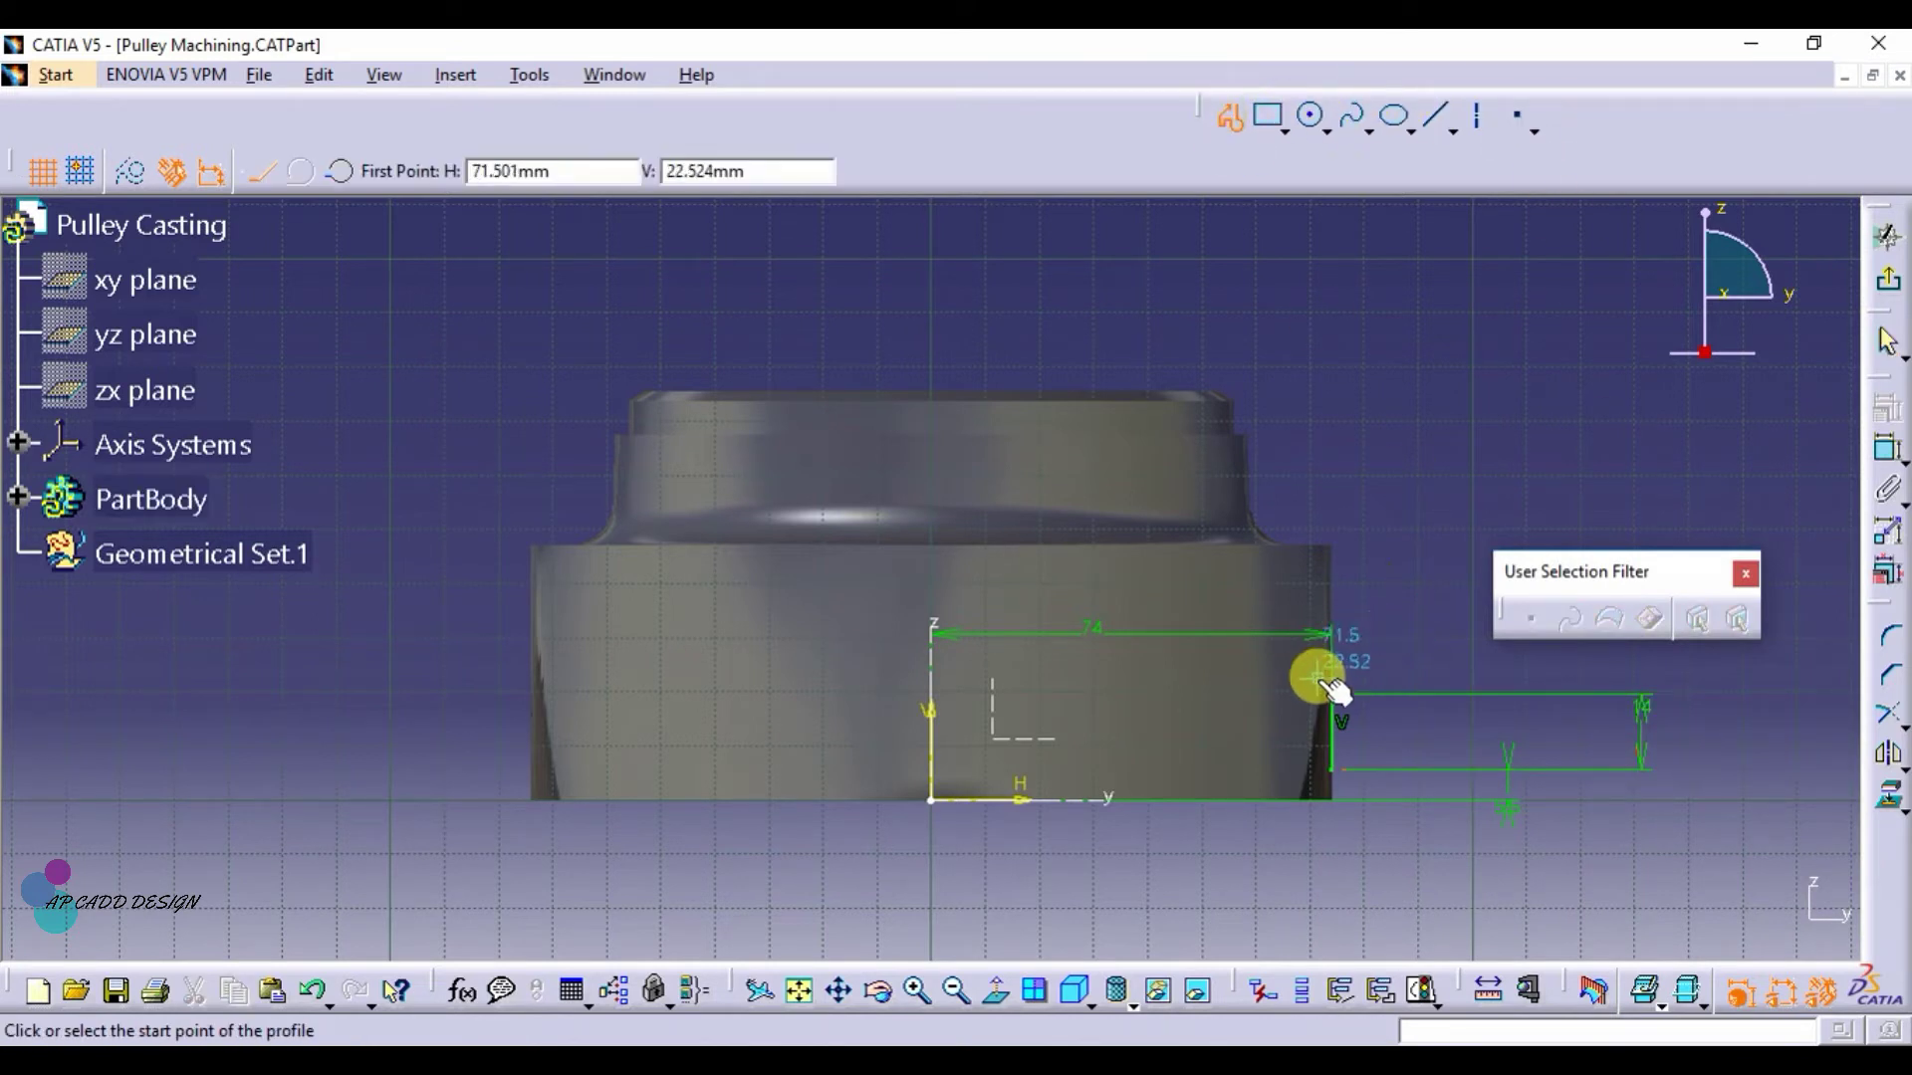
pyautogui.click(1334, 694)
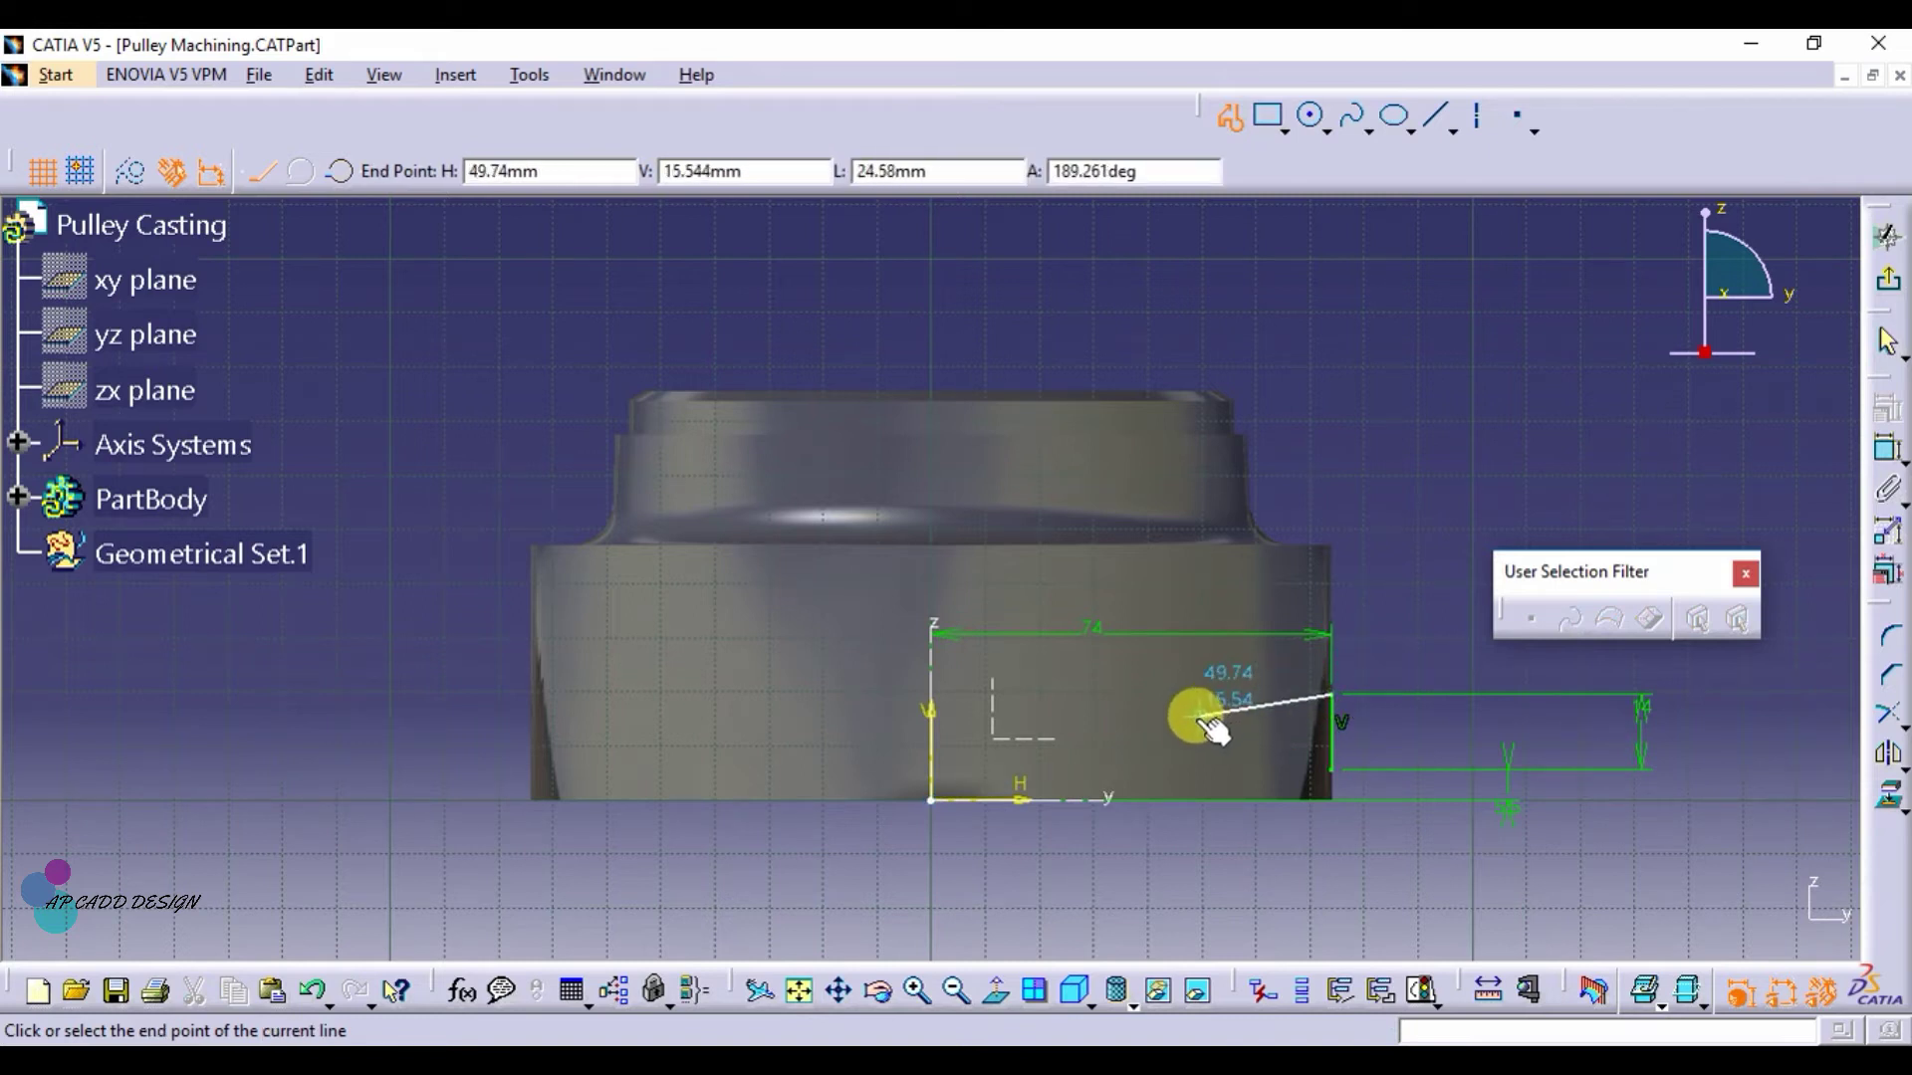
pyautogui.click(1195, 718)
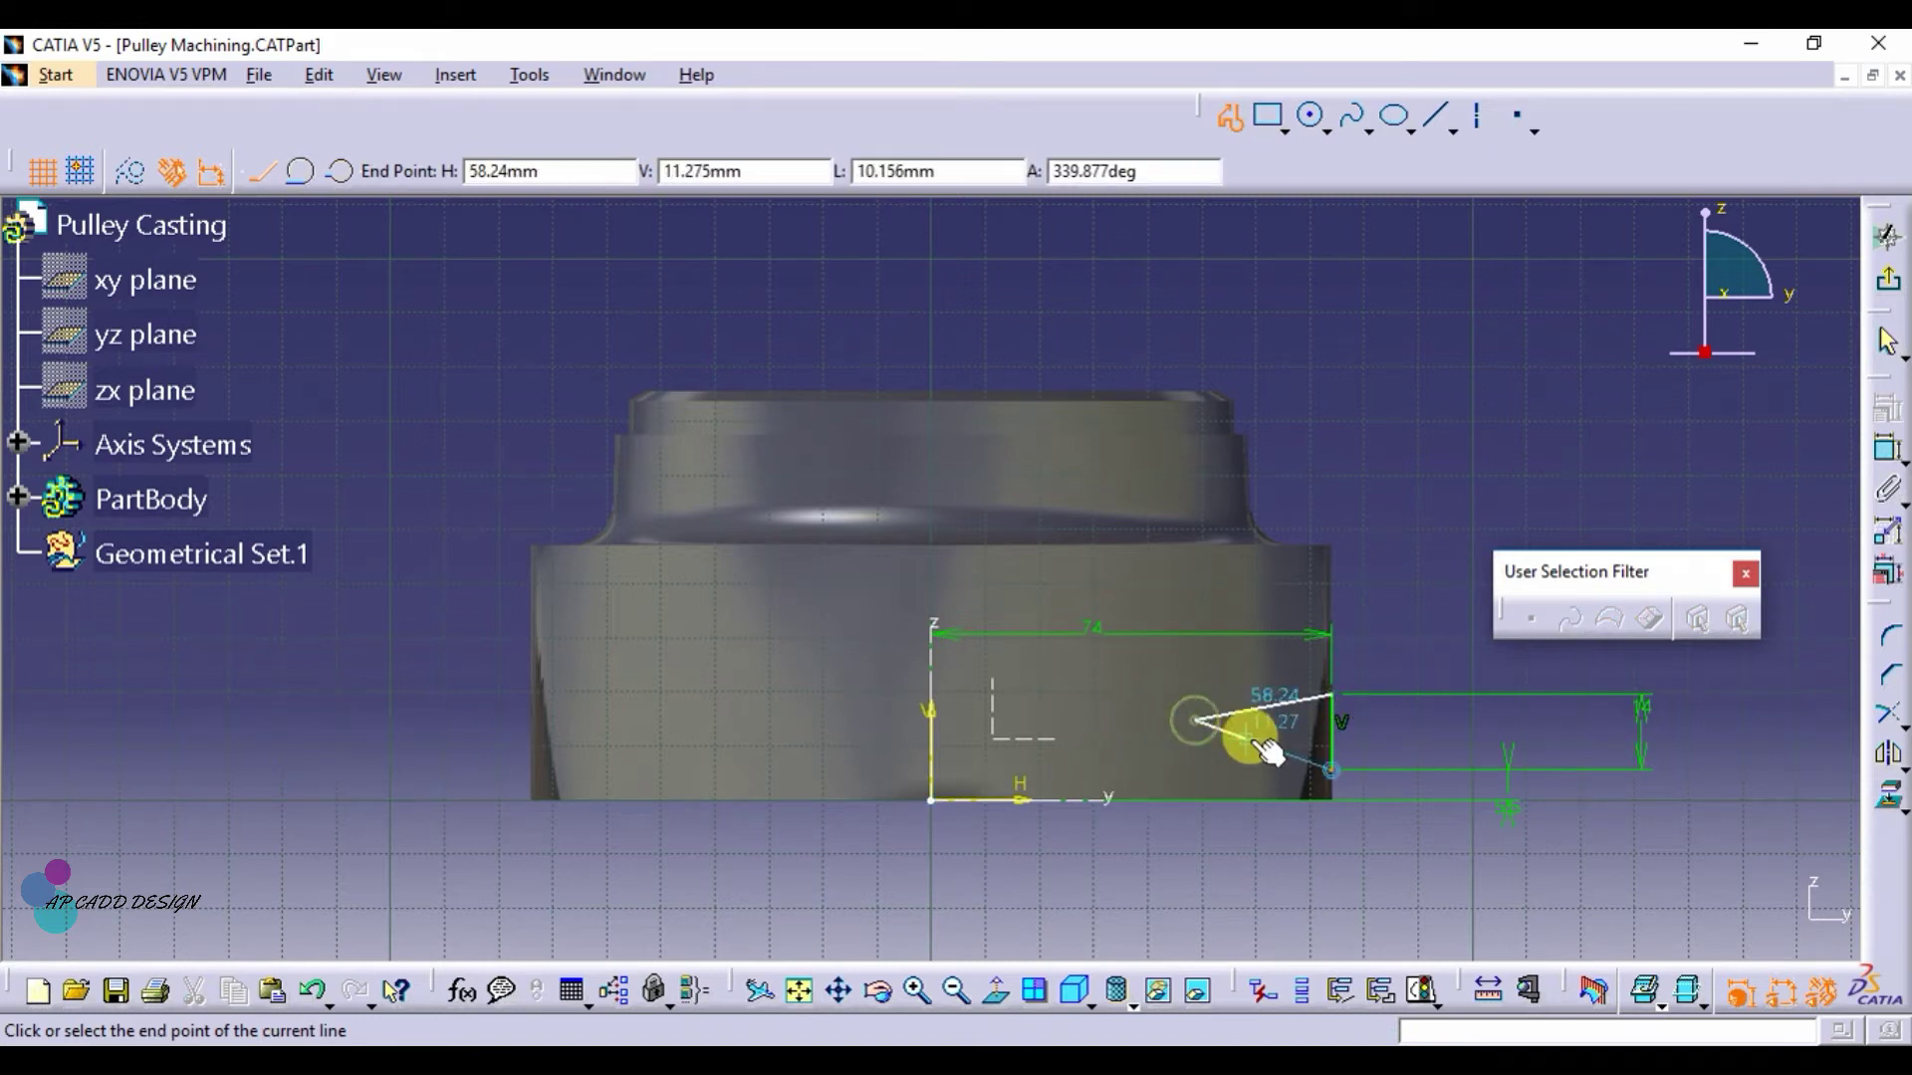
pyautogui.click(1334, 768)
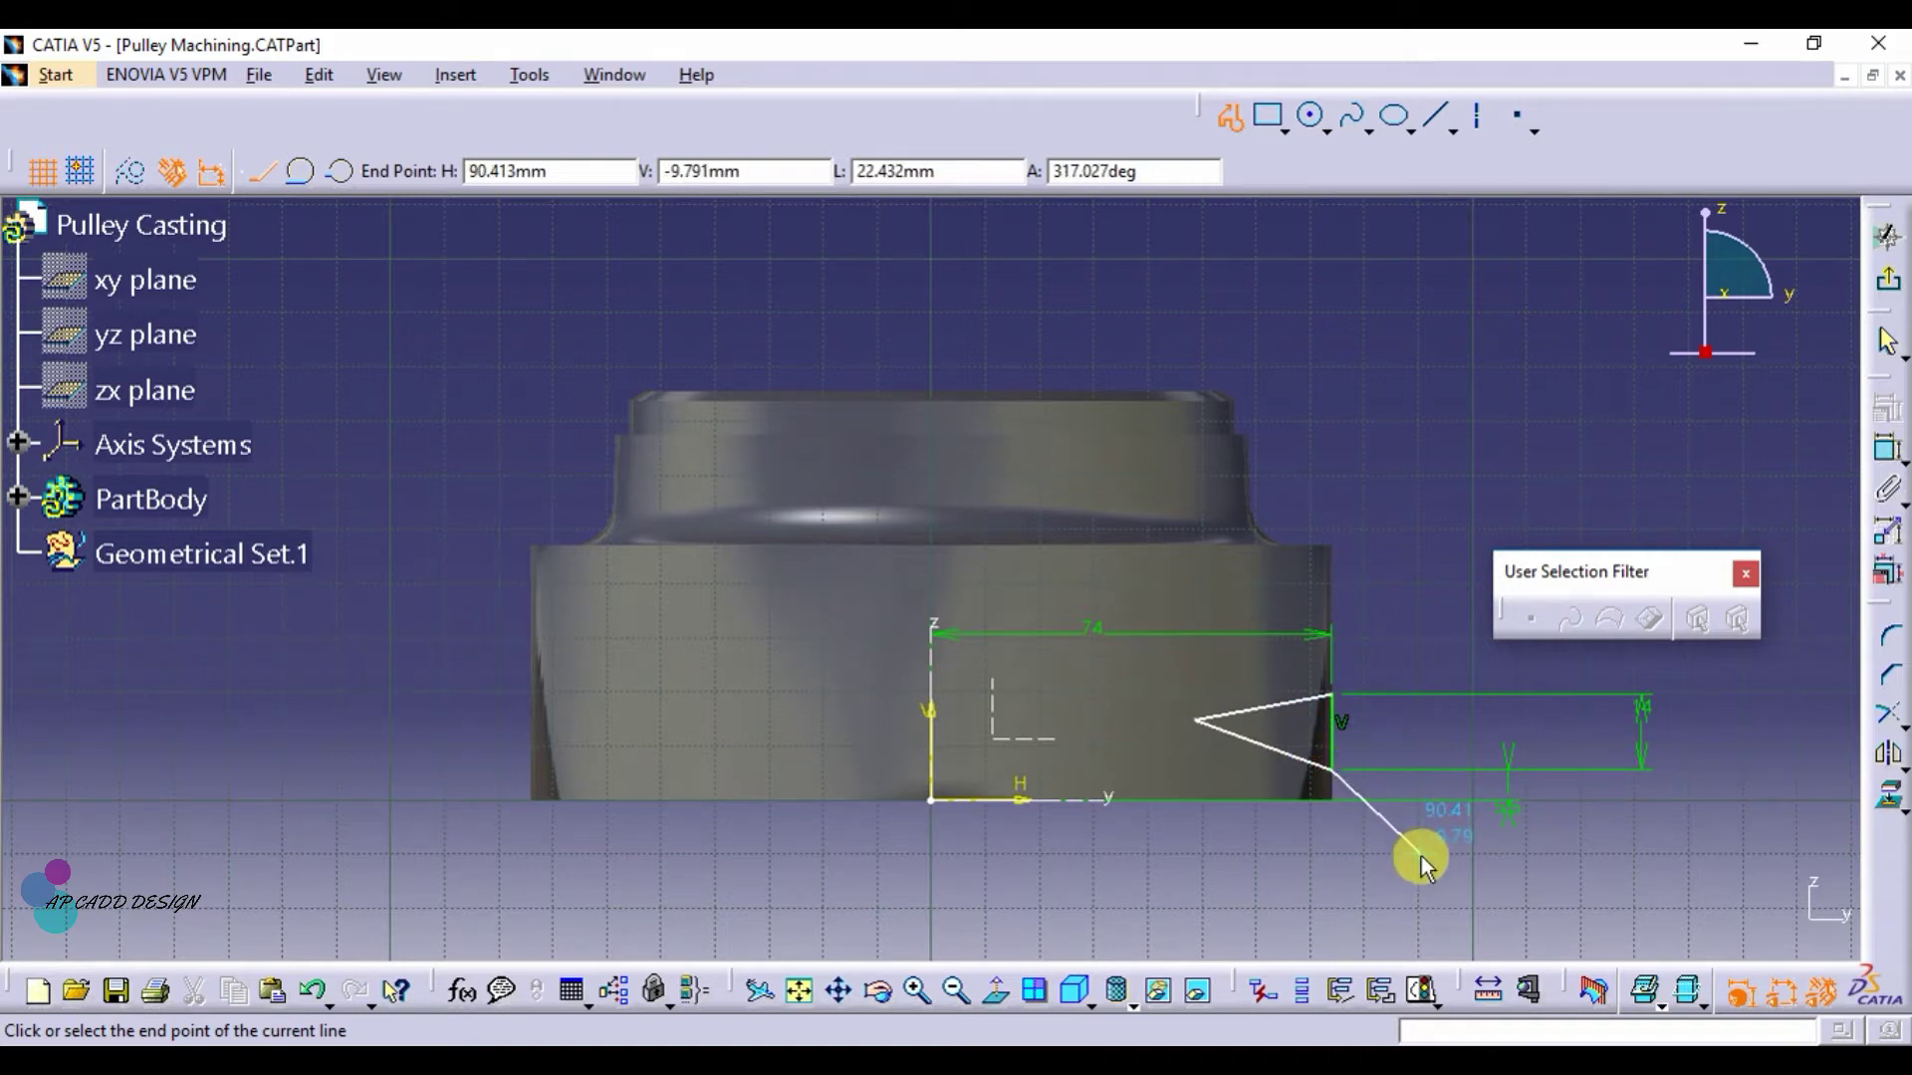
pyautogui.press('Escape')
pyautogui.click(1529, 410)
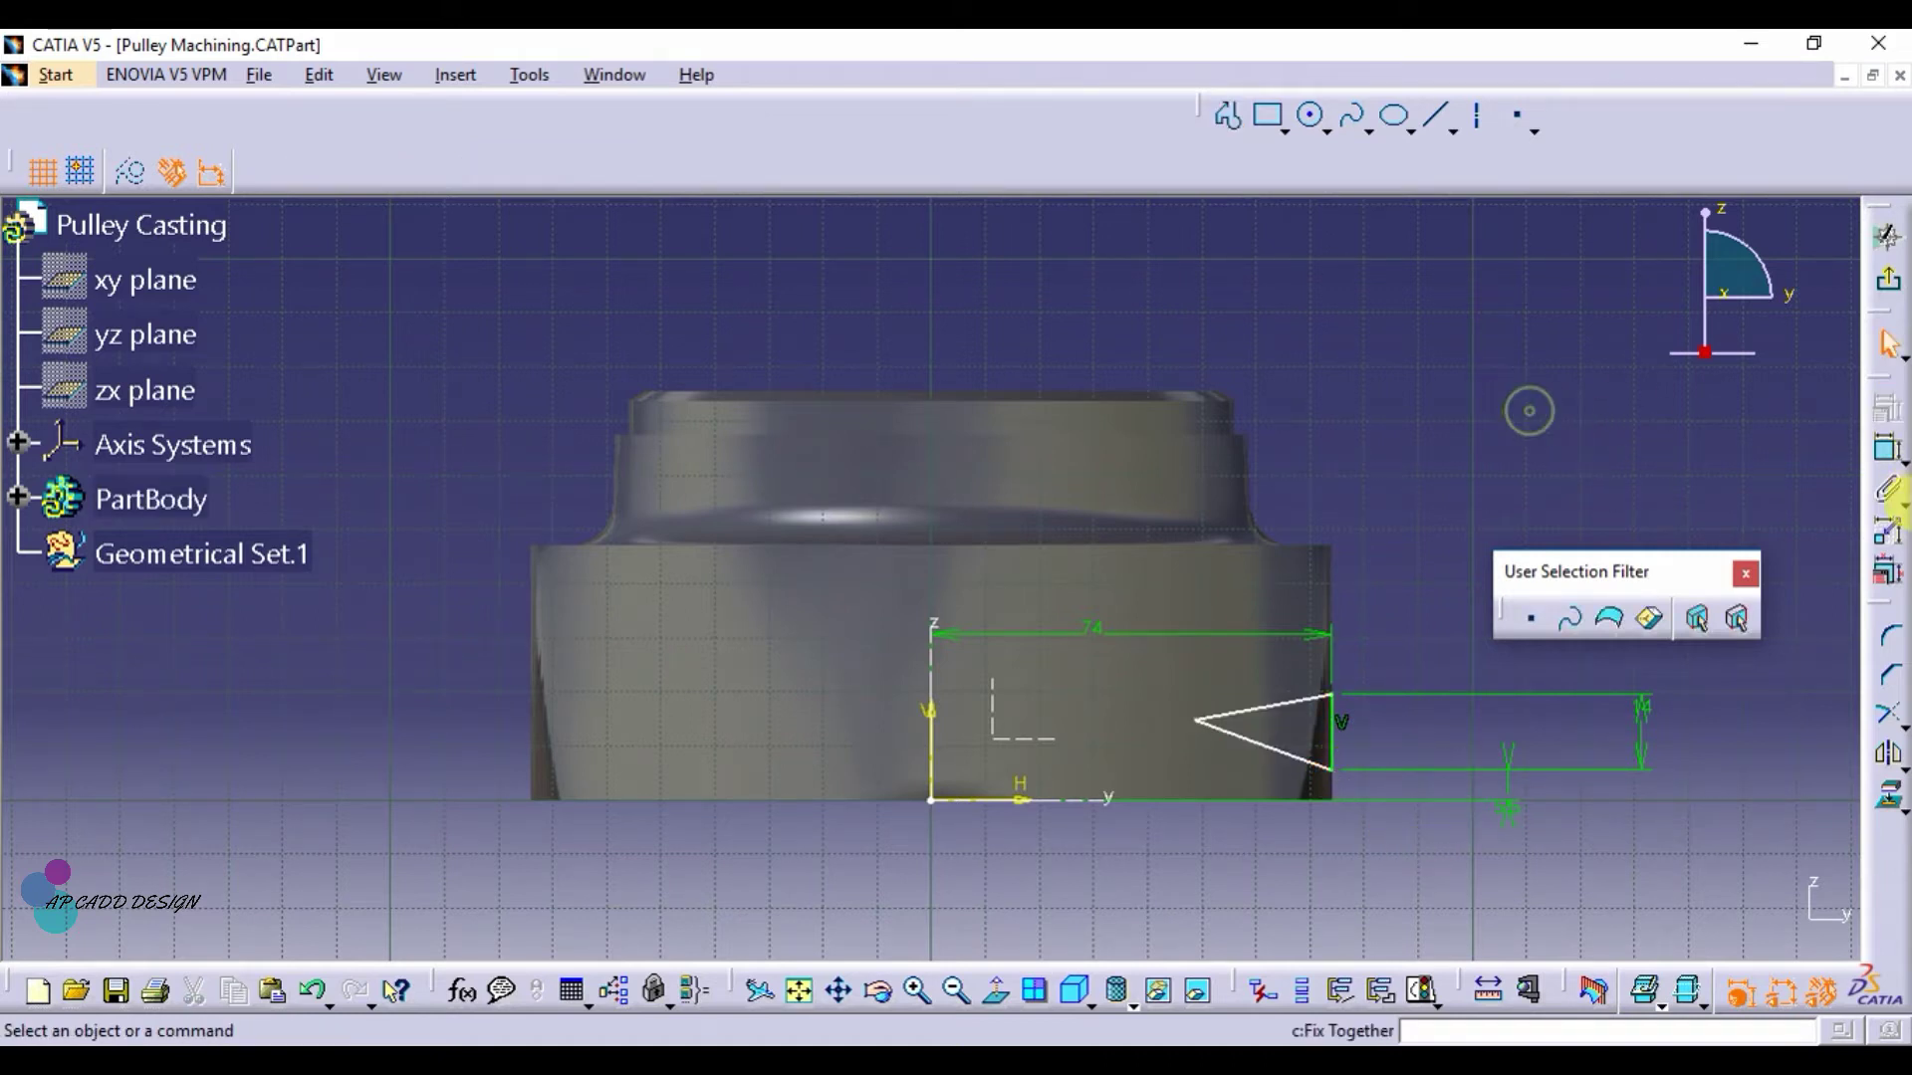
pyautogui.click(1889, 453)
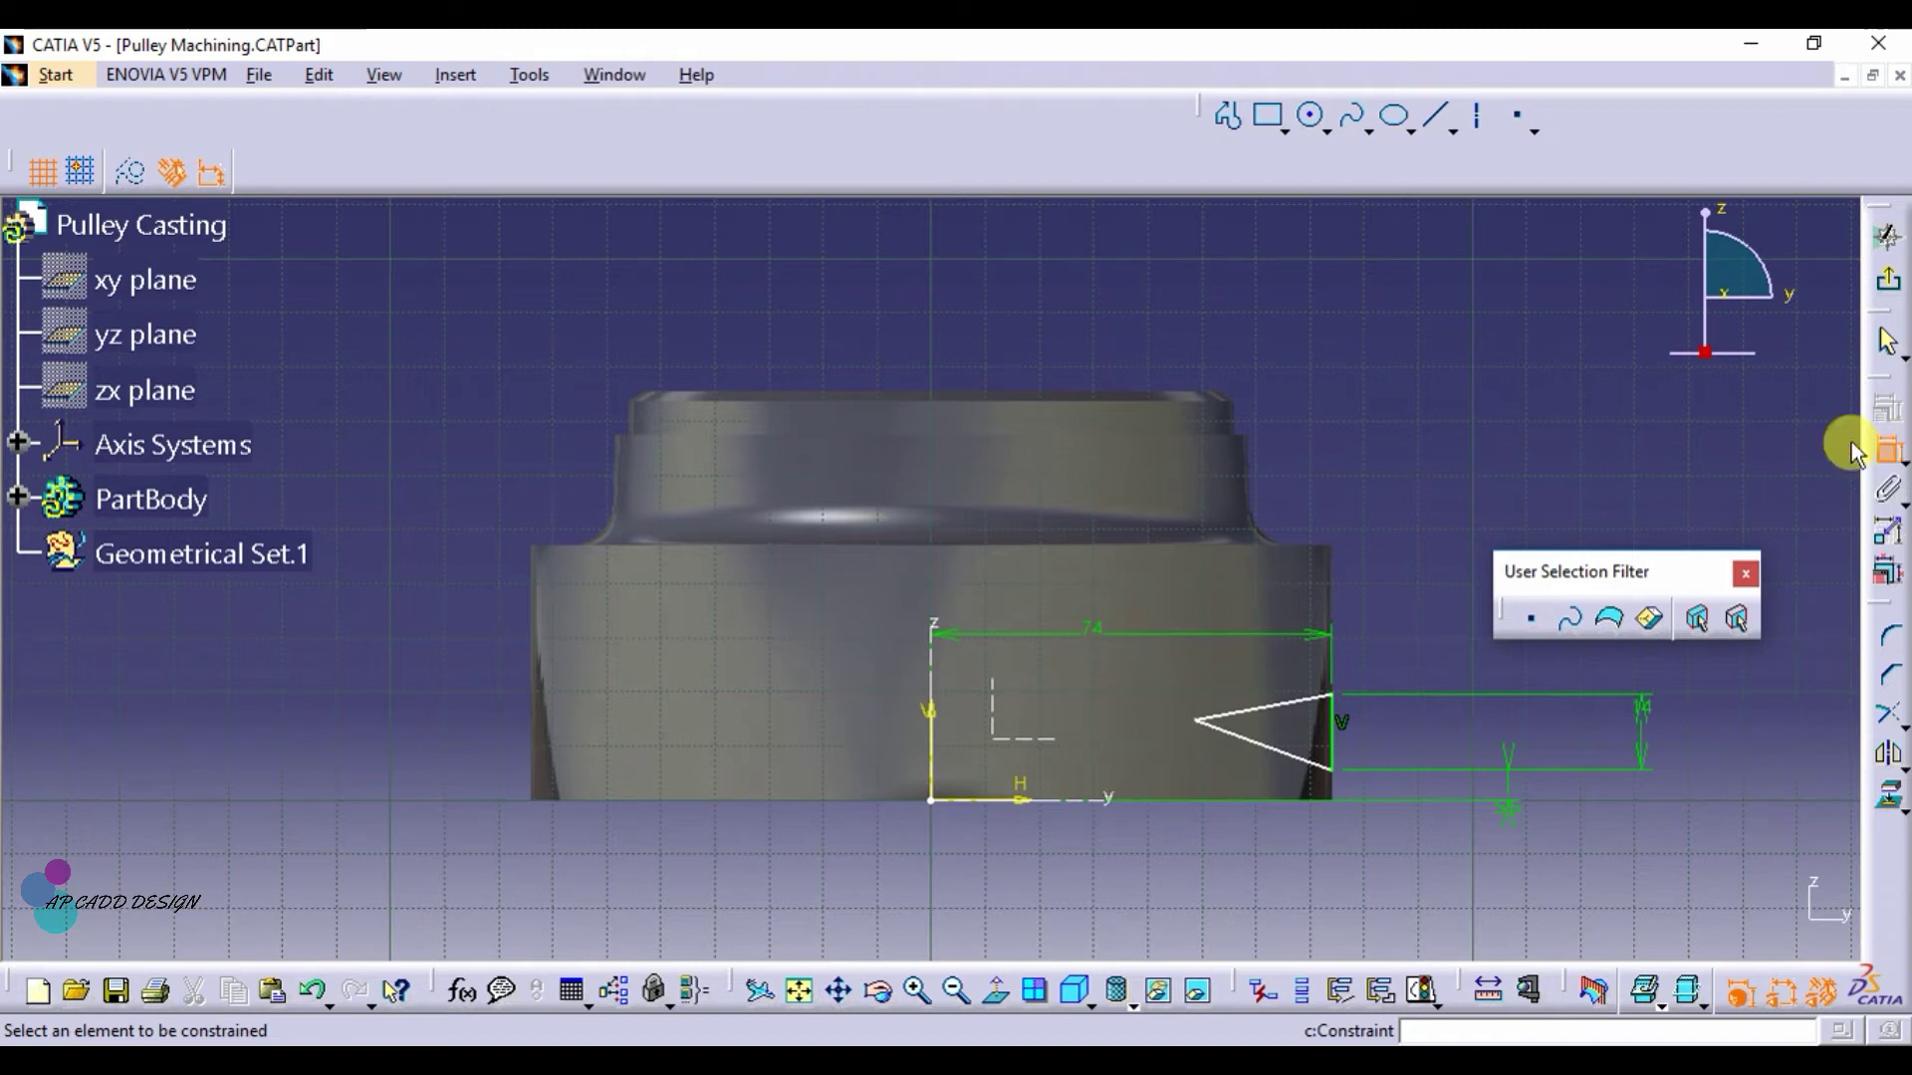
# Set the lower groove flank at 17° to the part's top edge
pyautogui.click(1272, 754)
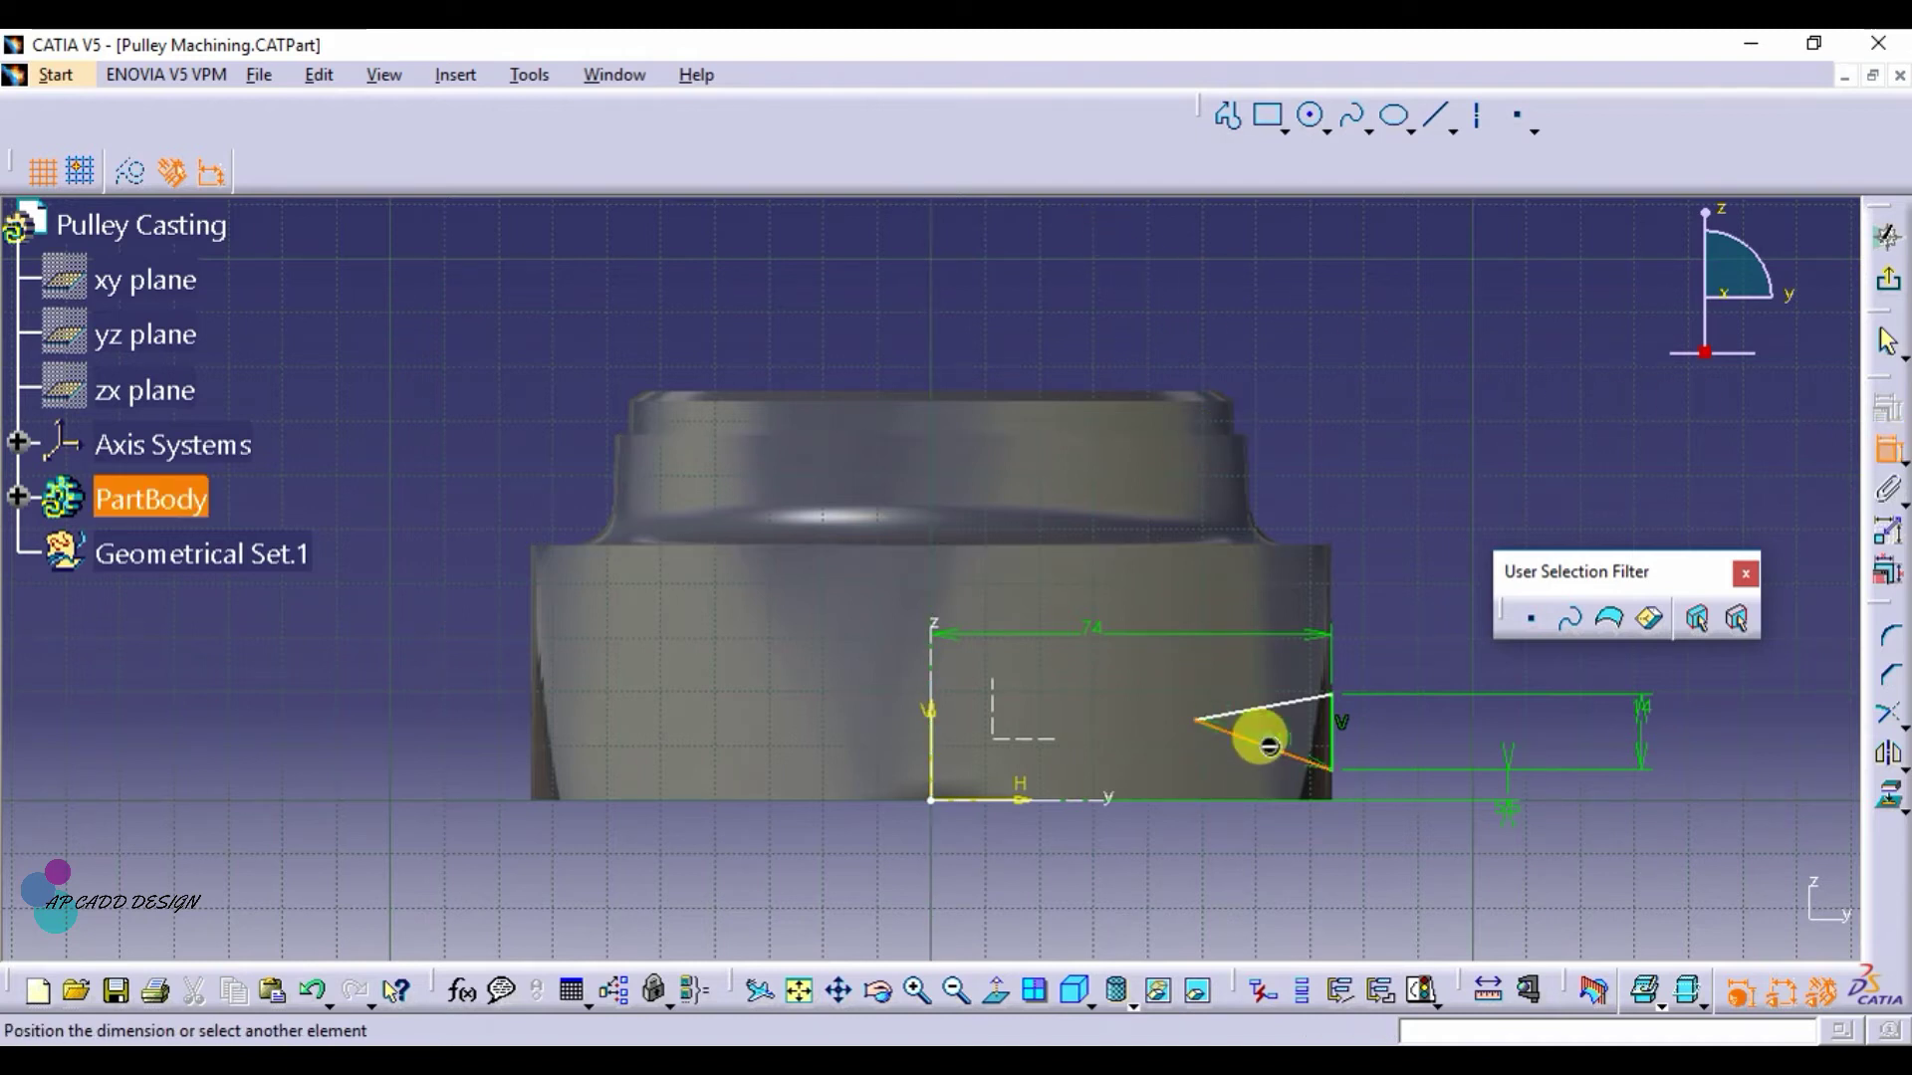
pyautogui.click(1089, 392)
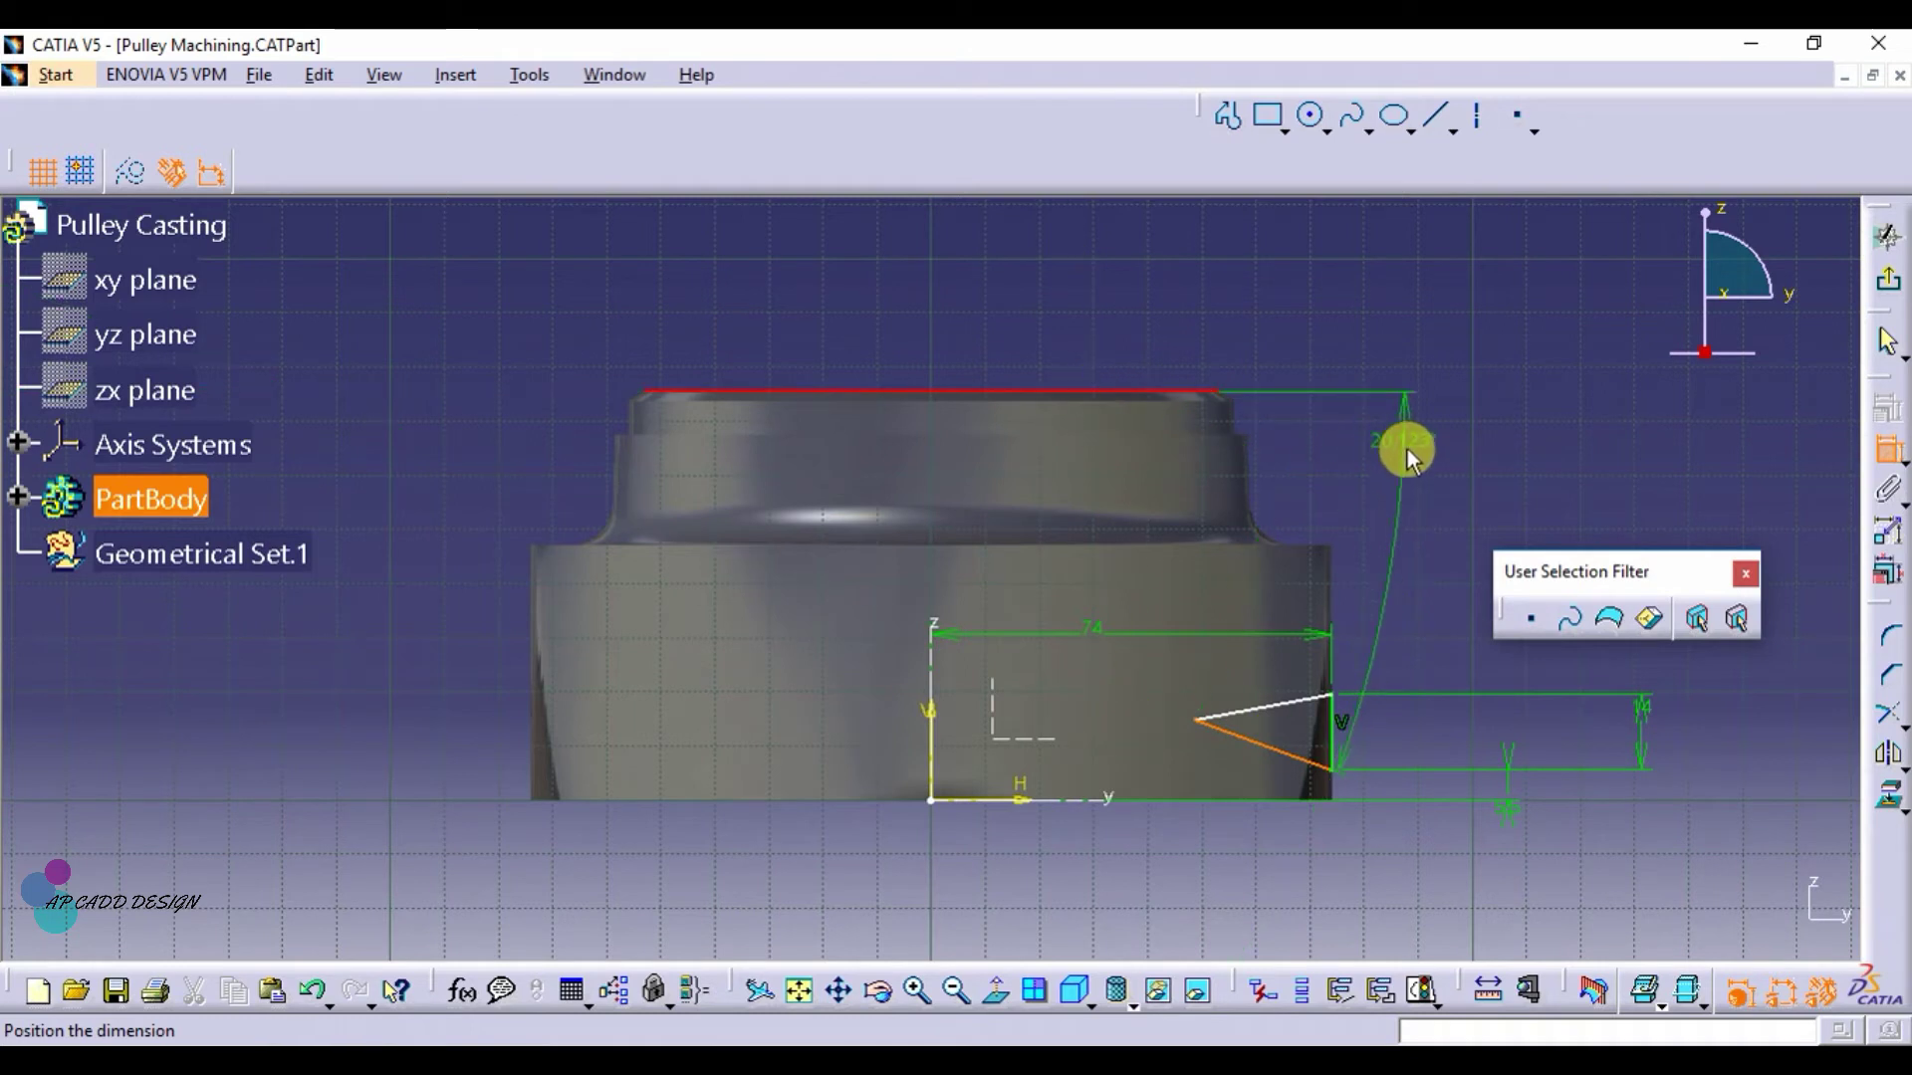
pyautogui.click(1430, 466)
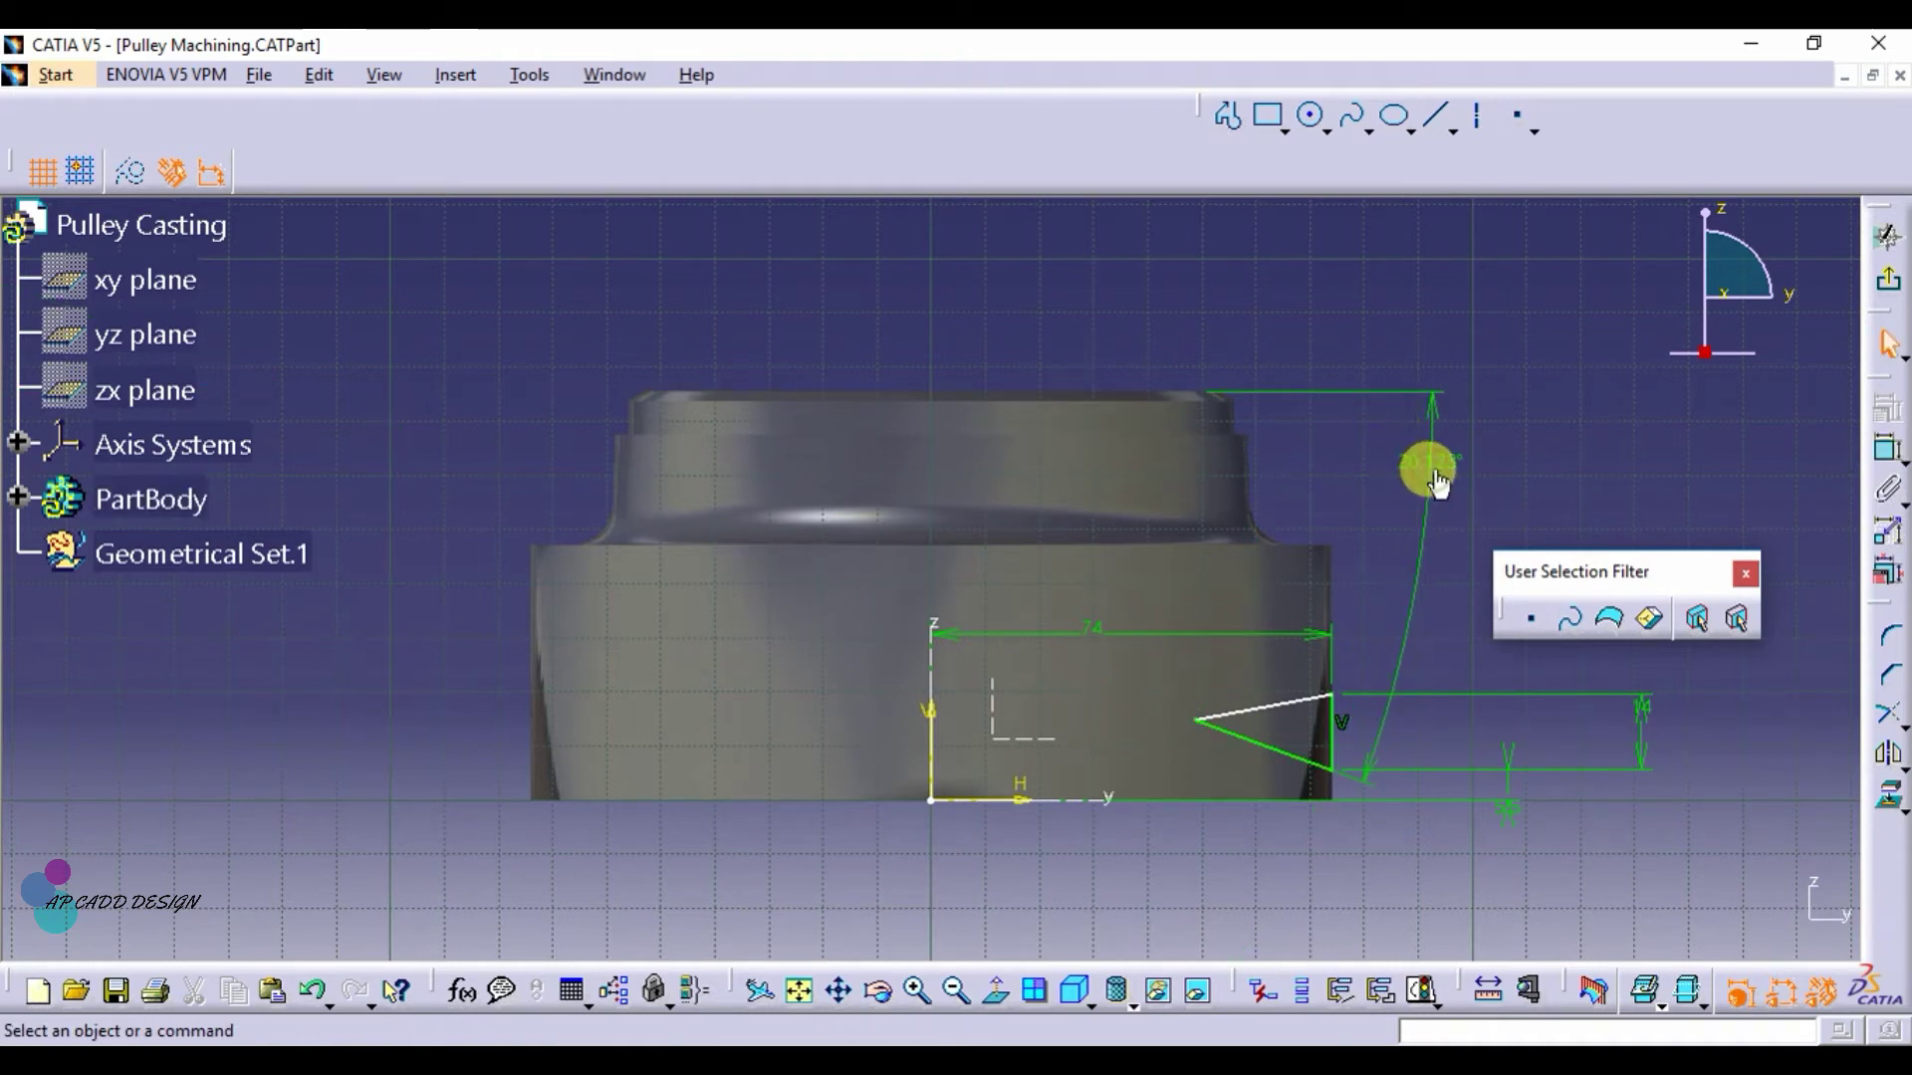
pyautogui.doubleClick(1437, 467)
pyautogui.write('17')
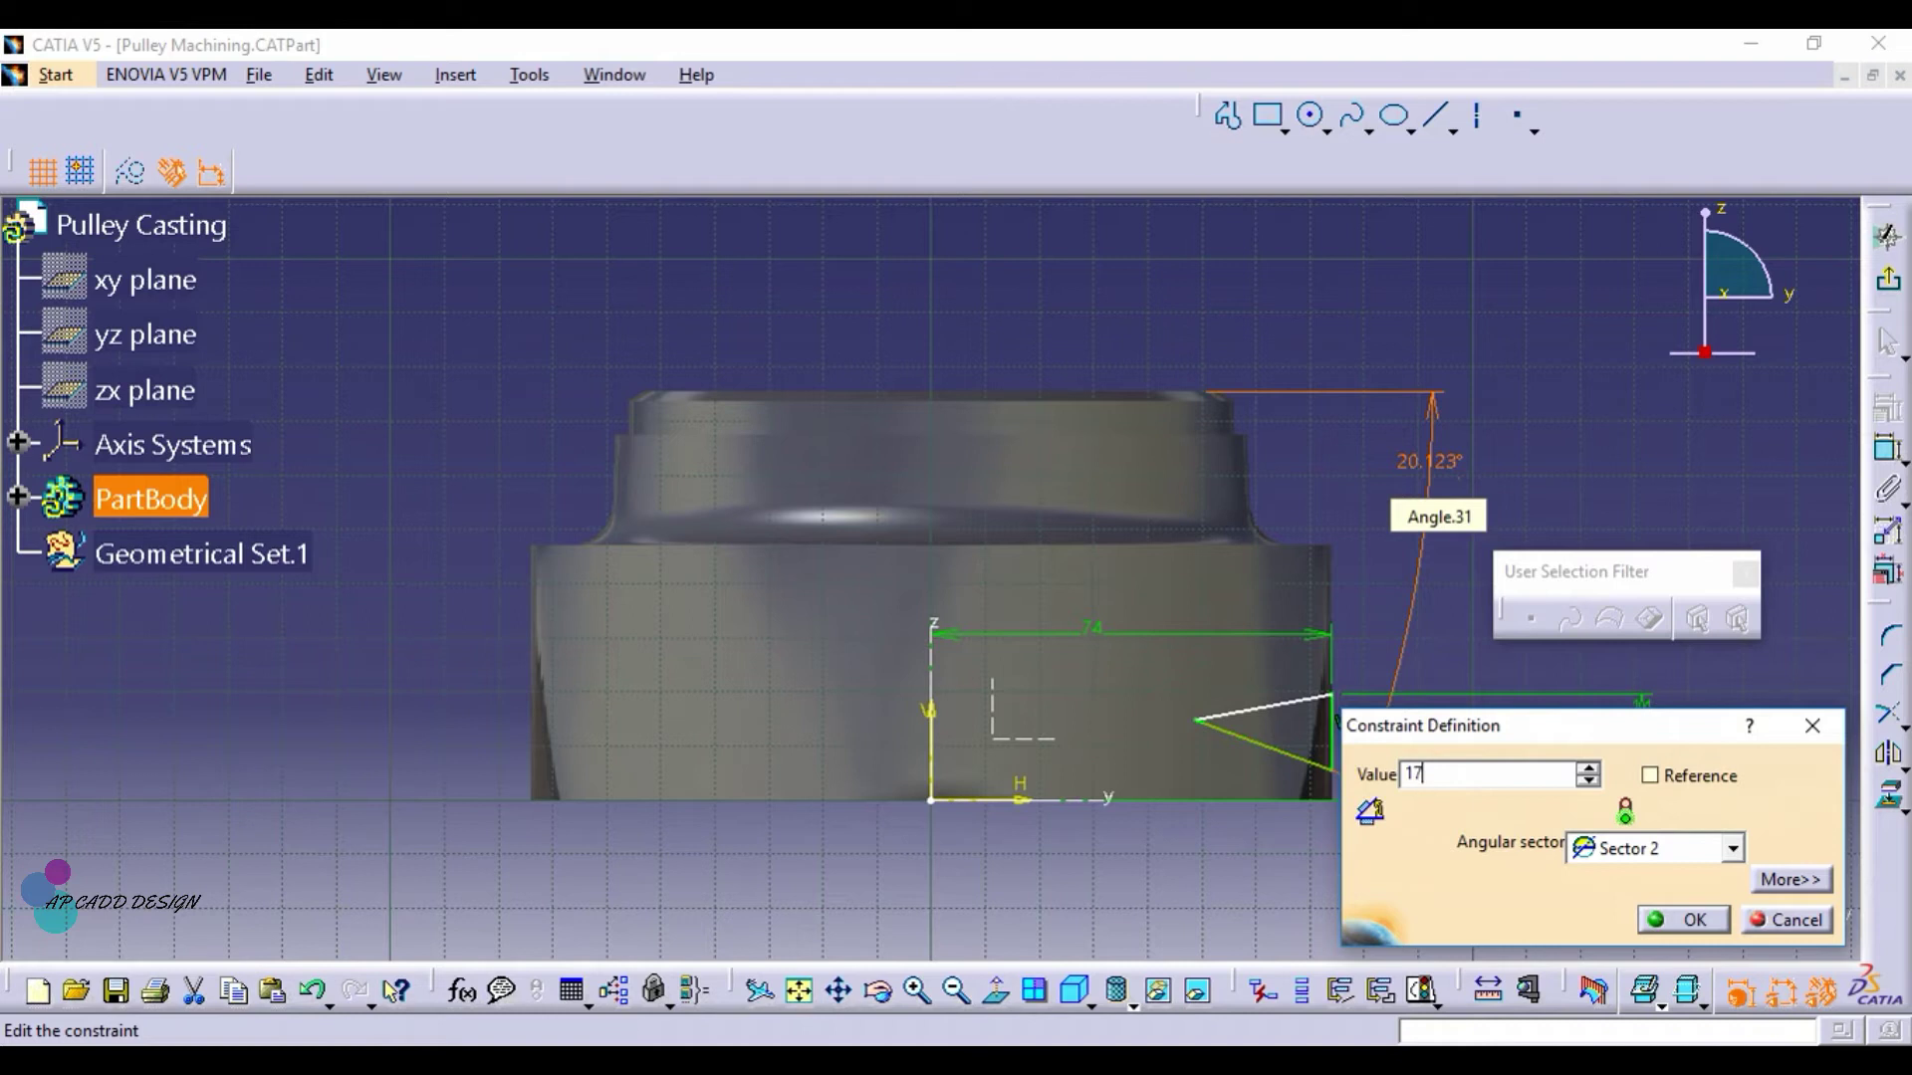
pyautogui.press('Return')
# Set the V-profile's included angle between its slanted sides to 34°
pyautogui.click(1887, 463)
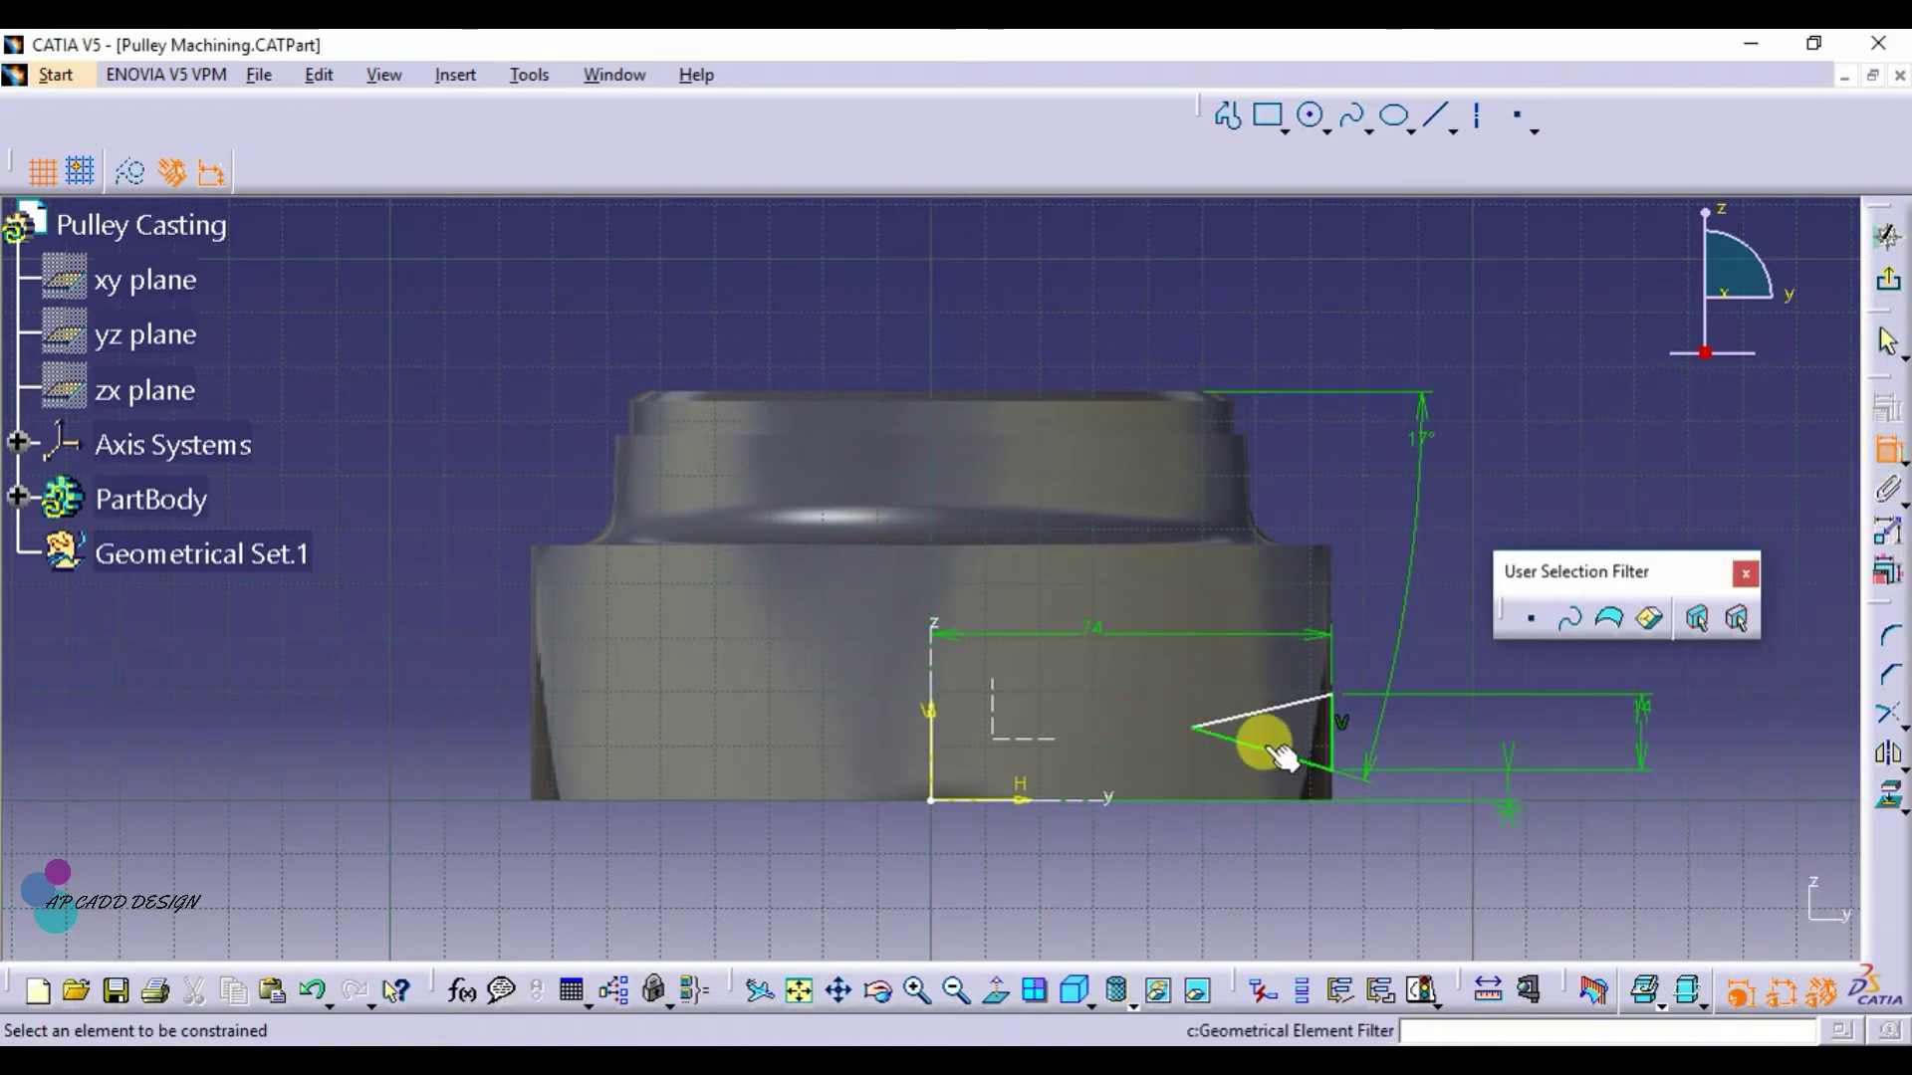
pyautogui.click(1262, 707)
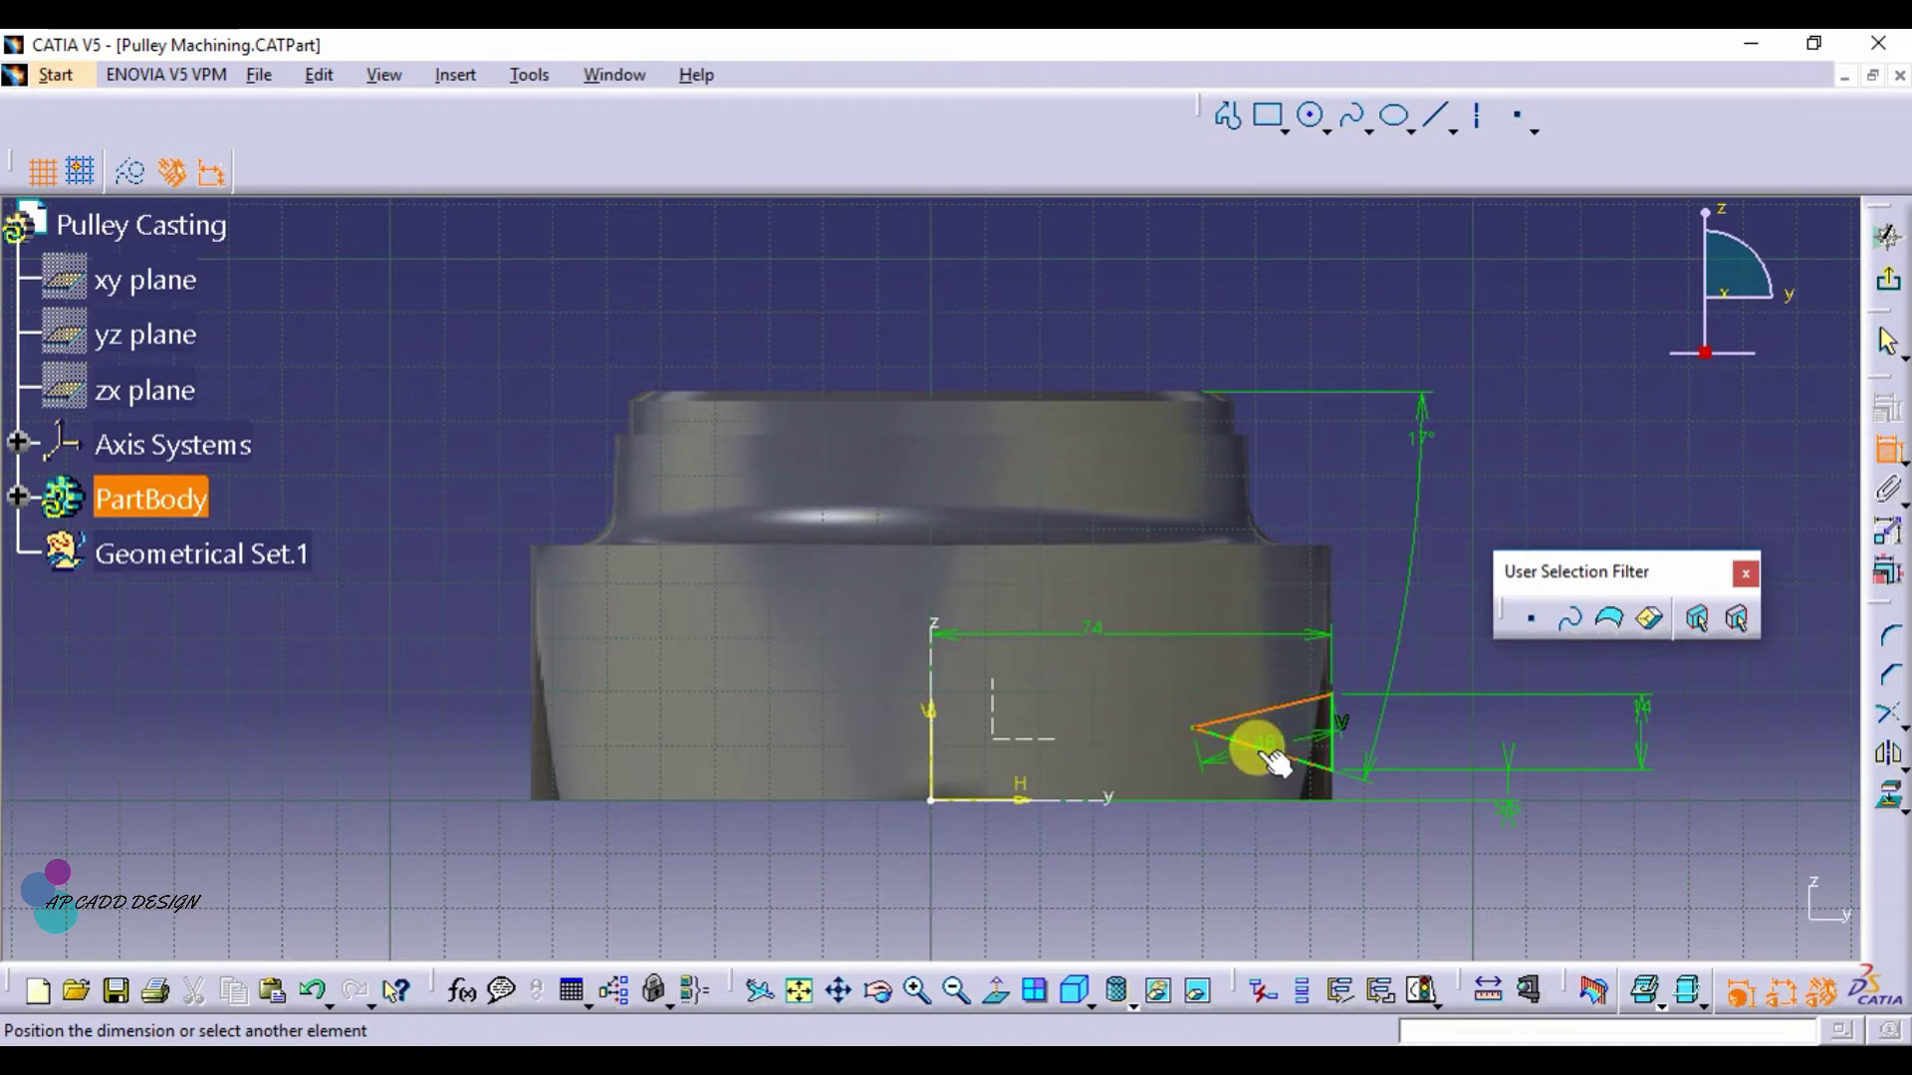
pyautogui.click(1790, 729)
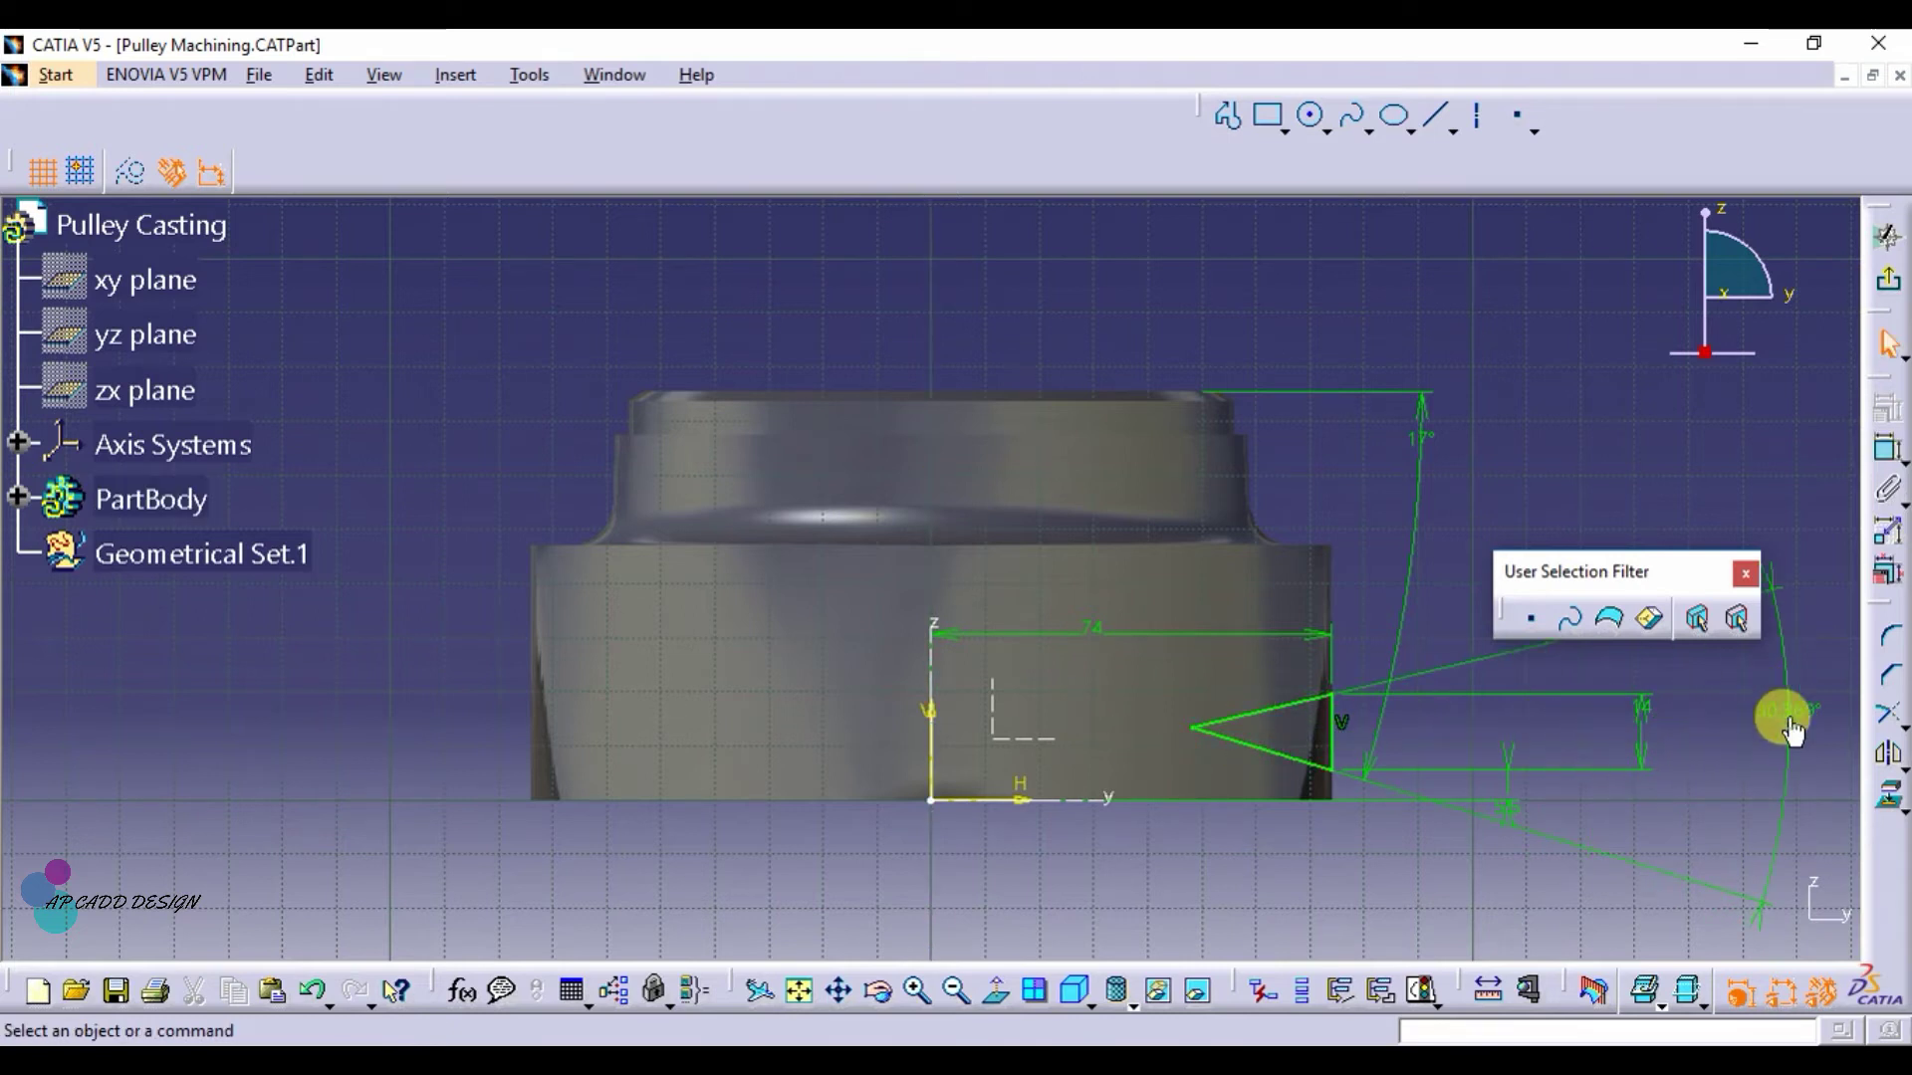
pyautogui.doubleClick(1790, 729)
pyautogui.write('34')
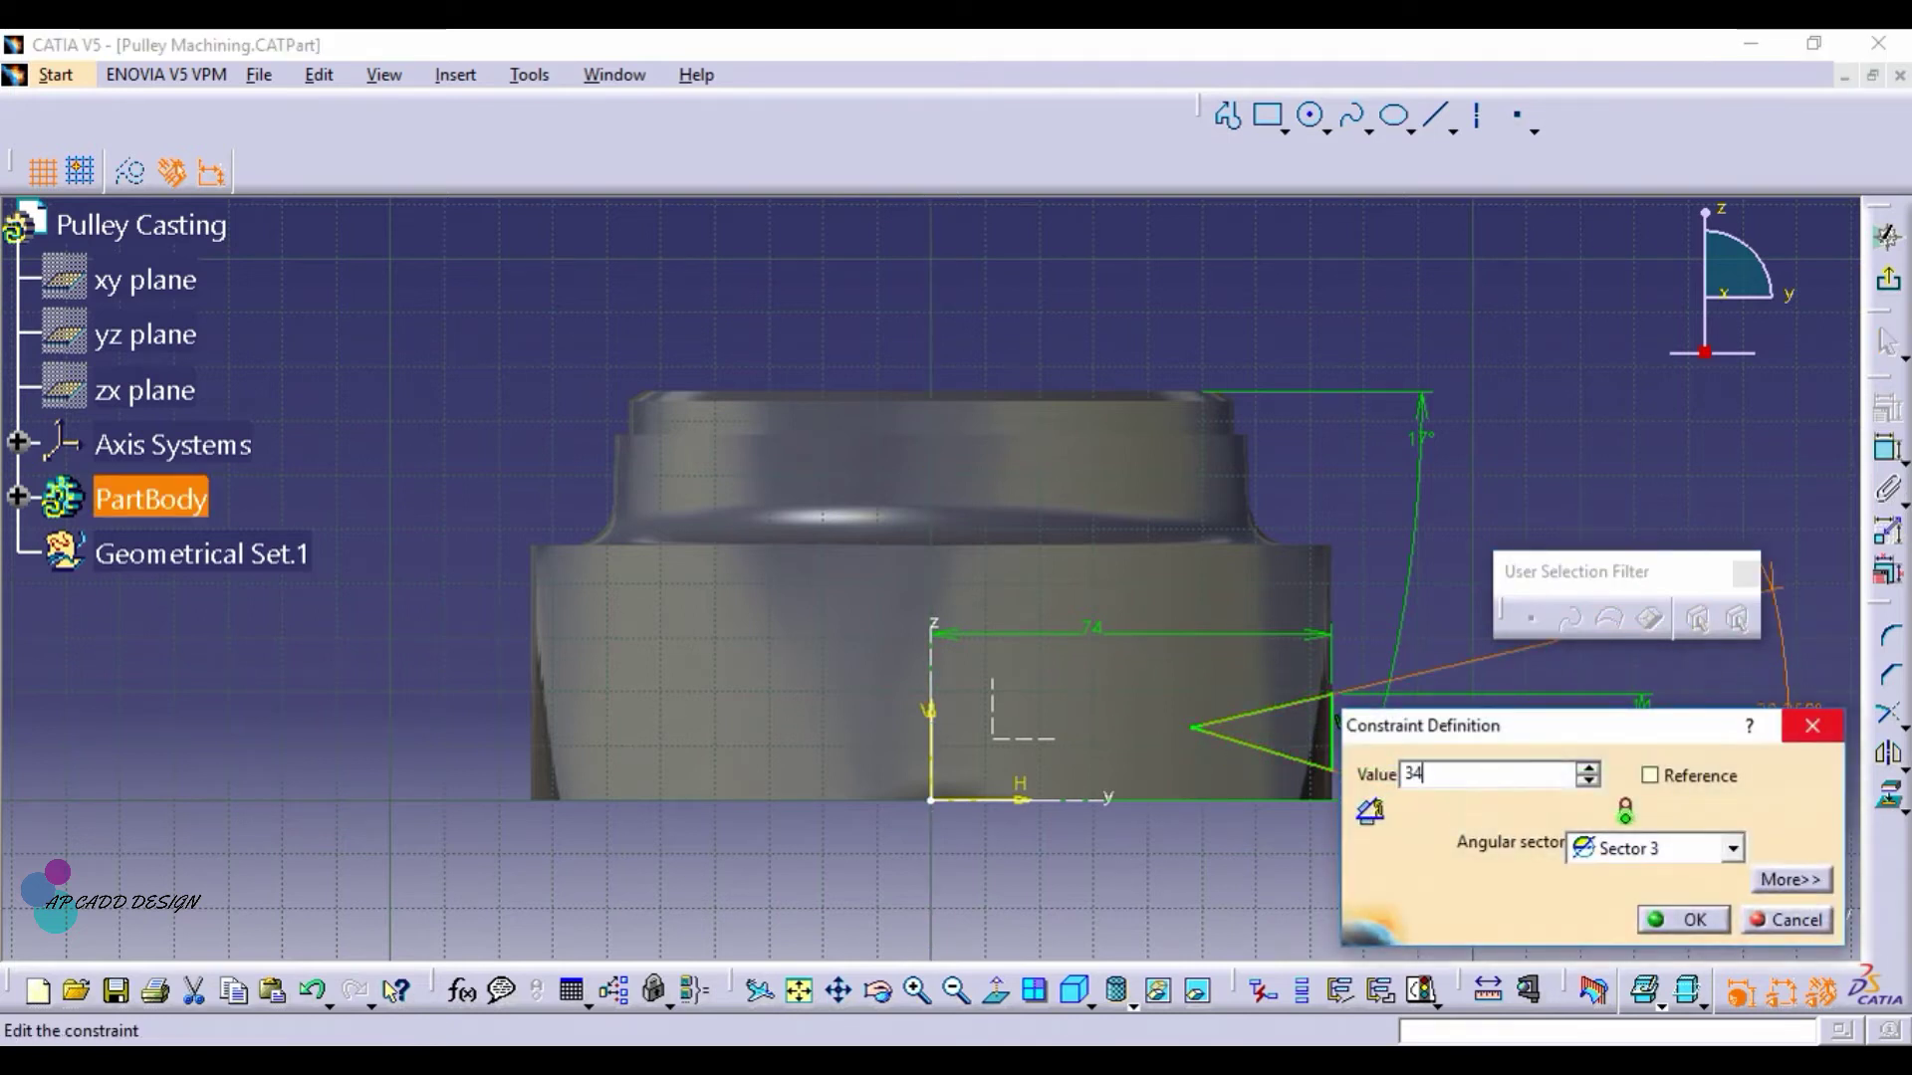
pyautogui.press('Return')
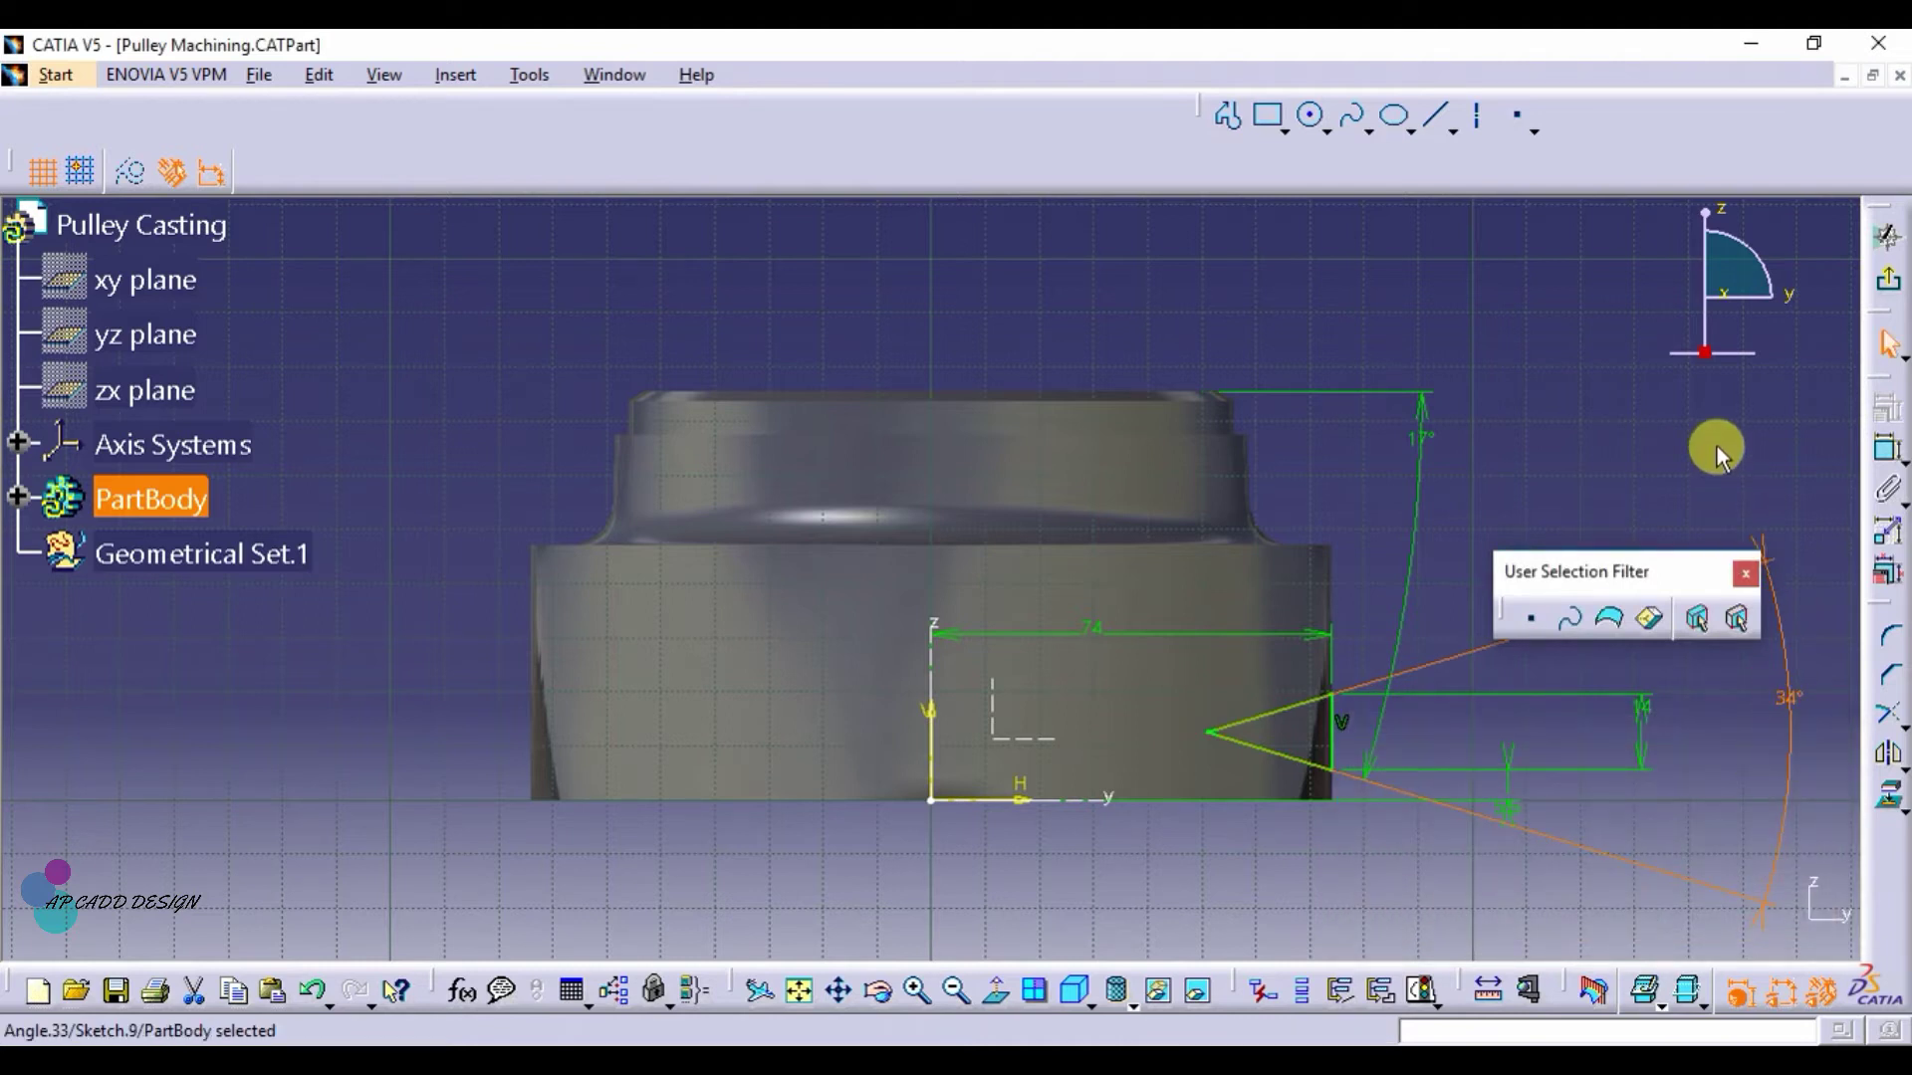
pyautogui.click(1719, 456)
pyautogui.click(1457, 116)
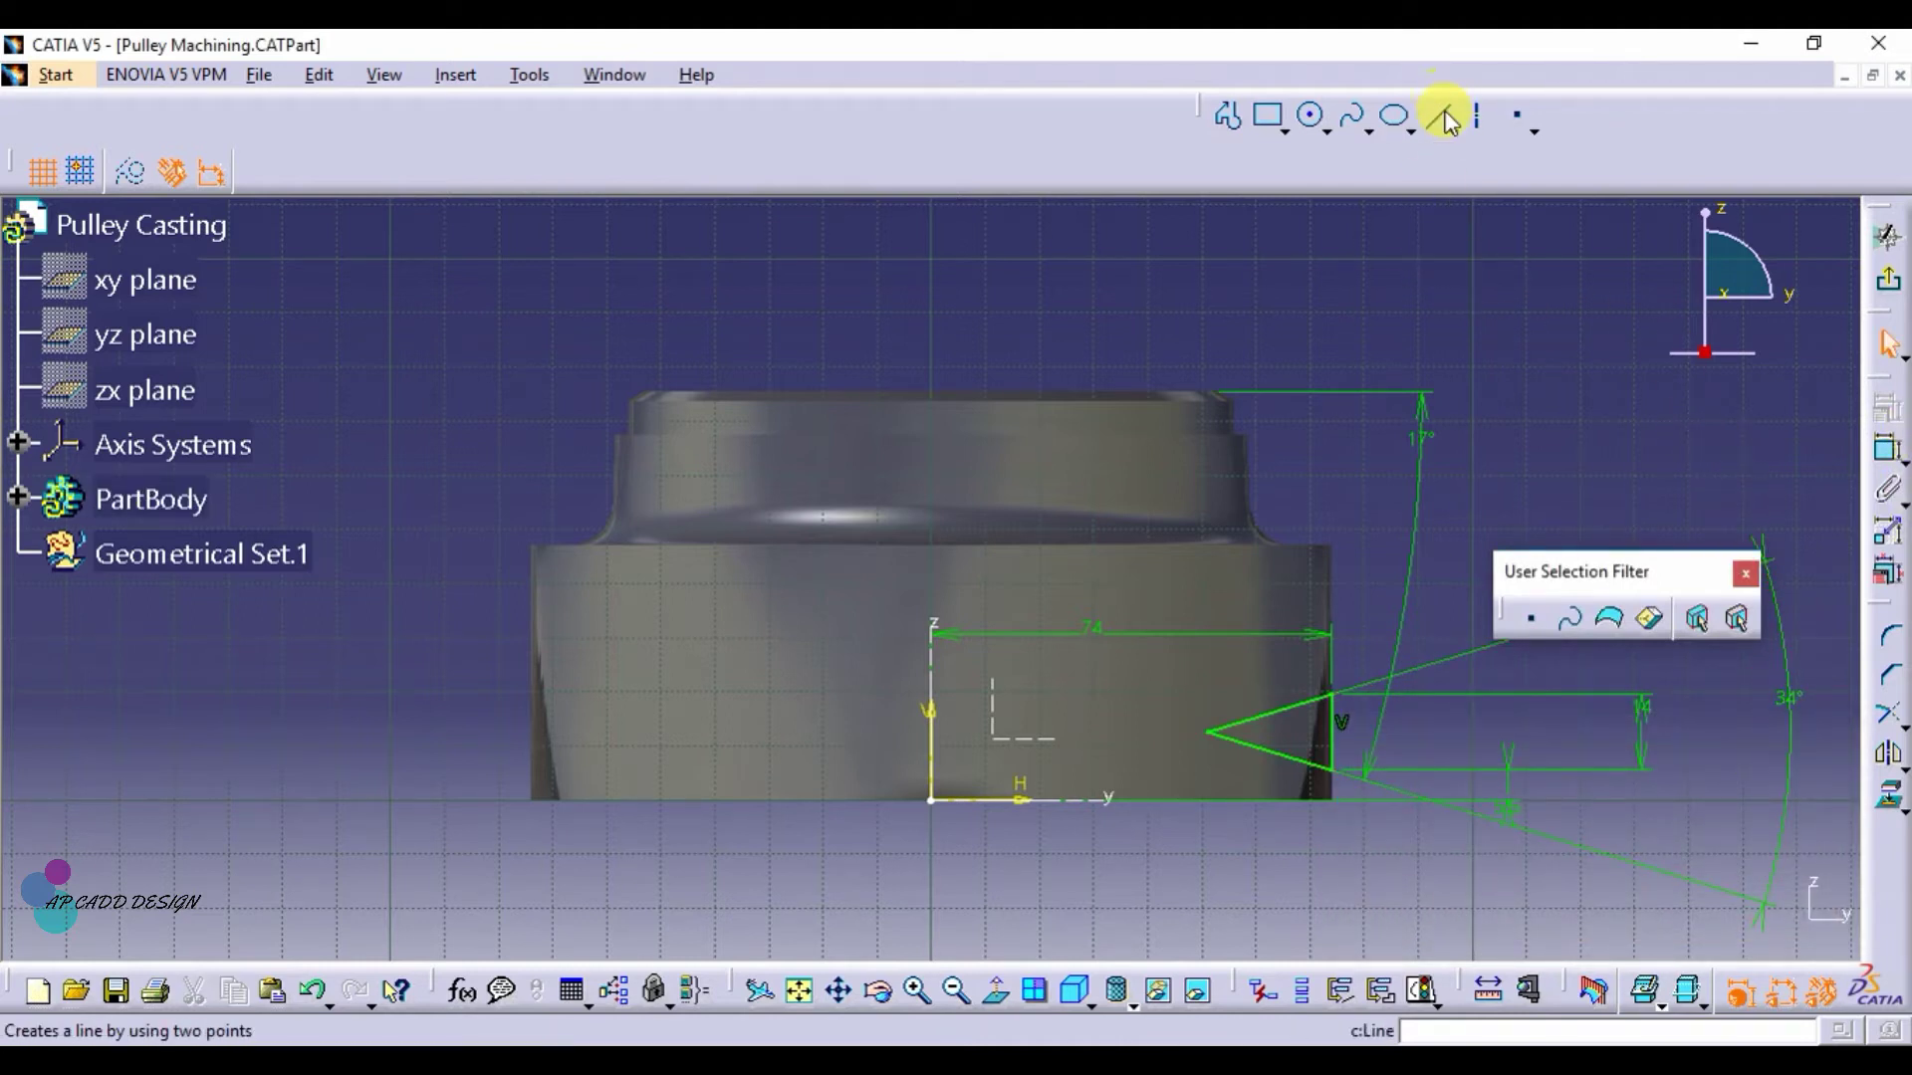
# Draw a short vertical line across the triangle and dimension it 56 mm from the axis
pyautogui.click(1262, 713)
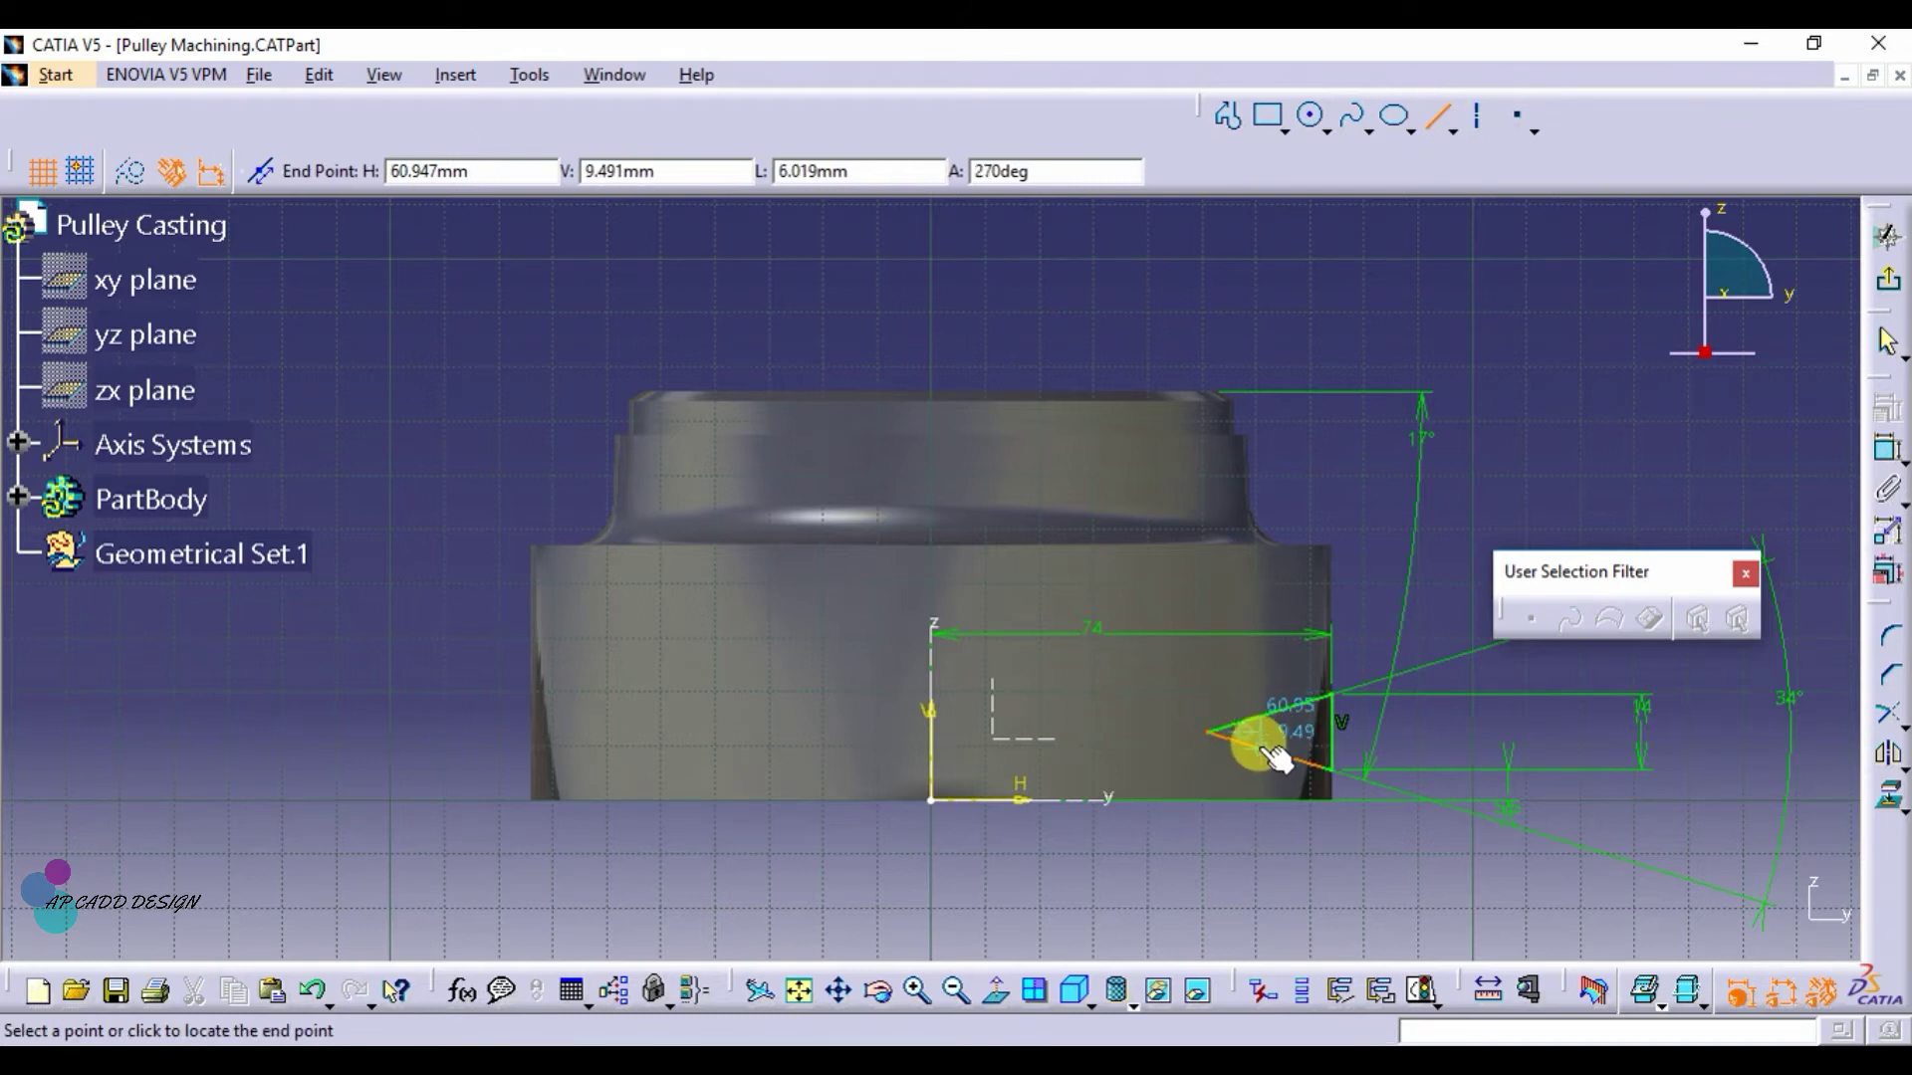
pyautogui.click(1271, 759)
pyautogui.click(1288, 879)
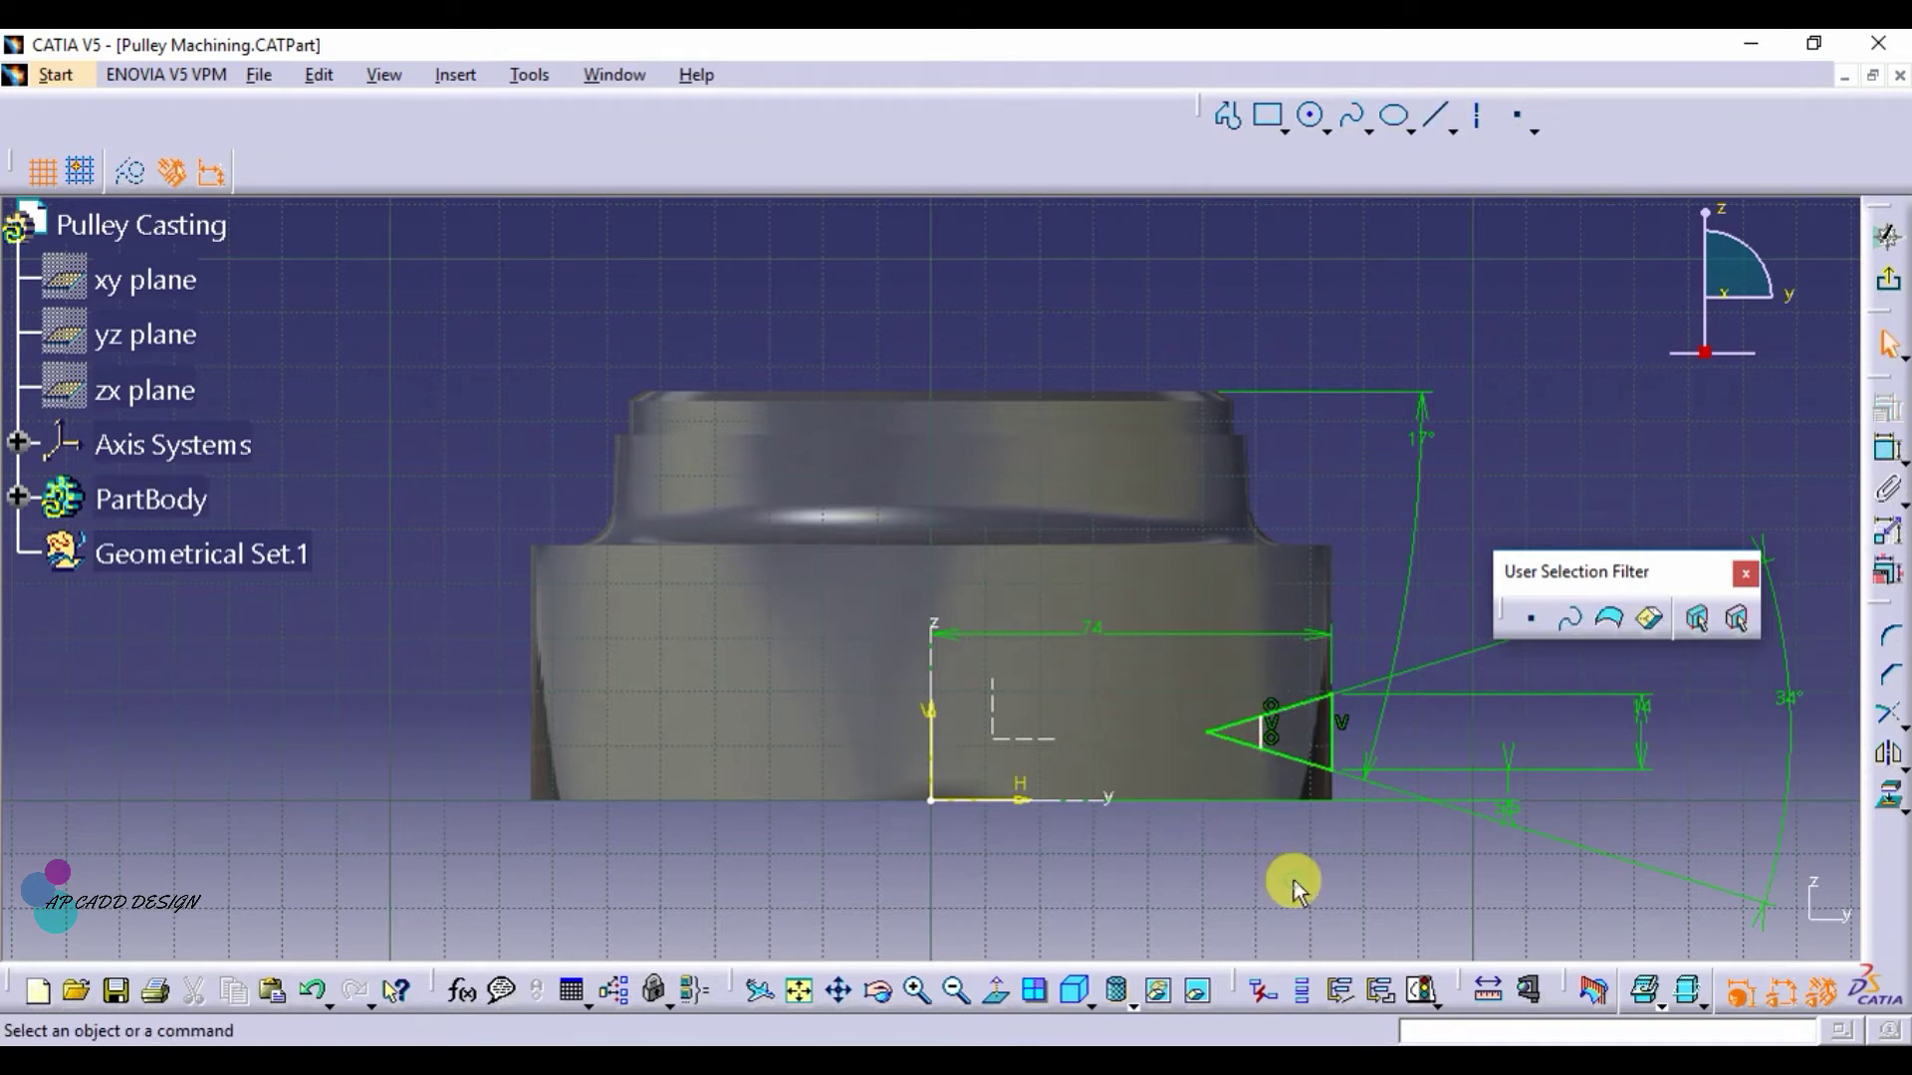
pyautogui.click(1888, 448)
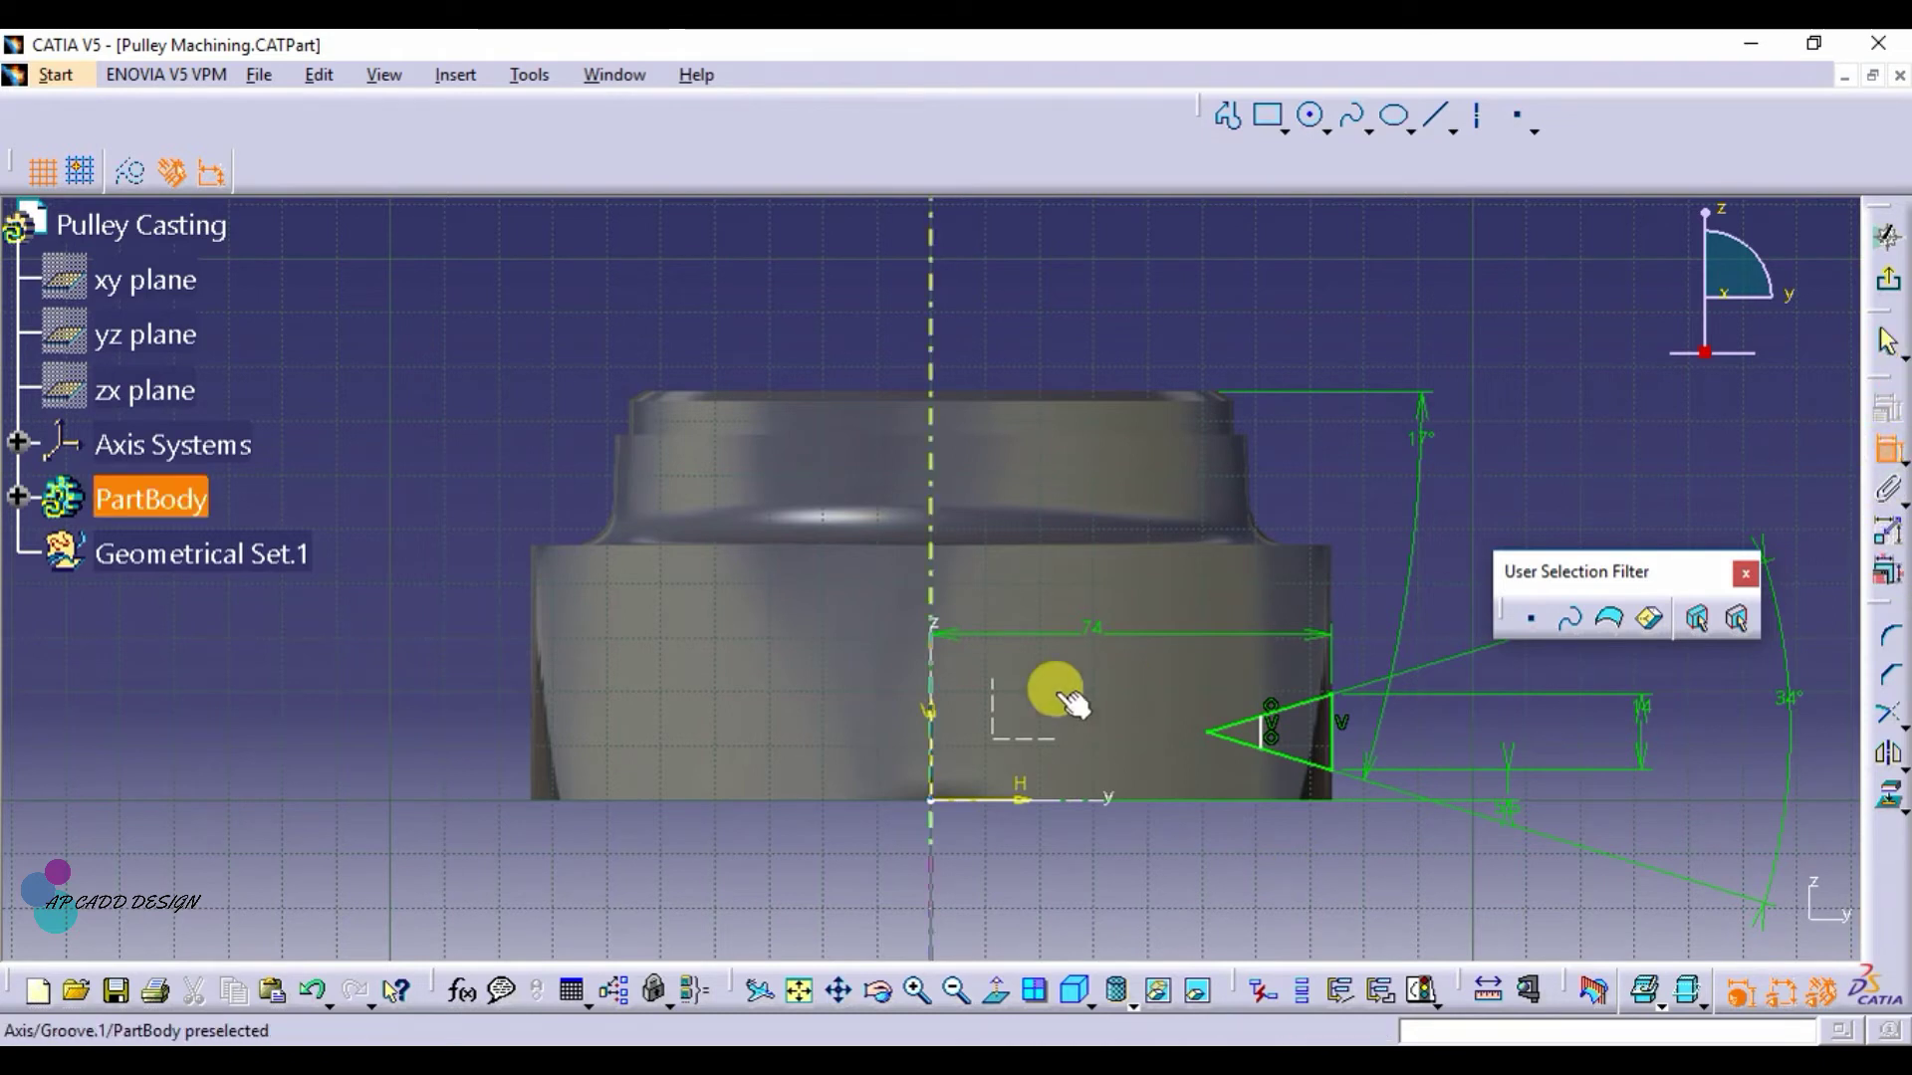
pyautogui.click(931, 731)
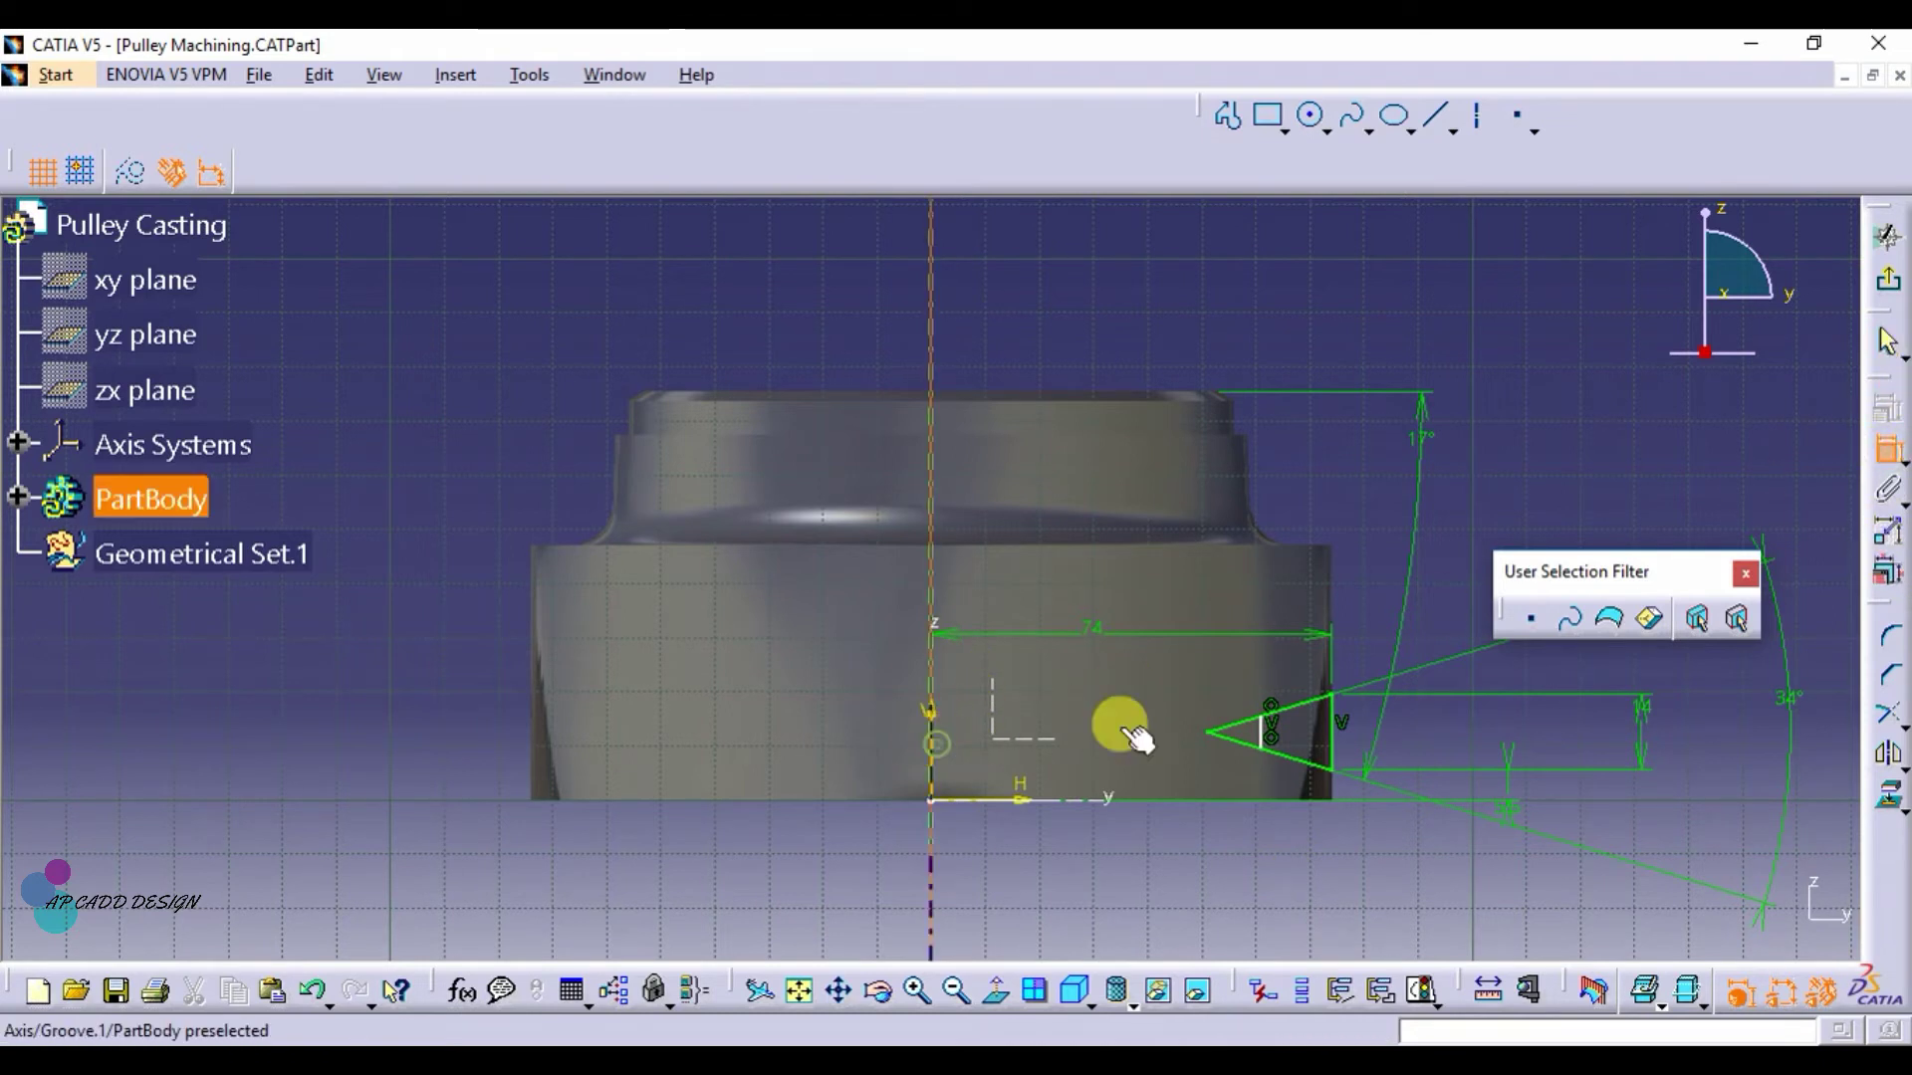
pyautogui.click(1270, 735)
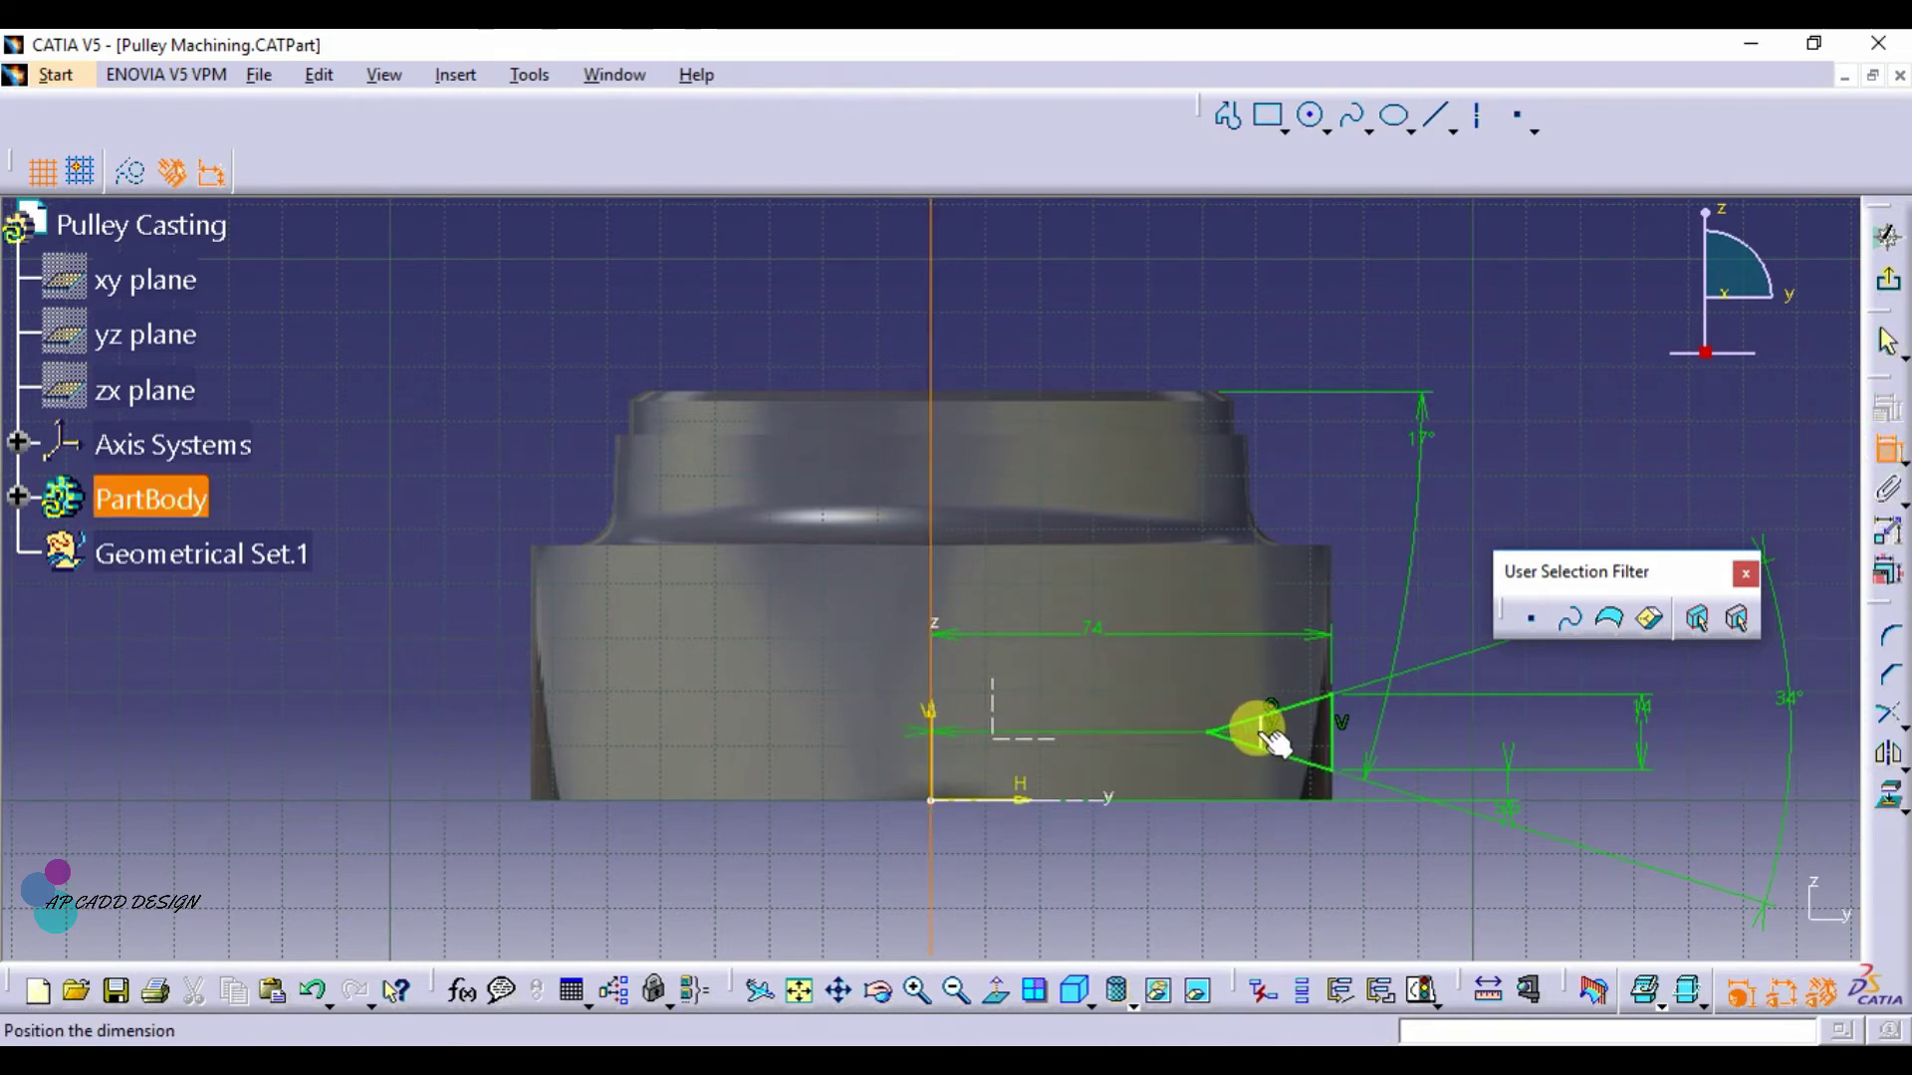
pyautogui.click(1240, 892)
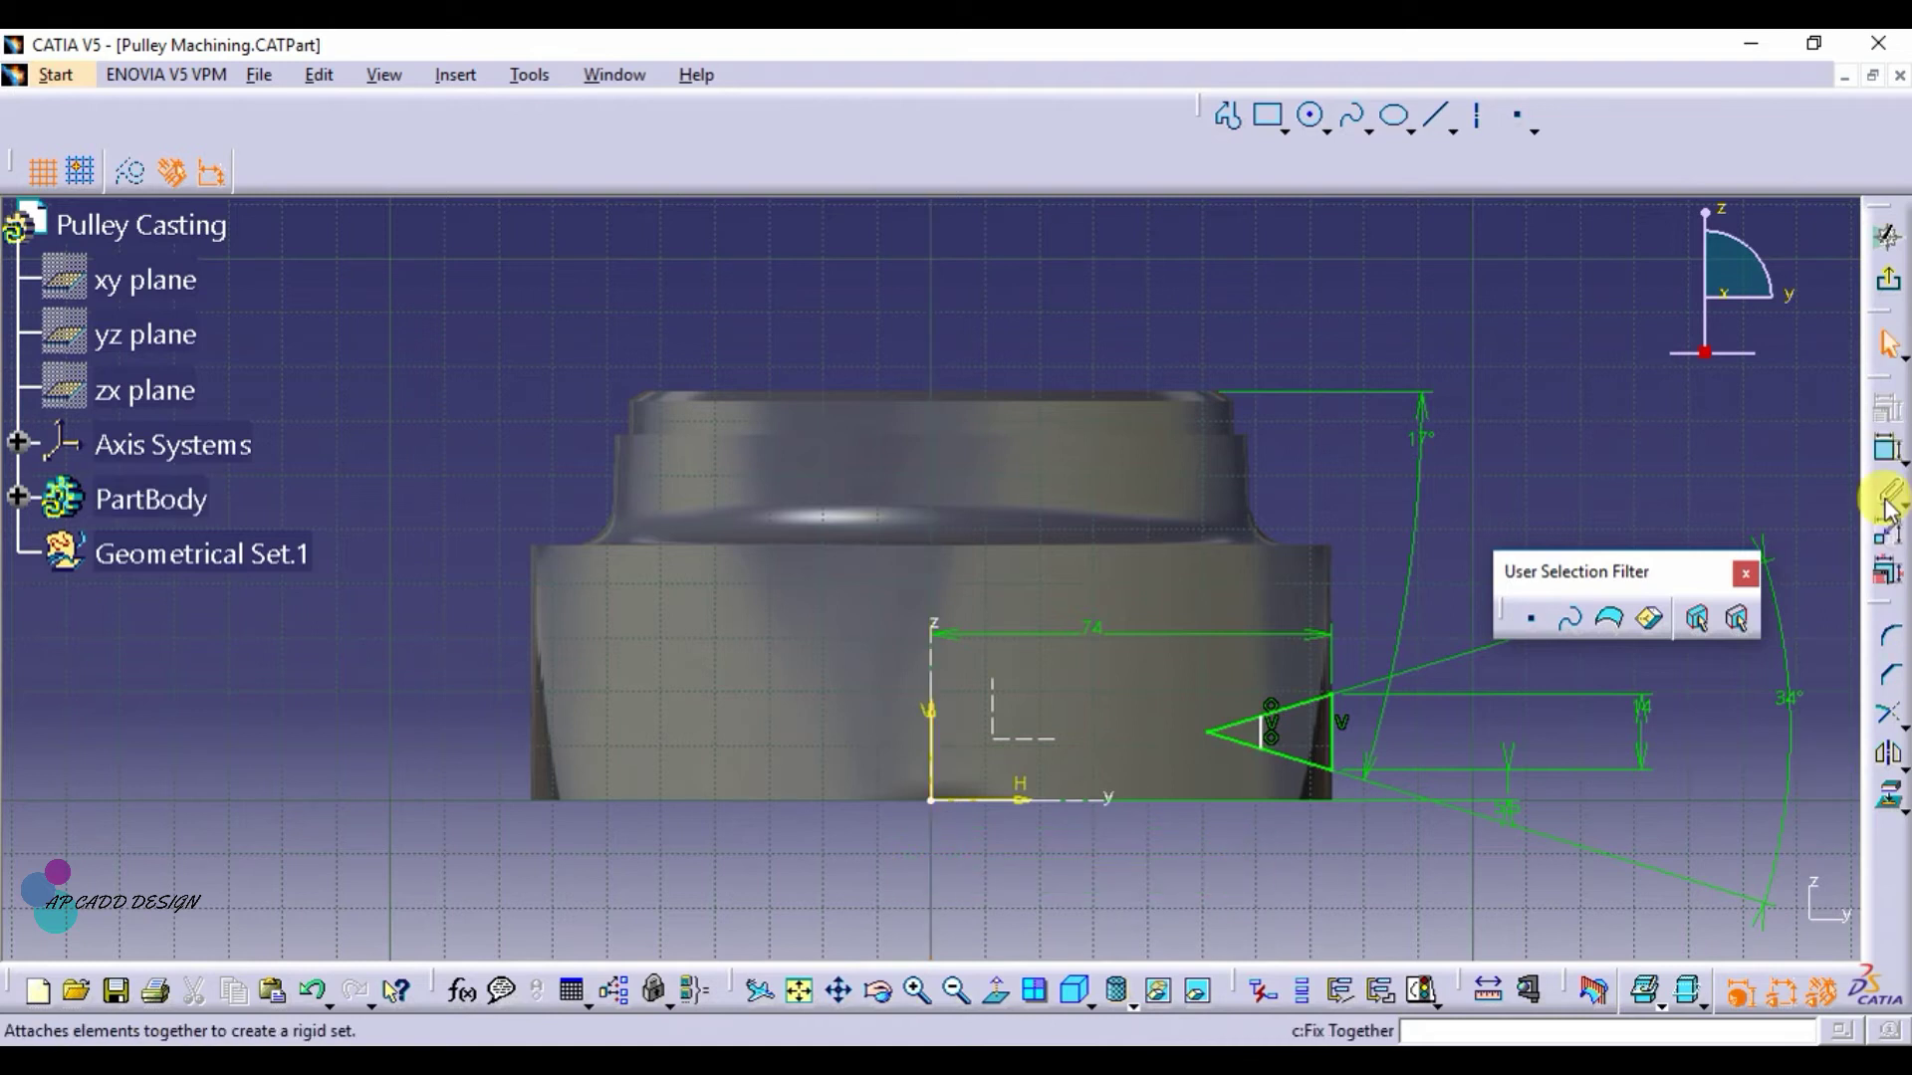
pyautogui.click(1891, 461)
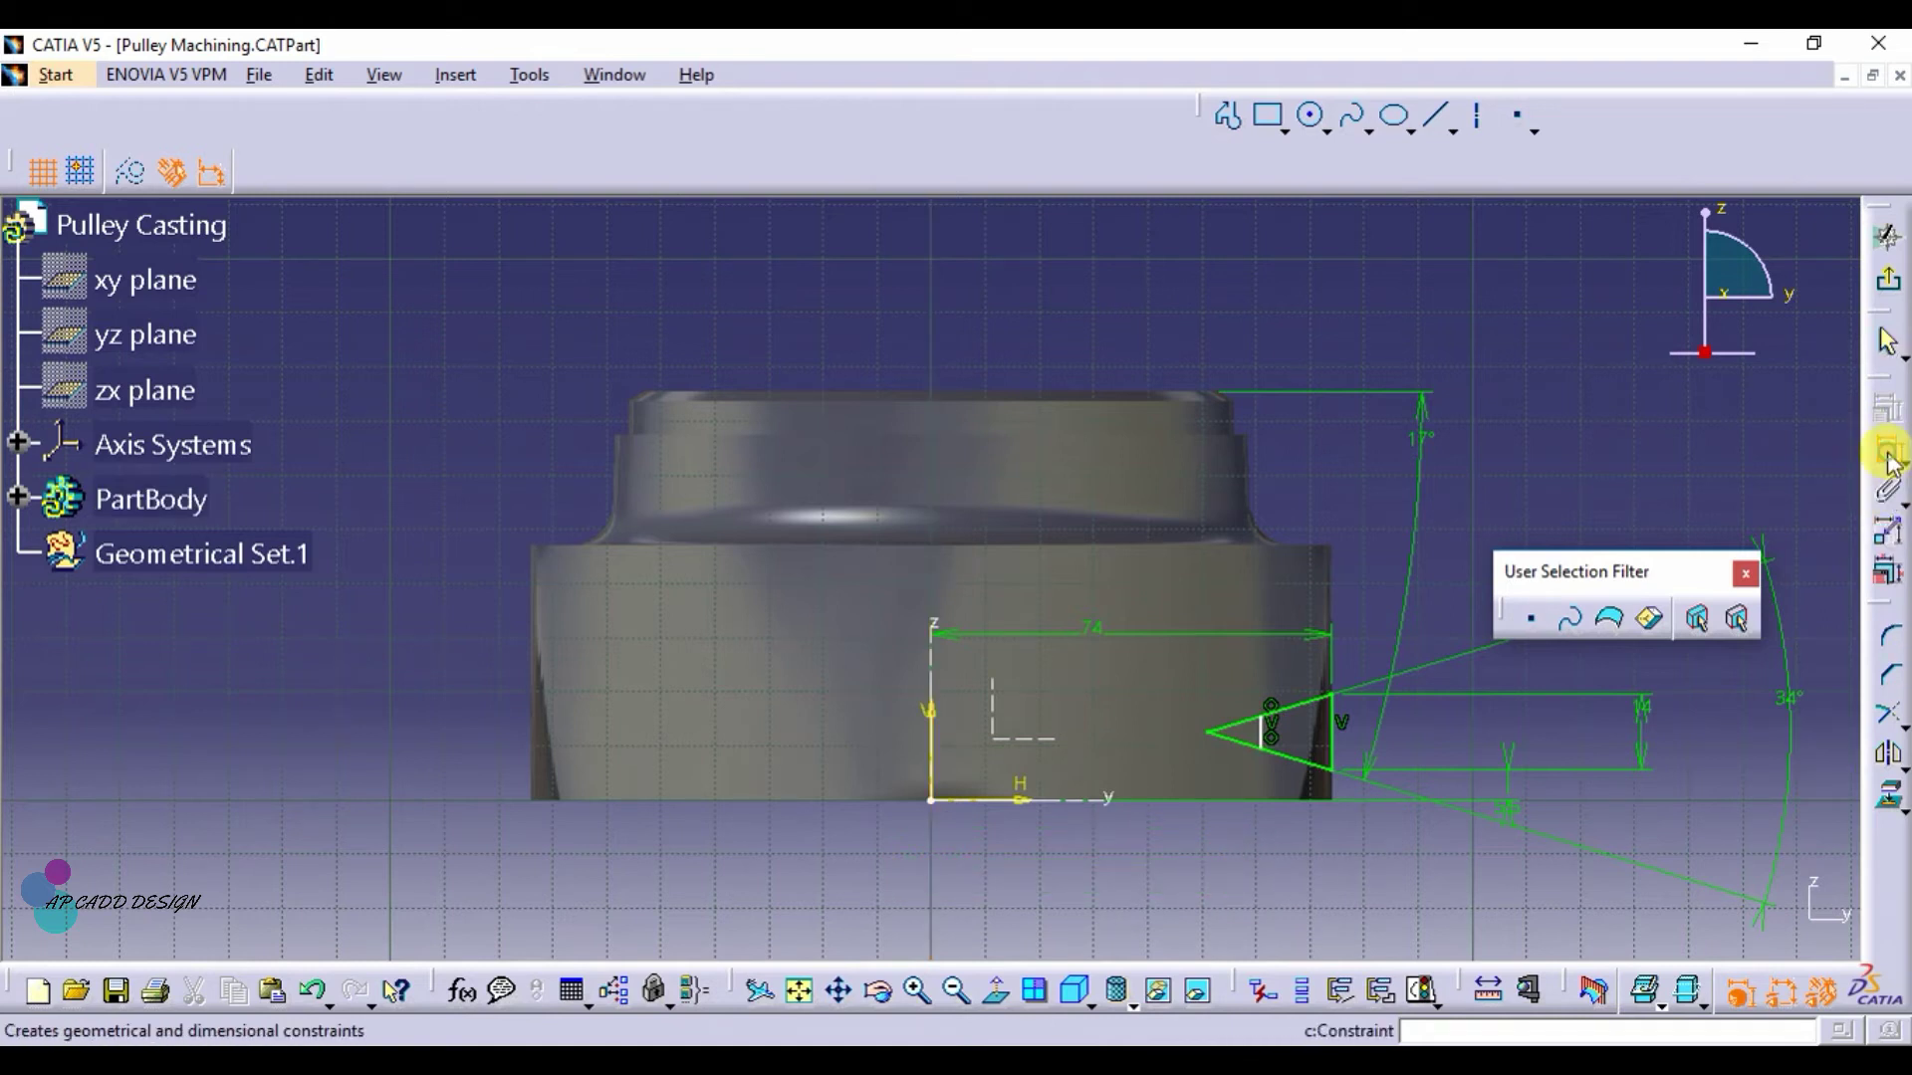
pyautogui.click(1273, 741)
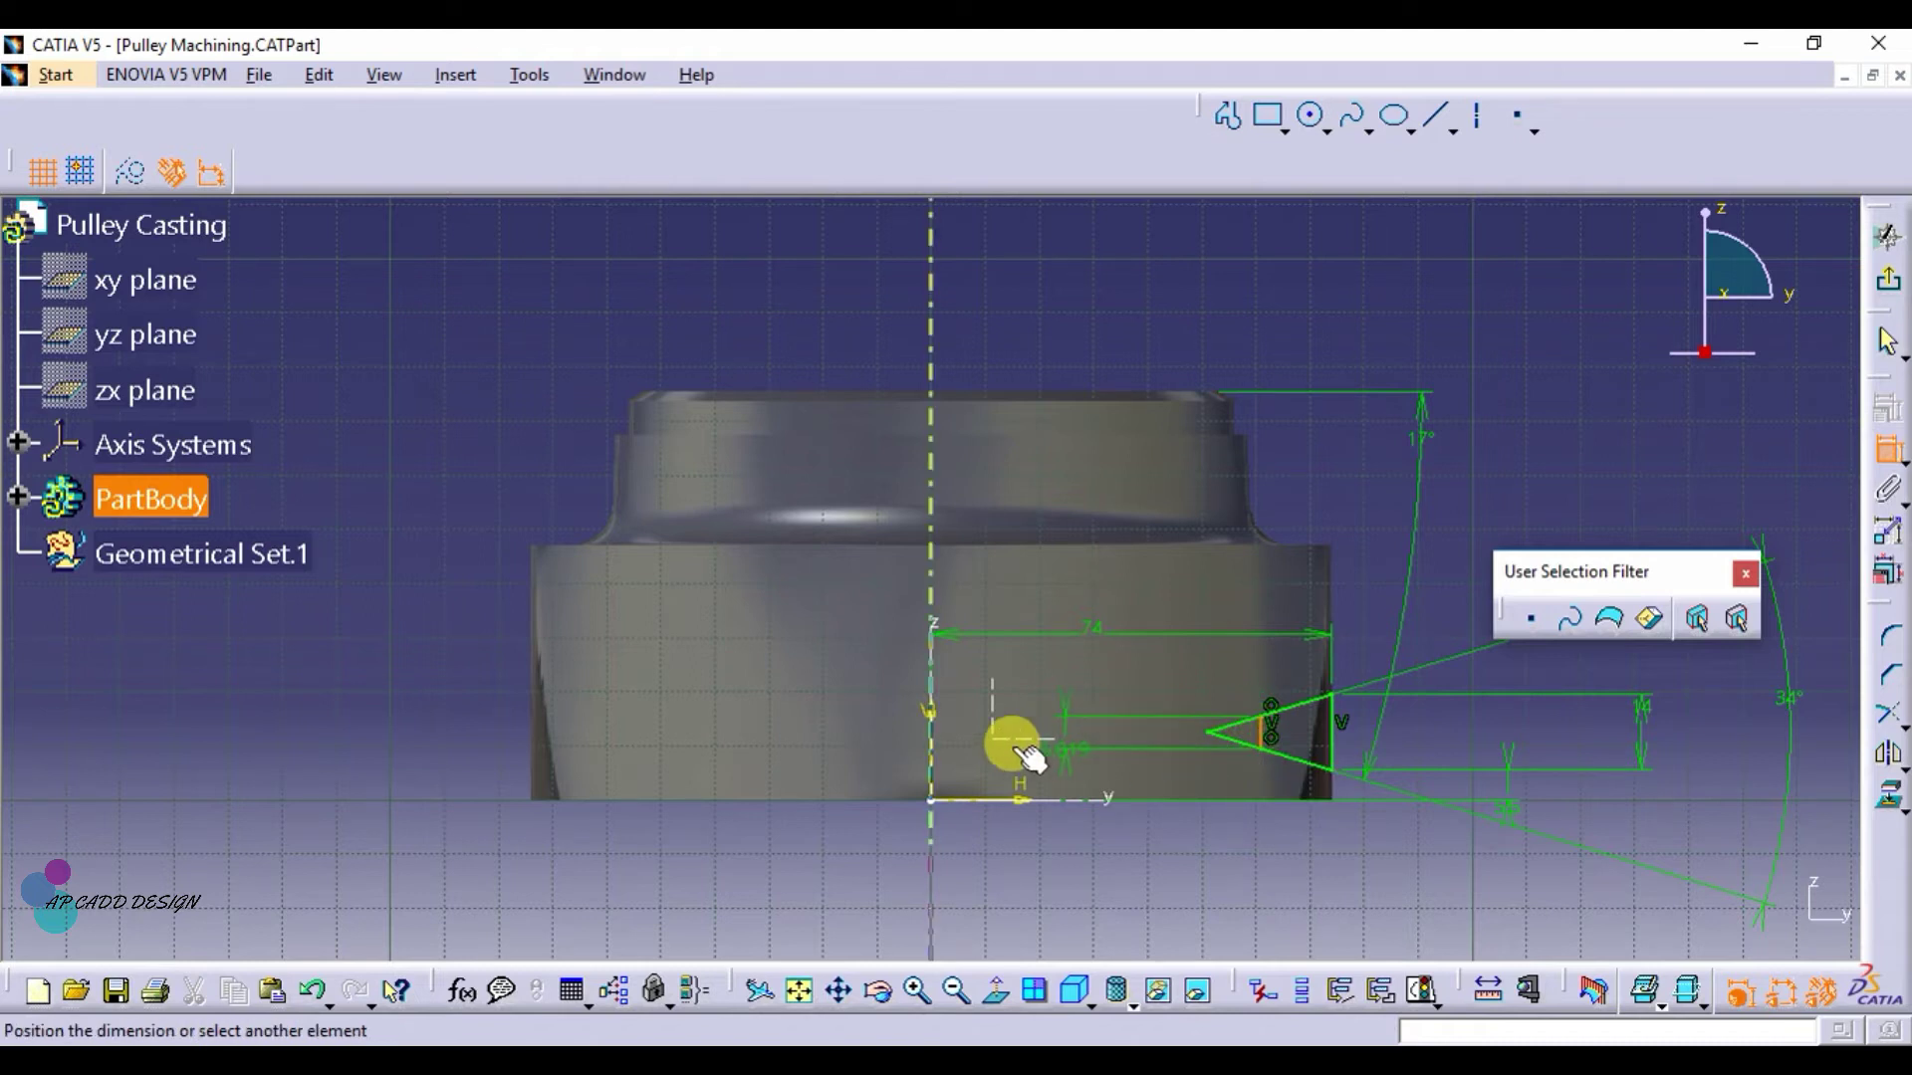
pyautogui.click(934, 763)
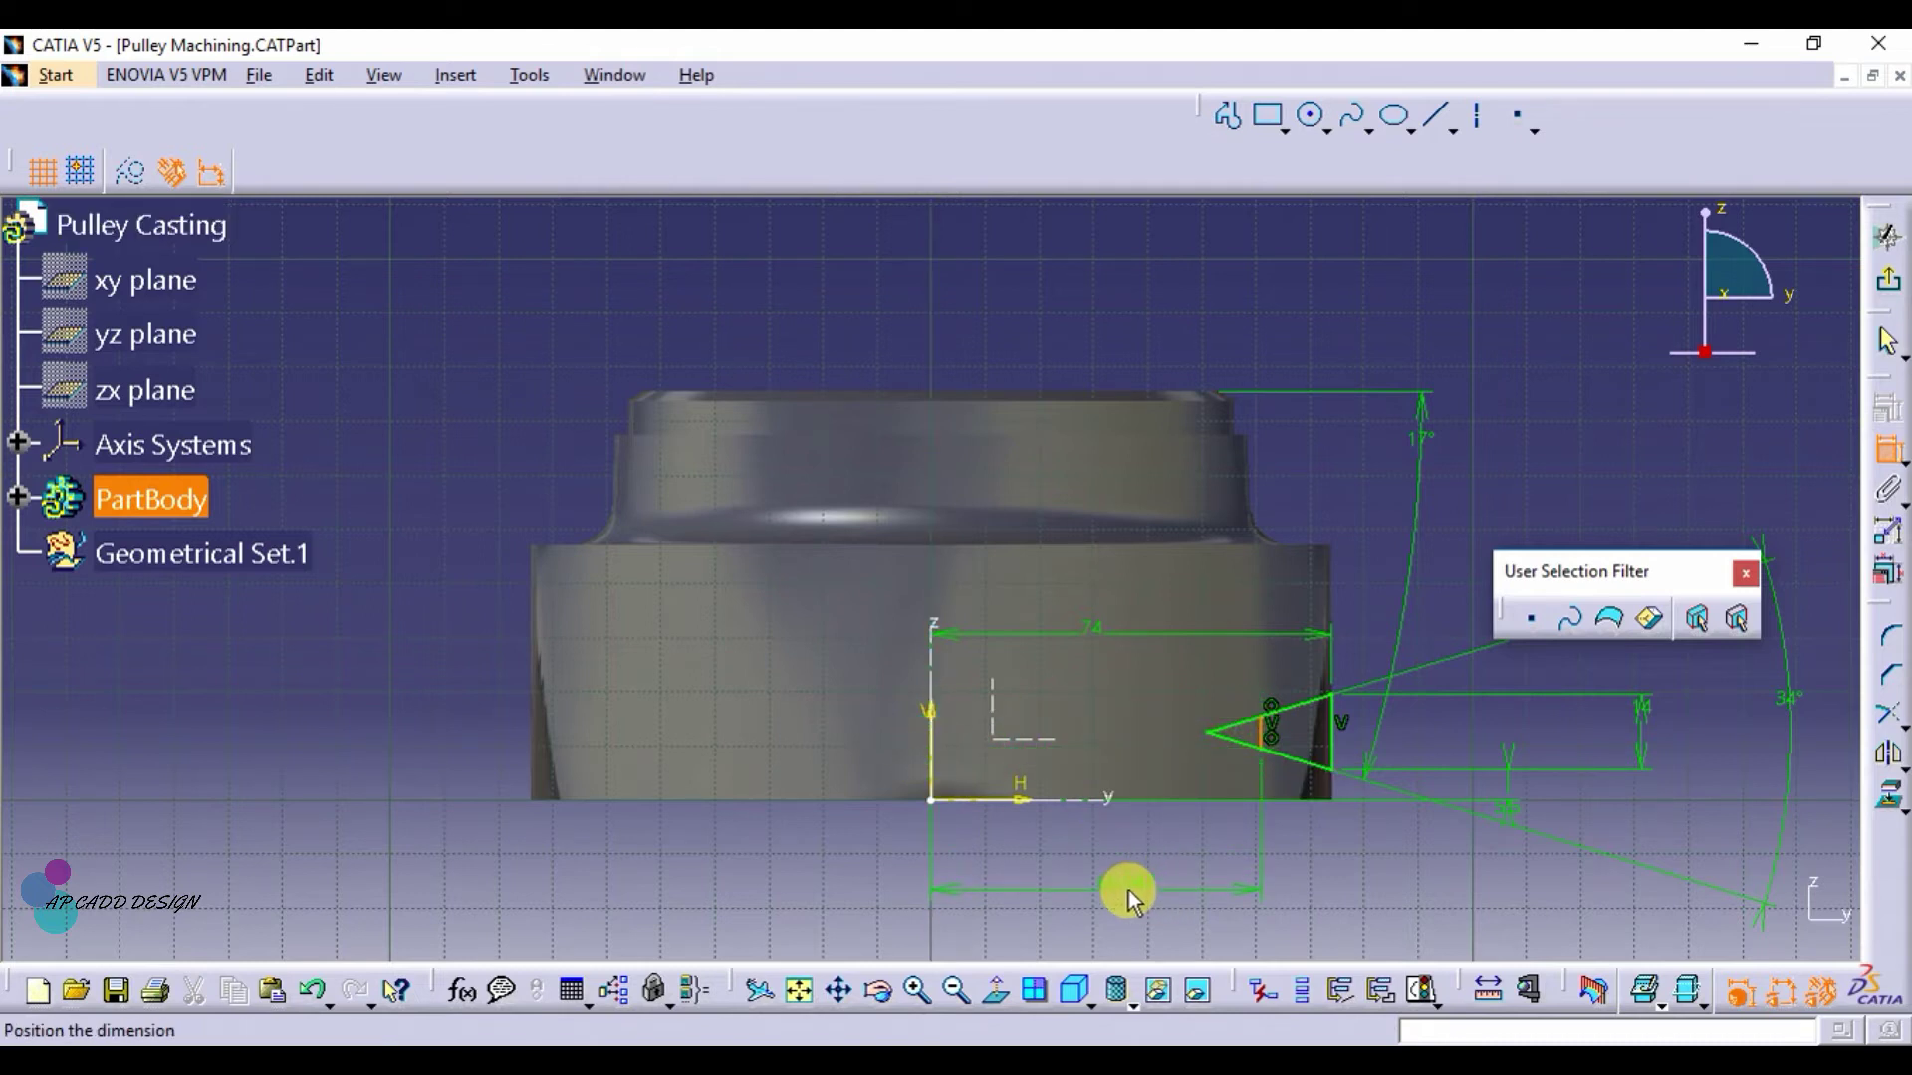
pyautogui.click(1070, 316)
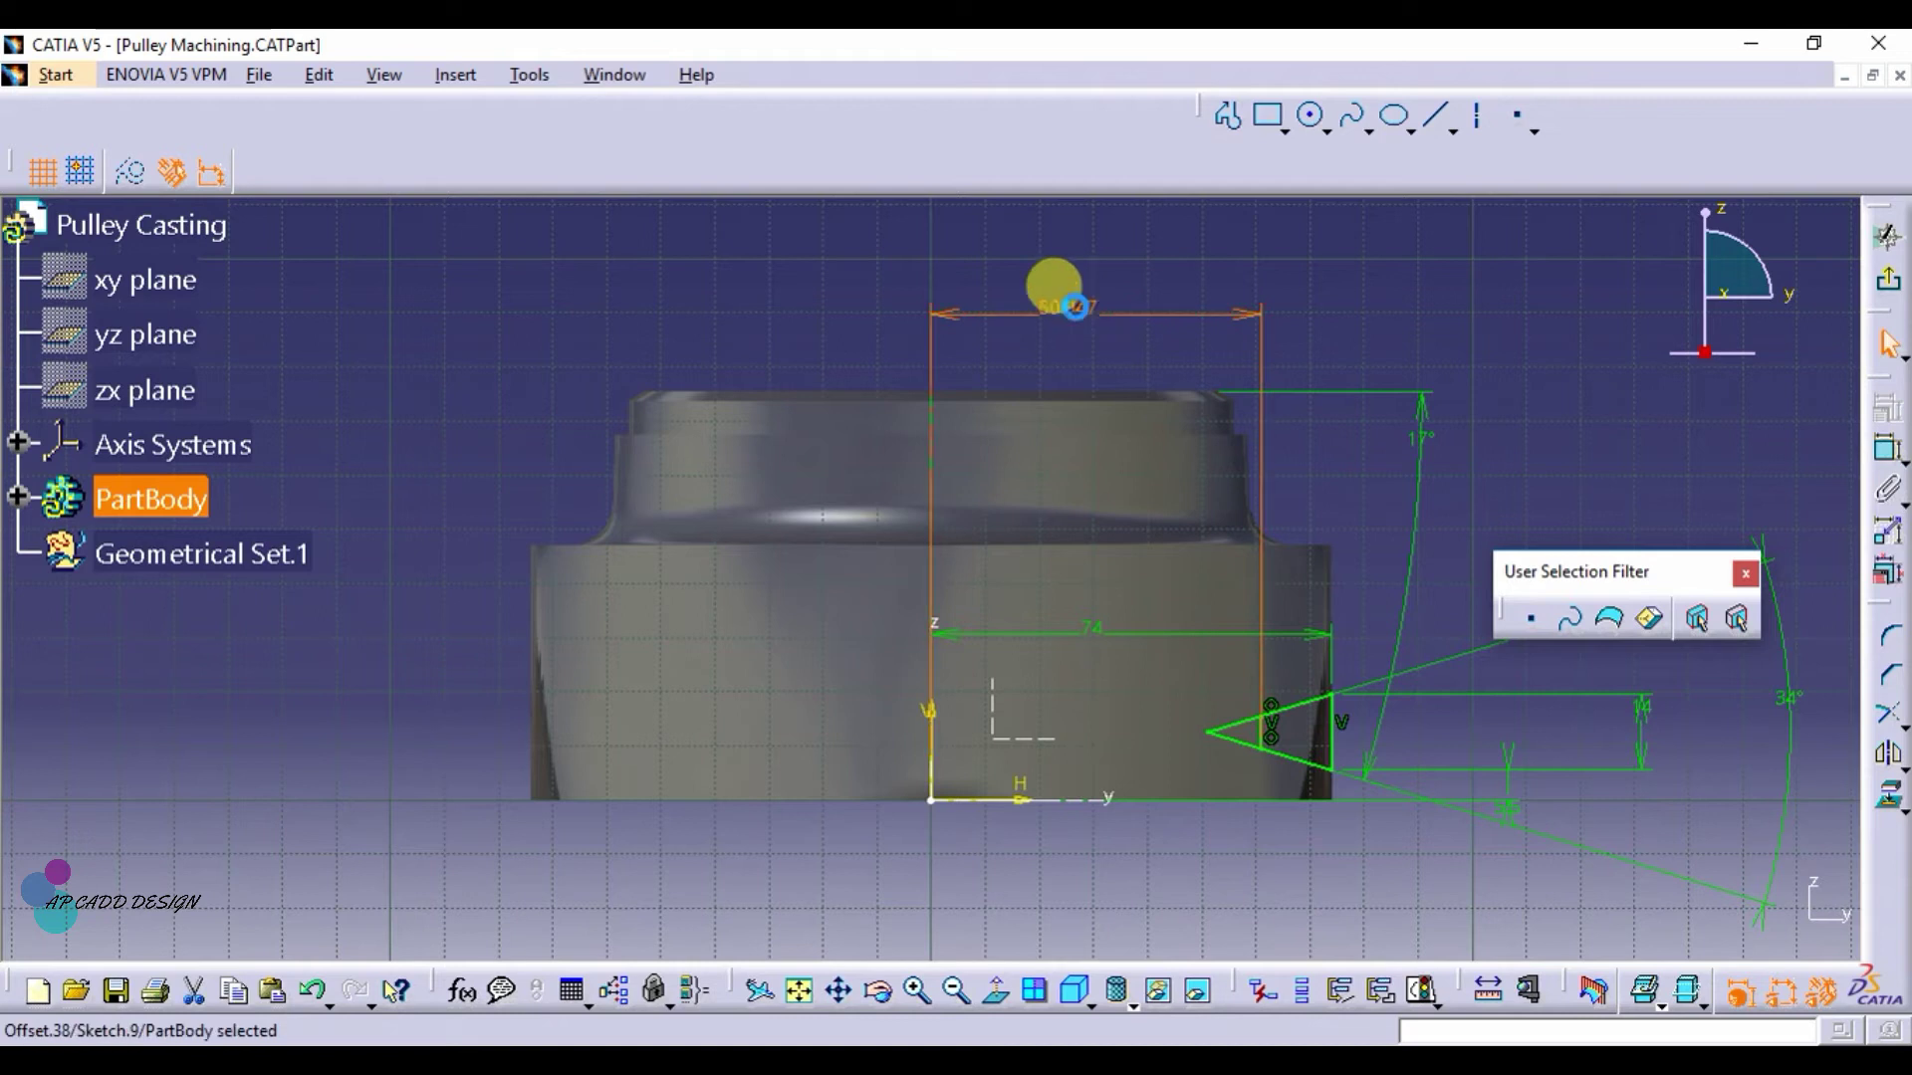
pyautogui.doubleClick(1074, 308)
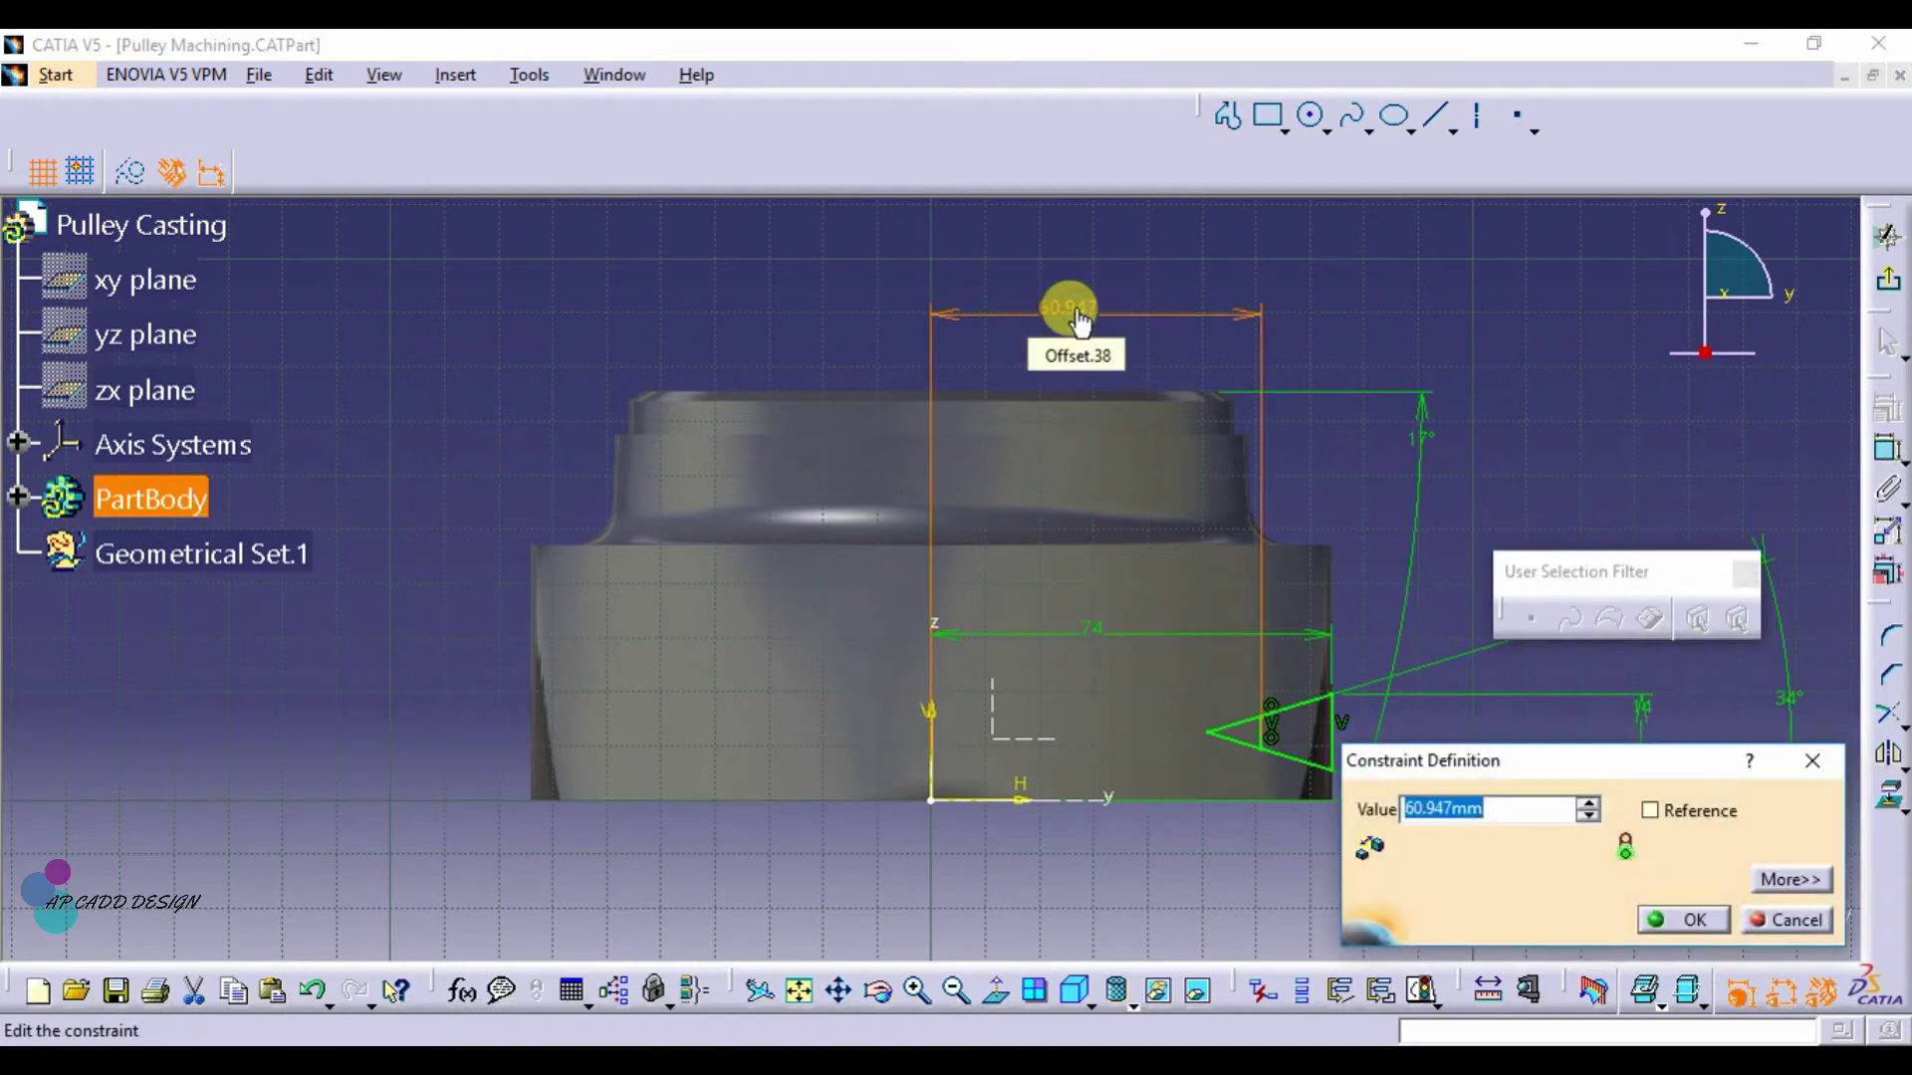
pyautogui.write('112/2')
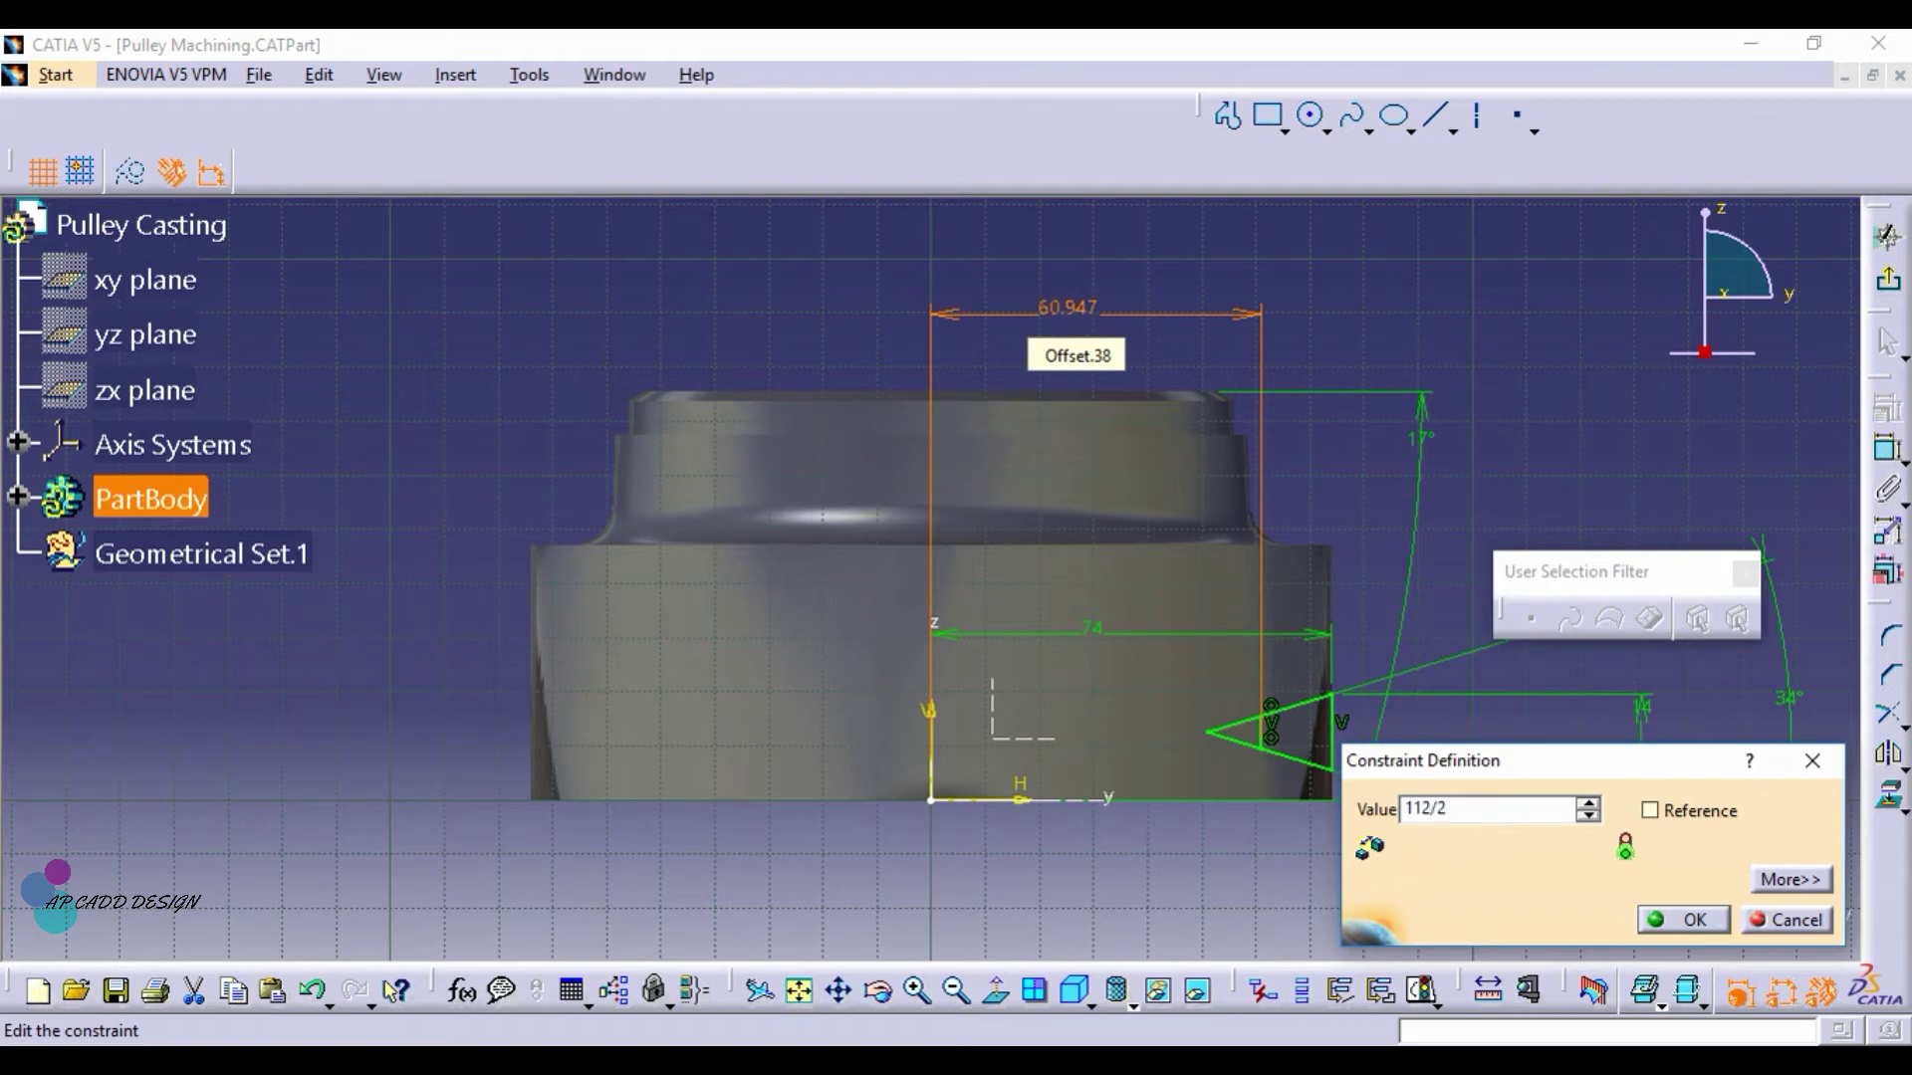
pyautogui.press('Return')
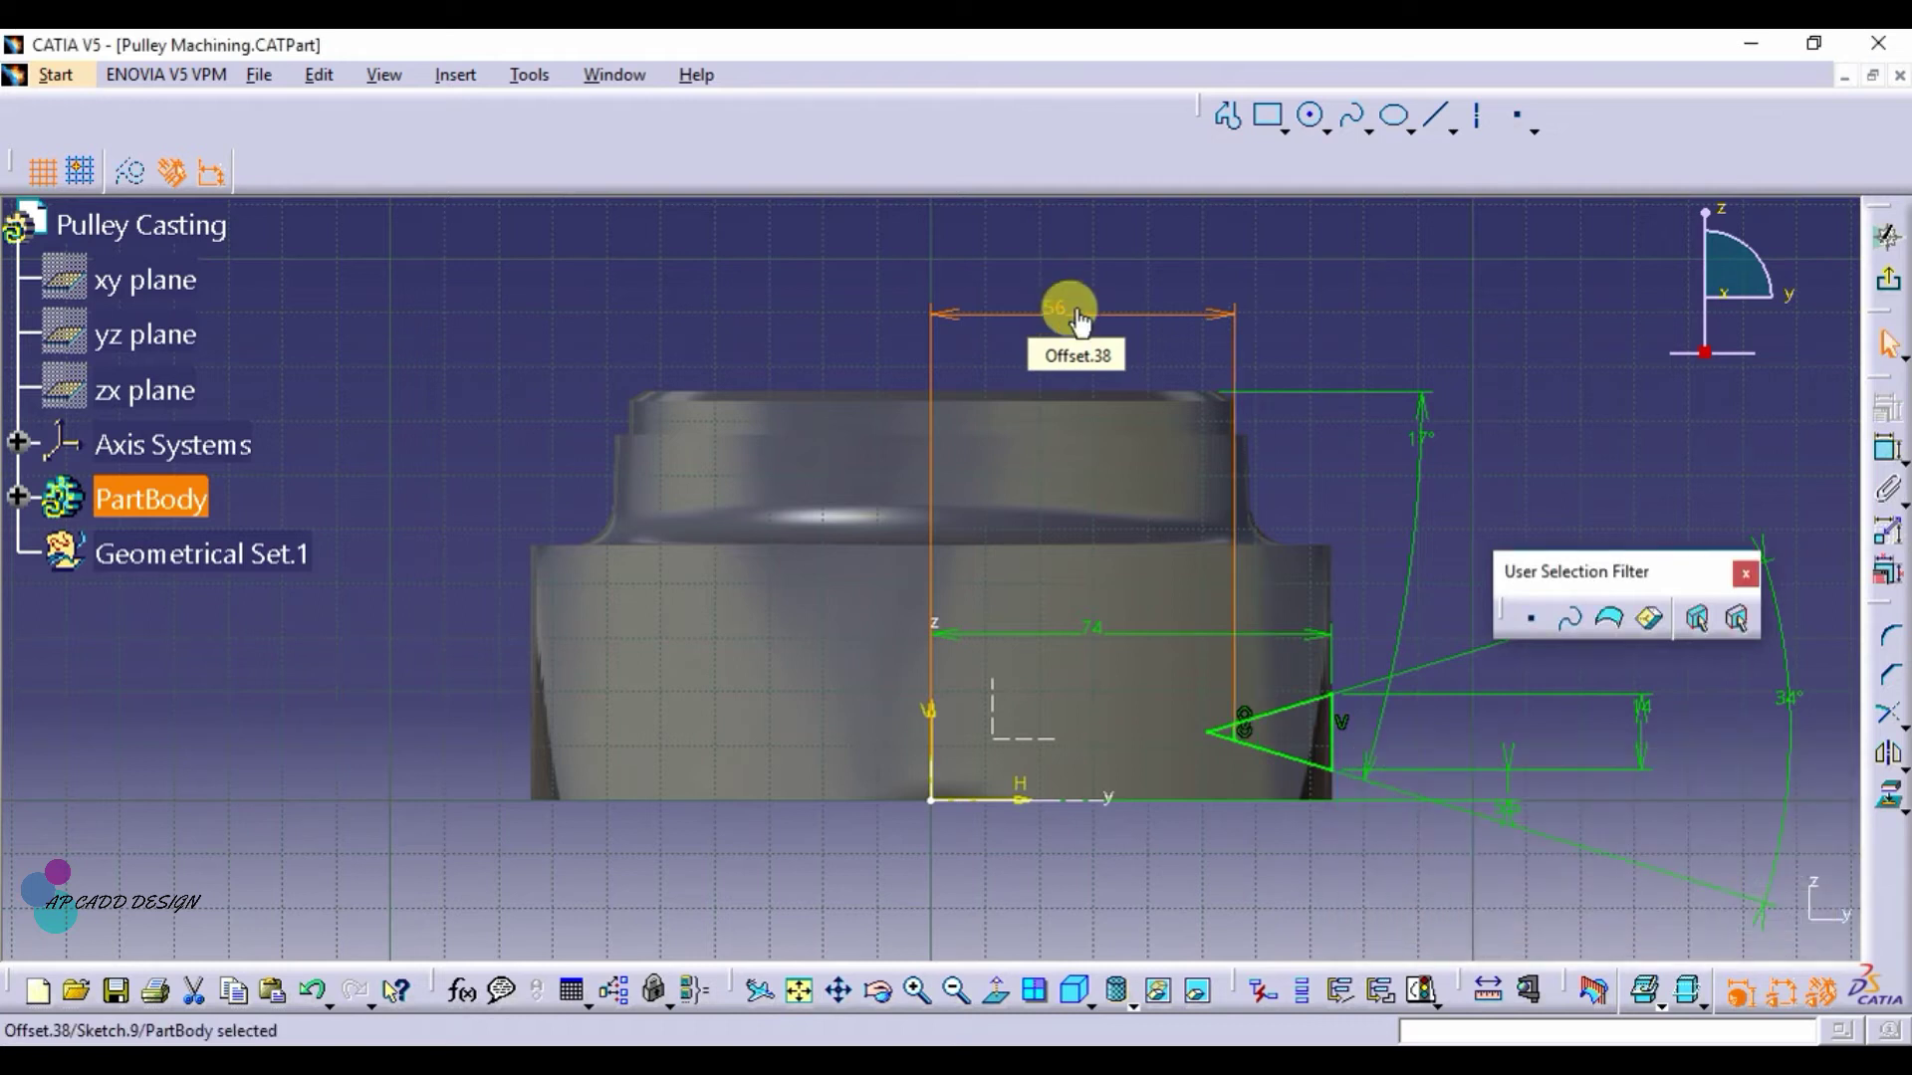
# Quick Trim both triangle edge tips beyond the new vertical line
pyautogui.click(1899, 715)
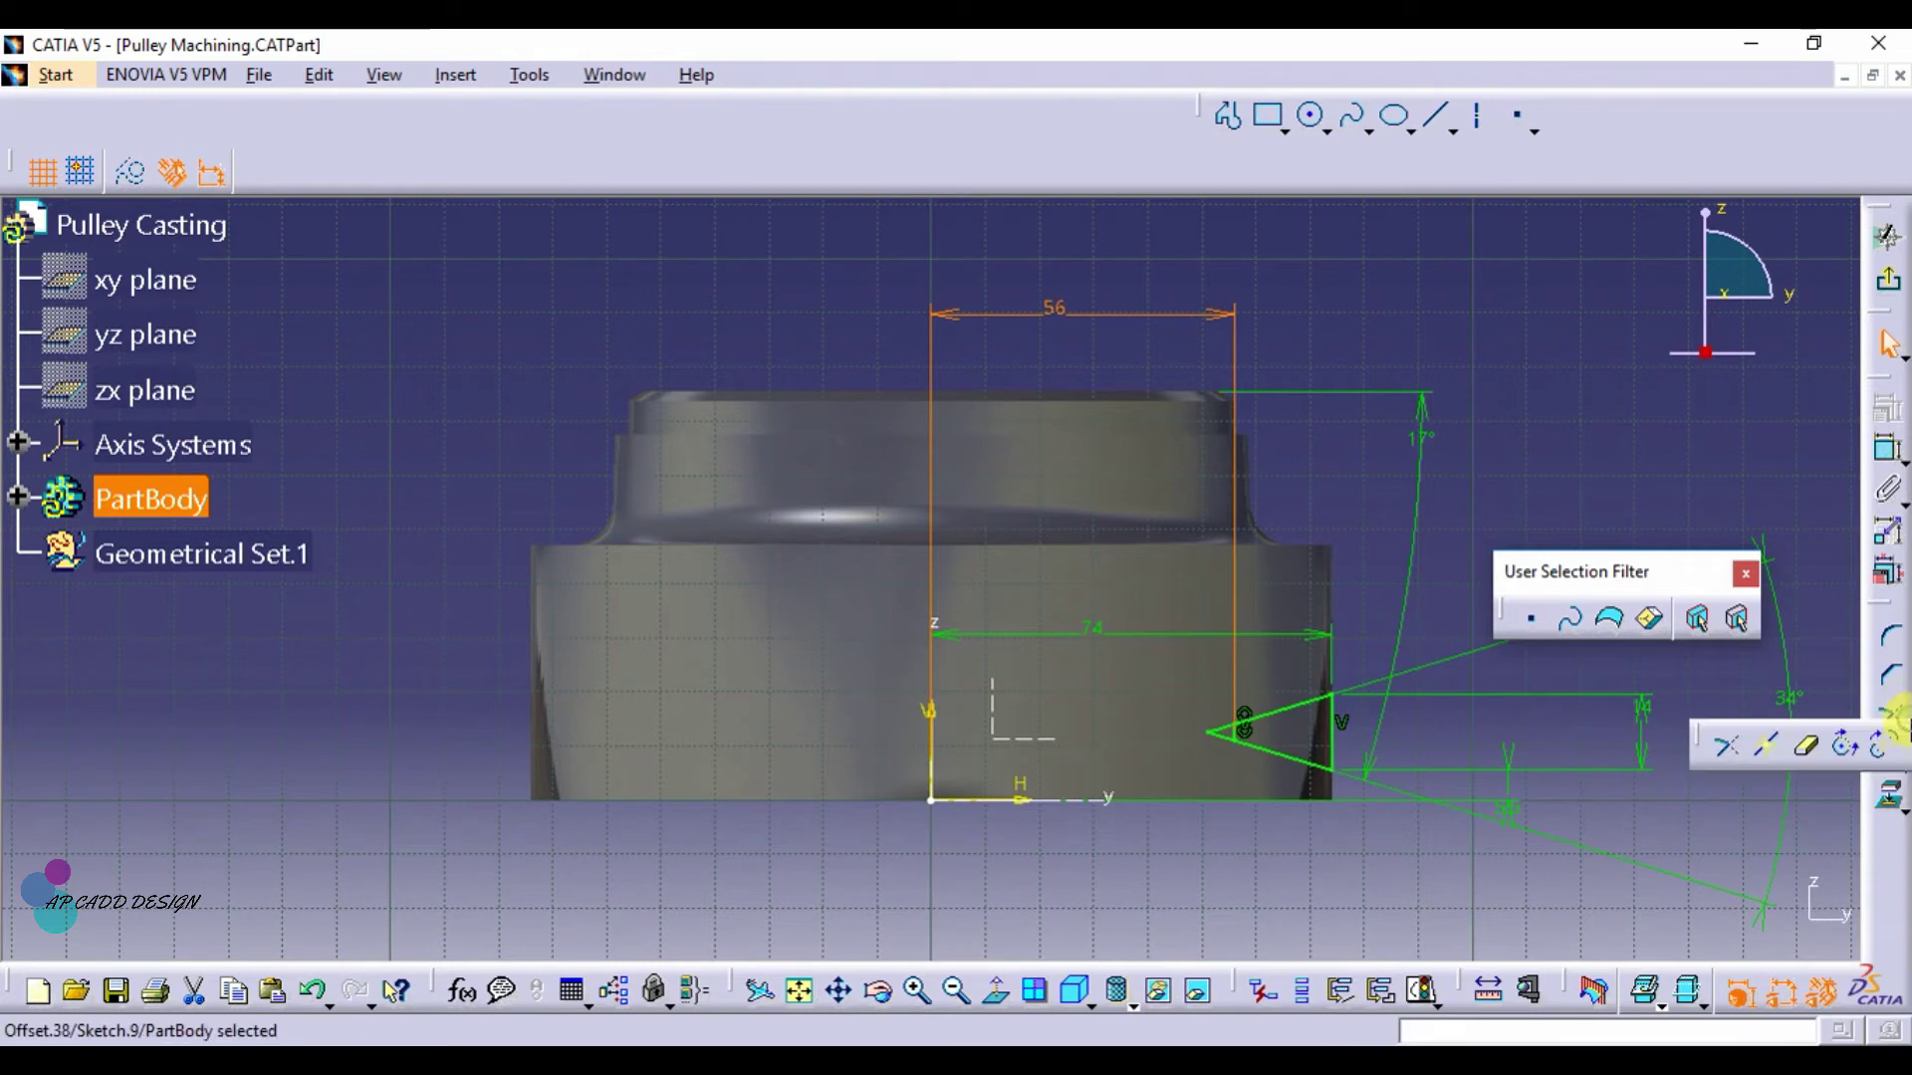
pyautogui.click(1807, 752)
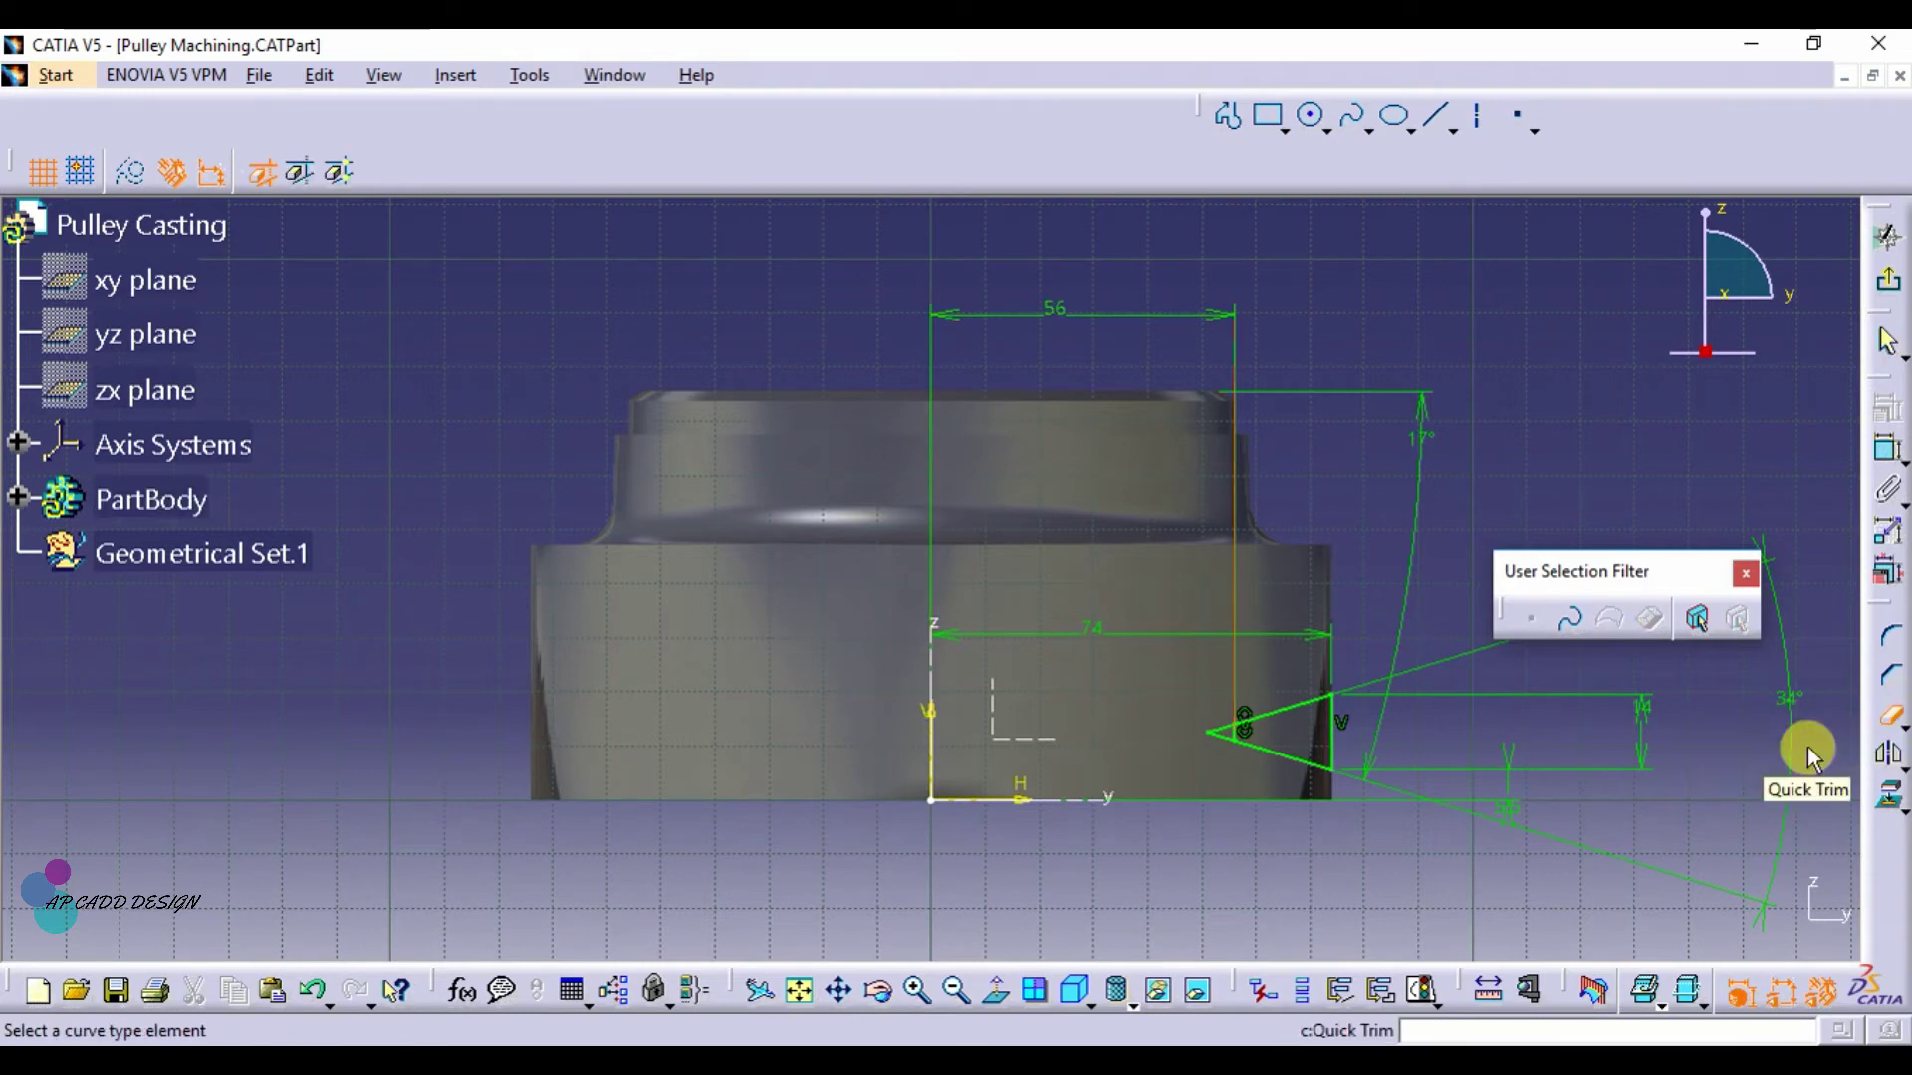
pyautogui.click(1221, 740)
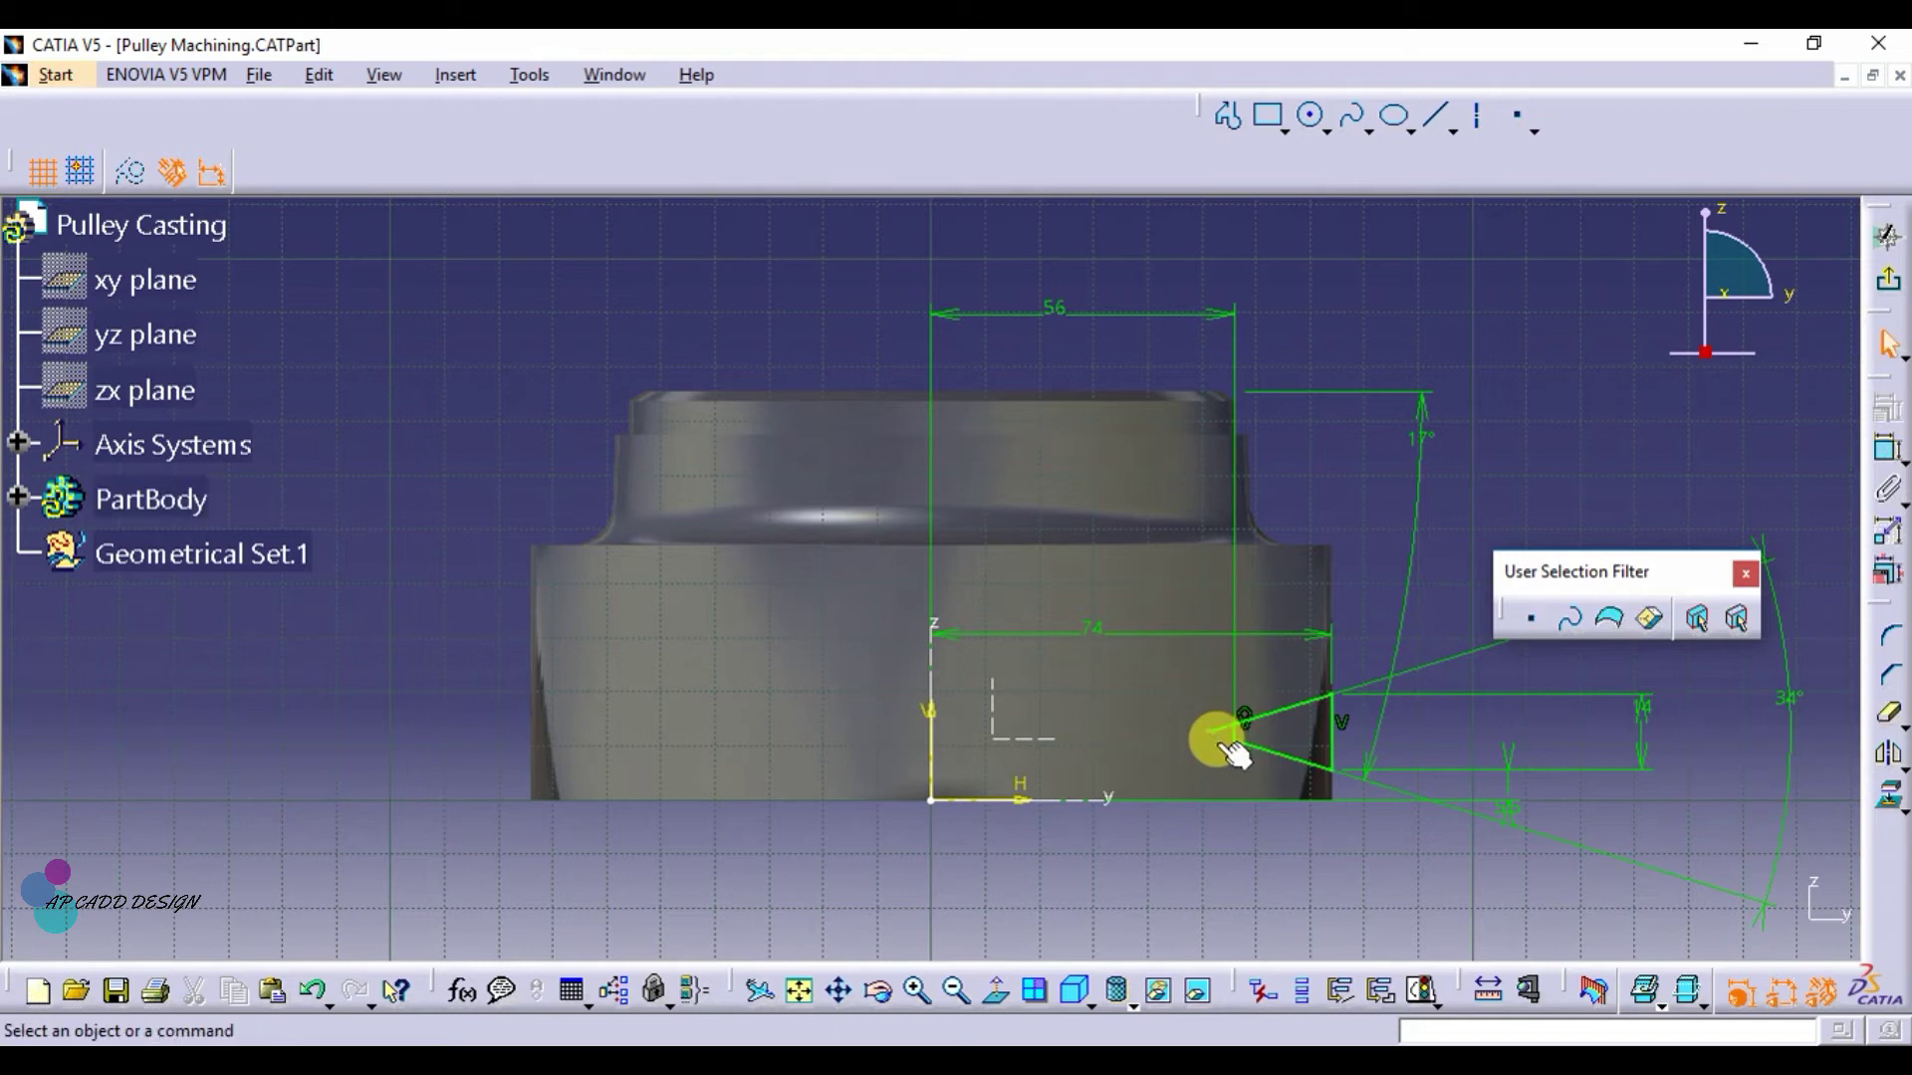
pyautogui.click(1215, 728)
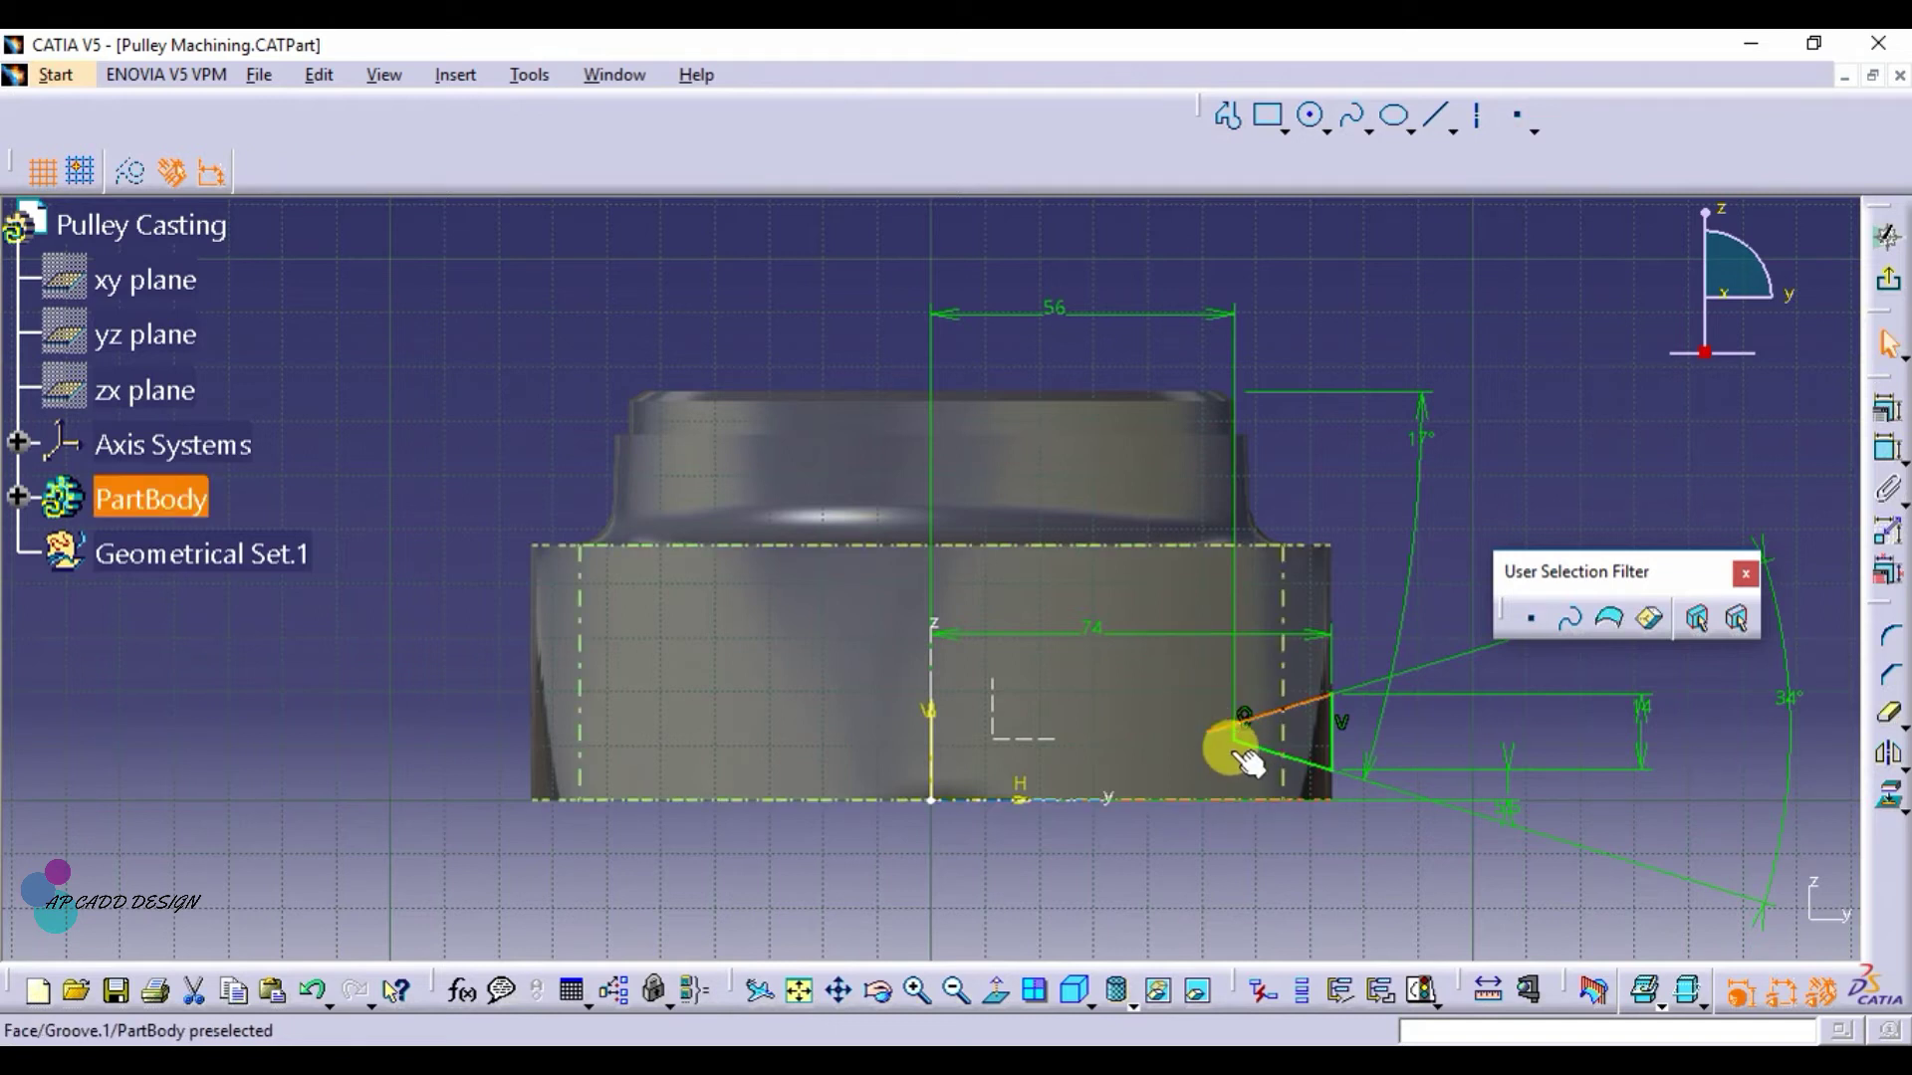
pyautogui.click(1892, 715)
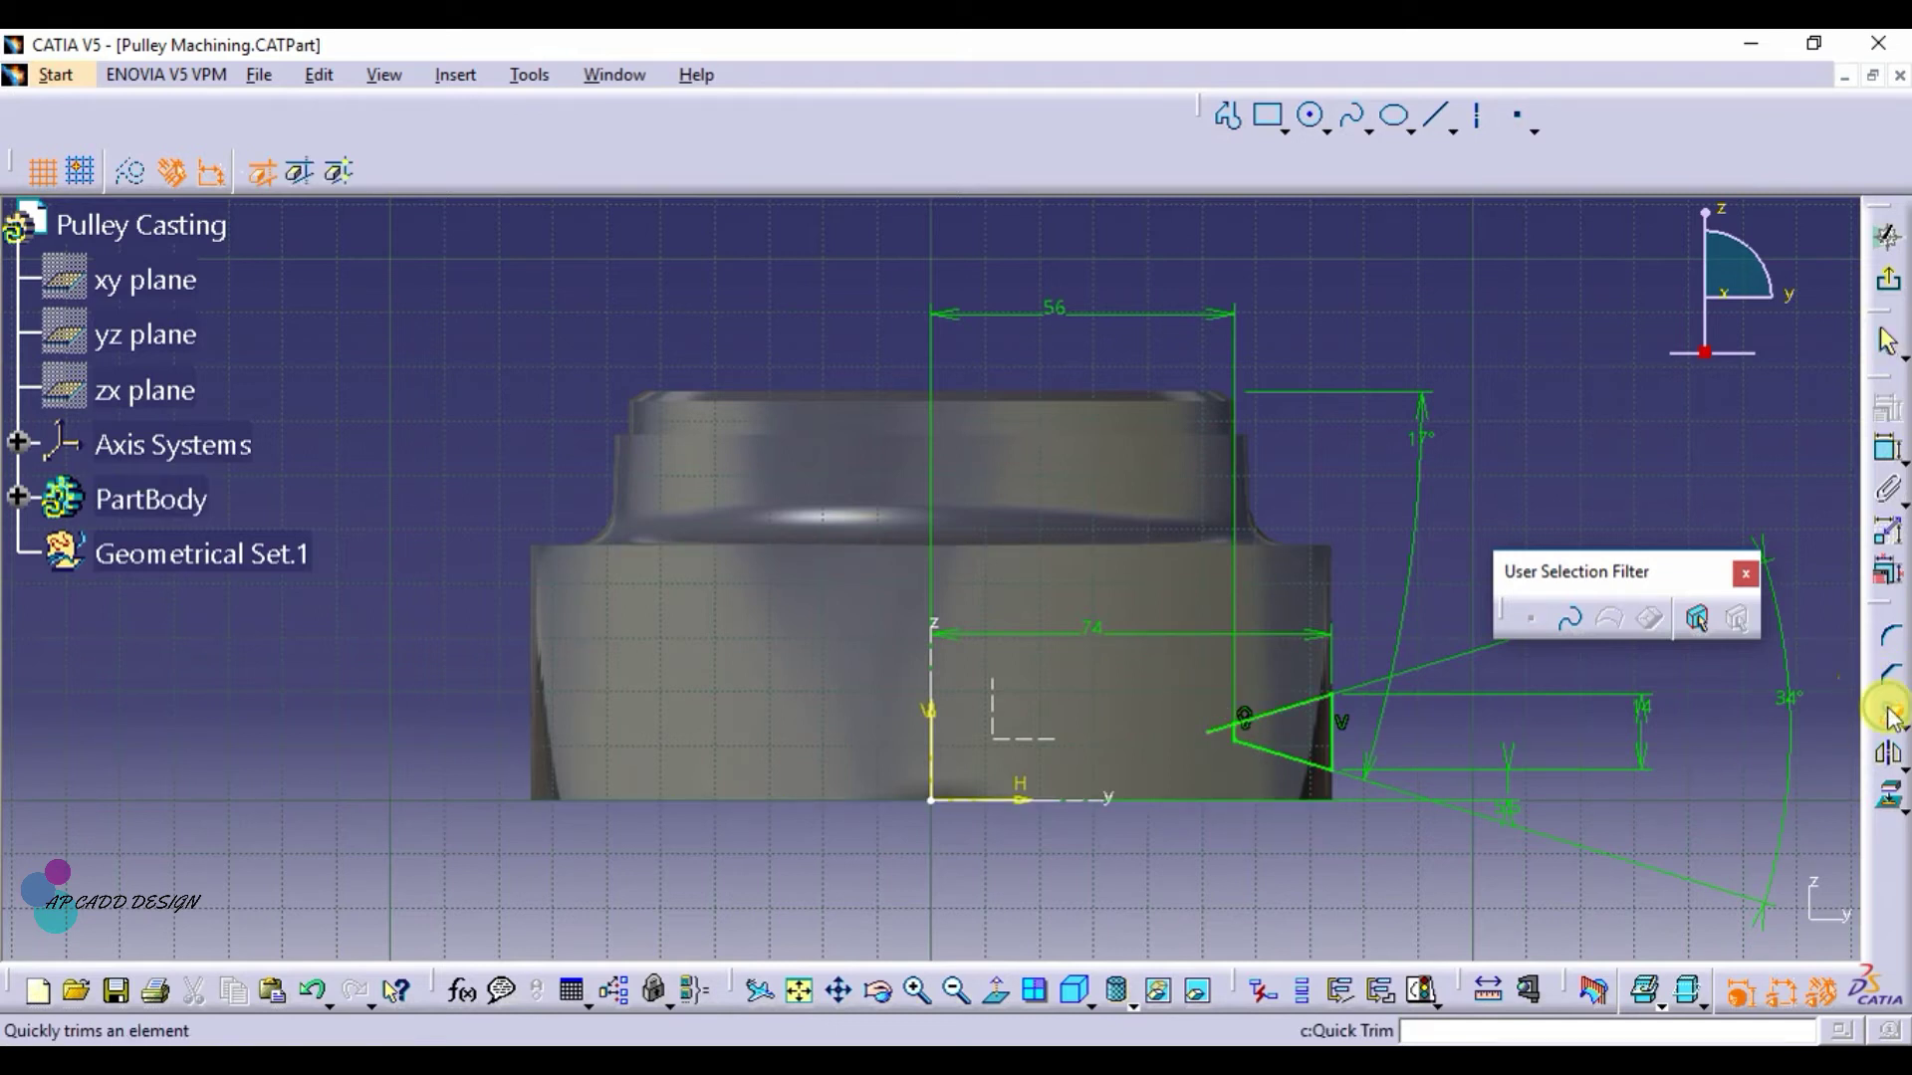
pyautogui.click(1222, 733)
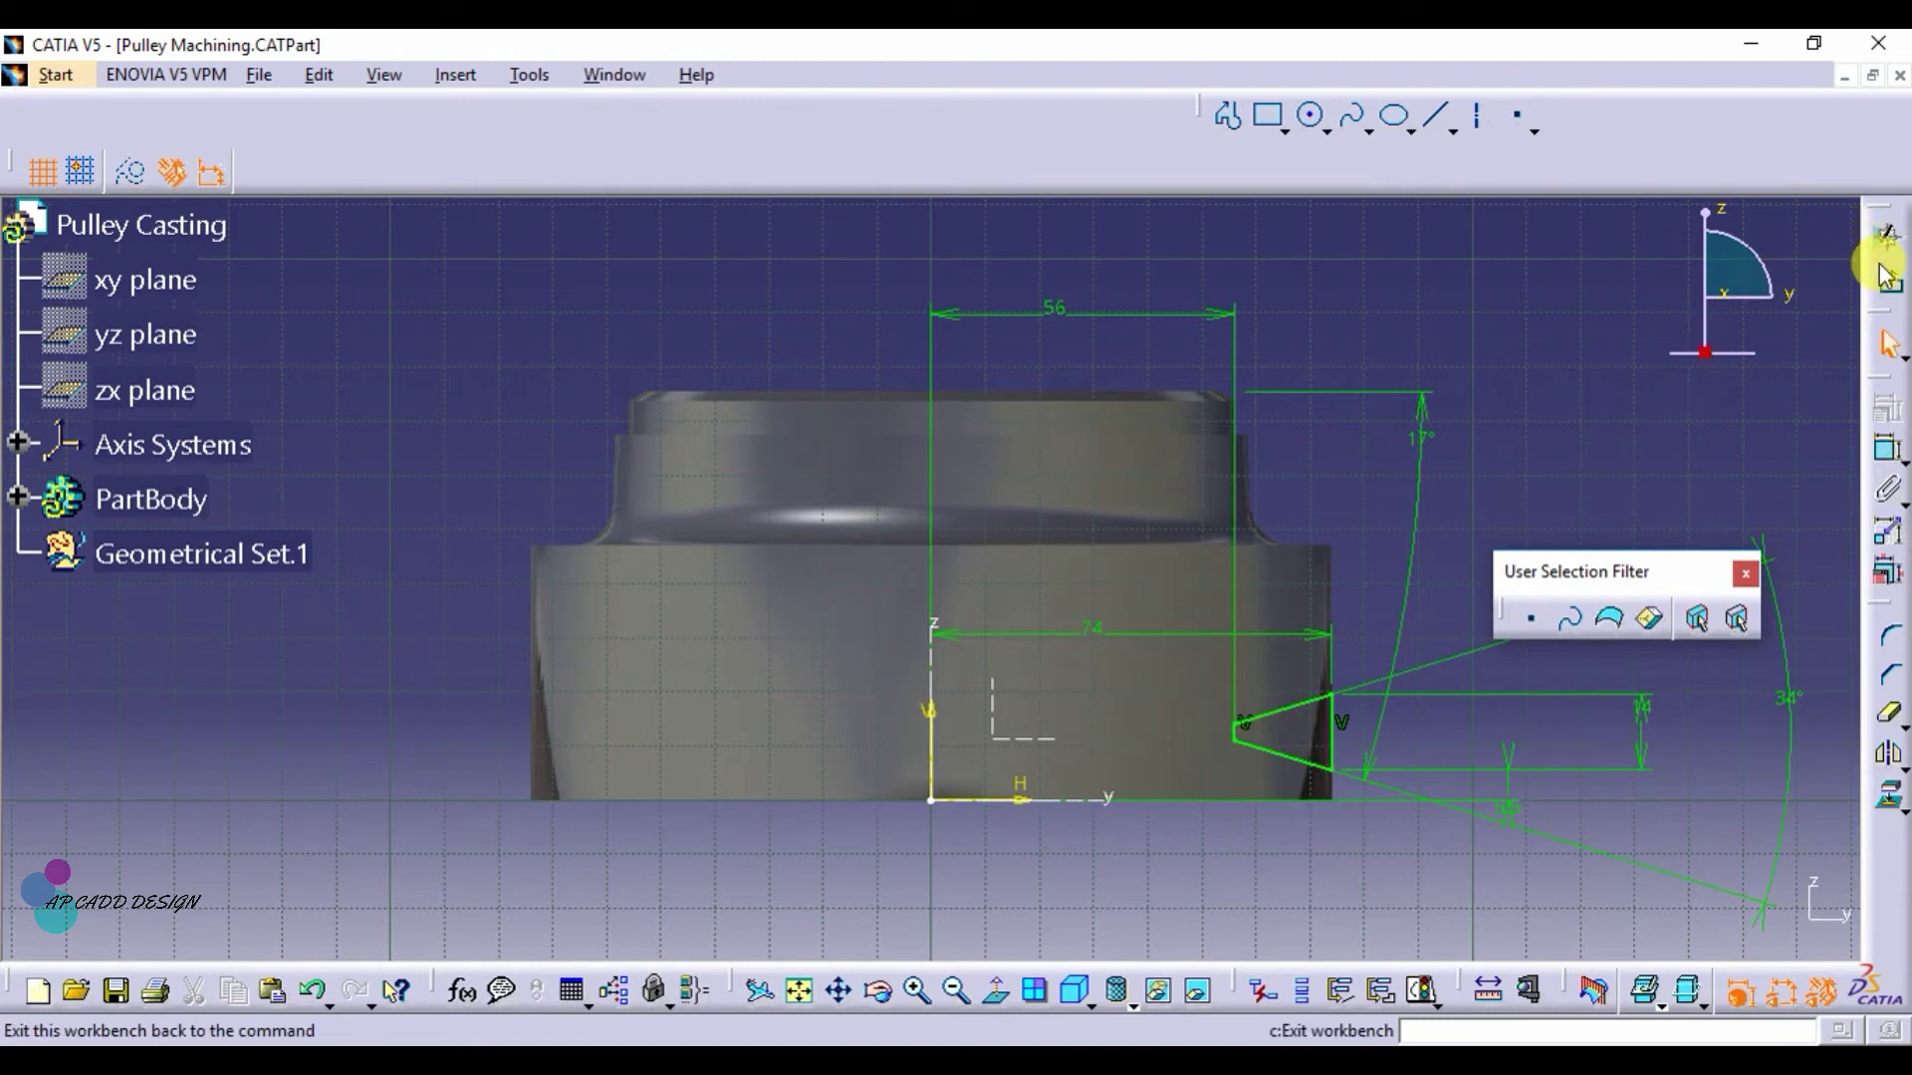
# Exit the sketch and cut a 360° Groove of the profile about the Z axis
pyautogui.click(1890, 286)
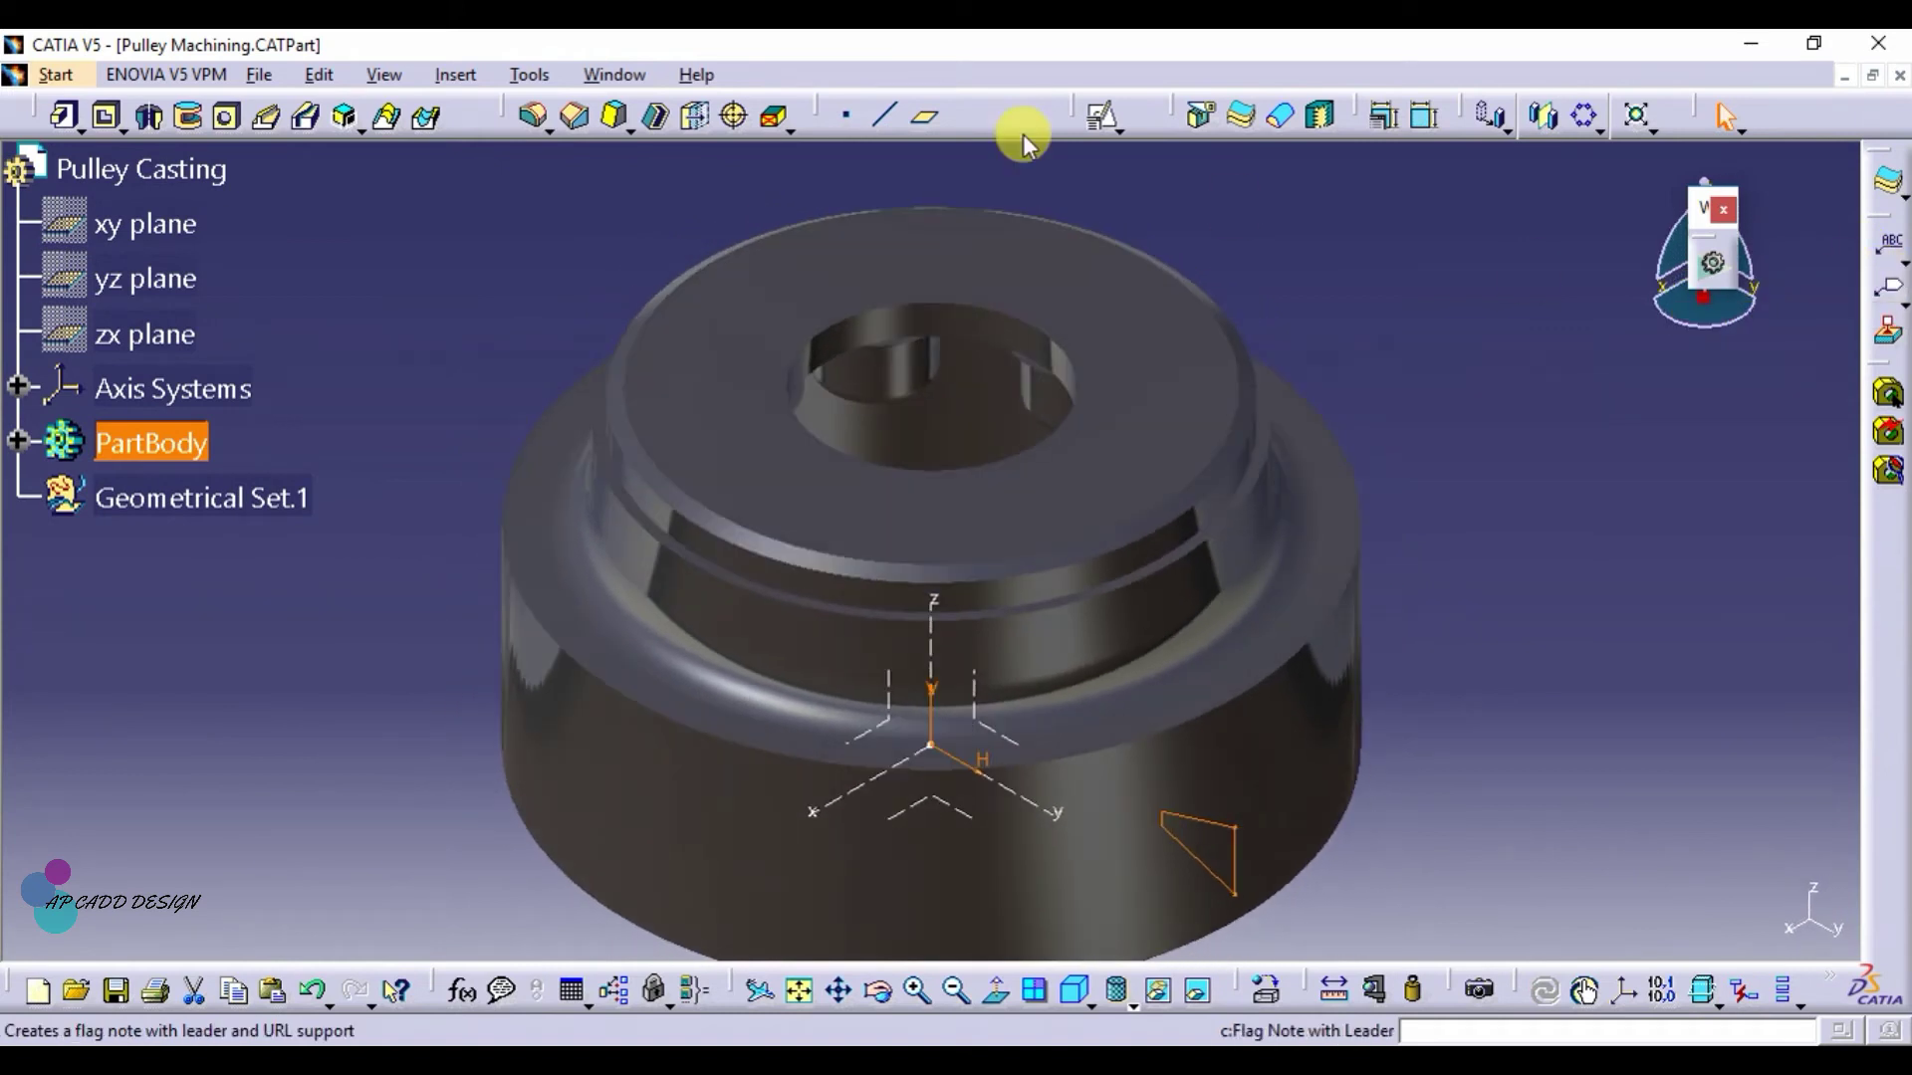
pyautogui.click(189, 116)
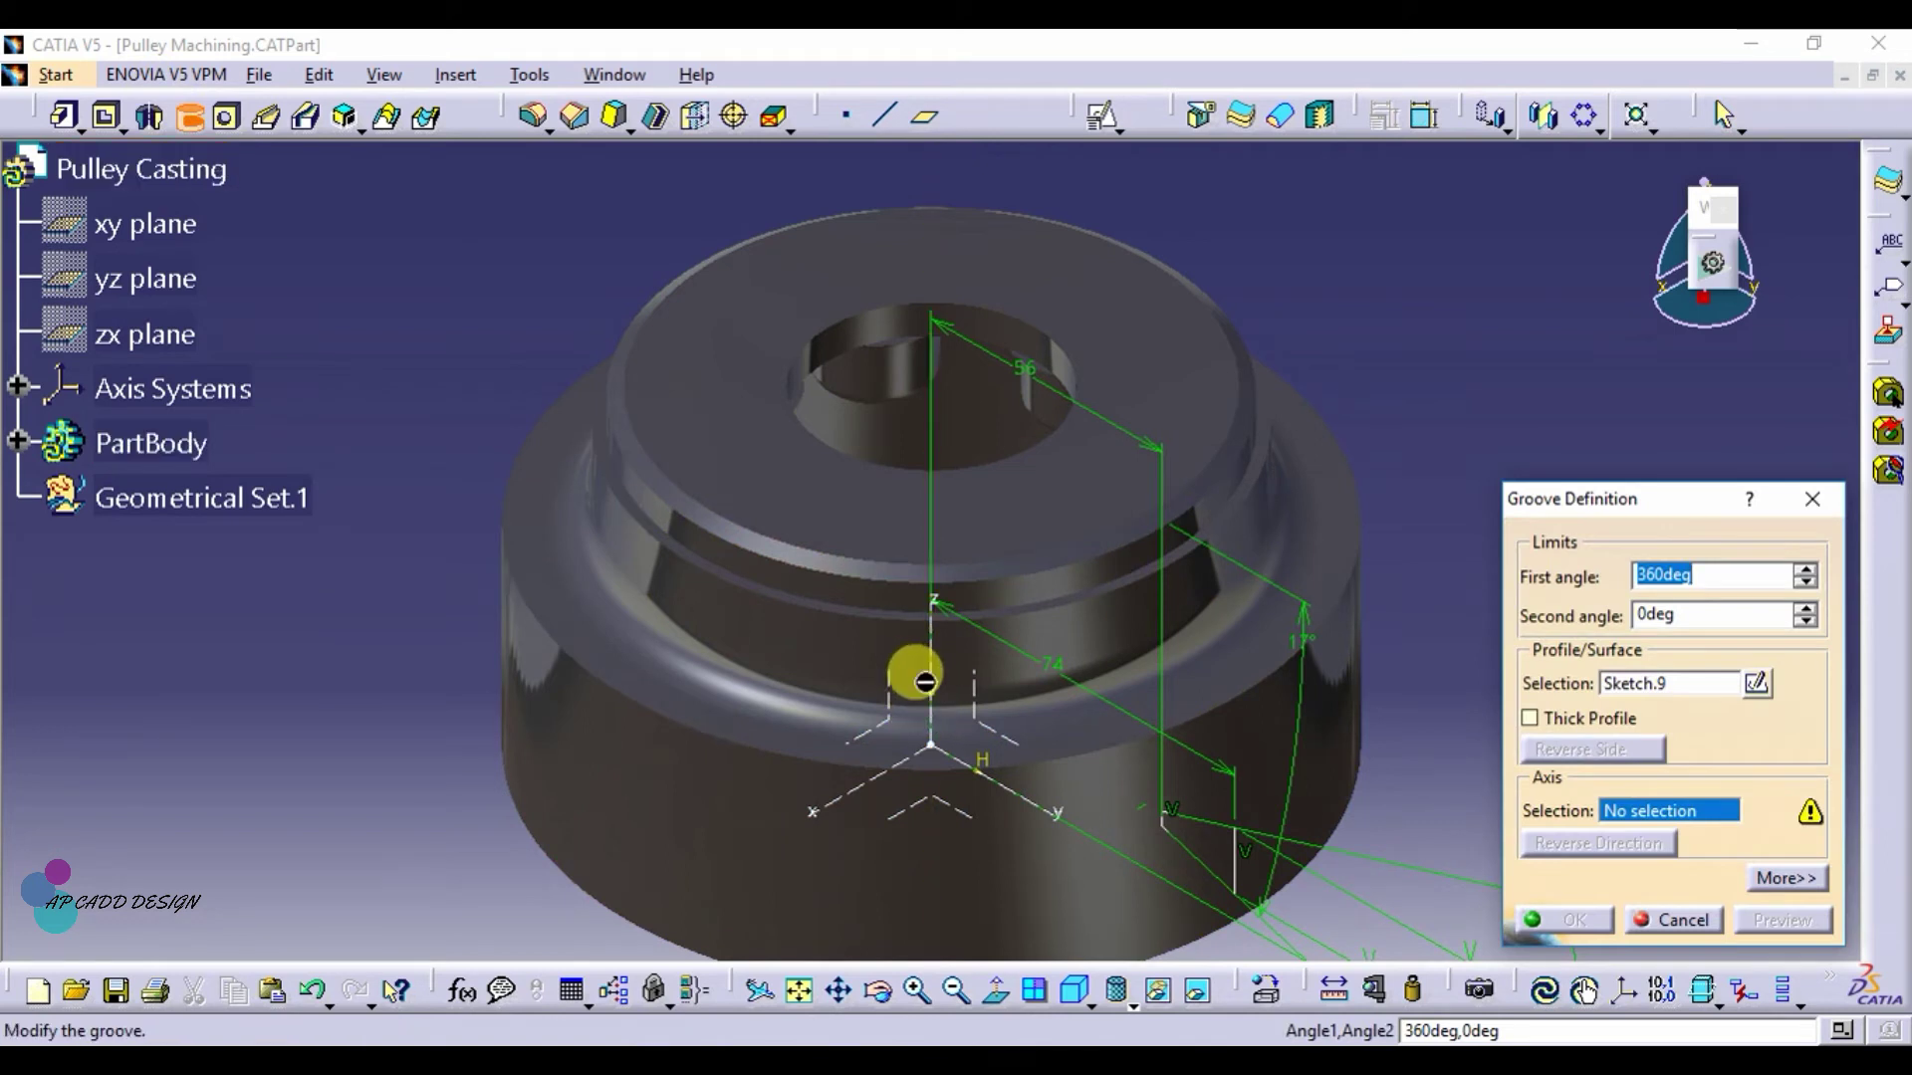
pyautogui.click(931, 696)
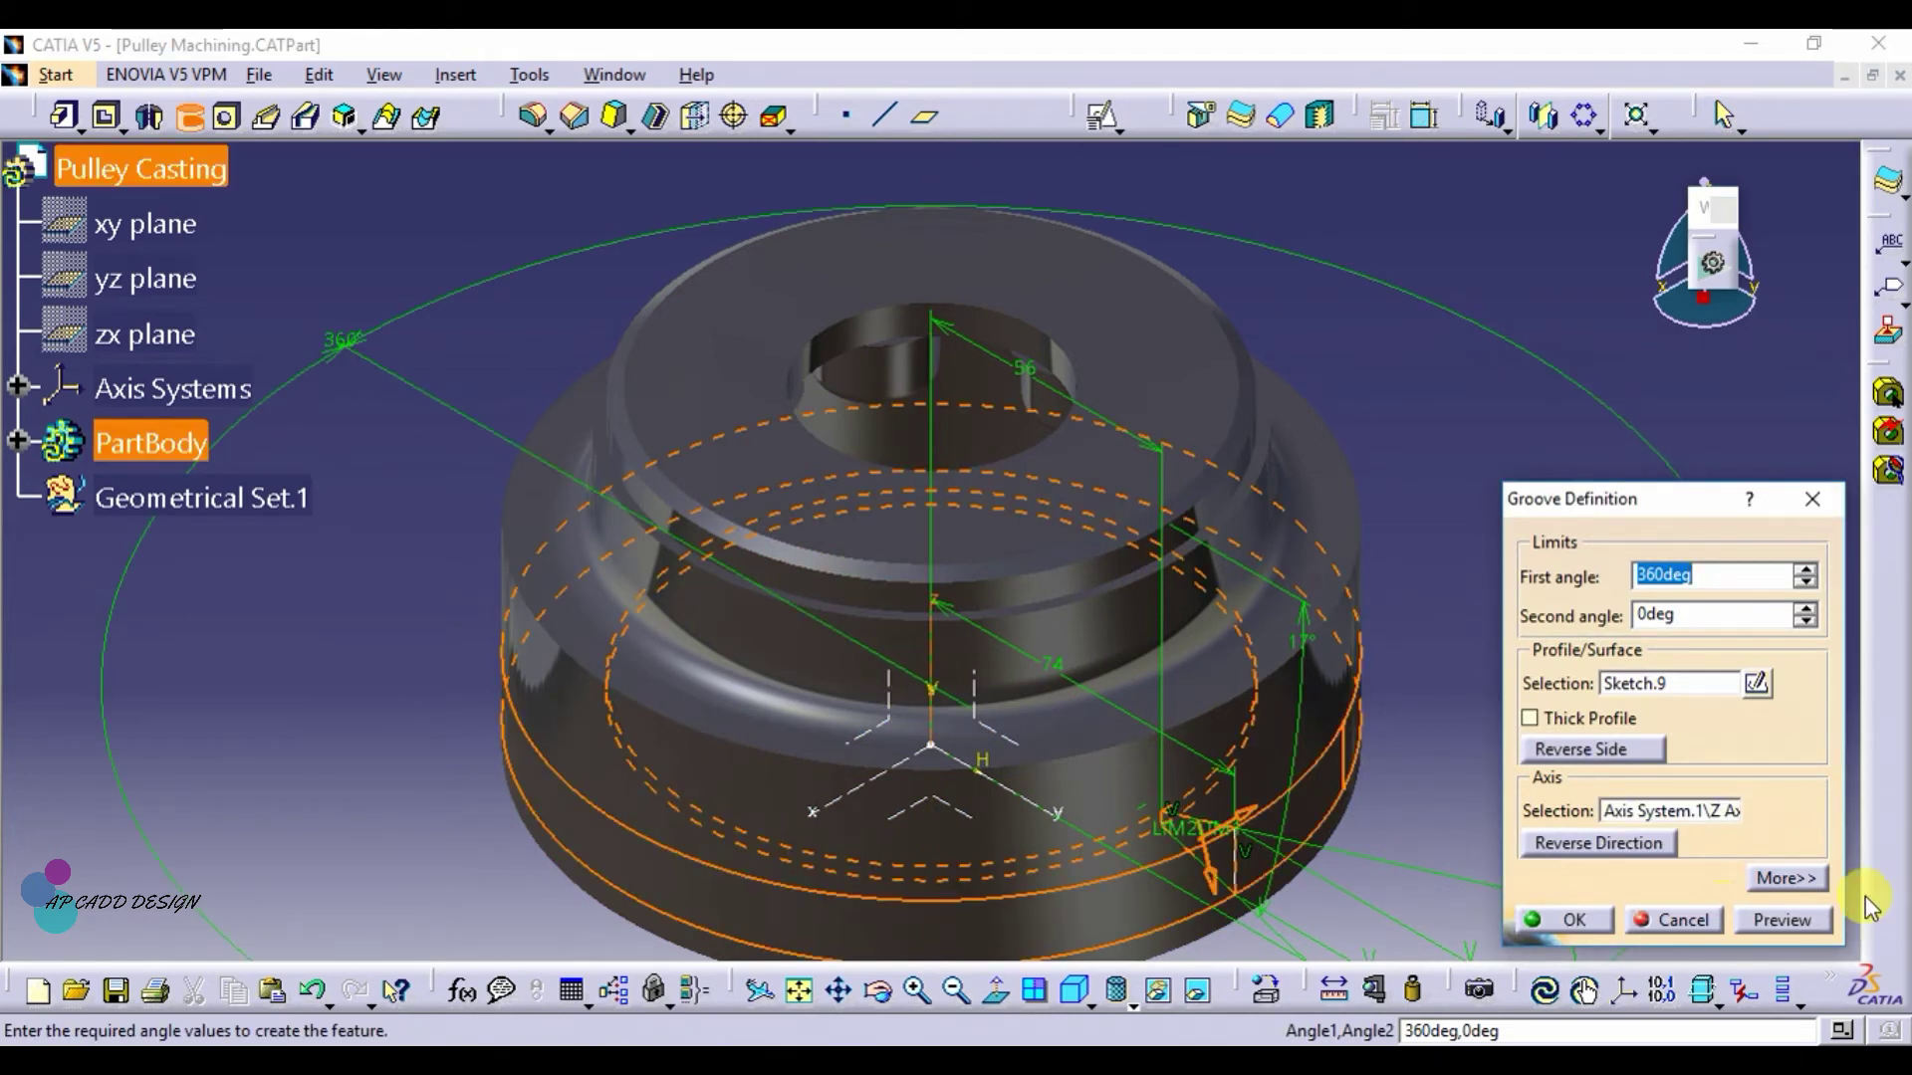
pyautogui.click(1814, 920)
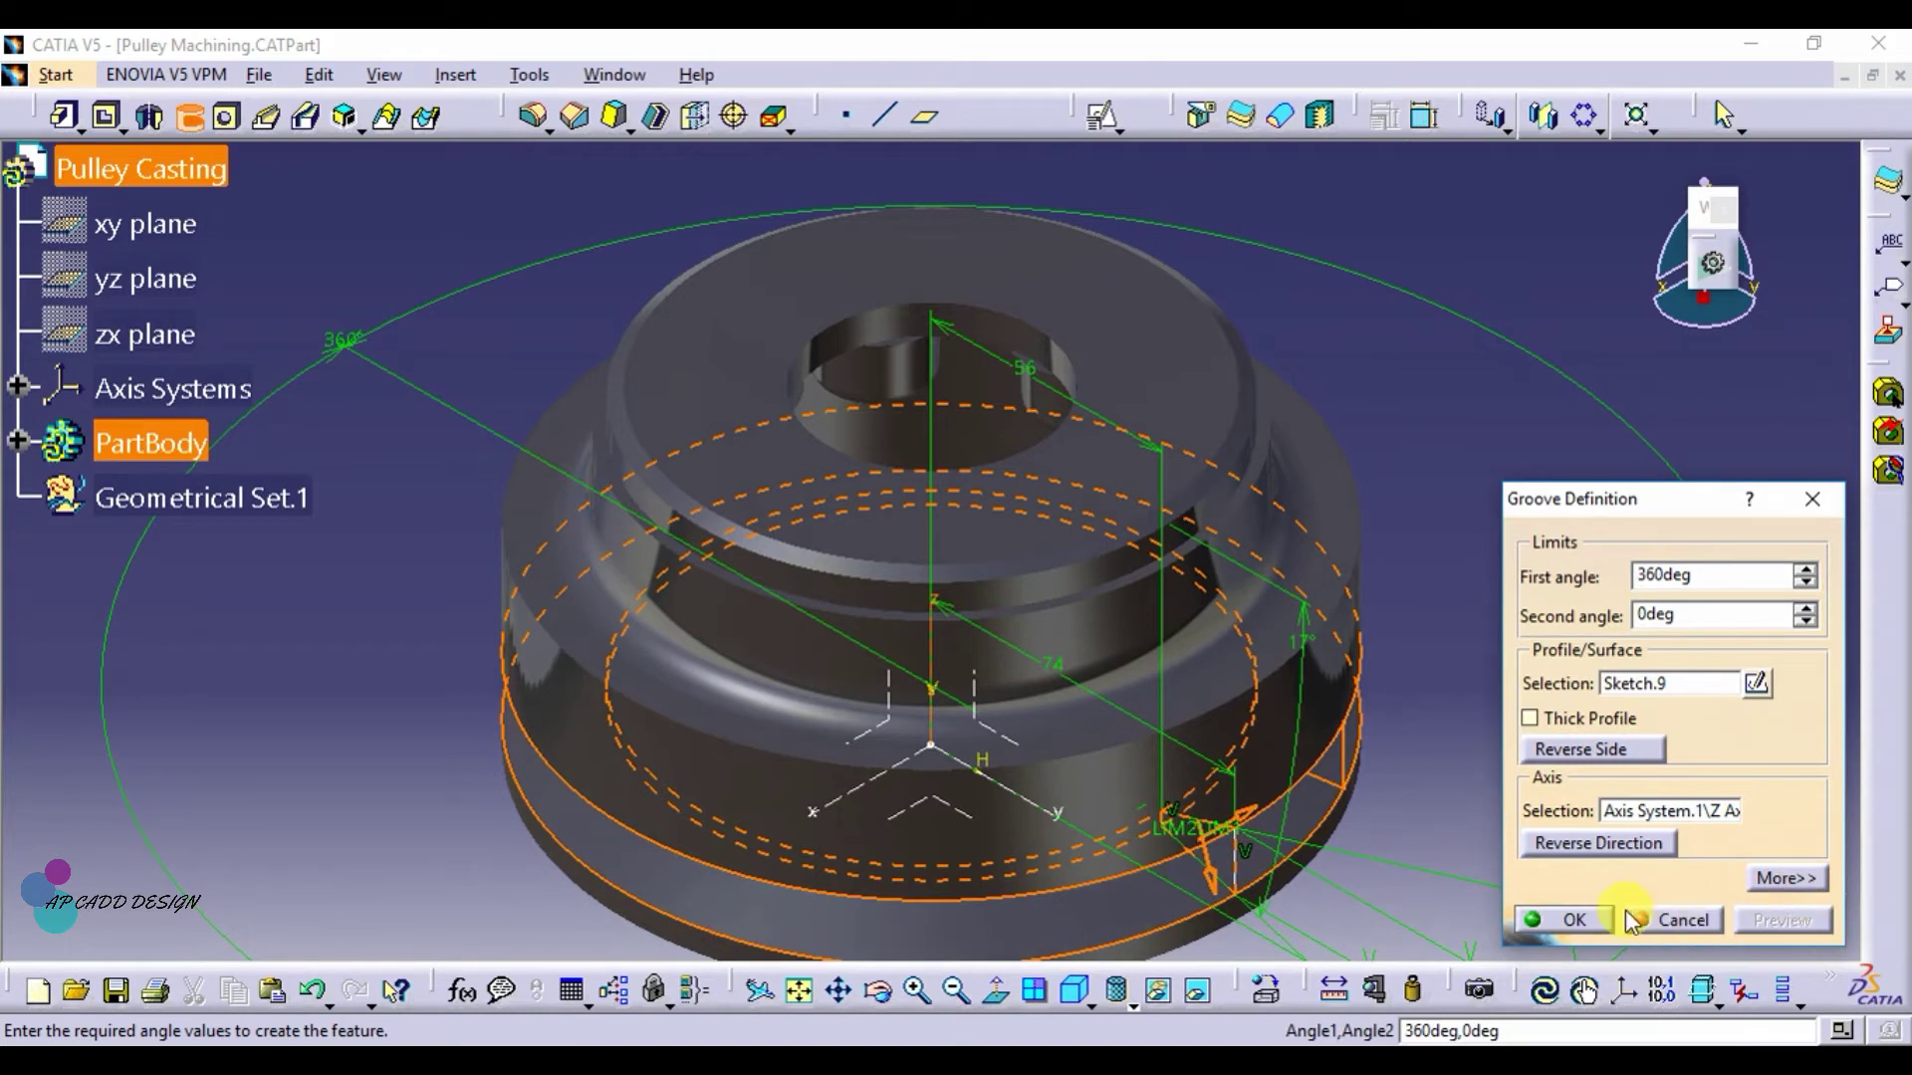
pyautogui.click(1570, 920)
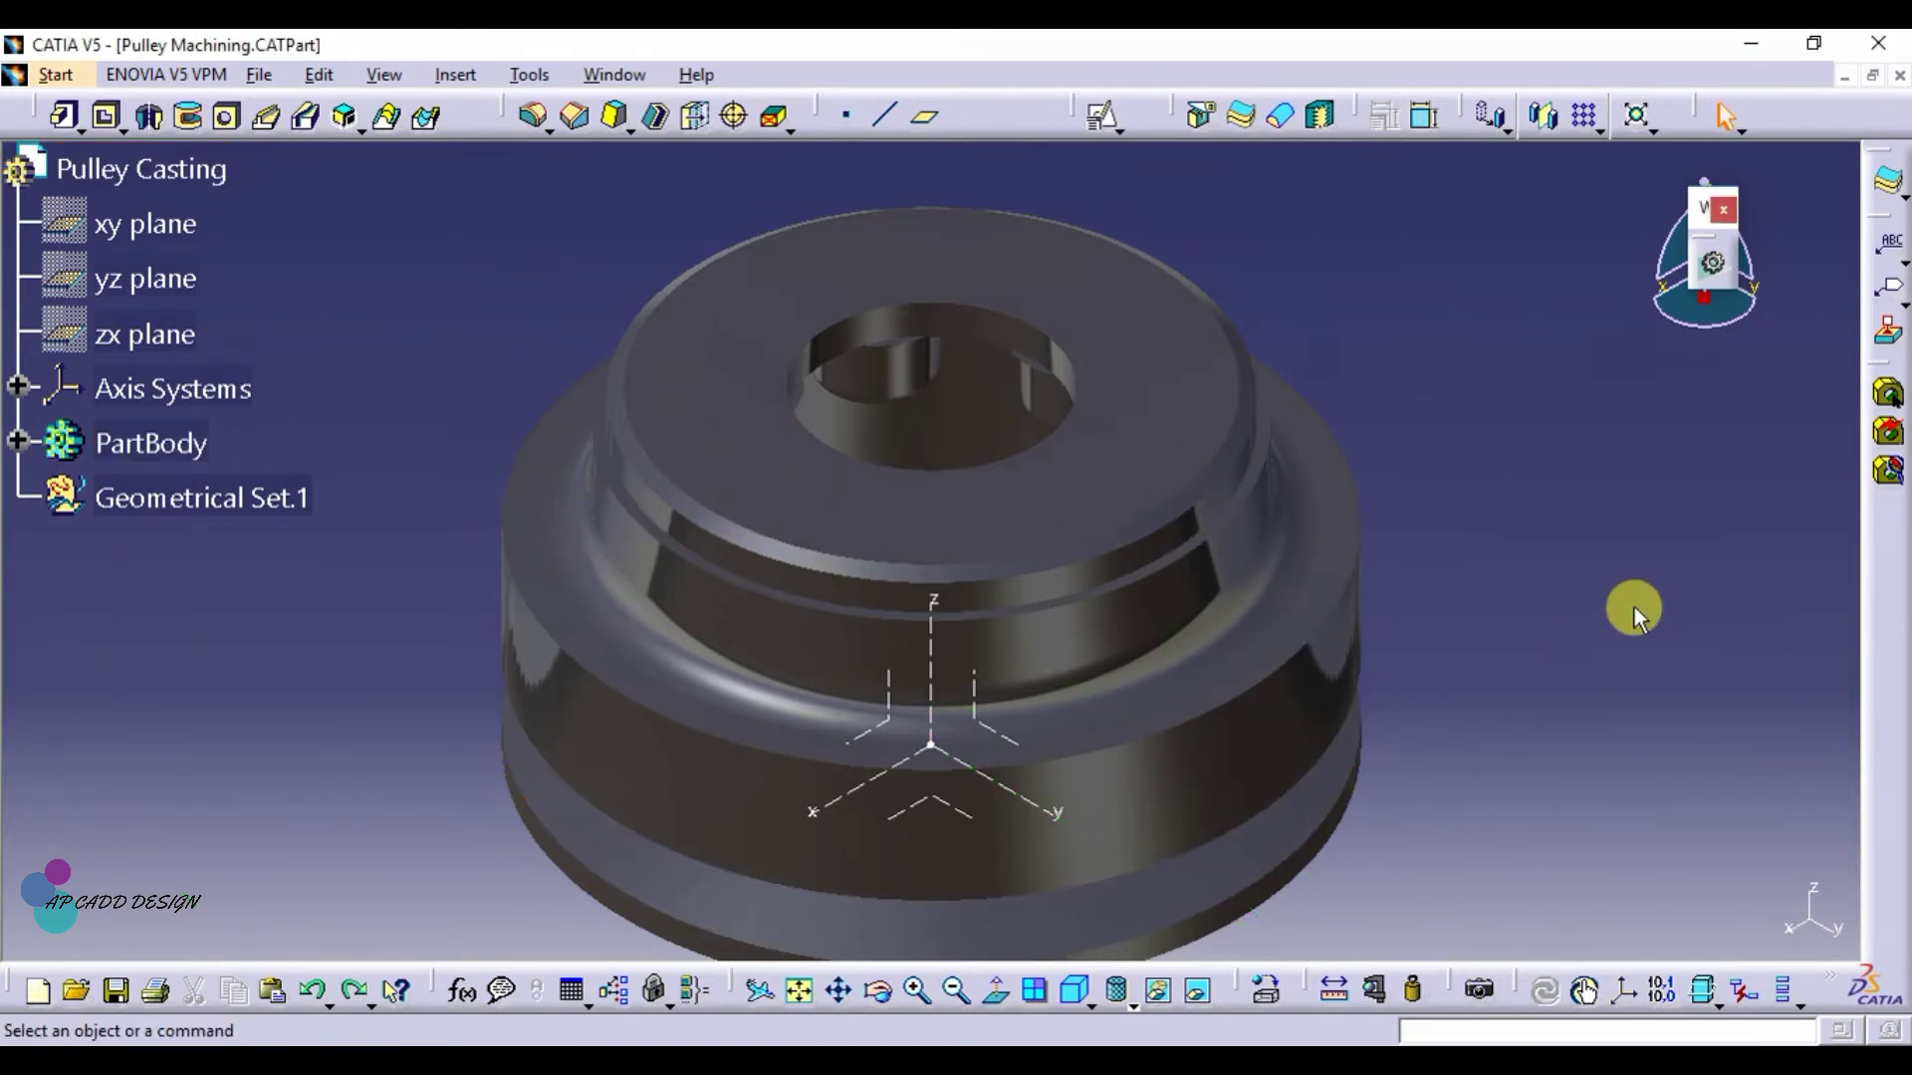
# Rectangular-pattern Groove.3 into 2 instances spaced 19 mm along the part axis
pyautogui.click(1577, 110)
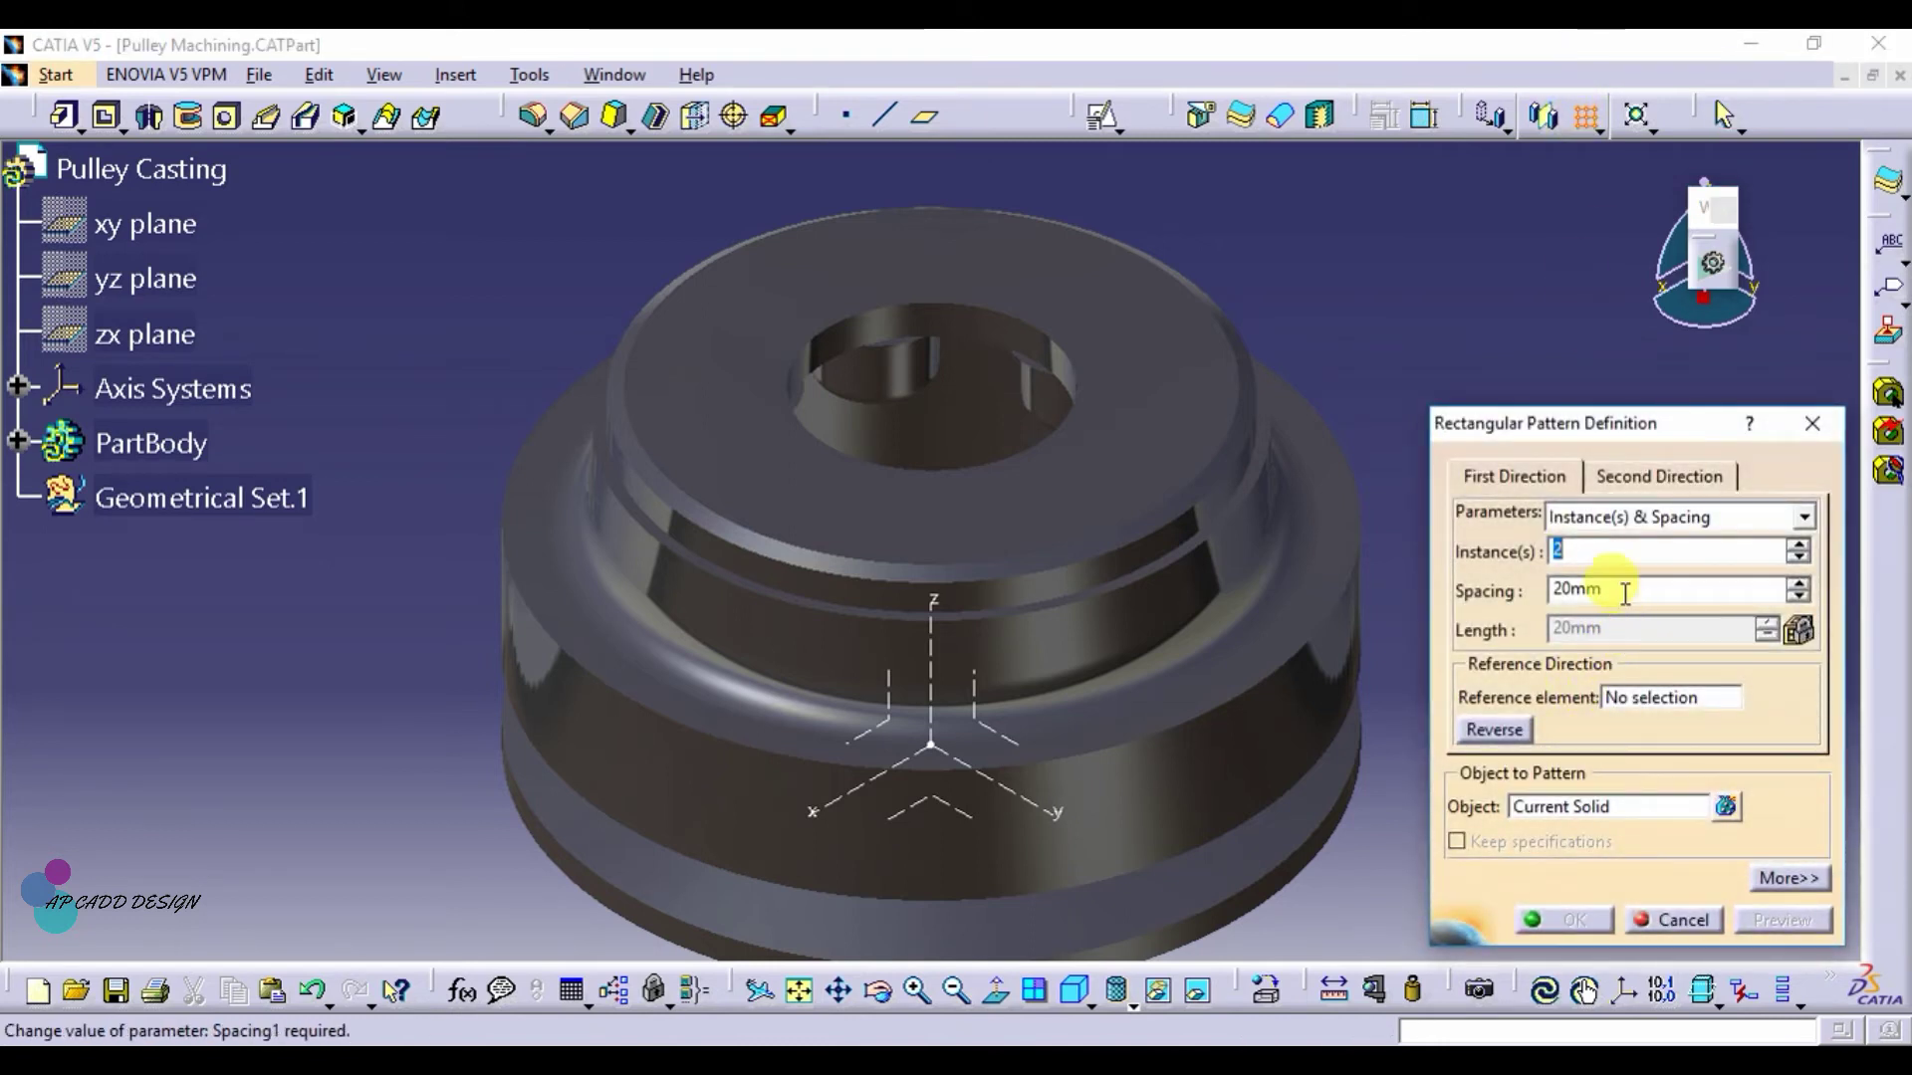
pyautogui.press('BackSpace')
pyautogui.press('BackSpace')
pyautogui.press('BackSpace')
pyautogui.press('BackSpace')
pyautogui.write('19')
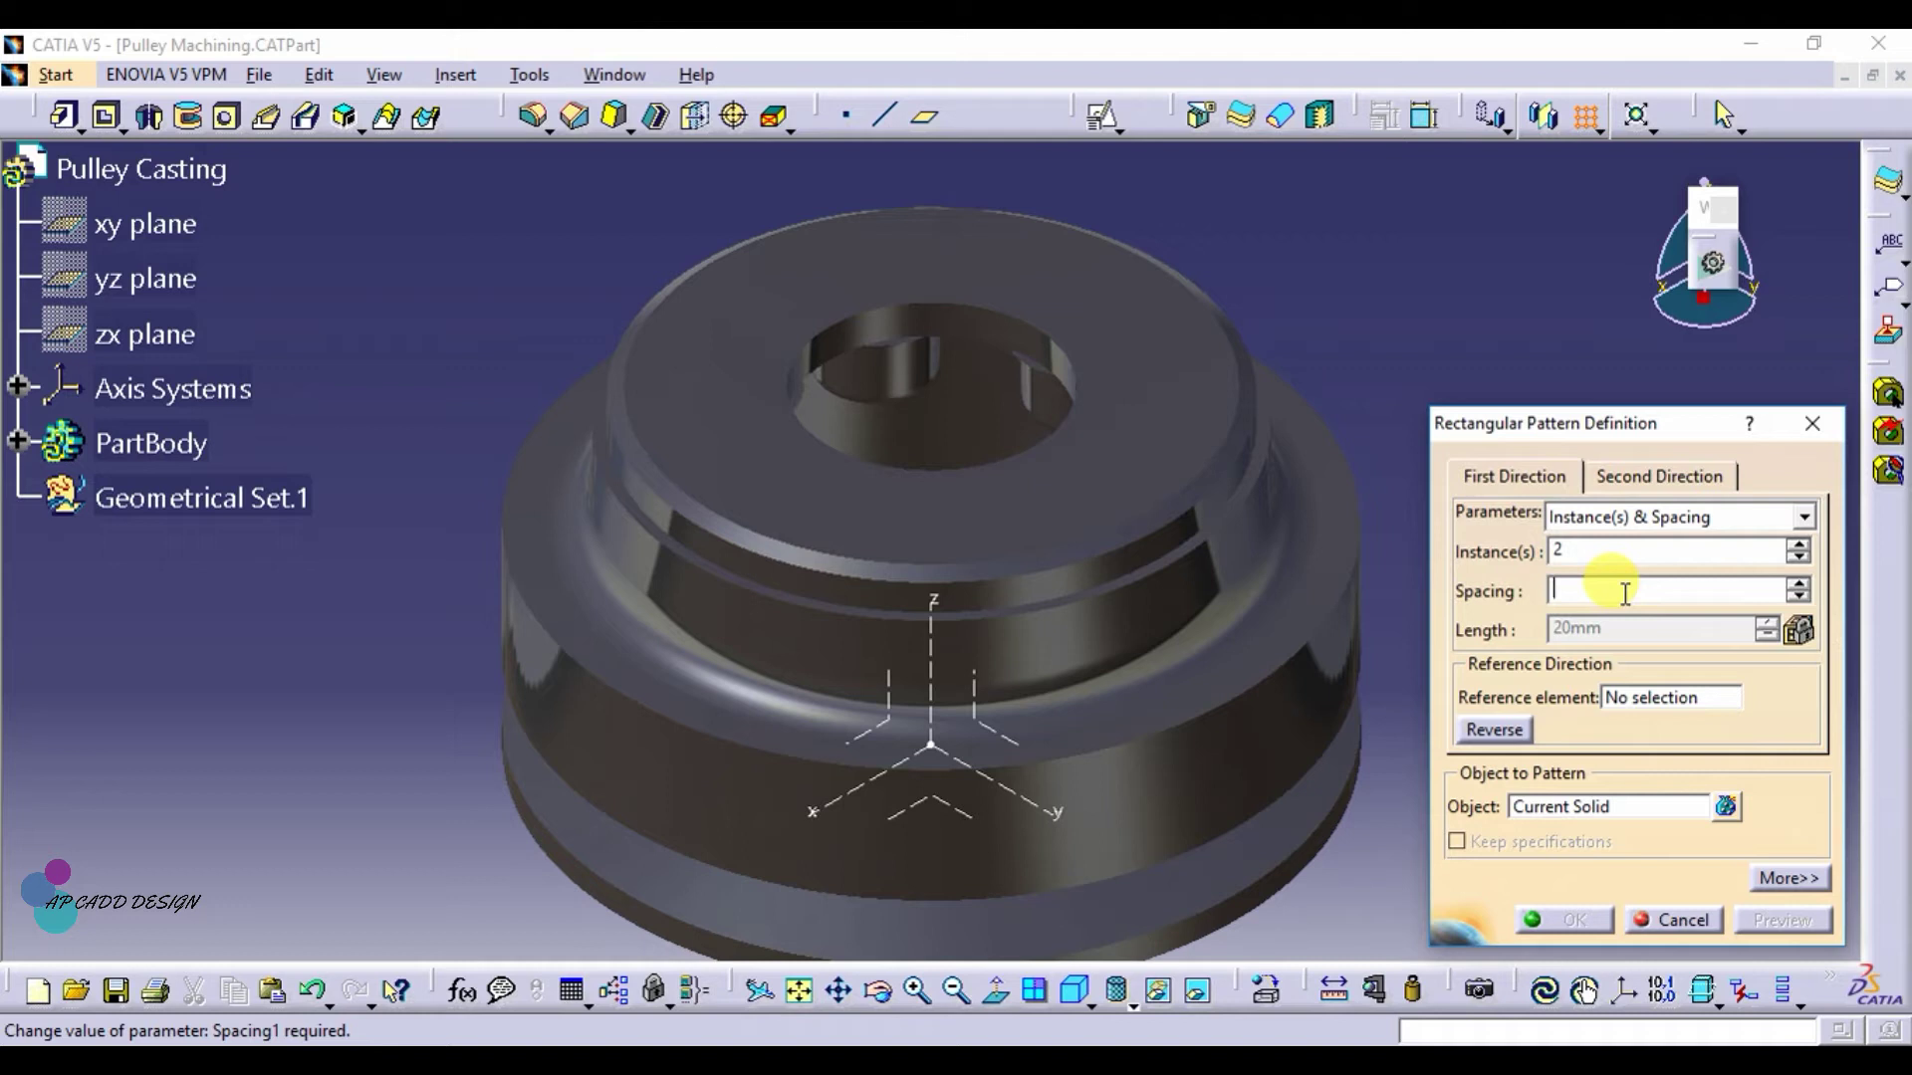
pyautogui.click(1565, 812)
pyautogui.click(1530, 811)
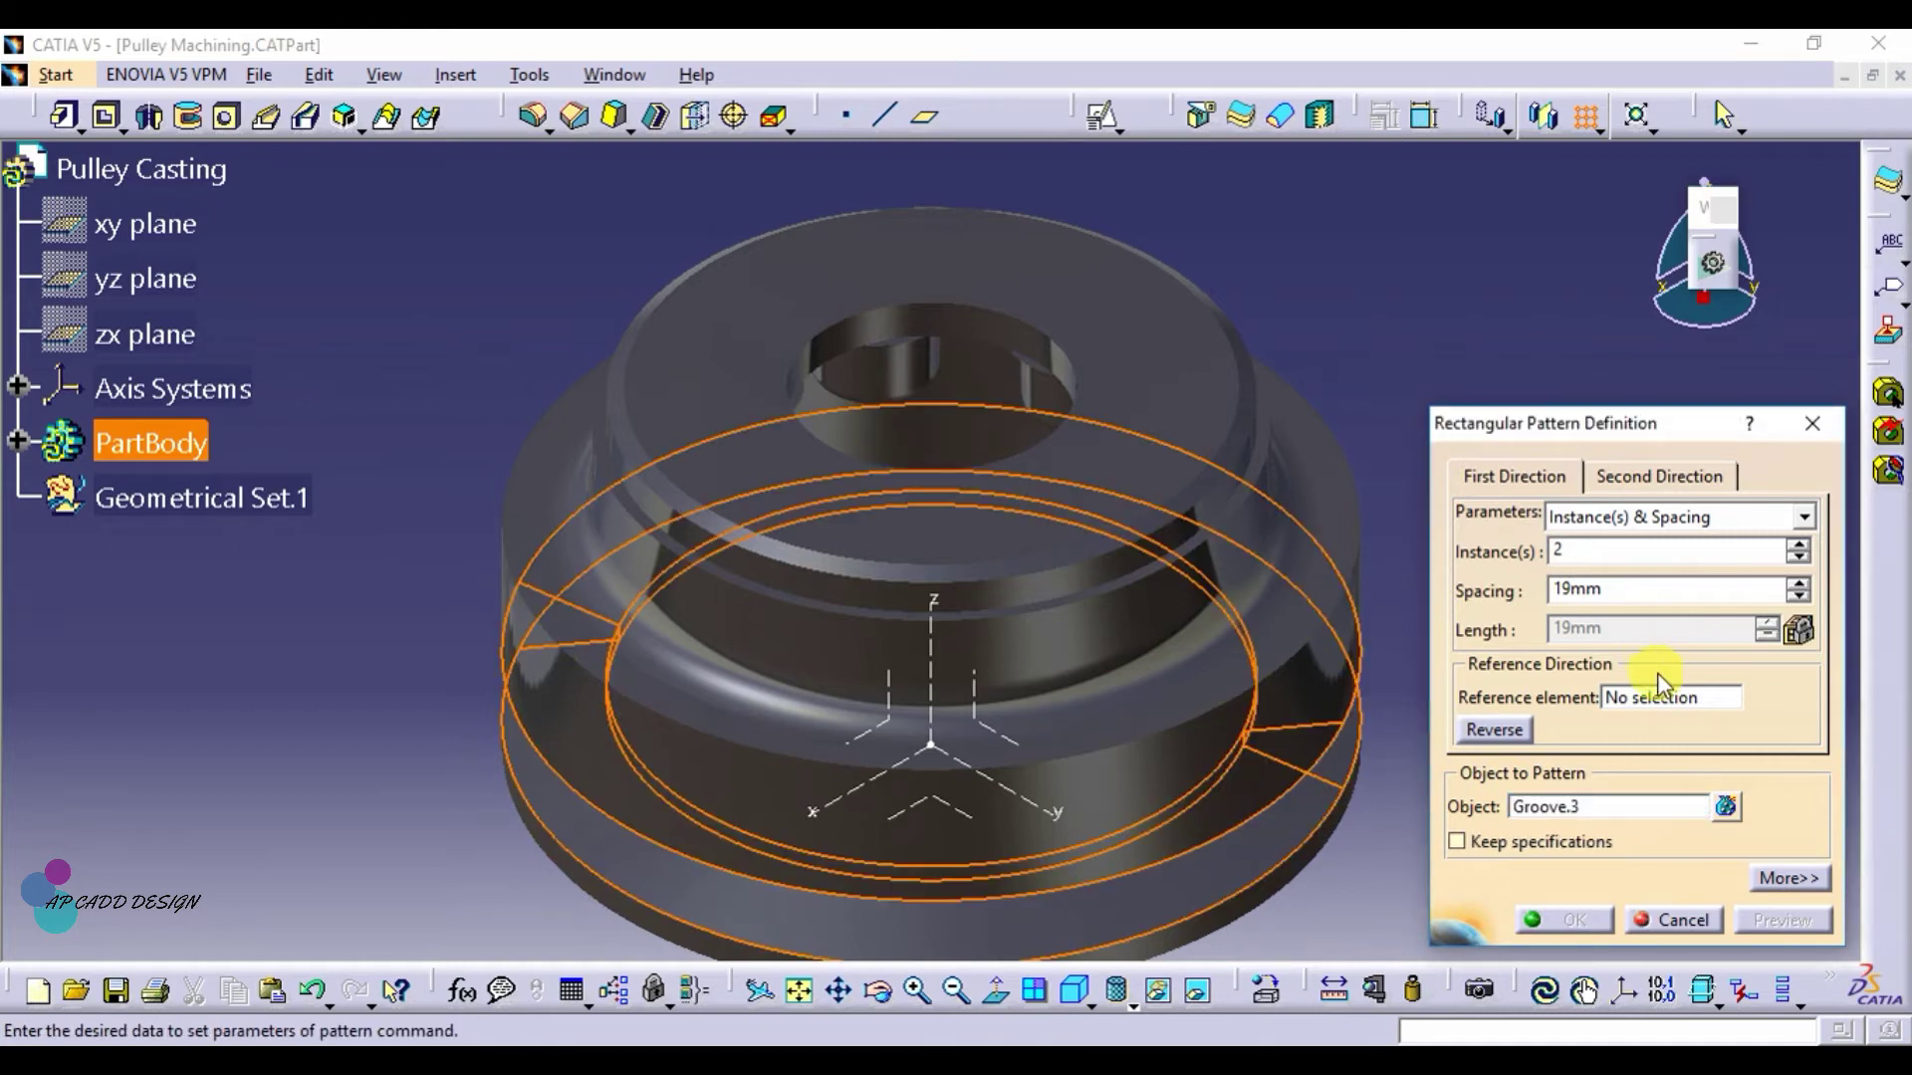
pyautogui.click(1661, 703)
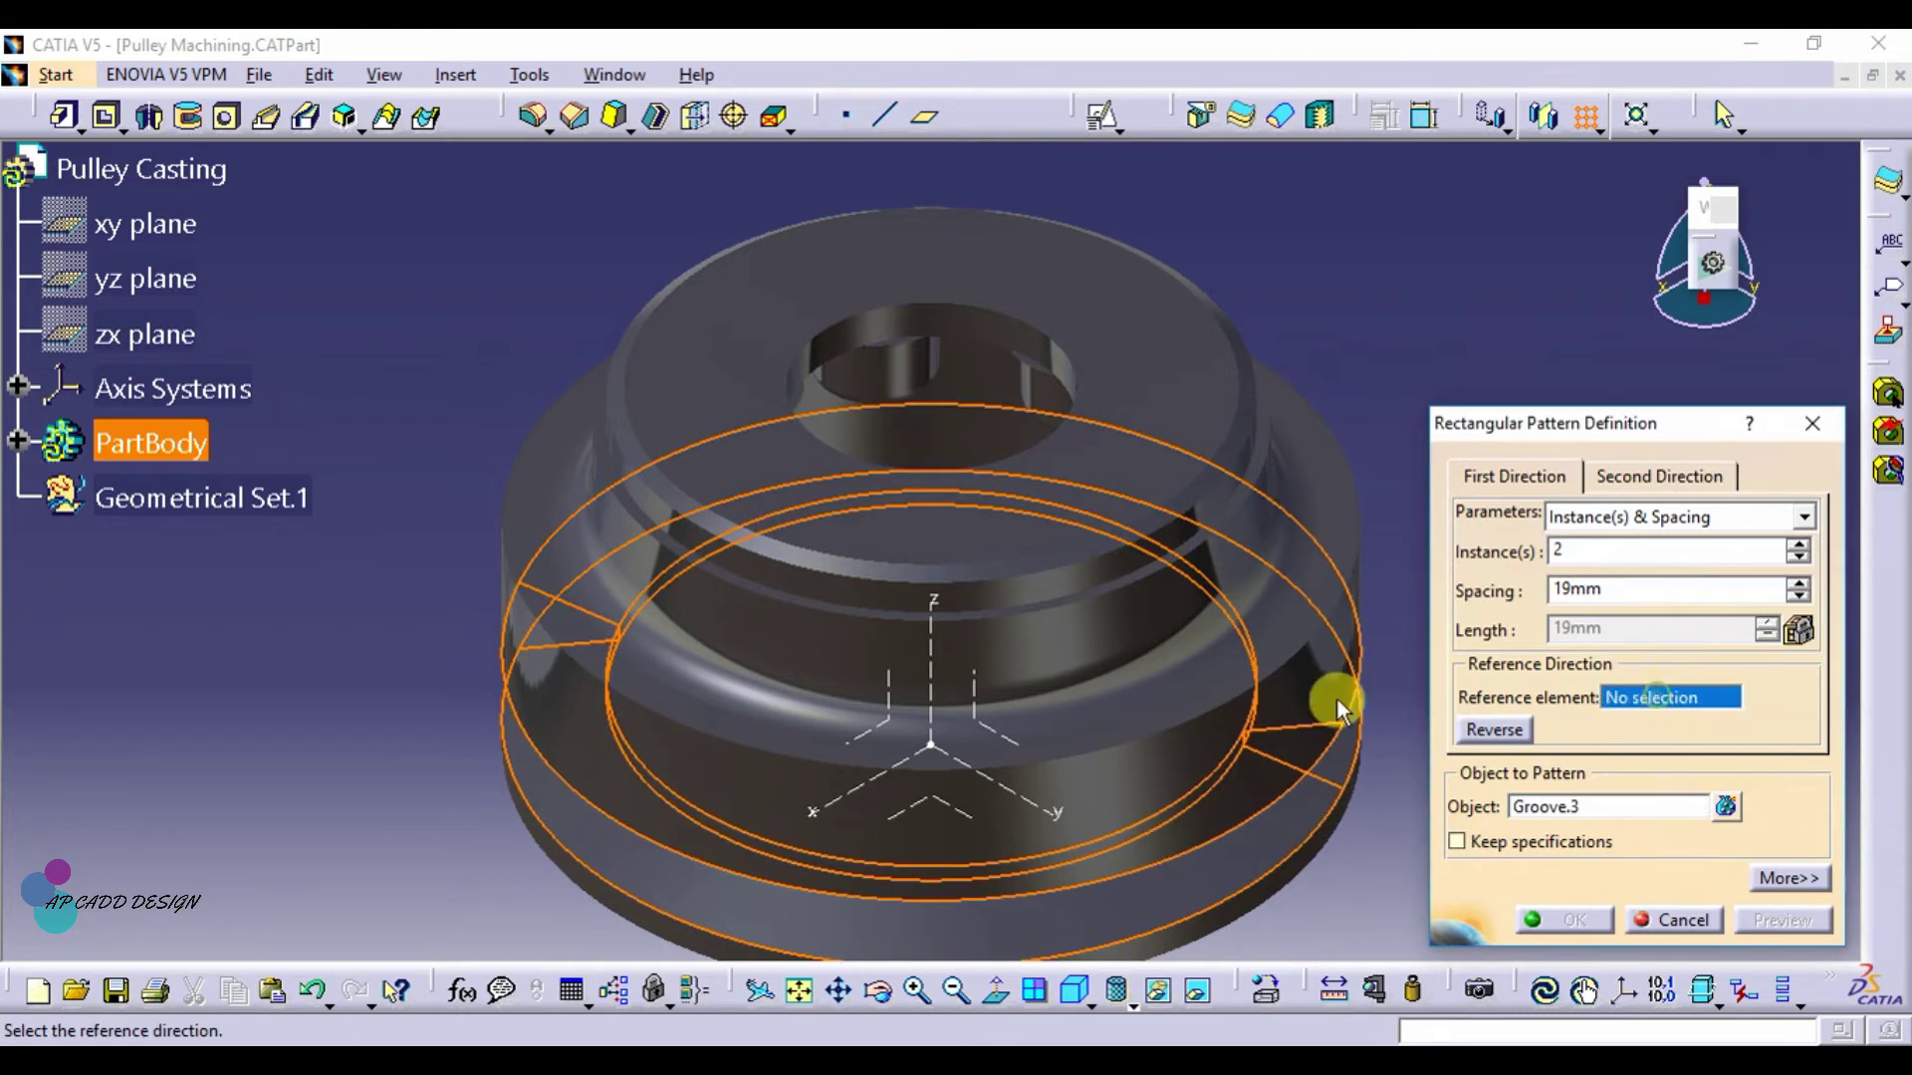
pyautogui.click(932, 722)
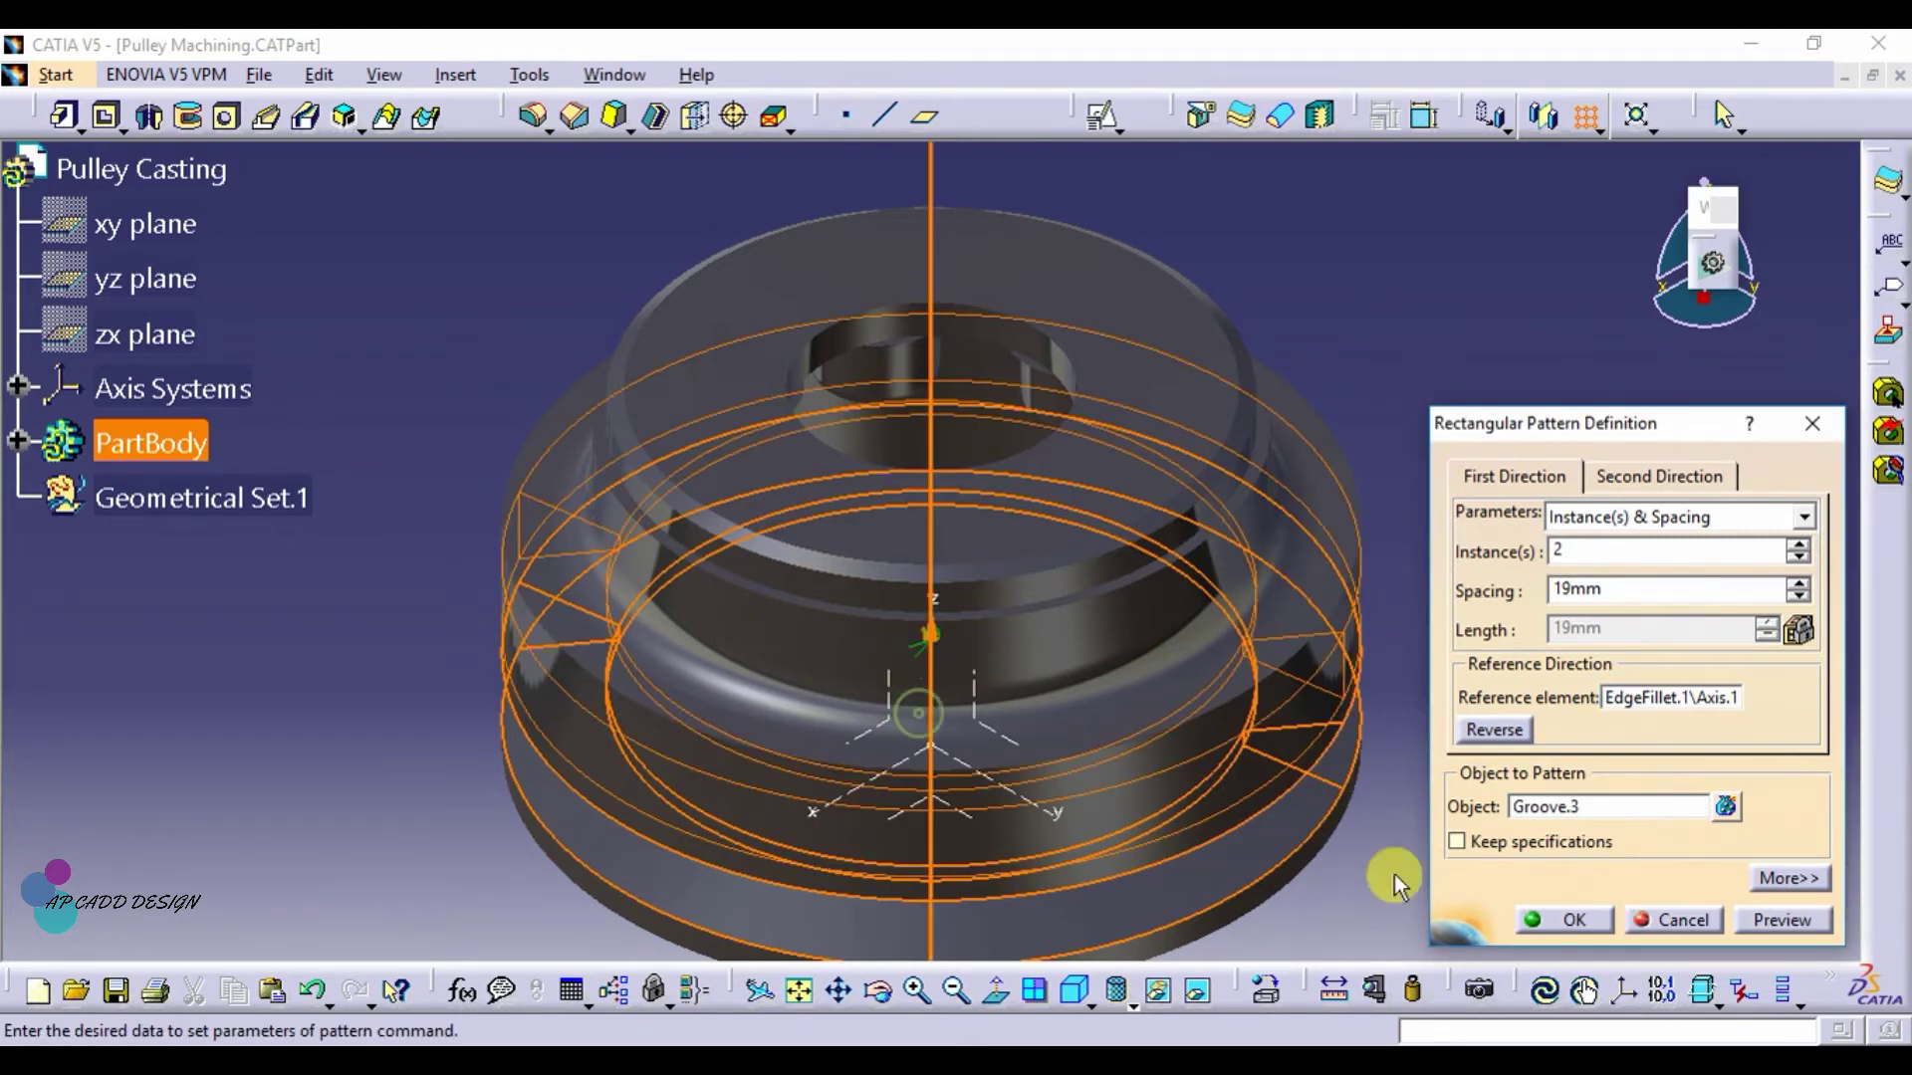
pyautogui.click(1786, 918)
pyautogui.click(1556, 922)
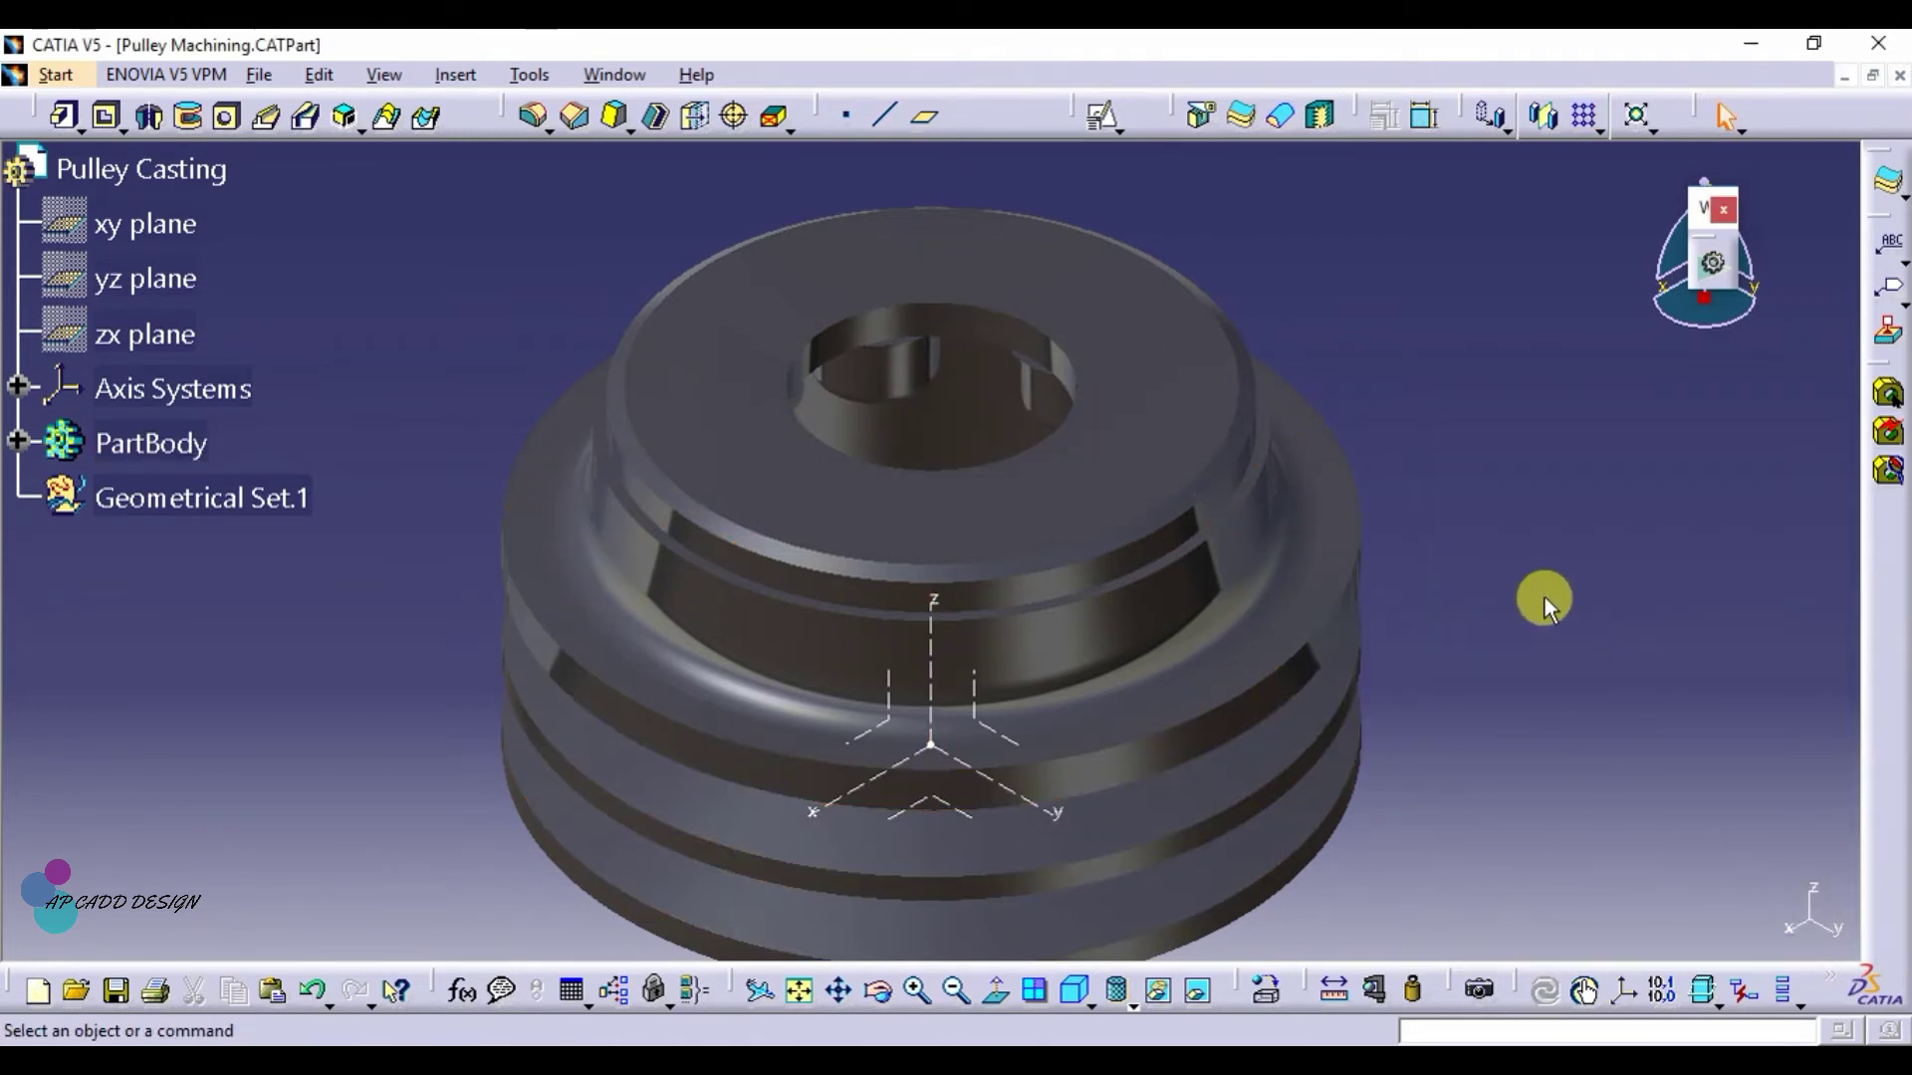
# Open a positioned sketch on the pulley's top face with Reverse H ticked
pyautogui.click(1145, 377)
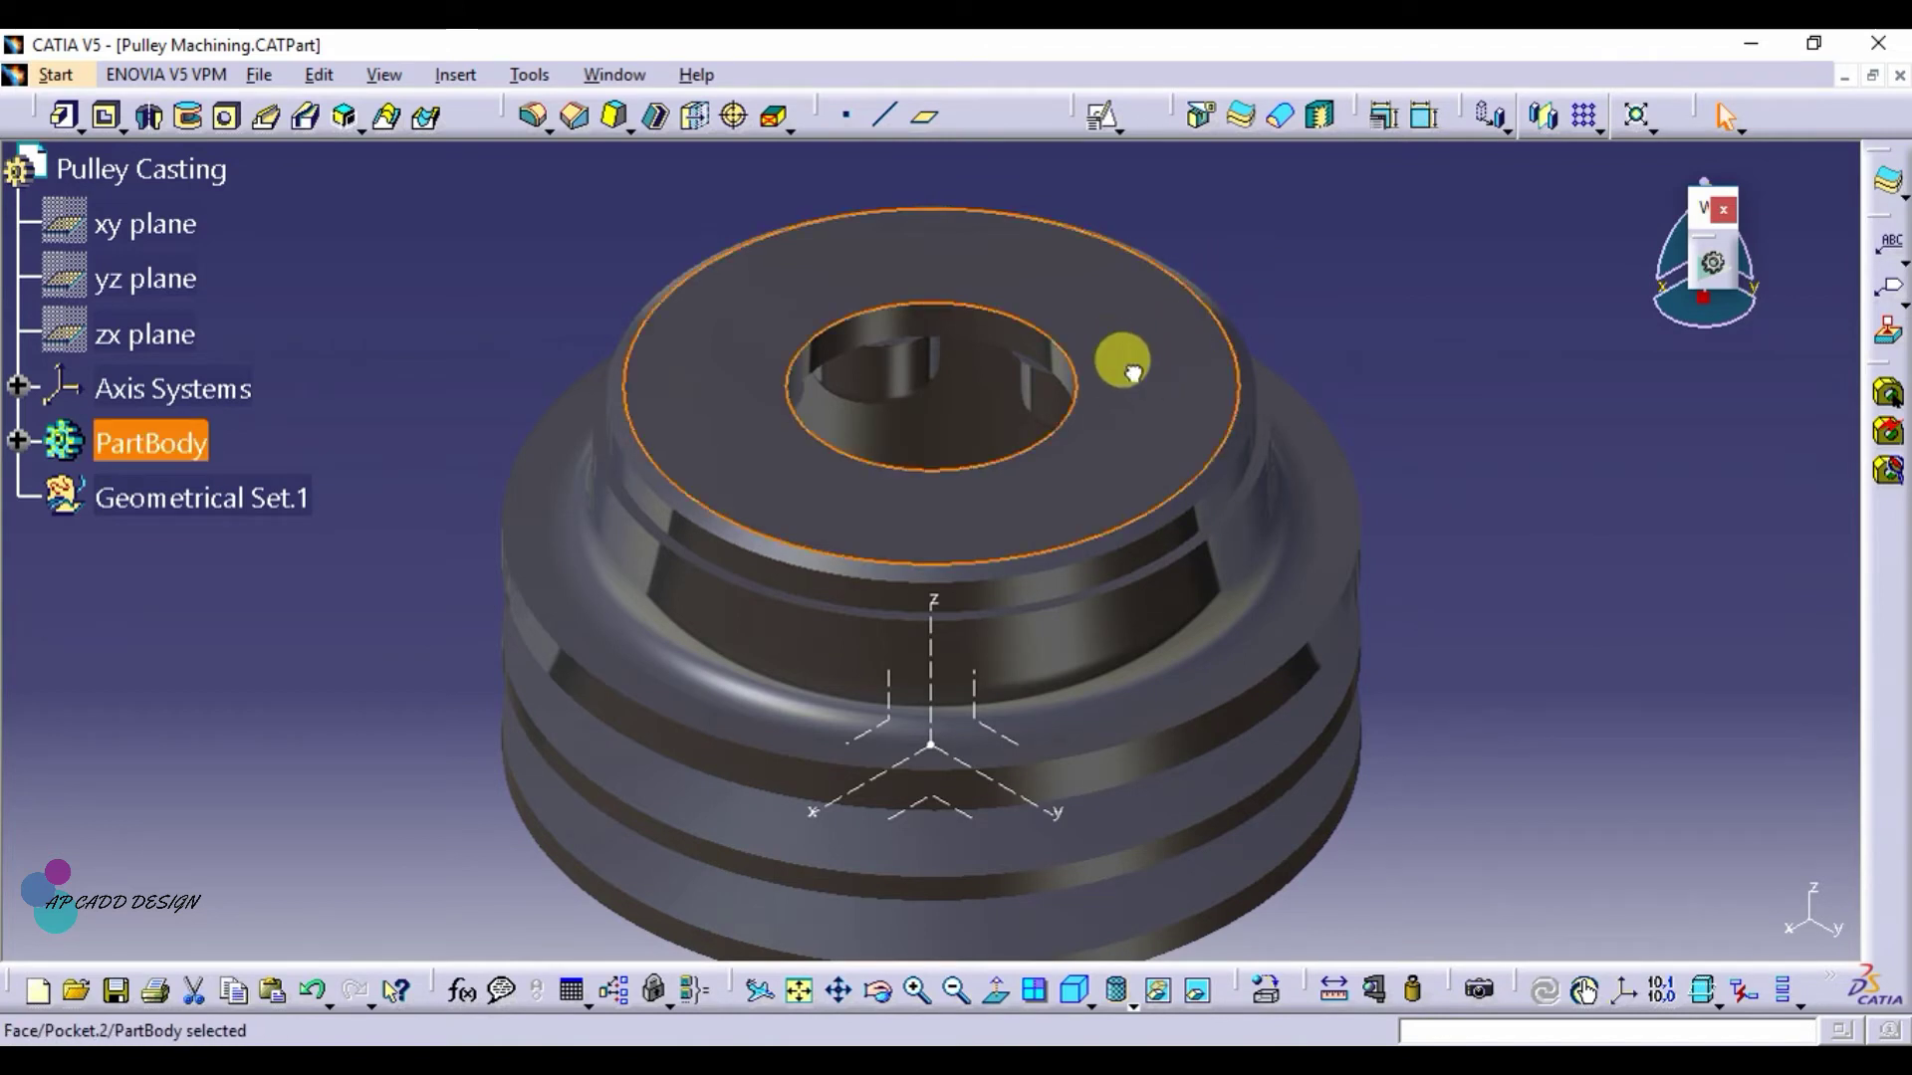
pyautogui.click(1092, 112)
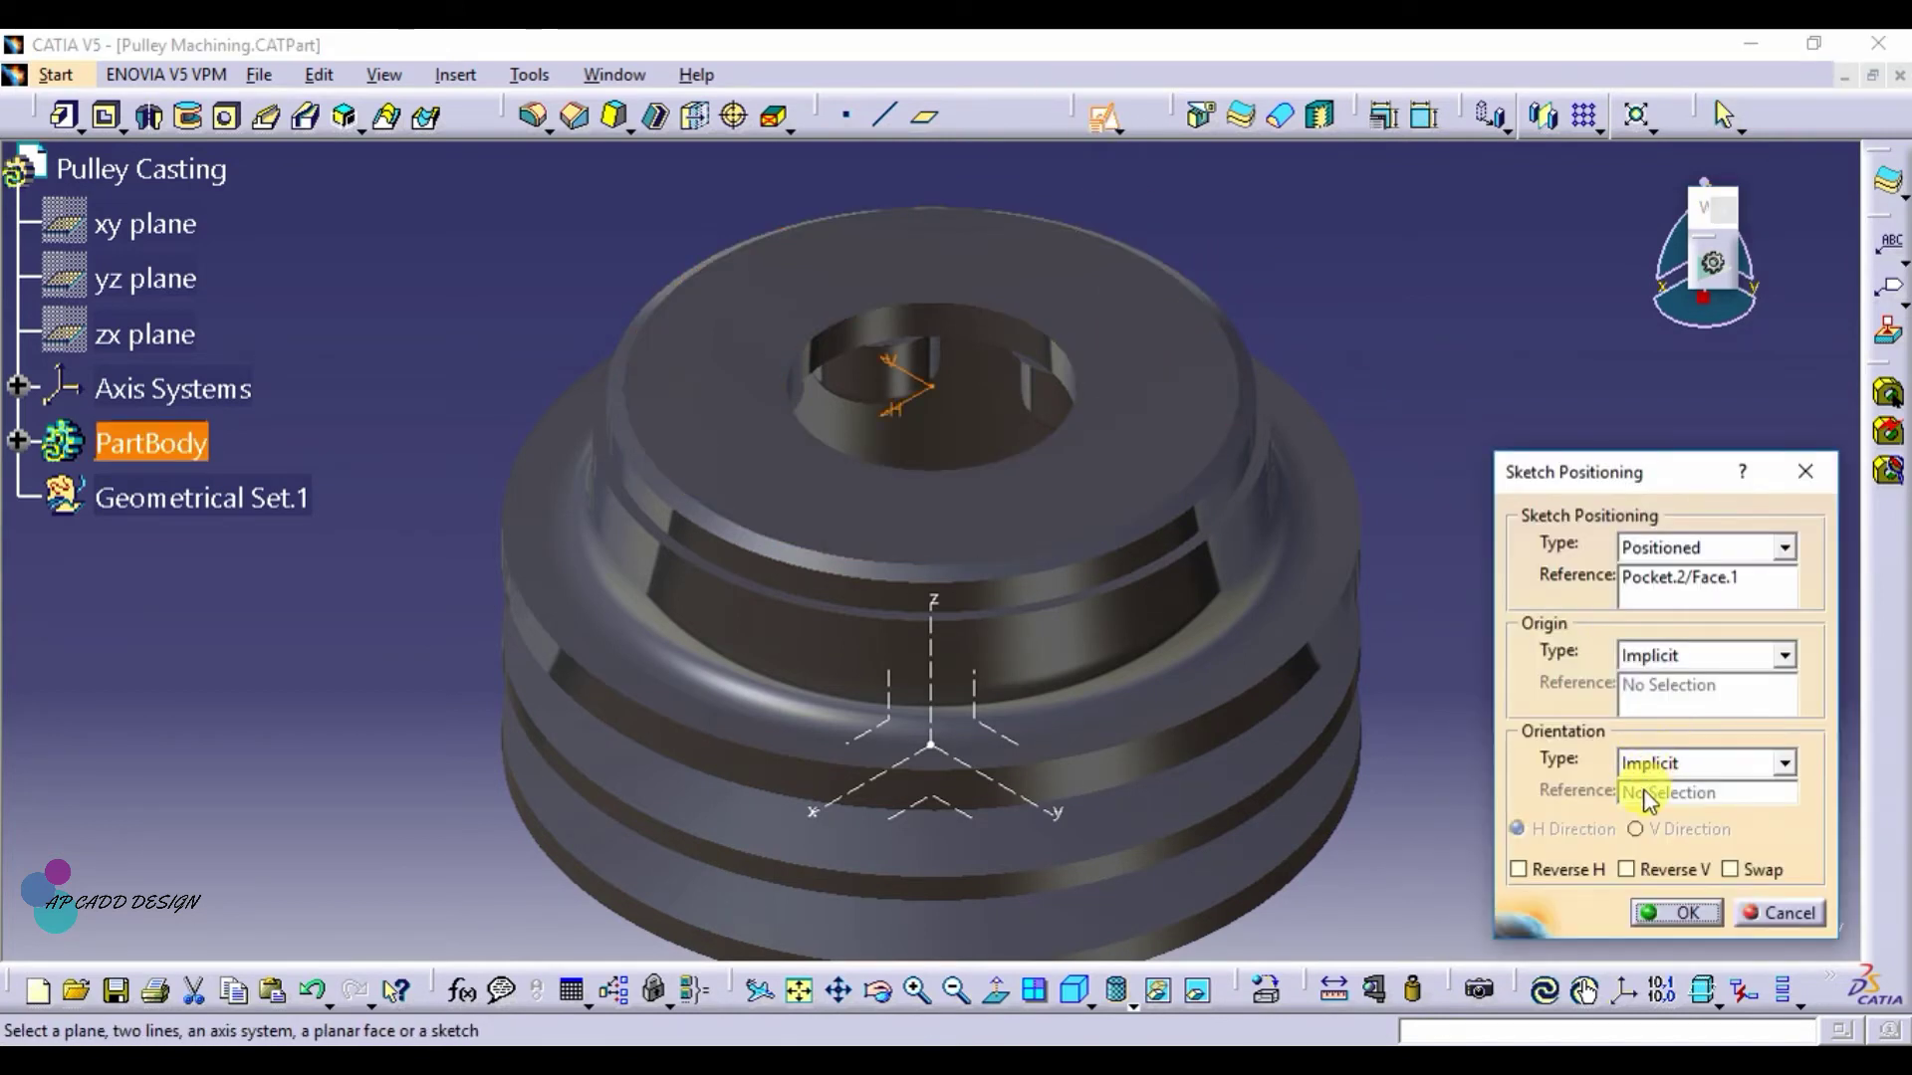
pyautogui.click(1580, 870)
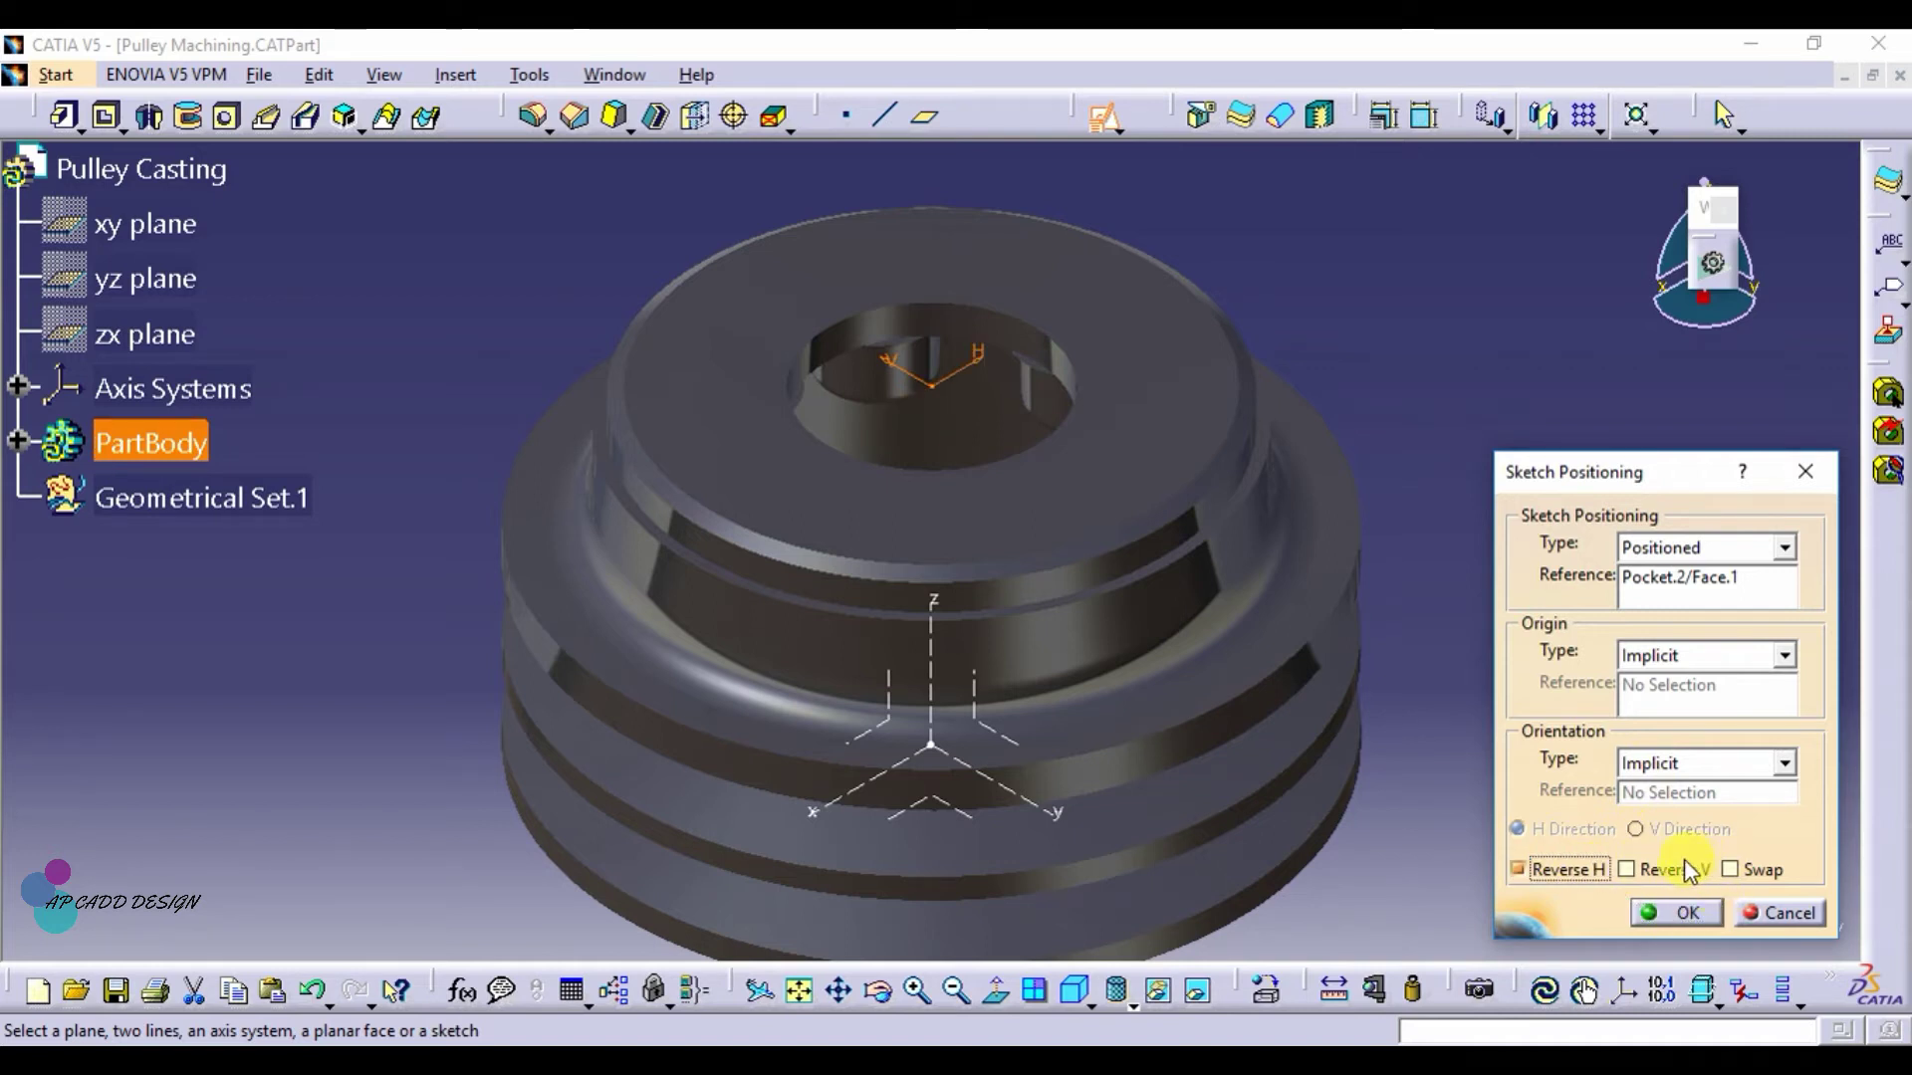
pyautogui.click(1670, 914)
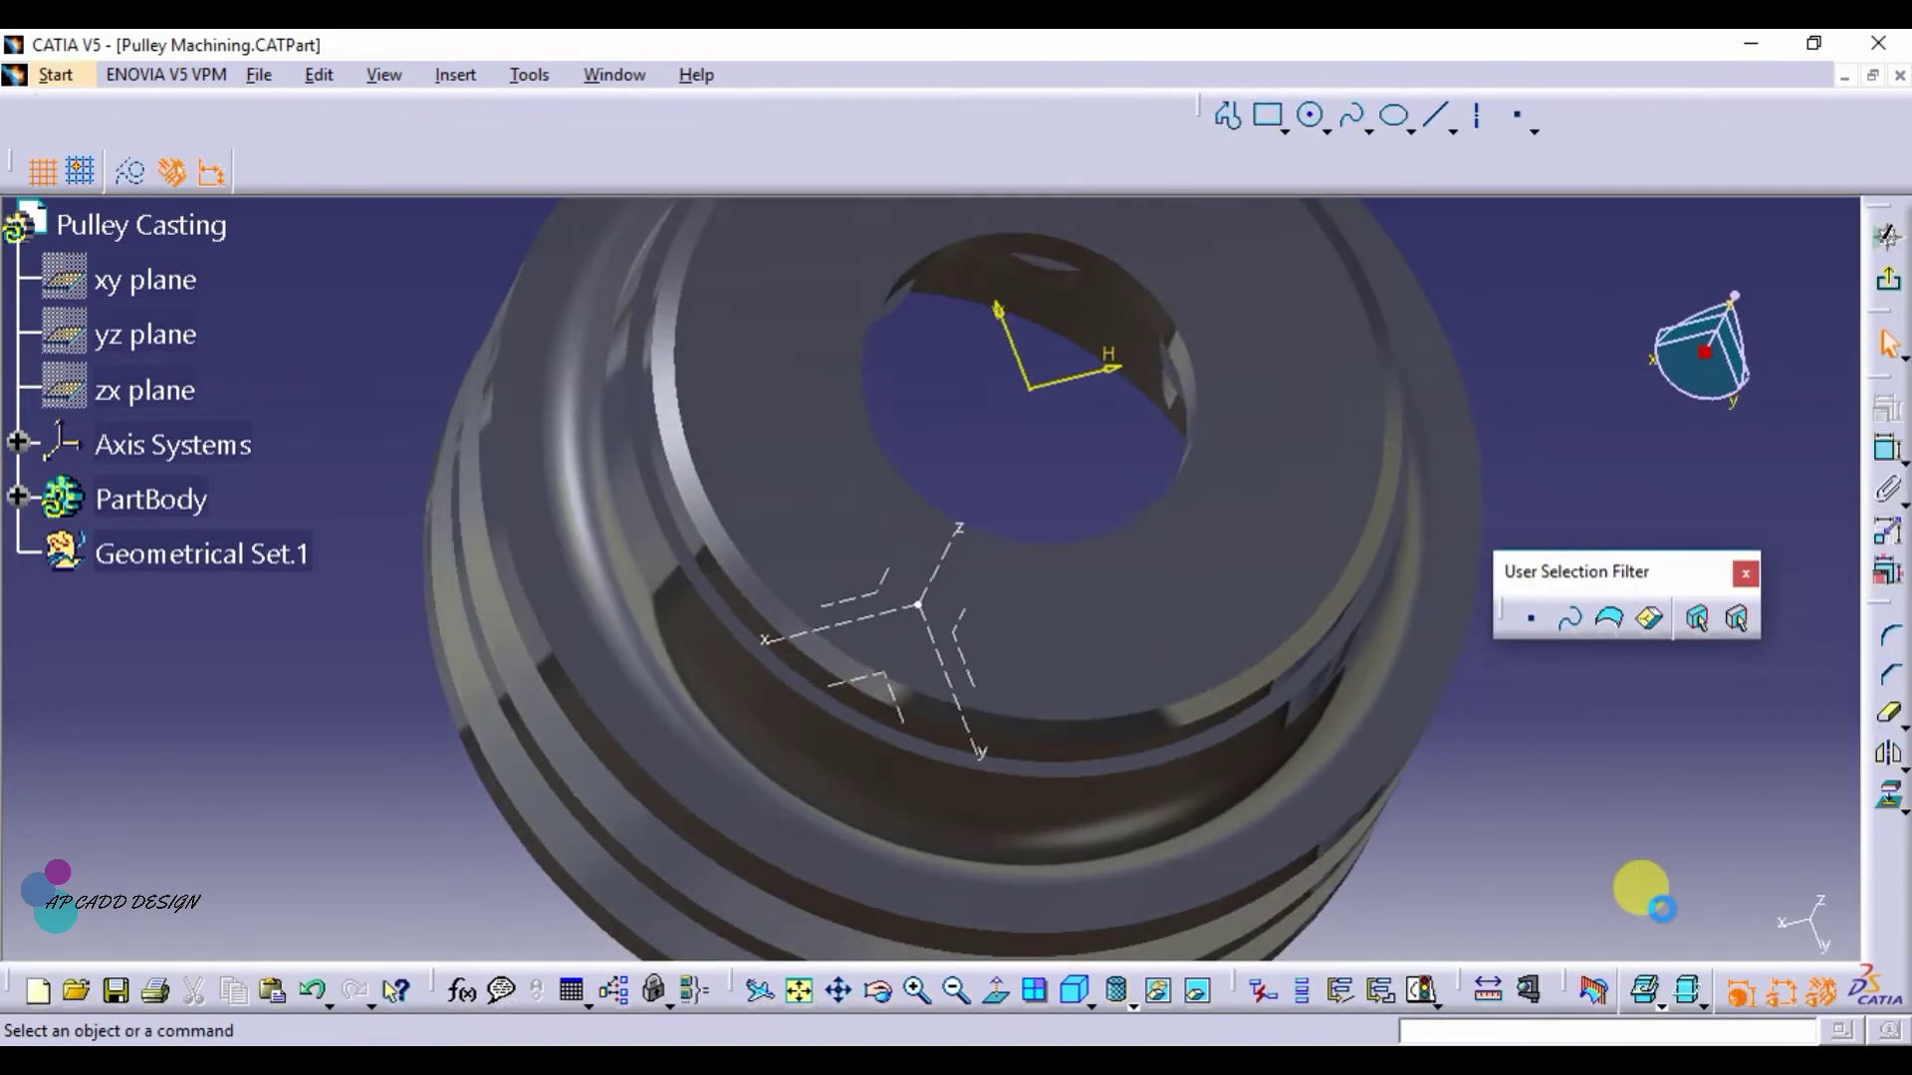
pyautogui.click(798, 989)
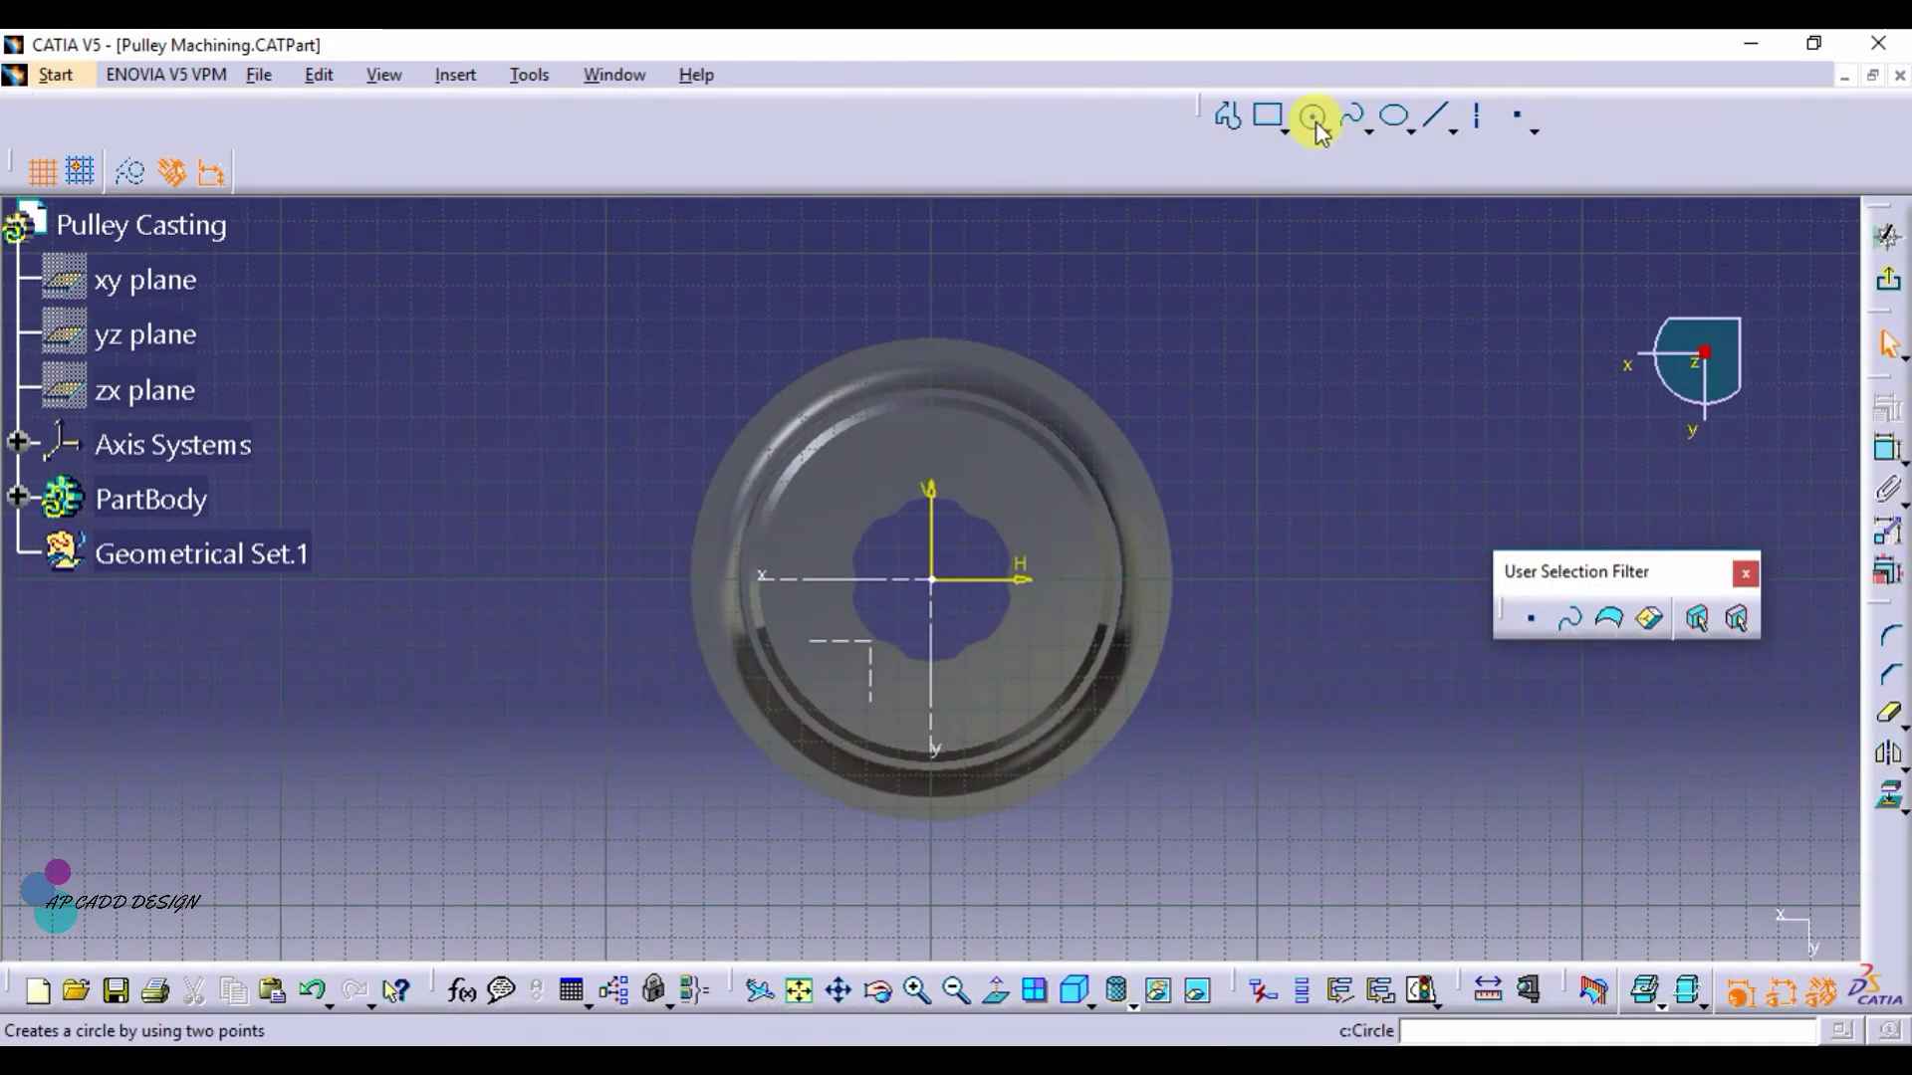
# Draw a circle at the origin, dimension it 52 mm diameter, and exit the sketch
pyautogui.click(1313, 117)
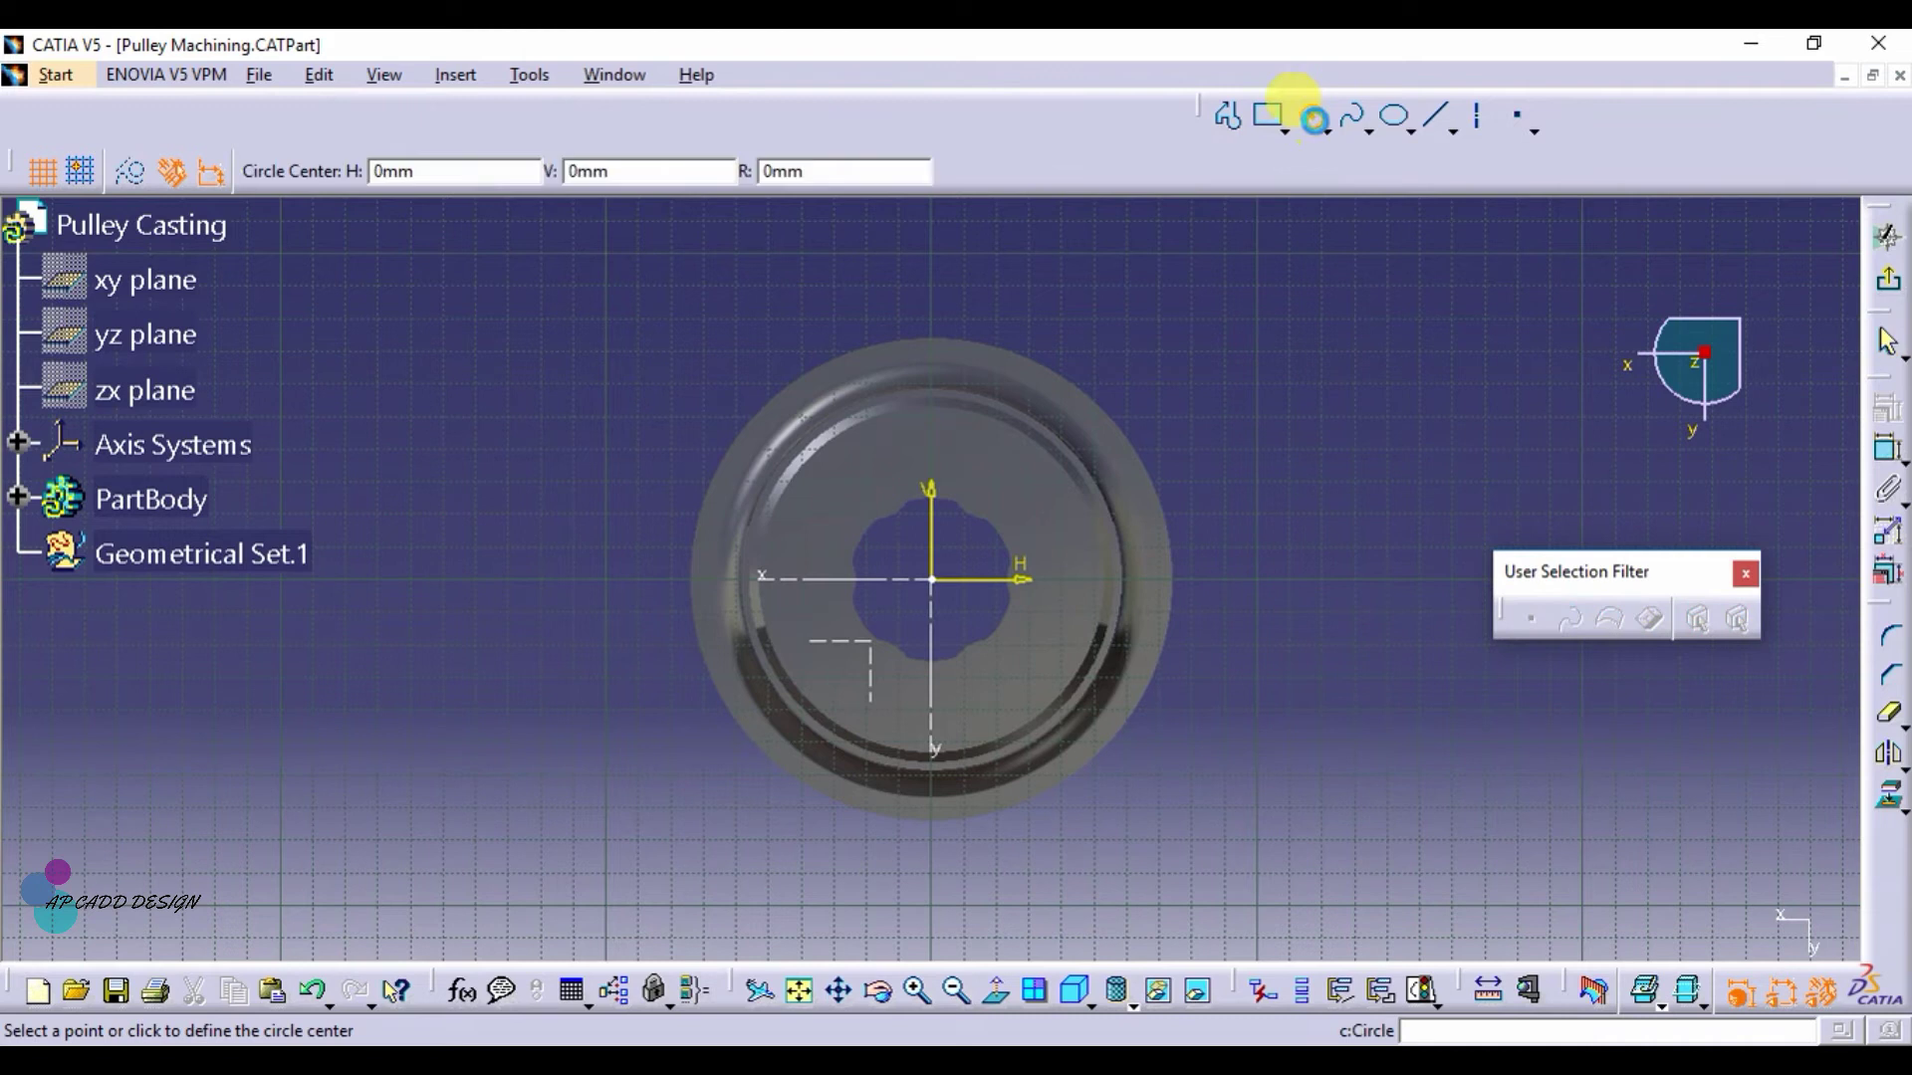
pyautogui.click(933, 581)
pyautogui.click(950, 687)
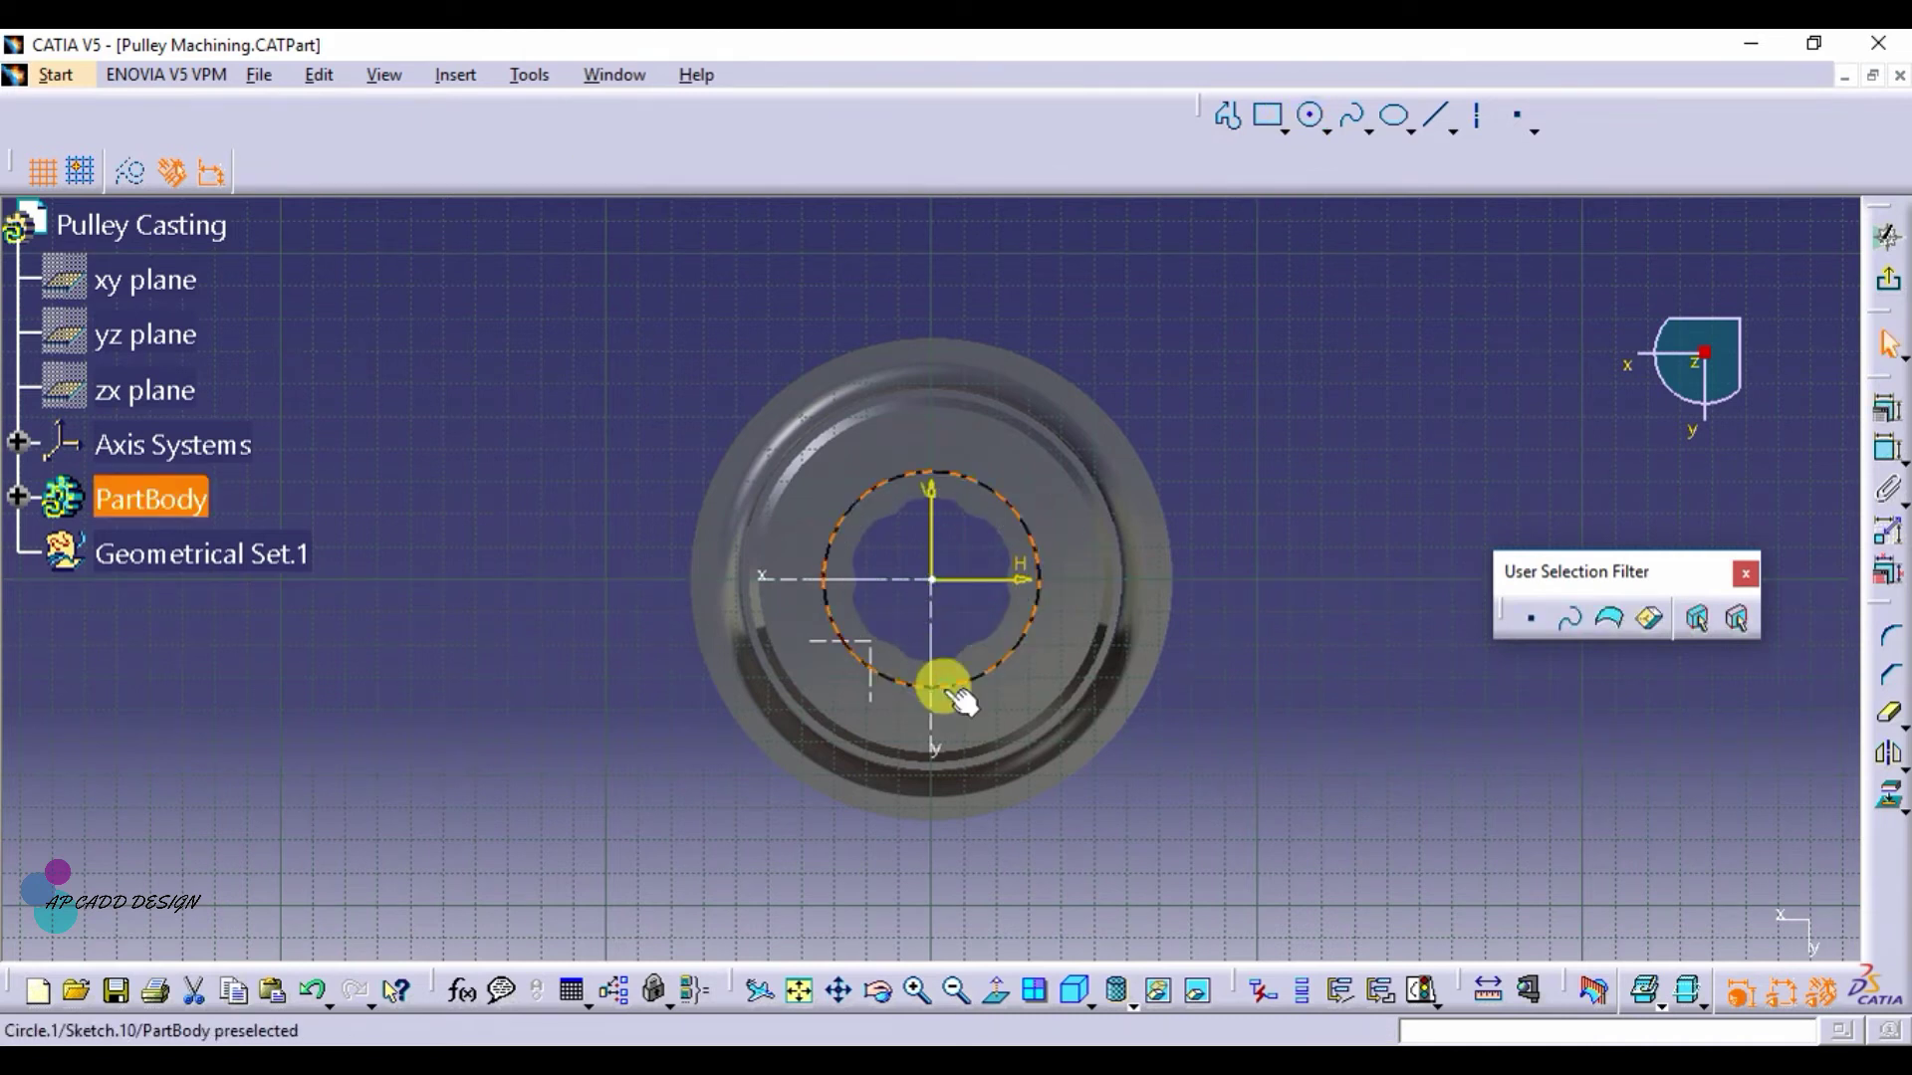
pyautogui.click(1891, 450)
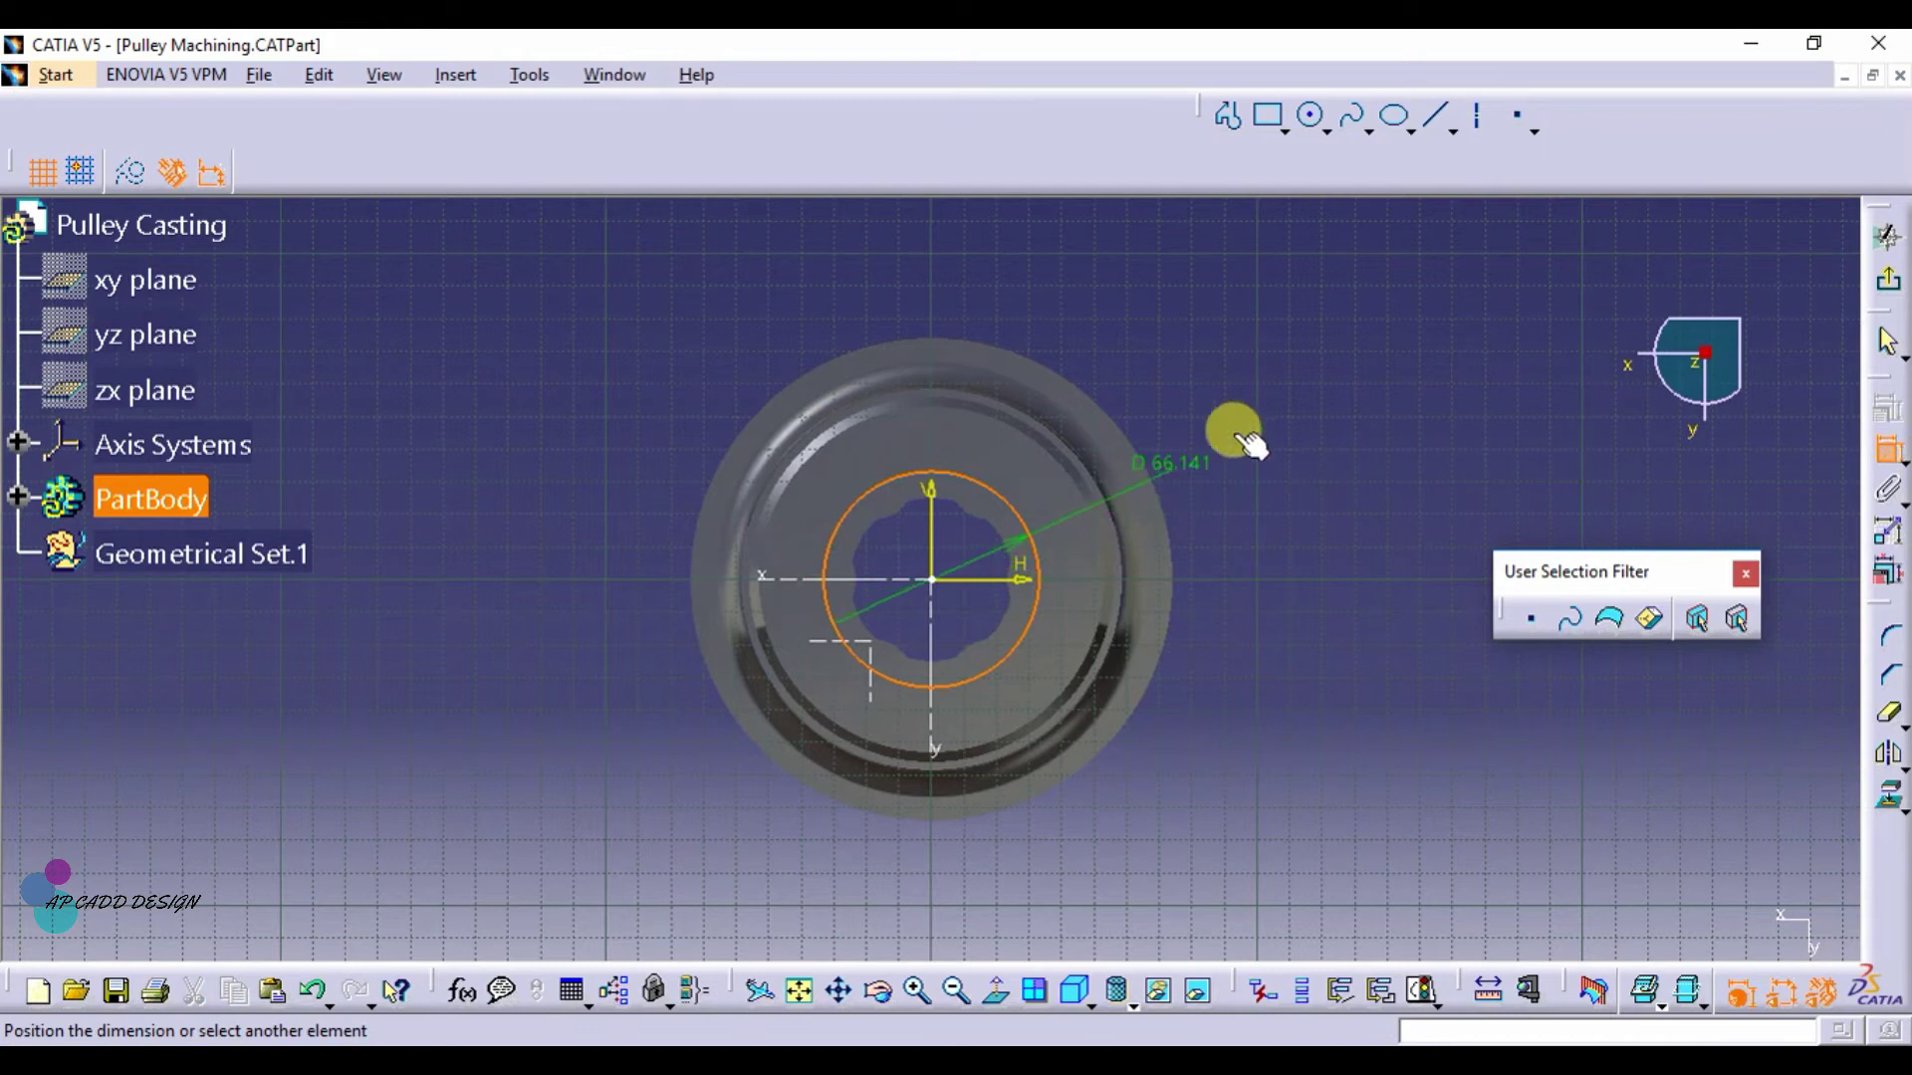
pyautogui.doubleClick(1284, 428)
pyautogui.write('52')
pyautogui.press('Return')
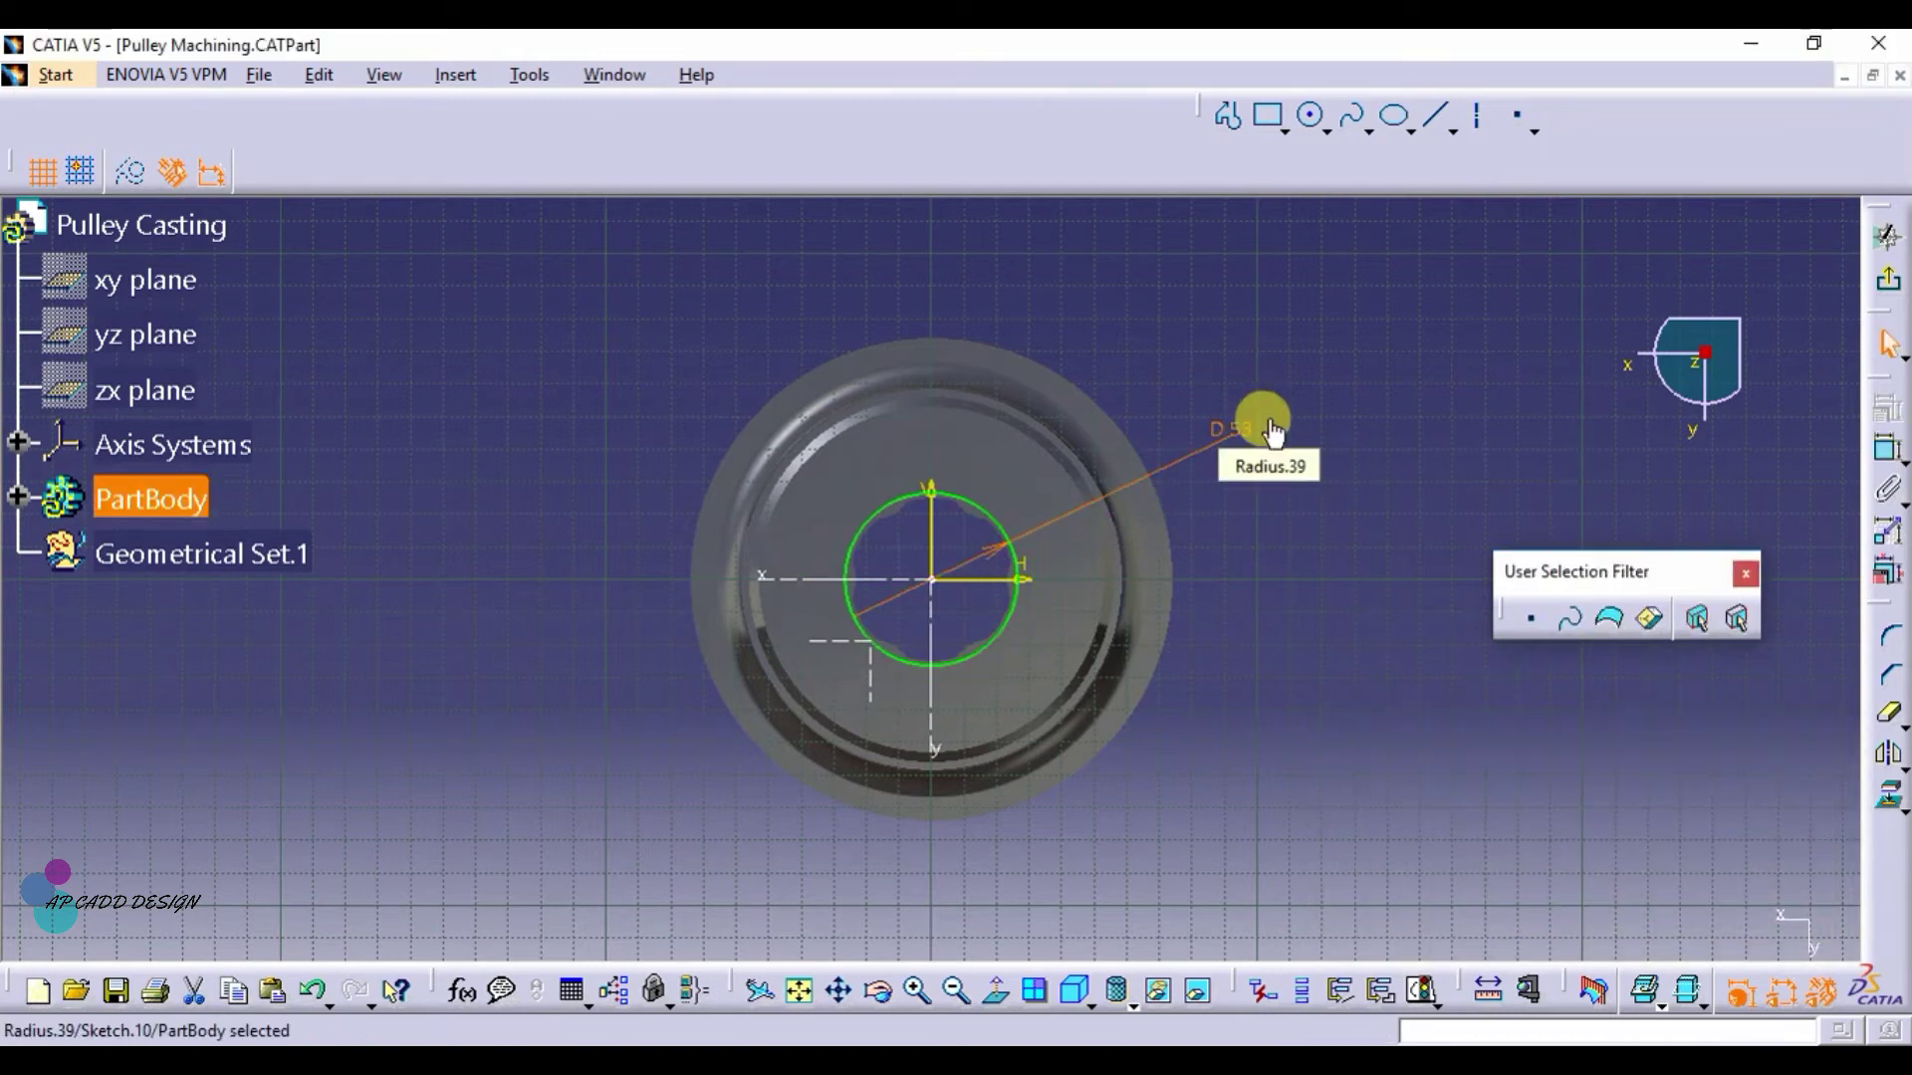
pyautogui.click(1882, 279)
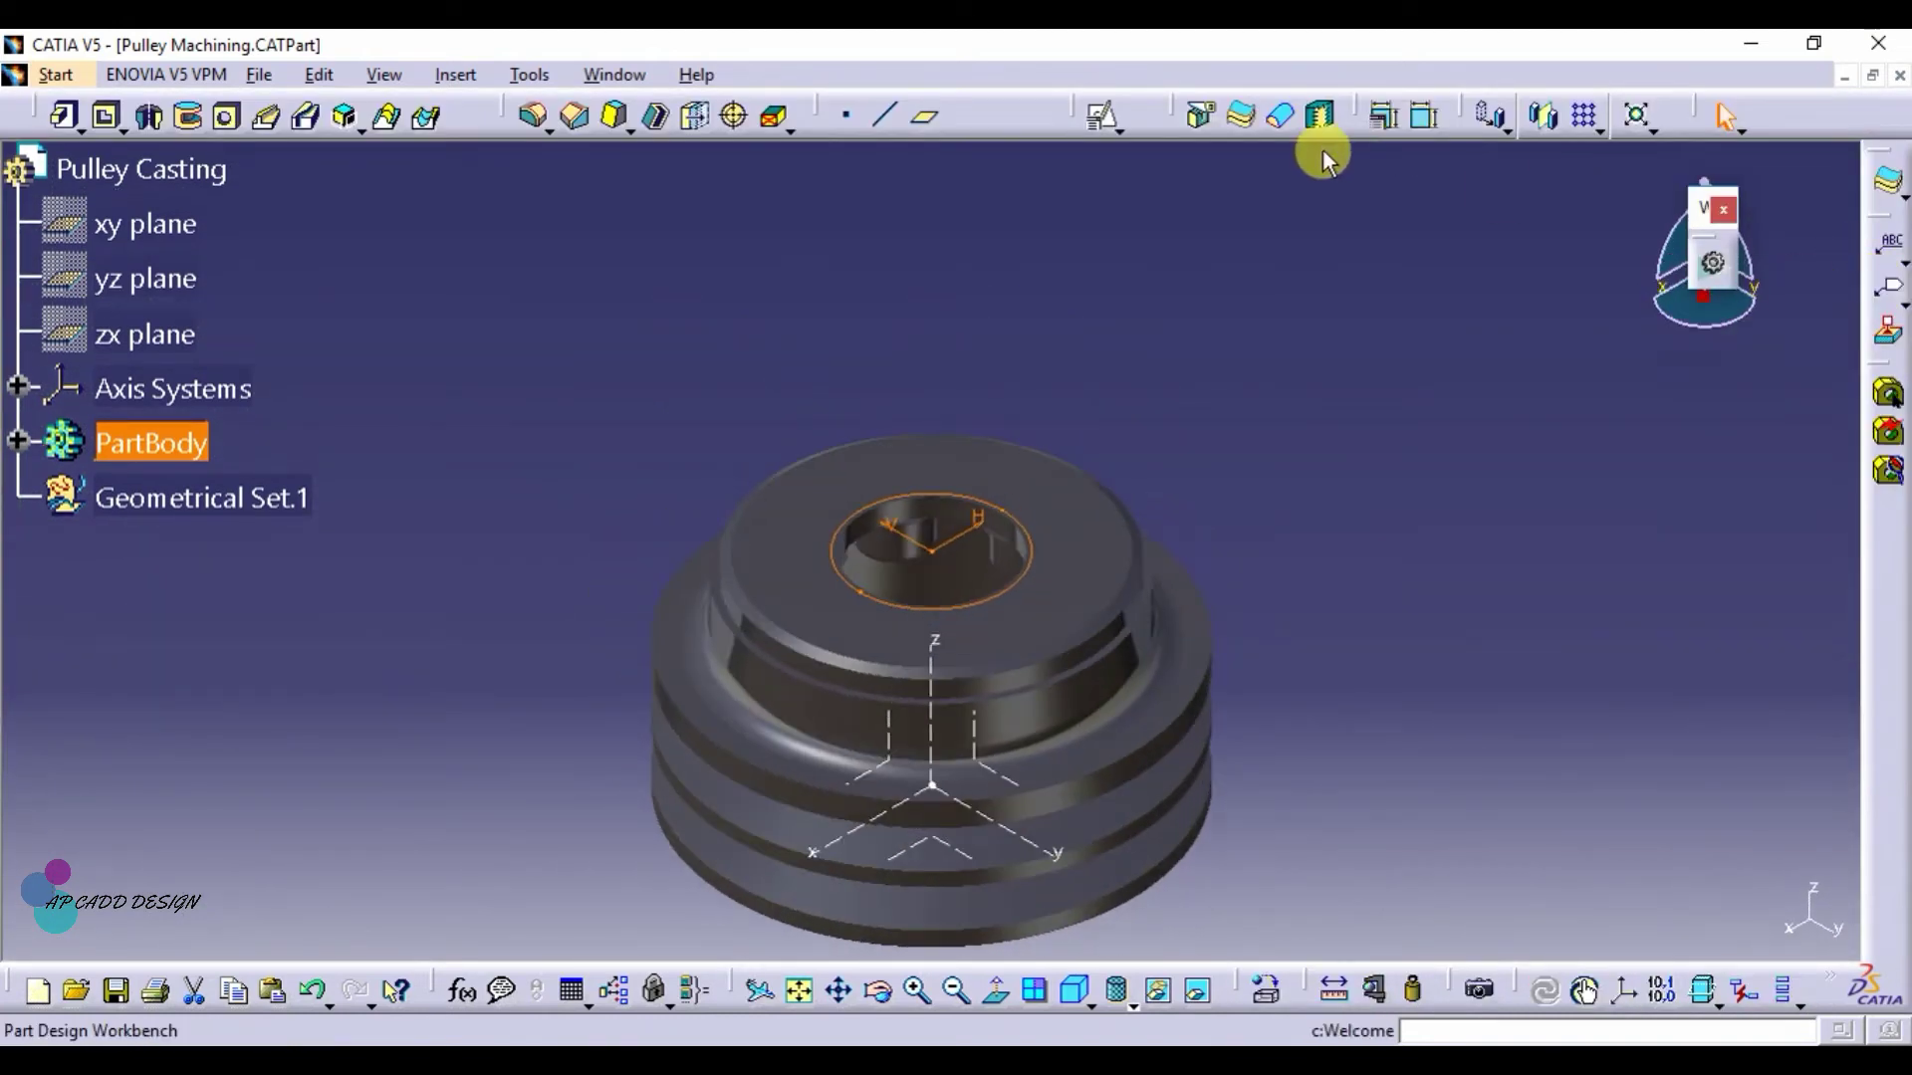
# Pocket Sketch.10 100 mm deep with mirrored extent through the pulley centre
pyautogui.click(139, 169)
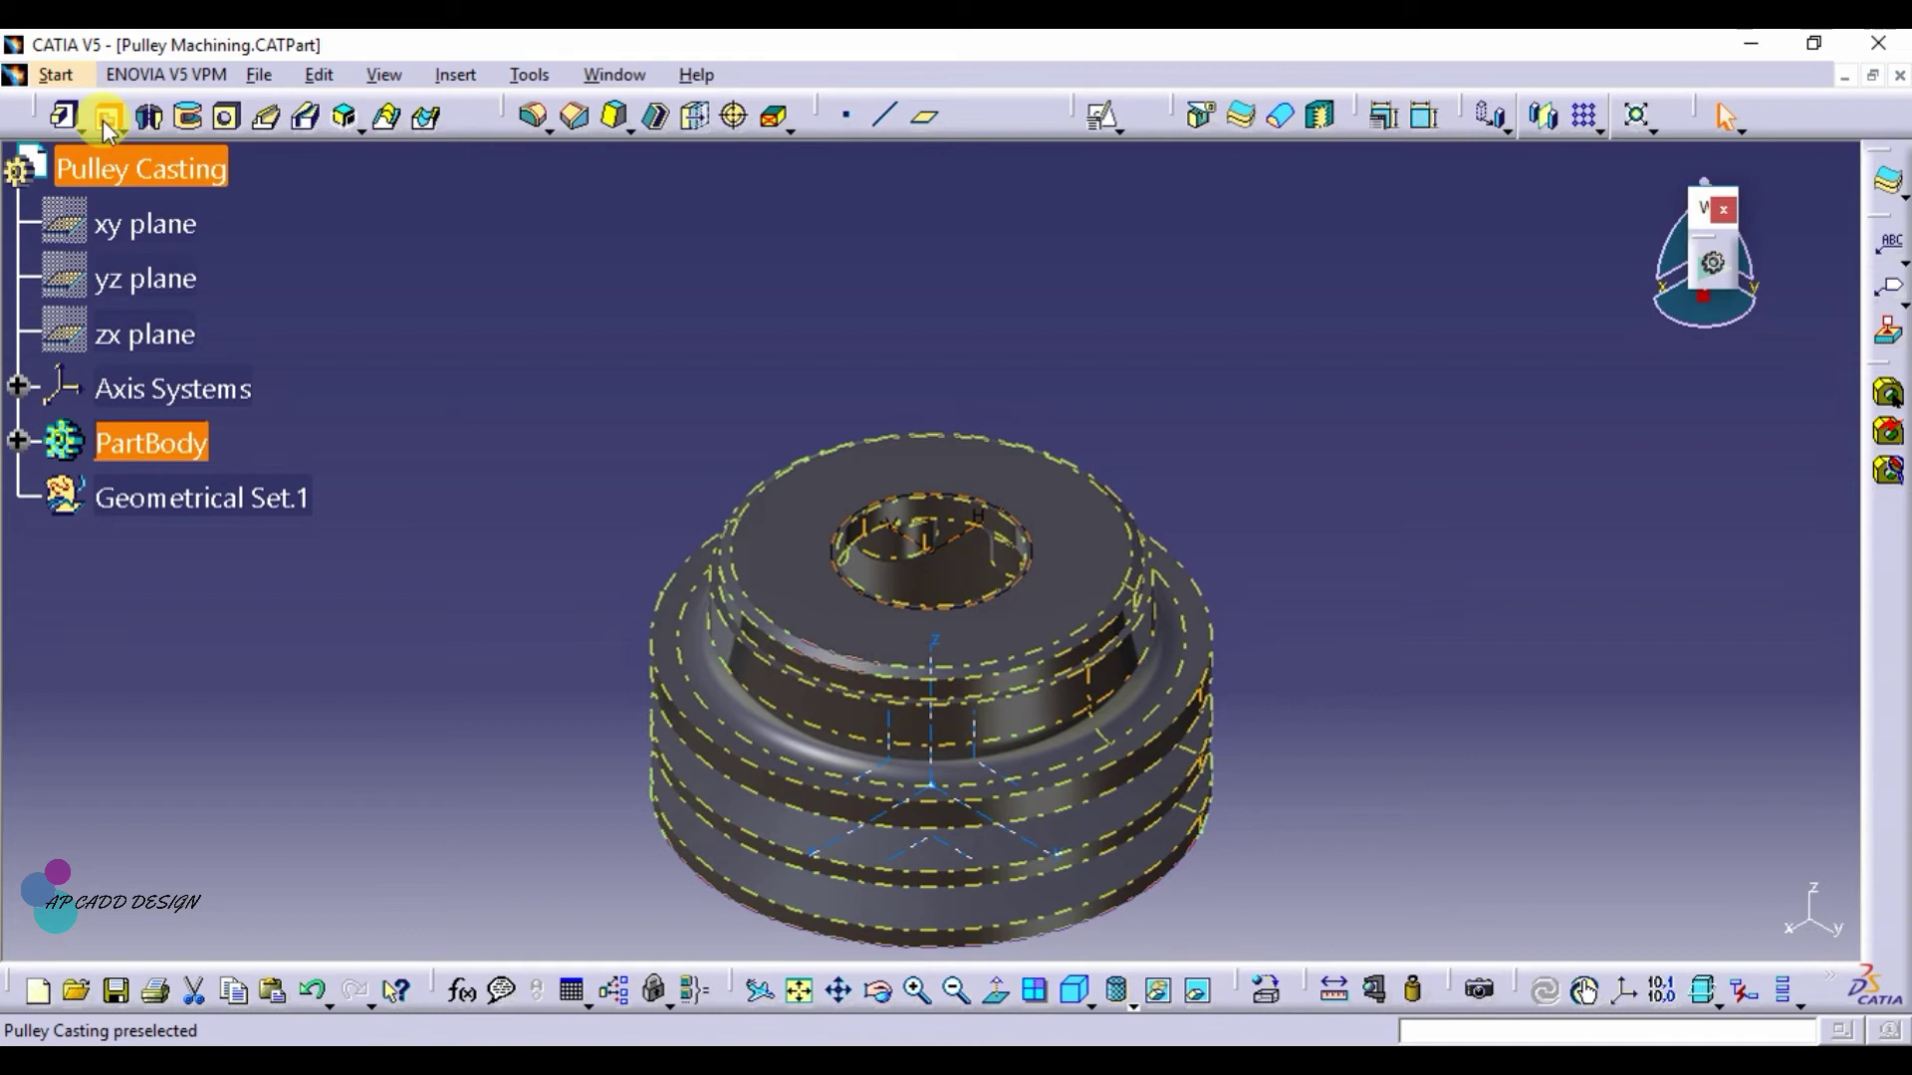
pyautogui.click(108, 120)
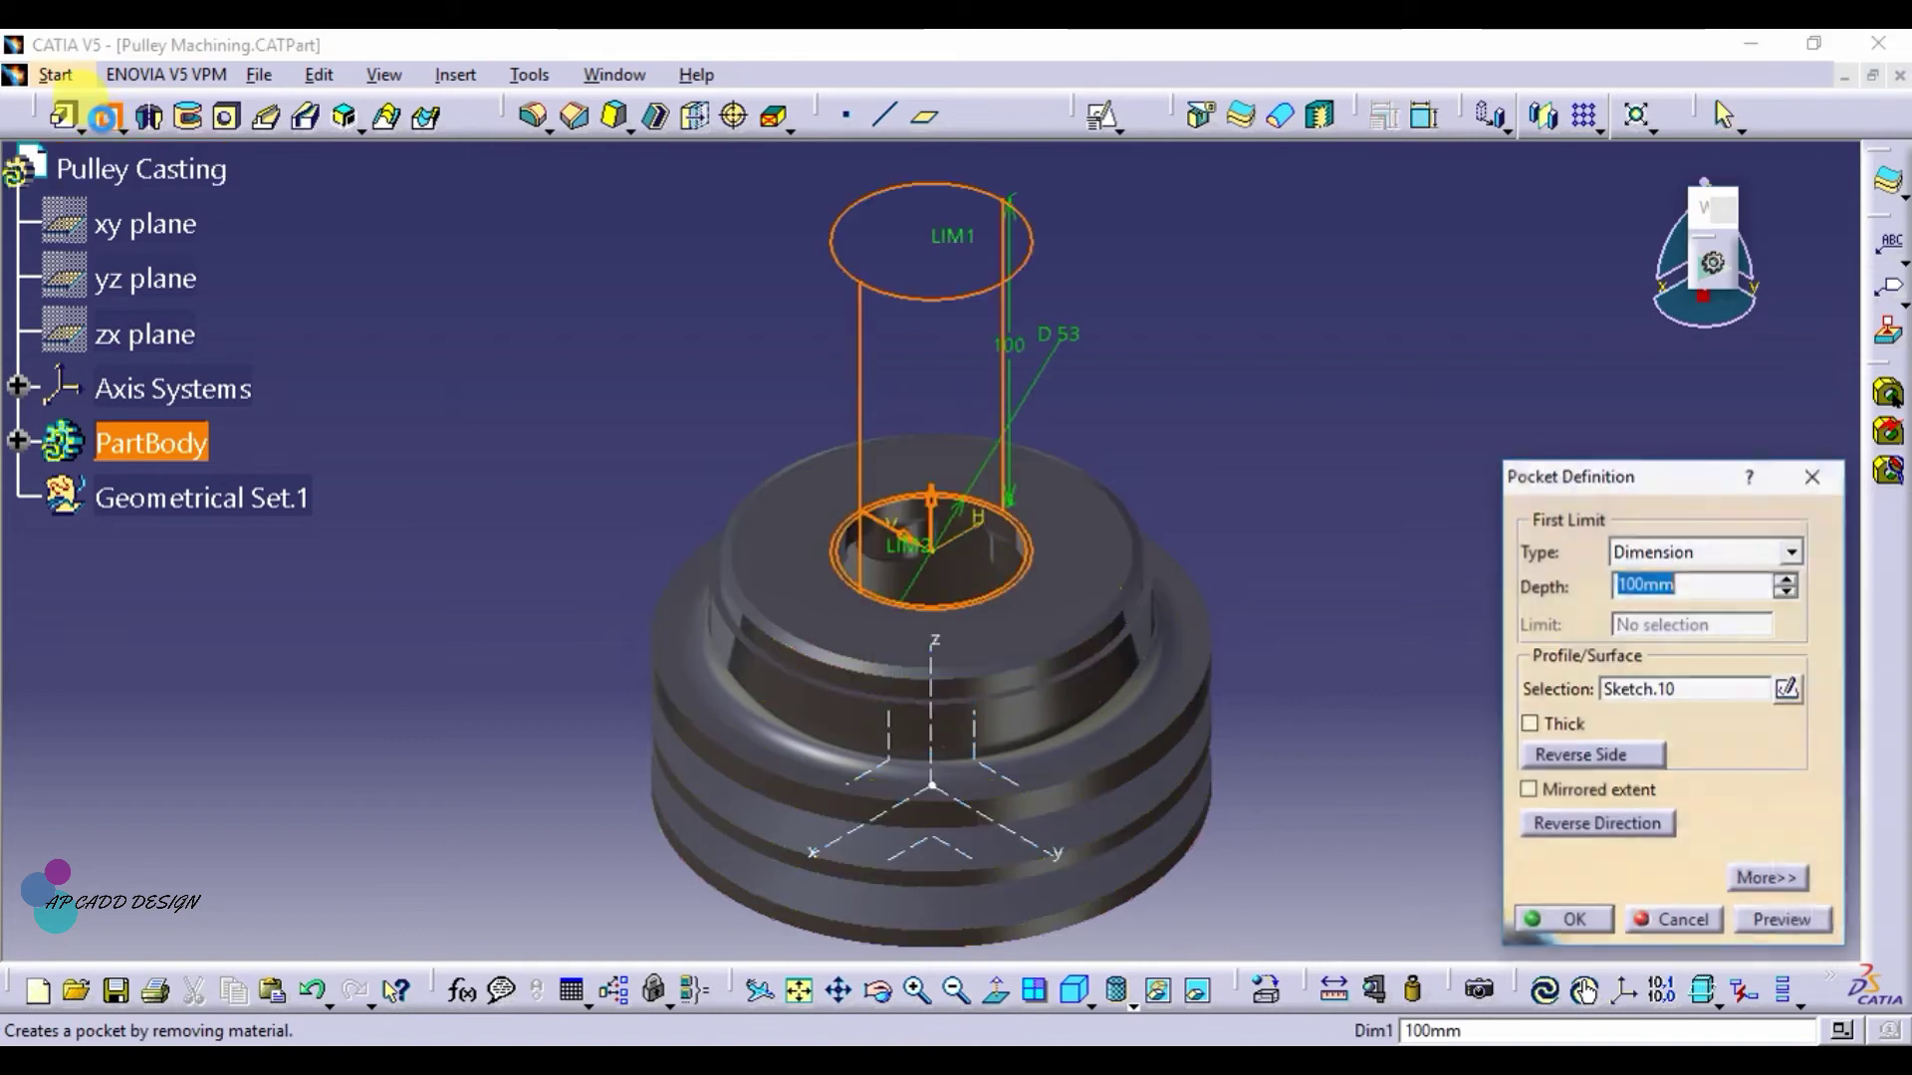
pyautogui.click(1607, 794)
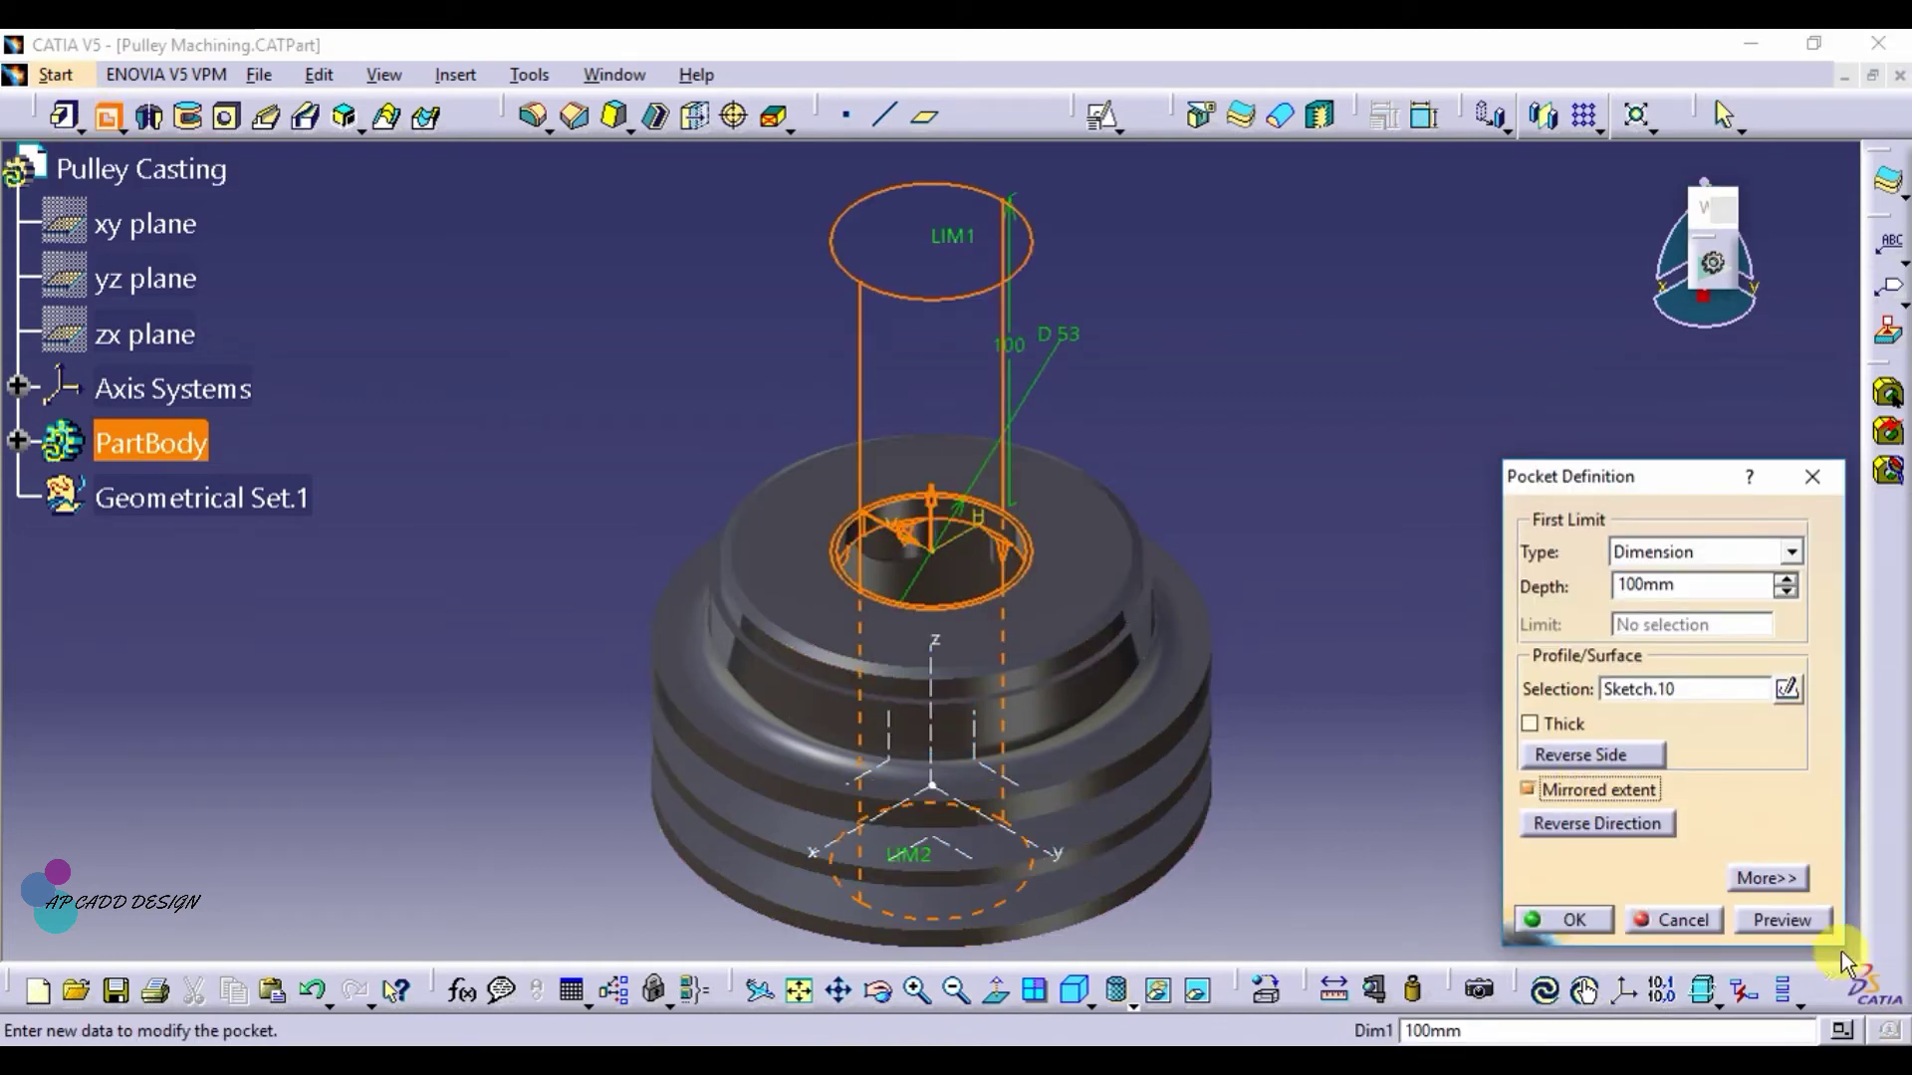
pyautogui.click(1810, 918)
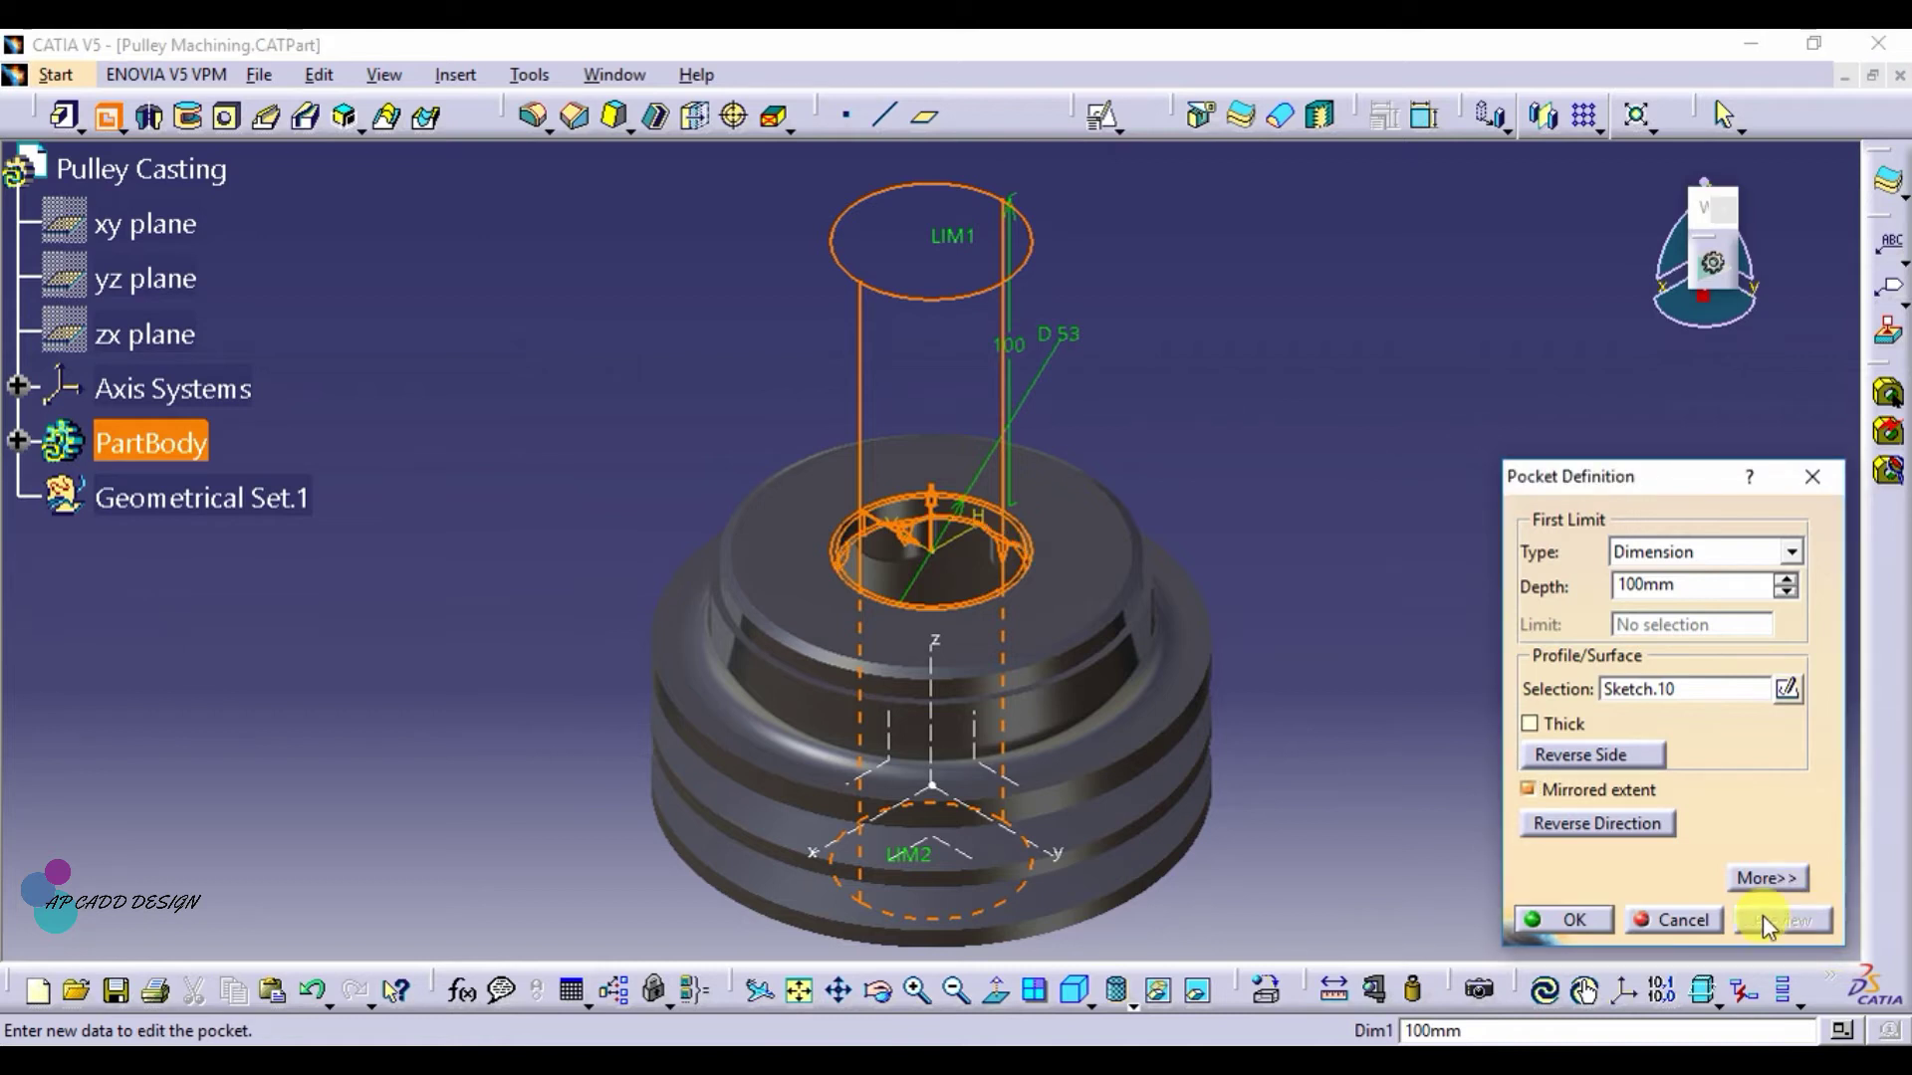
pyautogui.click(1597, 920)
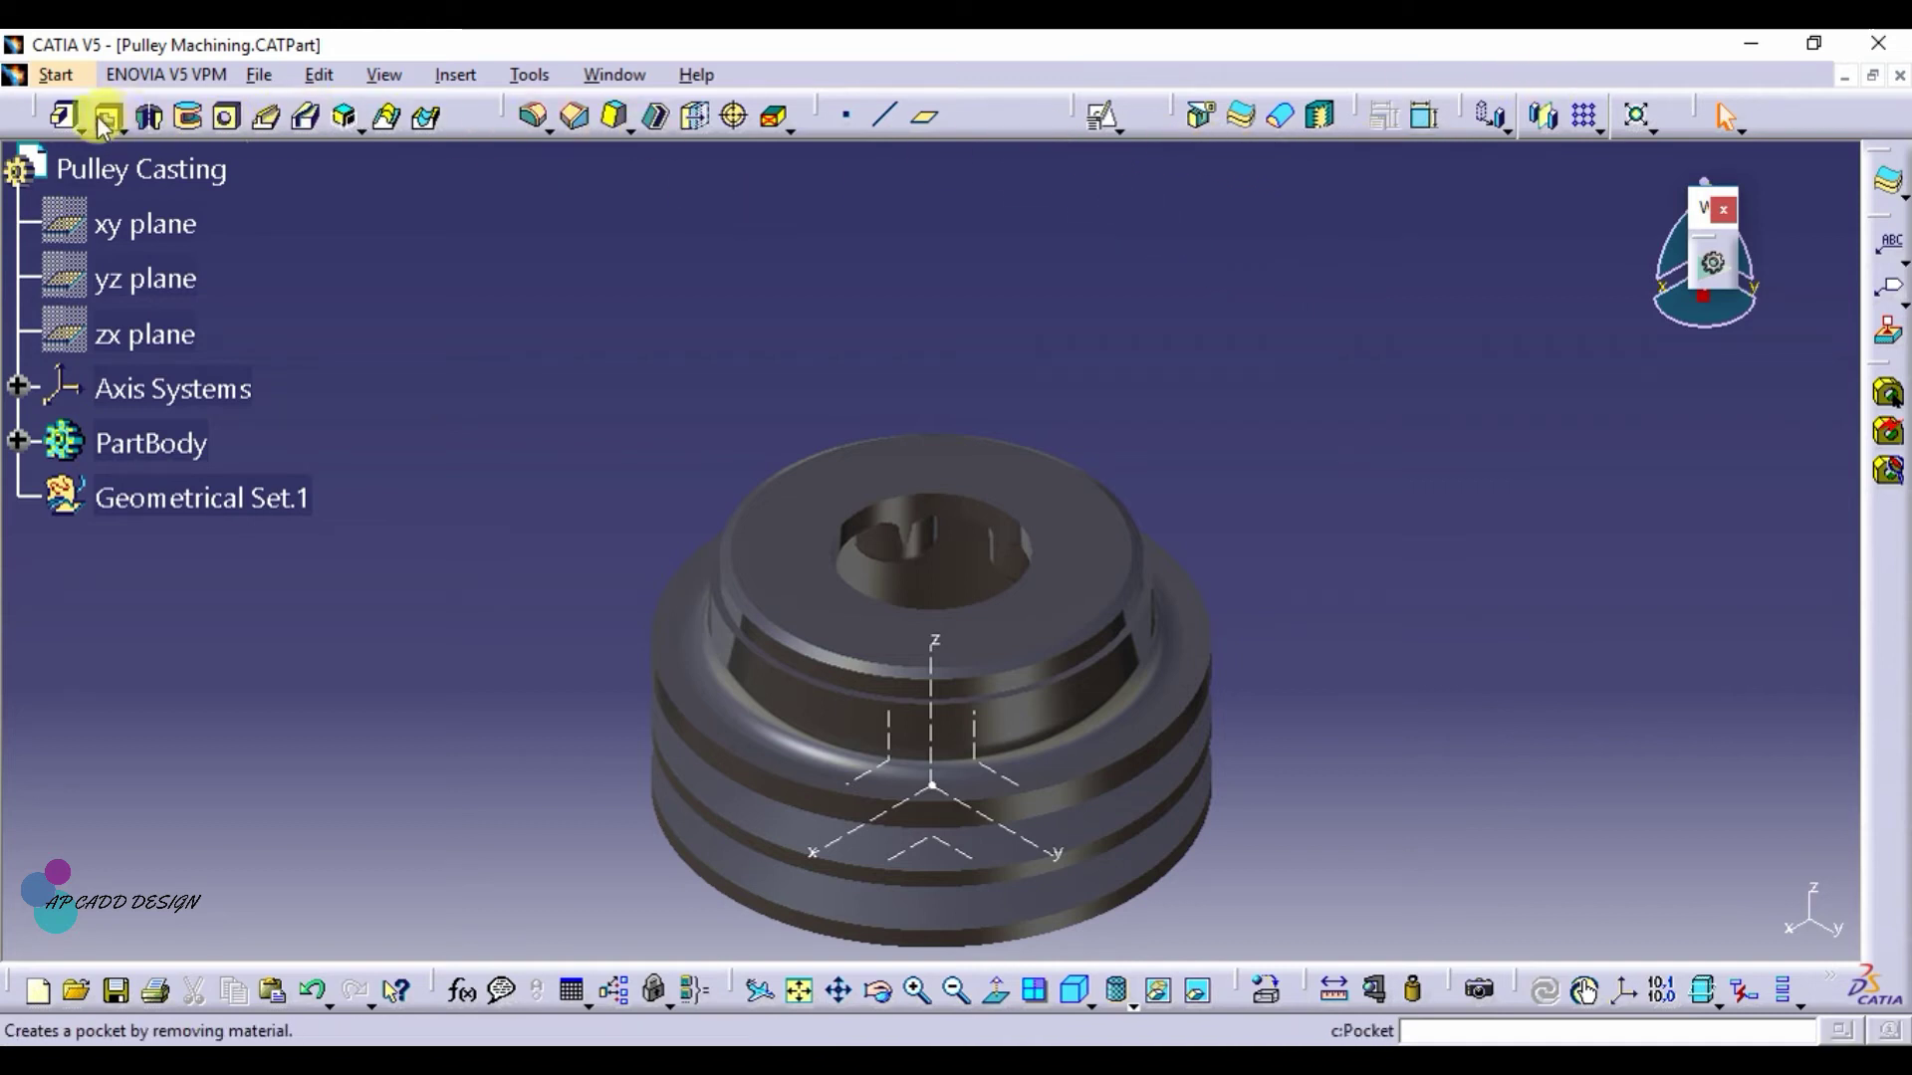
# Open a positioned sketch on the top face with Reverse H and Reverse V
pyautogui.click(1098, 114)
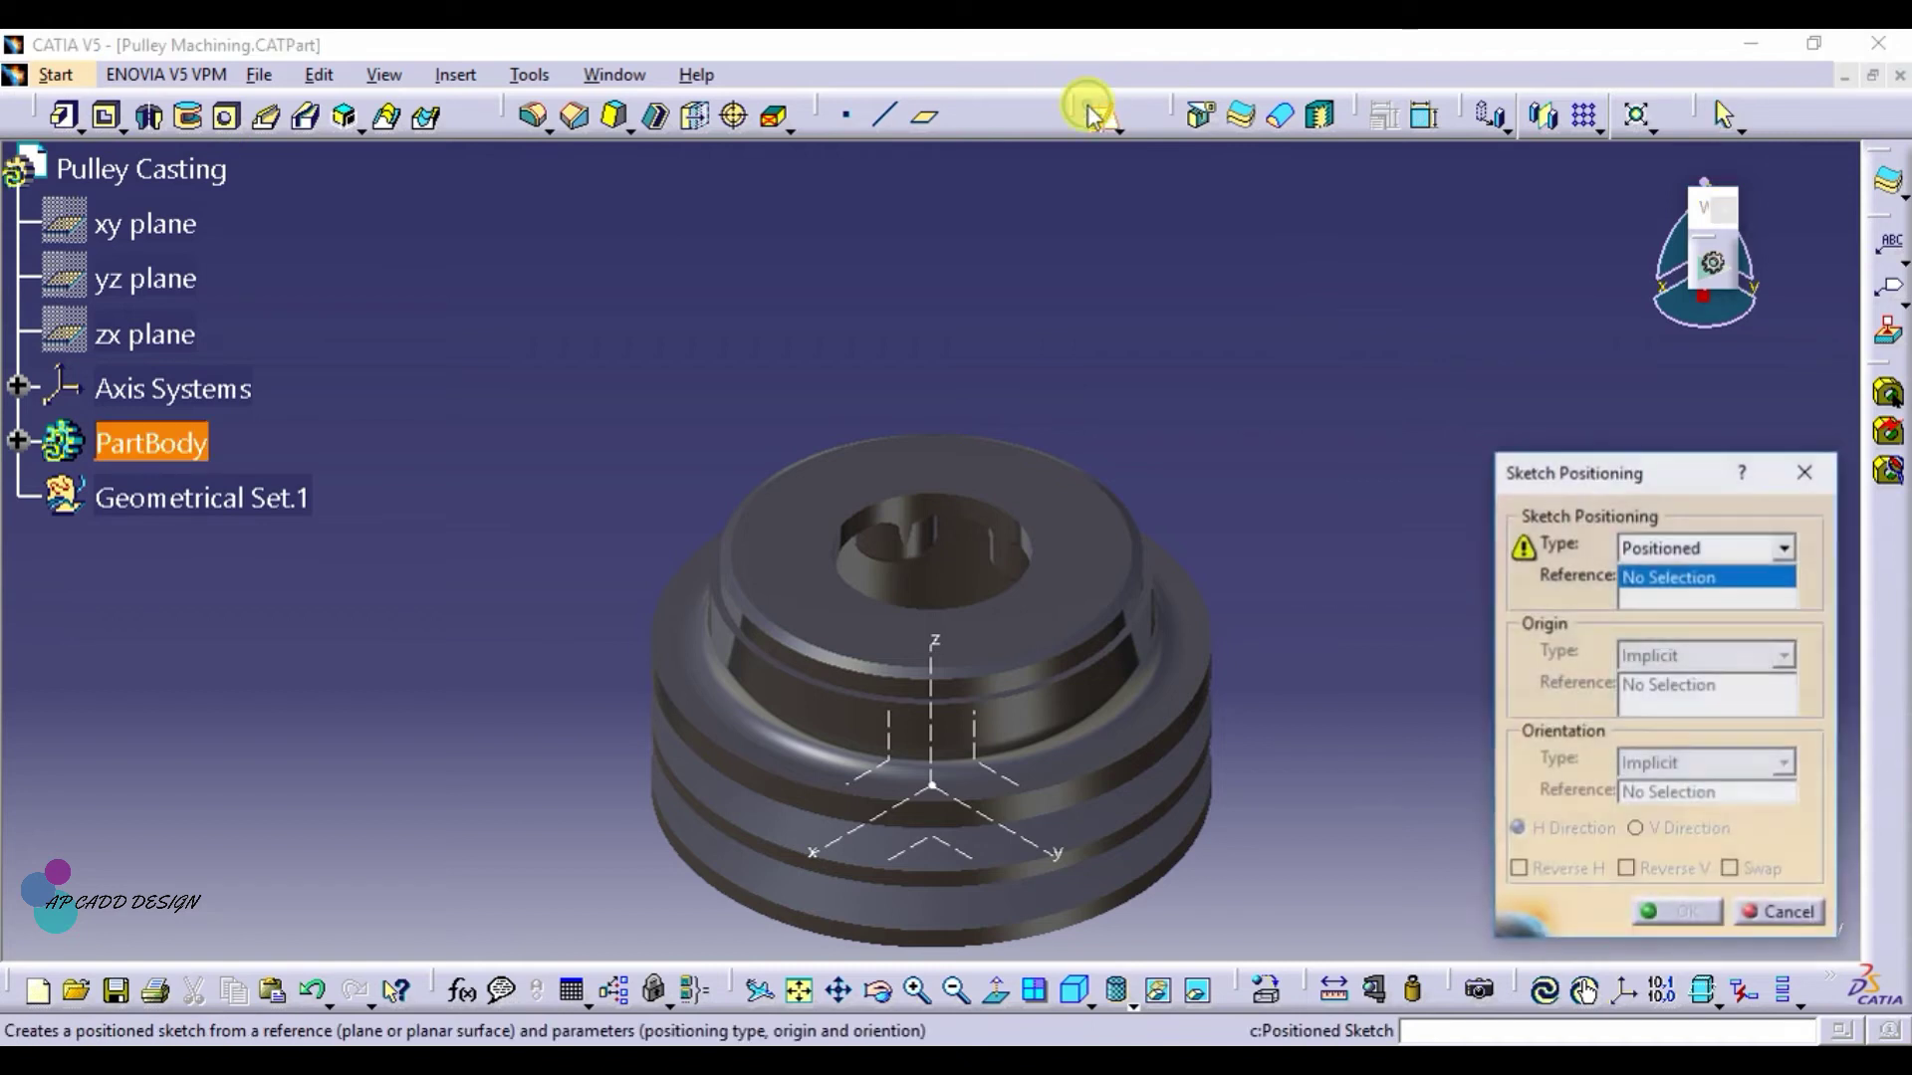
pyautogui.click(1065, 619)
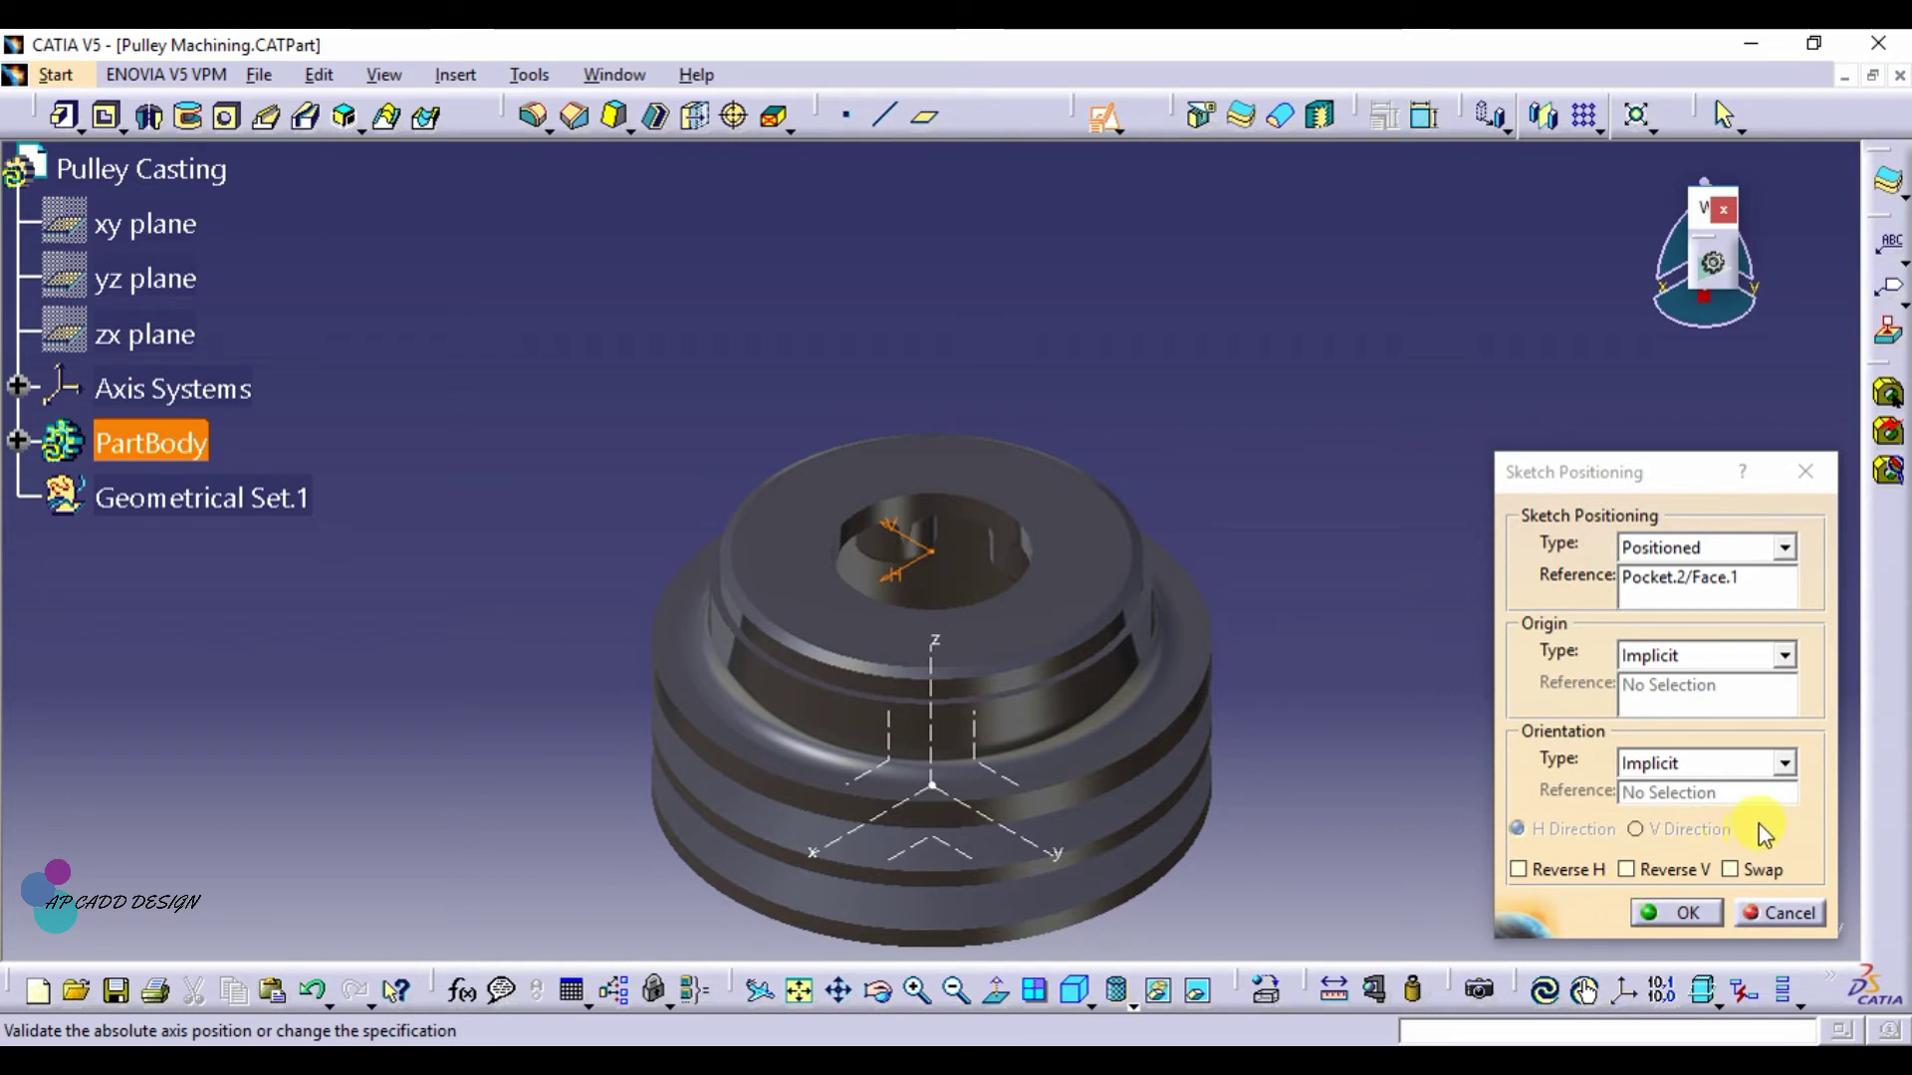
pyautogui.click(1571, 870)
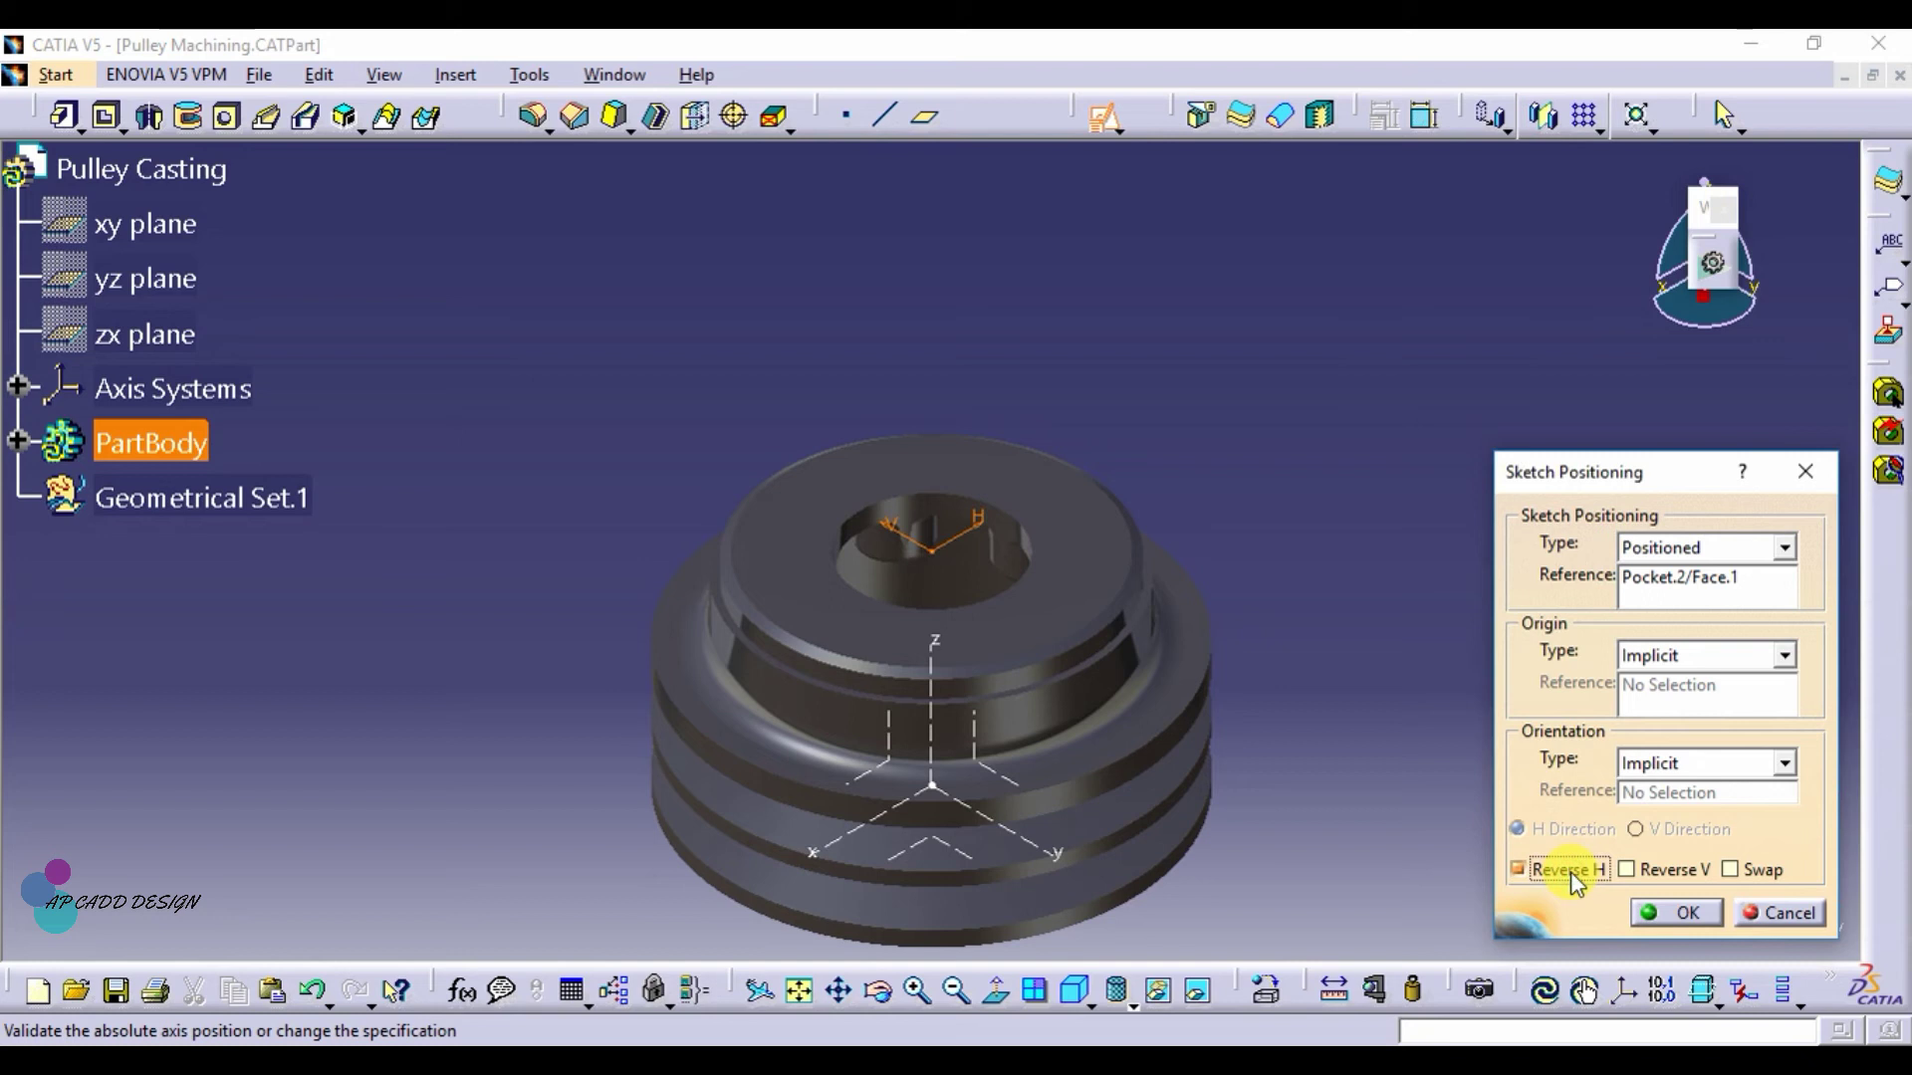
pyautogui.click(1638, 869)
pyautogui.click(1673, 912)
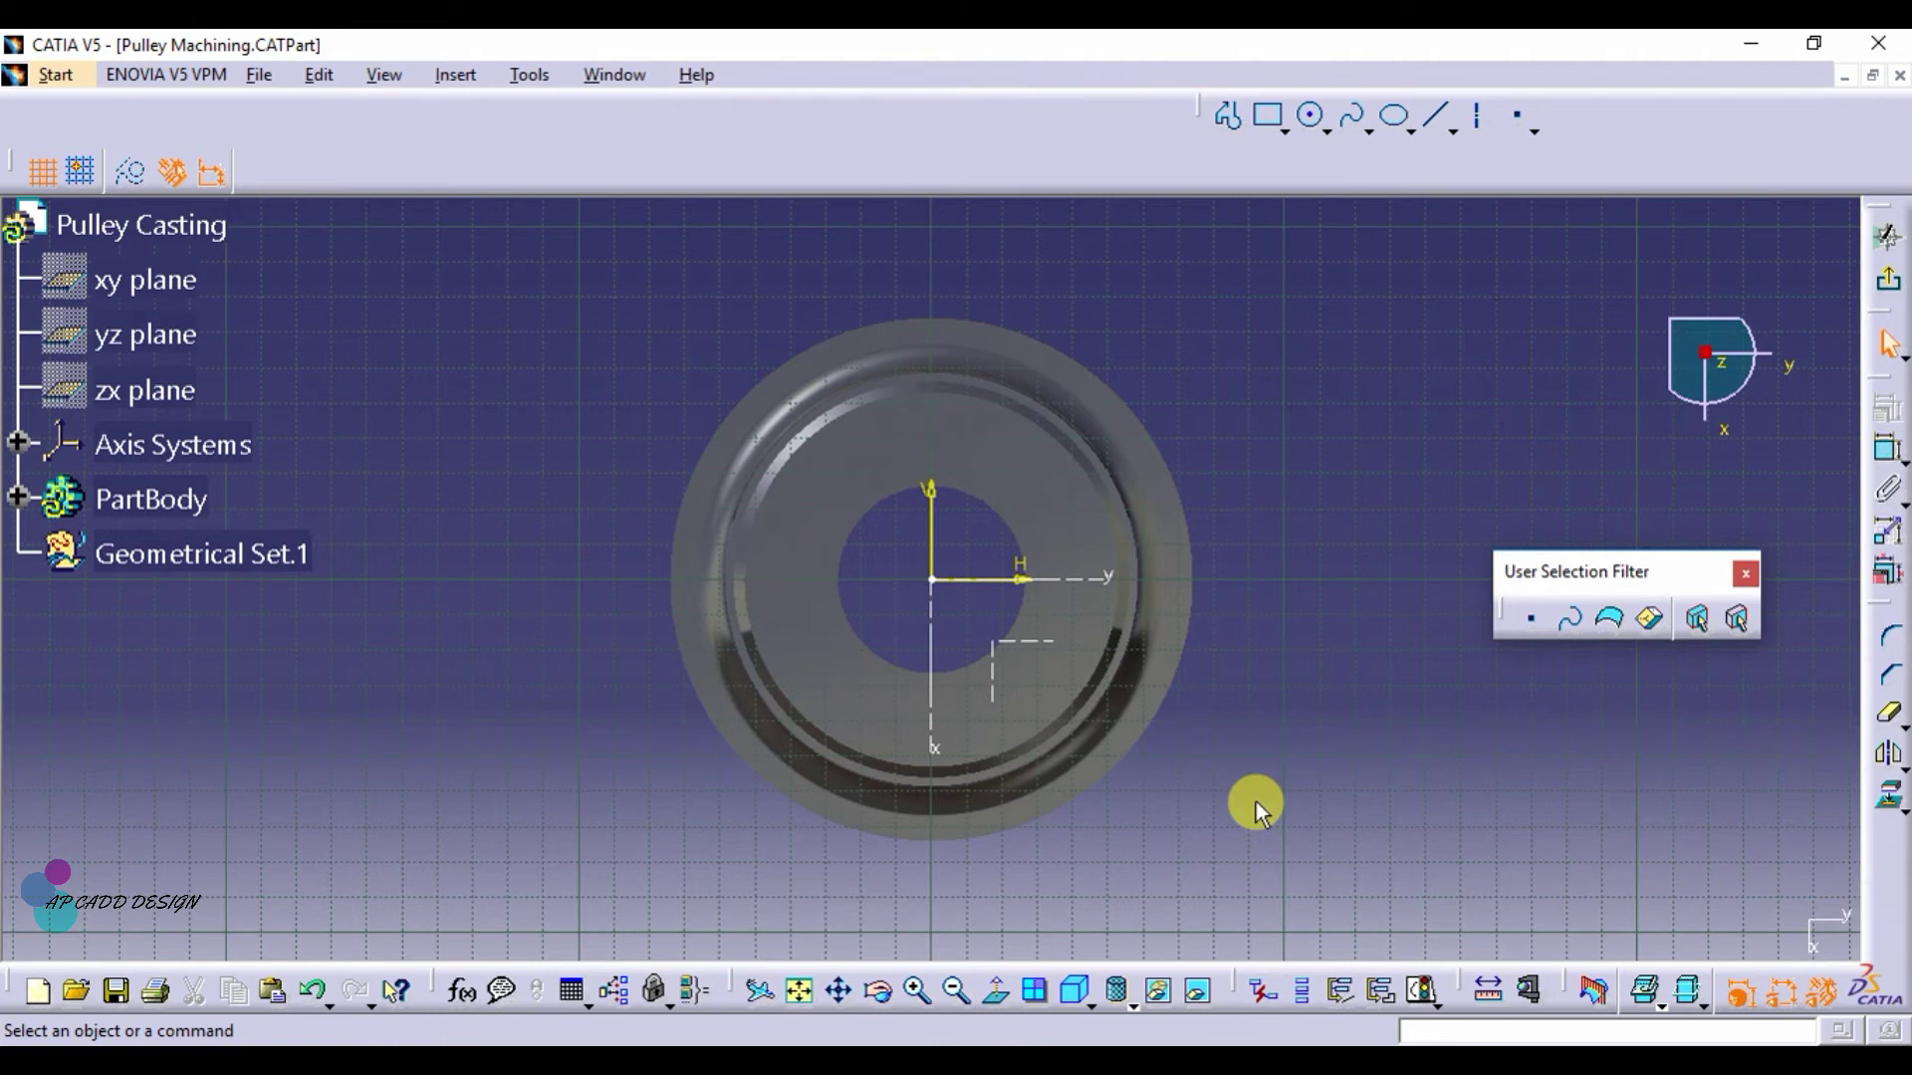
# Draw a construction circle at the origin with a 76 mm diameter
pyautogui.click(1312, 125)
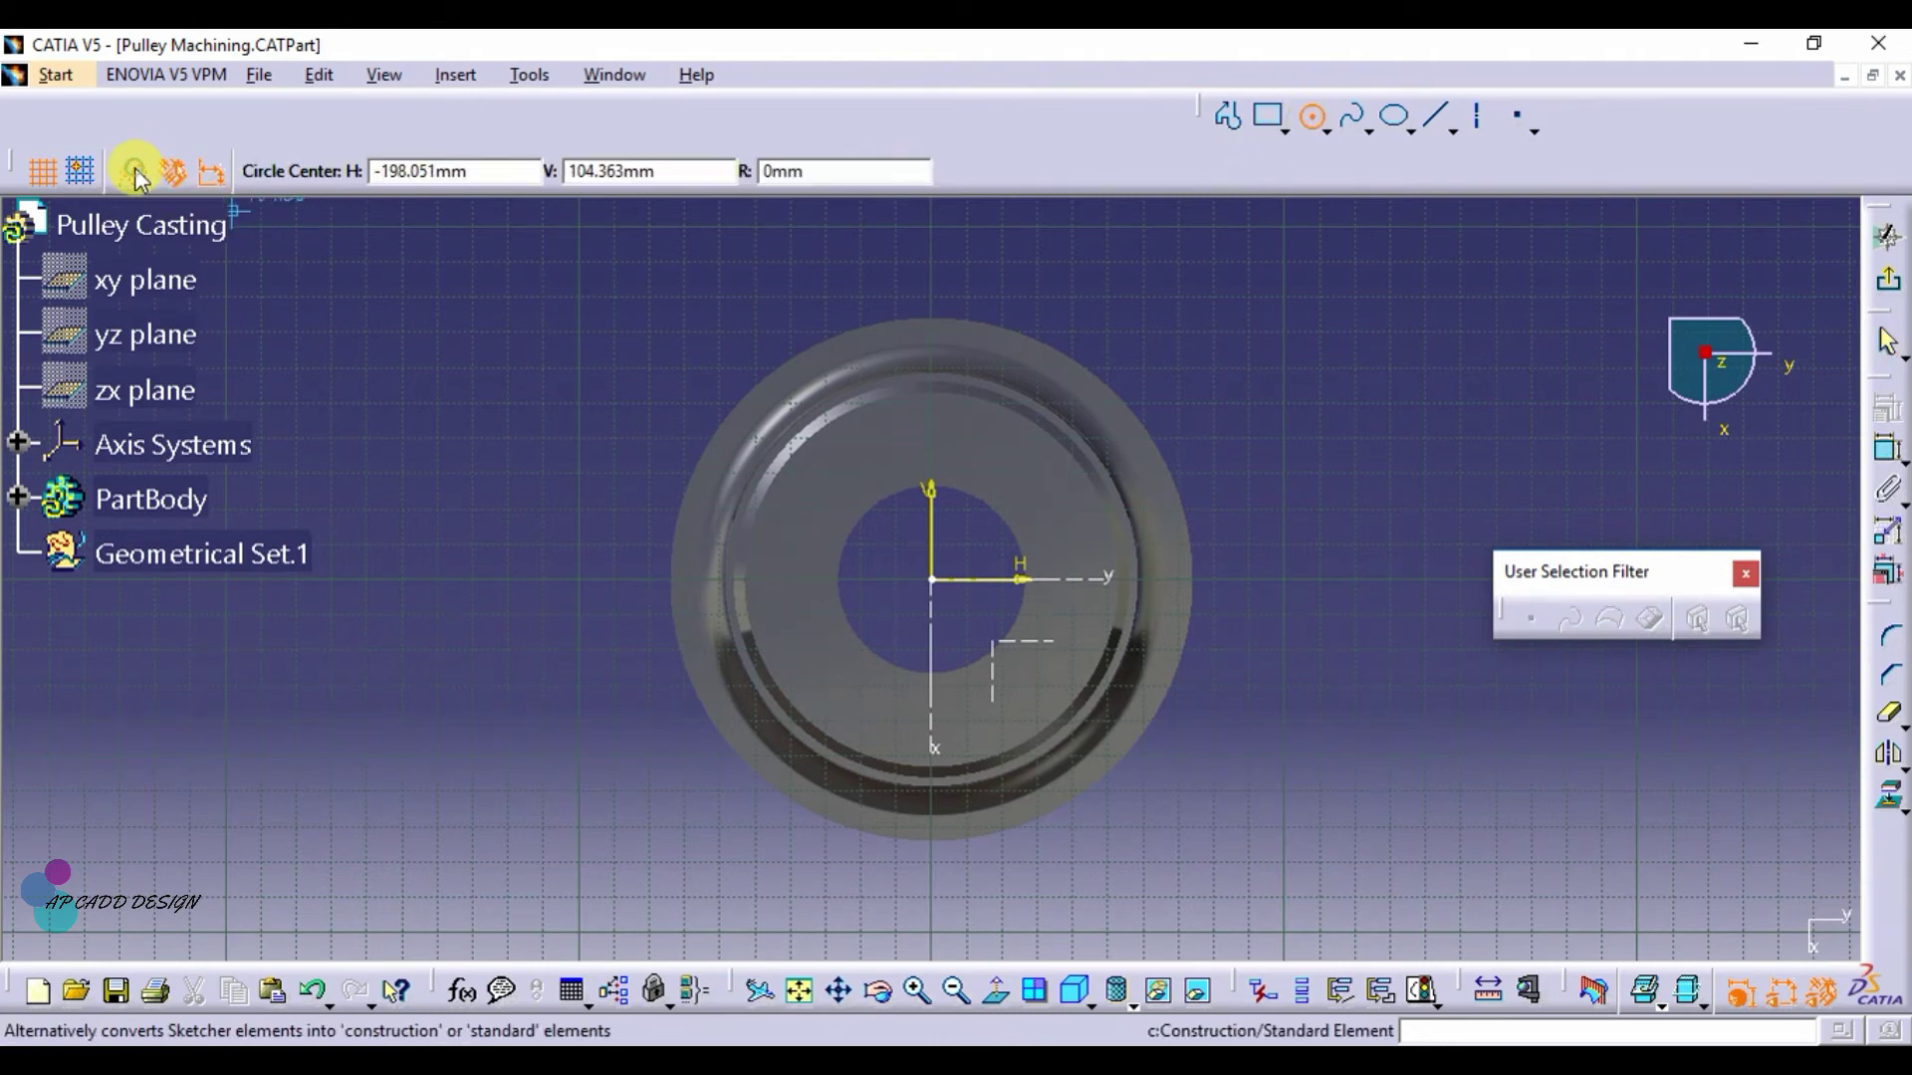
pyautogui.click(931, 579)
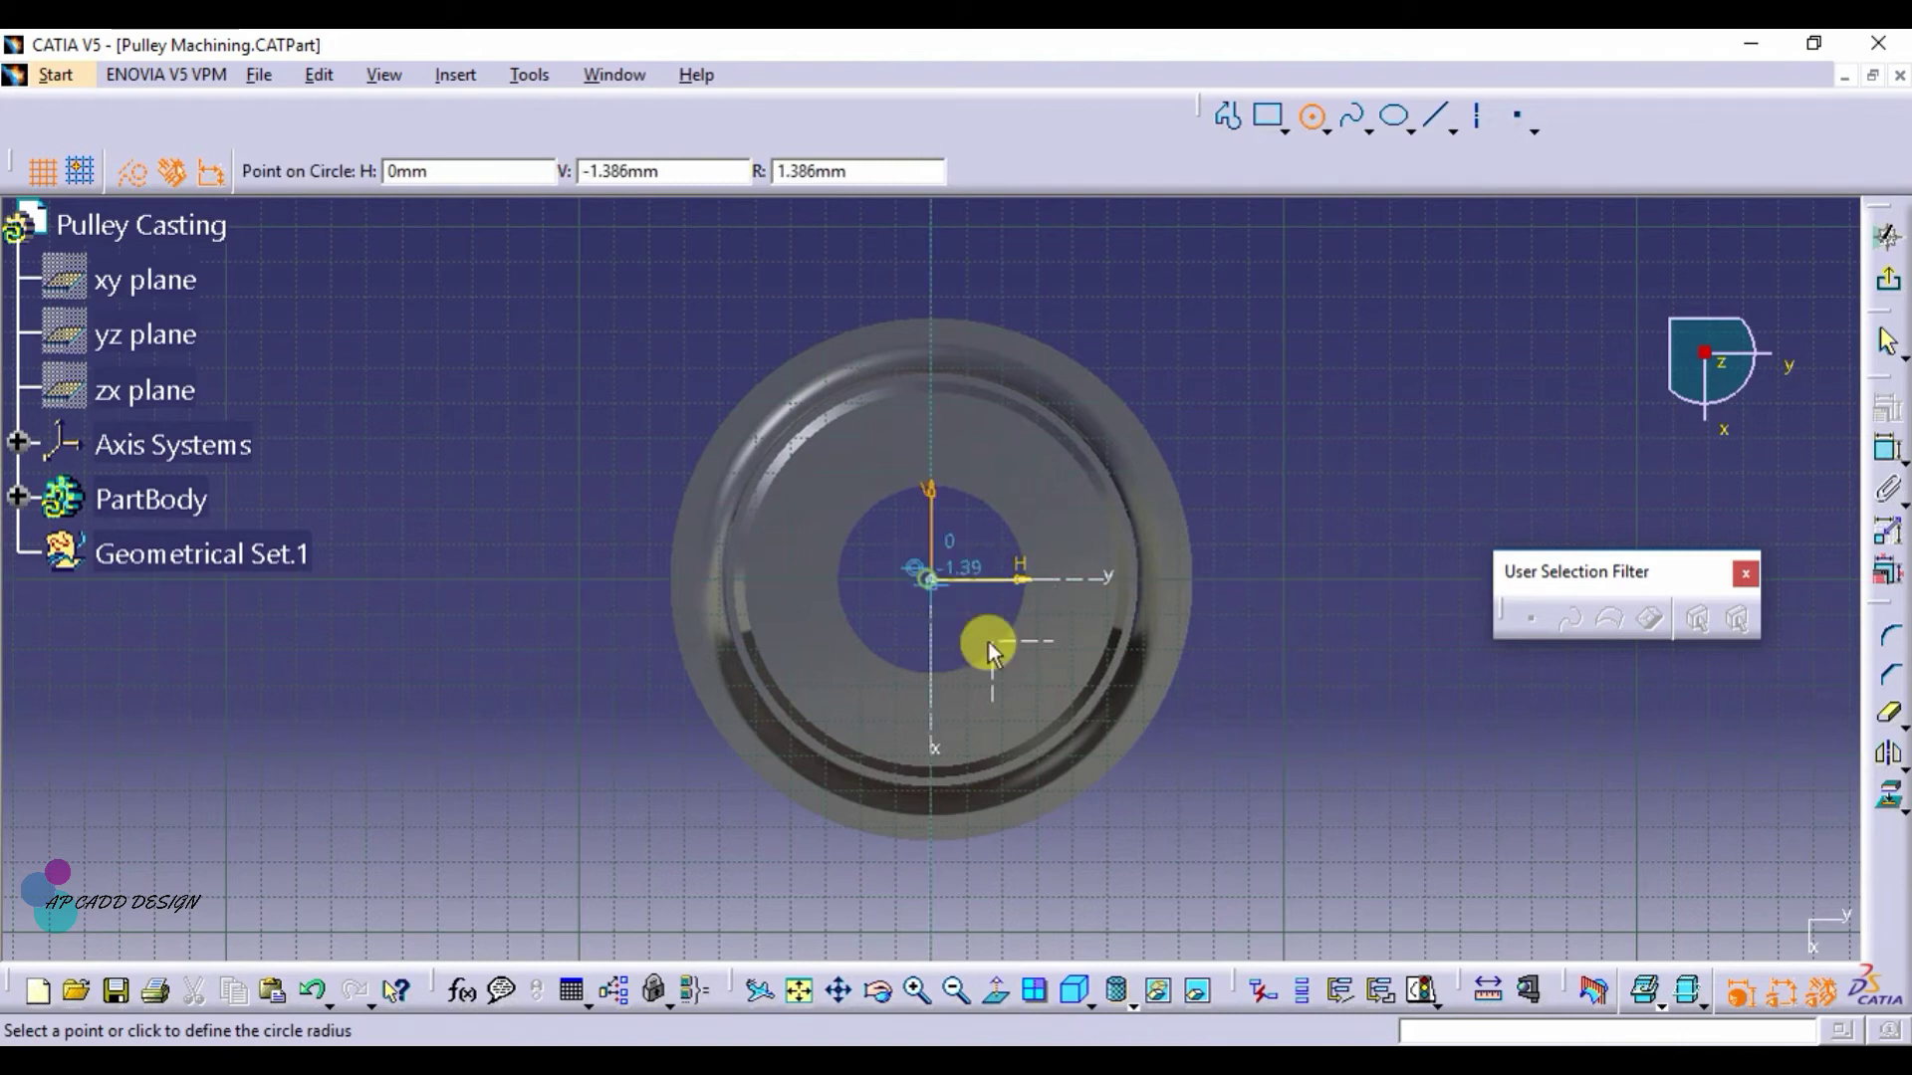
pyautogui.click(1234, 805)
pyautogui.click(1881, 487)
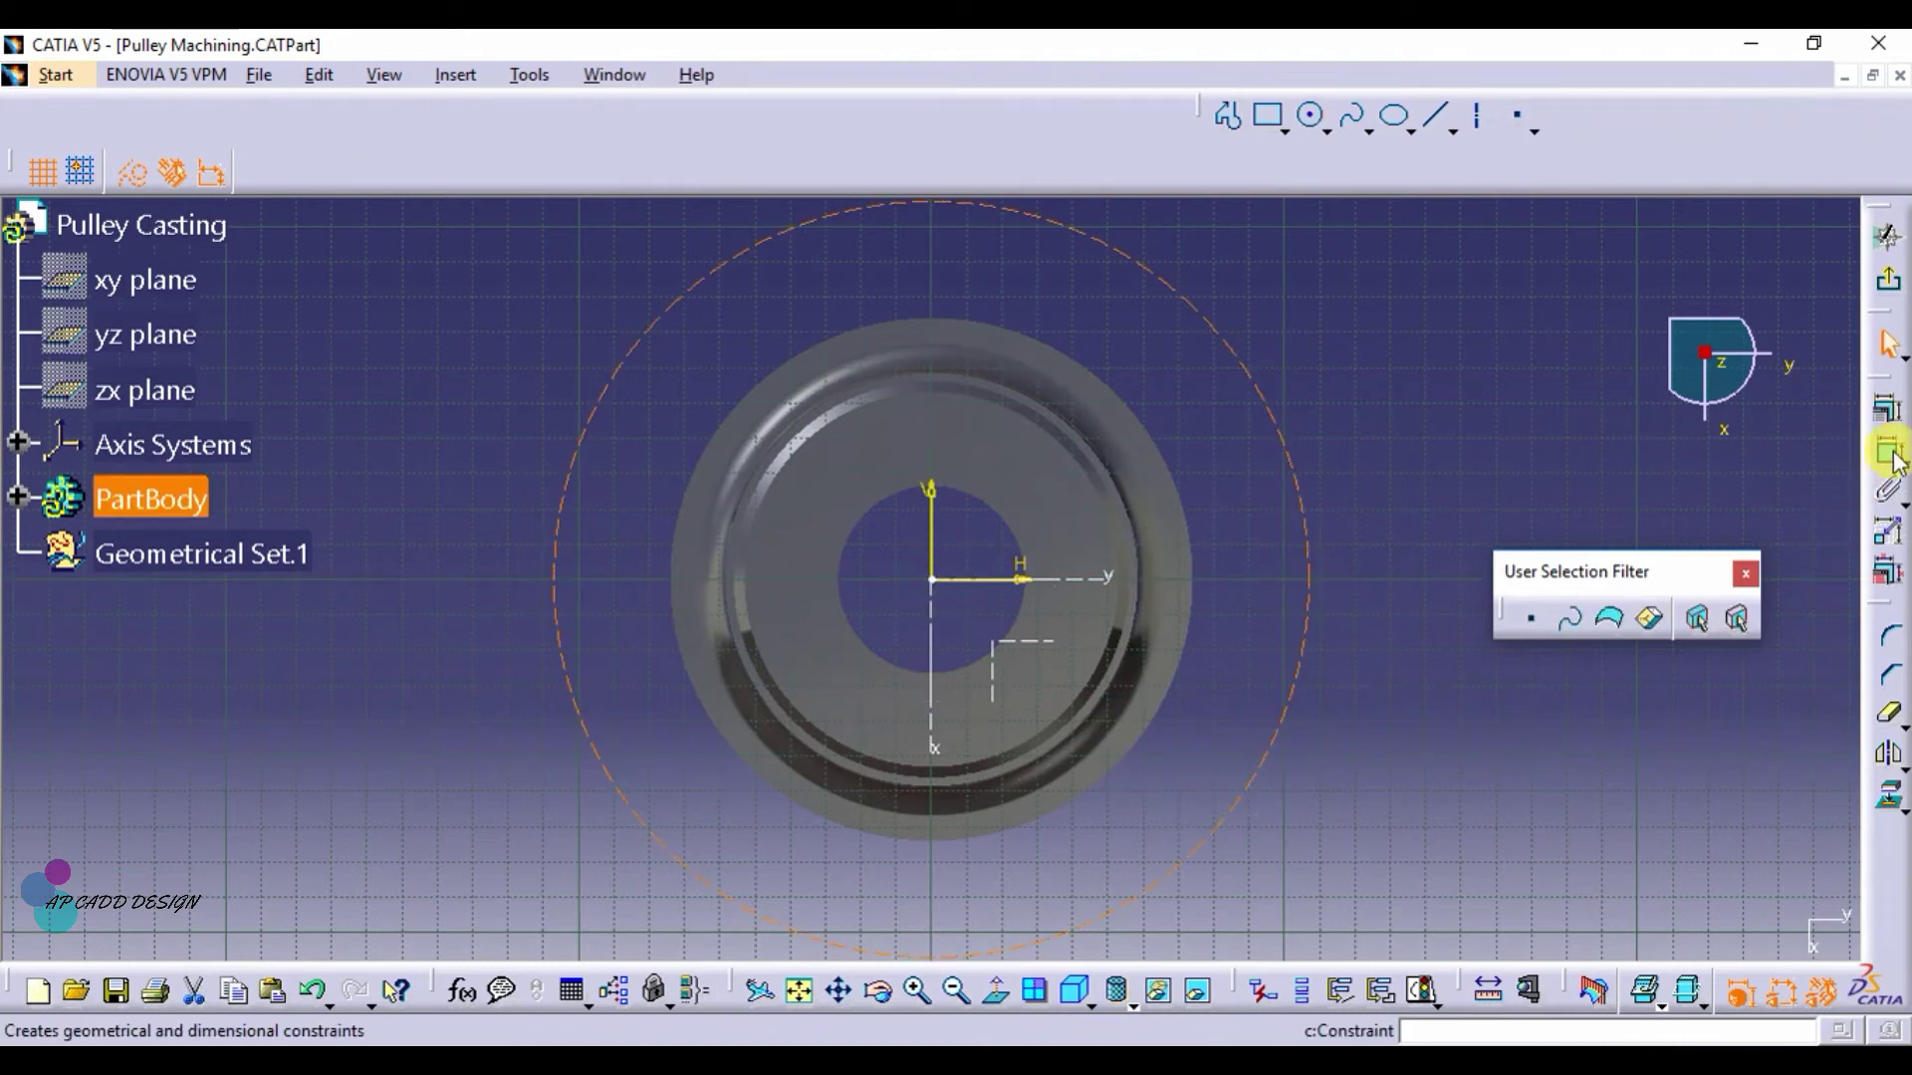
pyautogui.click(1513, 383)
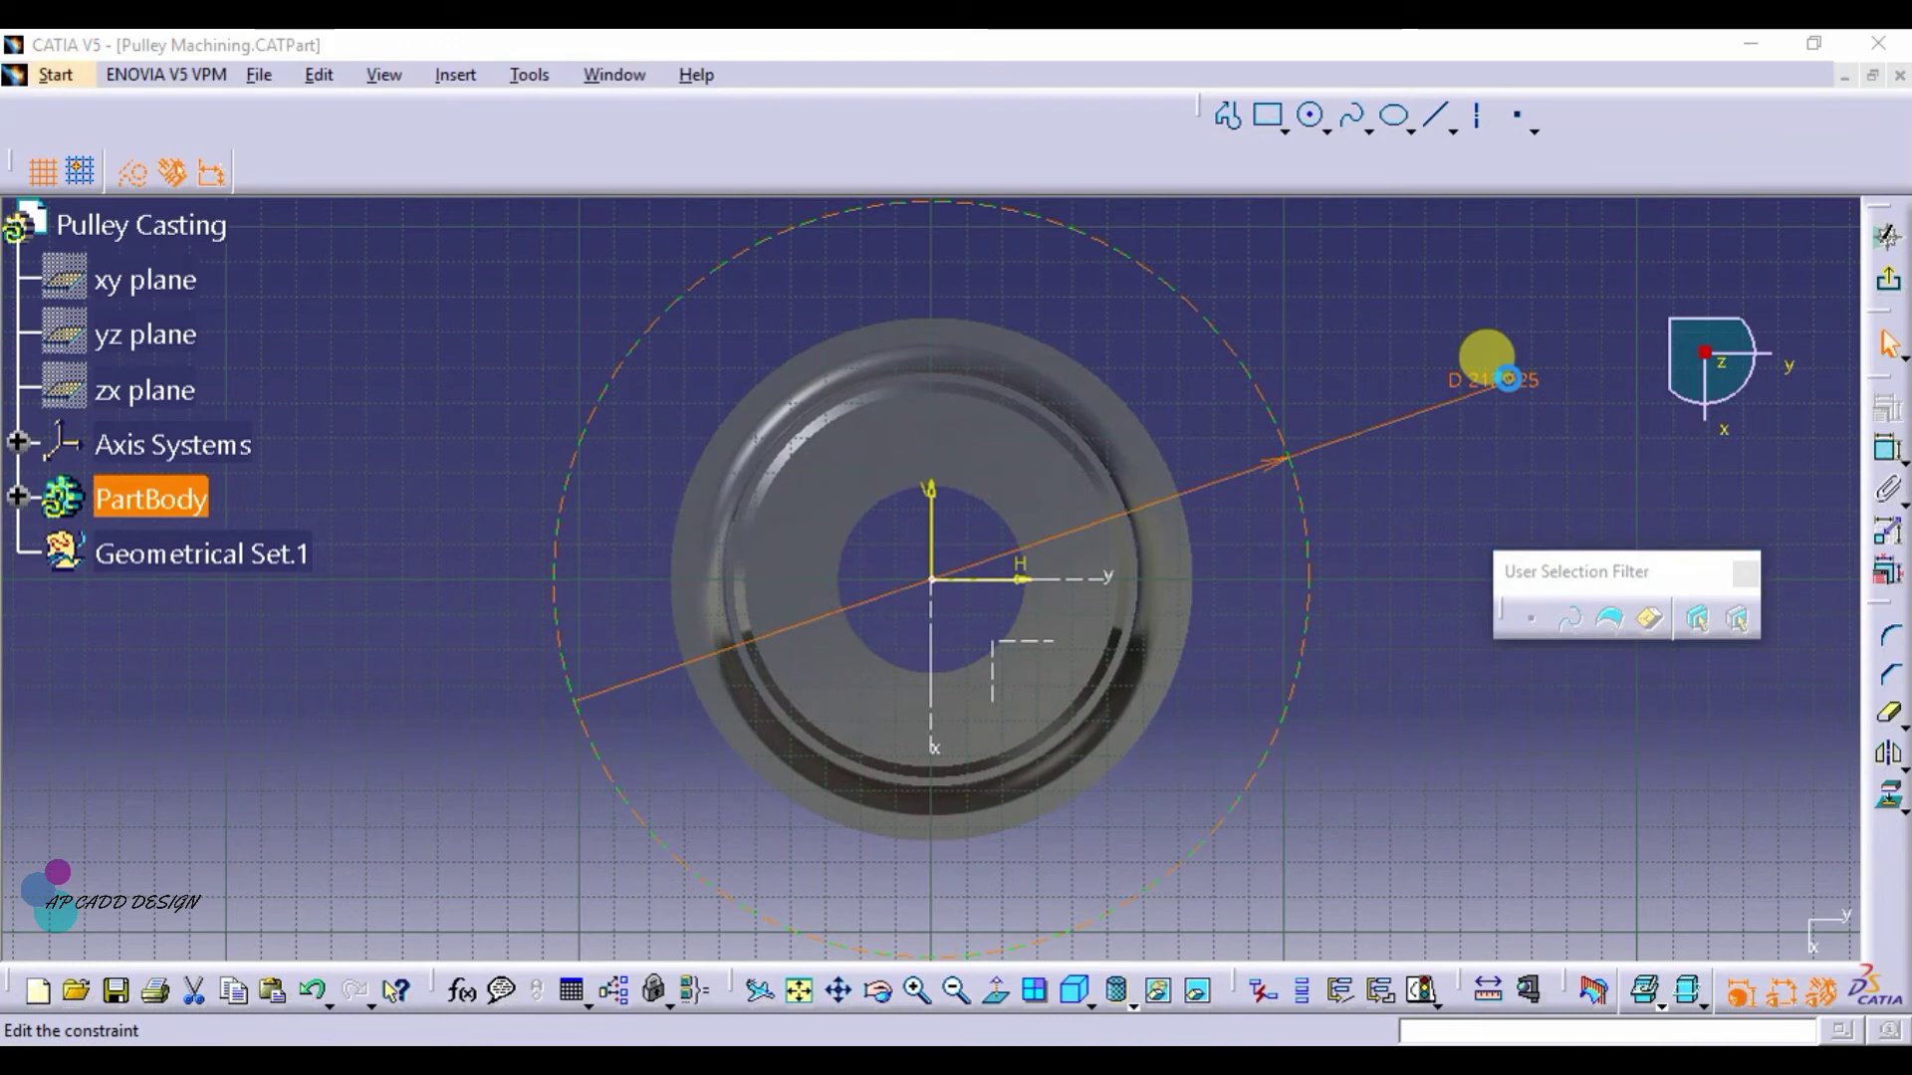
pyautogui.doubleClick(1498, 378)
pyautogui.write('76')
pyautogui.press('Return')
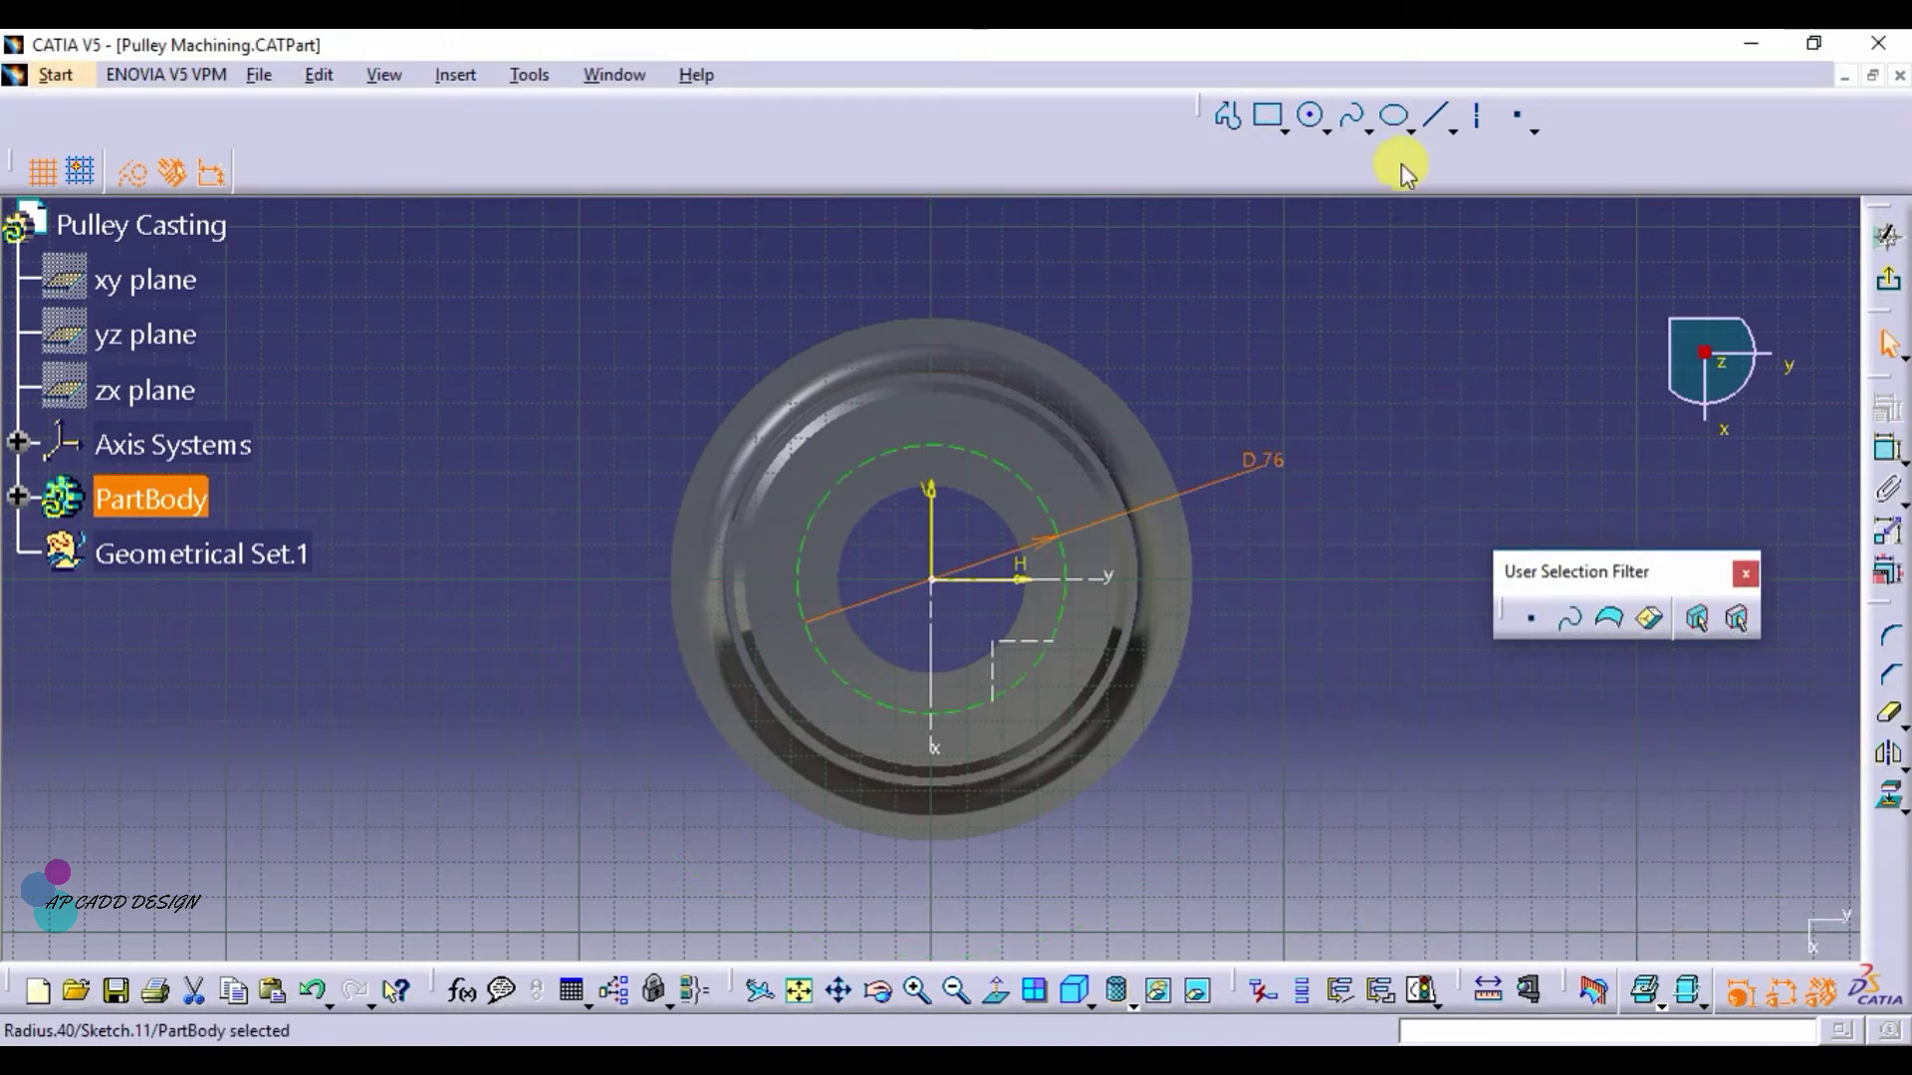
# Draw a centre axis line from the origin constrained at 30° to the horizontal
pyautogui.click(1303, 134)
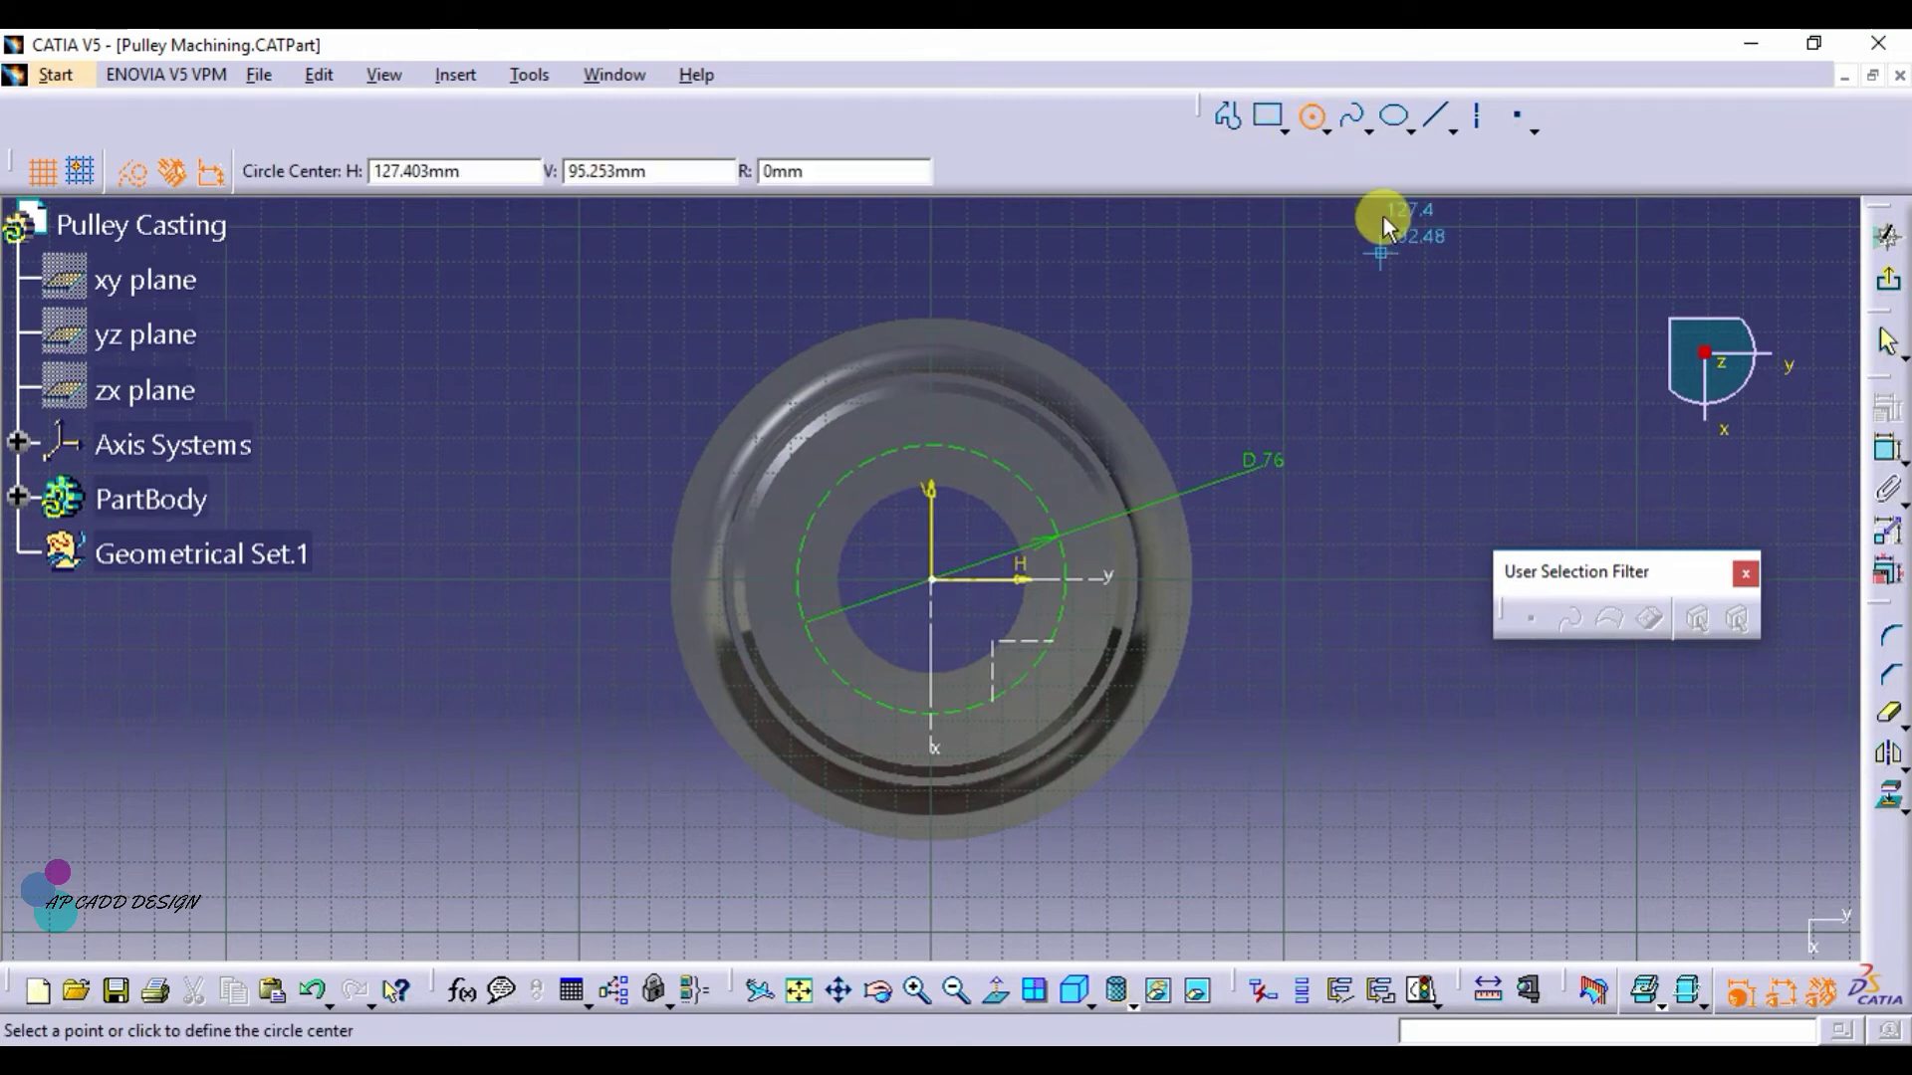
pyautogui.click(1473, 127)
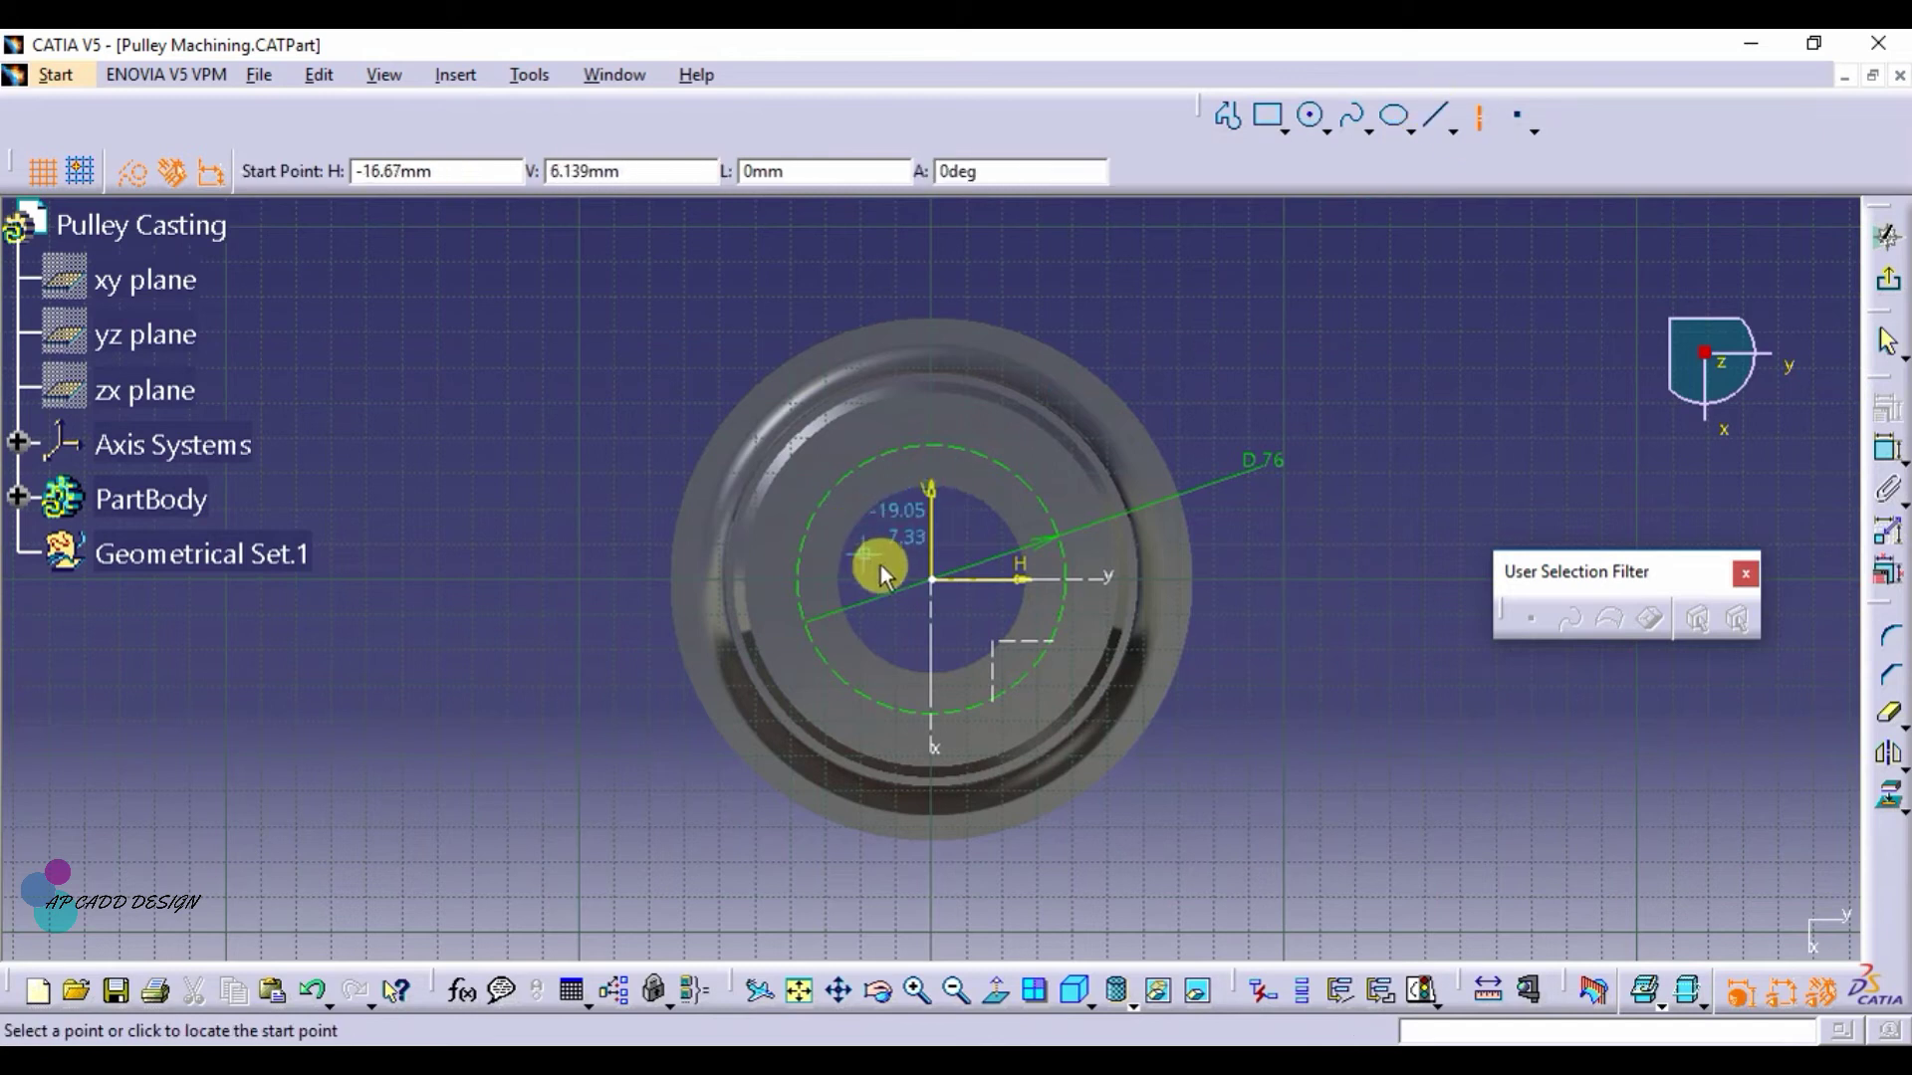
pyautogui.click(933, 585)
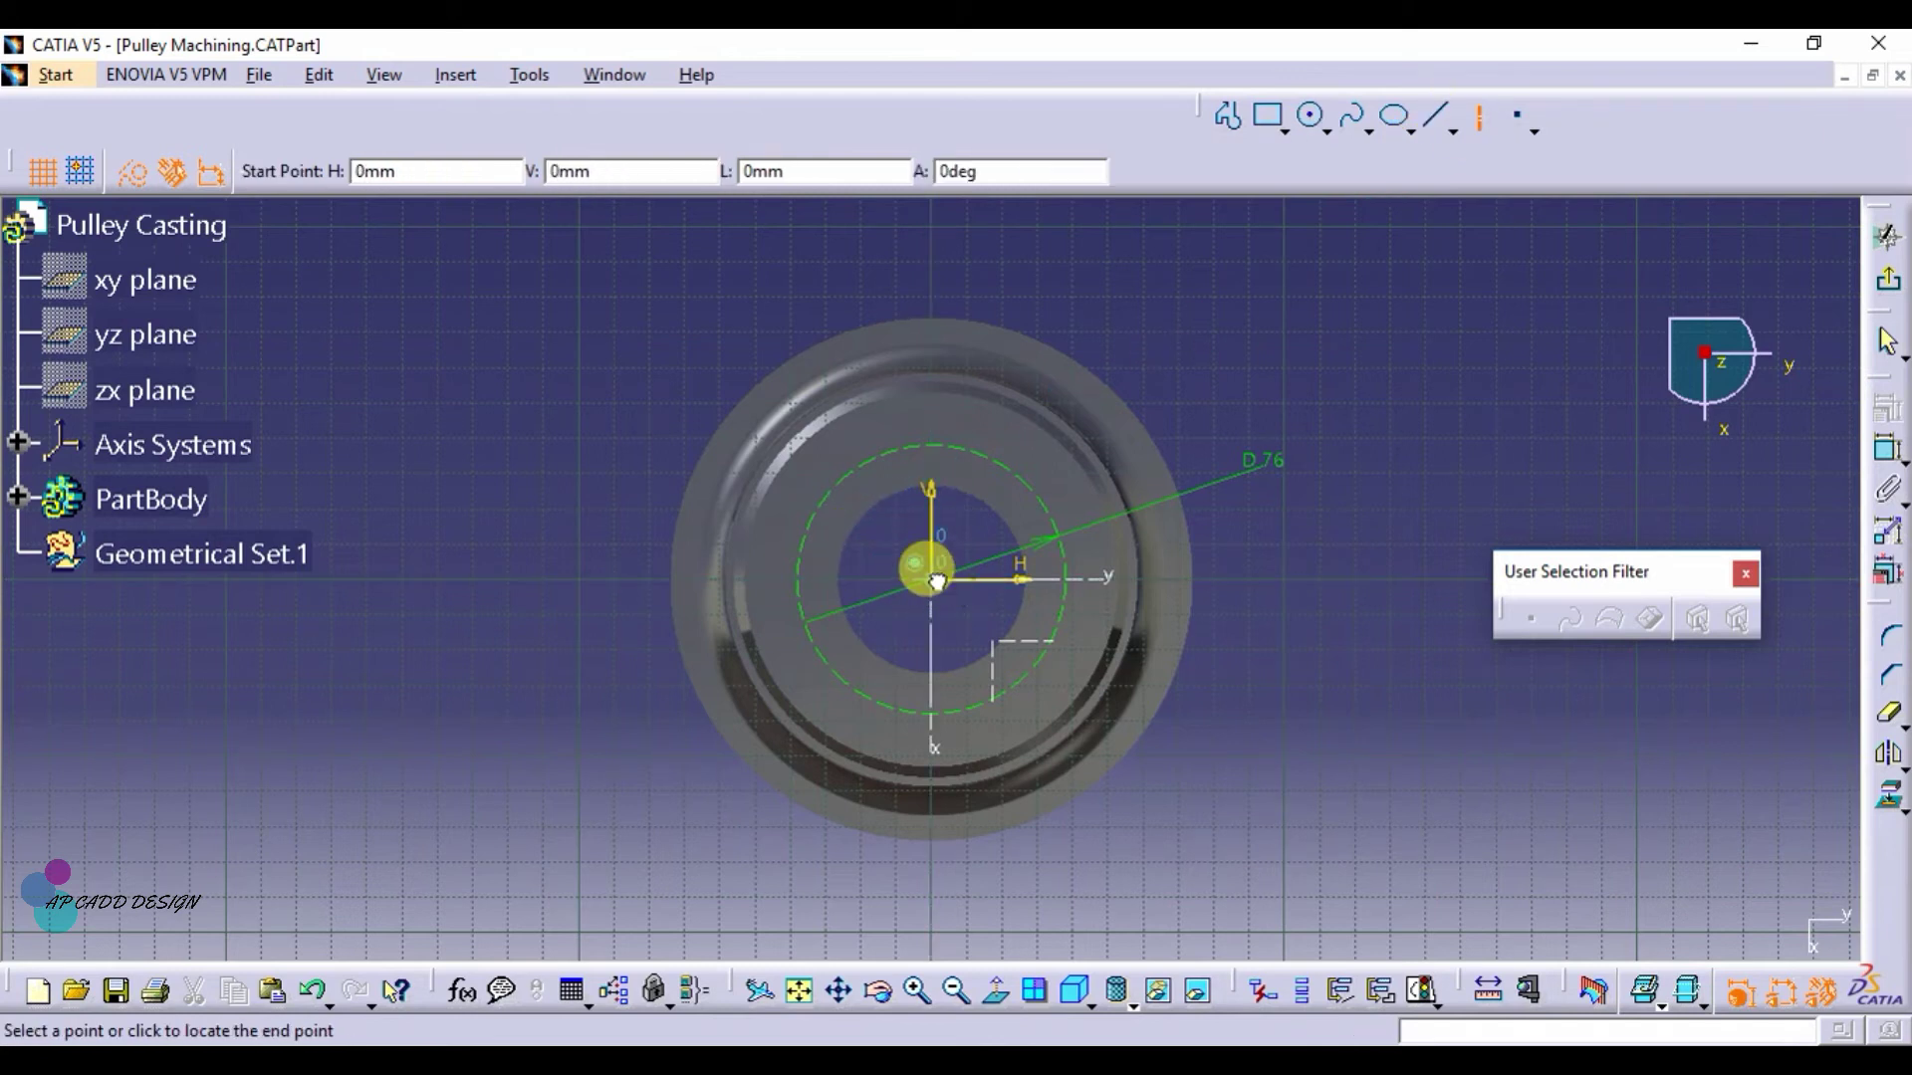
pyautogui.click(1205, 715)
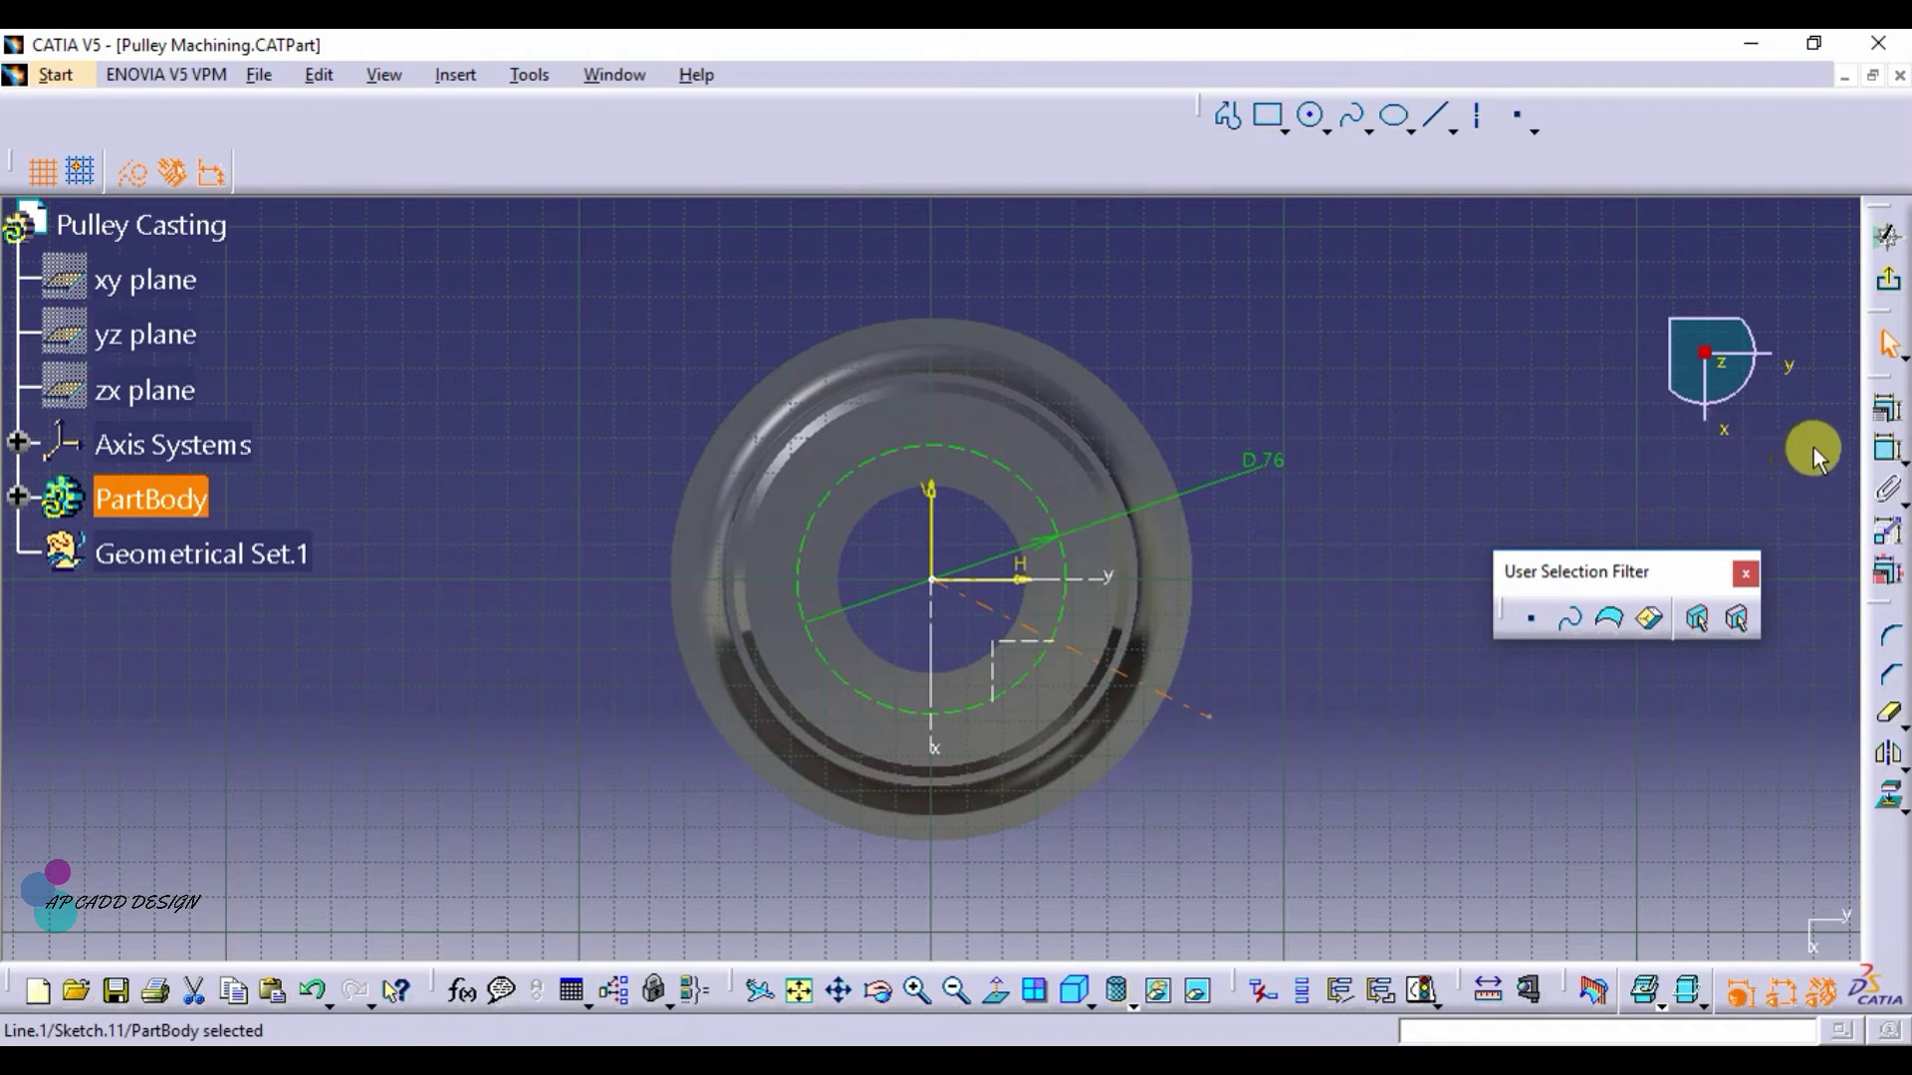
pyautogui.click(1887, 450)
pyautogui.click(933, 577)
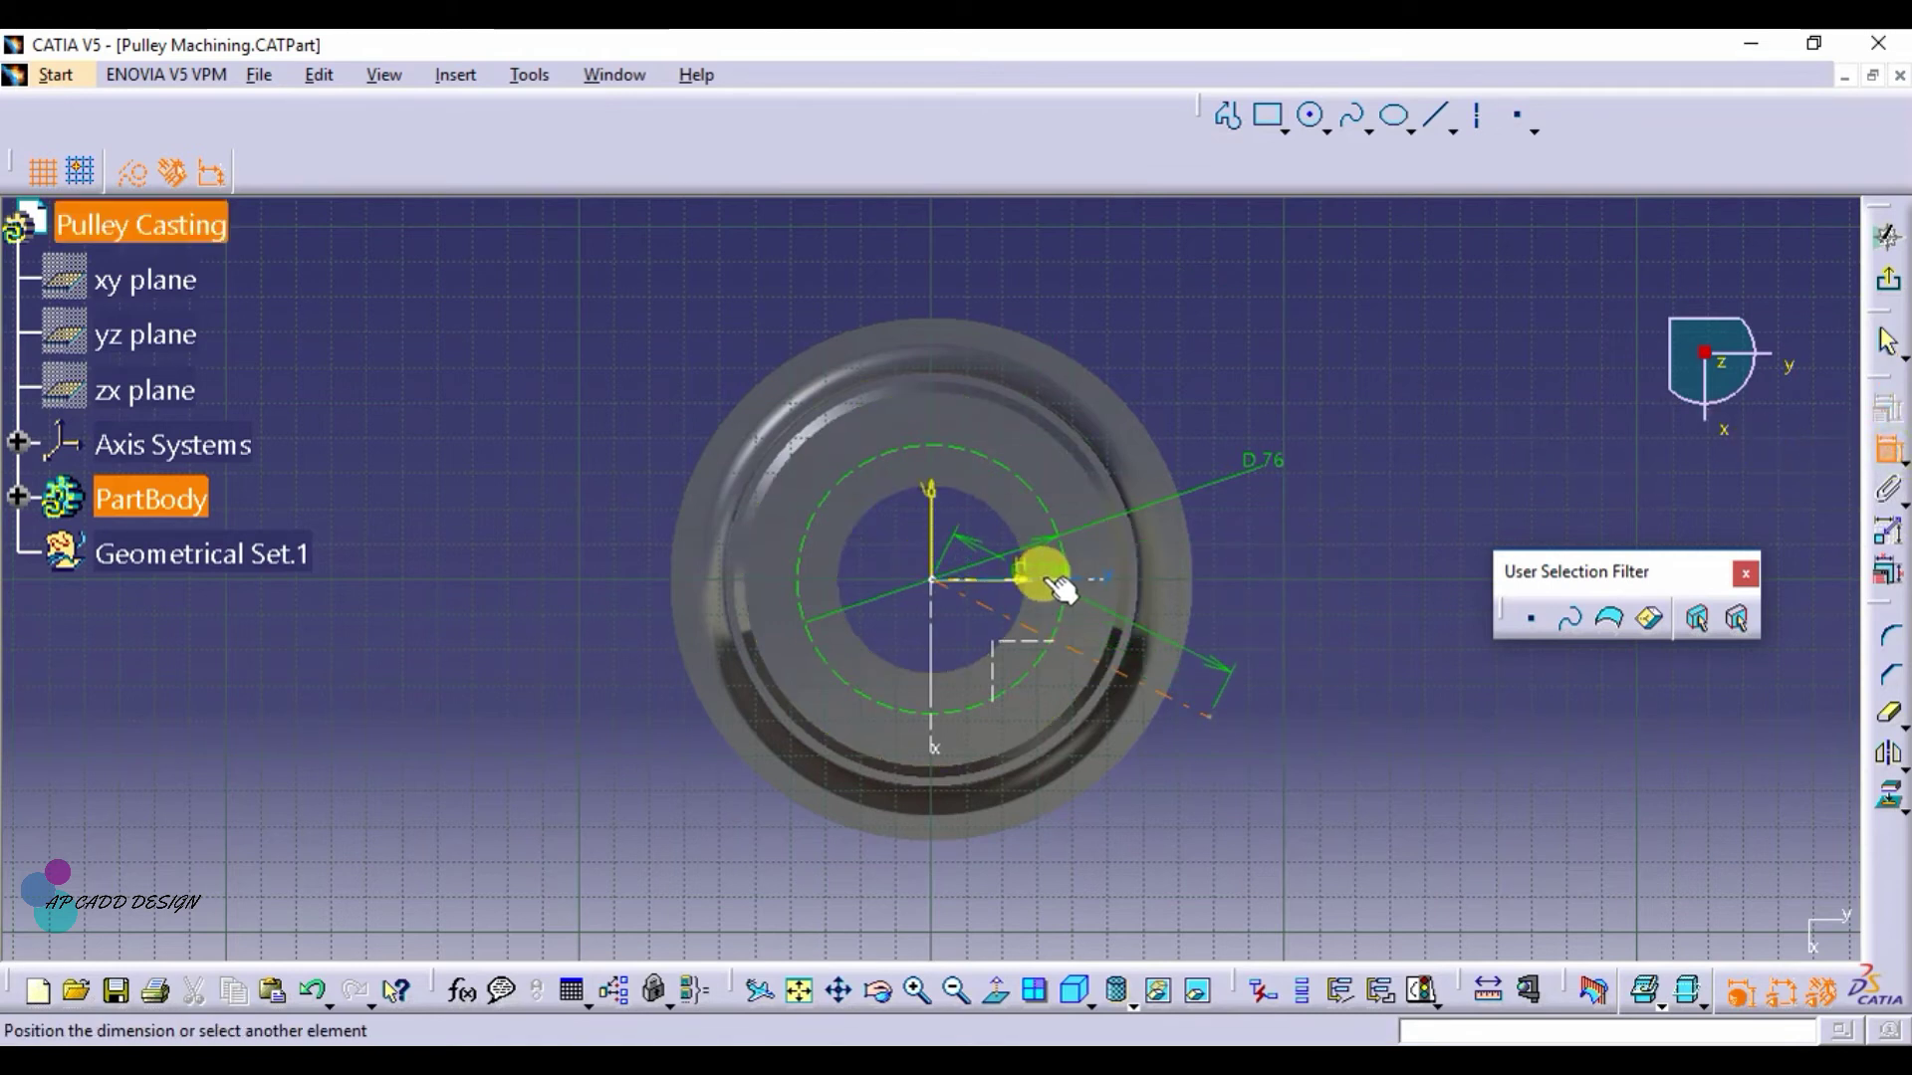
pyautogui.click(1042, 577)
pyautogui.doubleClick(1305, 631)
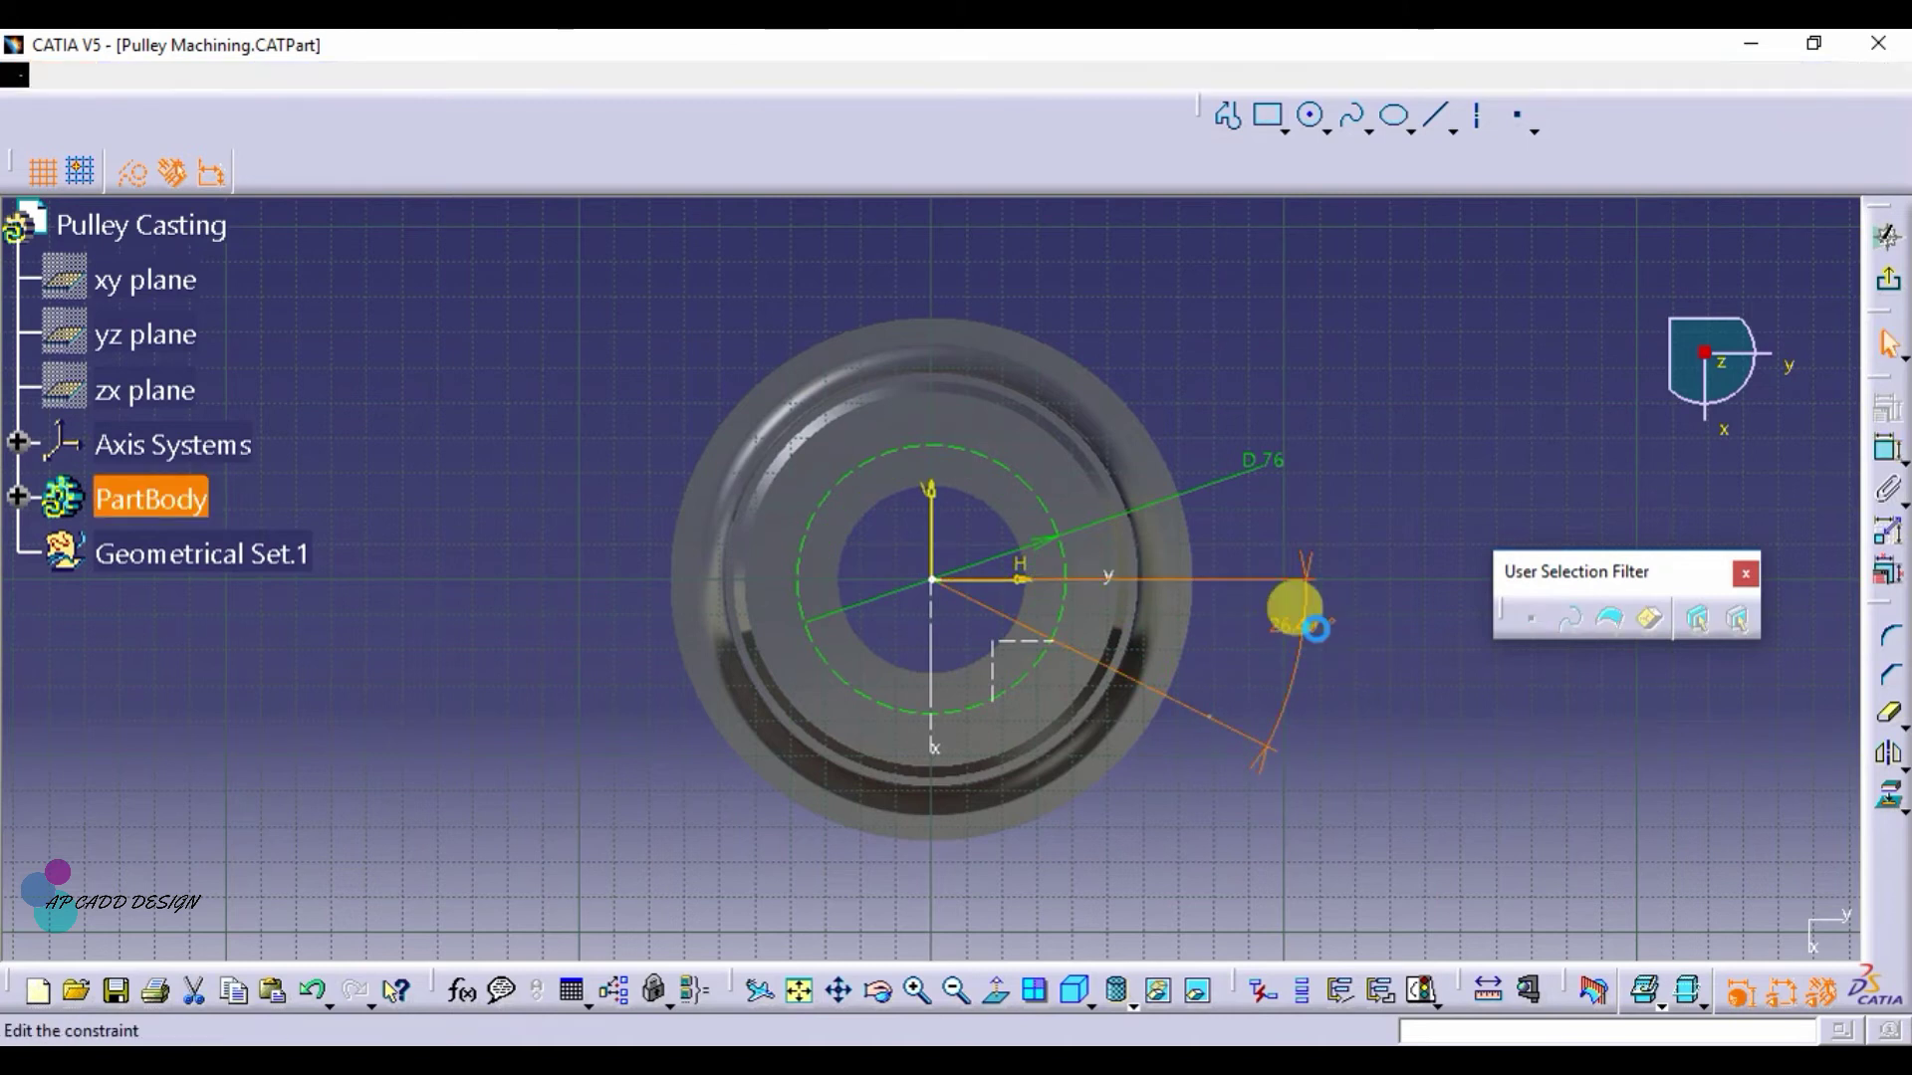
pyautogui.write('3')
pyautogui.press('Return')
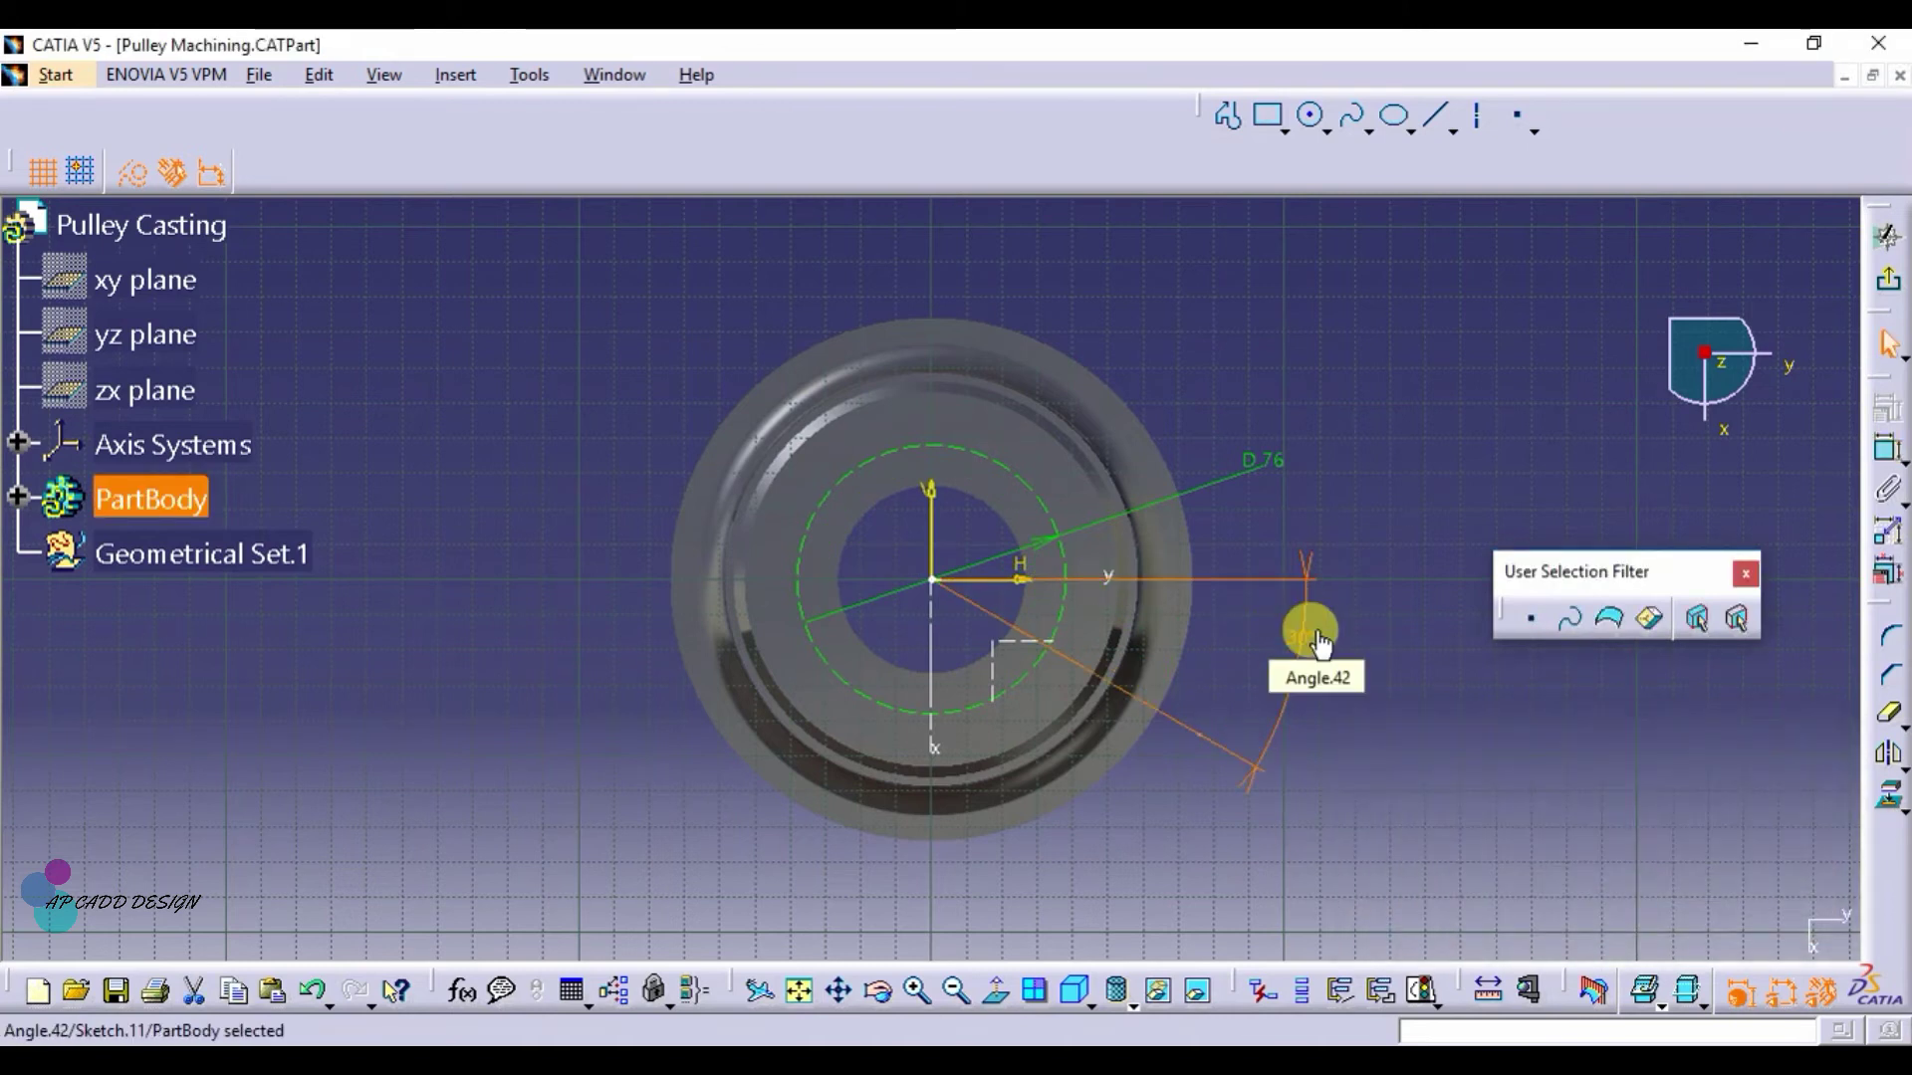
# Draw a 9 mm diameter circle at the 30° line / D76 circle intersection, then exit the sketch
pyautogui.click(1311, 116)
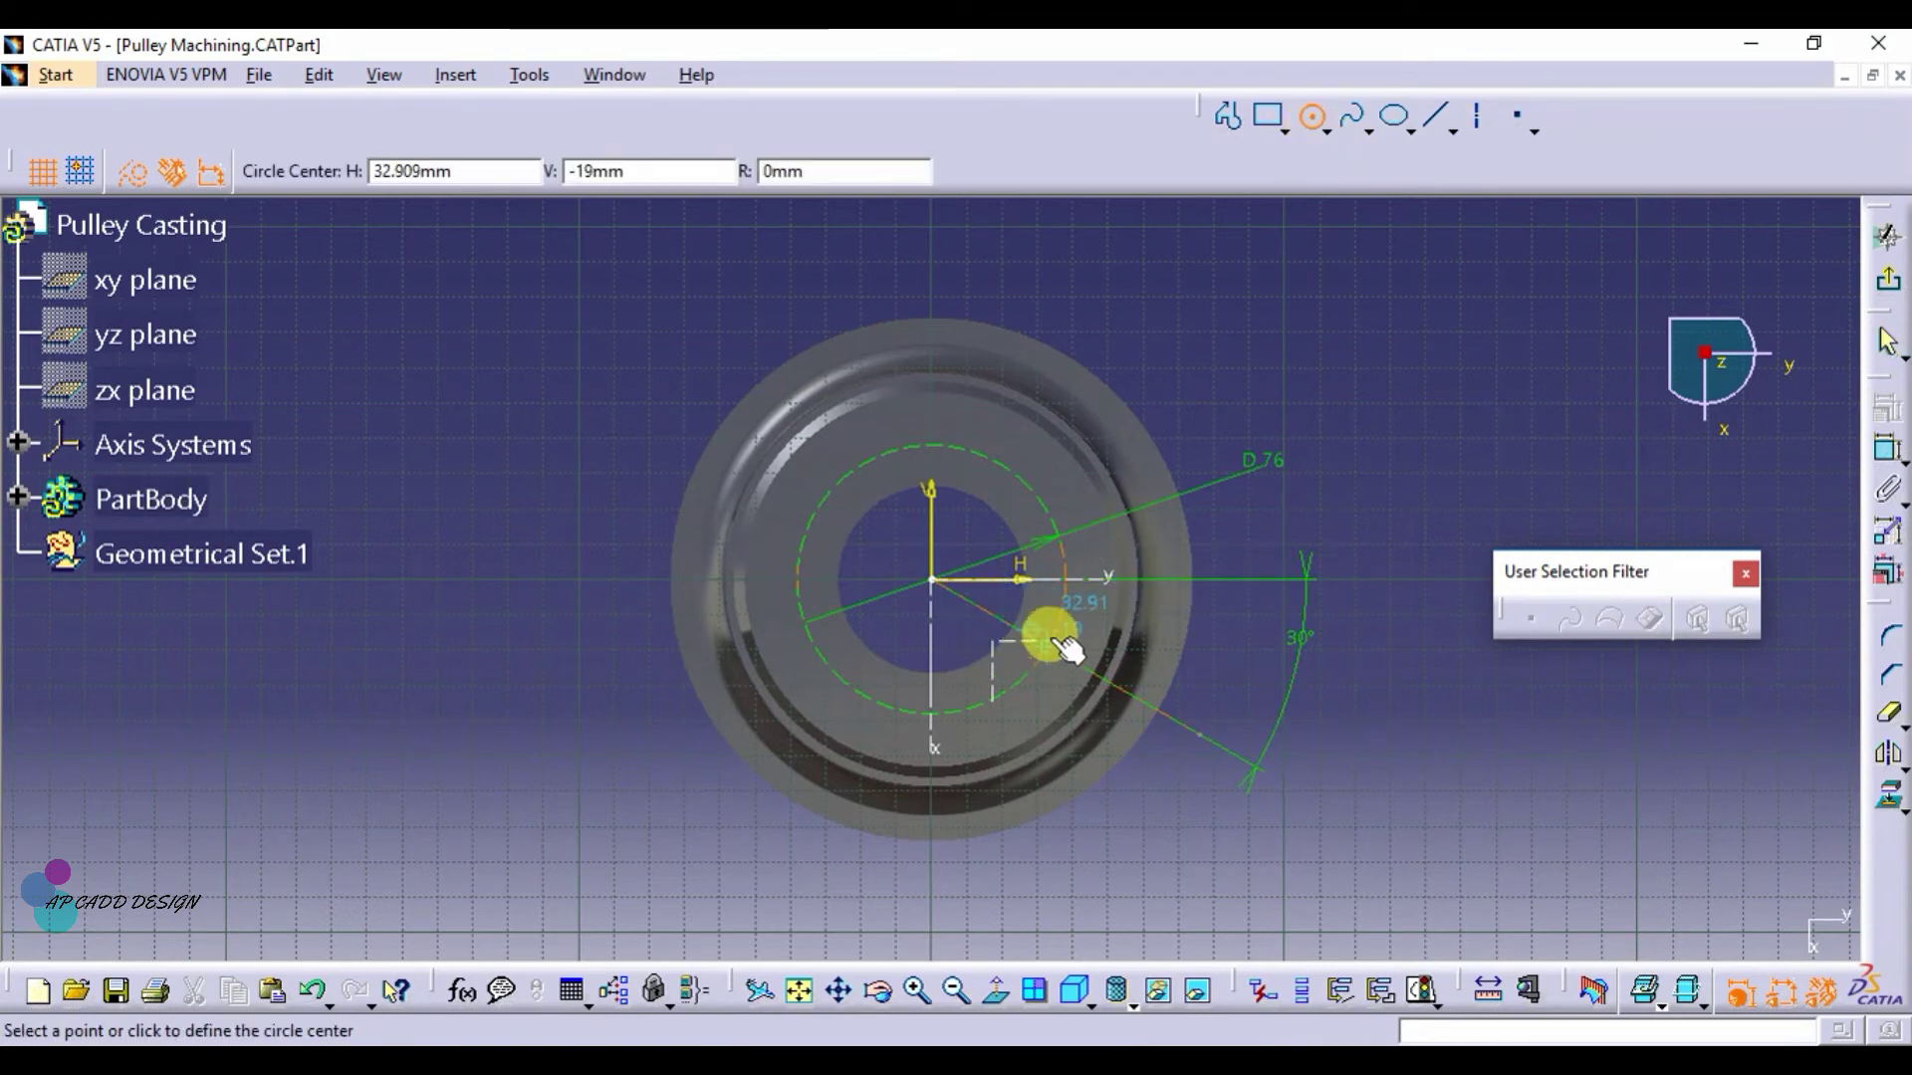
pyautogui.click(133, 170)
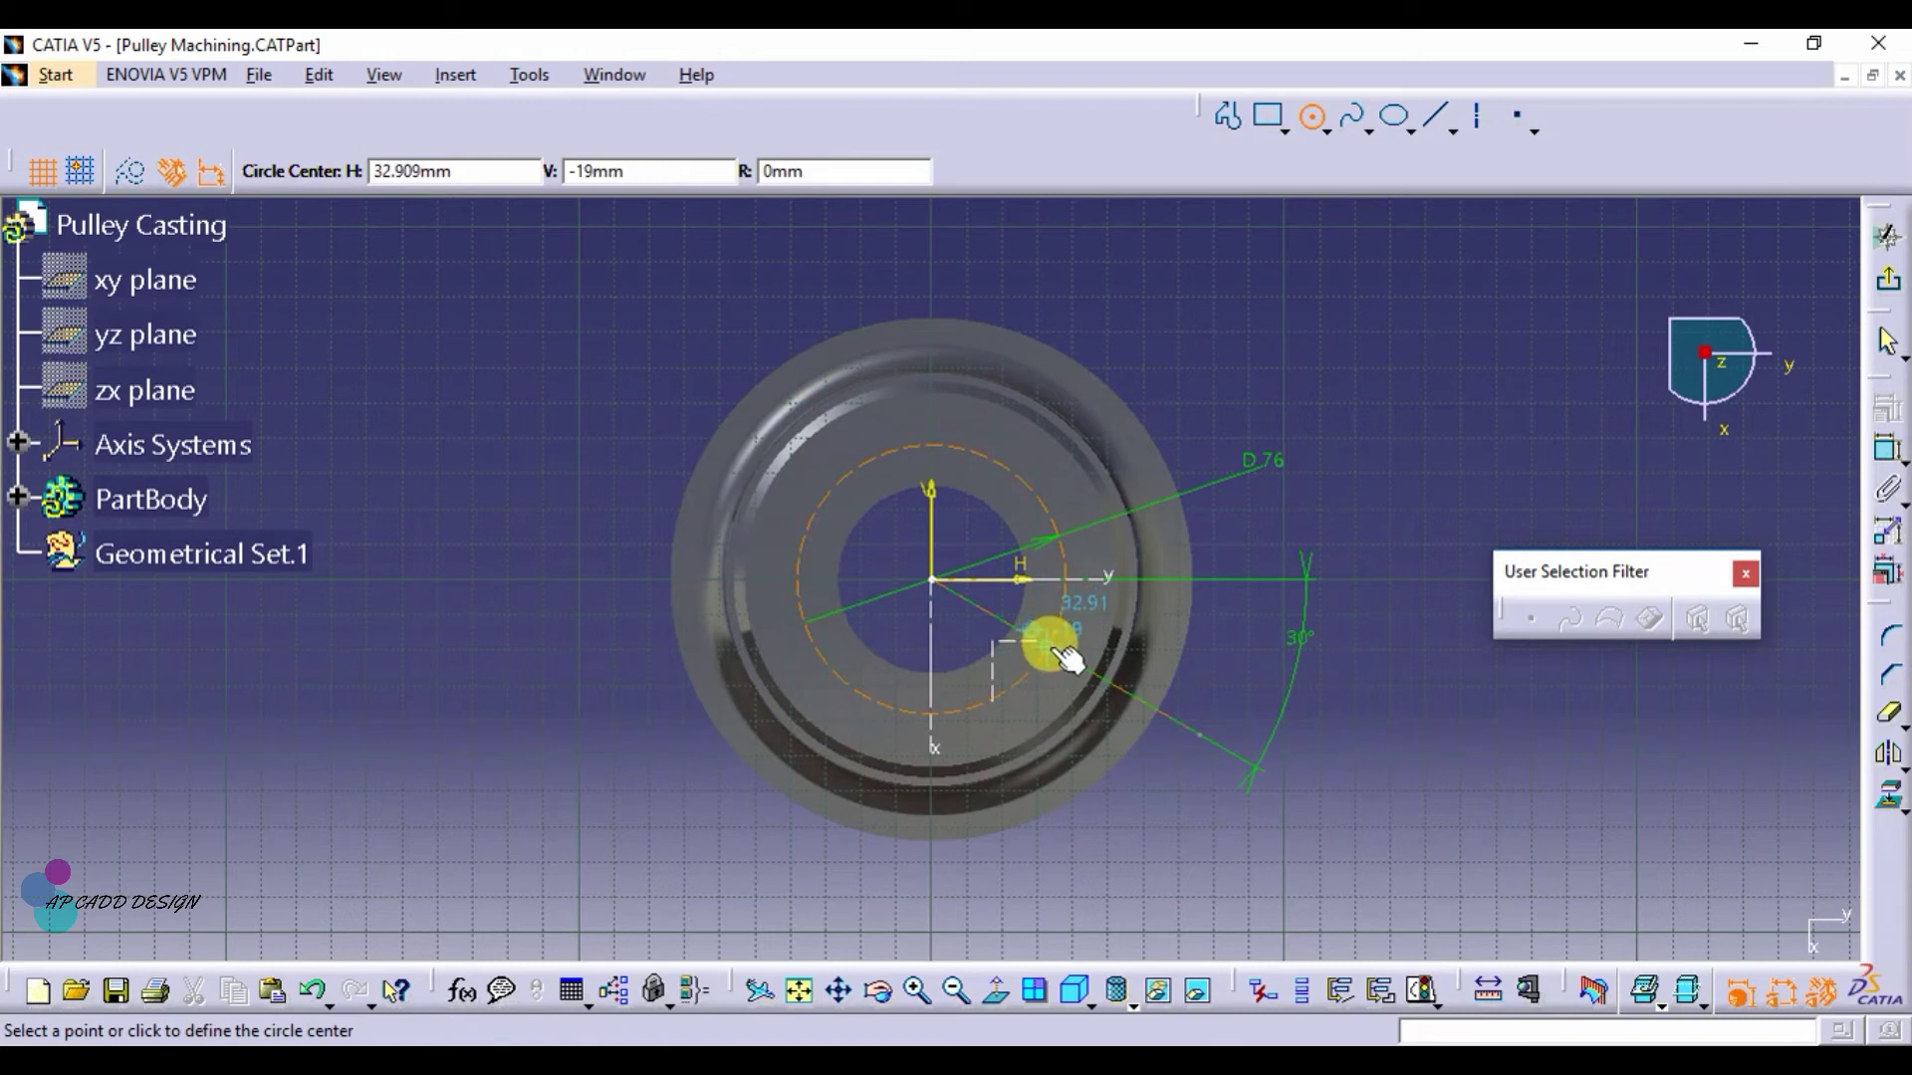
pyautogui.click(1047, 645)
pyautogui.click(1070, 677)
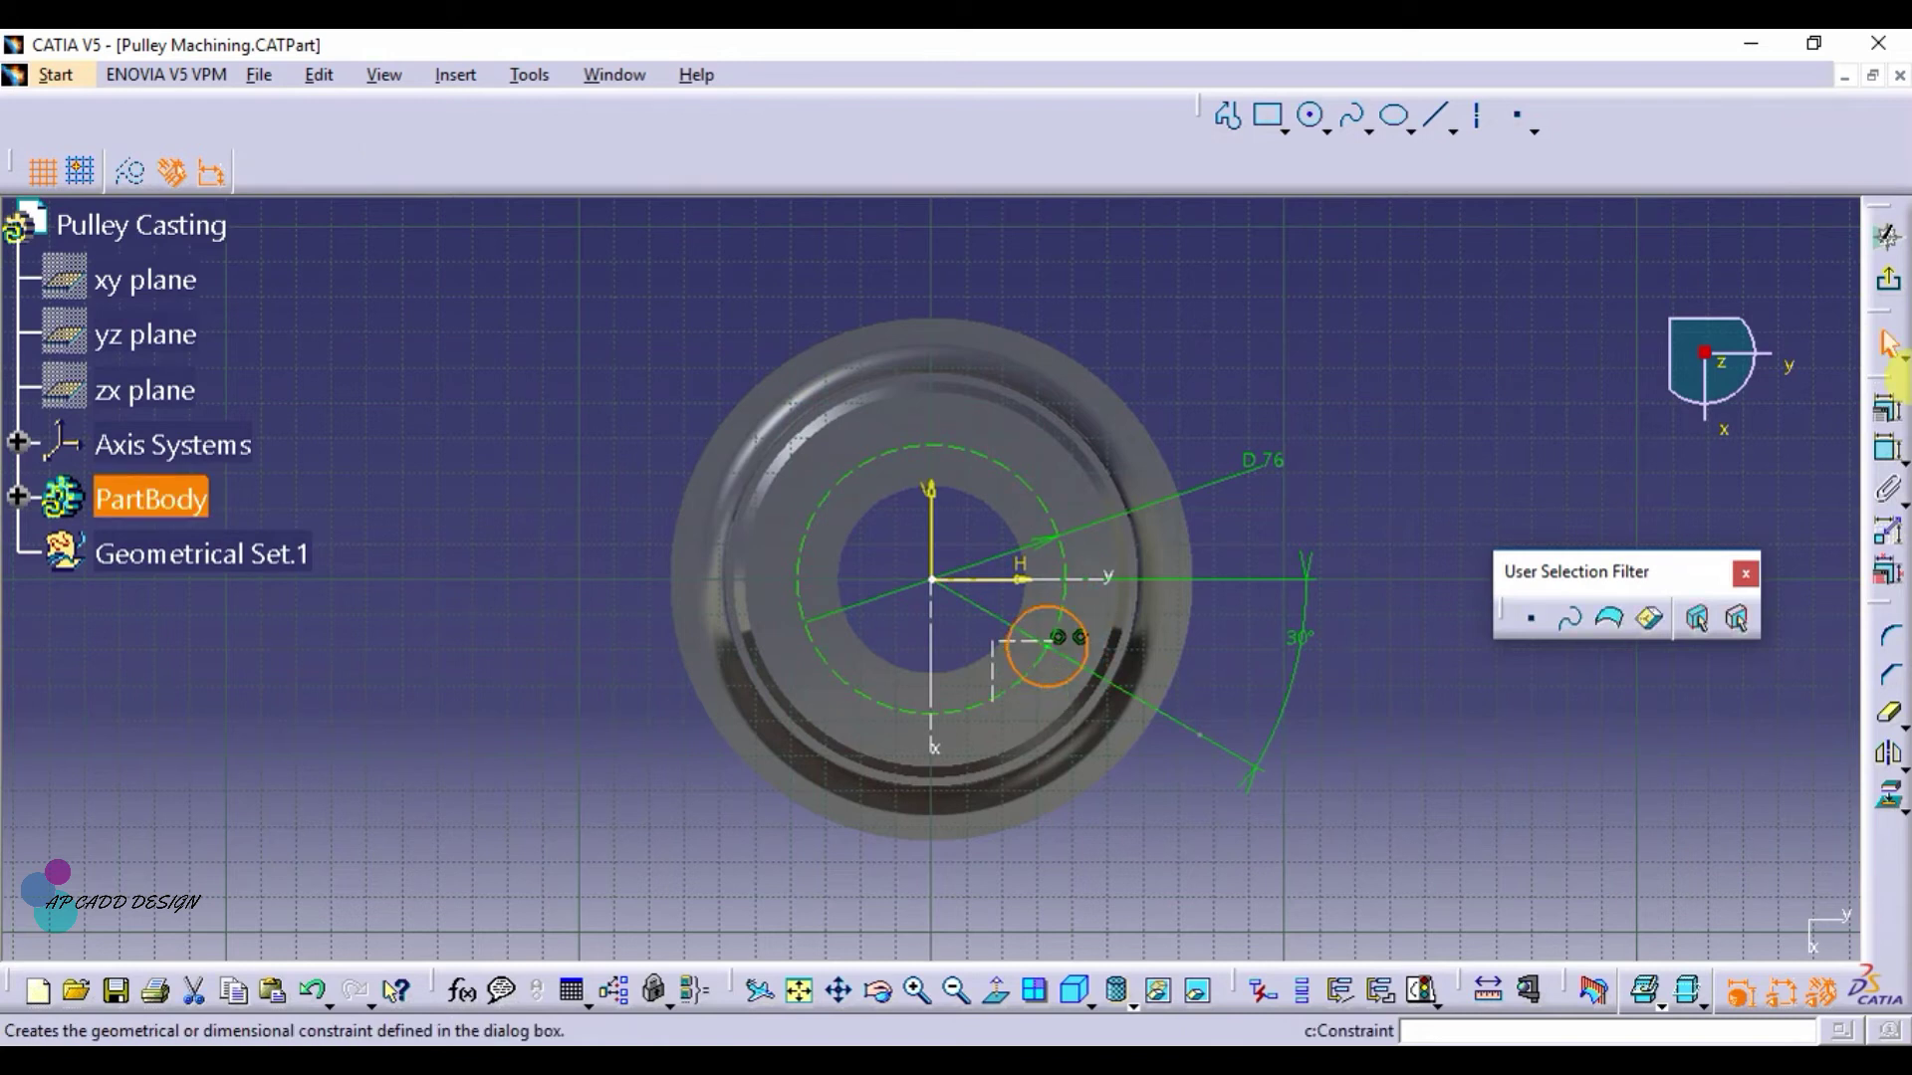
pyautogui.click(1889, 450)
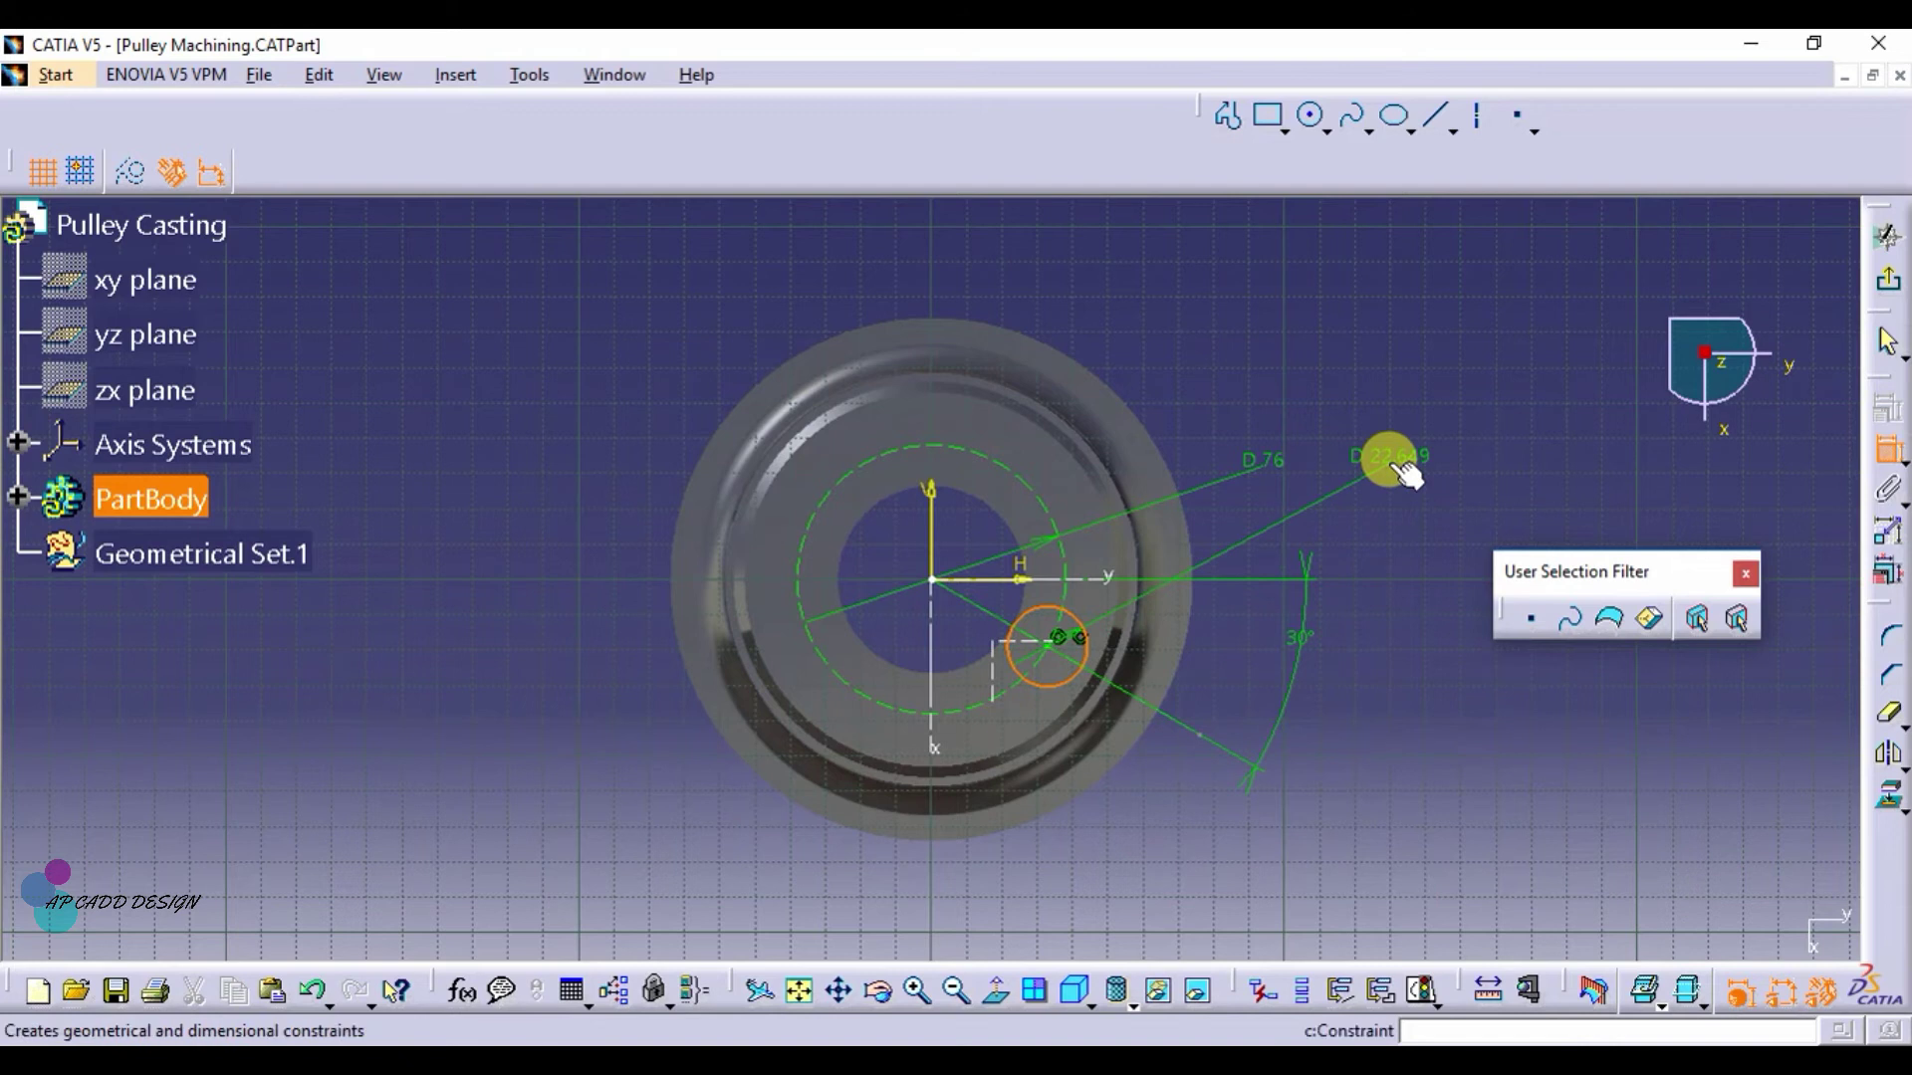
pyautogui.click(1402, 457)
pyautogui.doubleClick(1402, 457)
pyautogui.write('9')
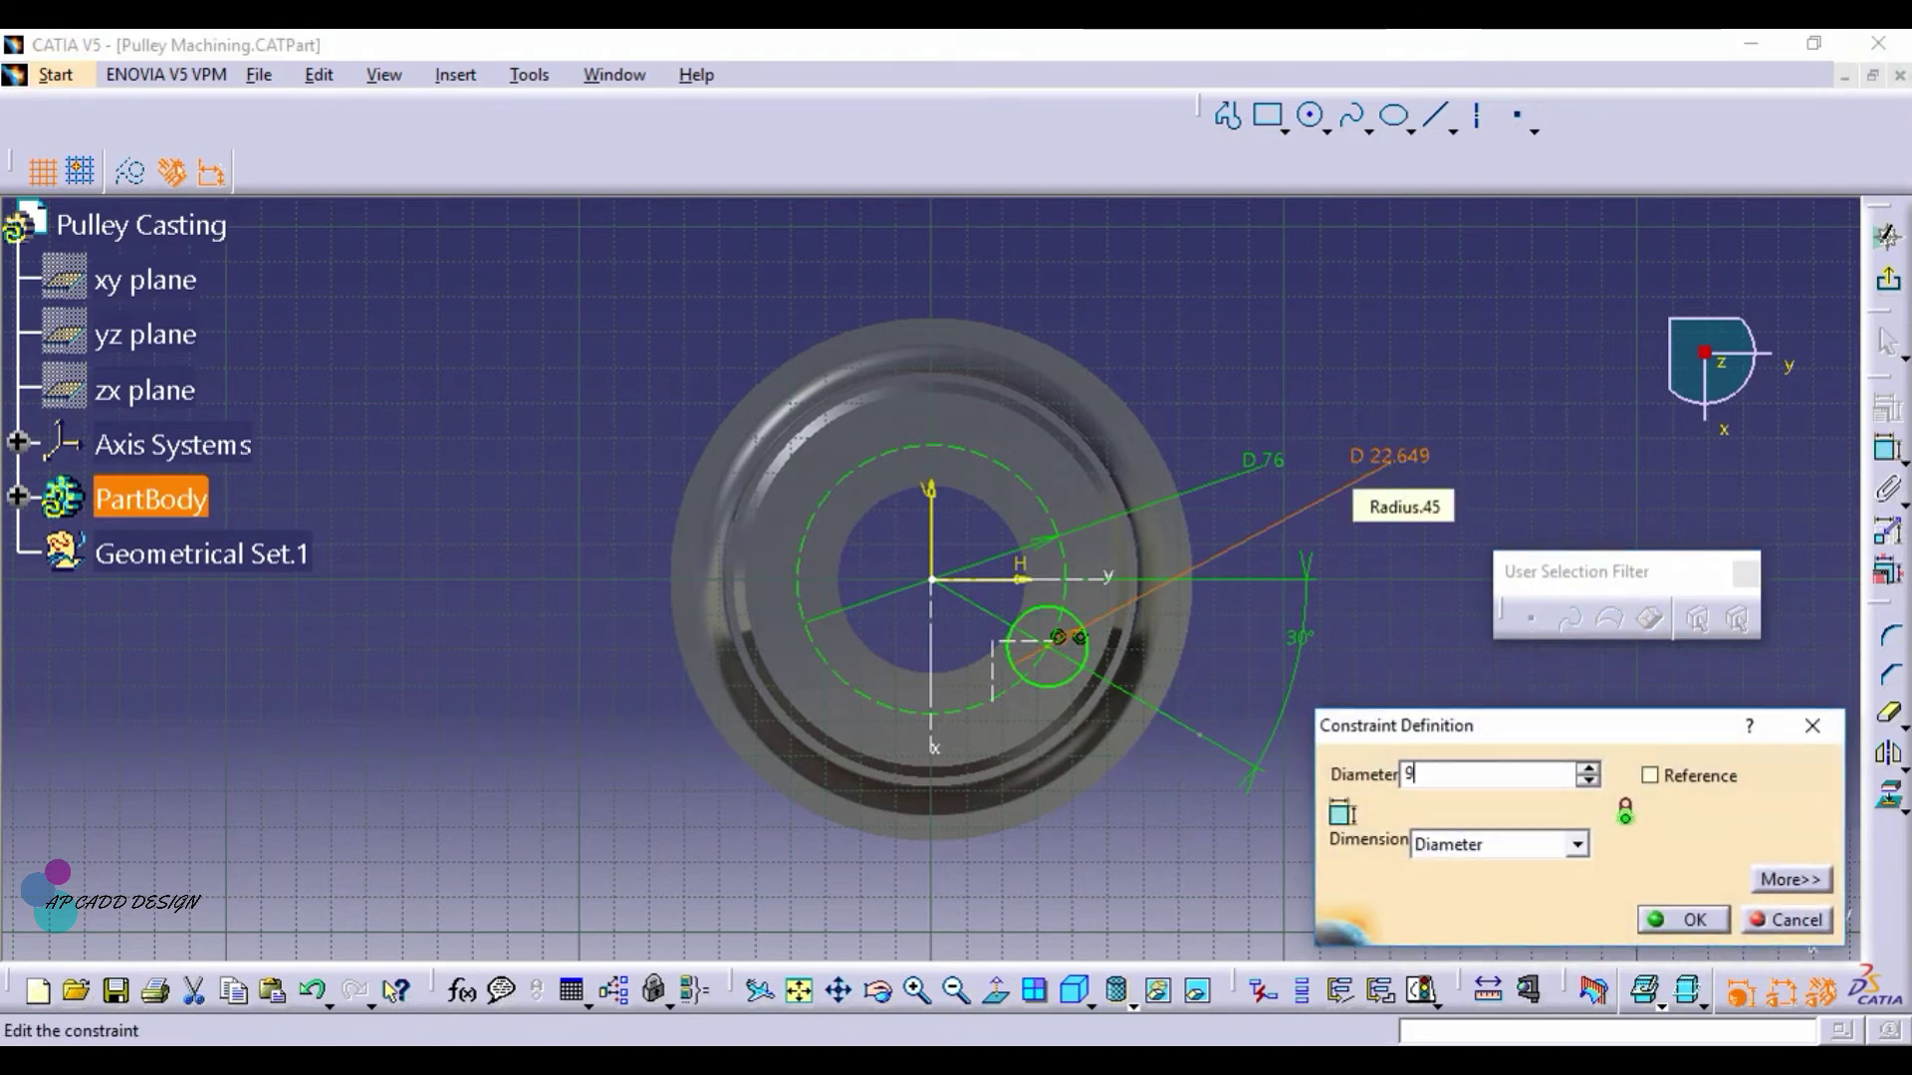
pyautogui.press('Return')
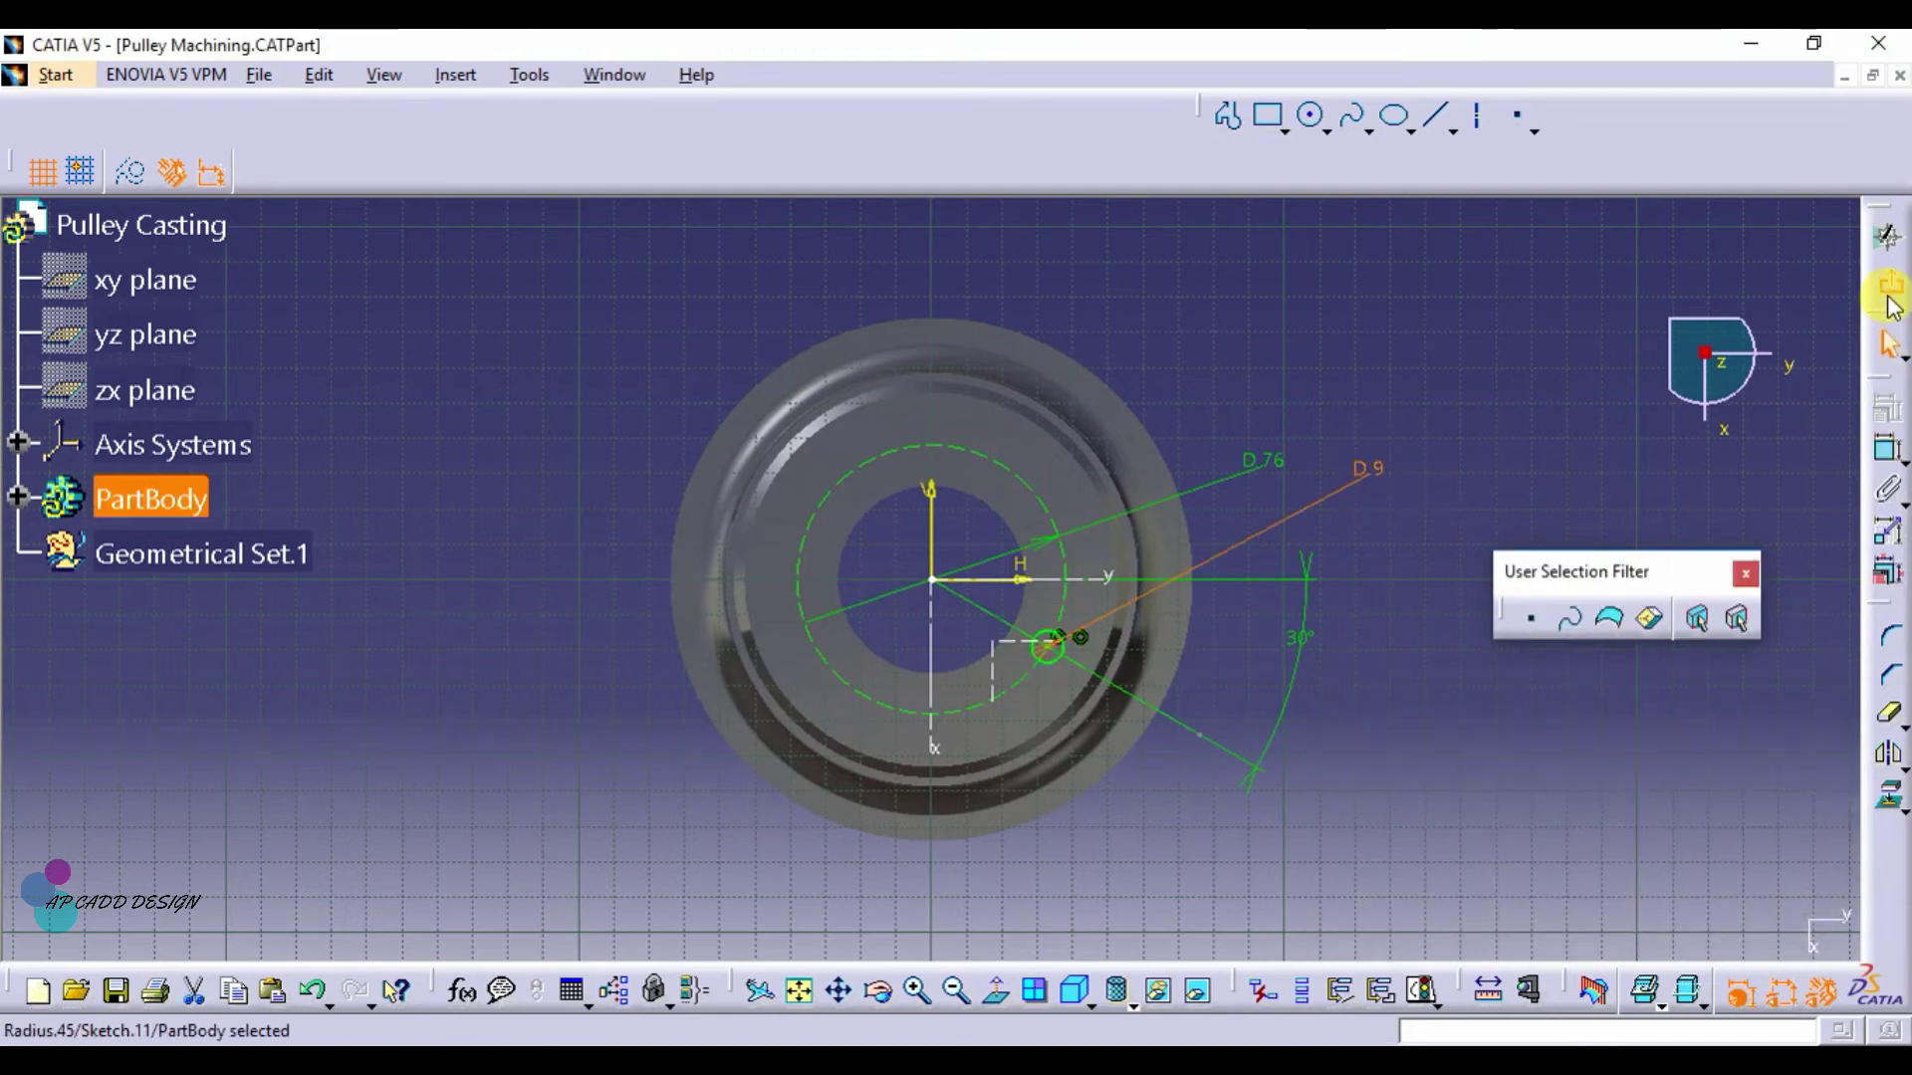
pyautogui.click(1888, 284)
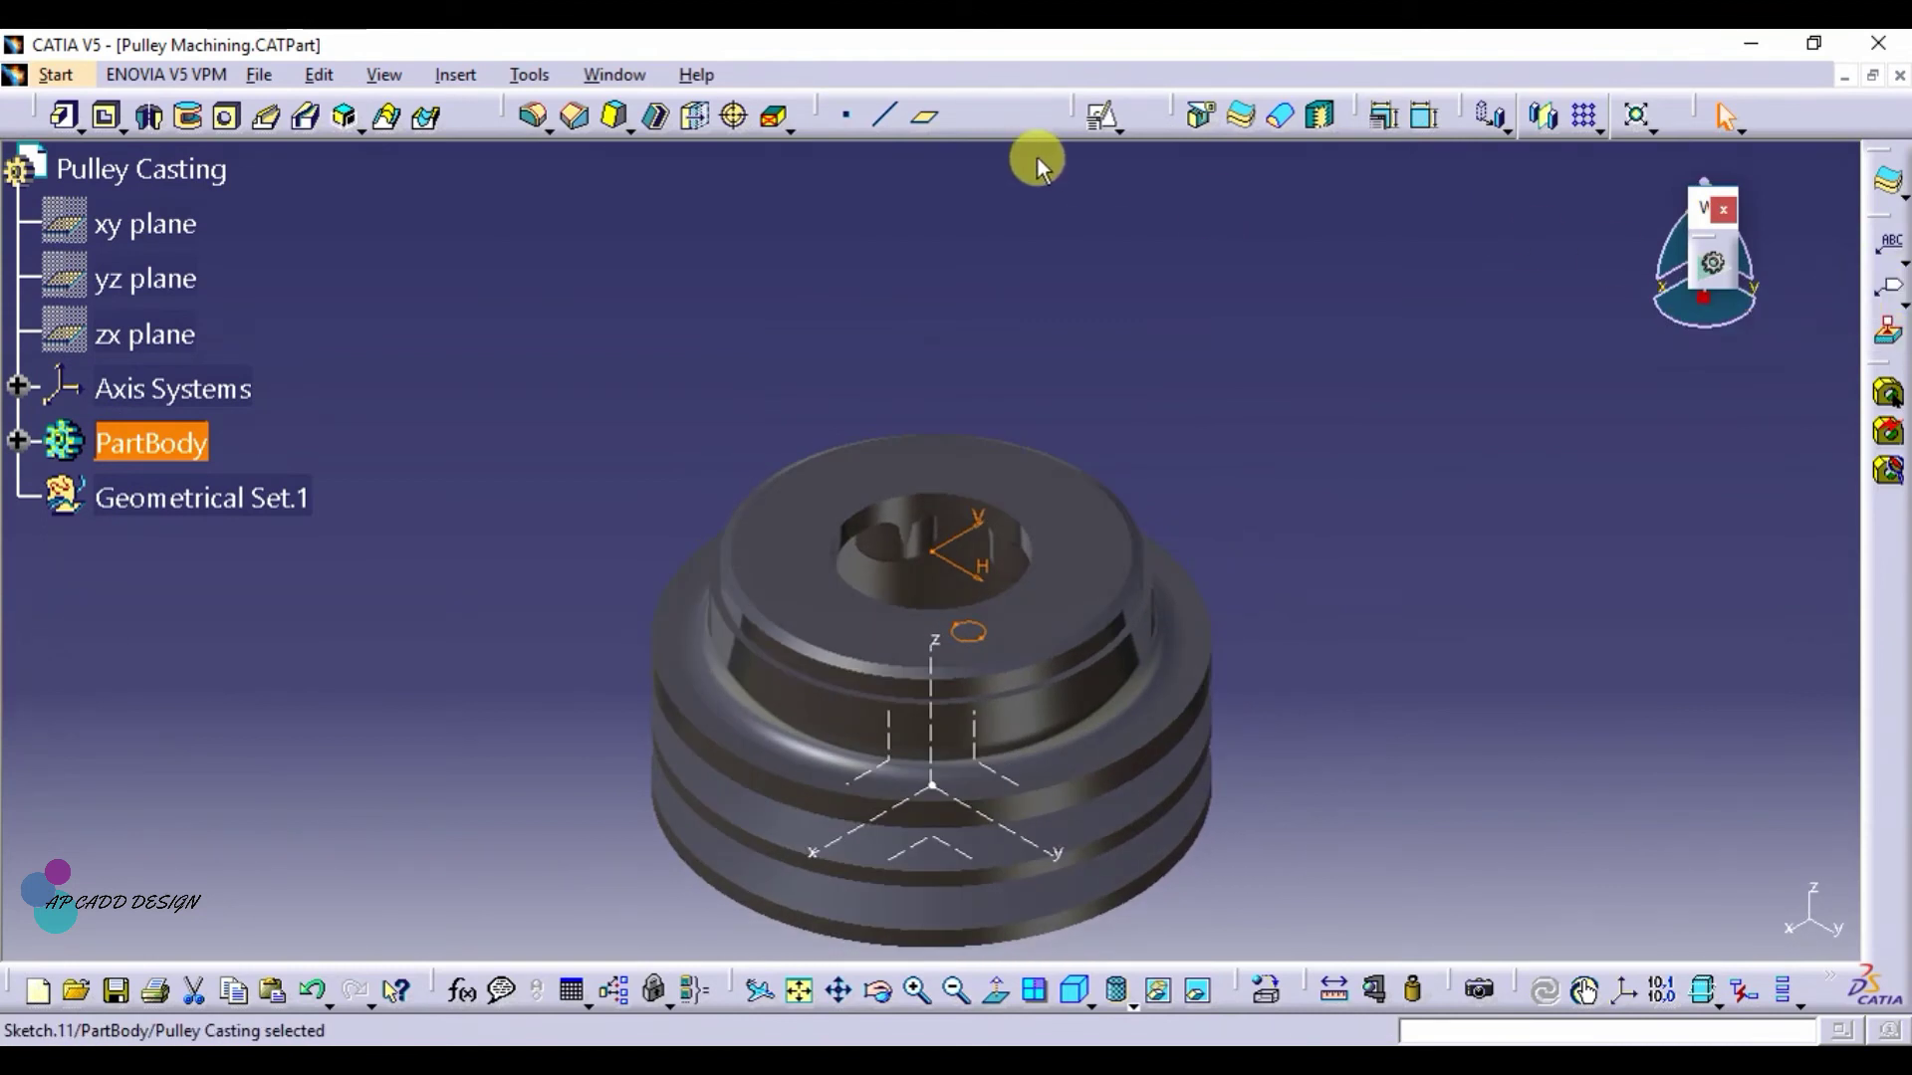
# Pocket Sketch.11's small circle 100 mm deep with mirrored extent
pyautogui.click(107, 118)
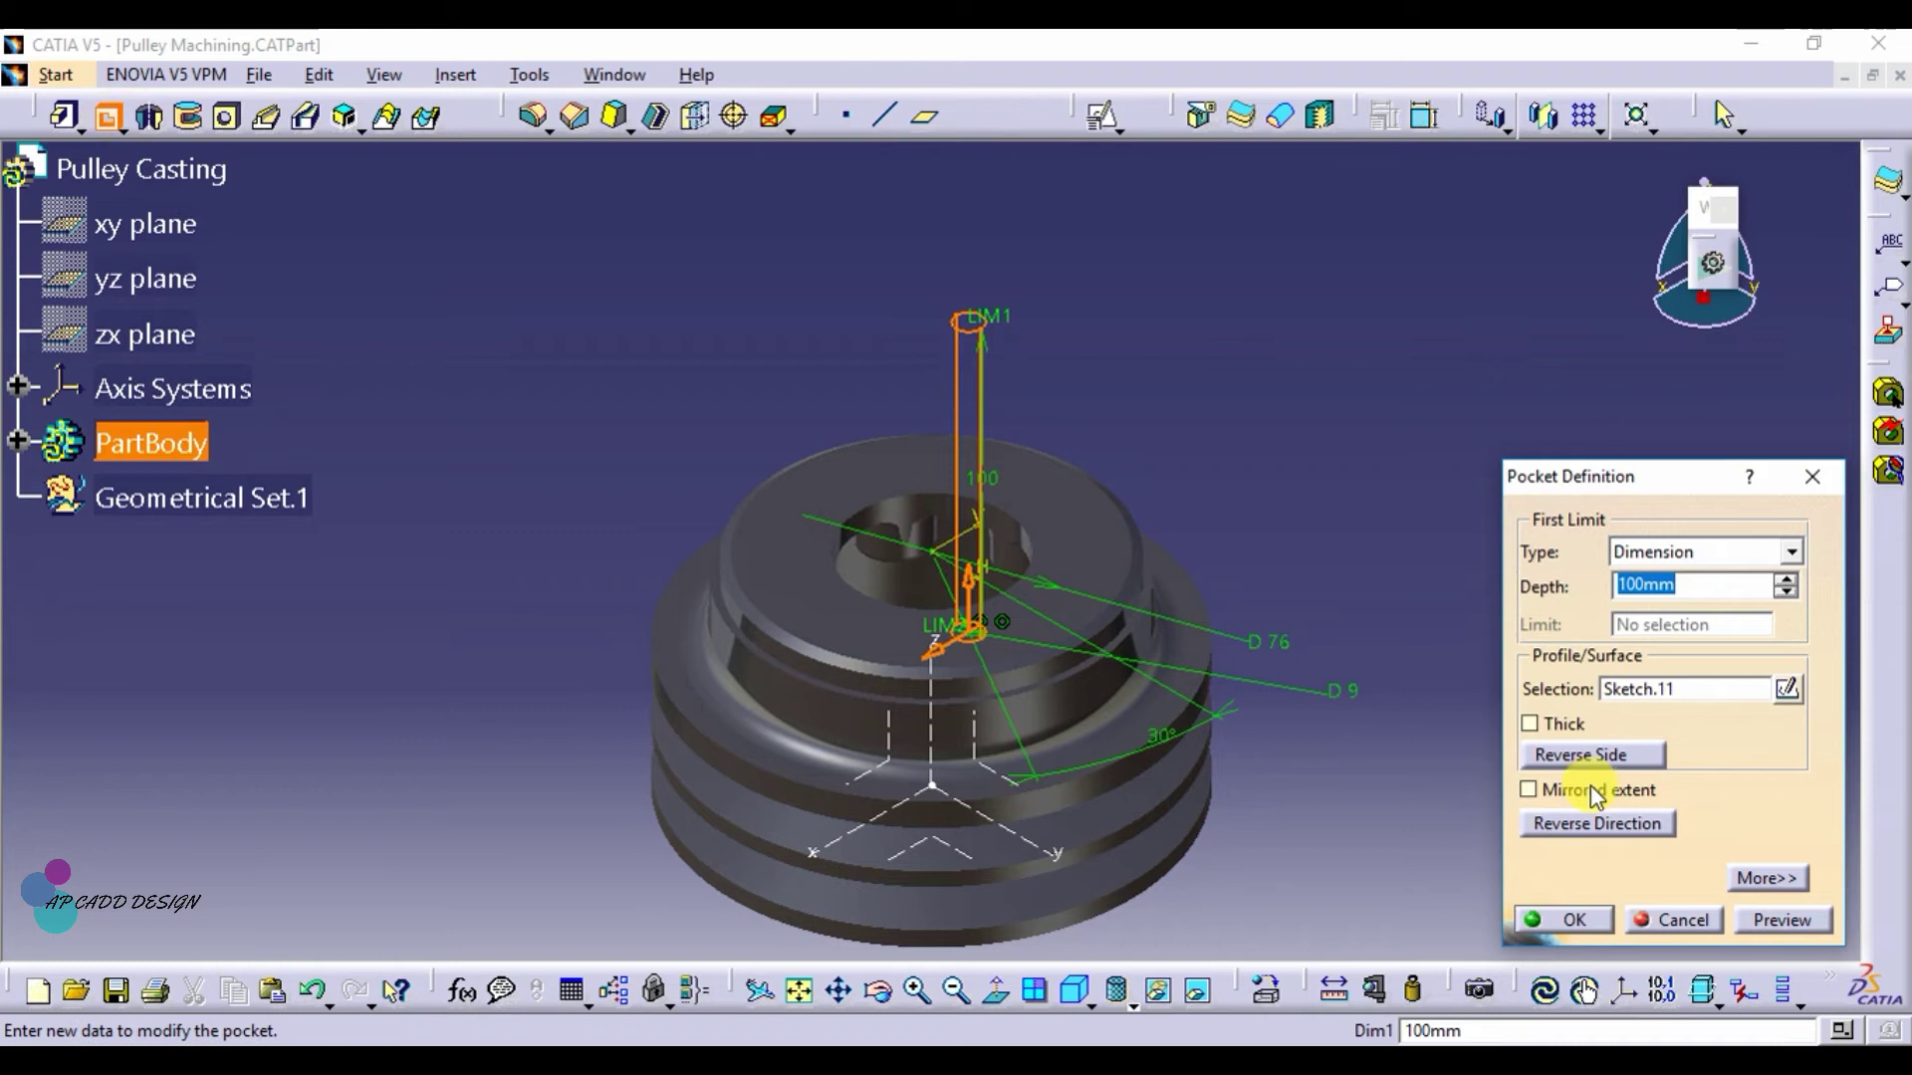
pyautogui.click(1591, 786)
pyautogui.click(1810, 922)
pyautogui.click(1605, 923)
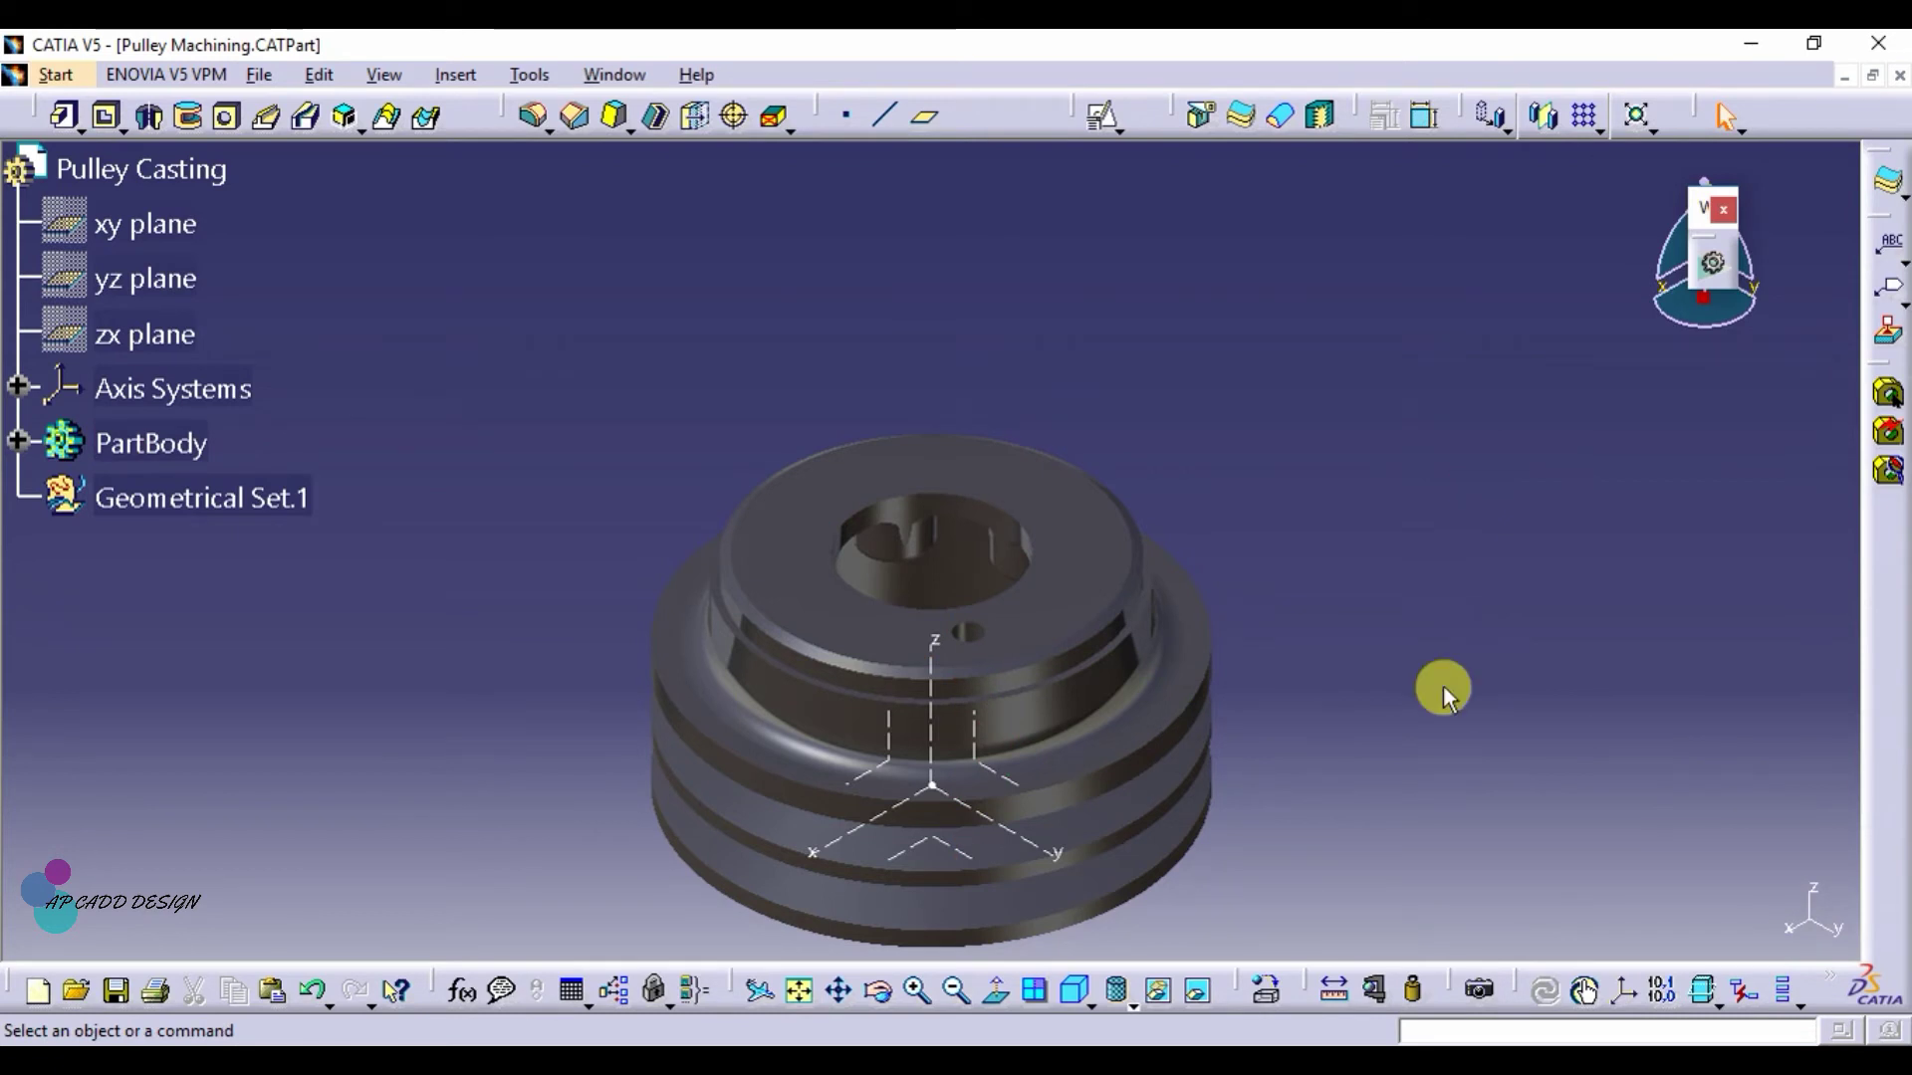
# Circular-pattern Pocket.4 as 6 instances over a complete crown around the Z axis
pyautogui.click(1598, 135)
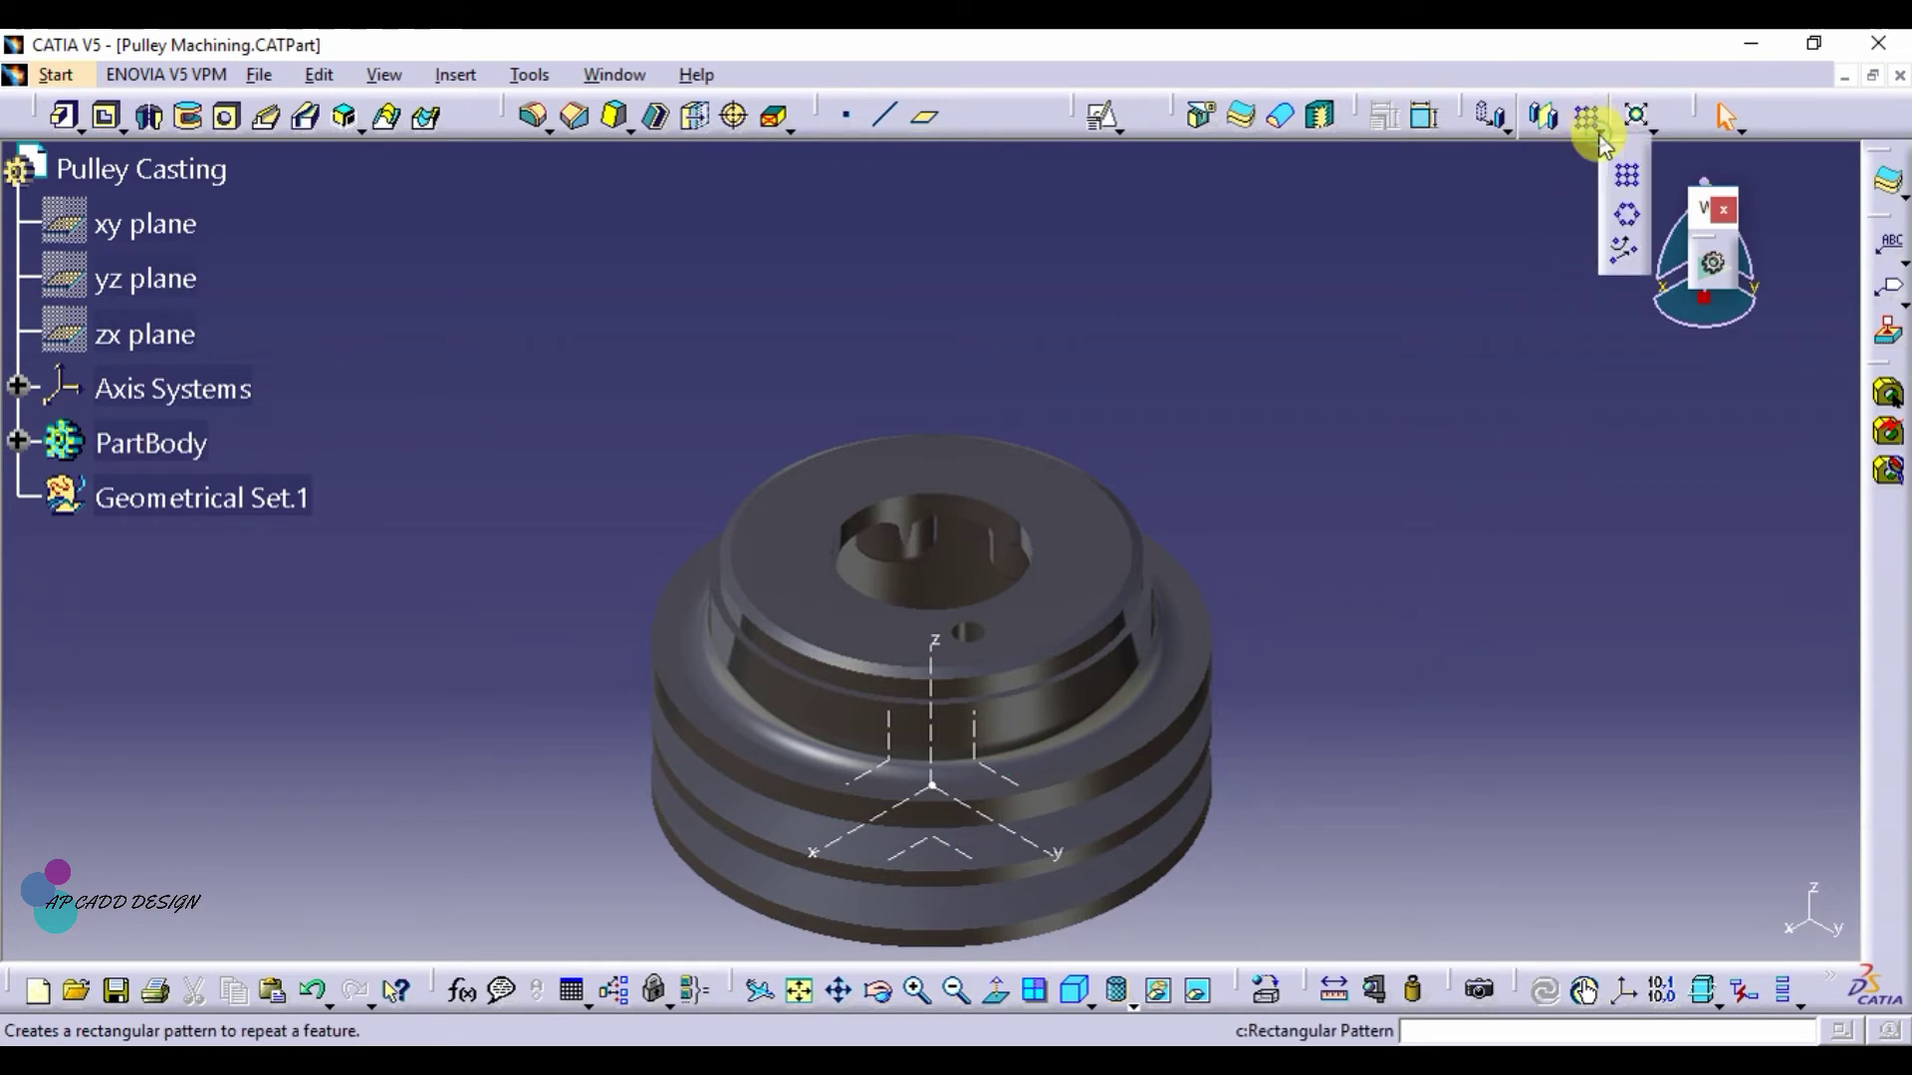
pyautogui.click(1623, 212)
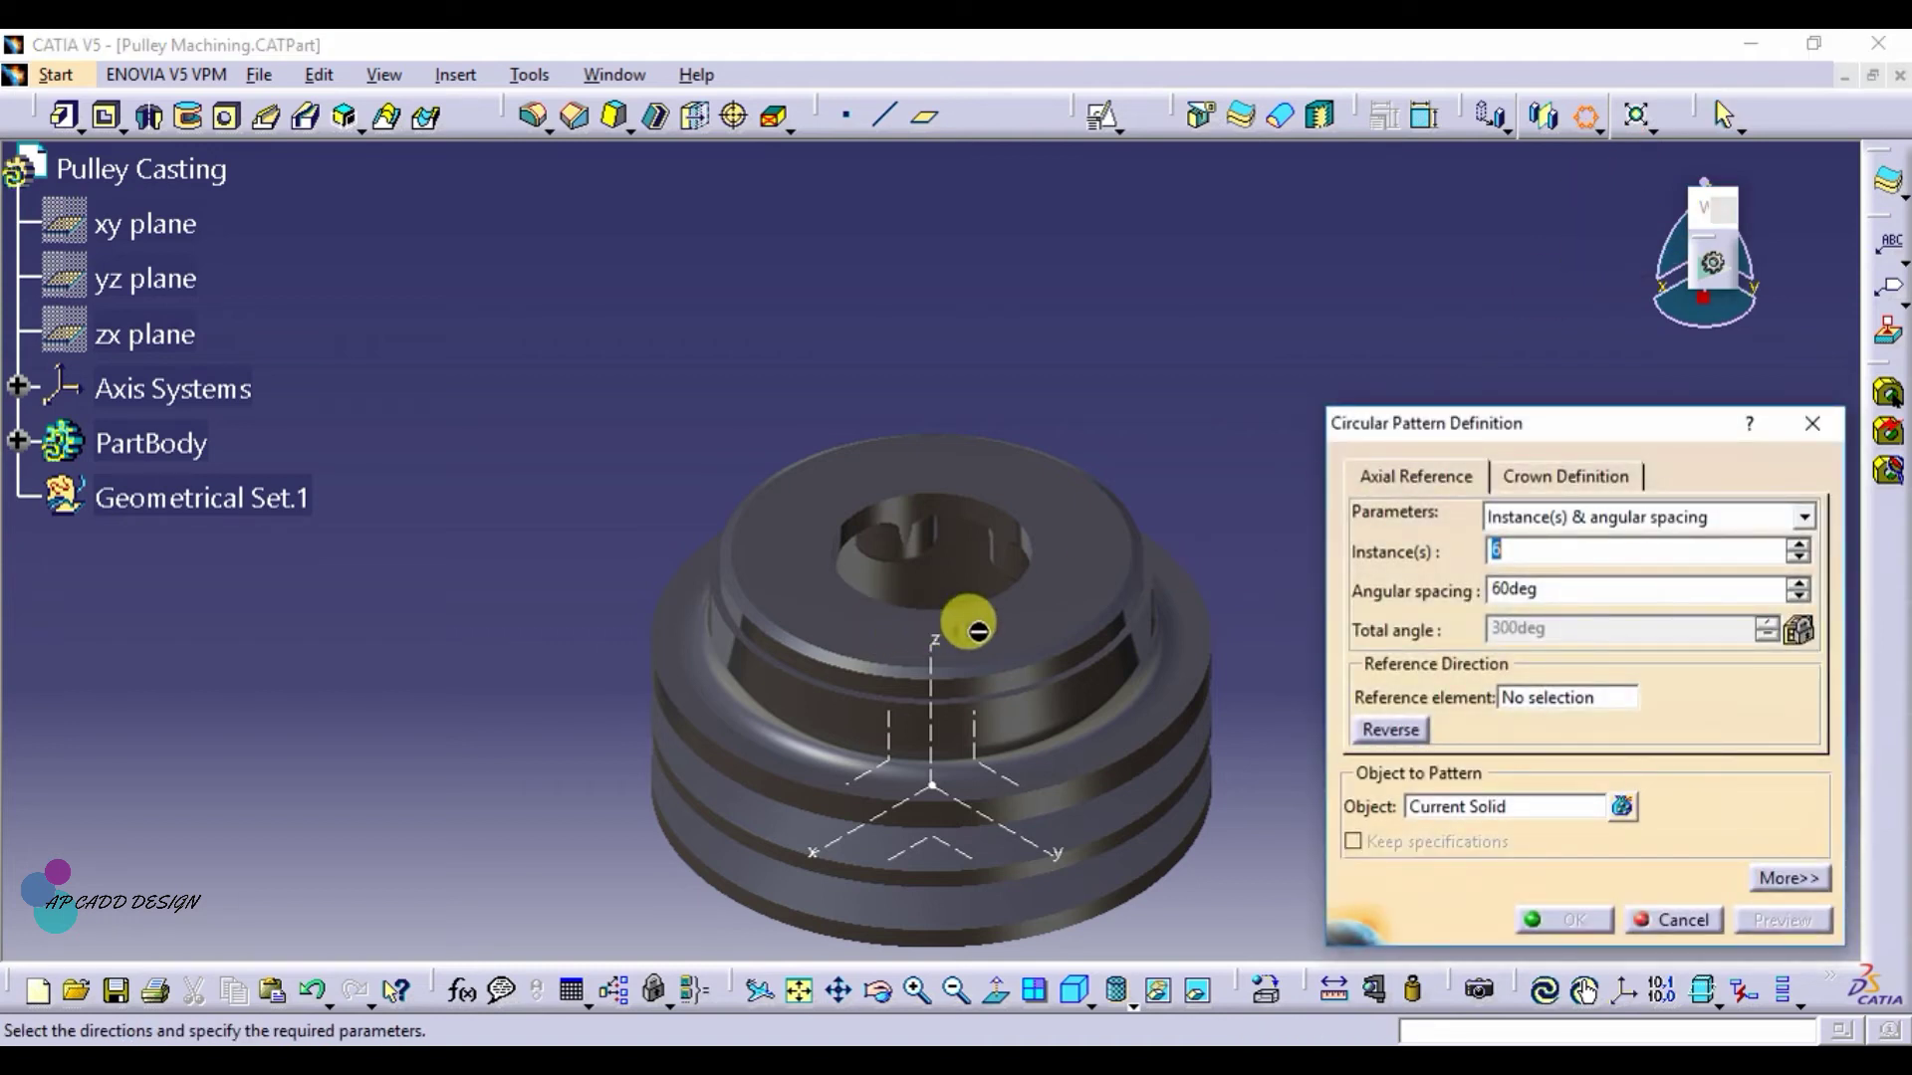
pyautogui.click(1421, 808)
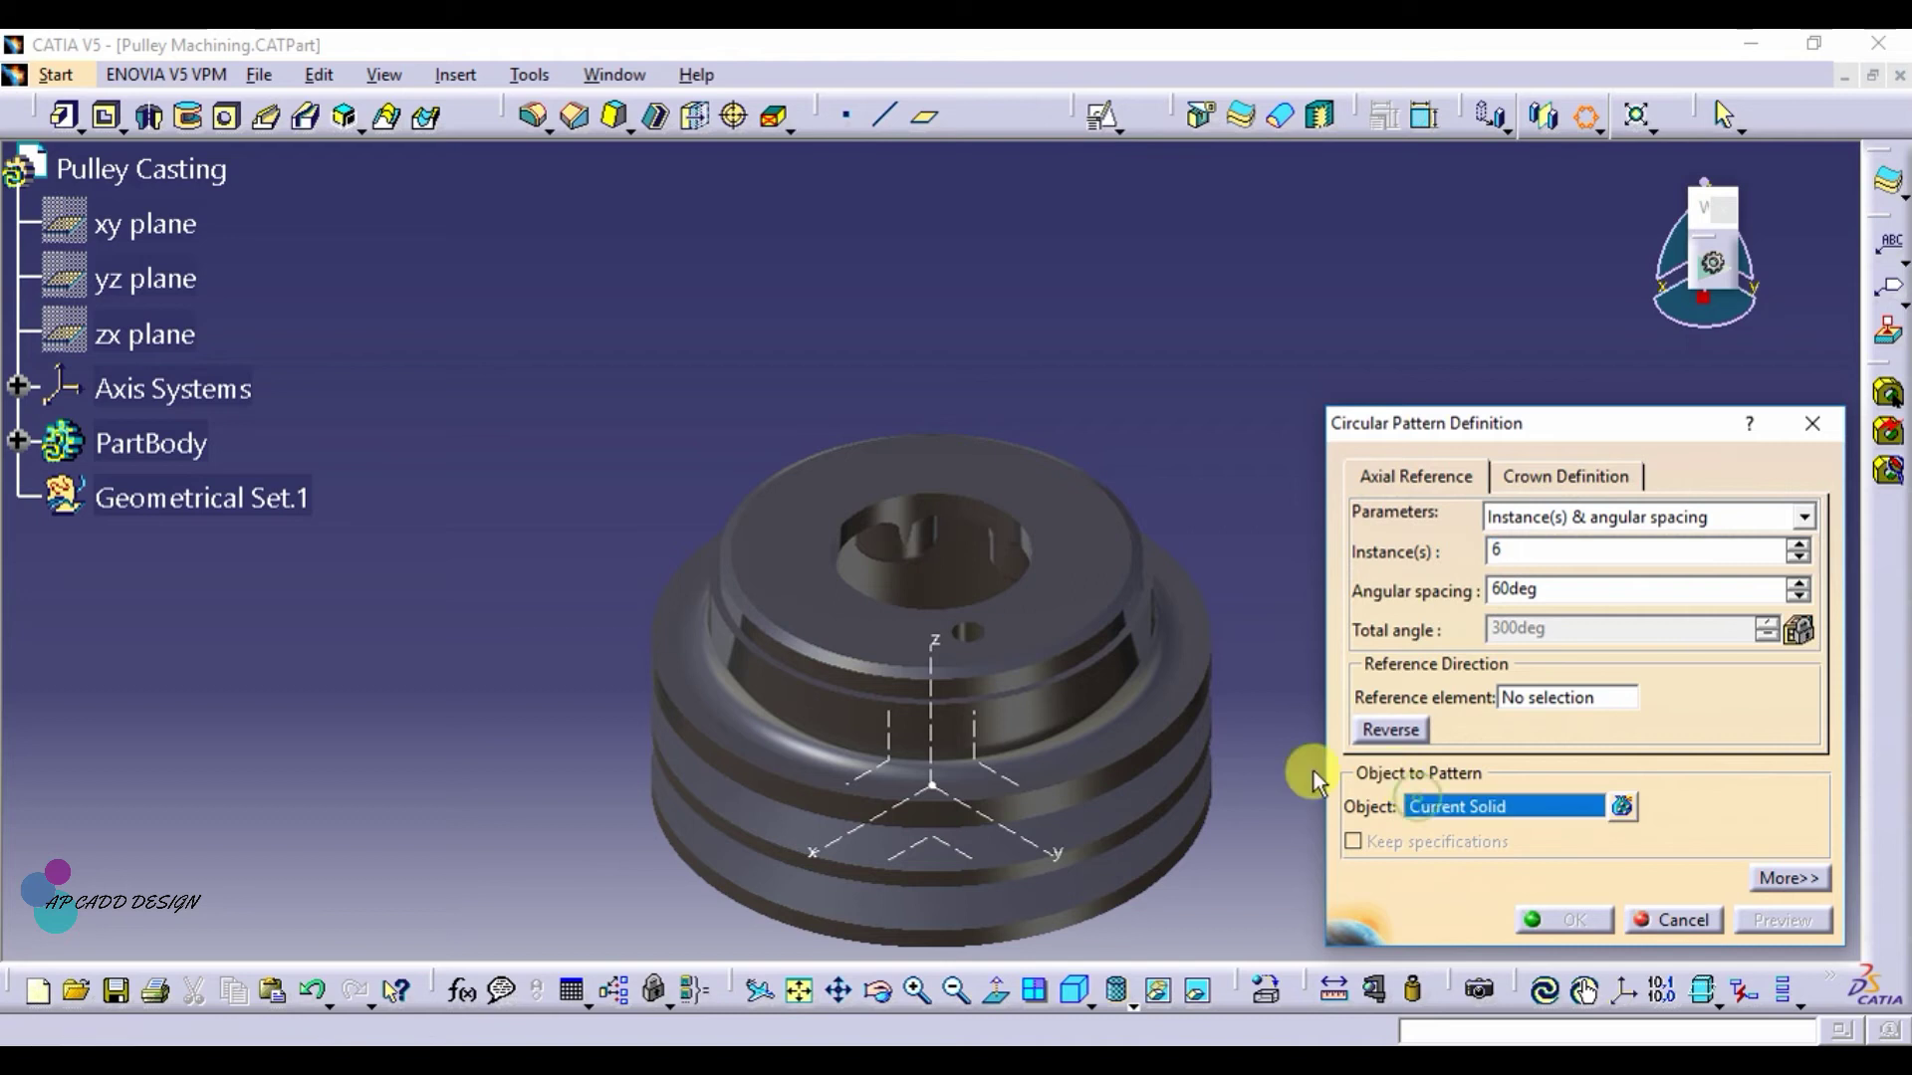
pyautogui.click(967, 633)
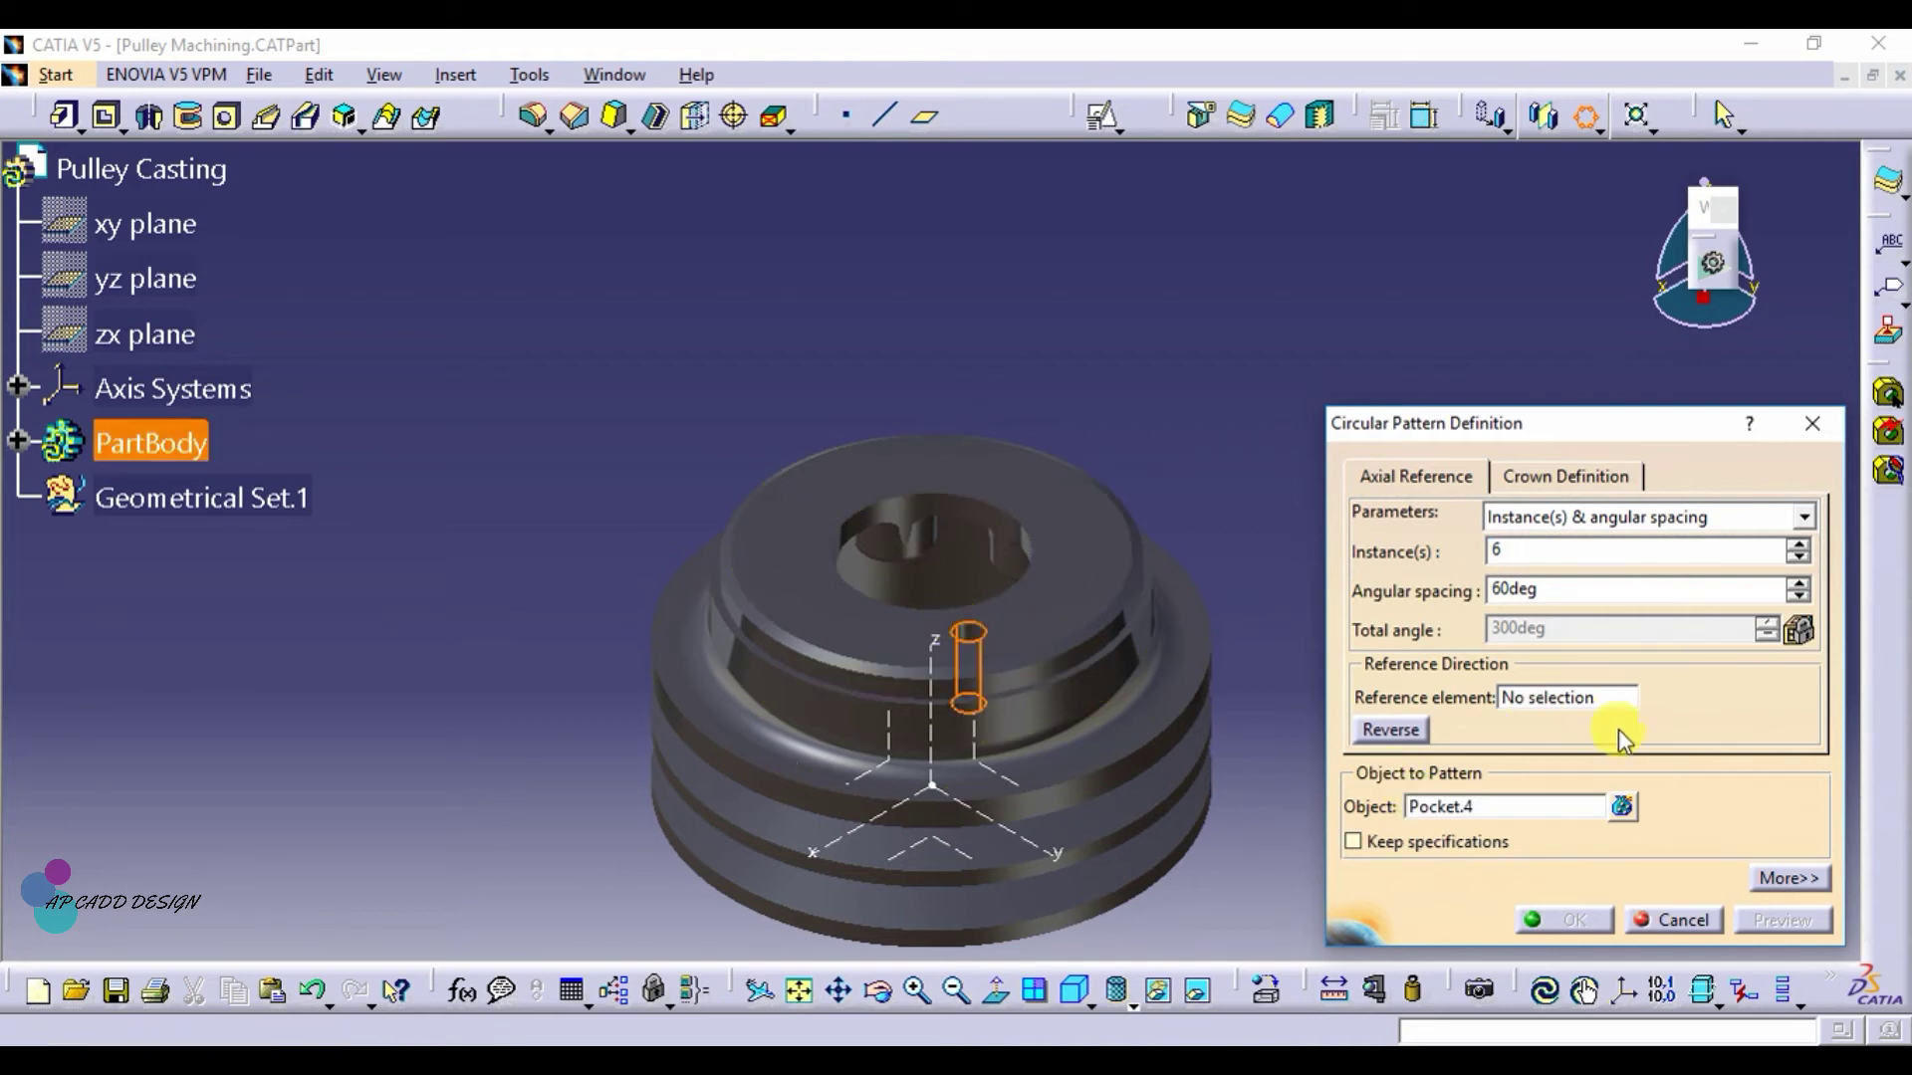
pyautogui.click(1592, 517)
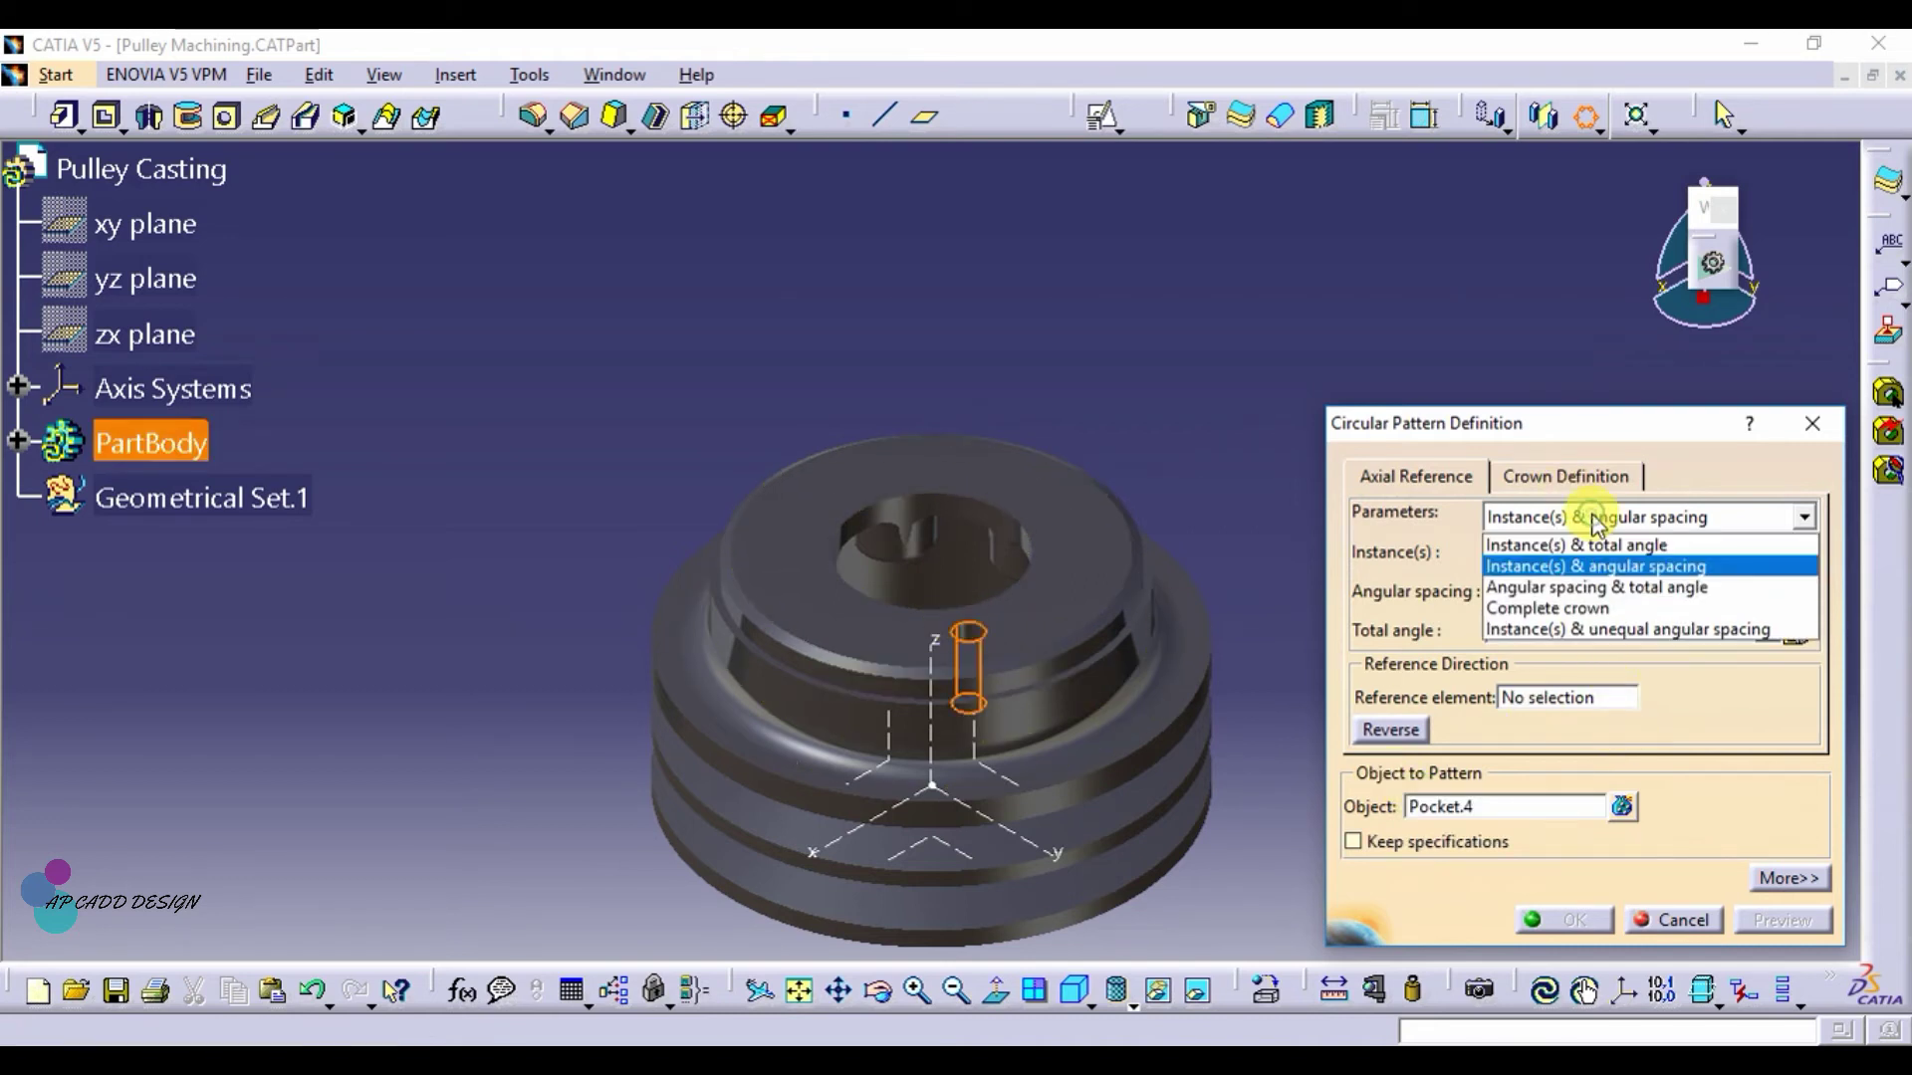
pyautogui.click(1555, 608)
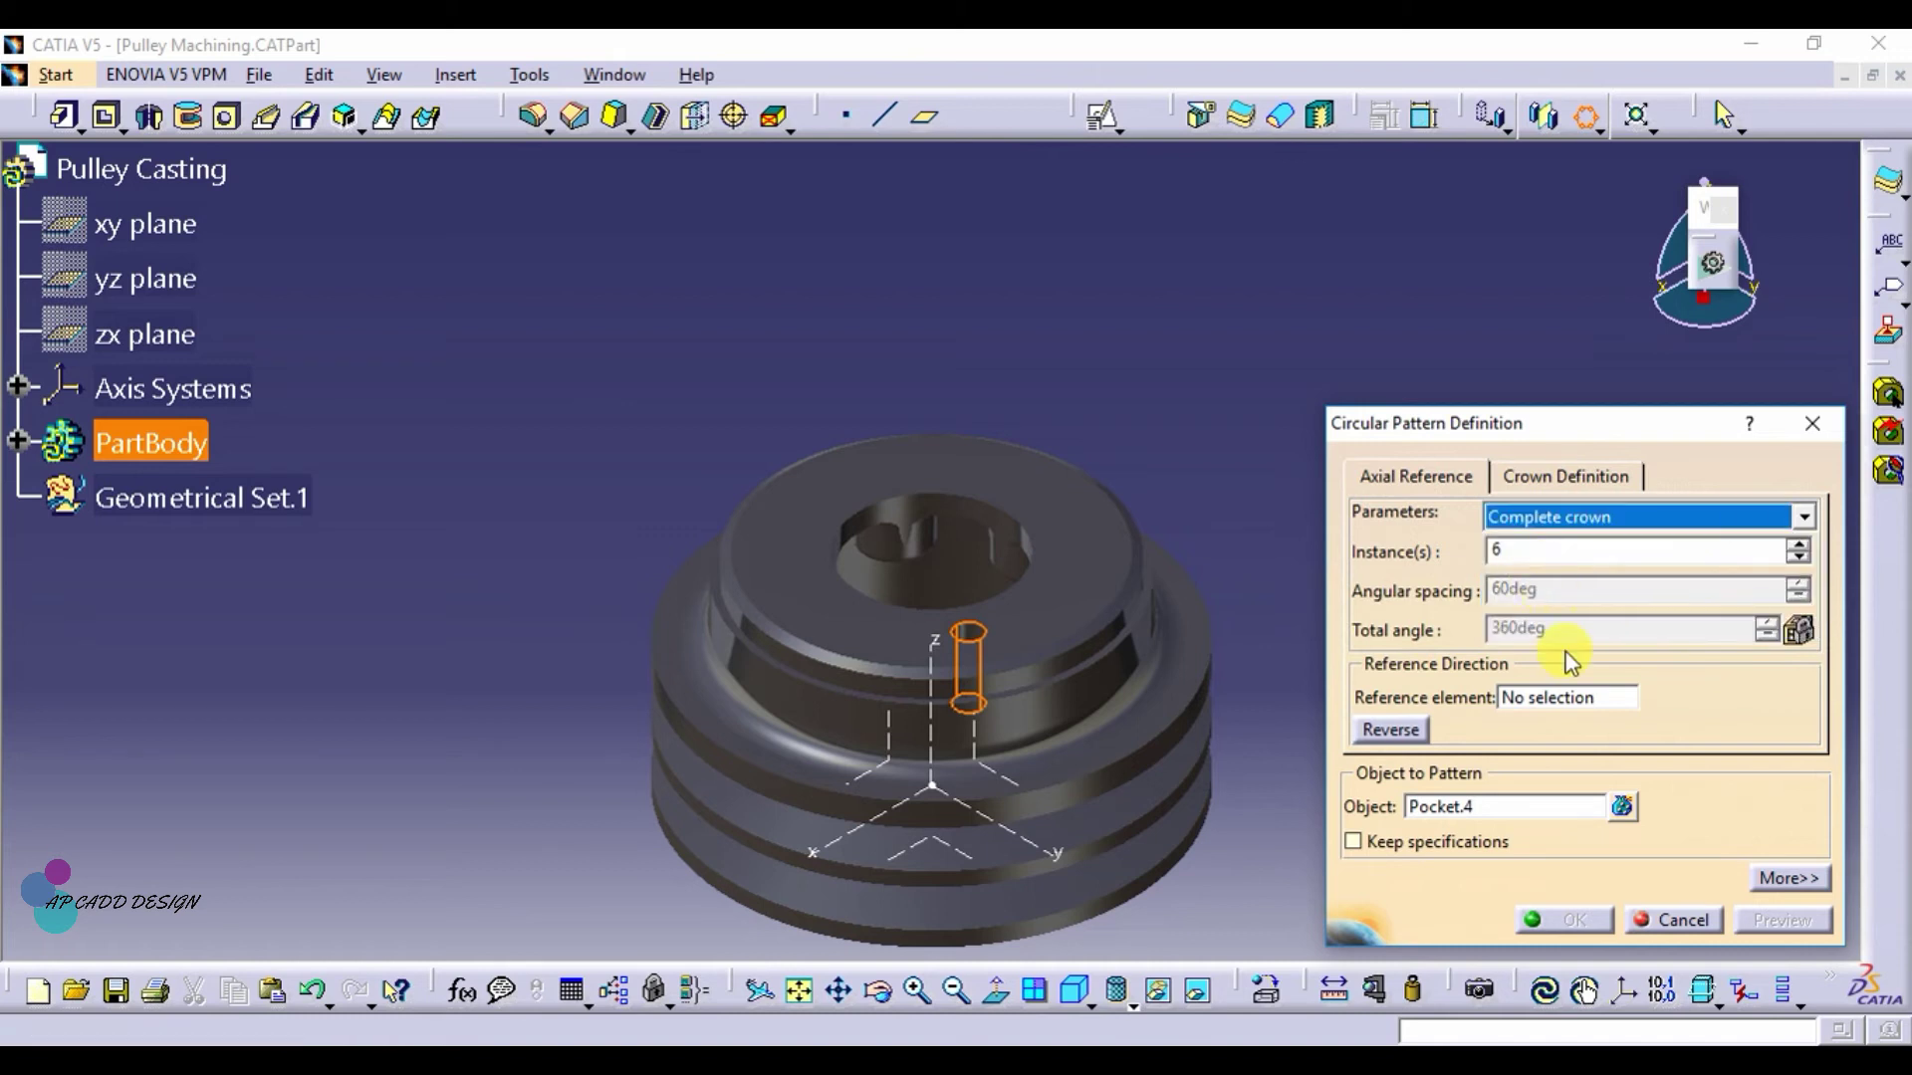
pyautogui.click(1548, 698)
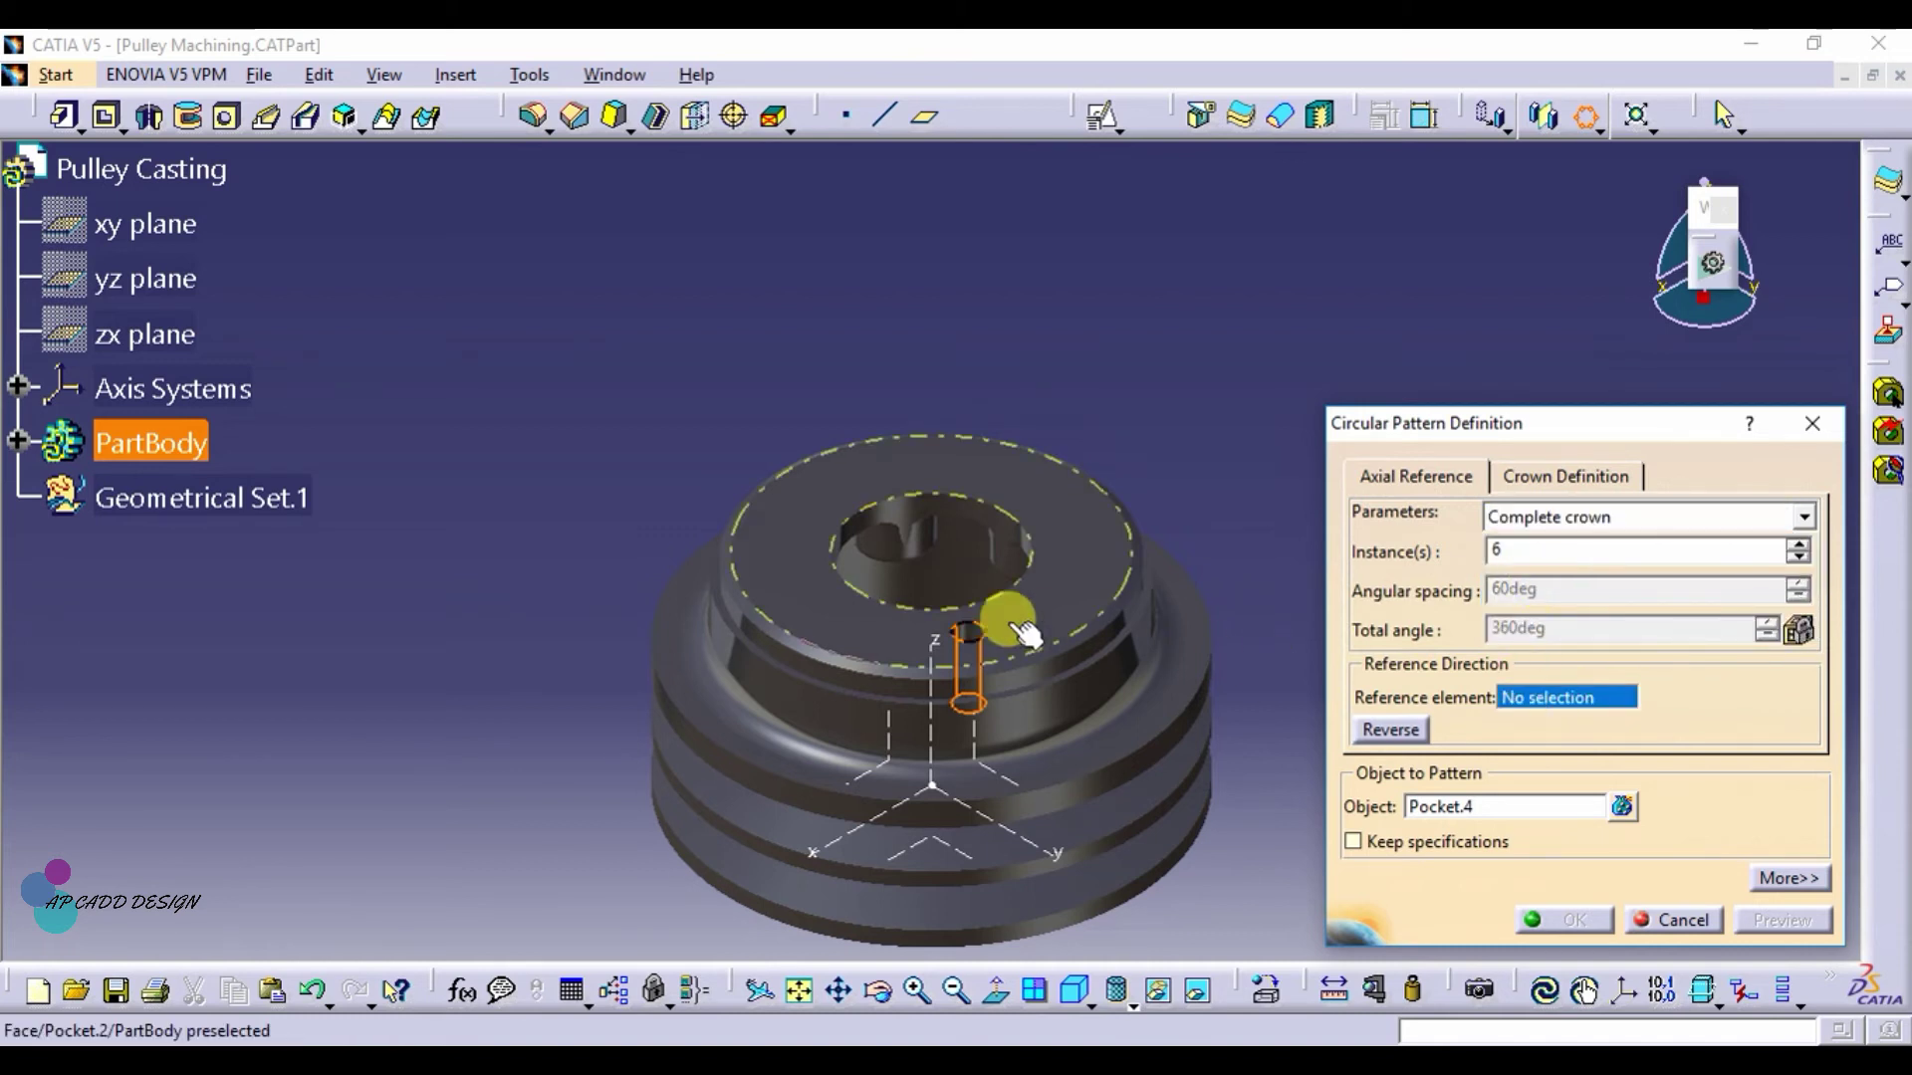
pyautogui.click(936, 687)
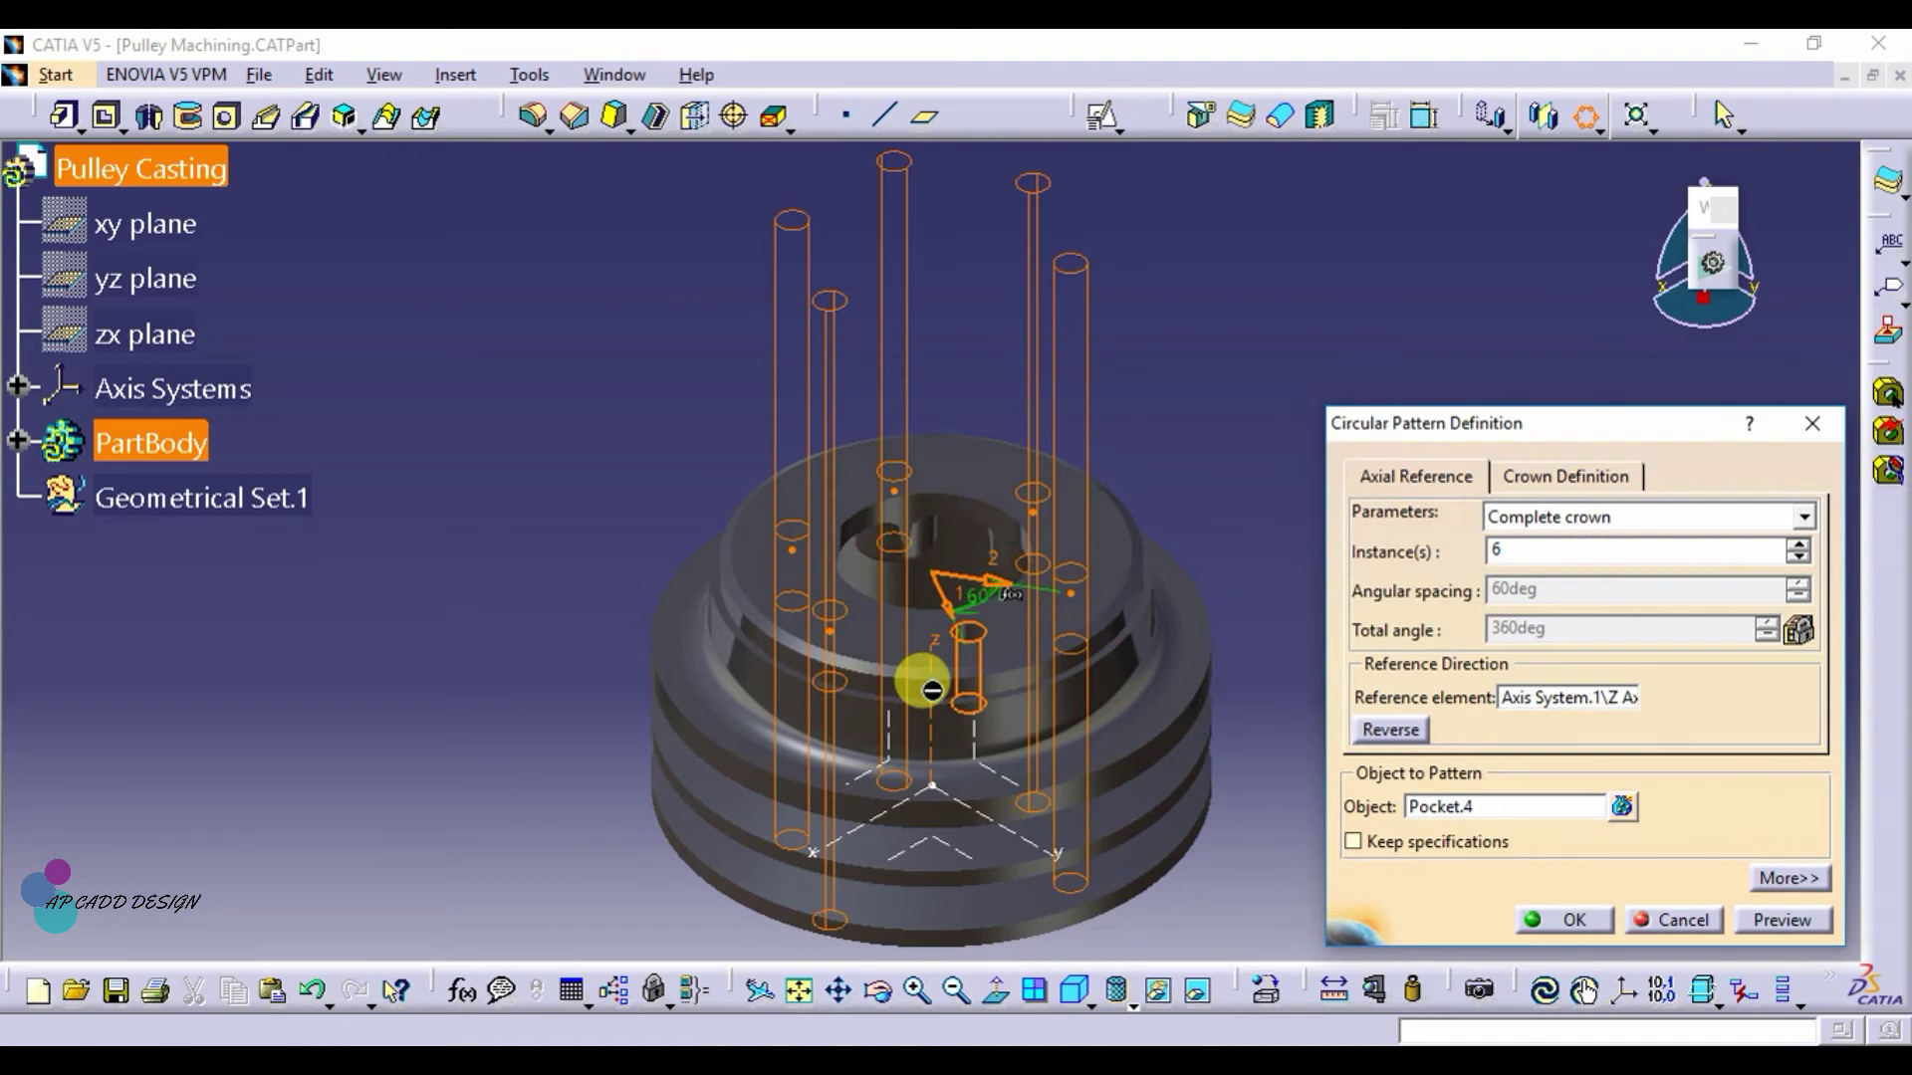
pyautogui.click(1790, 921)
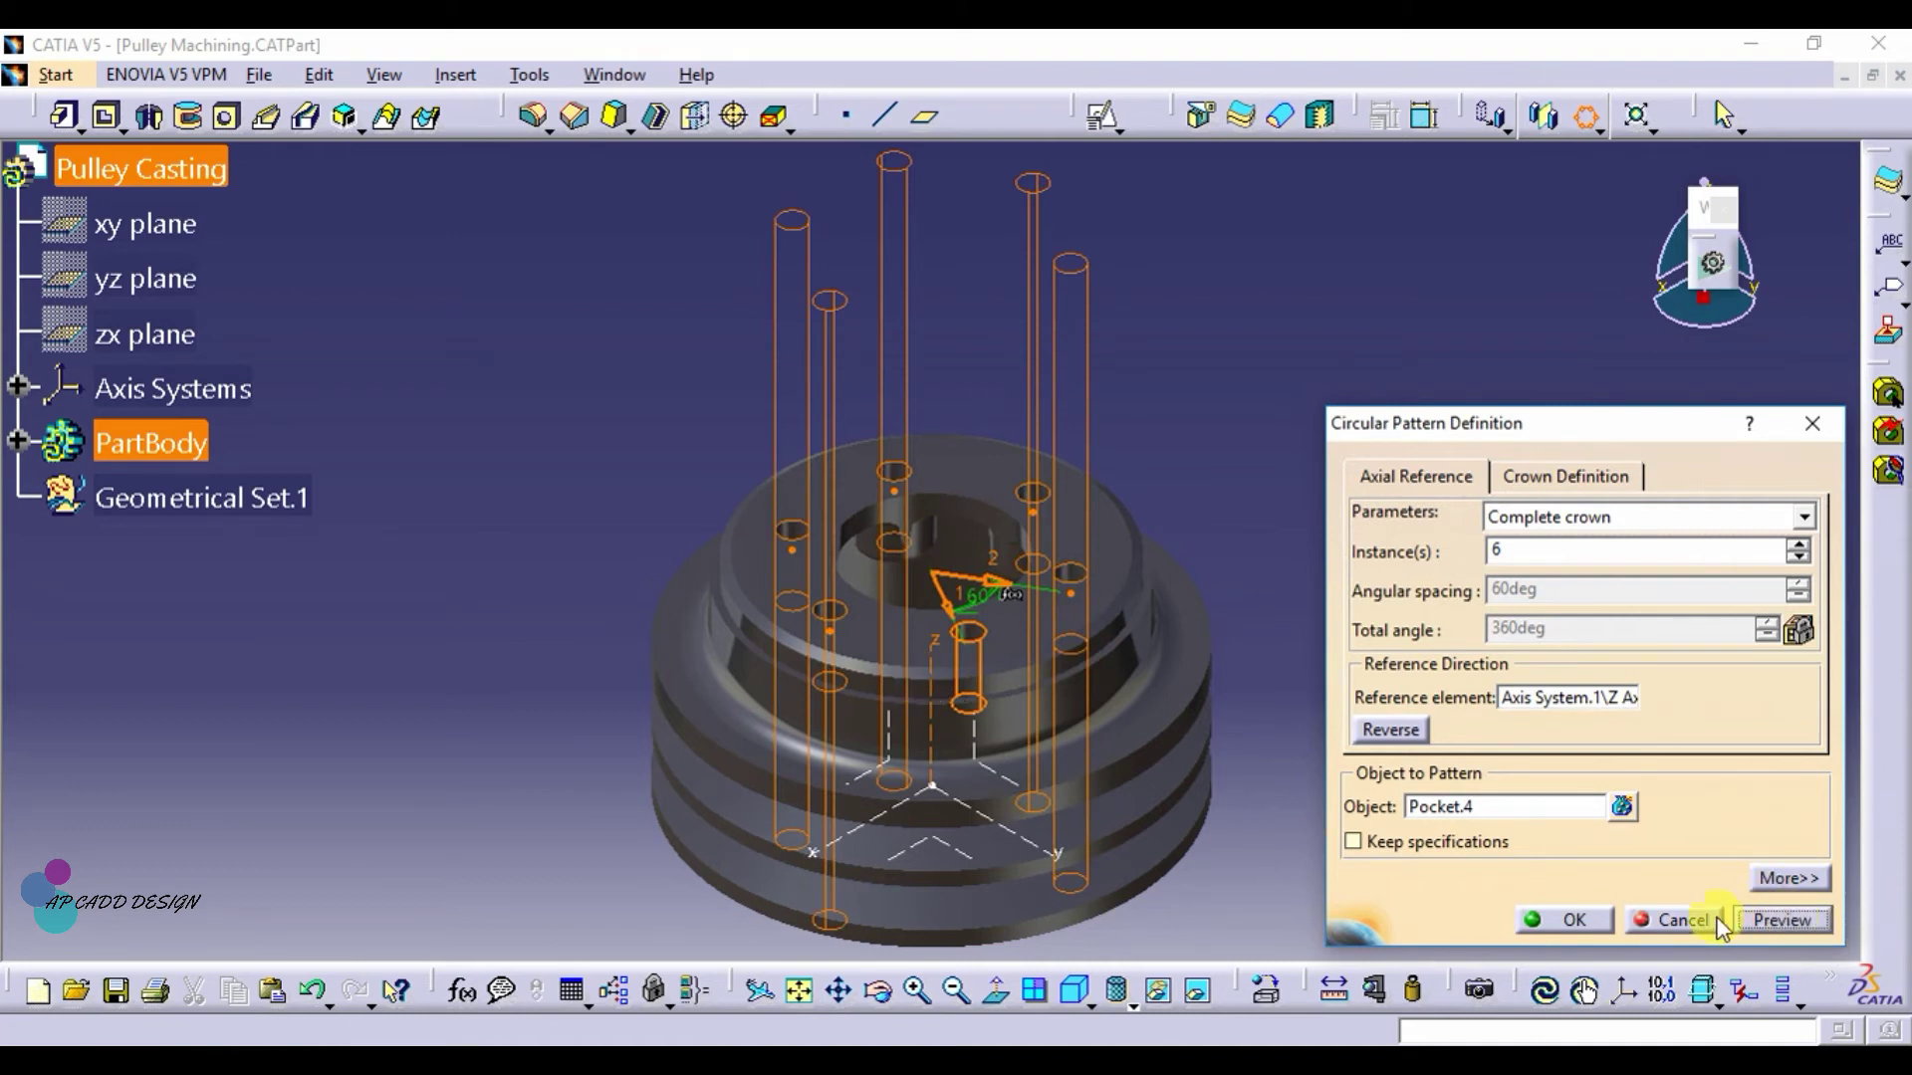
pyautogui.click(1591, 918)
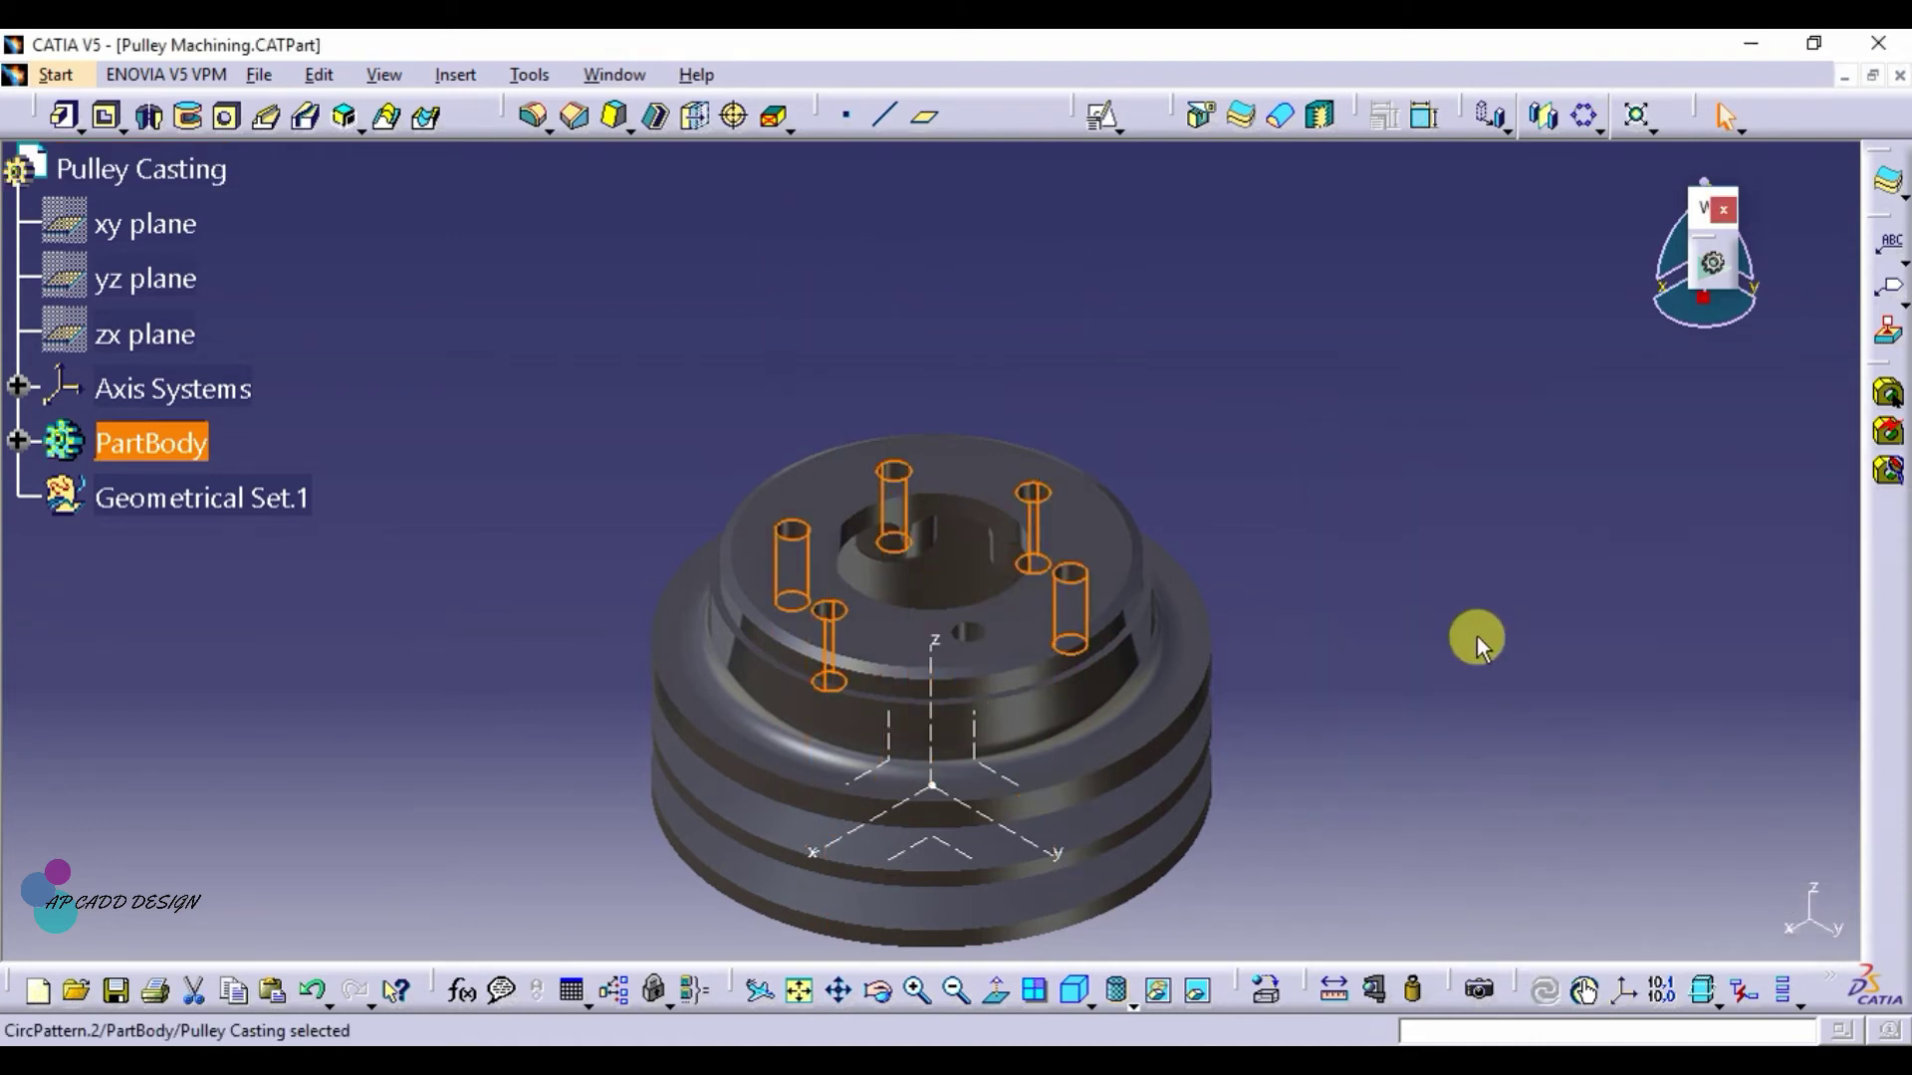
pyautogui.click(1478, 639)
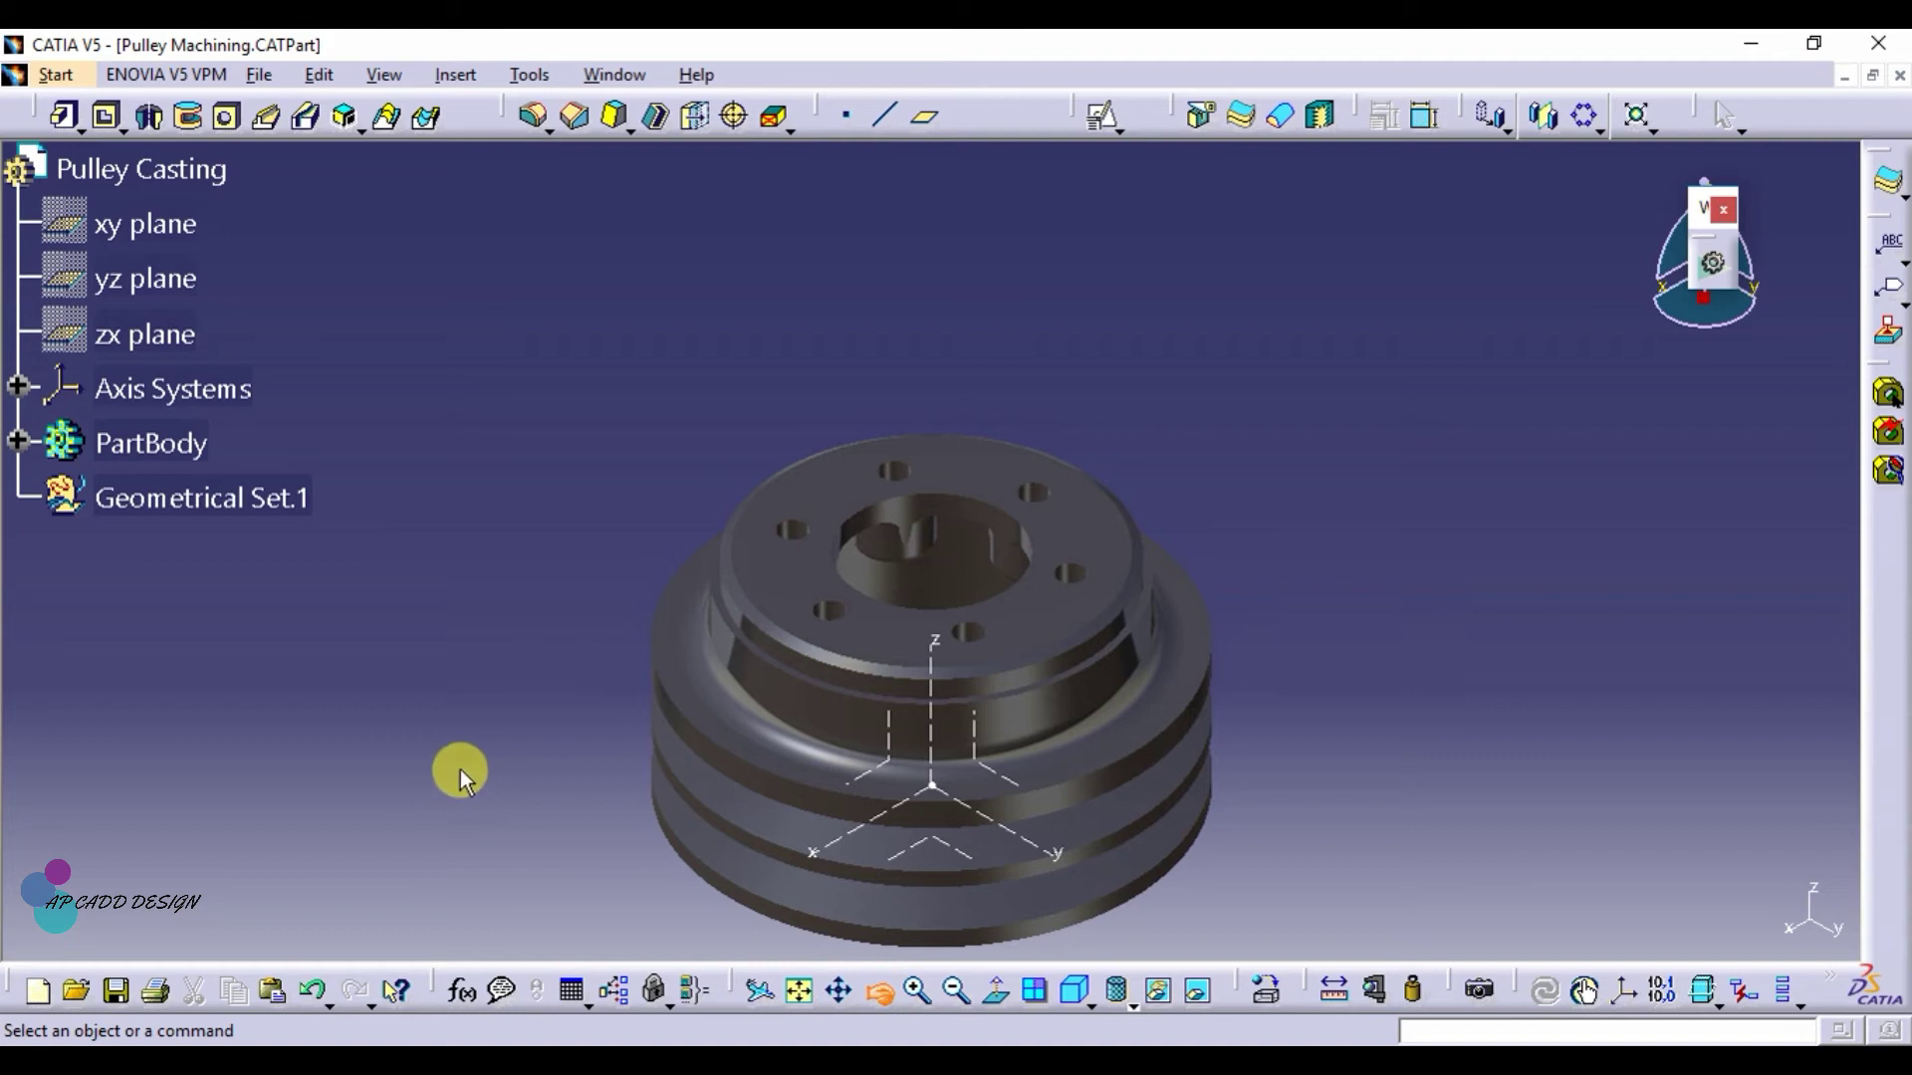
# Rotate to the pulley's back face and place a positioned sketch on CircPattern.1/Face.1
pyautogui.moveTo(461, 717)
pyautogui.mouseDown(button='middle')
pyautogui.moveTo(469, 519)
pyautogui.moveTo(1099, 277)
pyautogui.moveTo(1156, 663)
pyautogui.moveTo(914, 826)
pyautogui.moveTo(762, 832)
pyautogui.moveTo(494, 640)
pyautogui.moveTo(516, 628)
pyautogui.mouseUp(button='middle')
pyautogui.click(1212, 482)
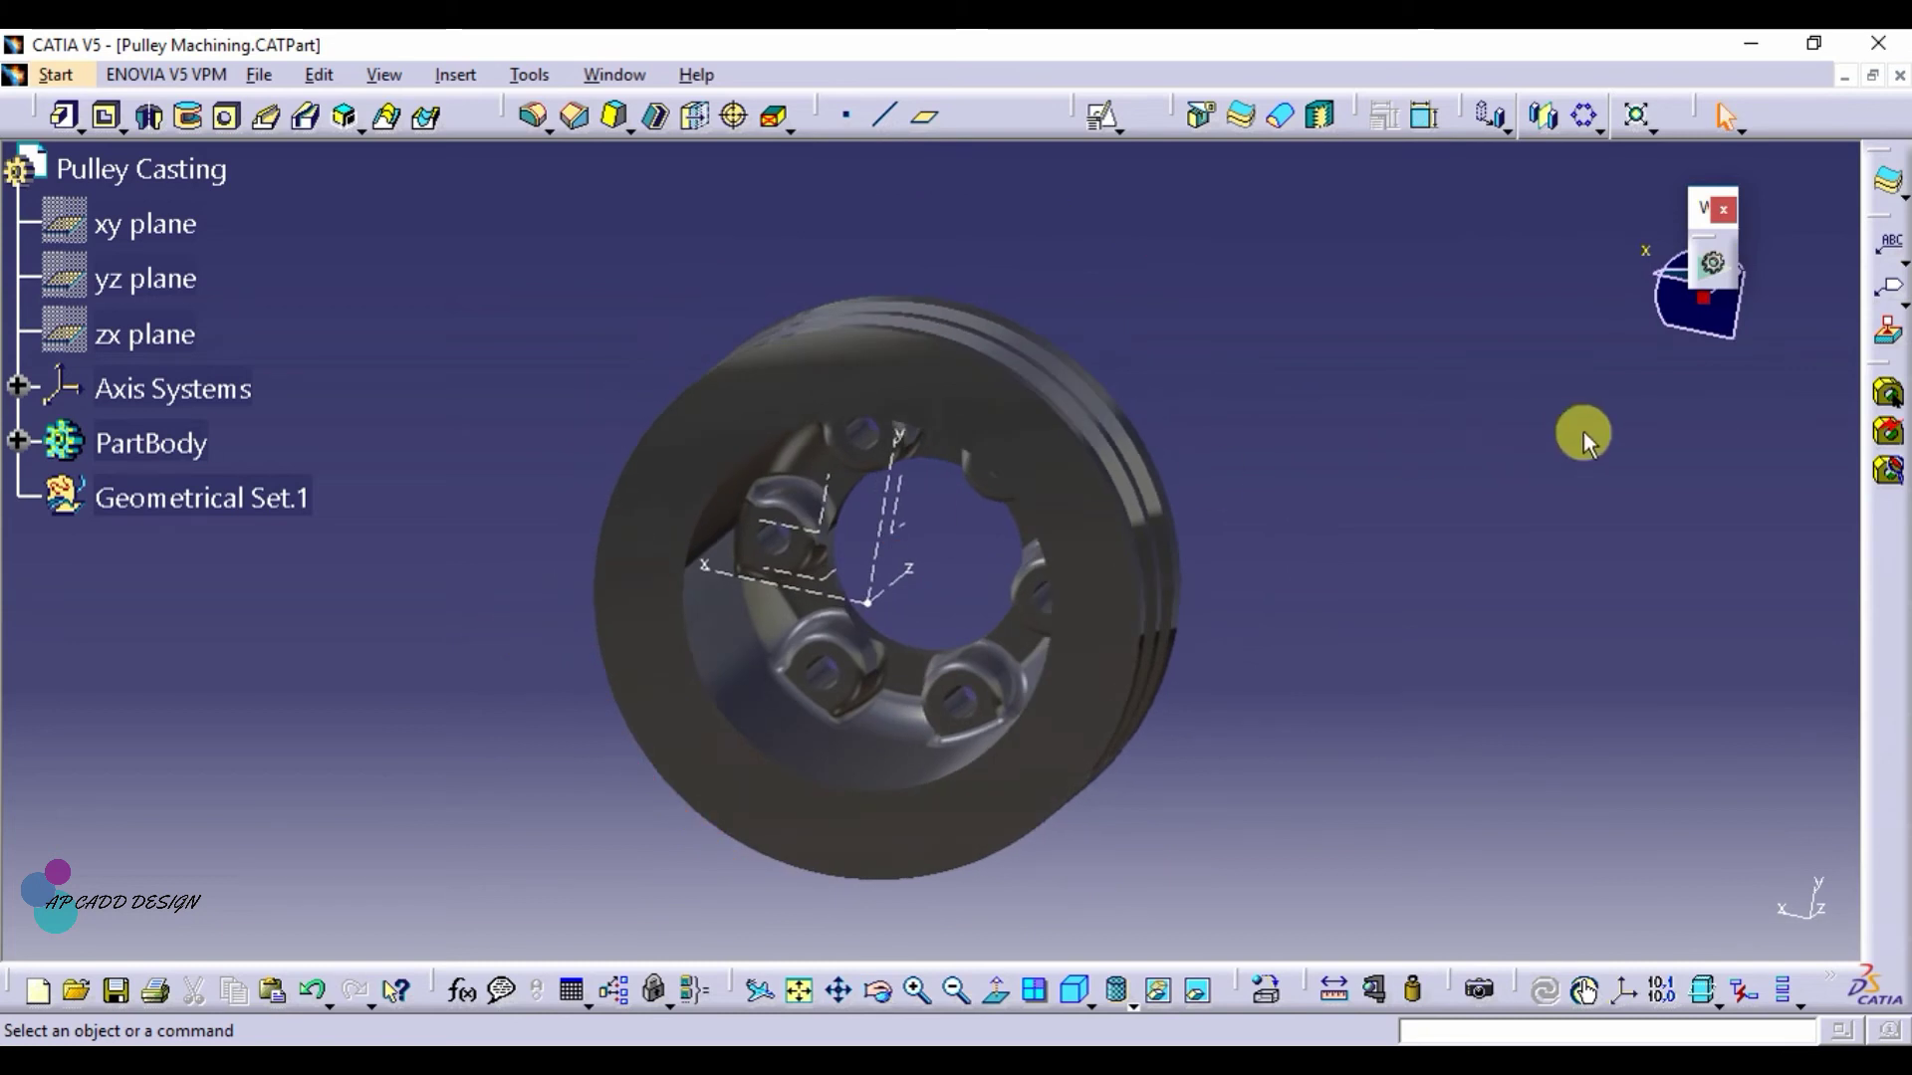
pyautogui.click(1108, 119)
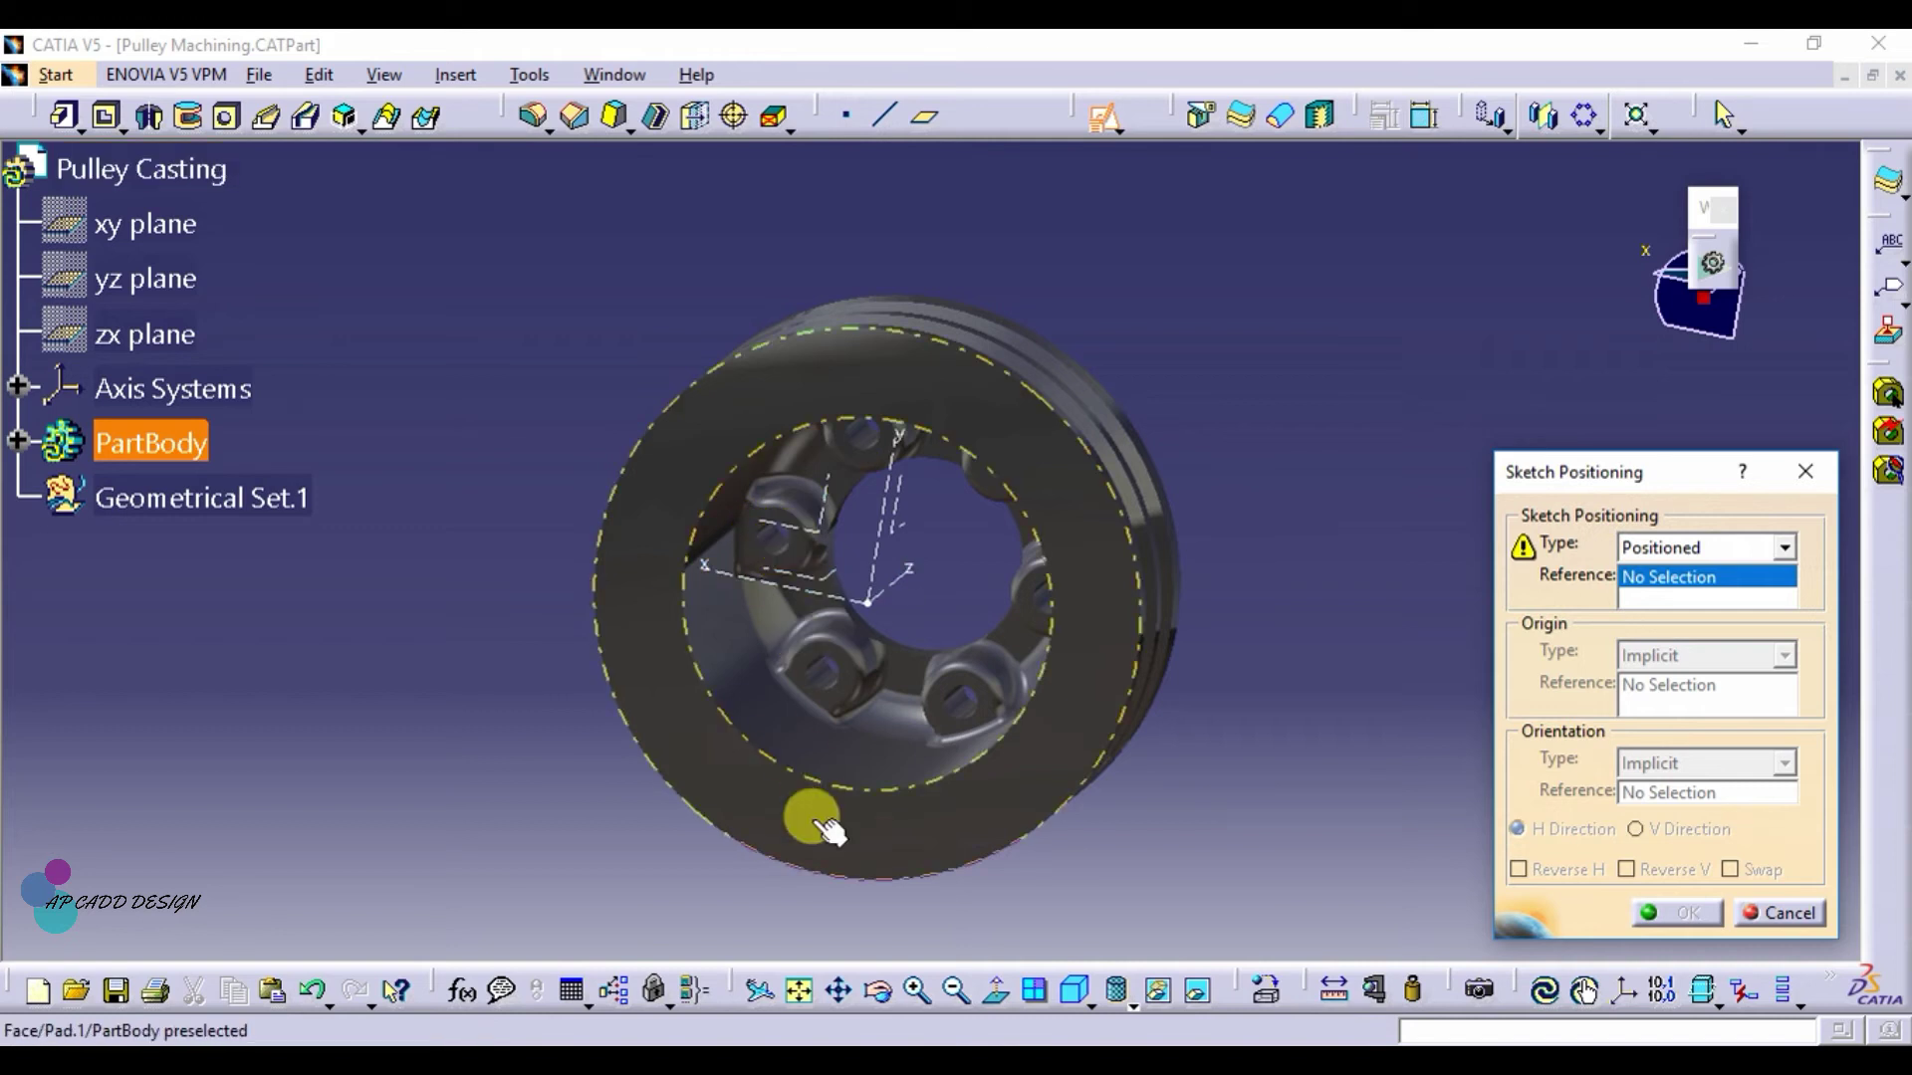
pyautogui.click(880, 999)
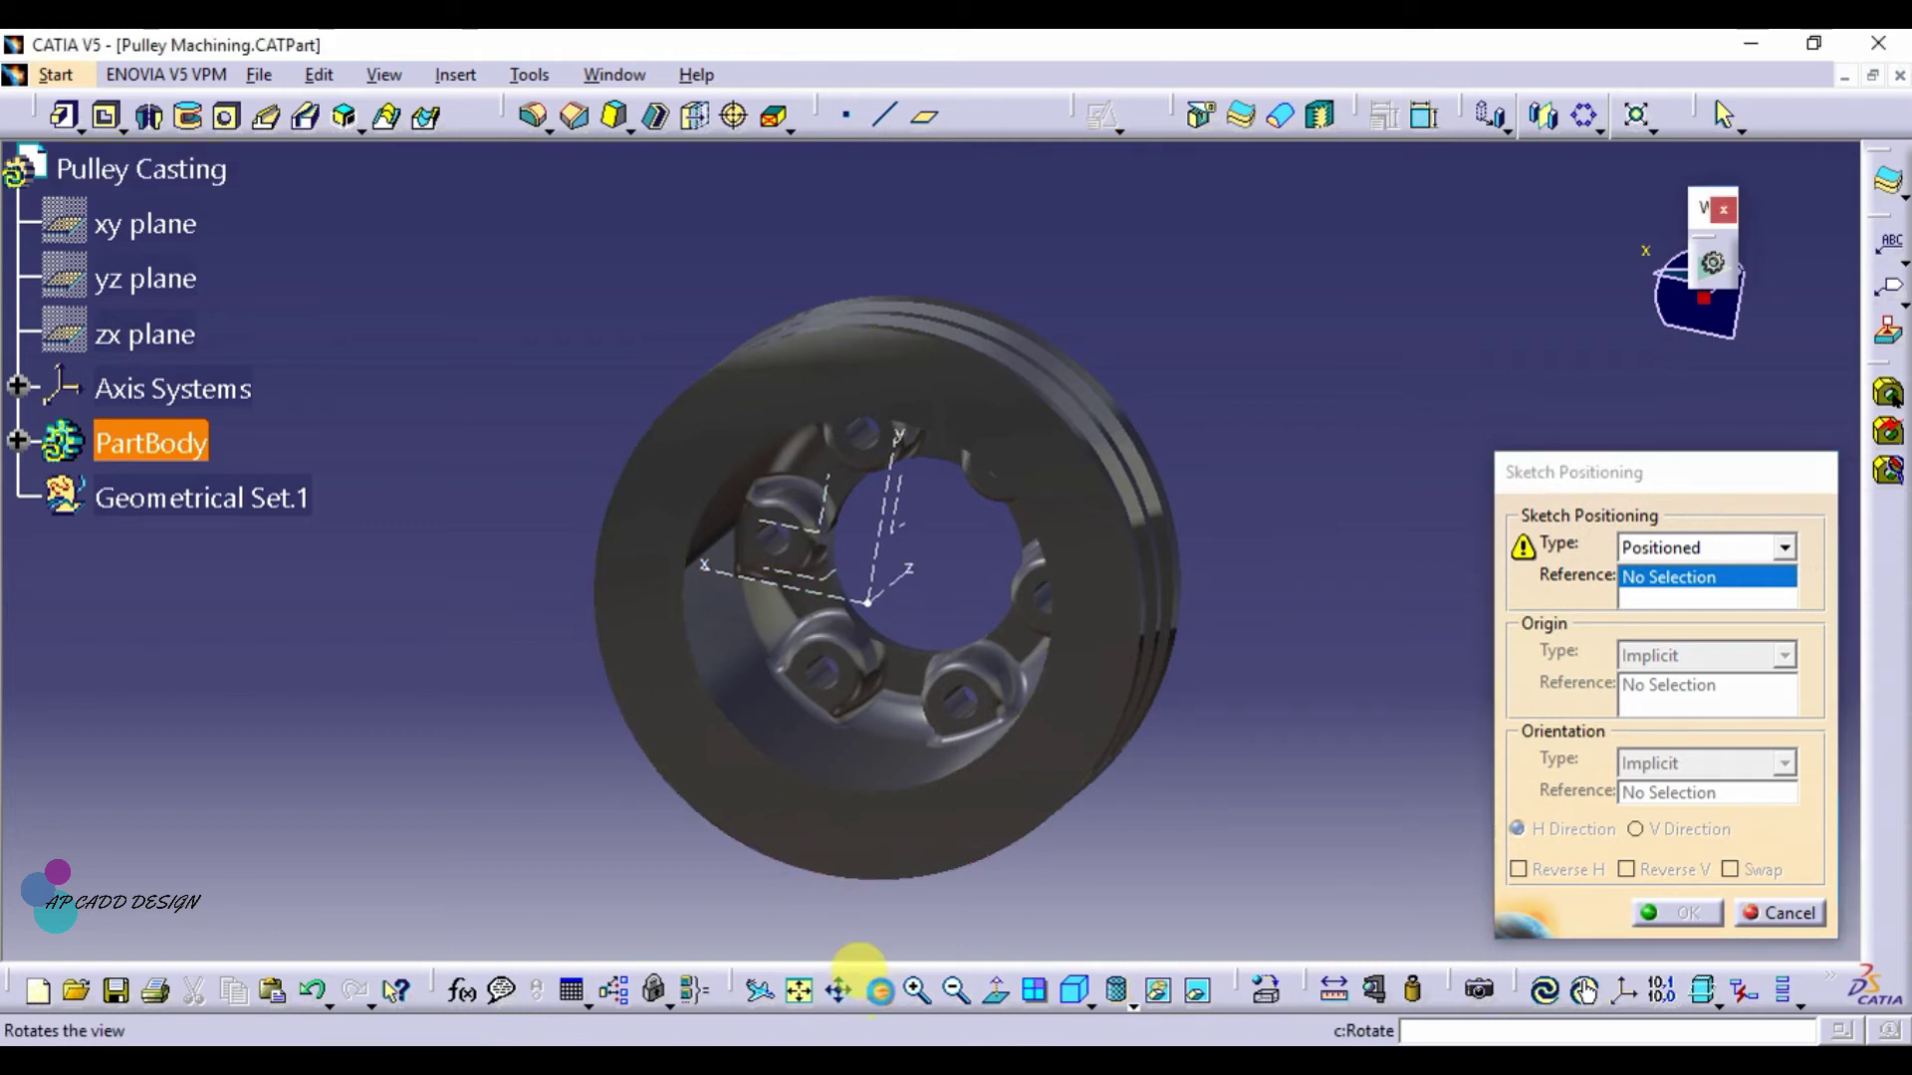
pyautogui.moveTo(622, 886); pyautogui.dragTo(726, 726)
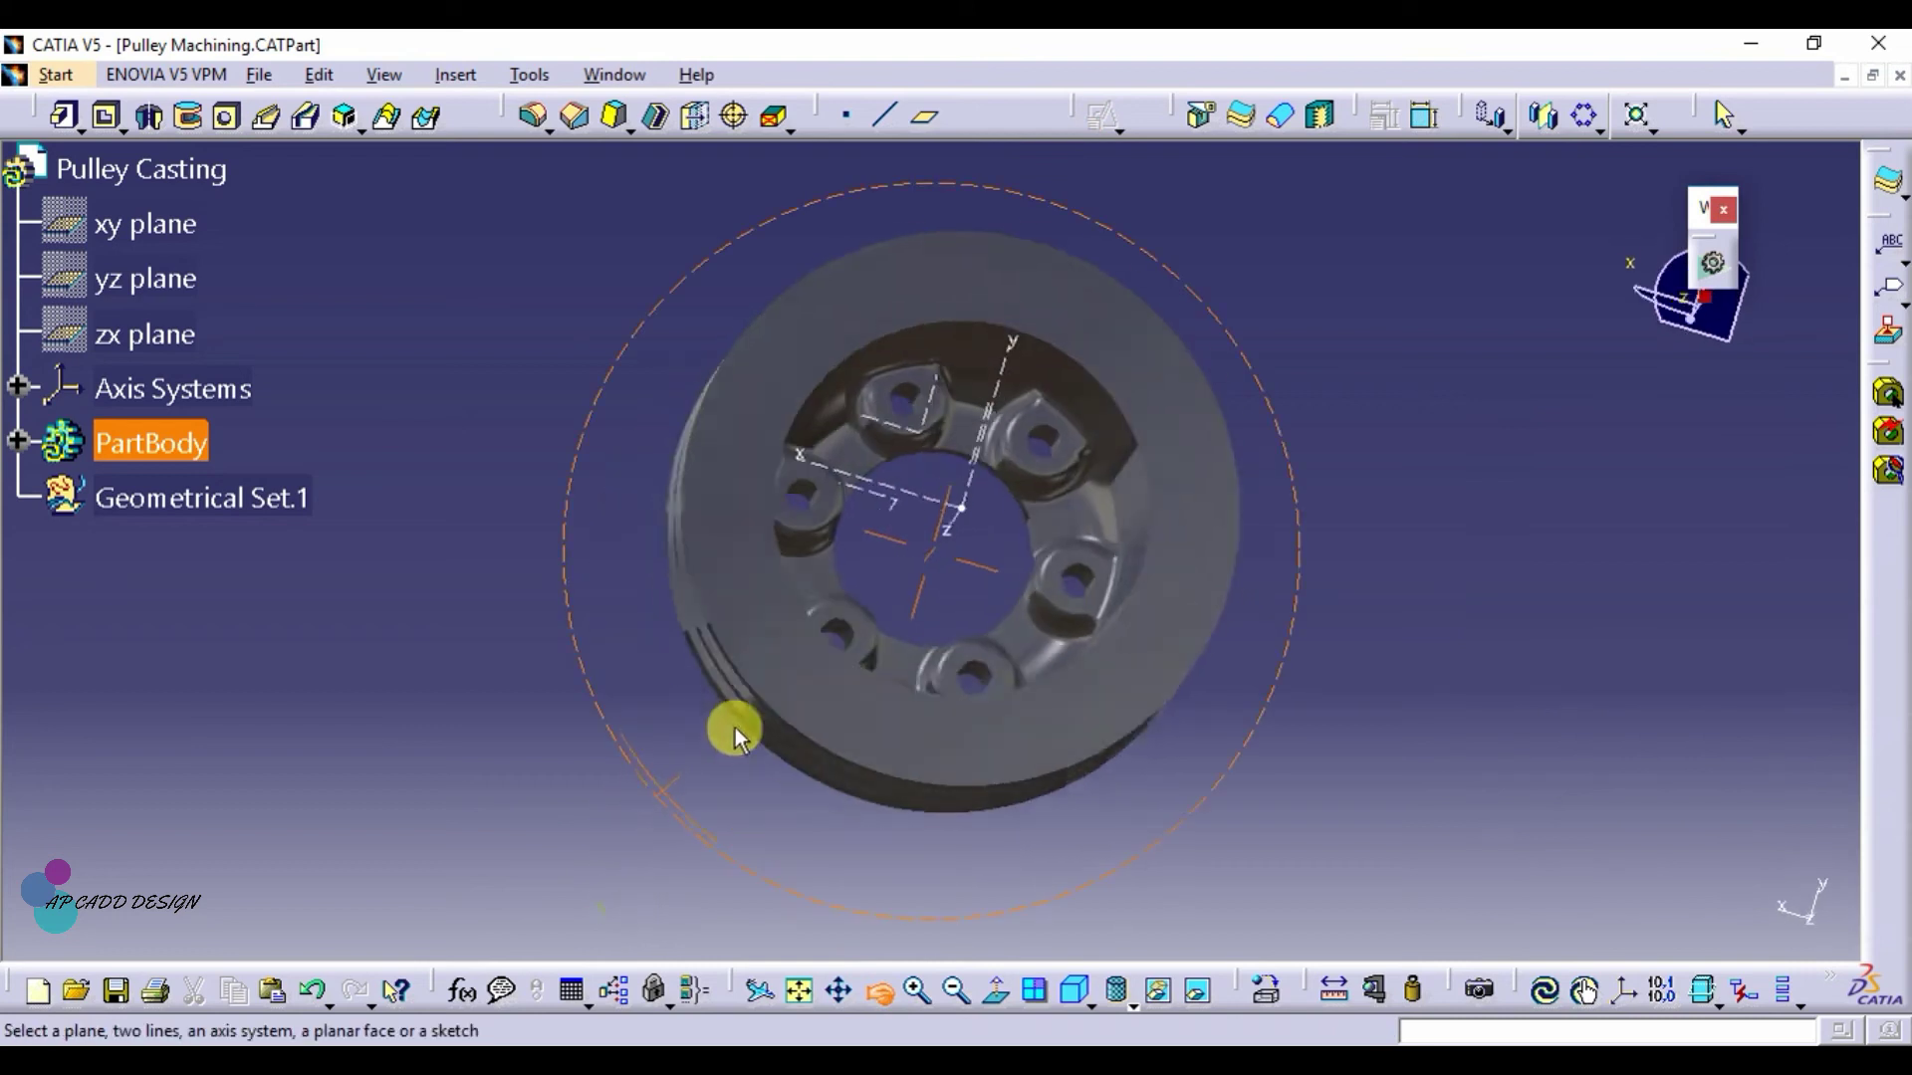
pyautogui.click(792, 511)
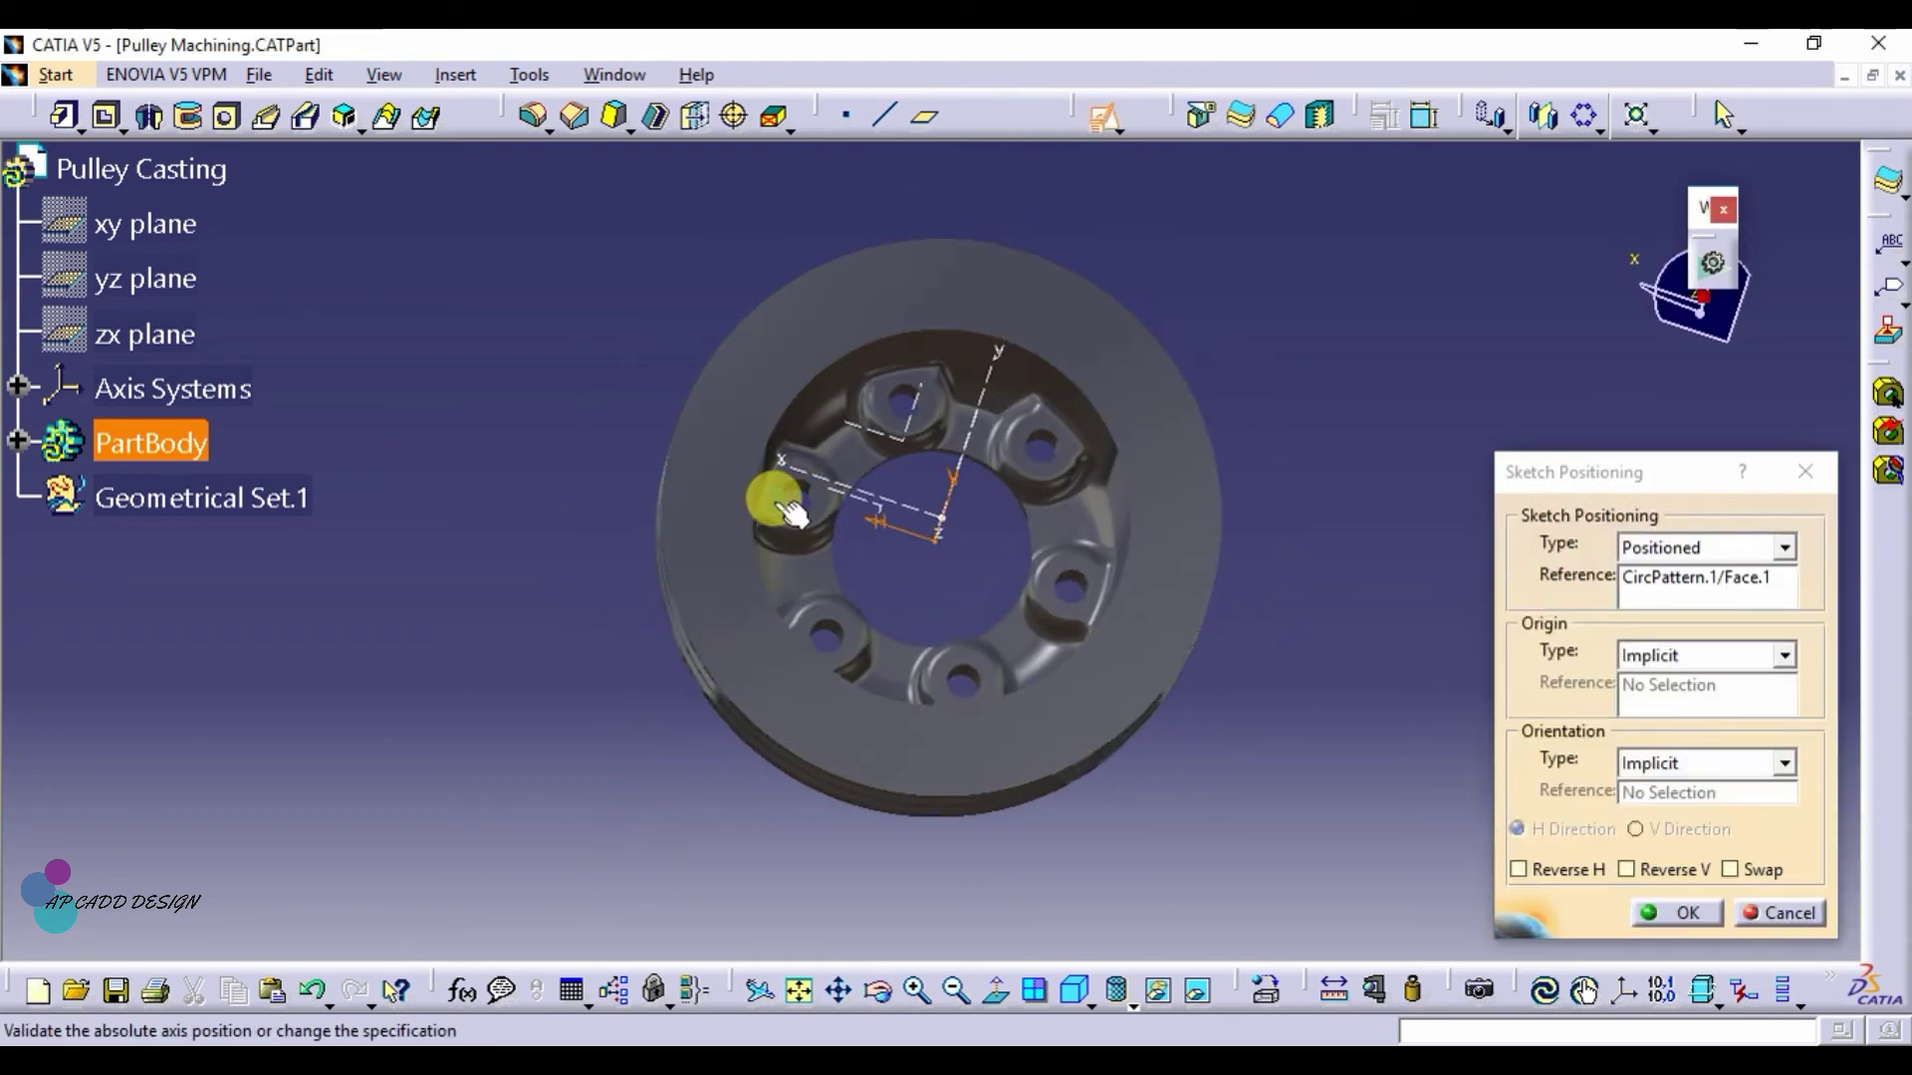
pyautogui.click(1669, 914)
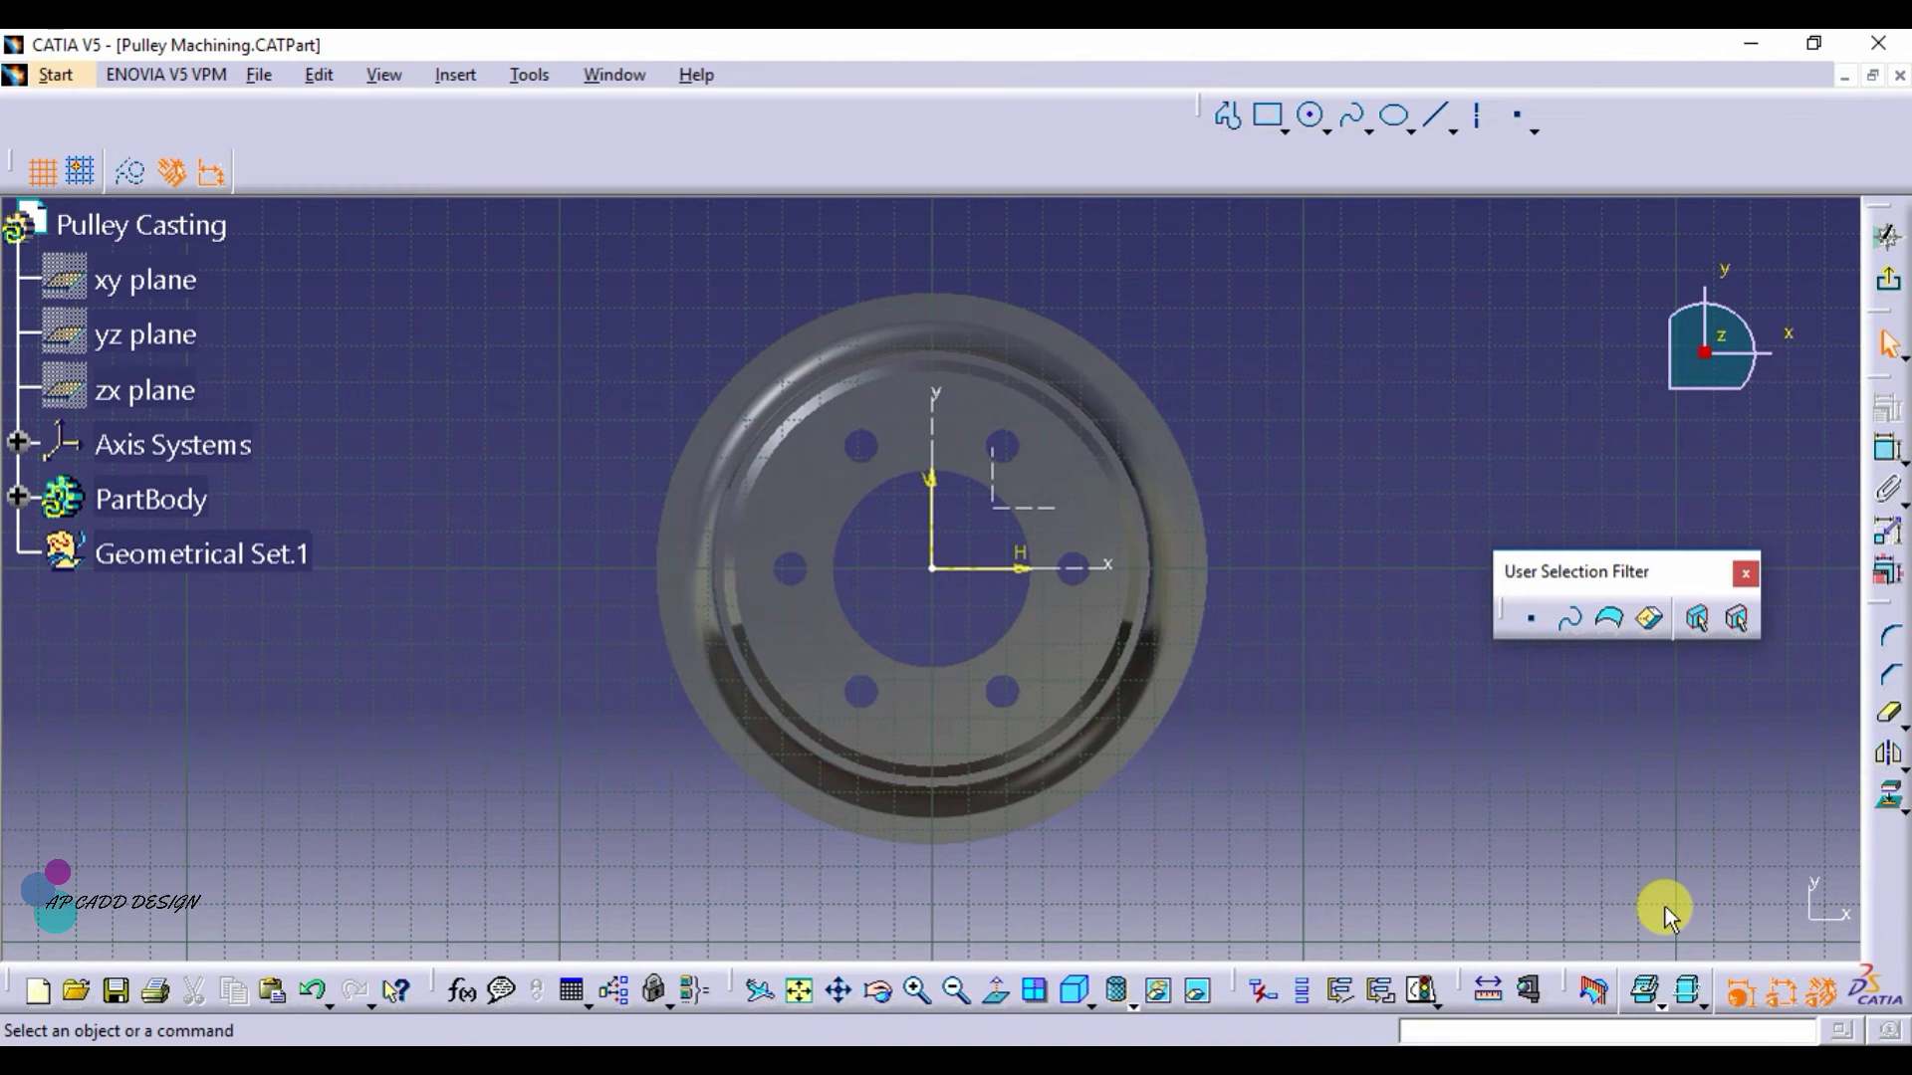
# Draw a small circle centred on the horizontal axis and dimension it to 22.5 mm diameter
pyautogui.click(1310, 119)
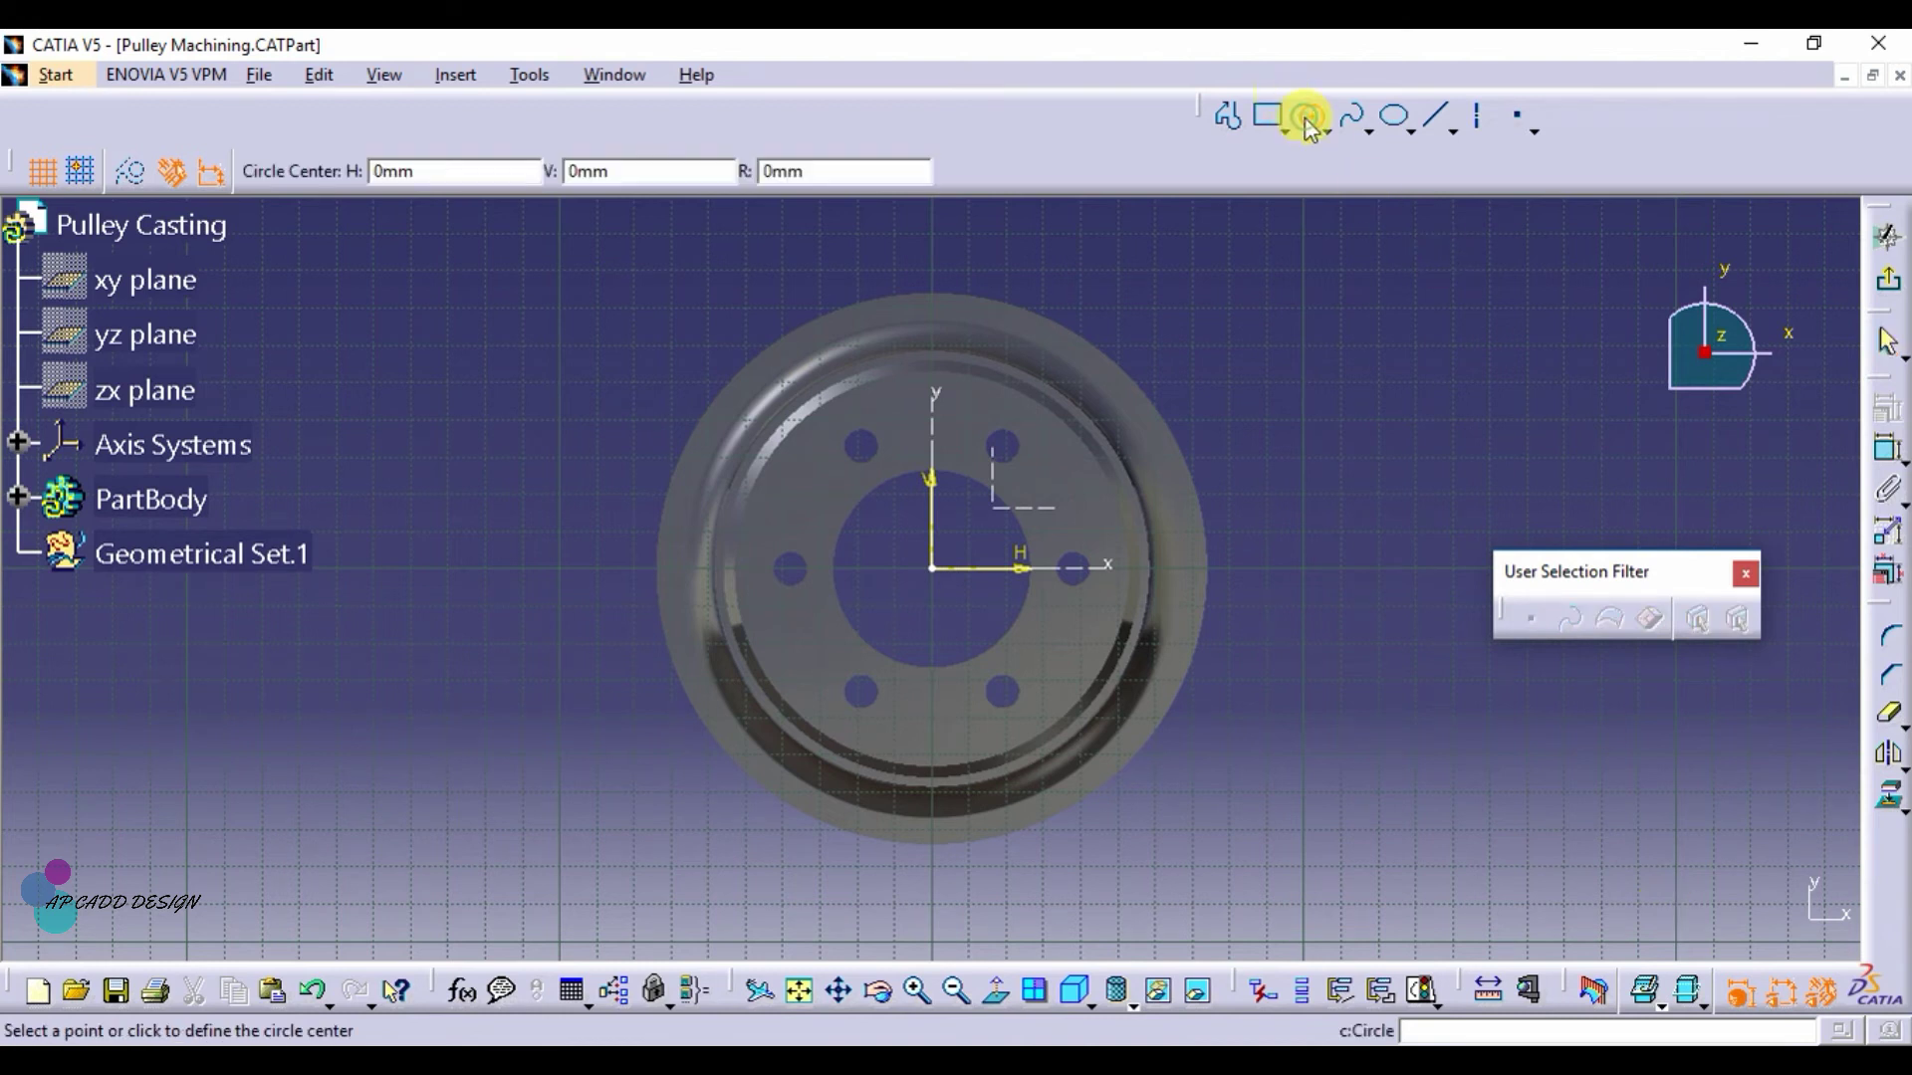
pyautogui.click(1078, 567)
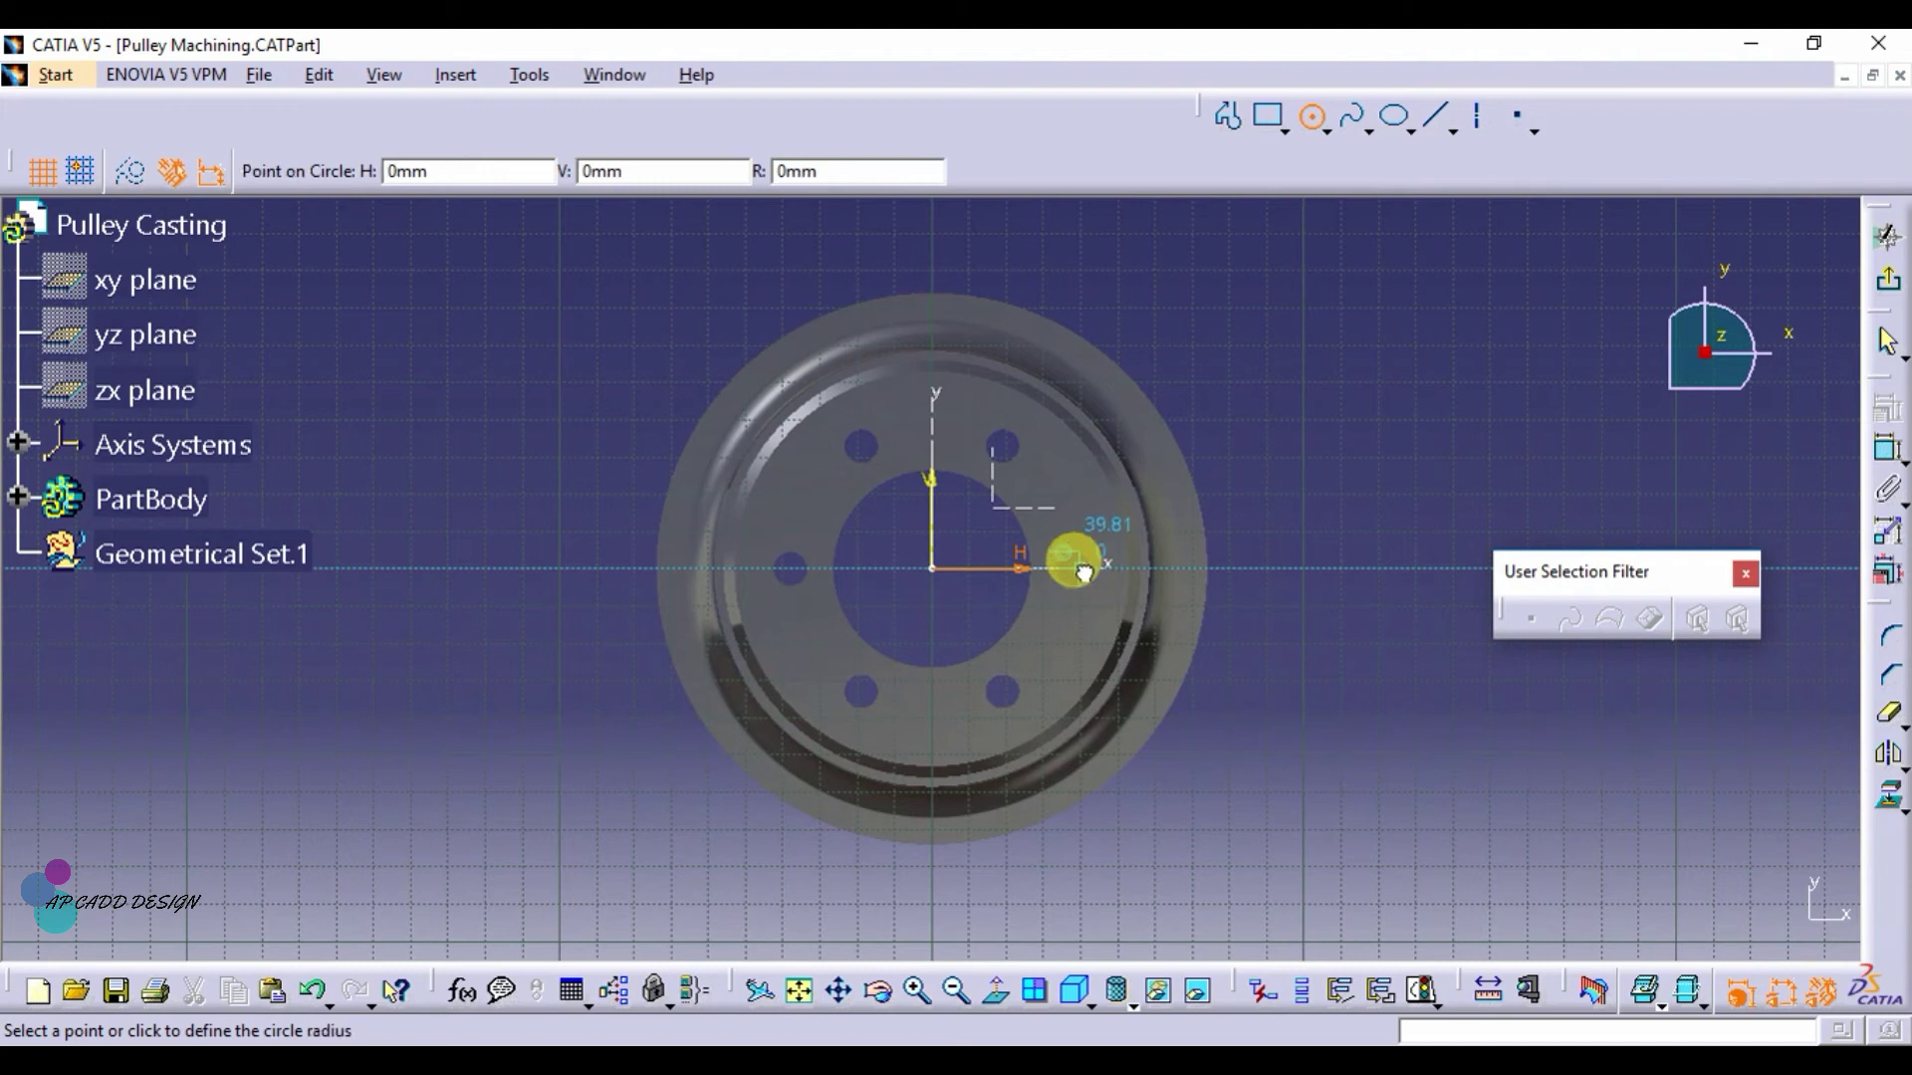
pyautogui.click(1075, 647)
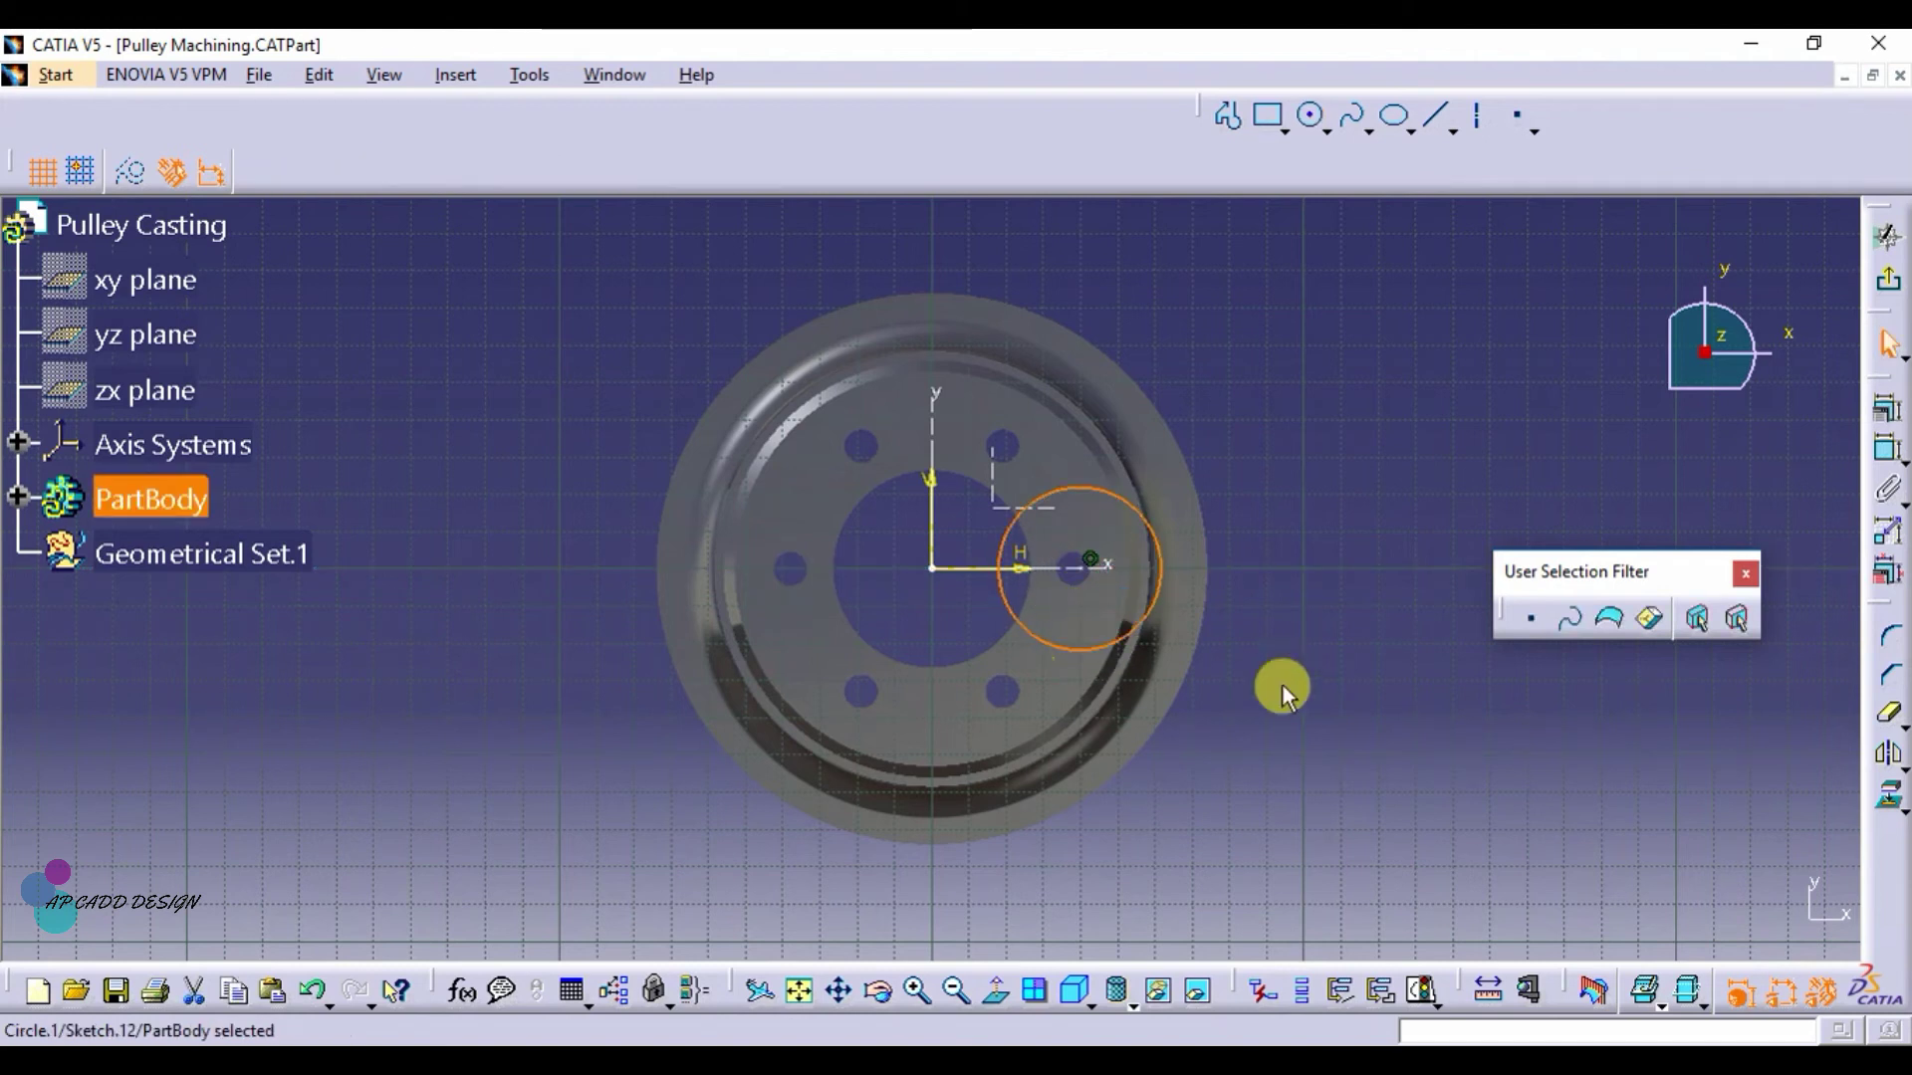
pyautogui.click(1365, 738)
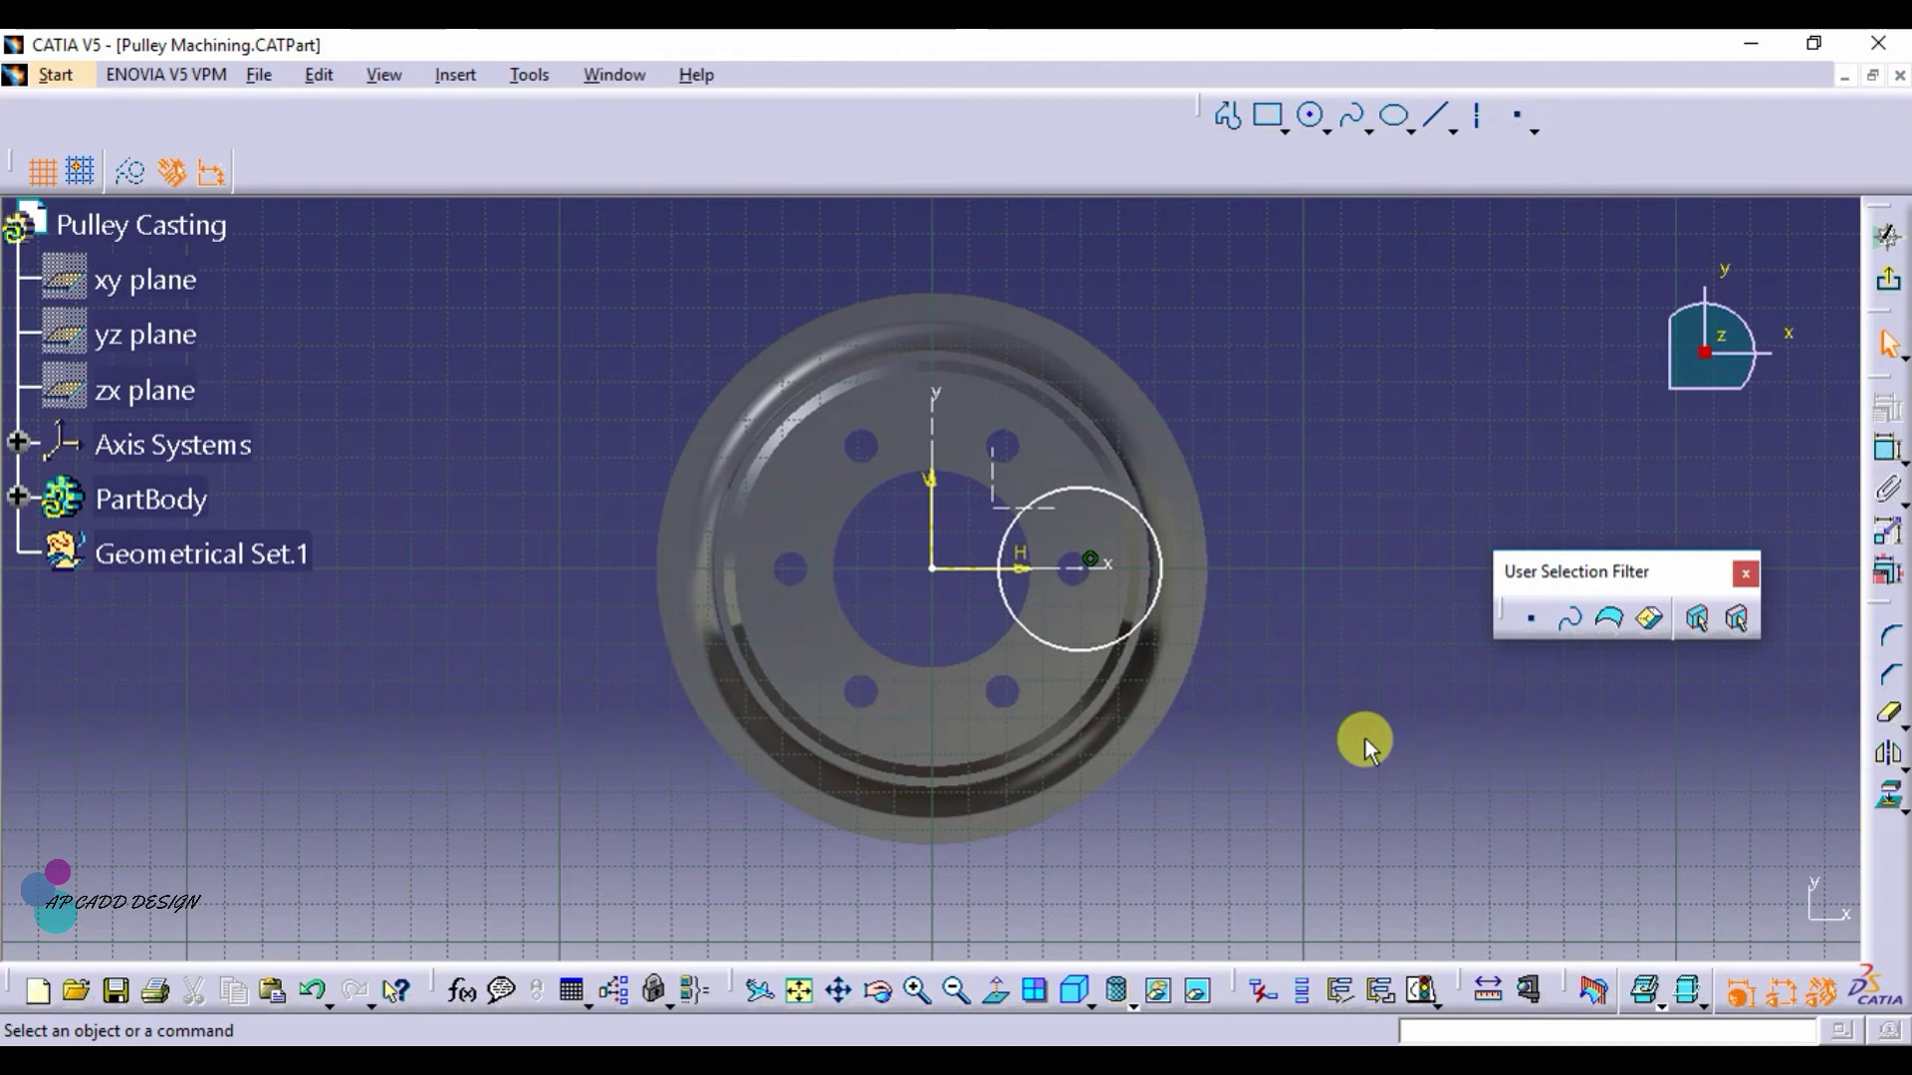
pyautogui.click(1886, 448)
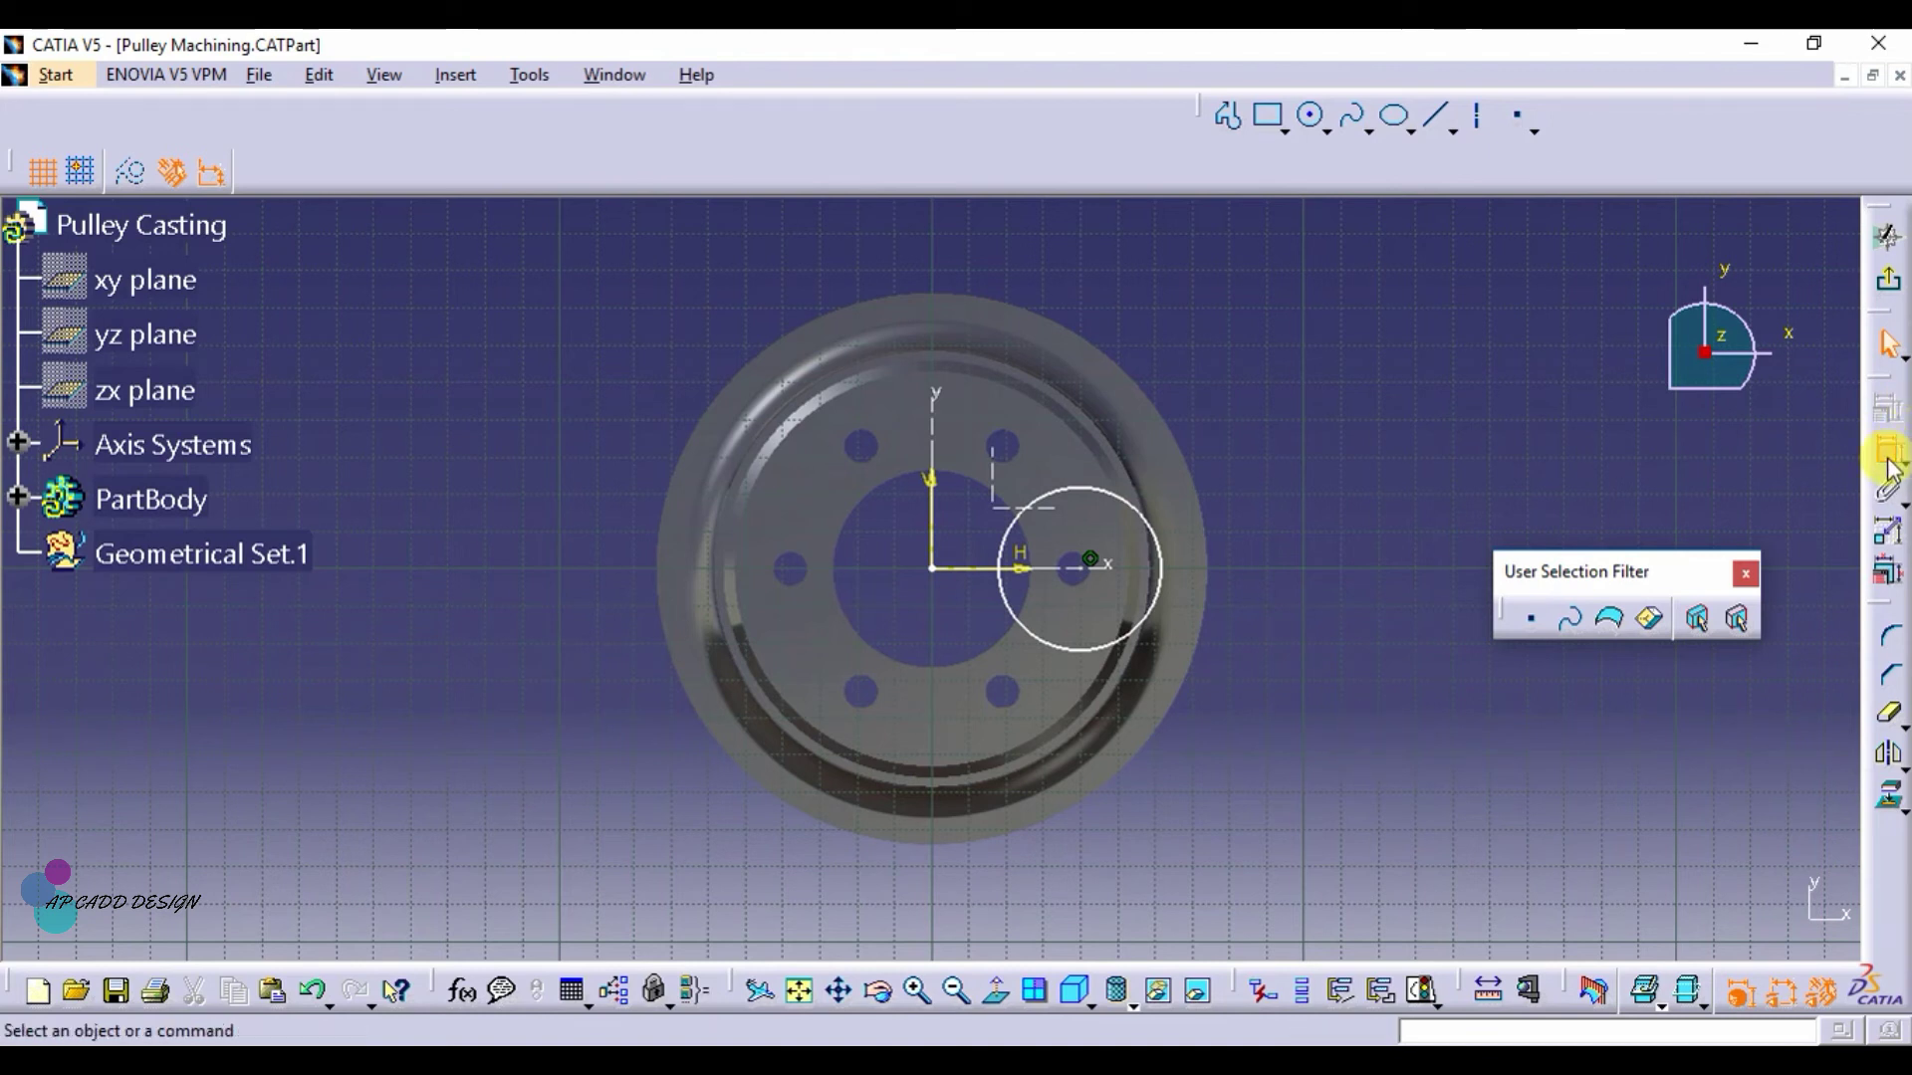
pyautogui.click(1152, 545)
pyautogui.click(1445, 415)
pyautogui.doubleClick(1446, 414)
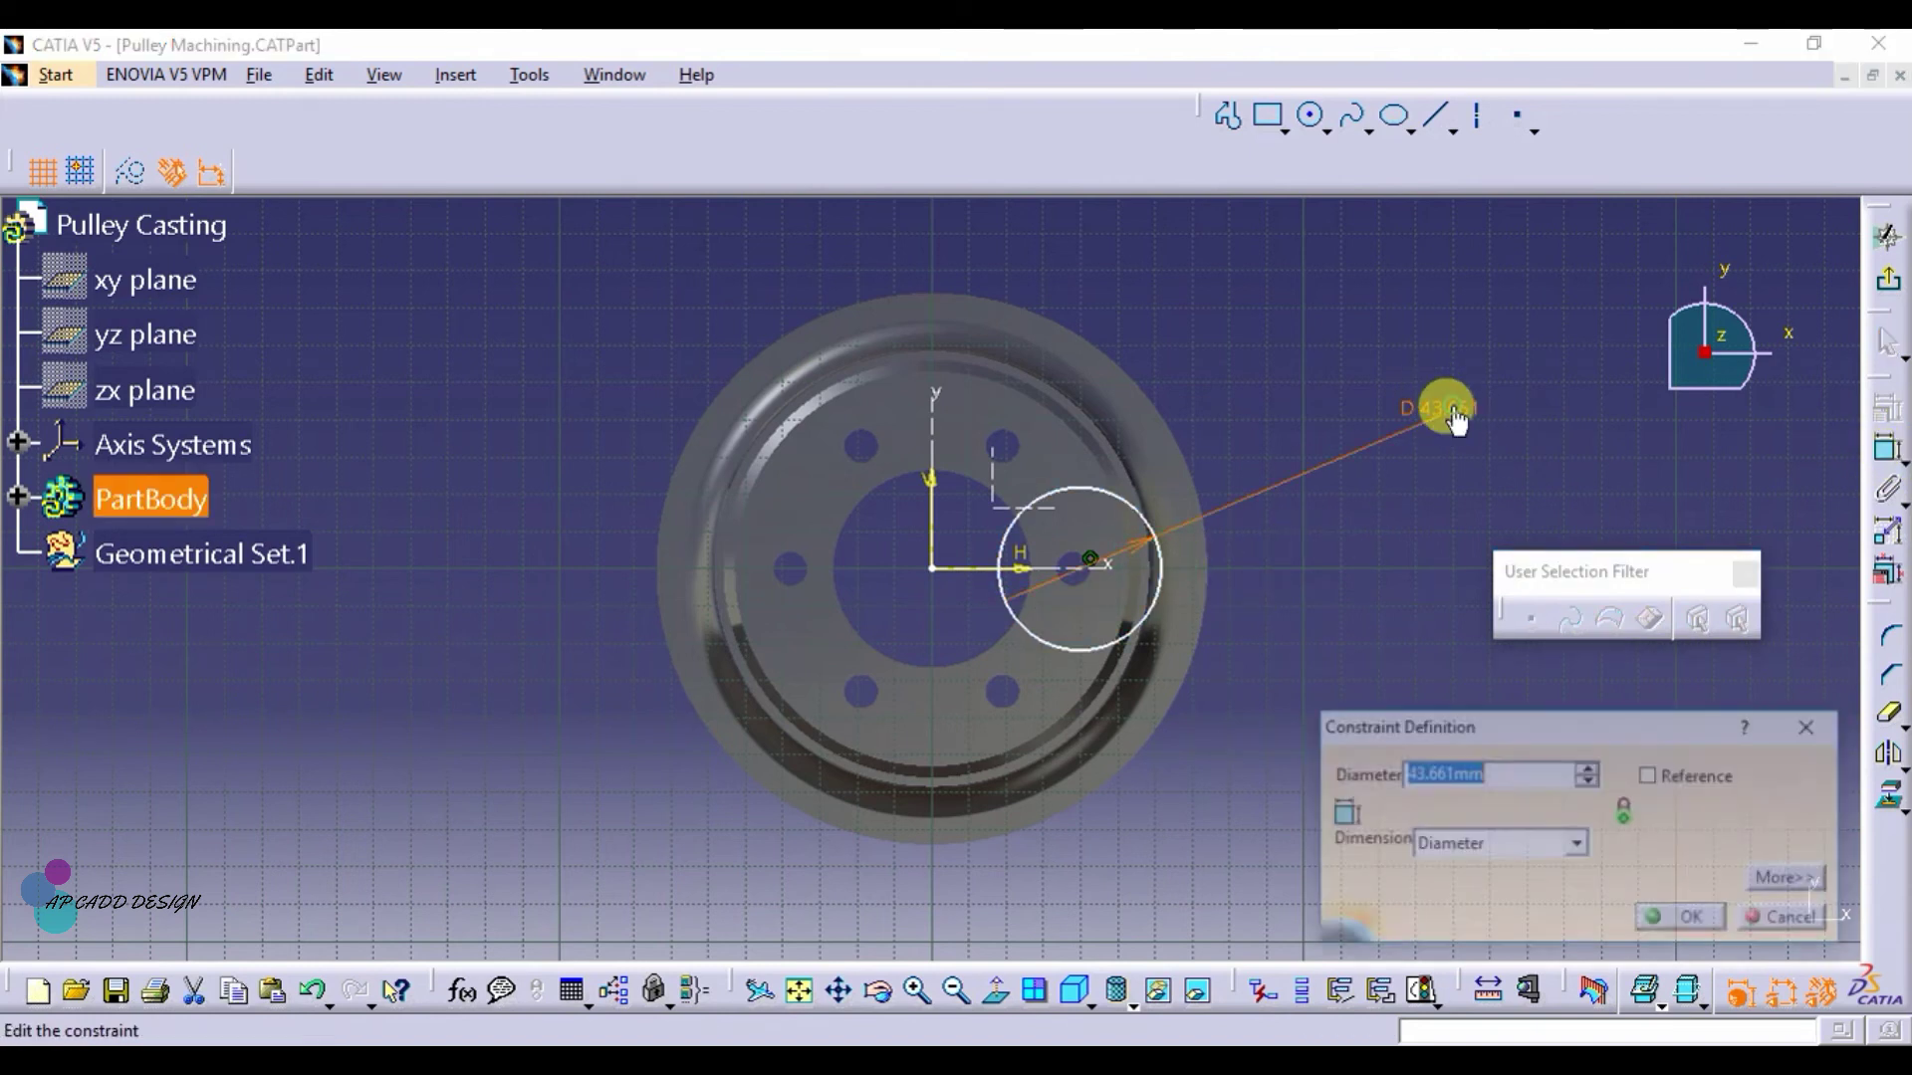
pyautogui.write('22.5')
pyautogui.press('Return')
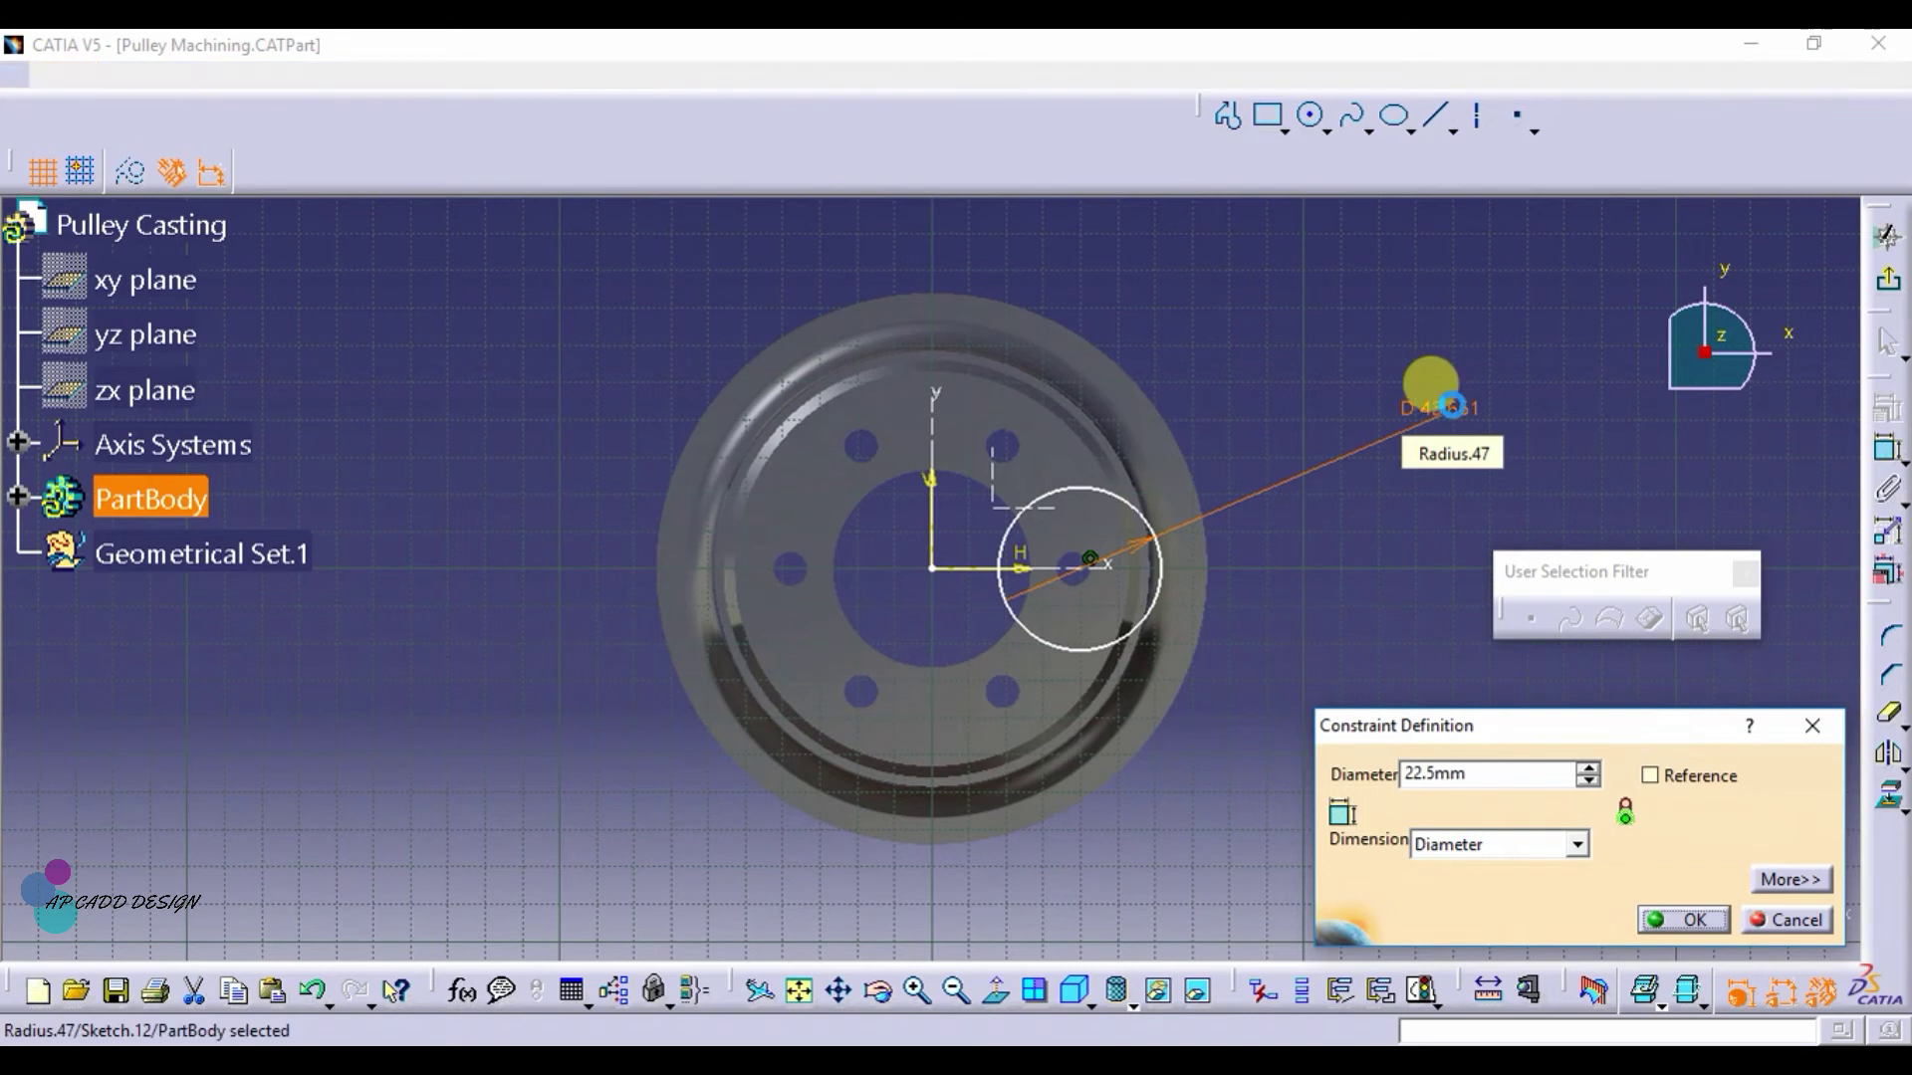
pyautogui.press('Return')
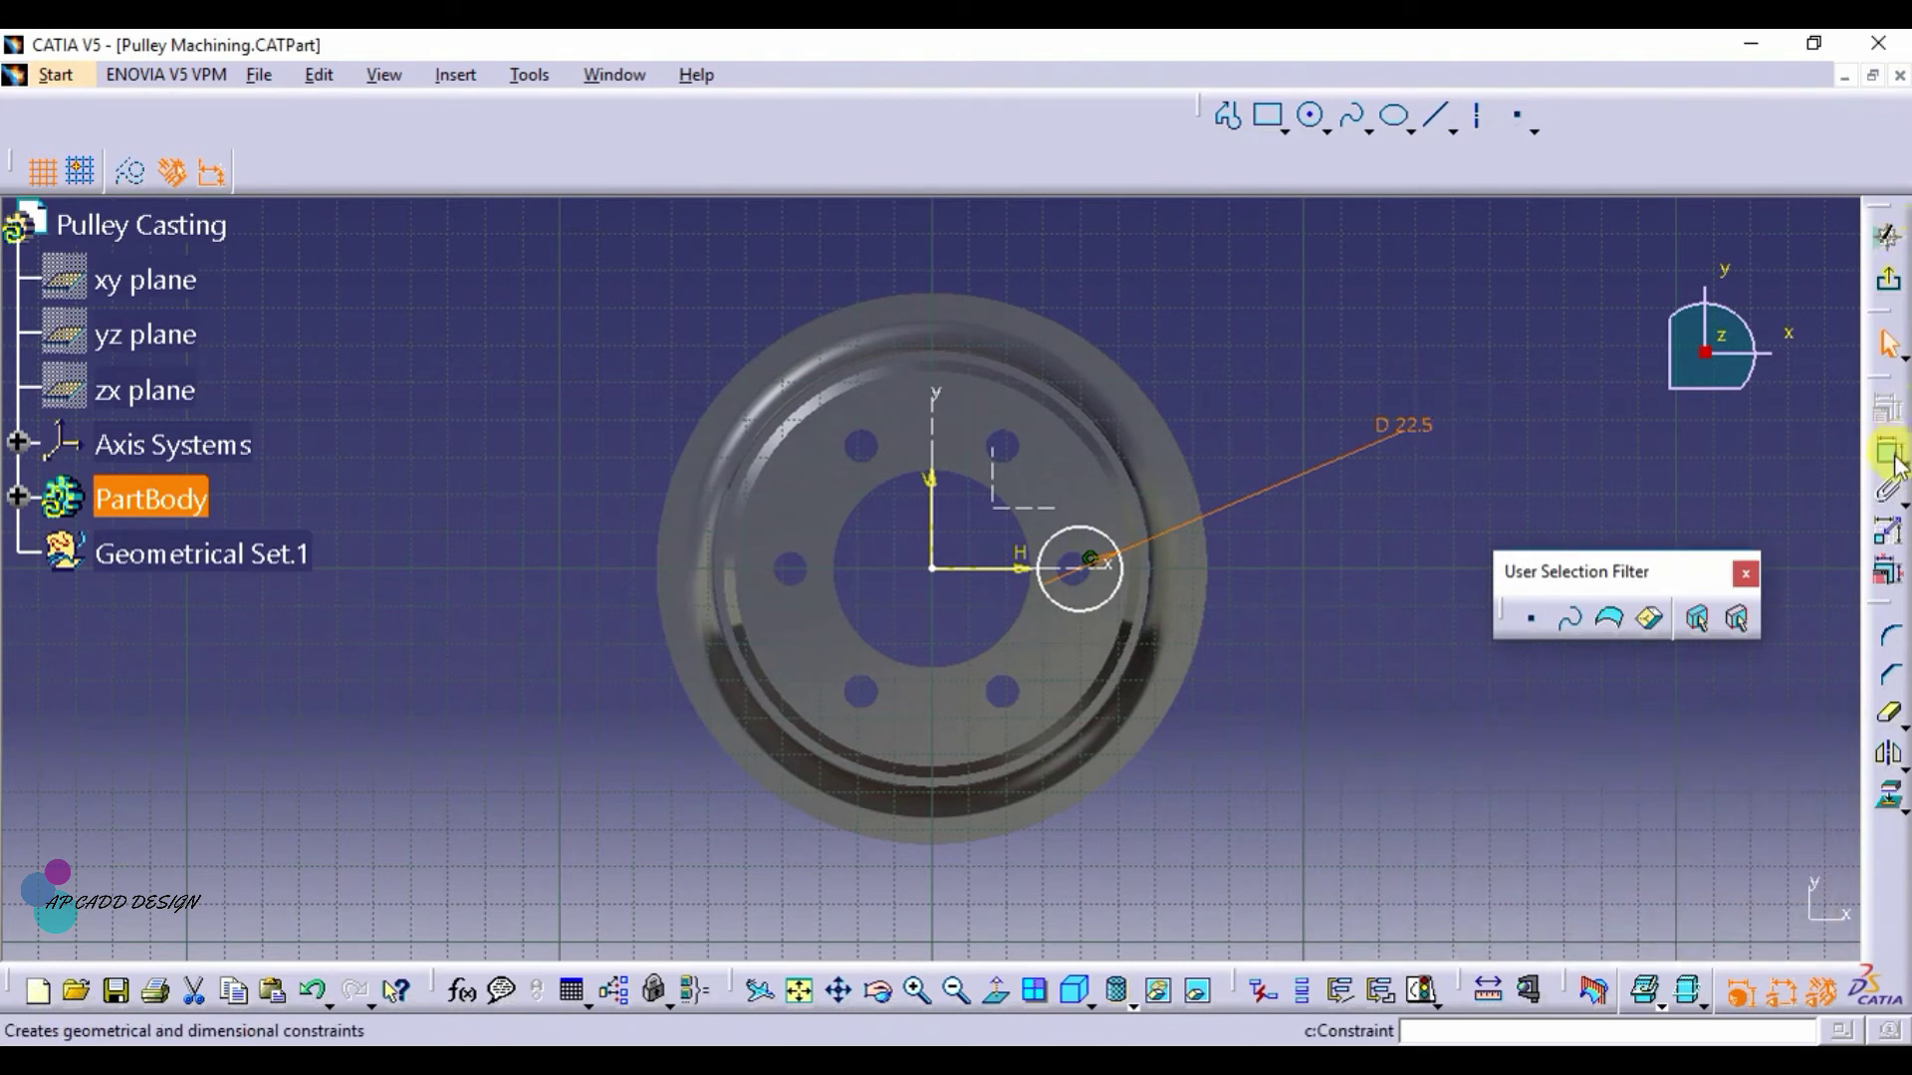
# Dimension the circle centre 38 mm (76/2) from the vertical axis
pyautogui.click(1888, 453)
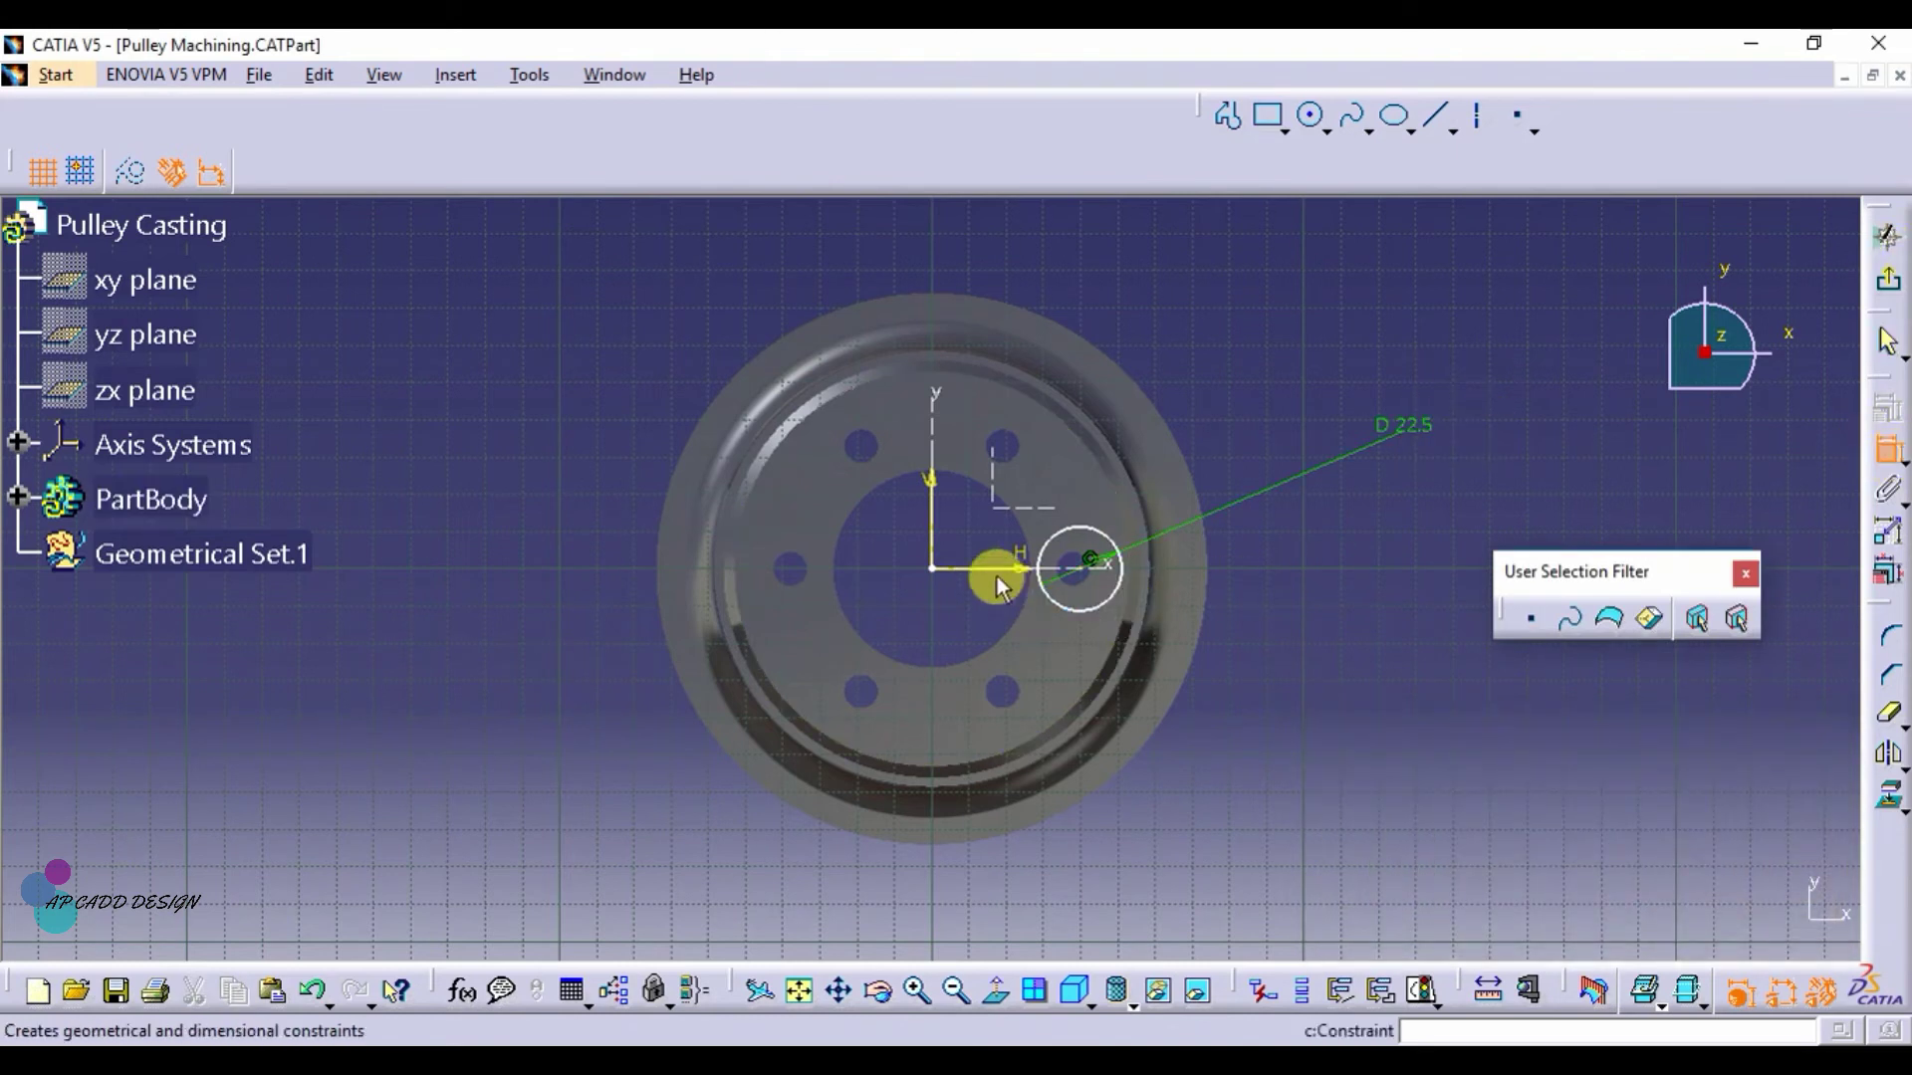
pyautogui.click(932, 528)
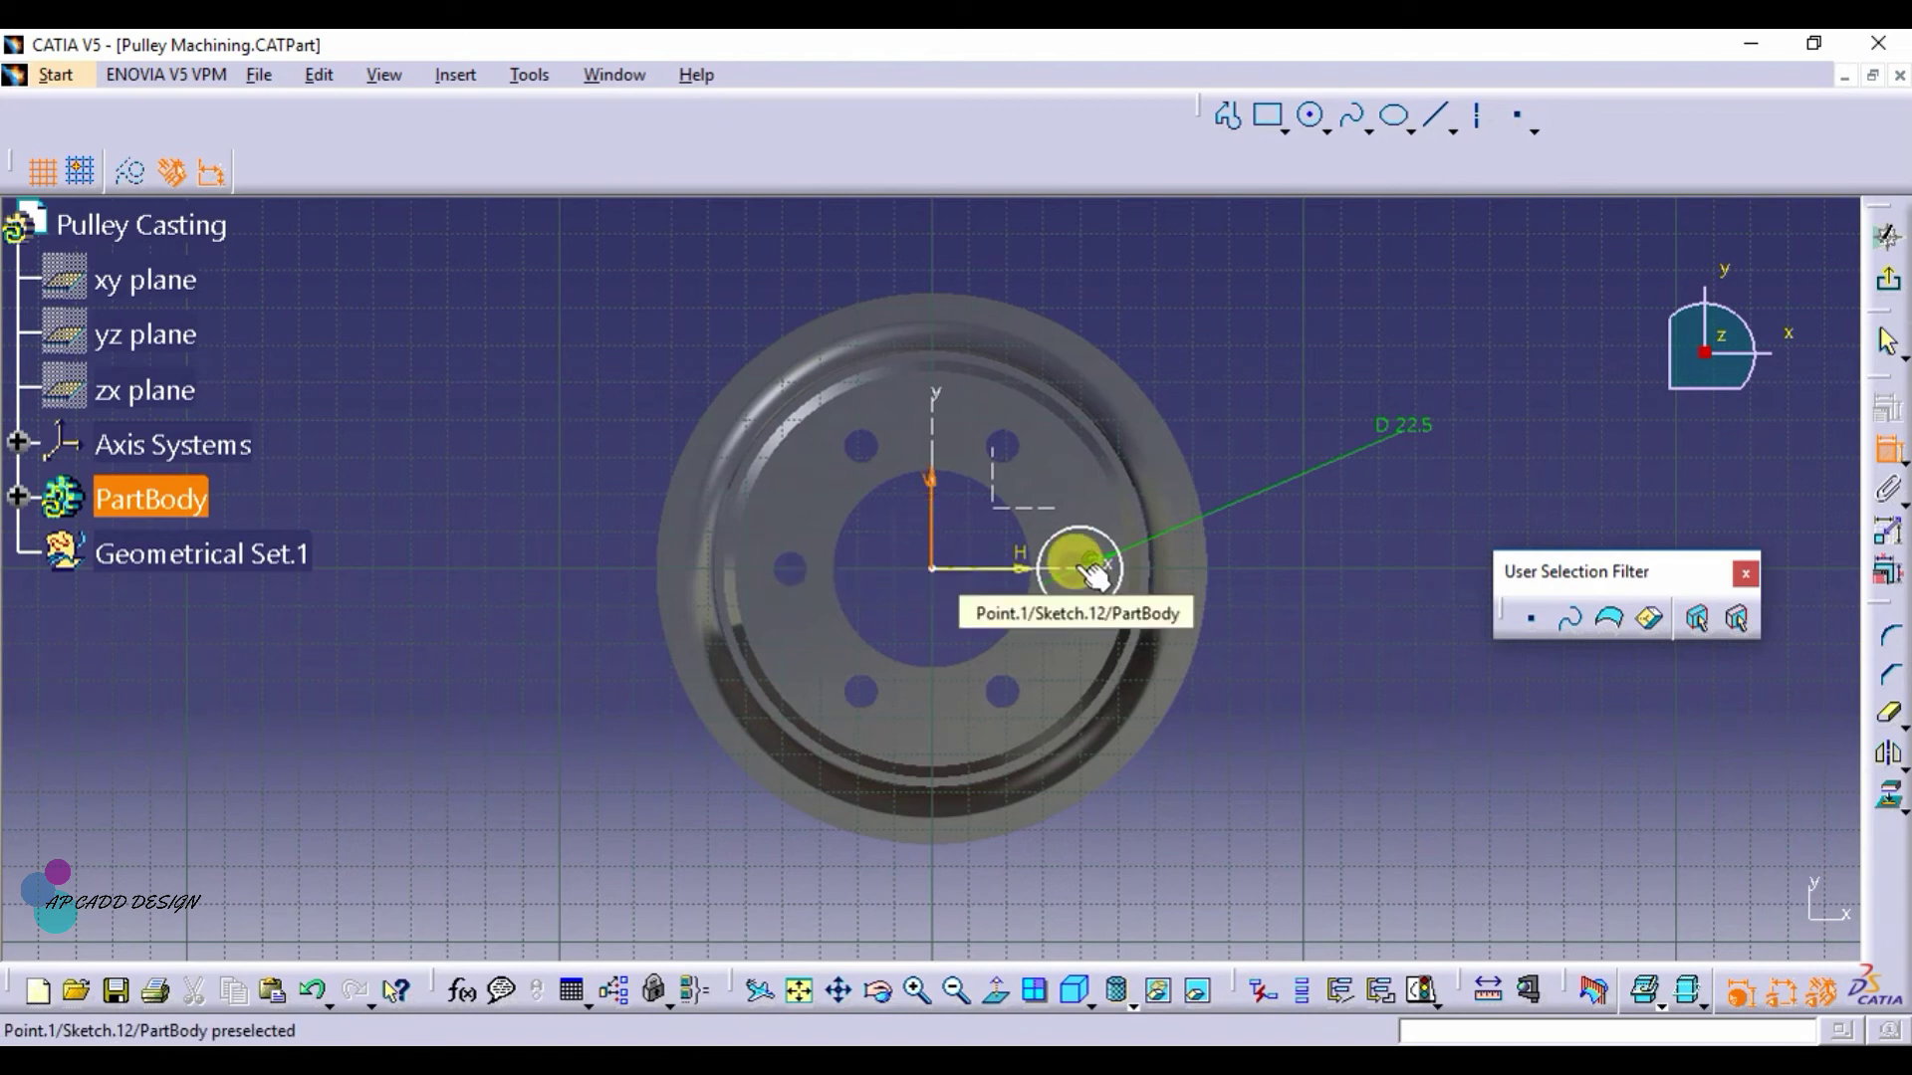
pyautogui.click(1096, 575)
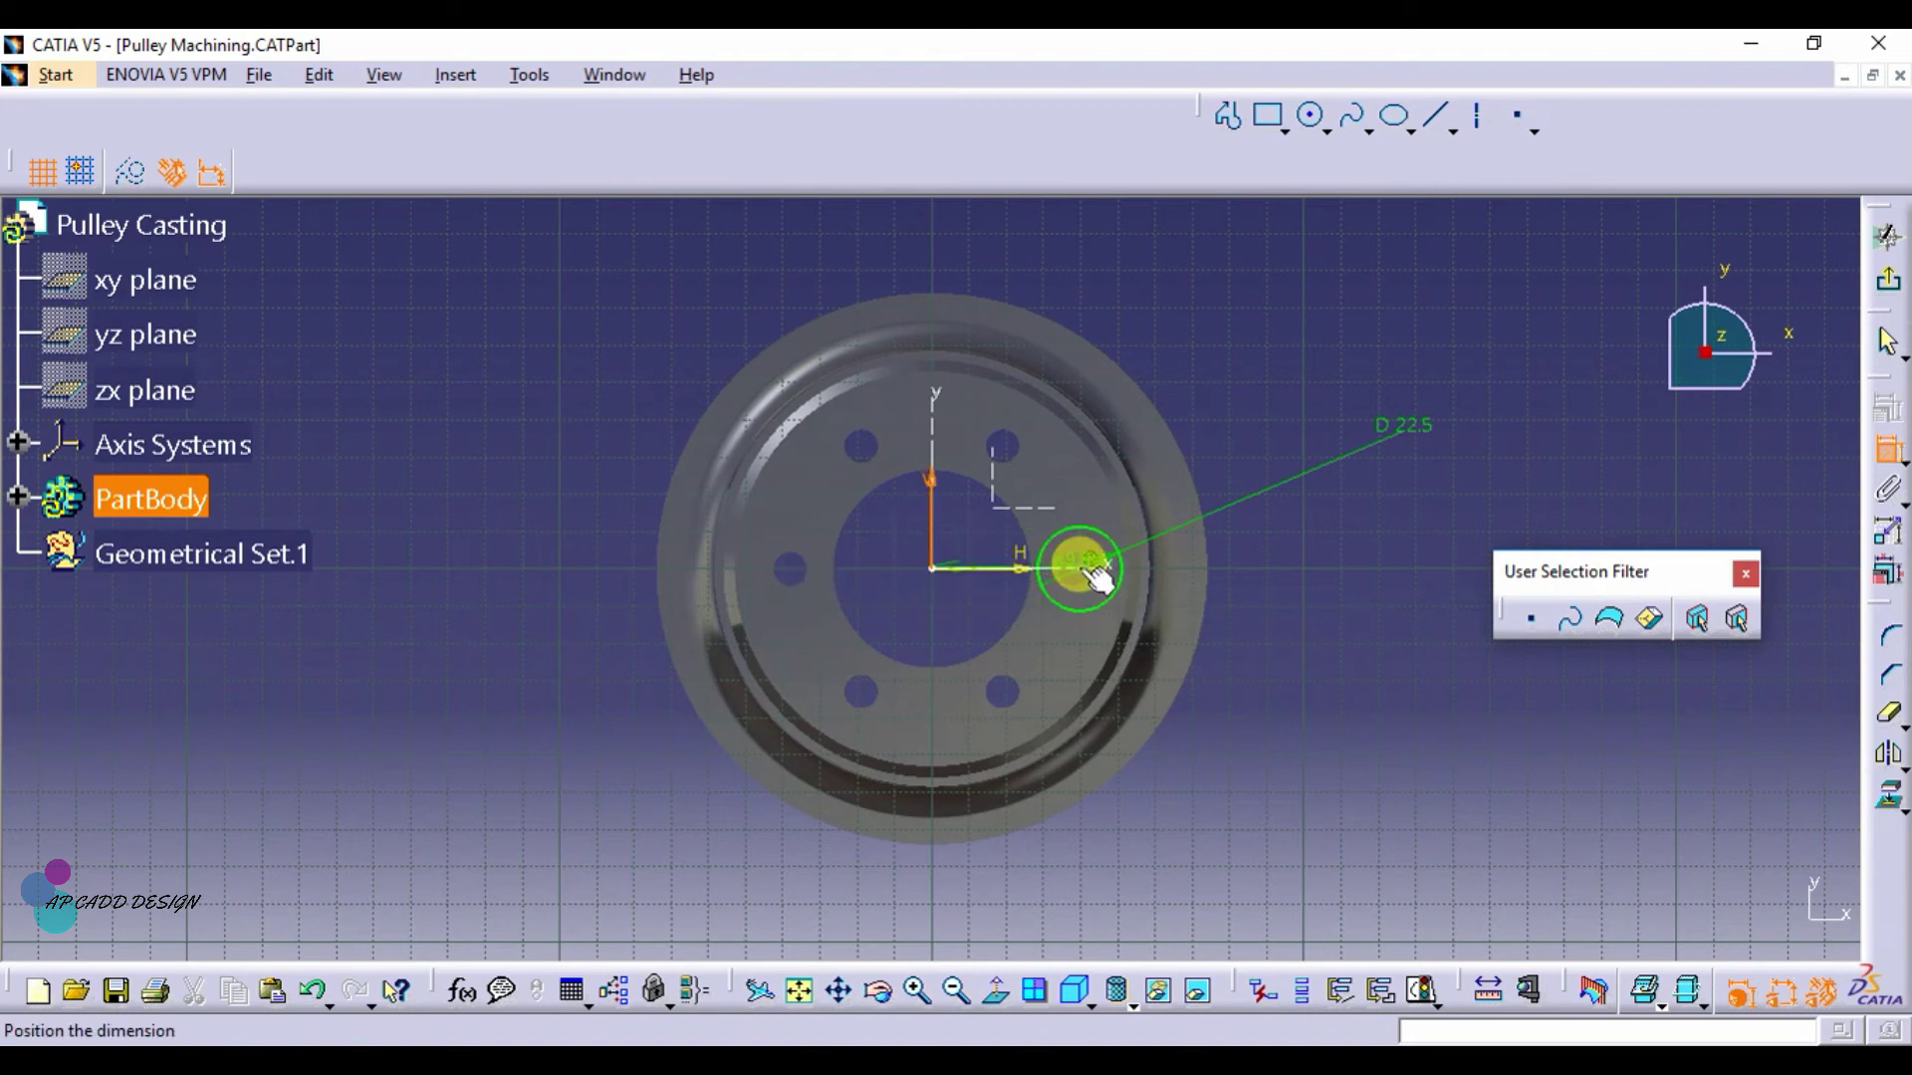
pyautogui.click(1038, 266)
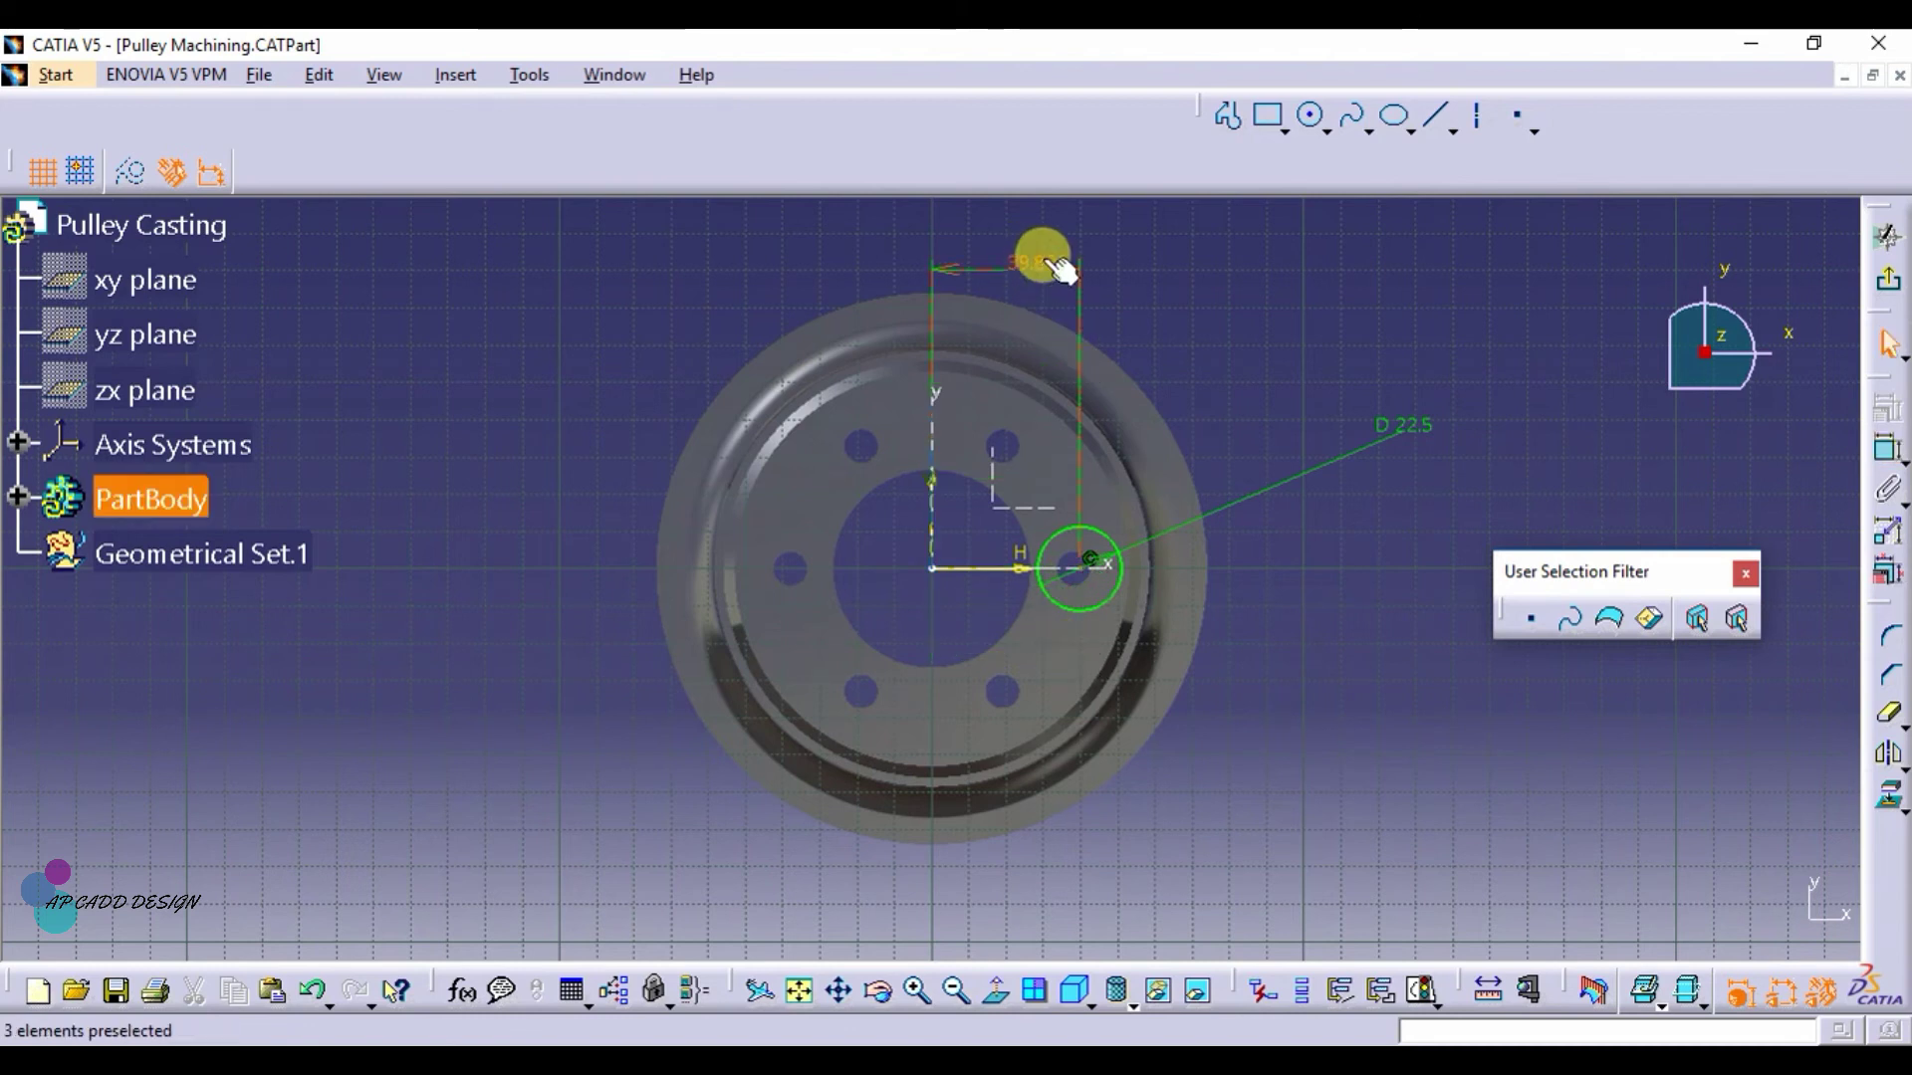
pyautogui.doubleClick(1037, 264)
pyautogui.write('76/2')
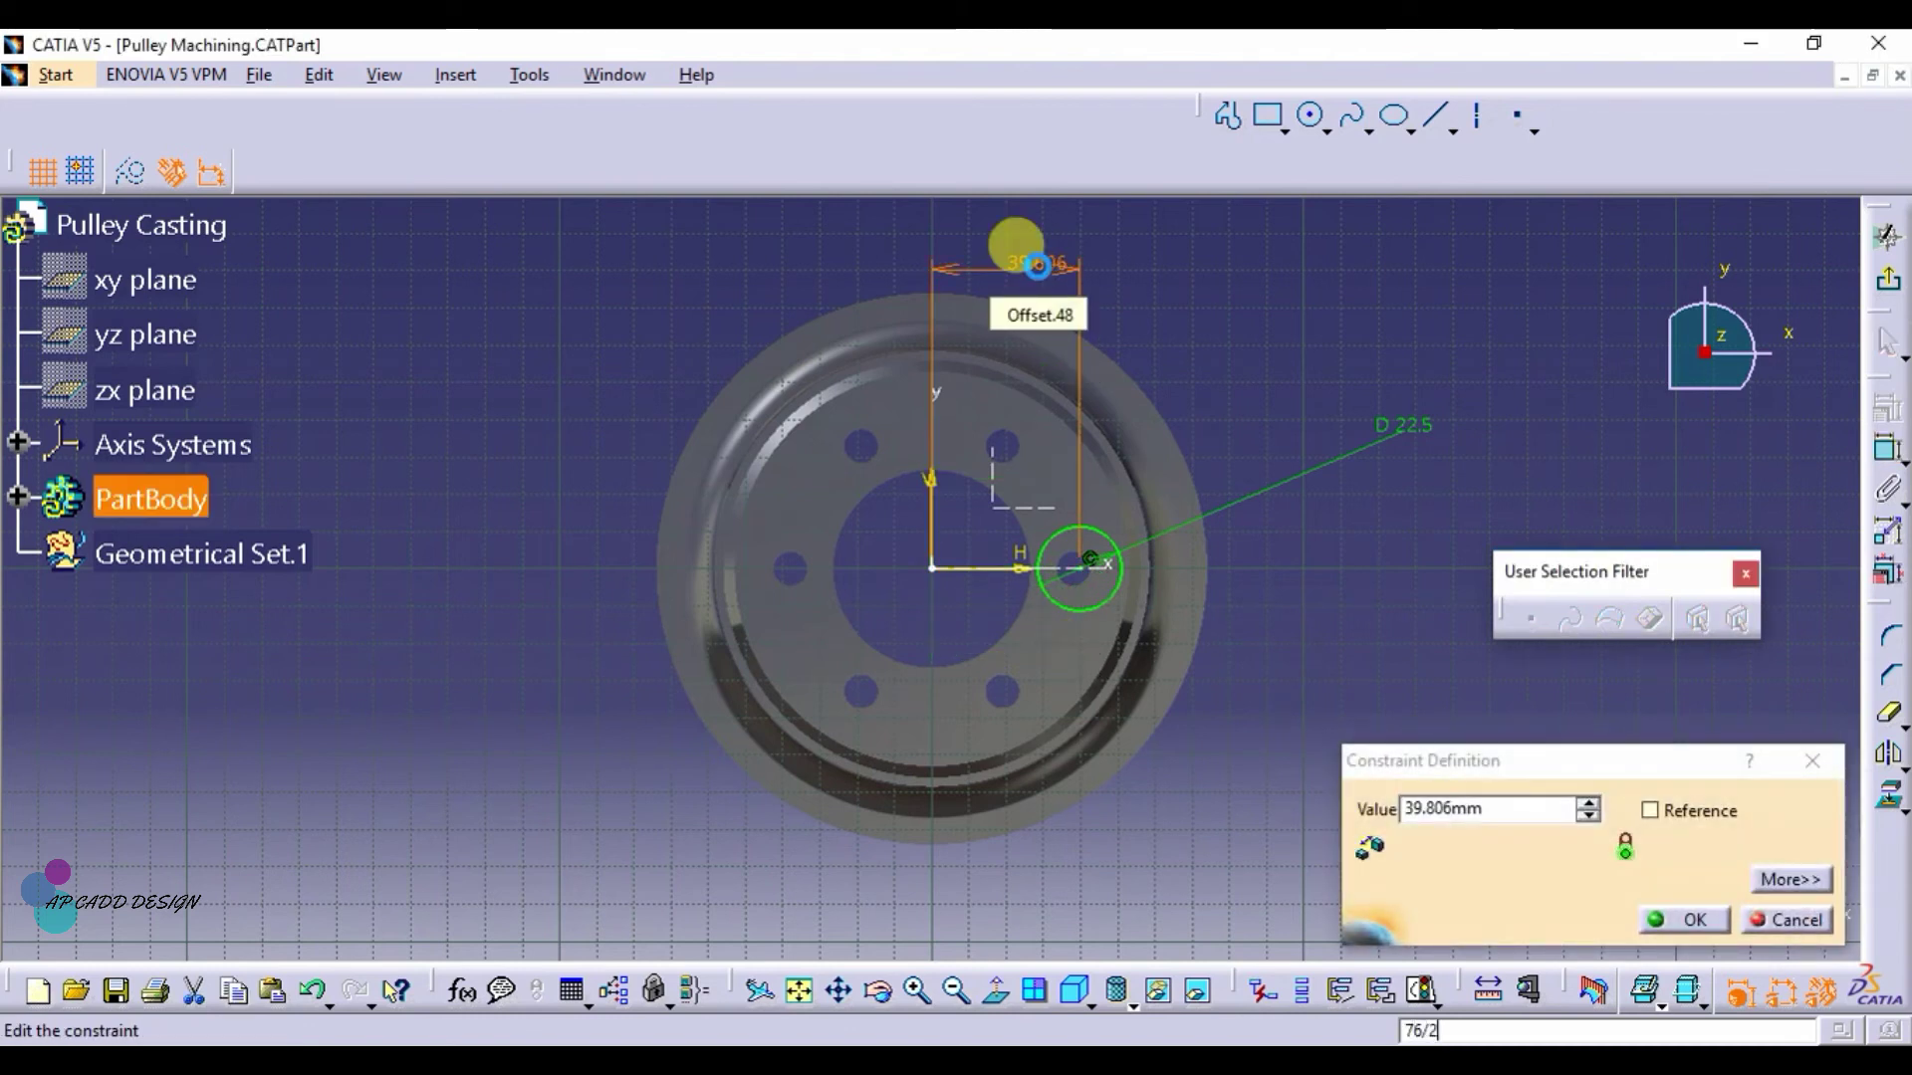
pyautogui.press('Return')
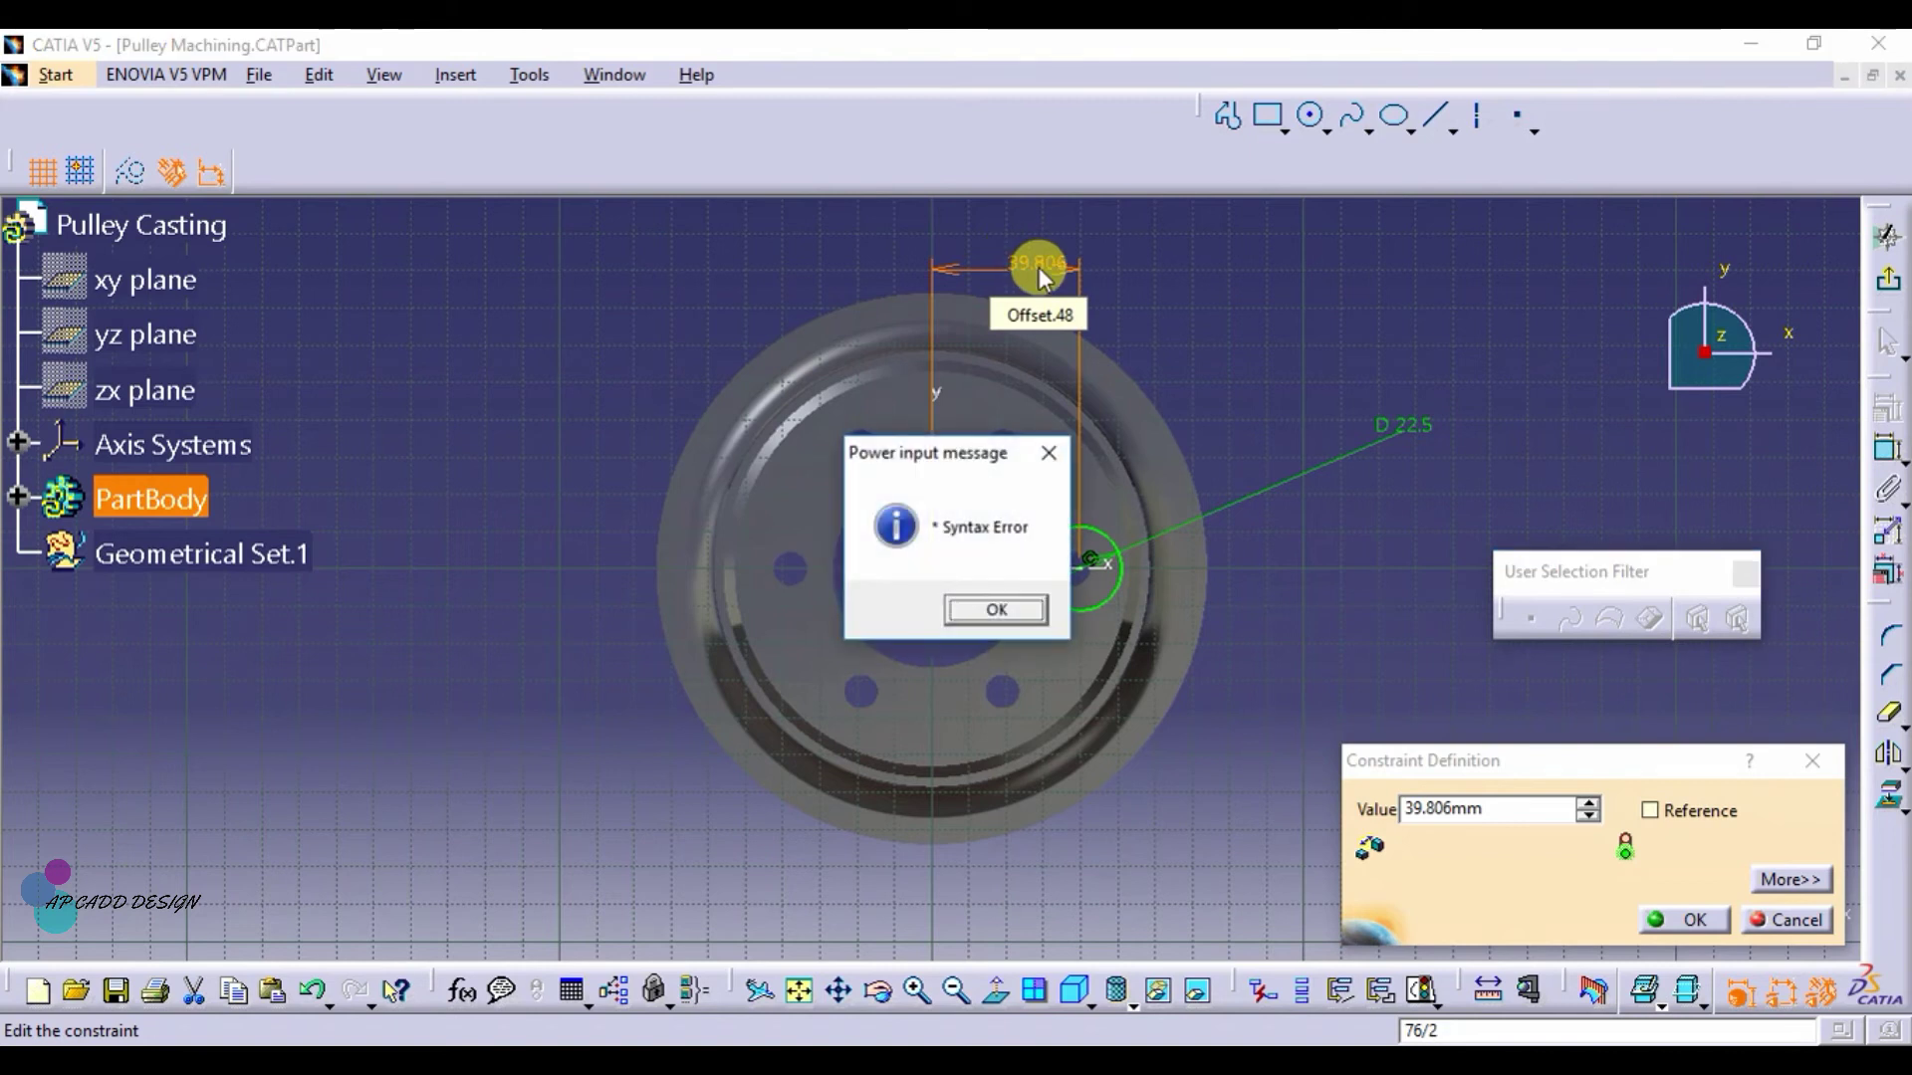
pyautogui.click(998, 611)
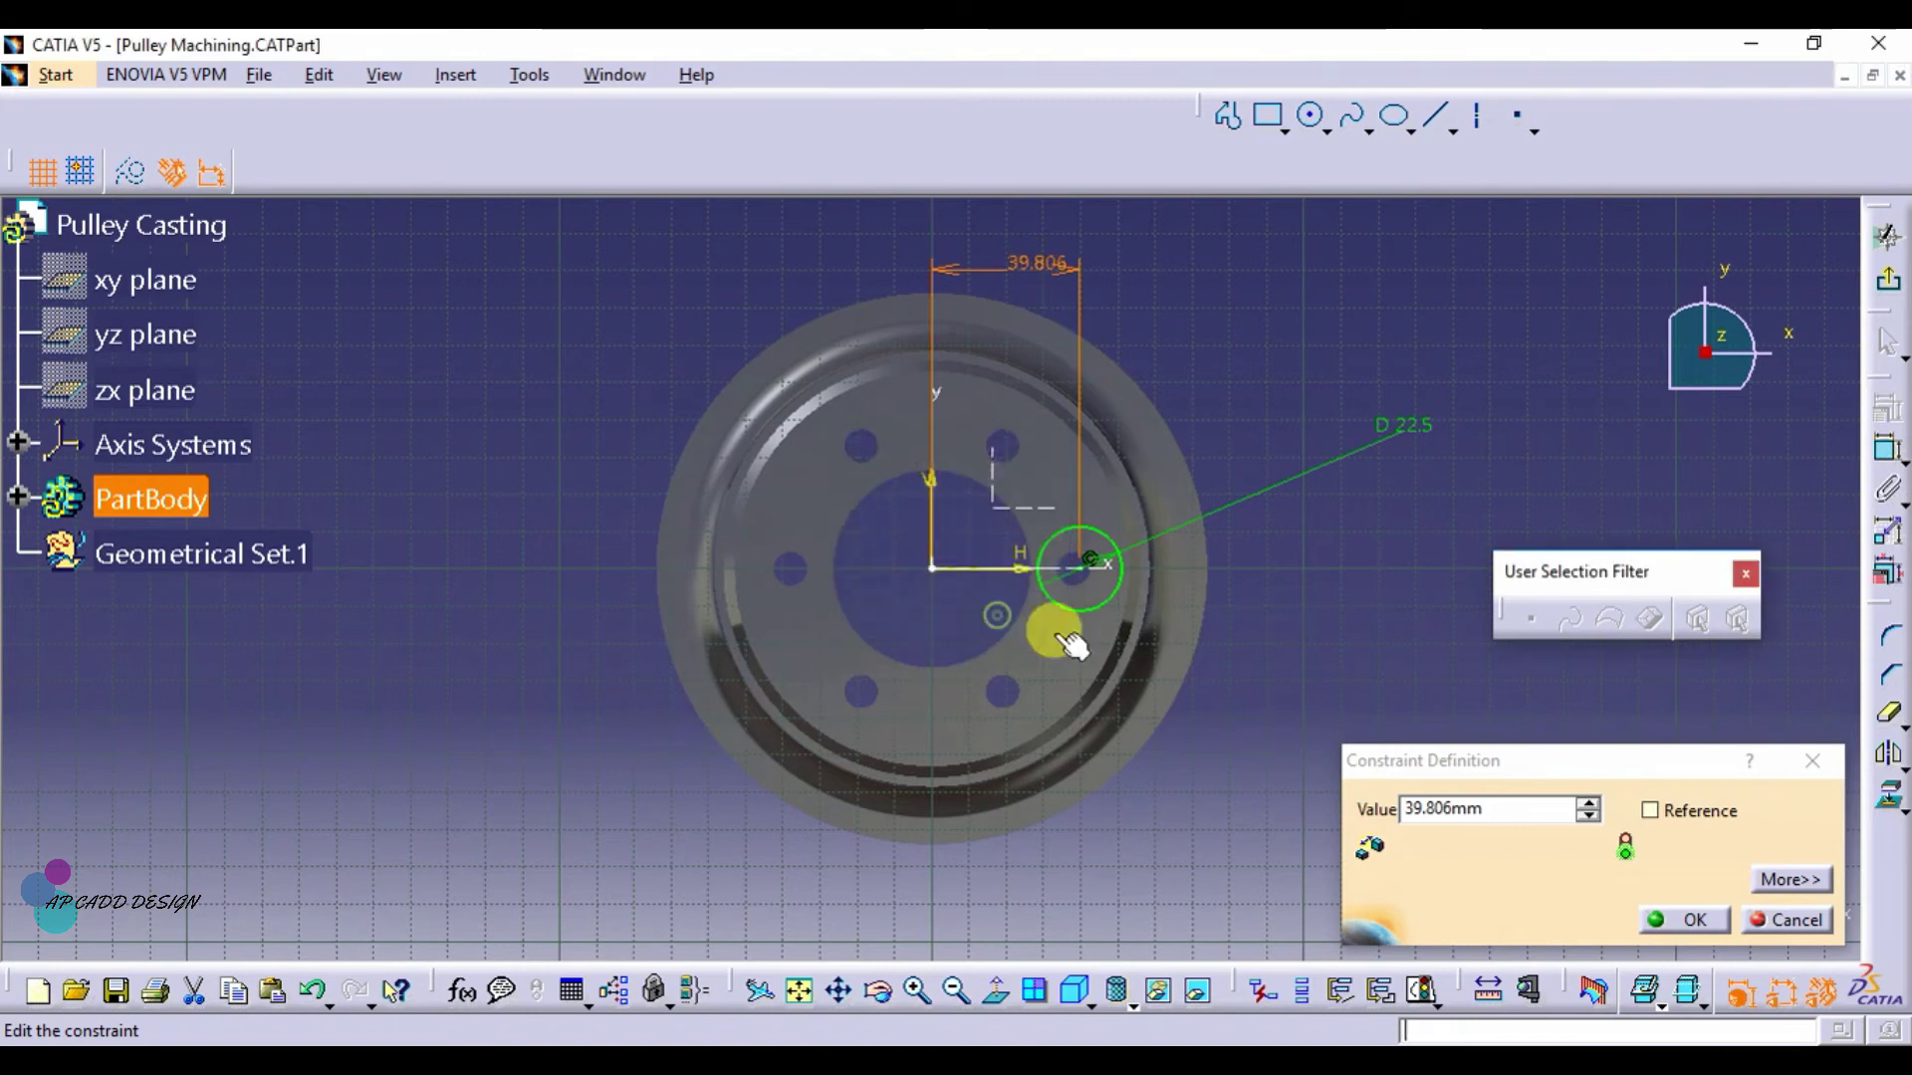
pyautogui.click(1511, 809)
pyautogui.press('BackSpace')
pyautogui.press('BackSpace')
pyautogui.press('BackSpace')
pyautogui.write('76/2')
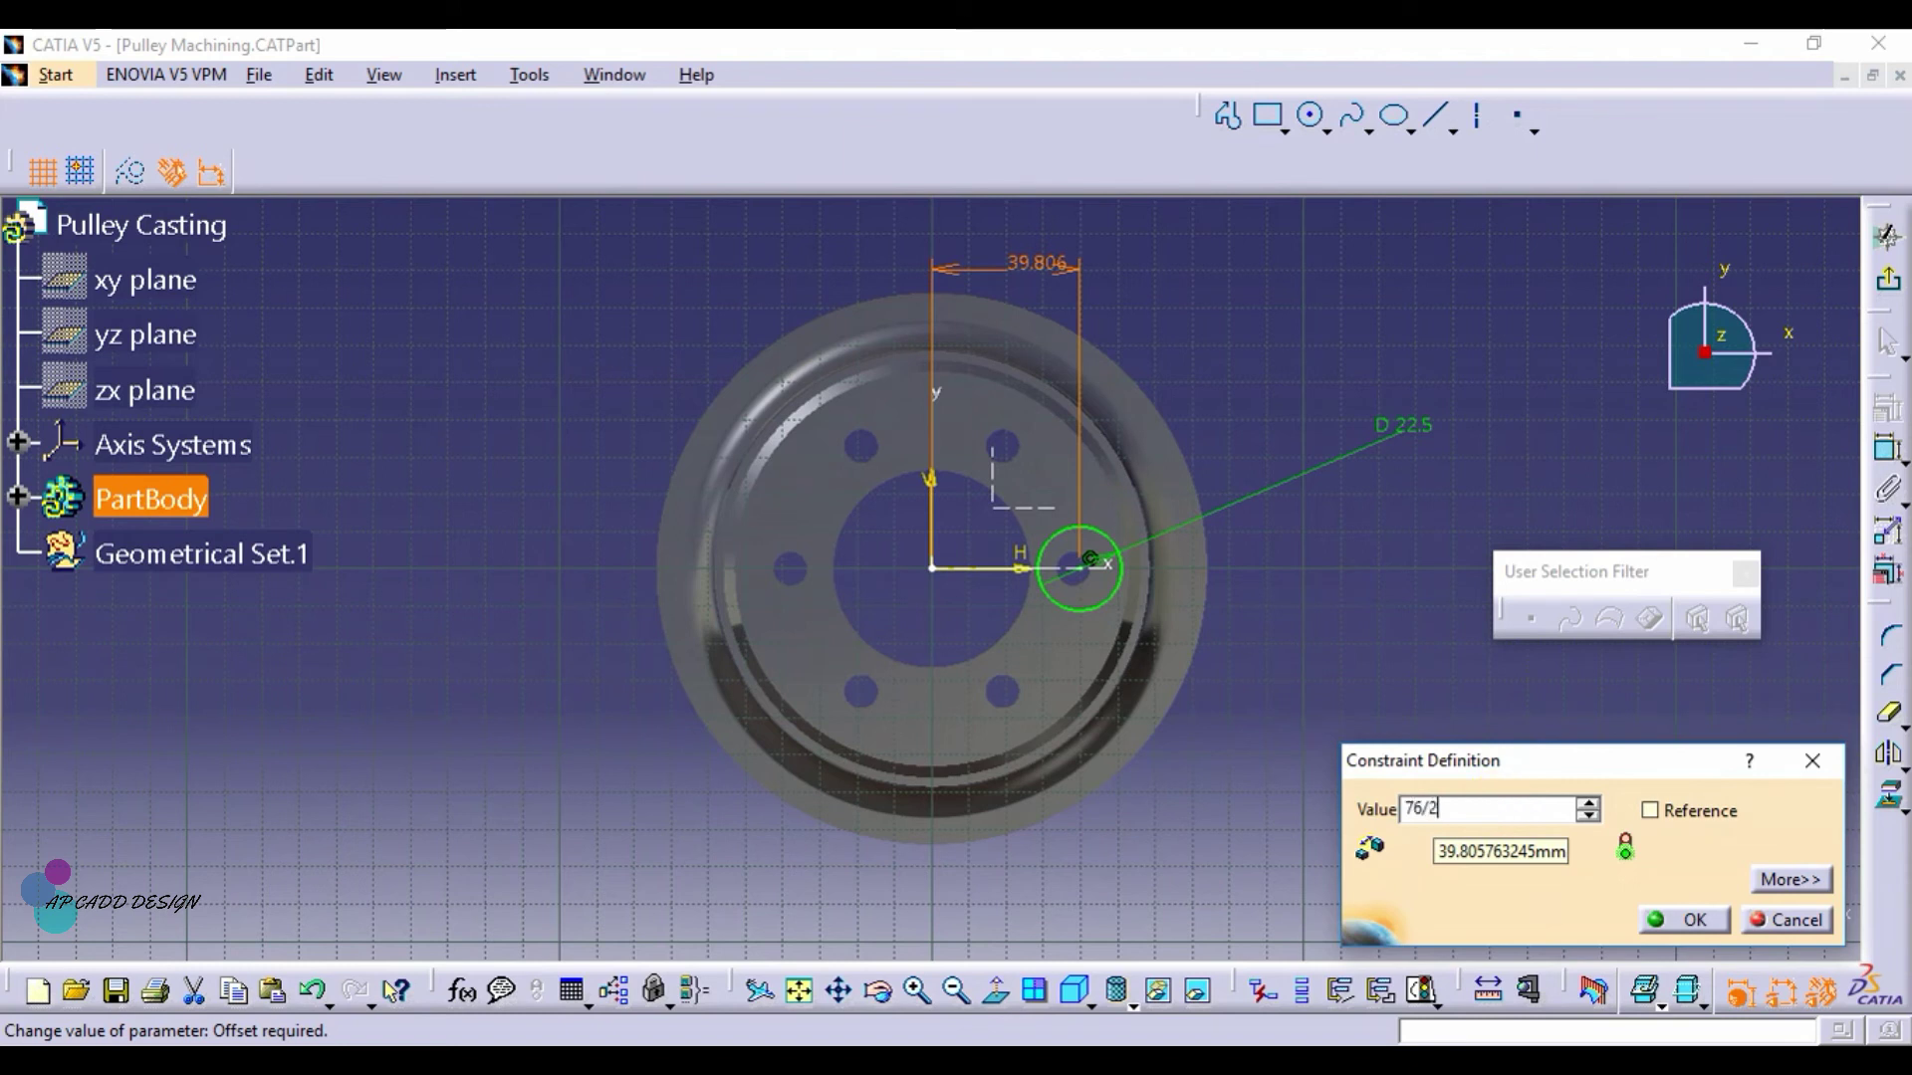
pyautogui.press('Return')
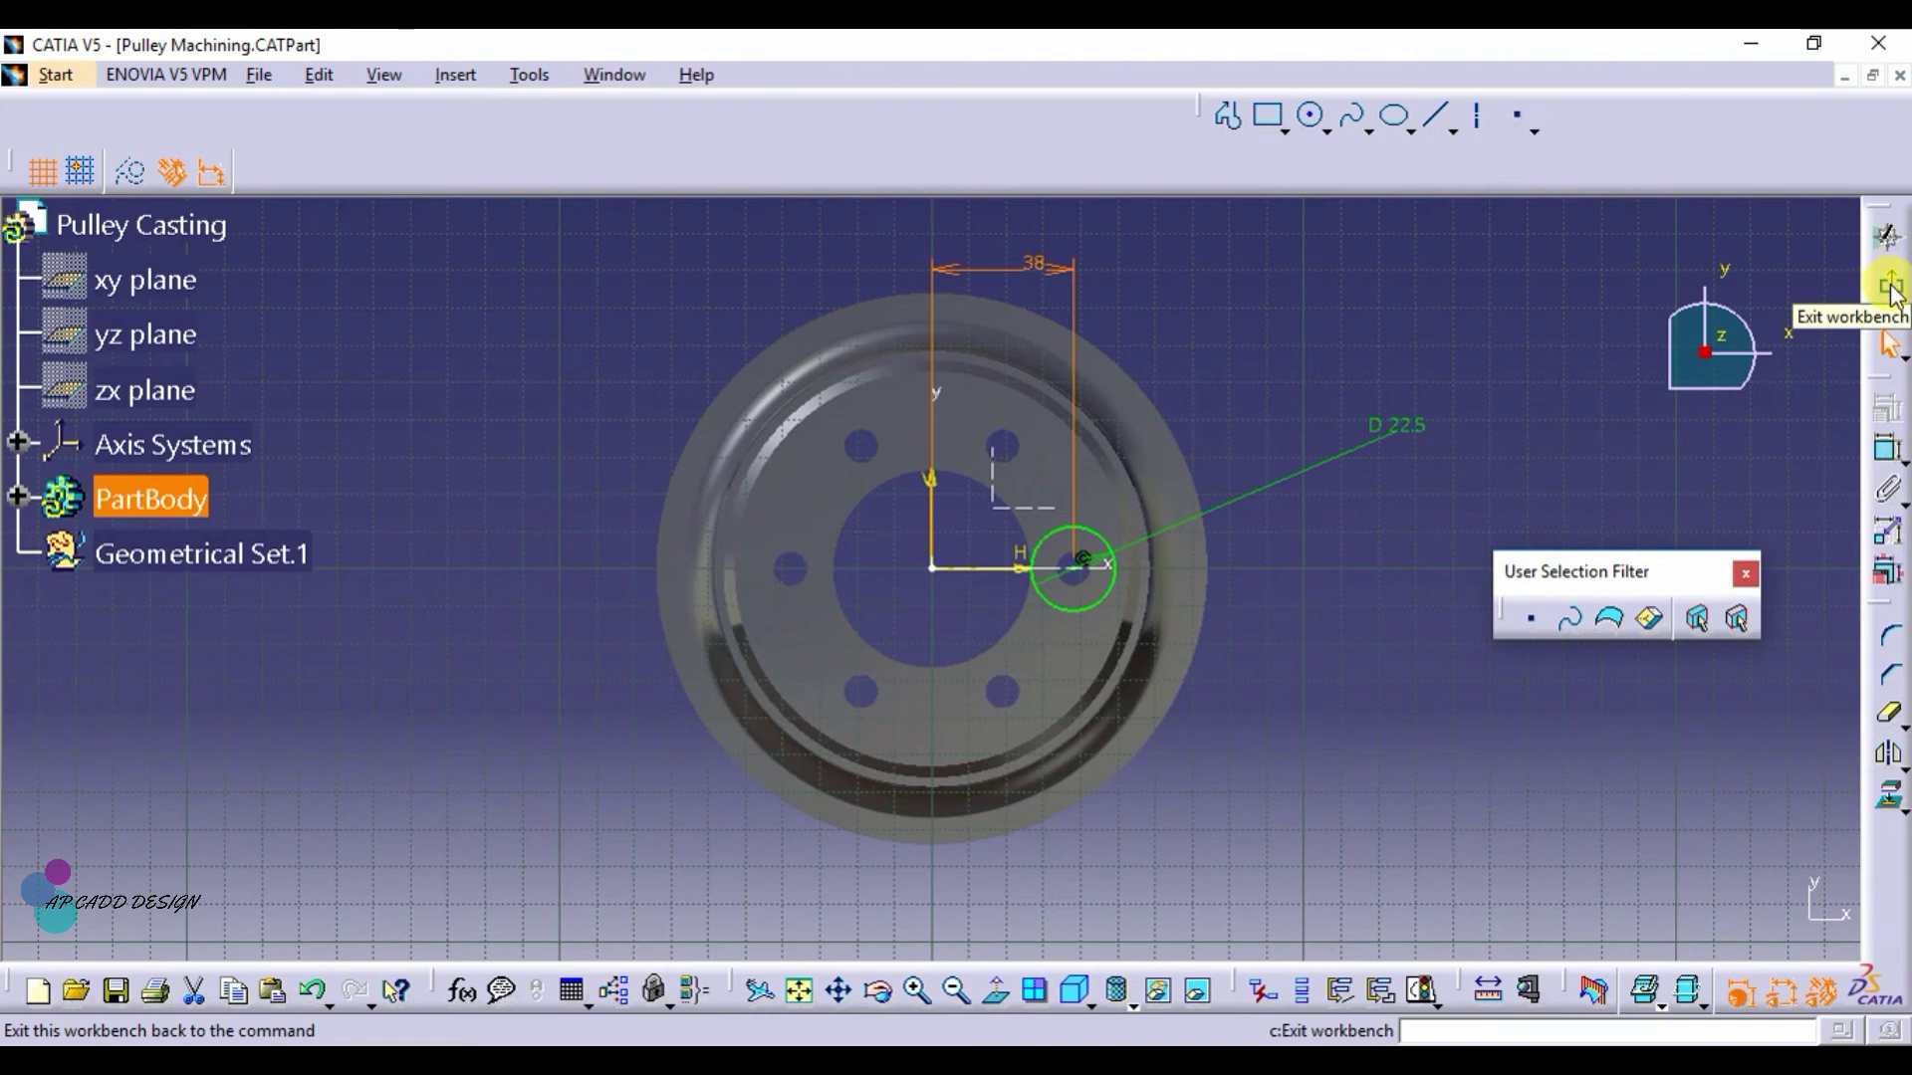
# Exit the sketch and cut Sketch.12's circle as a 100 mm deep pocket, Pocket.5
pyautogui.click(1891, 289)
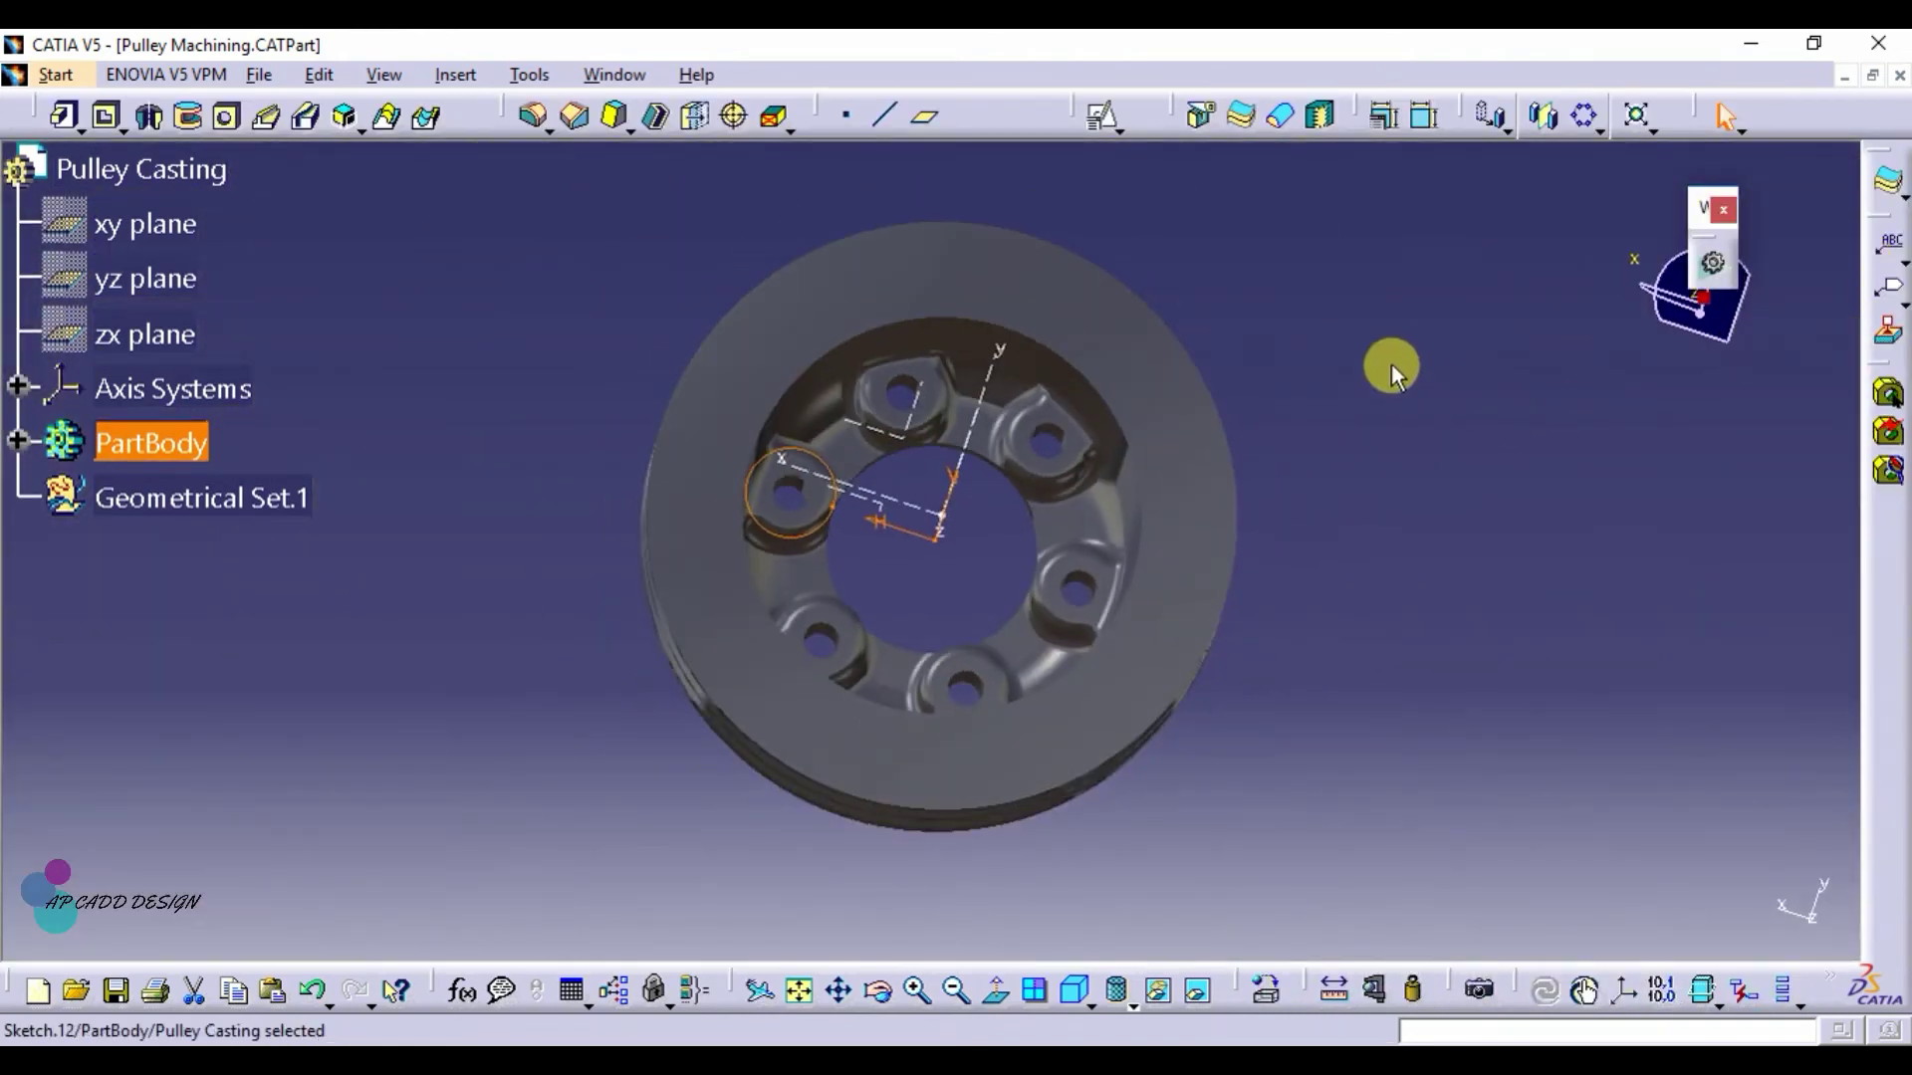
pyautogui.click(104, 119)
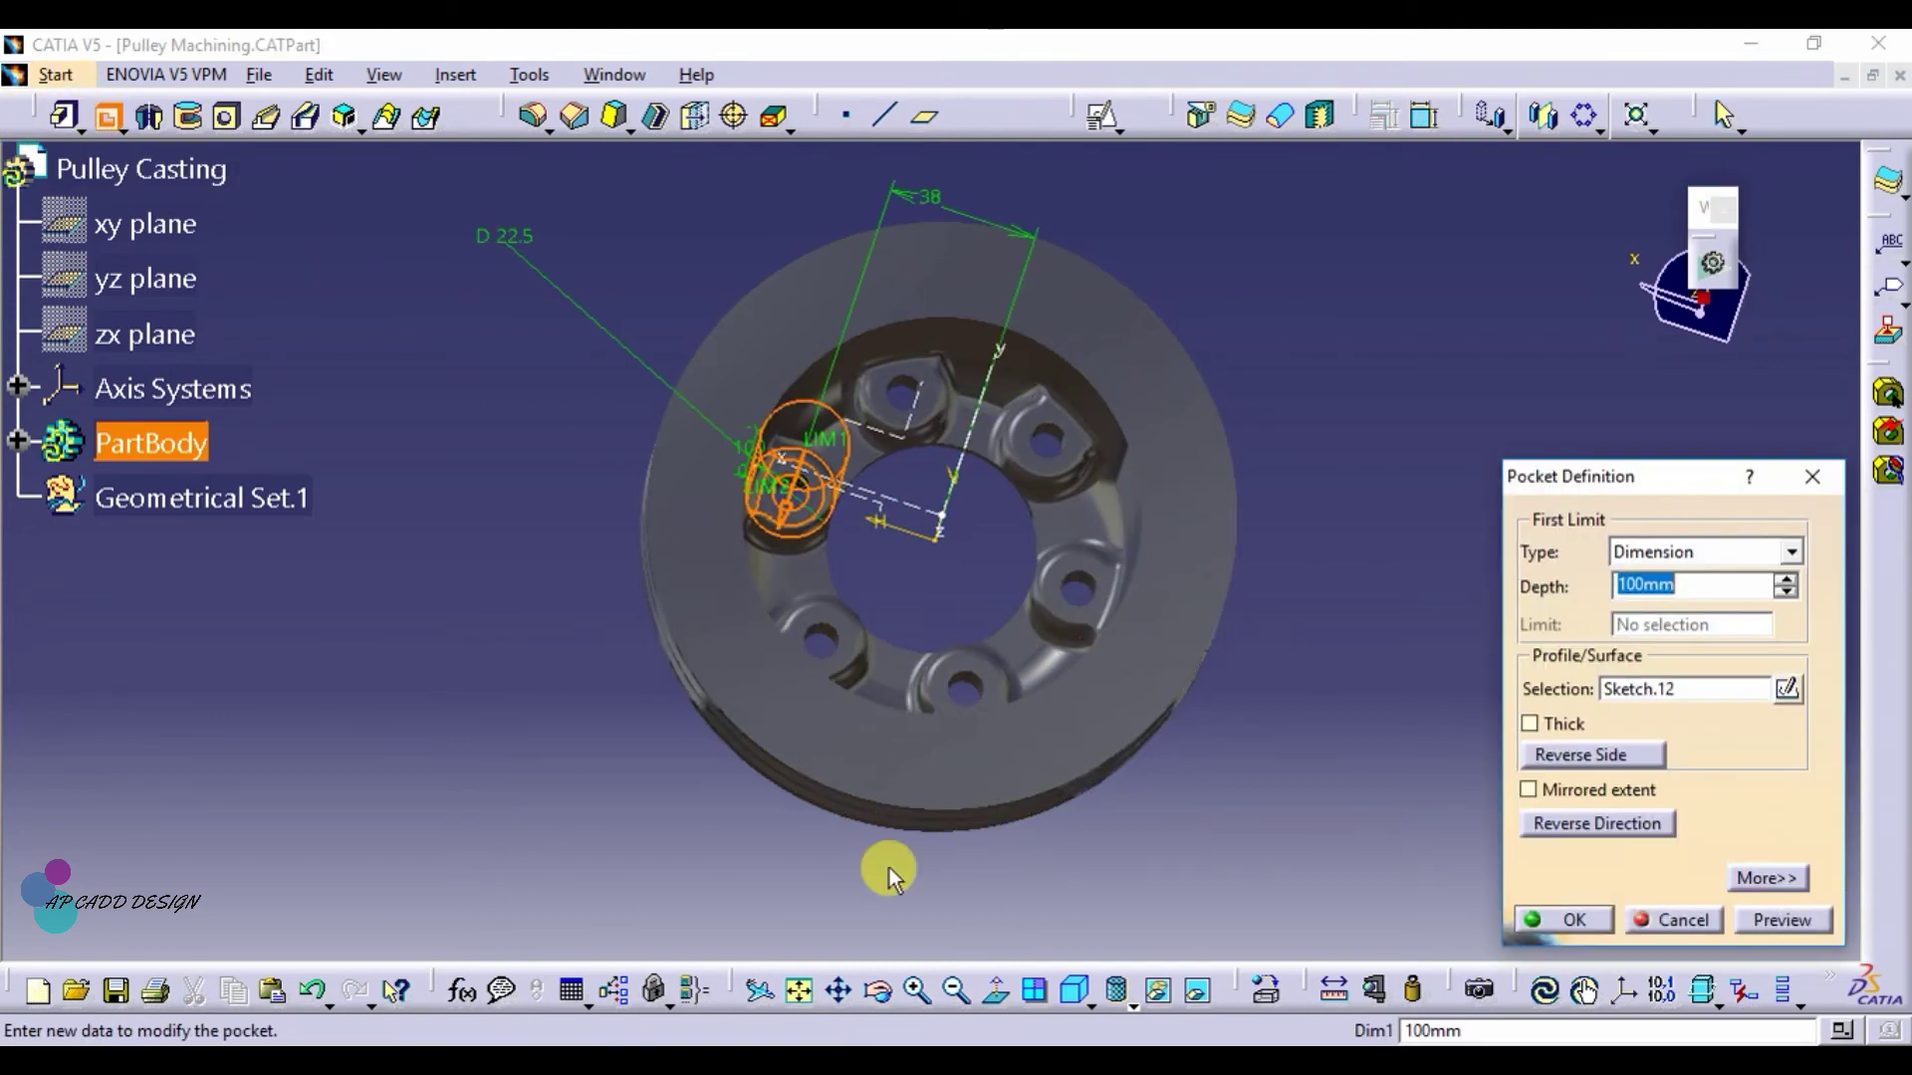
pyautogui.click(879, 991)
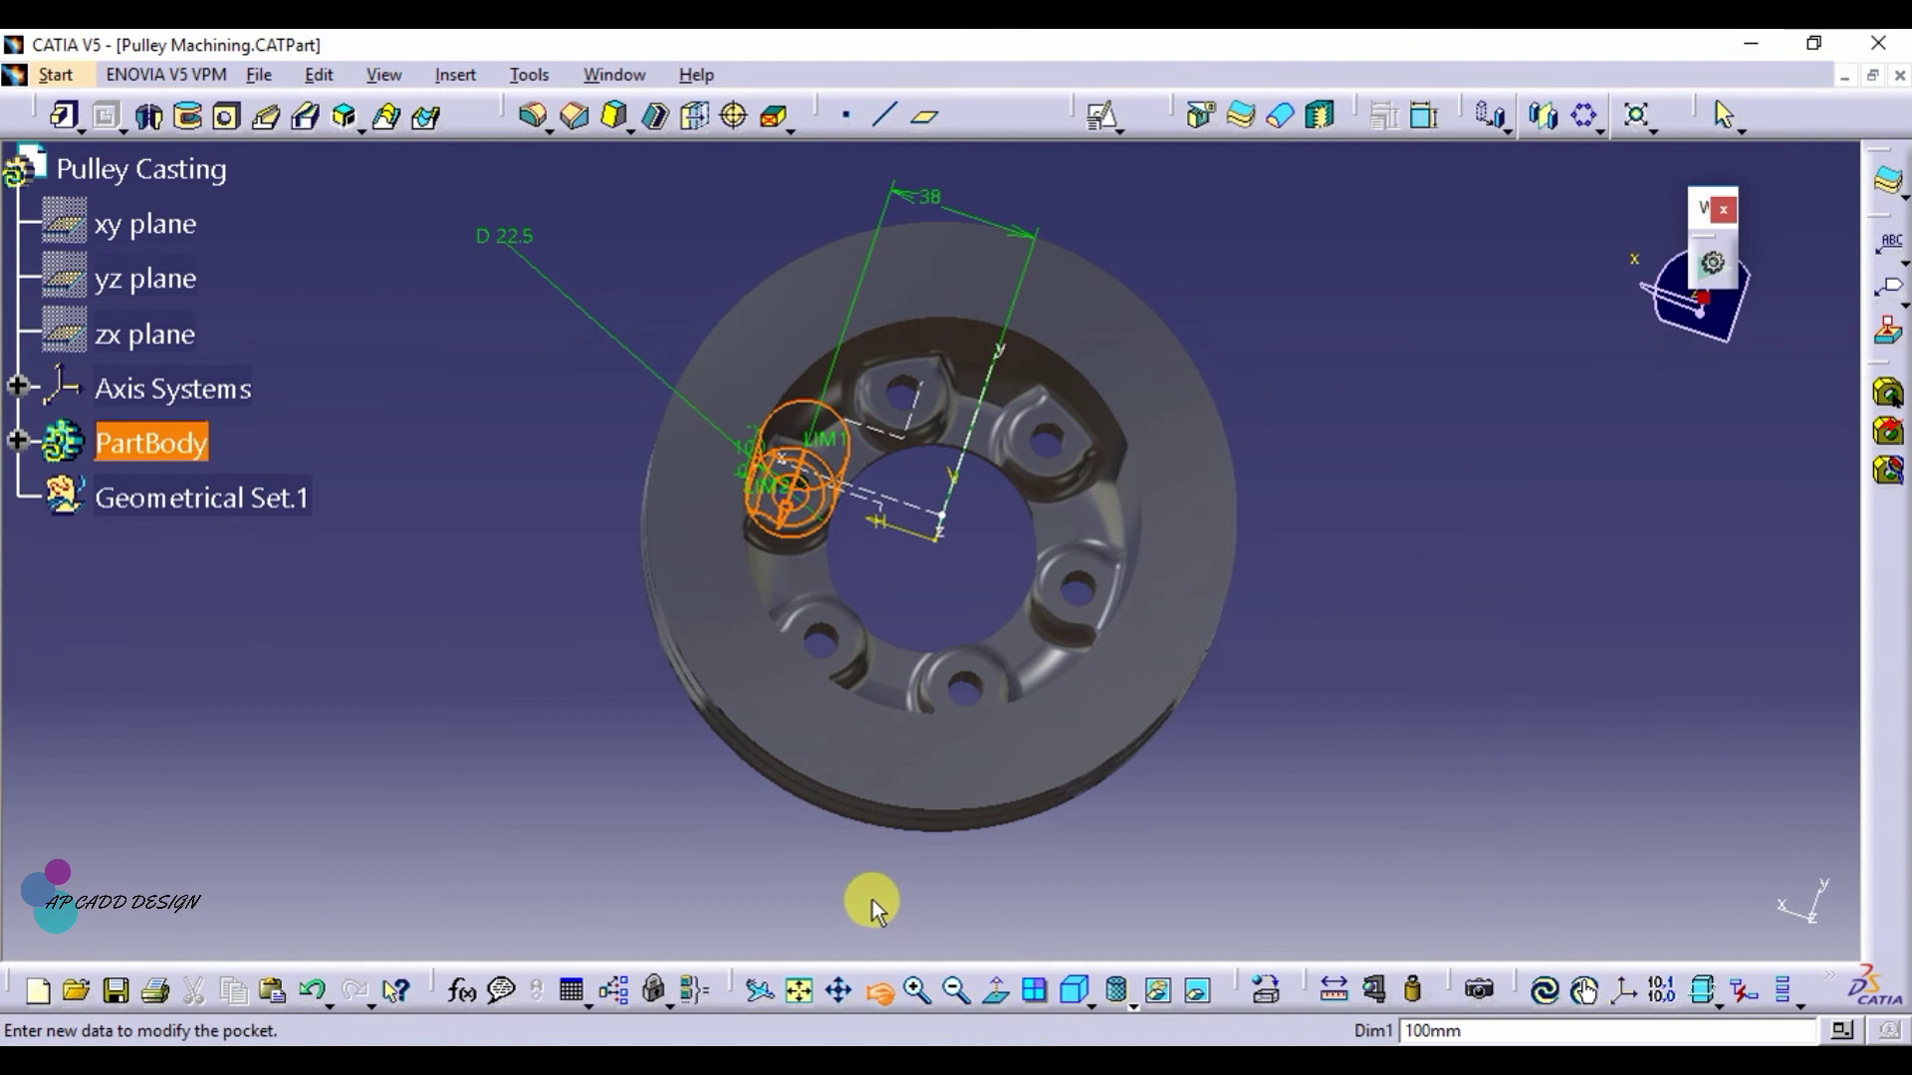
pyautogui.moveTo(872, 906)
pyautogui.mouseDown()
pyautogui.moveTo(853, 547)
pyautogui.moveTo(732, 754)
pyautogui.mouseUp()
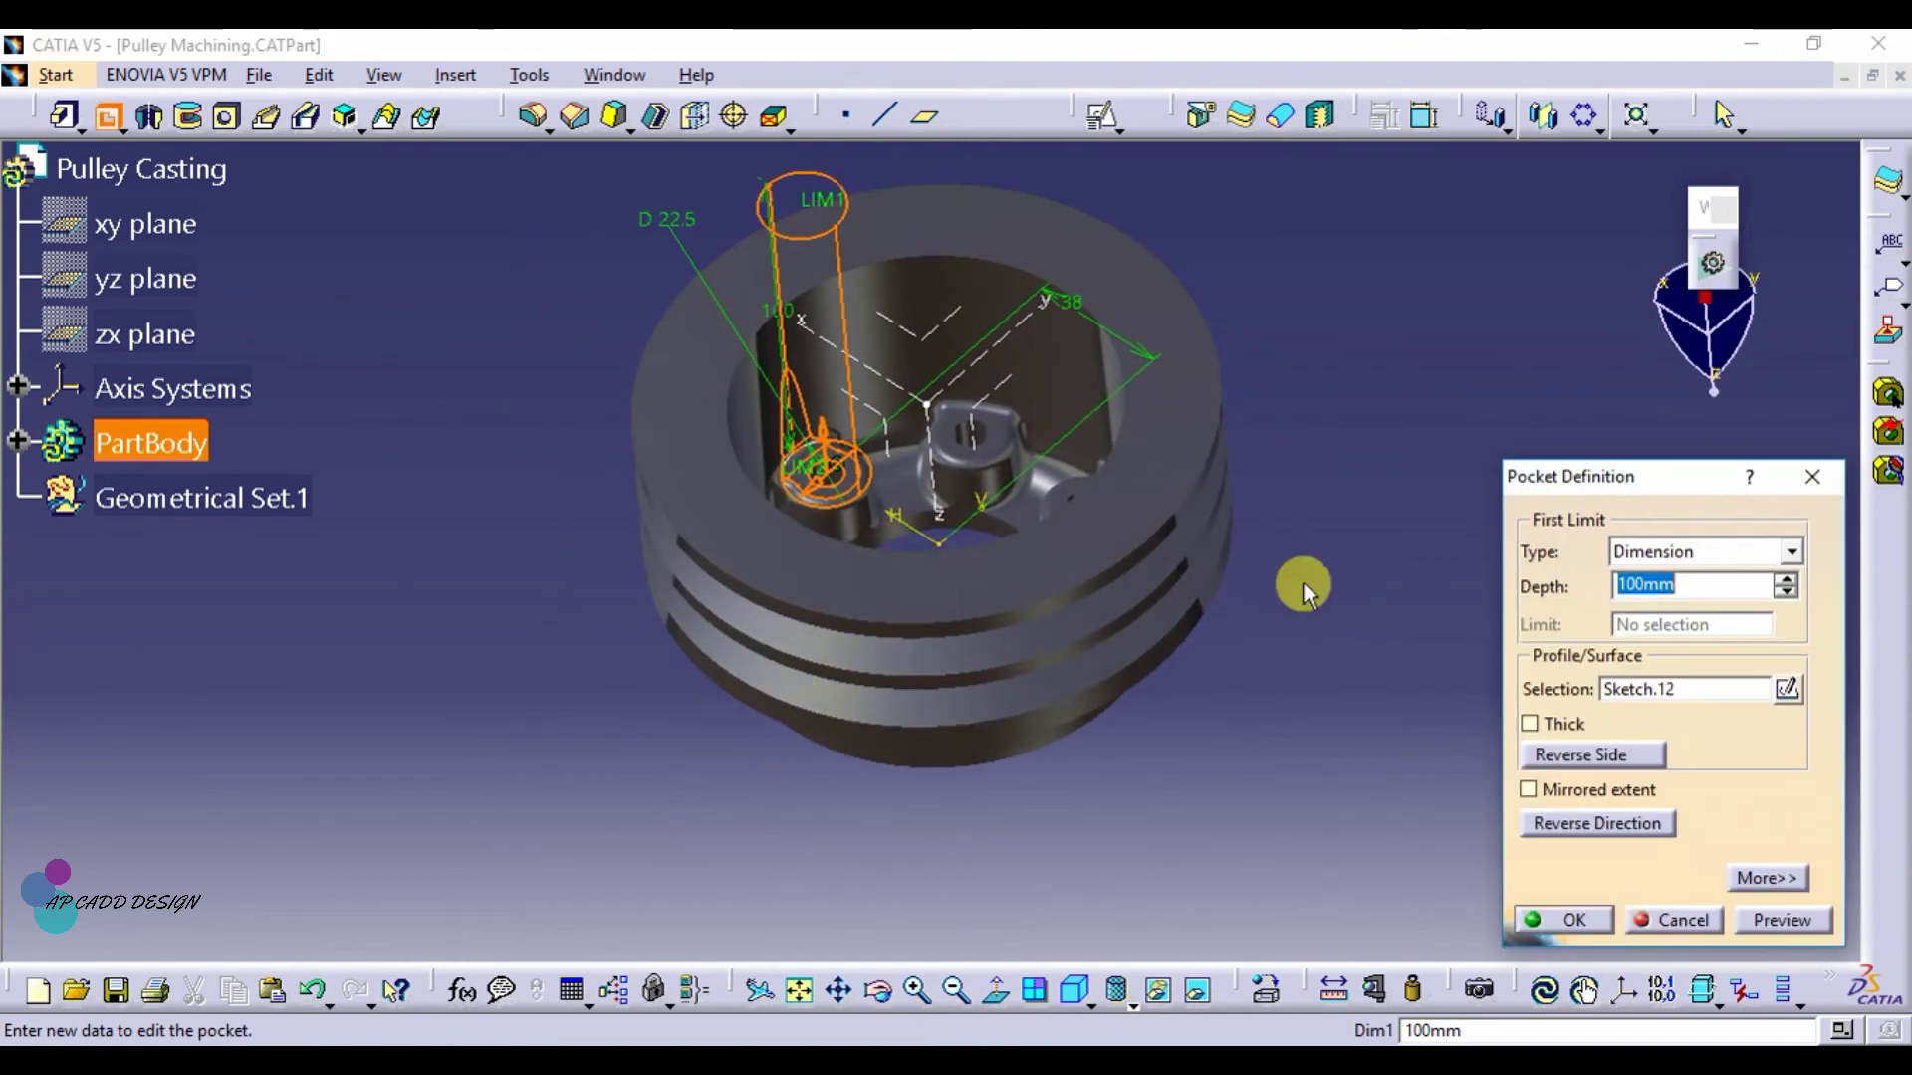
pyautogui.click(1790, 914)
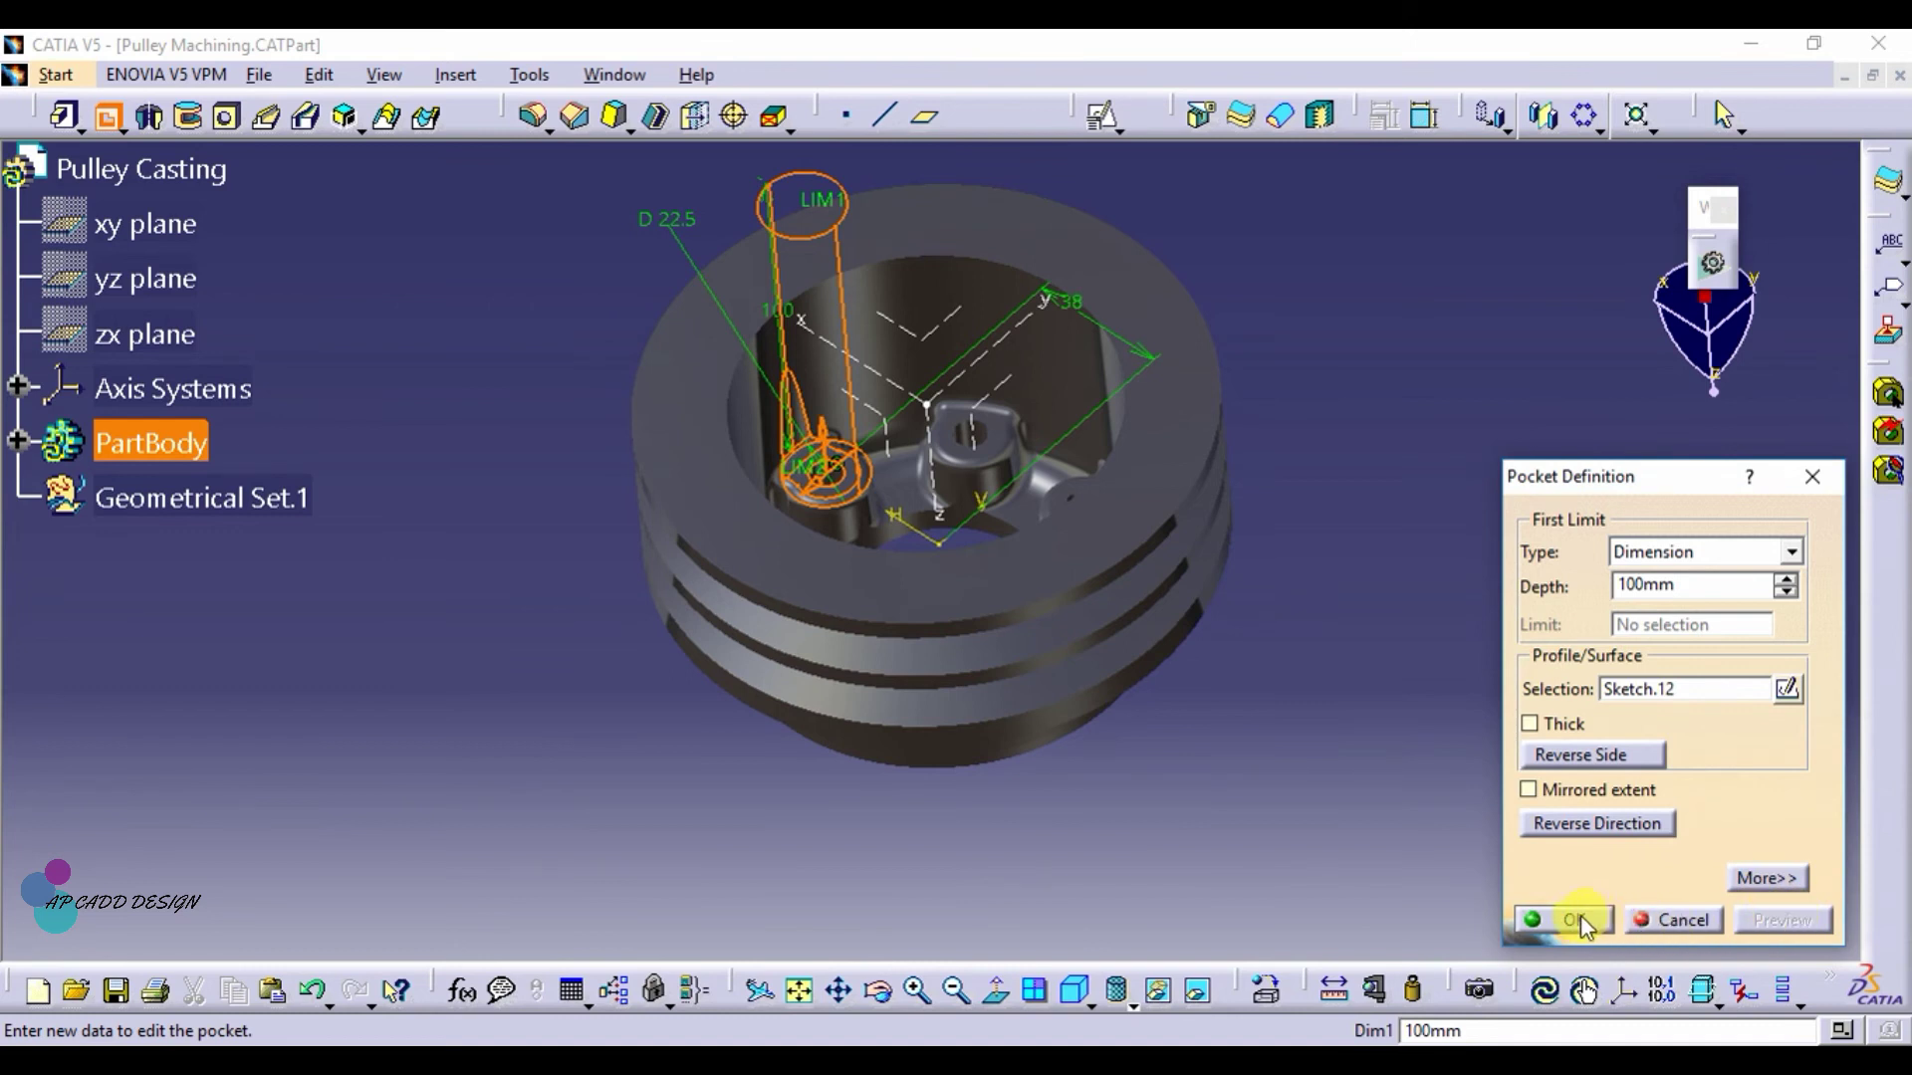
pyautogui.click(1578, 920)
pyautogui.click(1519, 519)
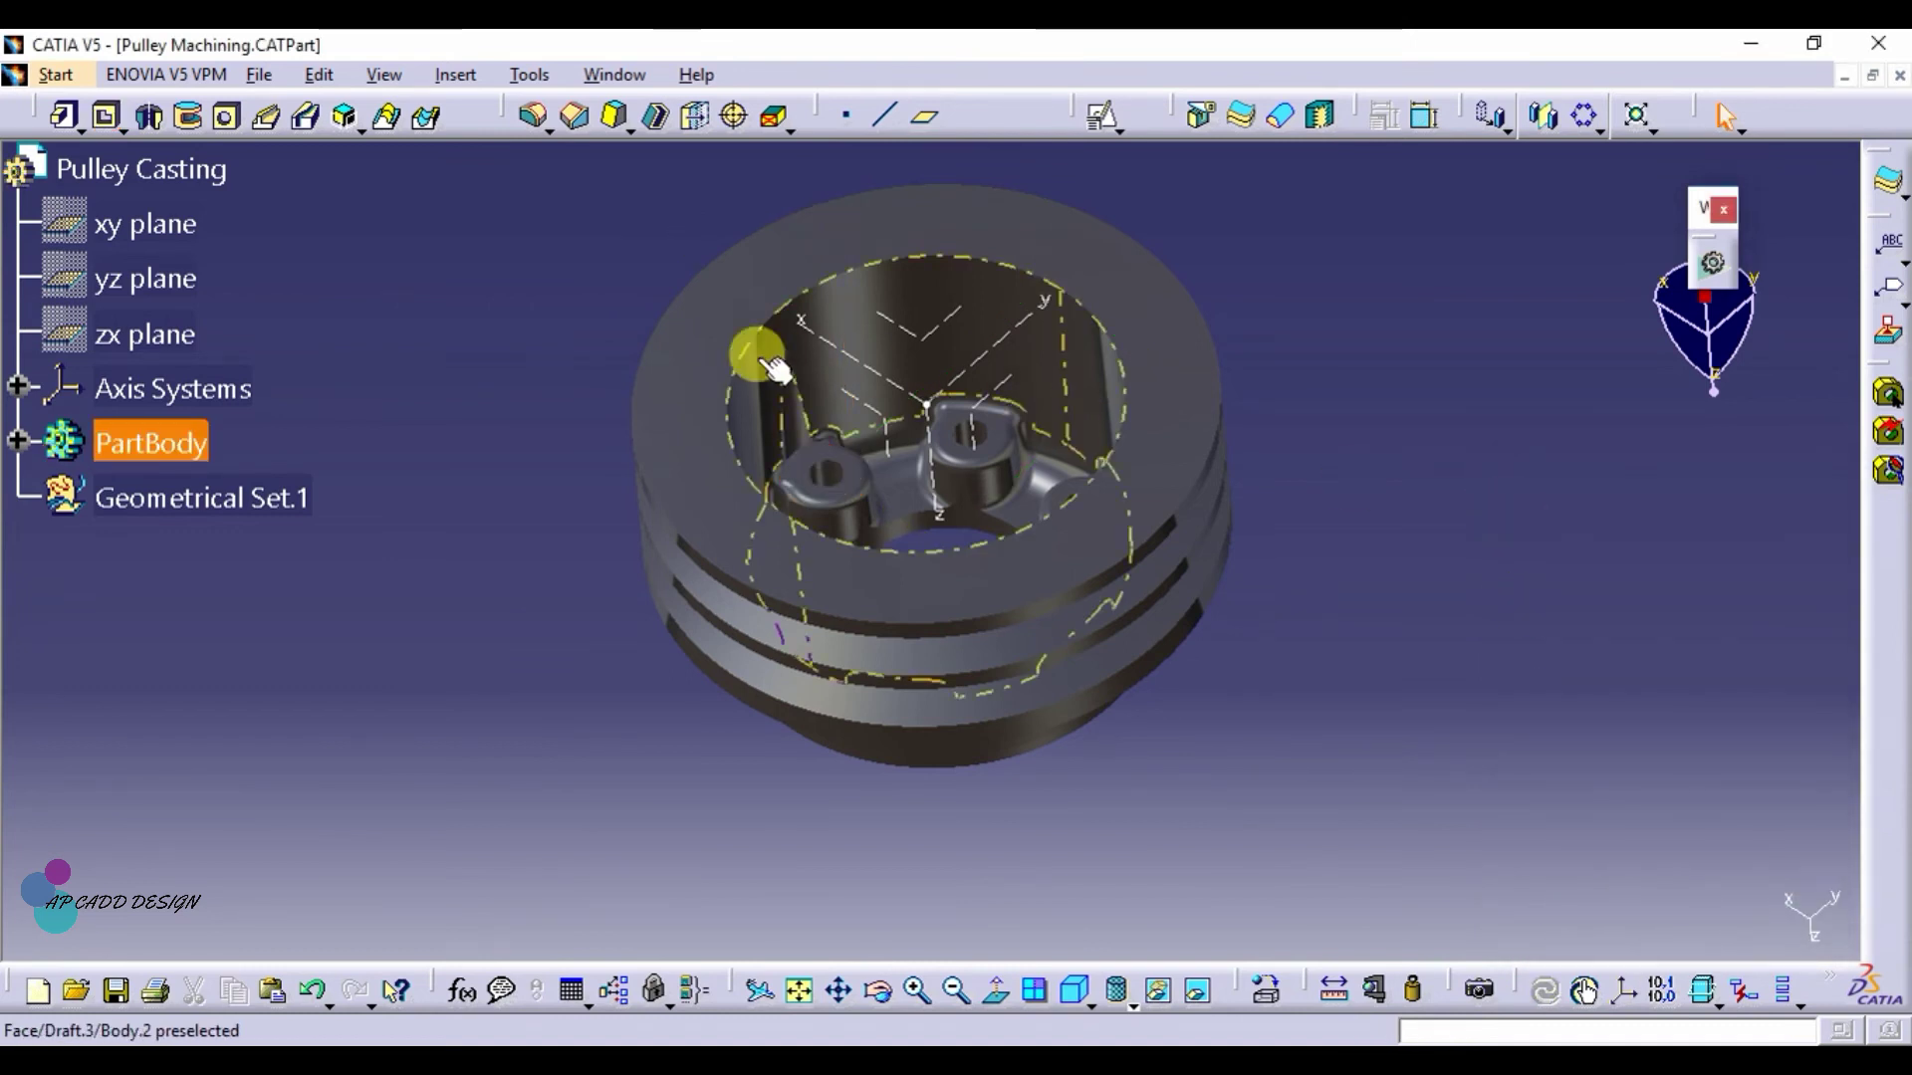
pyautogui.click(803, 416)
# Circular-pattern Pocket.5 as a complete crown of 6 instances about the Z axis
pyautogui.click(1579, 129)
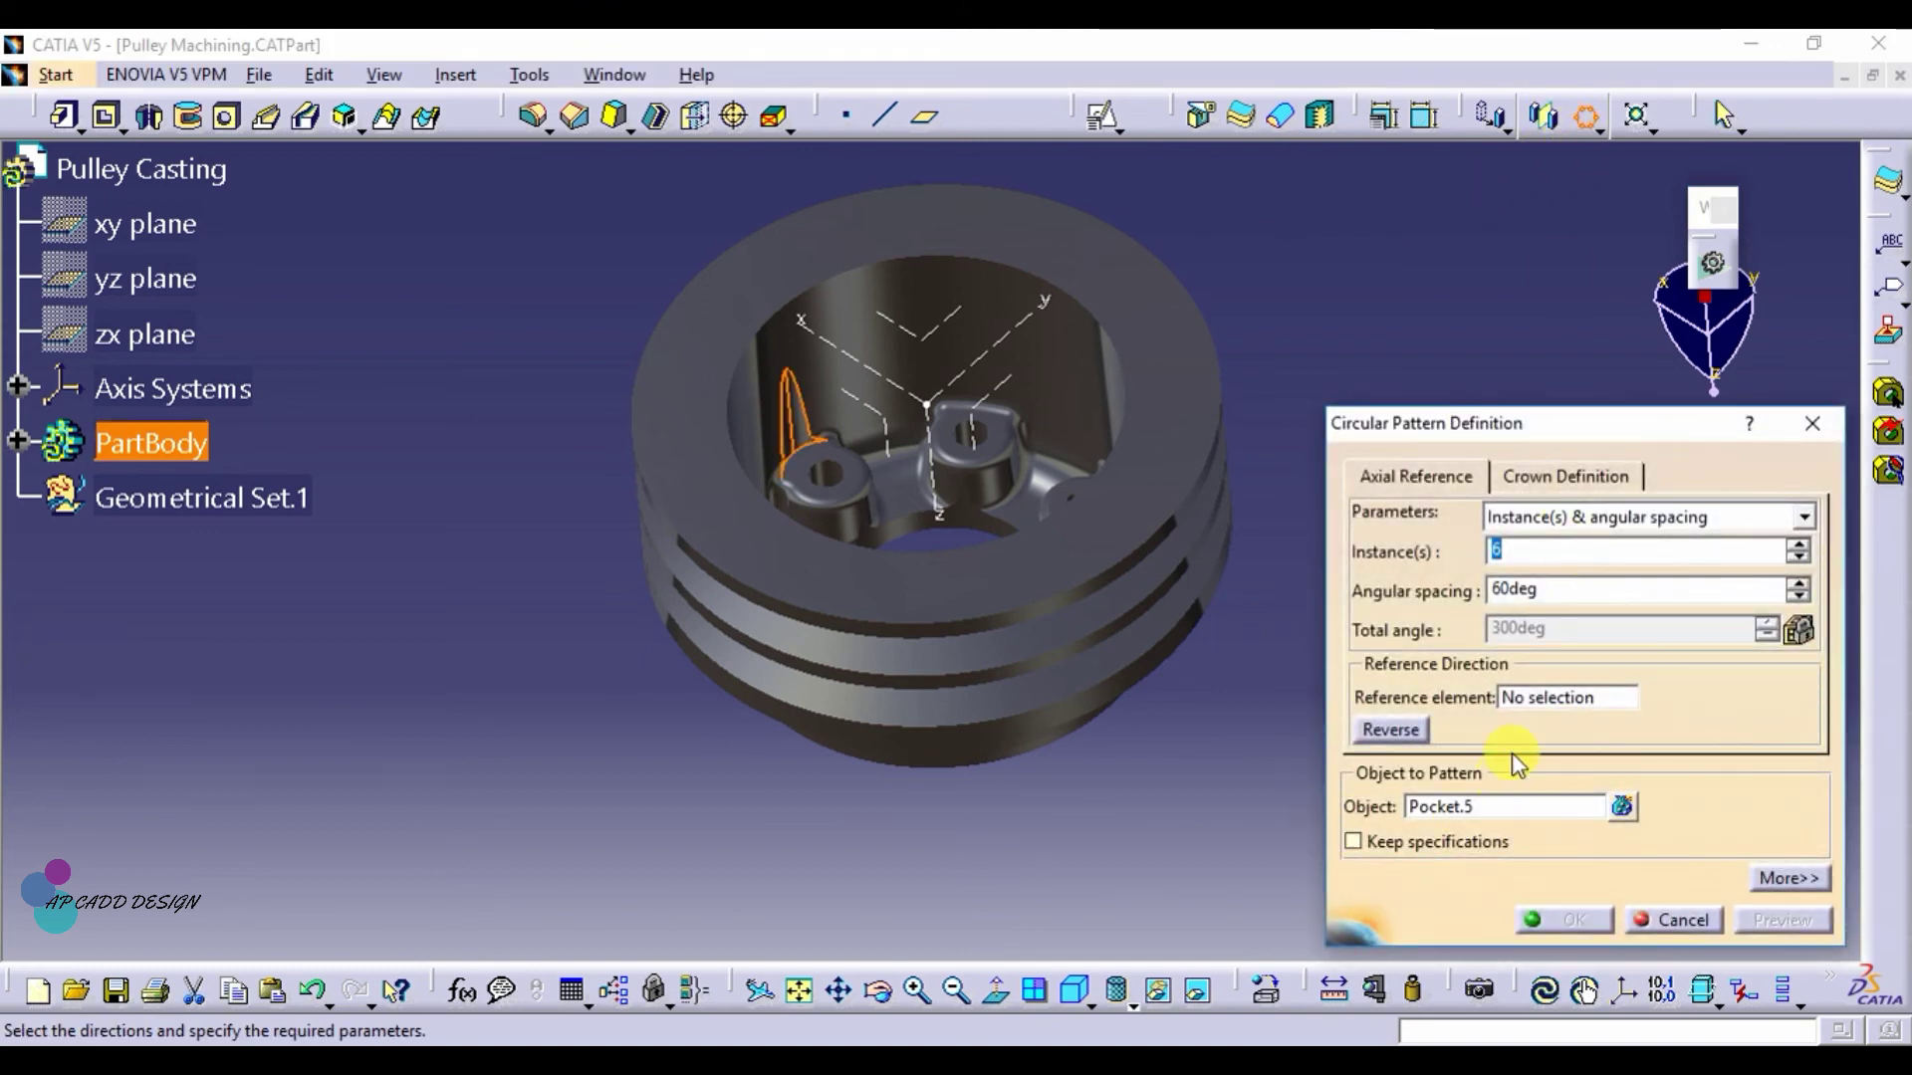
pyautogui.click(1610, 528)
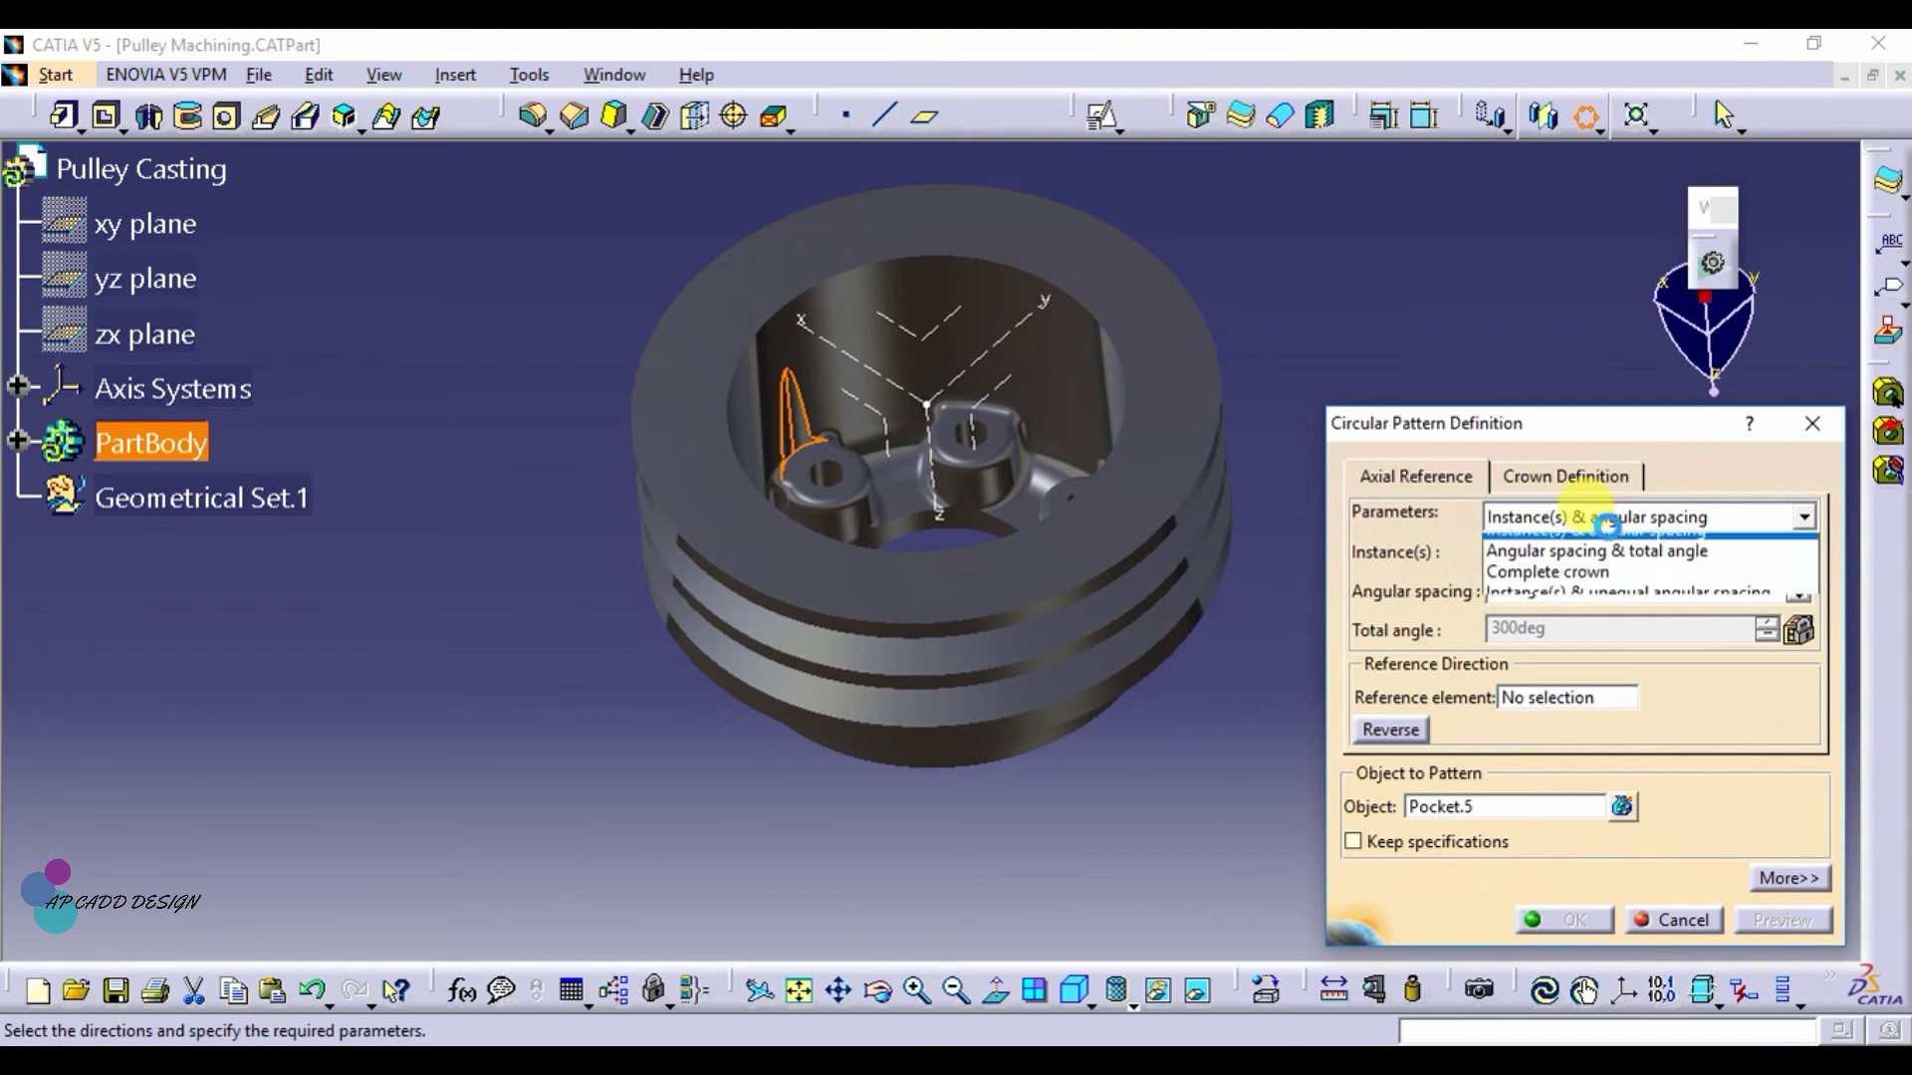
pyautogui.click(1610, 528)
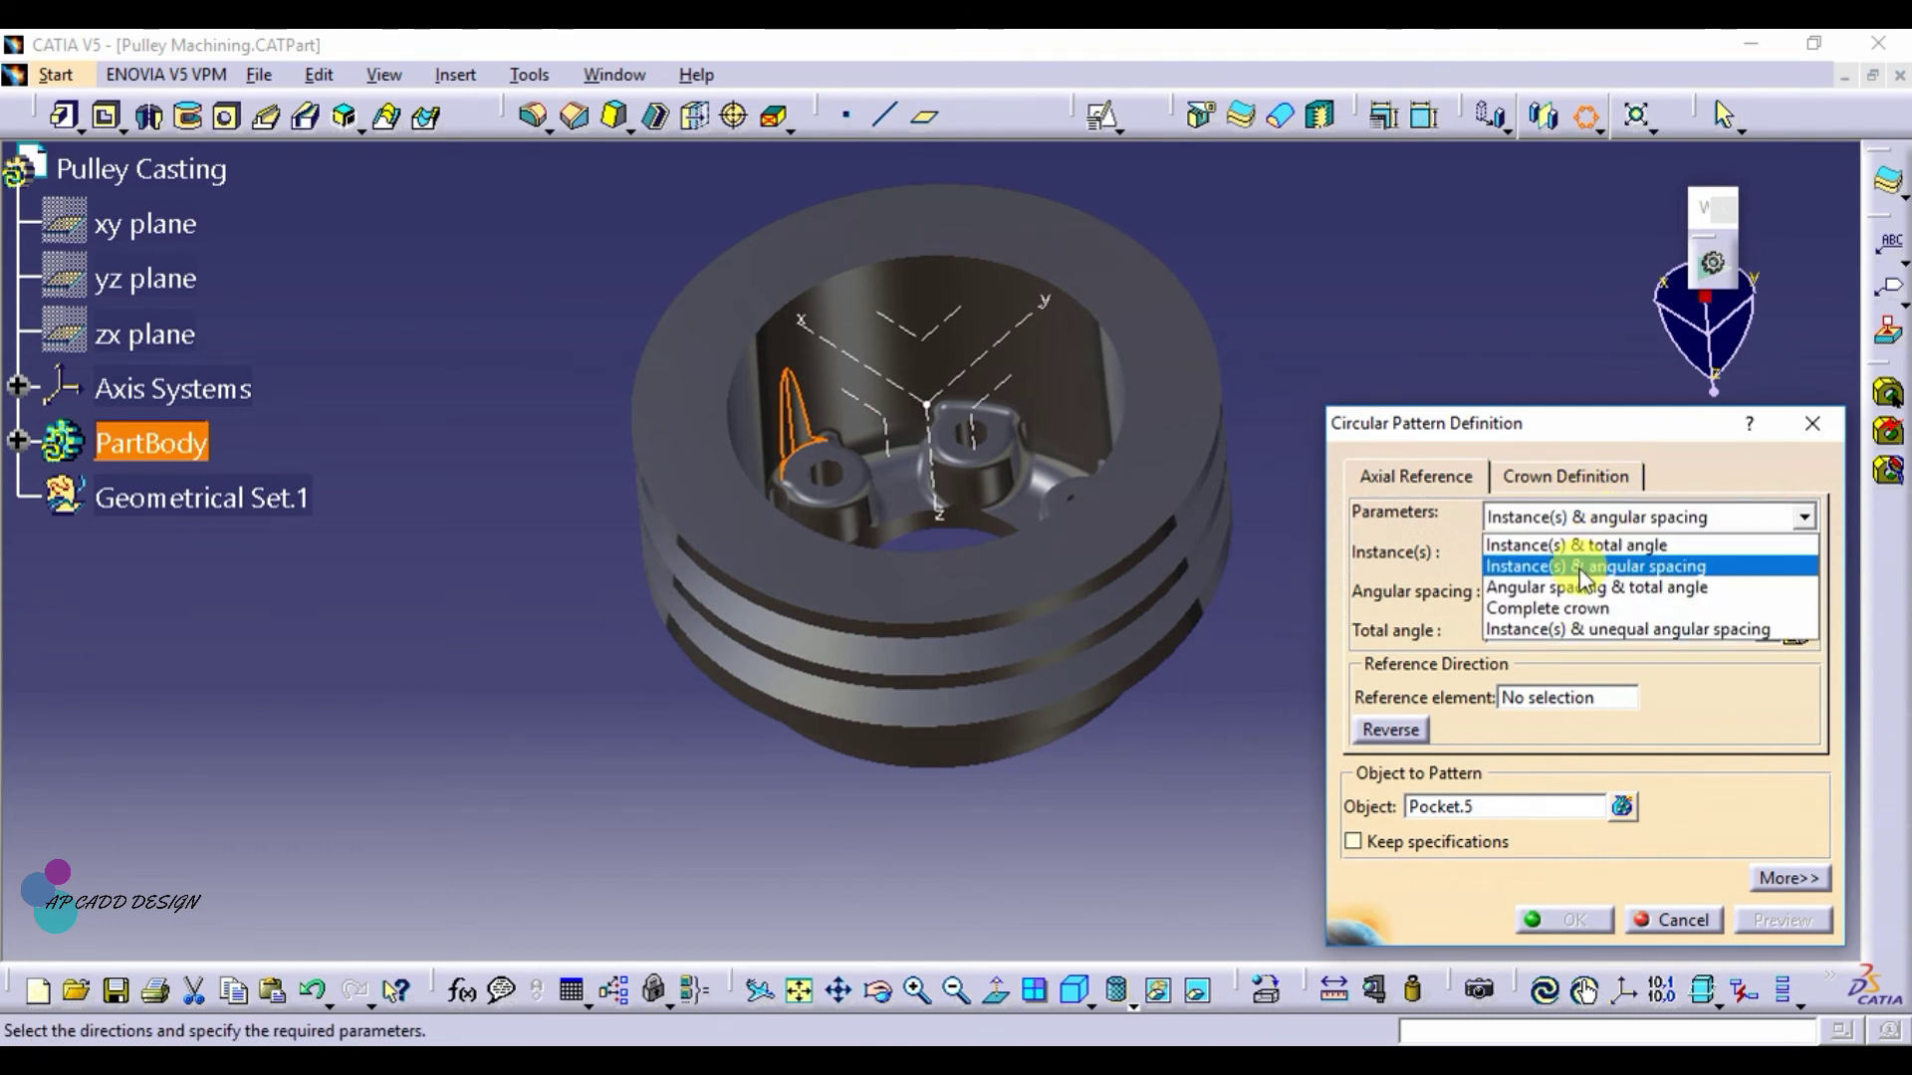
pyautogui.click(1565, 608)
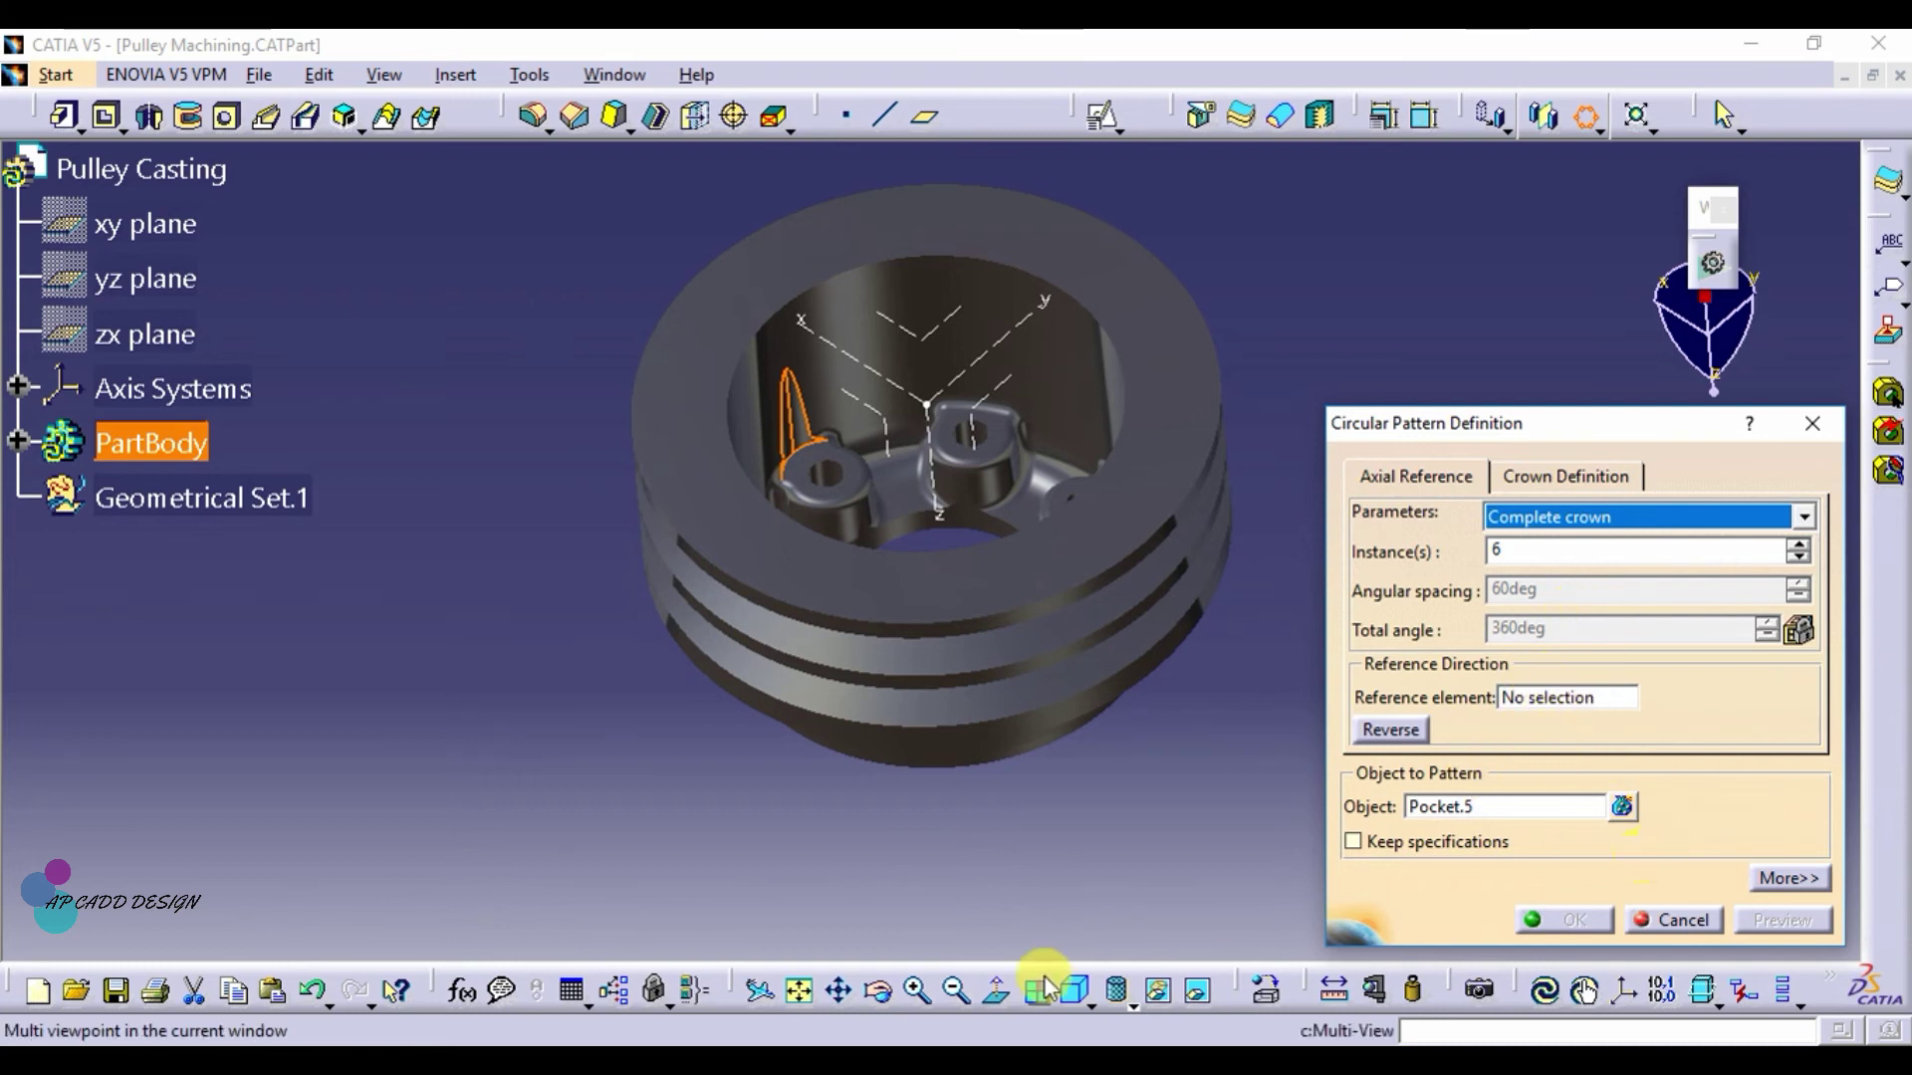
pyautogui.click(1075, 991)
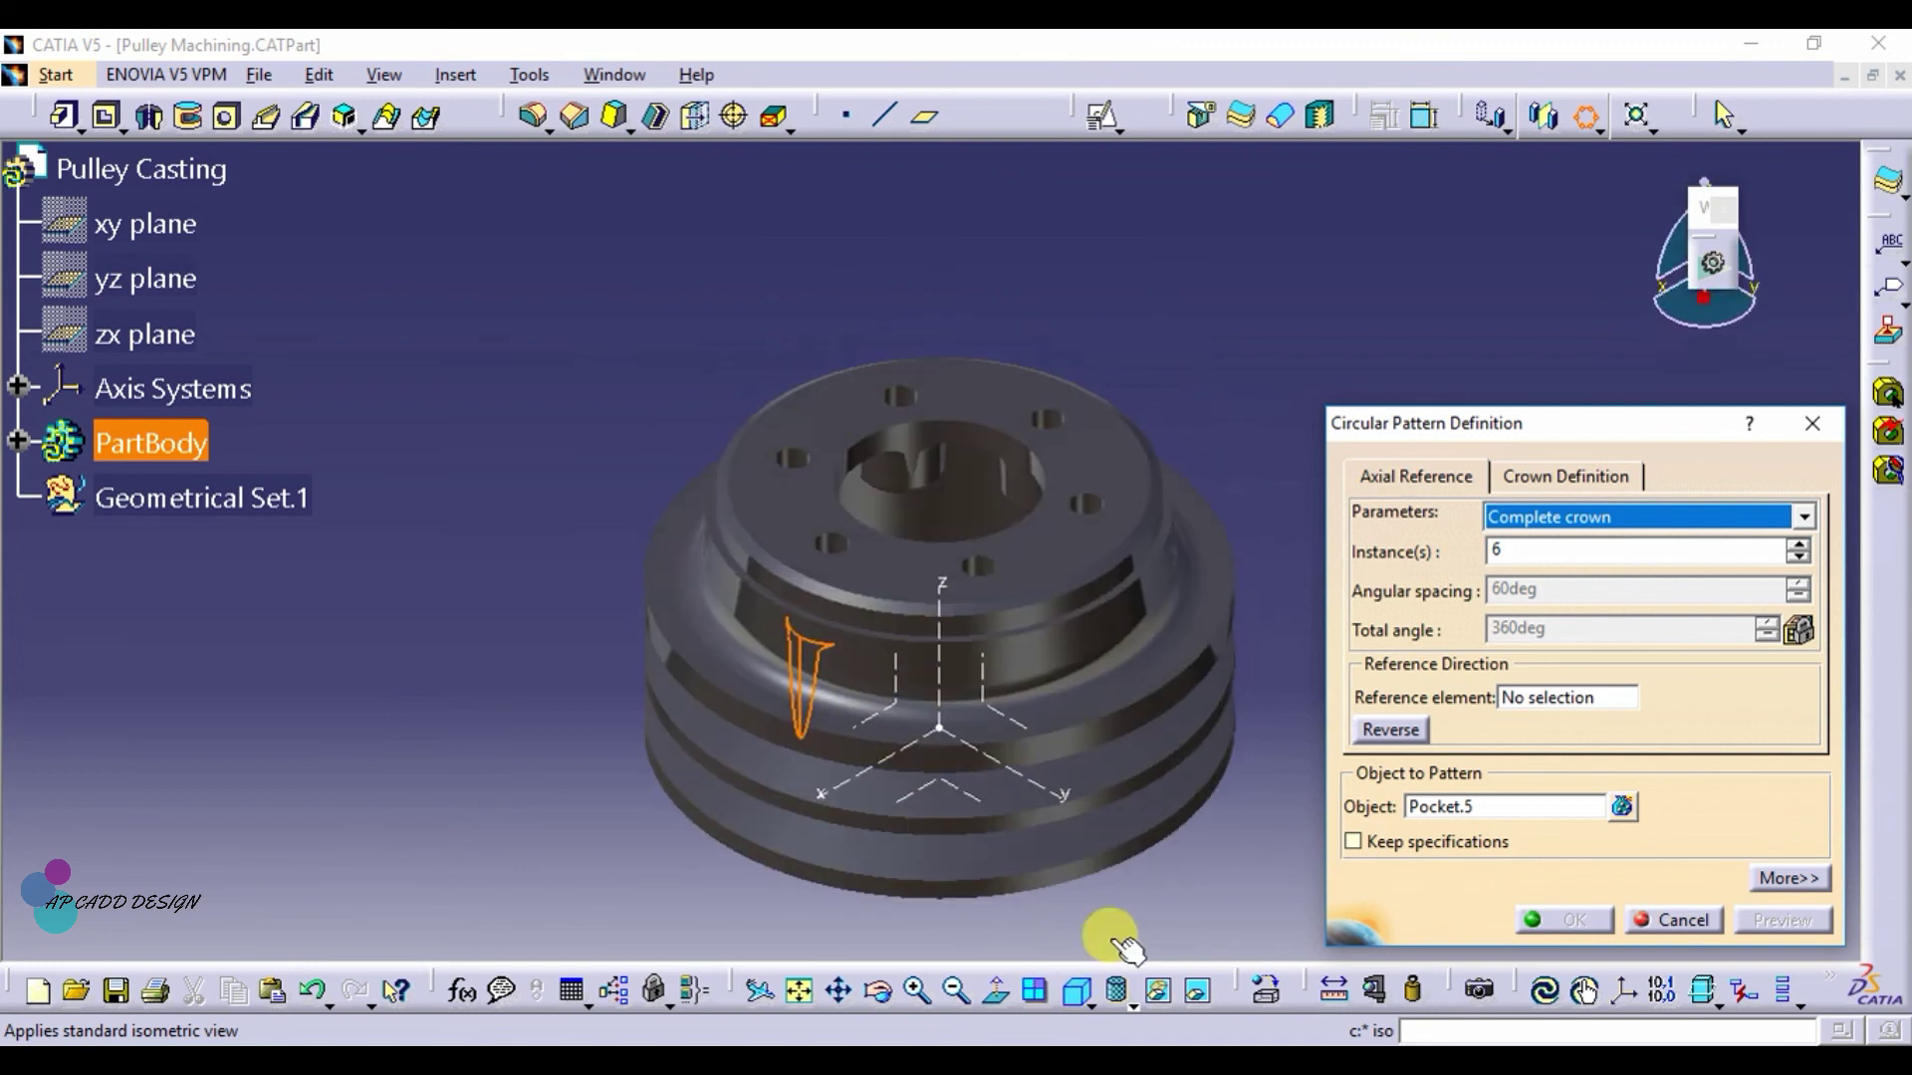
pyautogui.click(1544, 700)
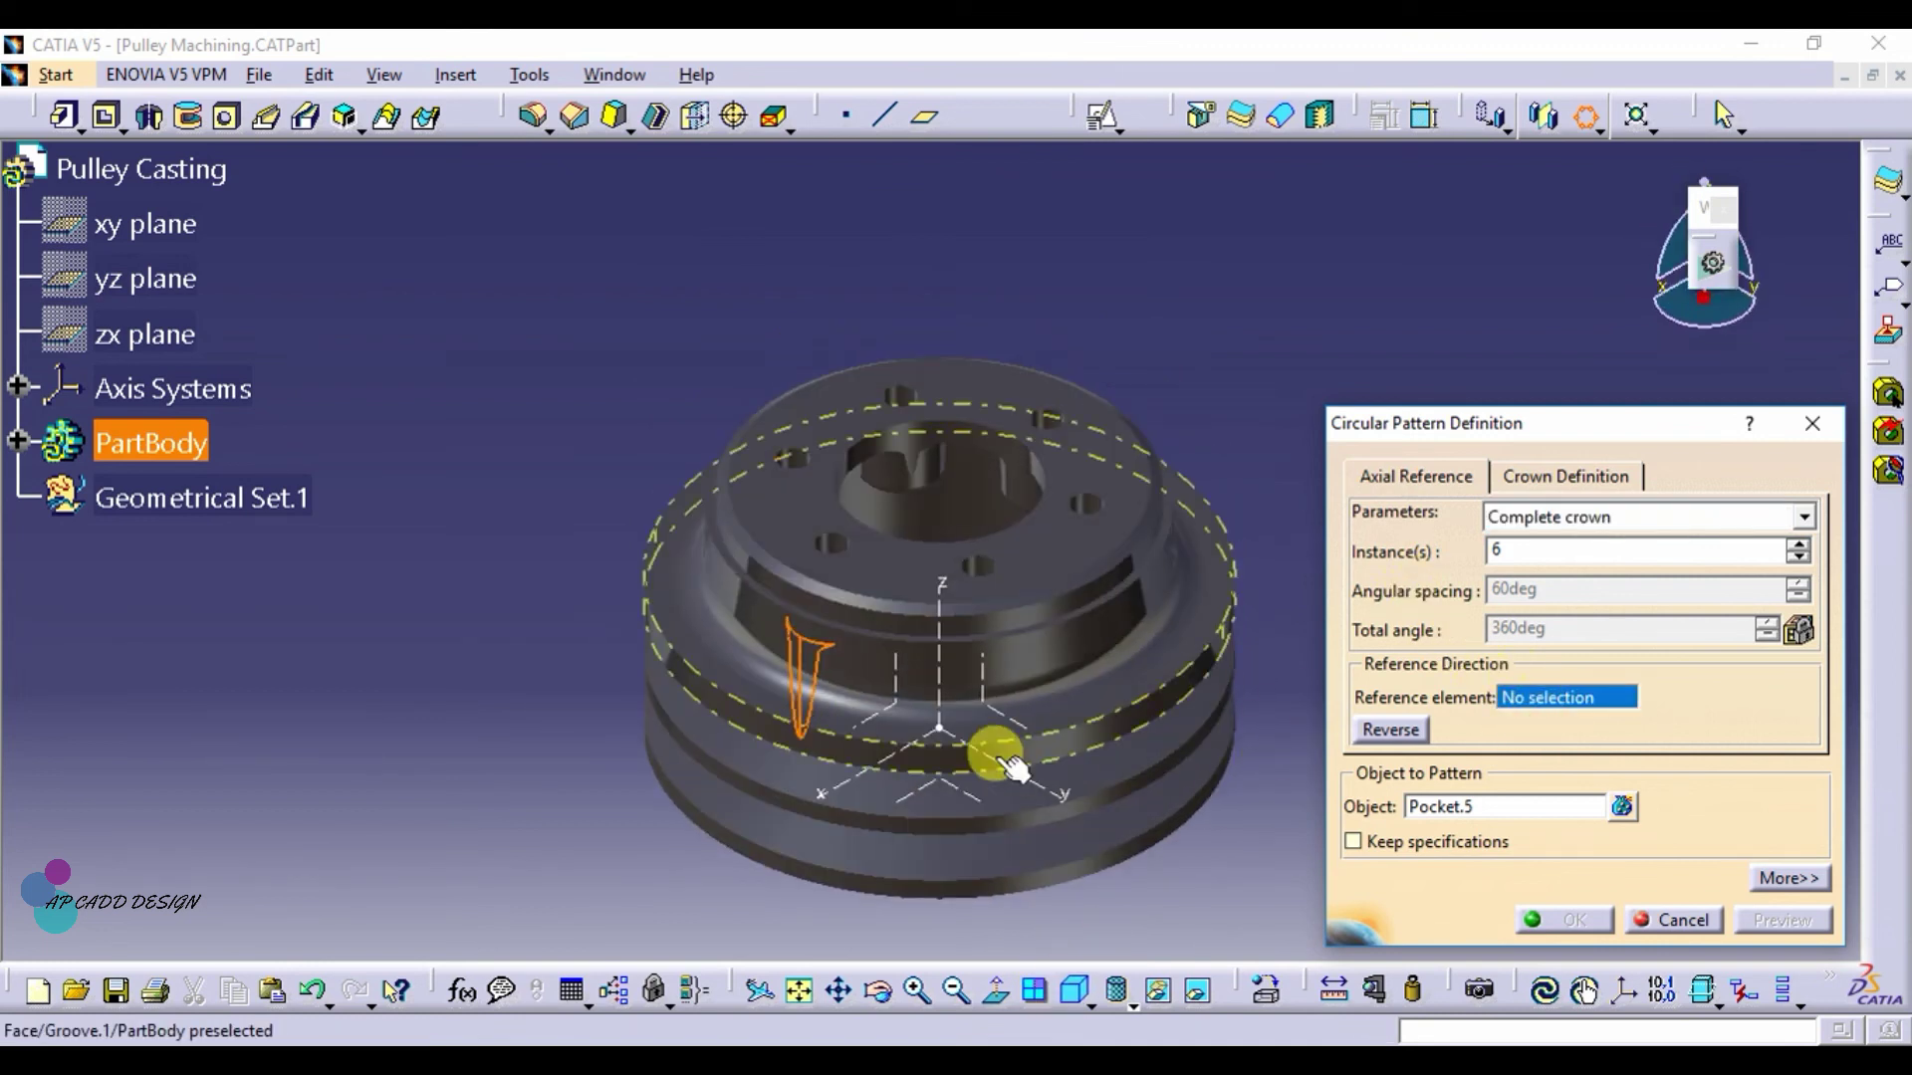
pyautogui.click(941, 707)
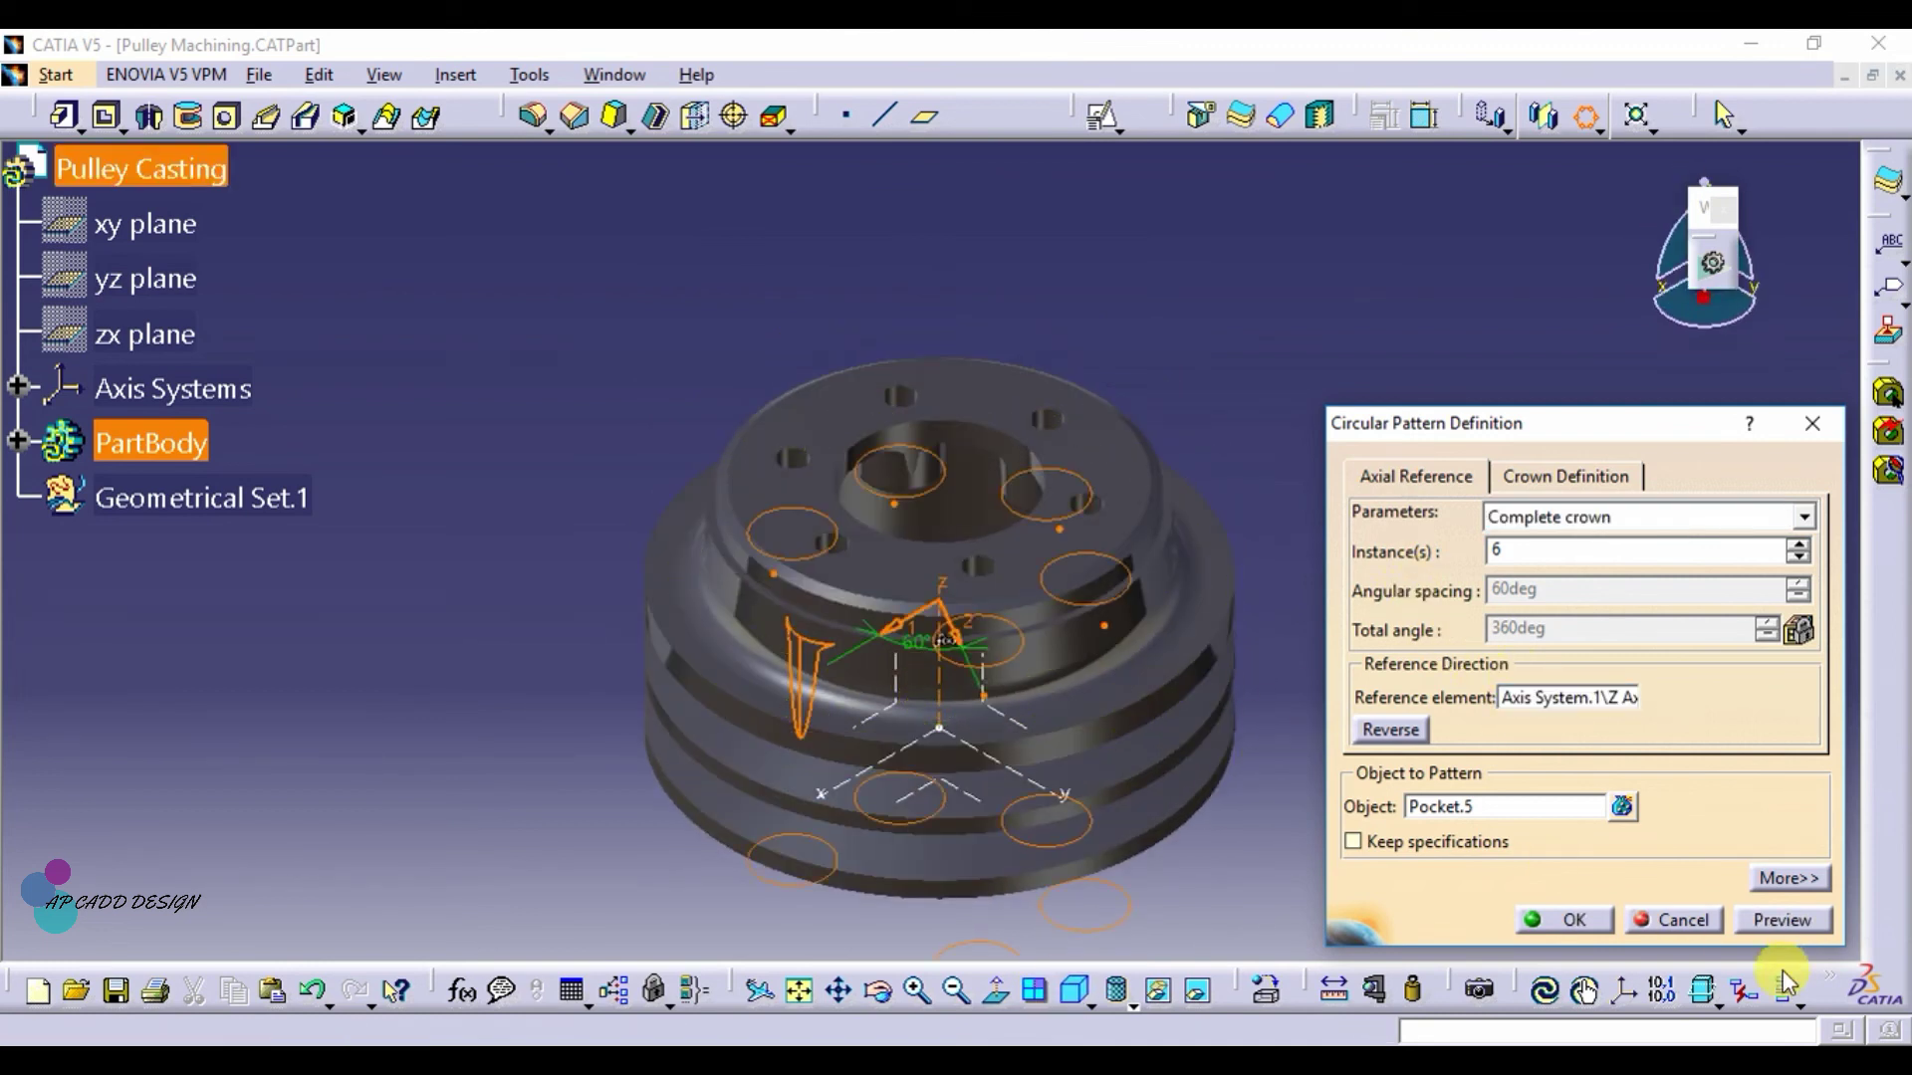
pyautogui.click(1781, 922)
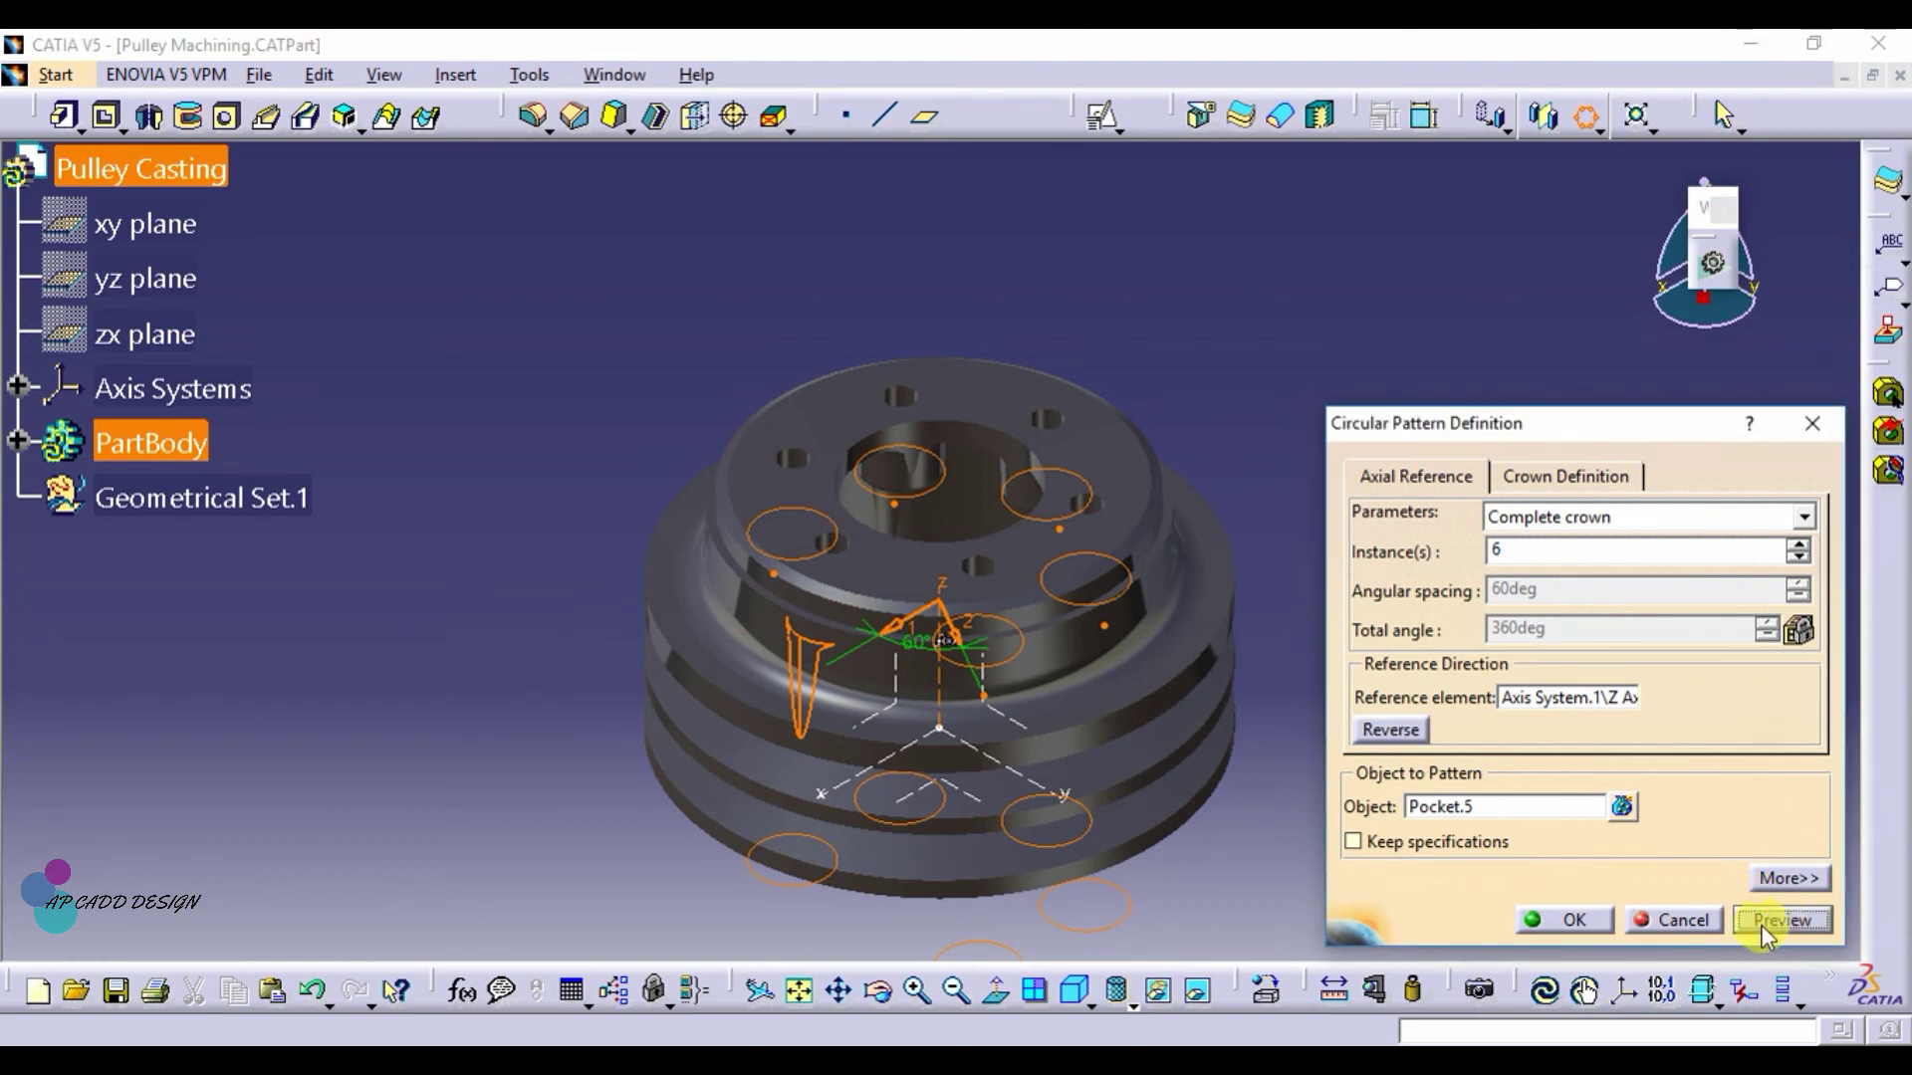
pyautogui.click(1563, 924)
pyautogui.click(1522, 659)
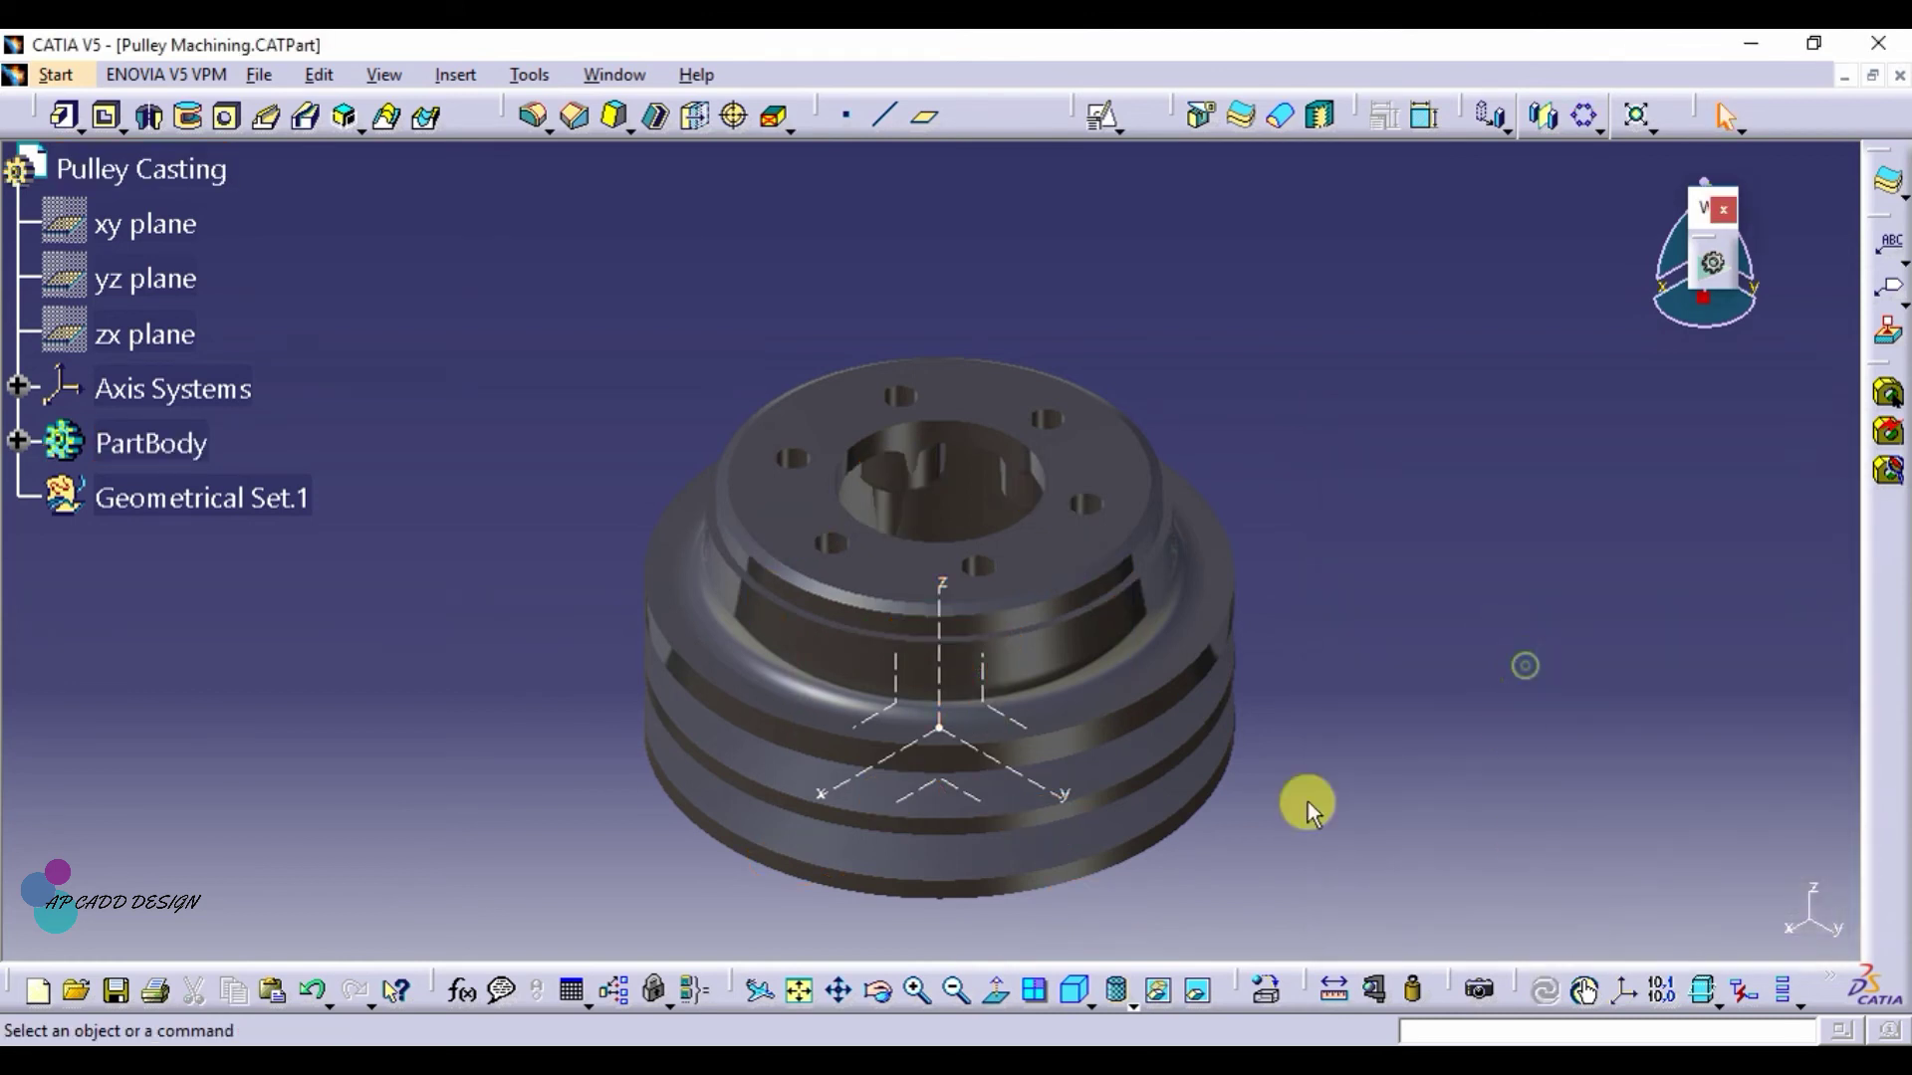
pyautogui.click(880, 989)
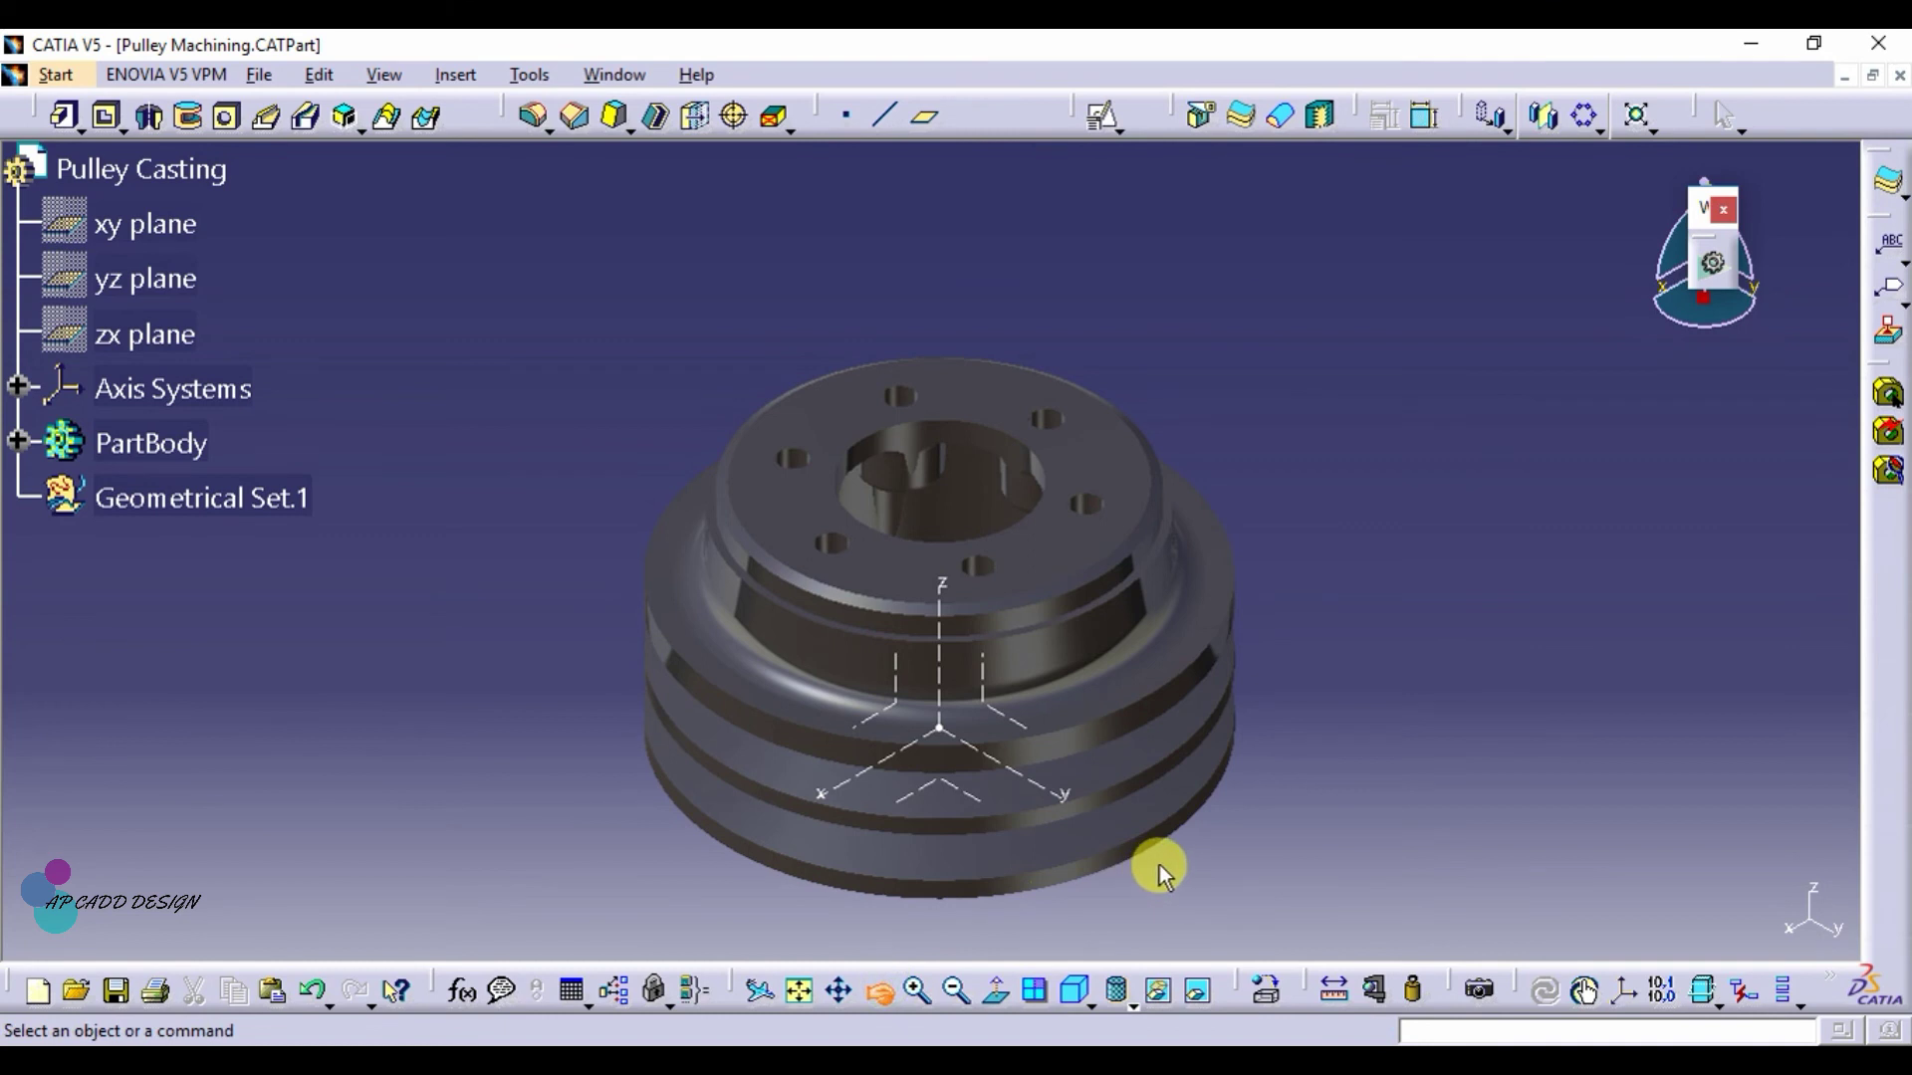
pyautogui.moveTo(1160, 874)
pyautogui.mouseDown()
pyautogui.moveTo(917, 312)
pyautogui.moveTo(790, 282)
pyautogui.moveTo(734, 183)
pyautogui.moveTo(922, 196)
pyautogui.moveTo(1079, 103)
pyautogui.moveTo(801, 488)
pyautogui.mouseUp()
pyautogui.click(1074, 990)
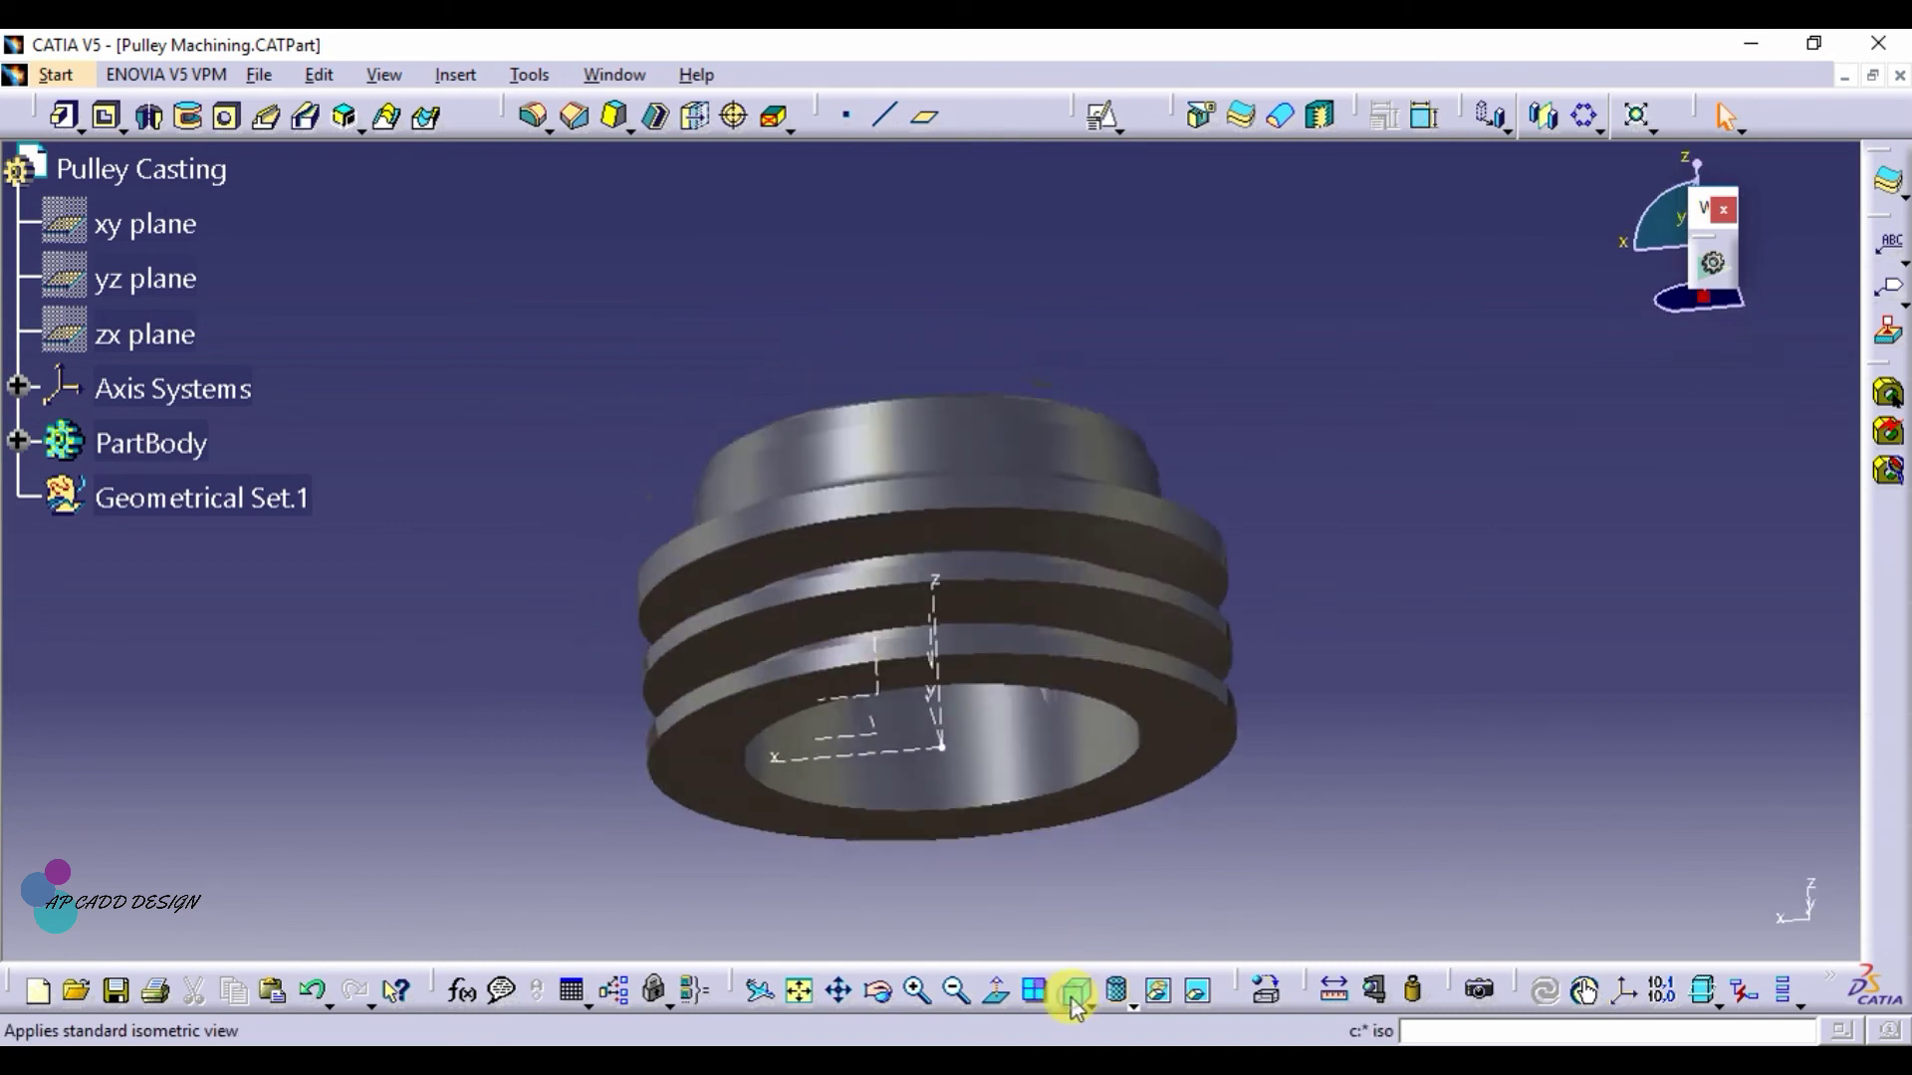
pyautogui.keyDown('ctrl'); pyautogui.moveTo(1611, 577); pyautogui.dragTo(1704, 725, button='middle'); pyautogui.keyUp('ctrl')
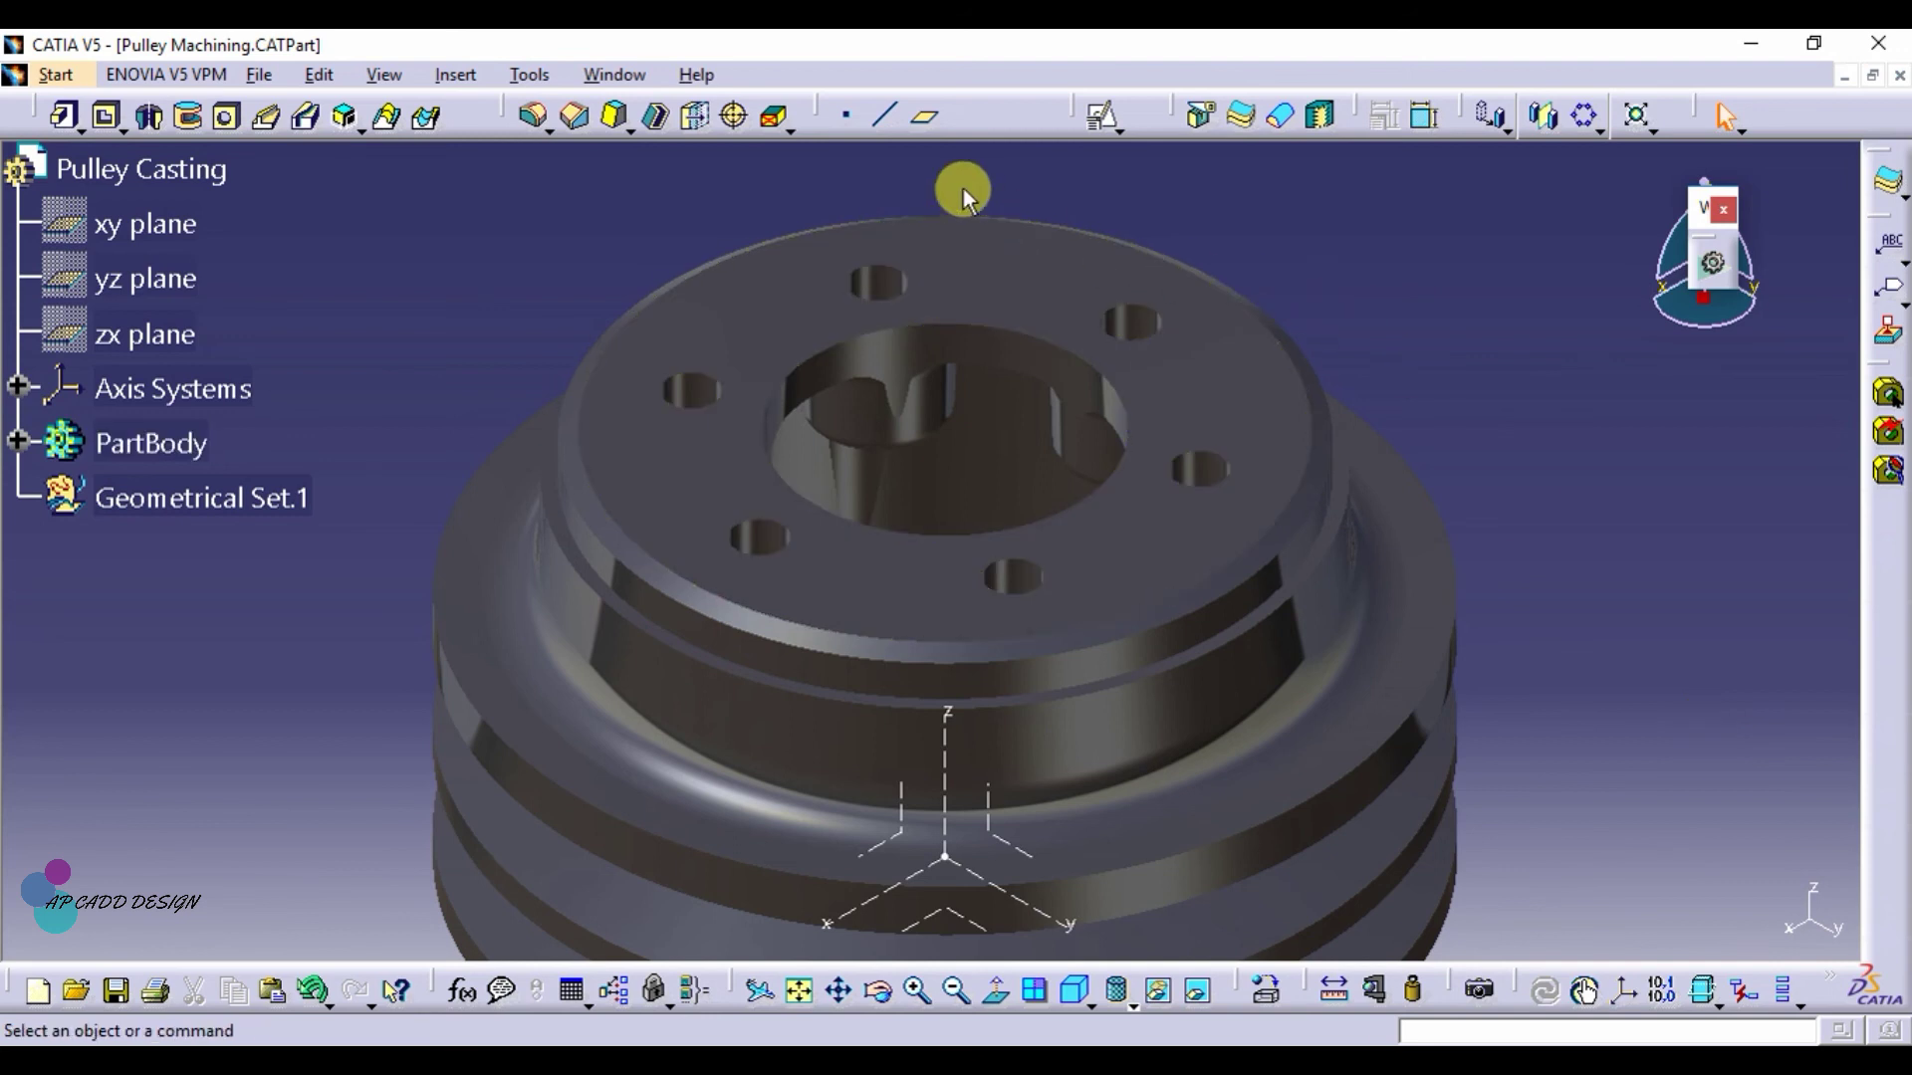
# Create Plane.1 as a reversed offset from the ZX plane and select it
pyautogui.click(914, 113)
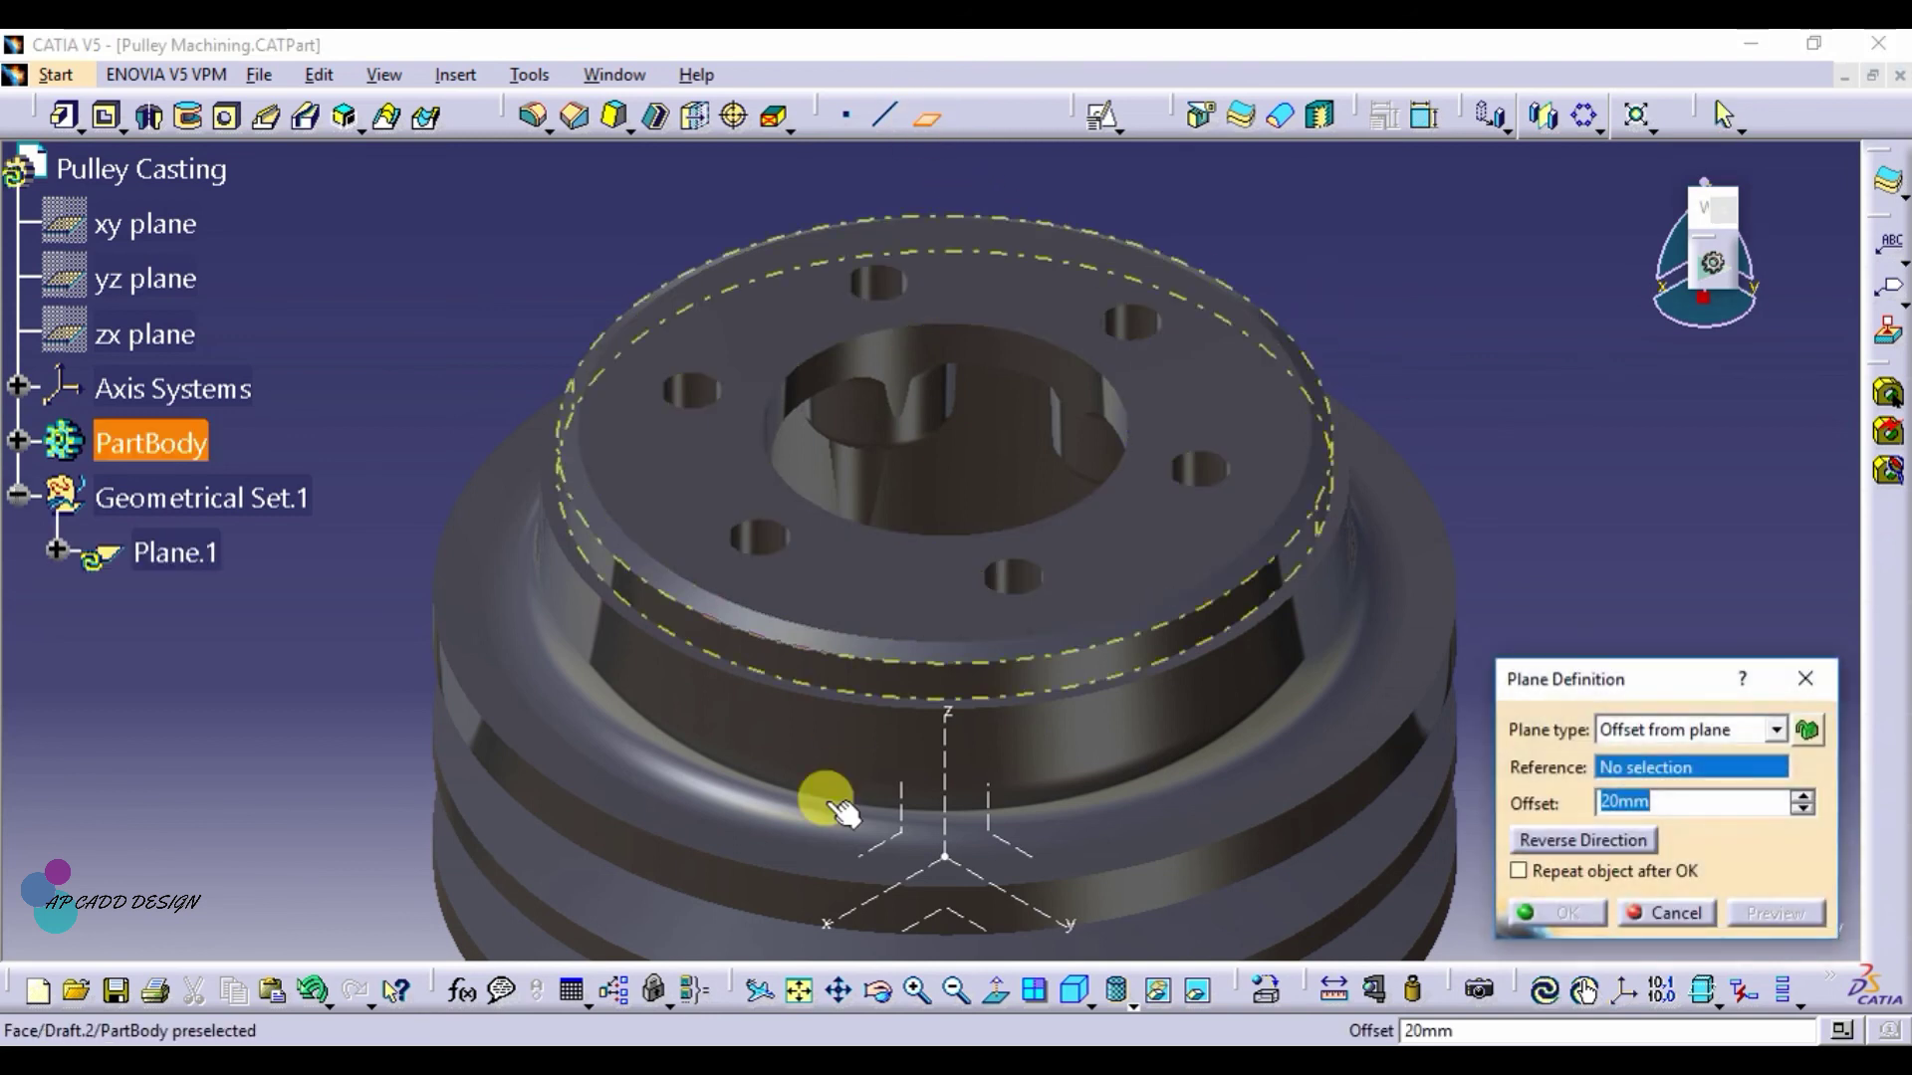
pyautogui.click(896, 839)
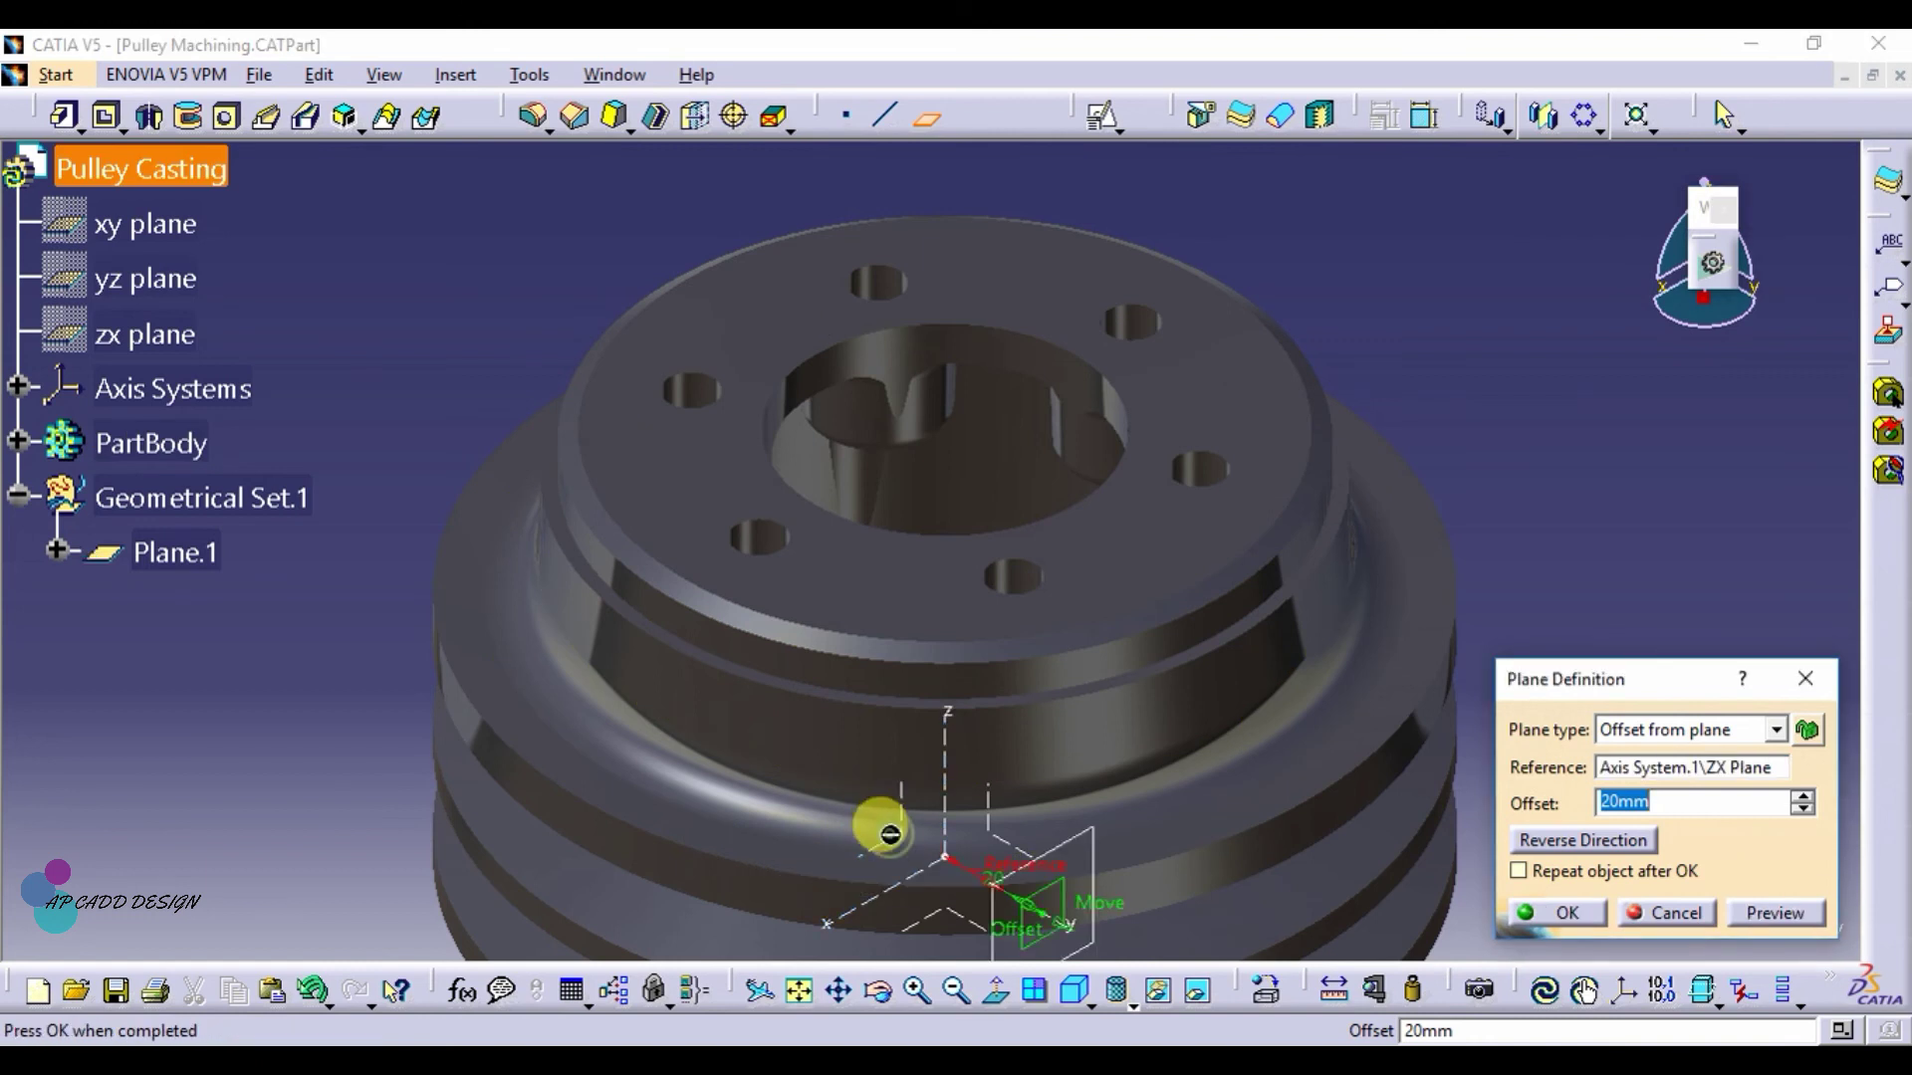
pyautogui.click(1618, 840)
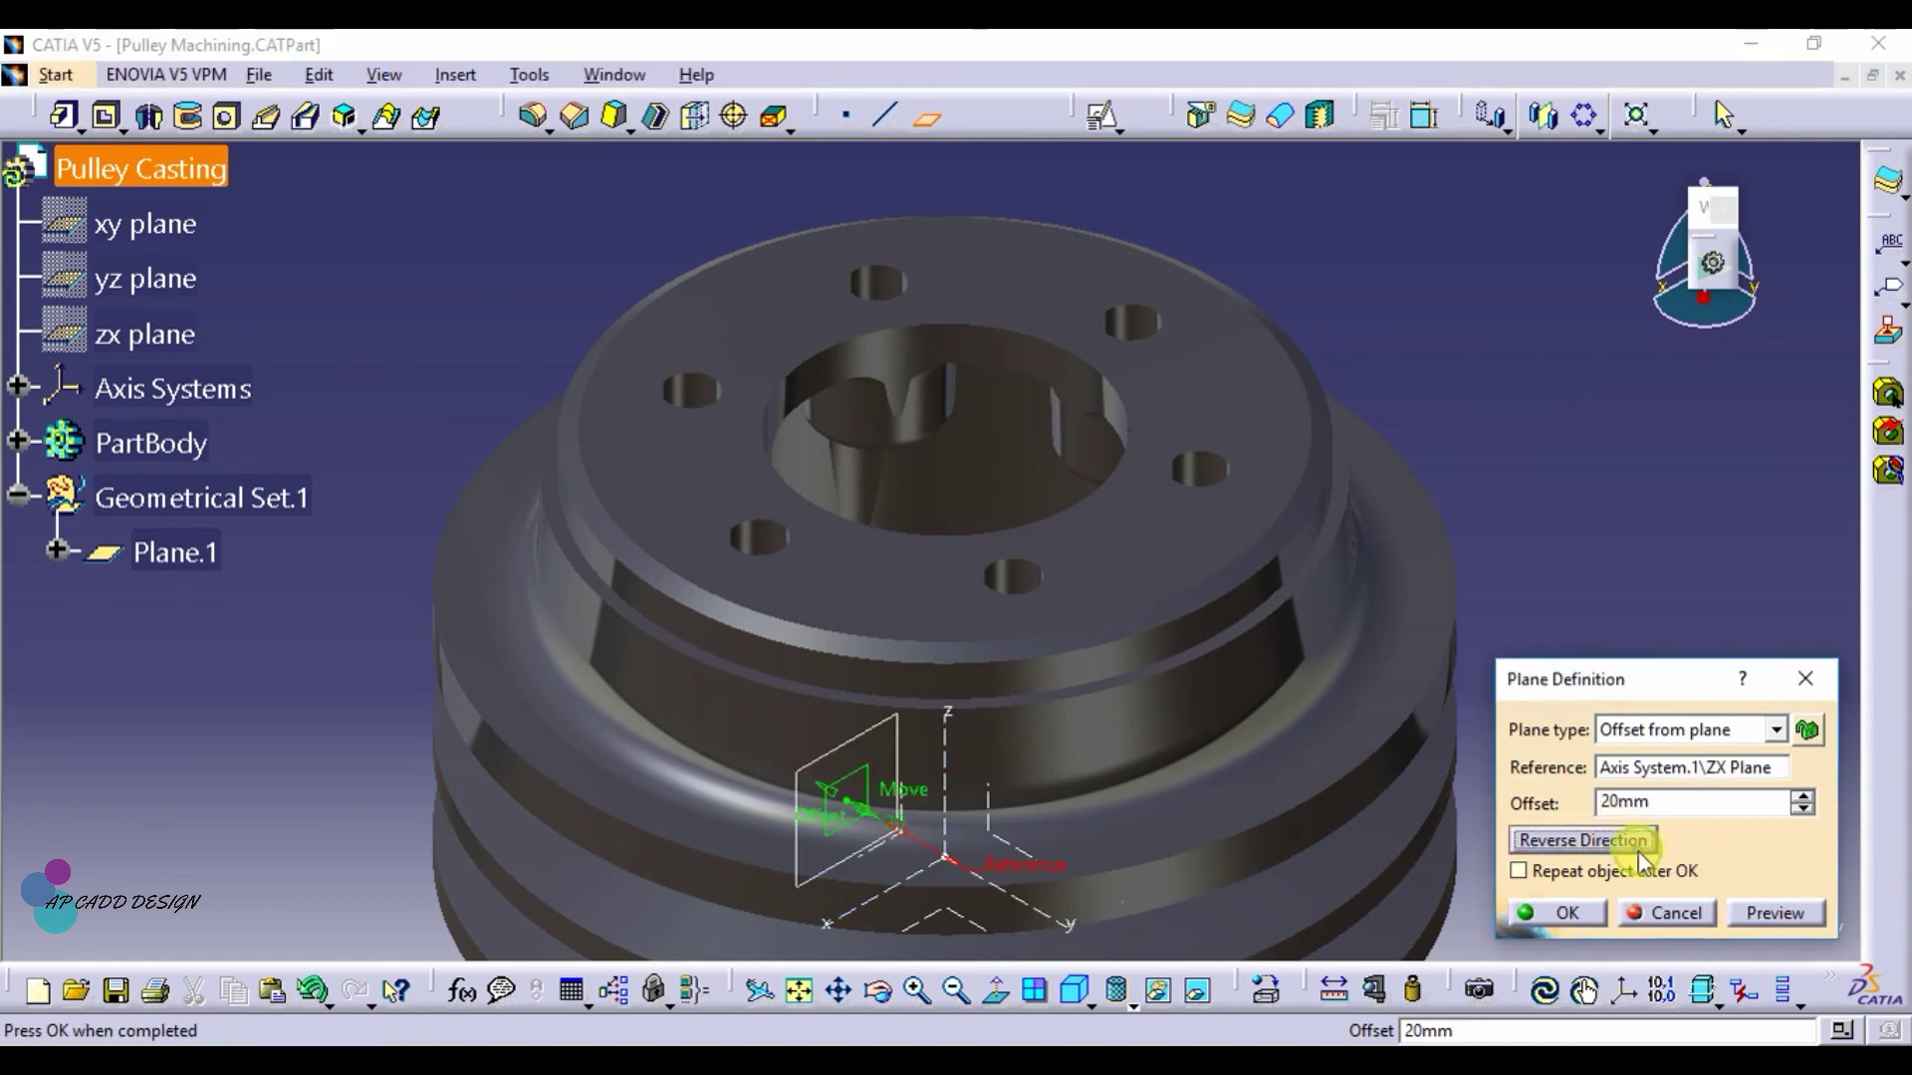
pyautogui.click(1682, 801)
pyautogui.press('BackSpace')
pyautogui.write('116/2')
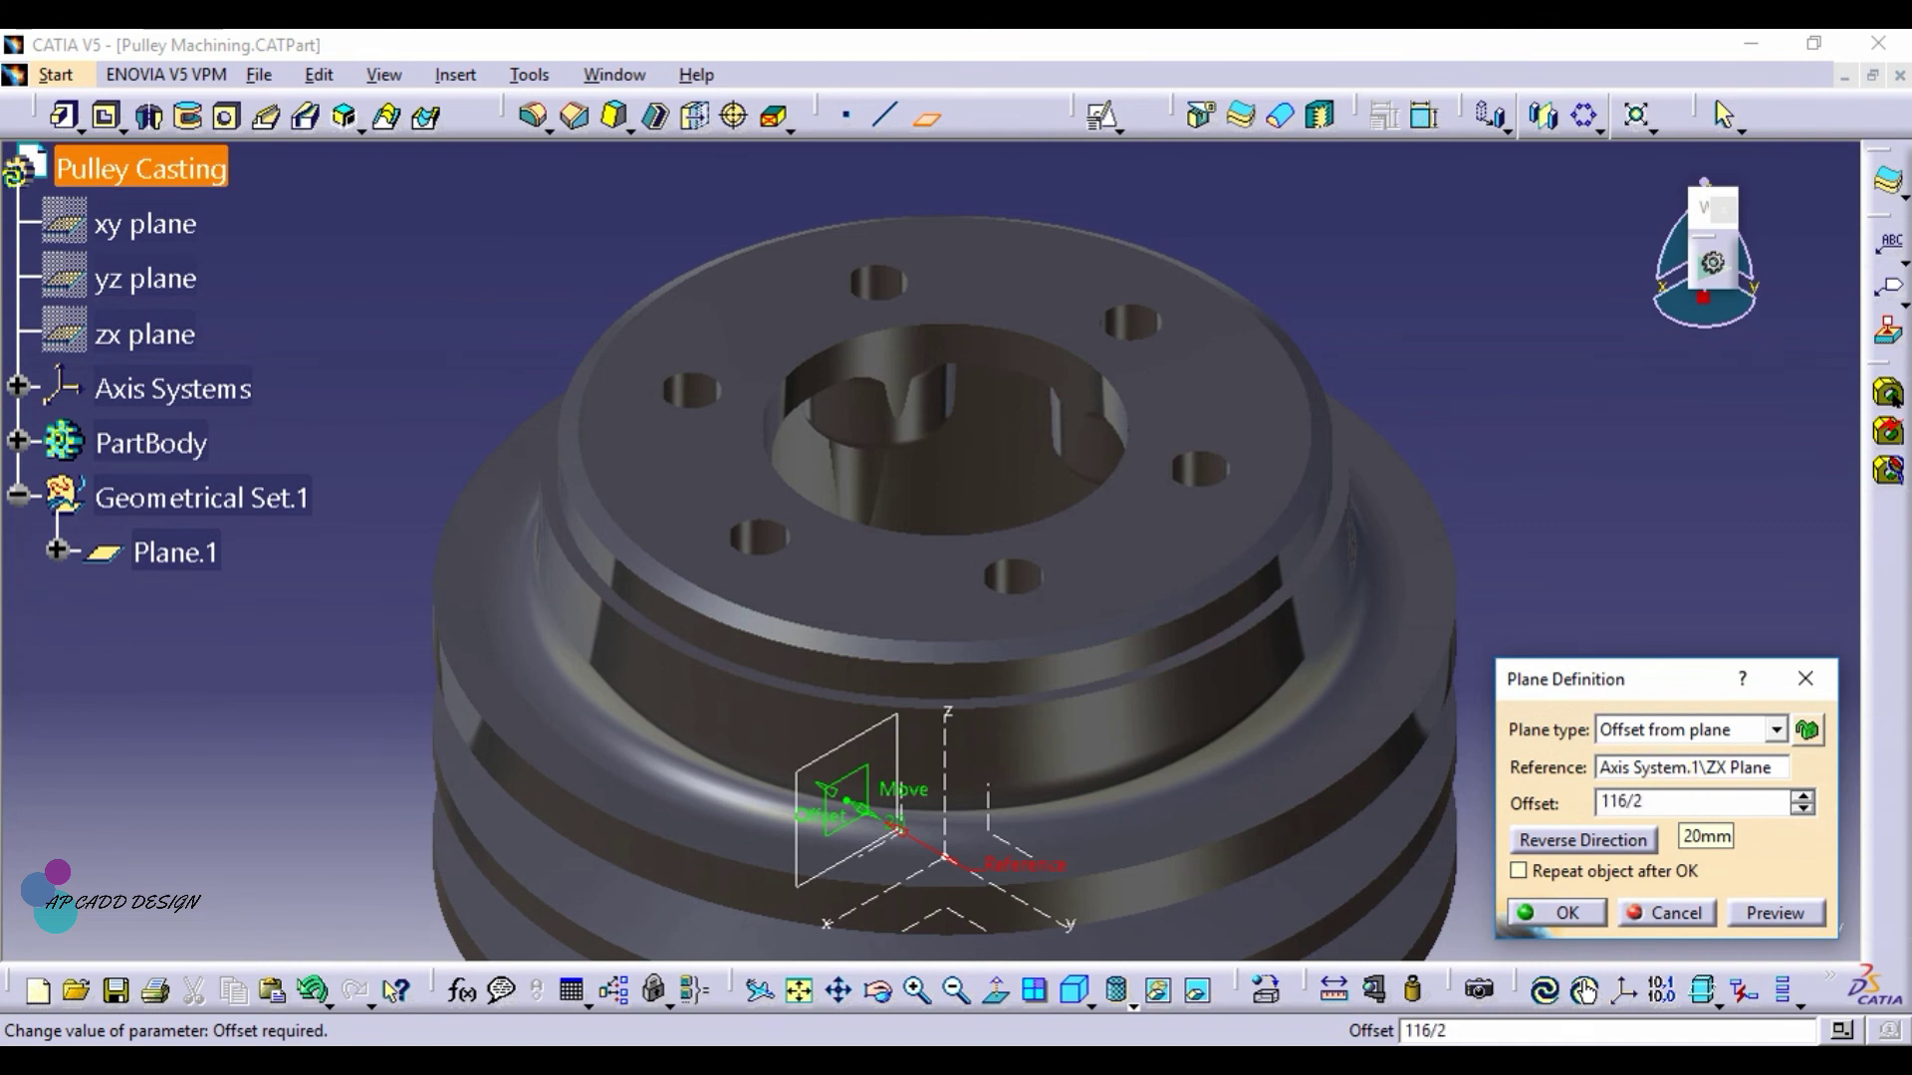
pyautogui.press('Return')
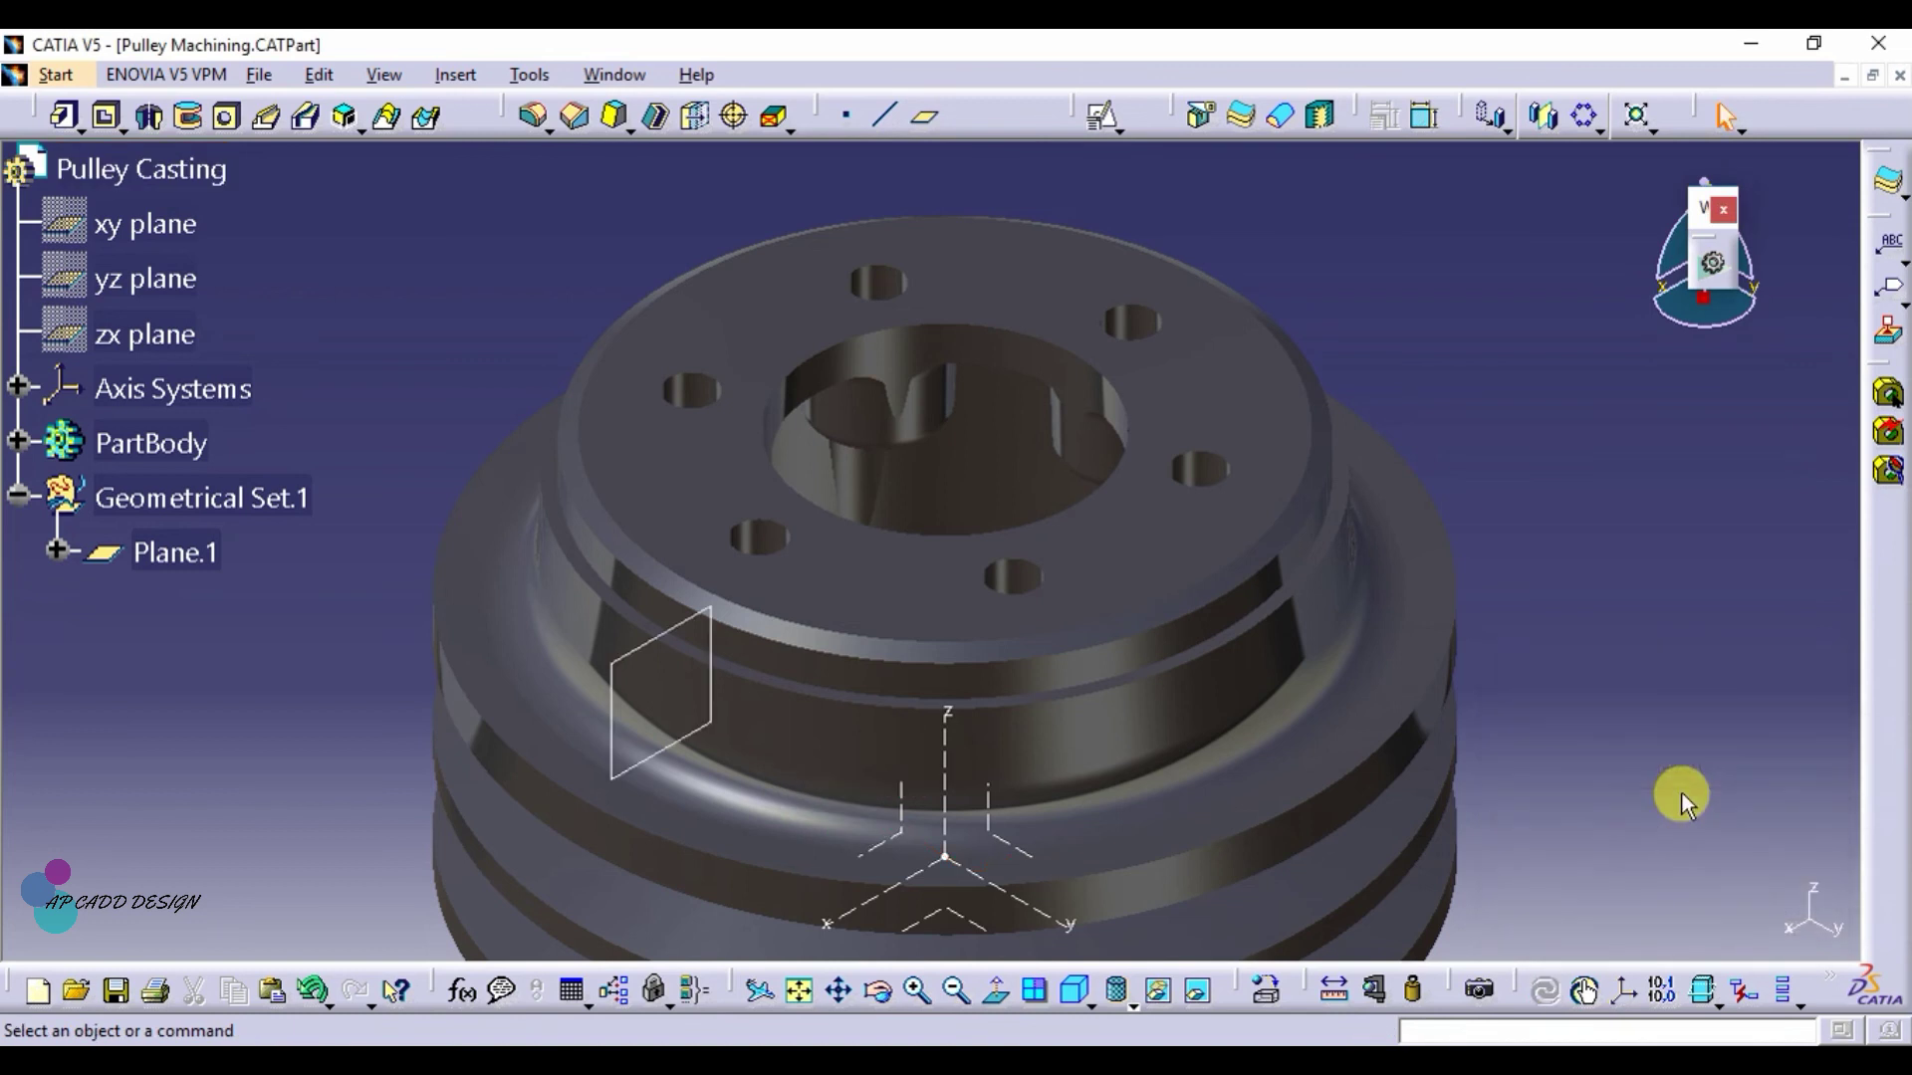
pyautogui.click(619, 675)
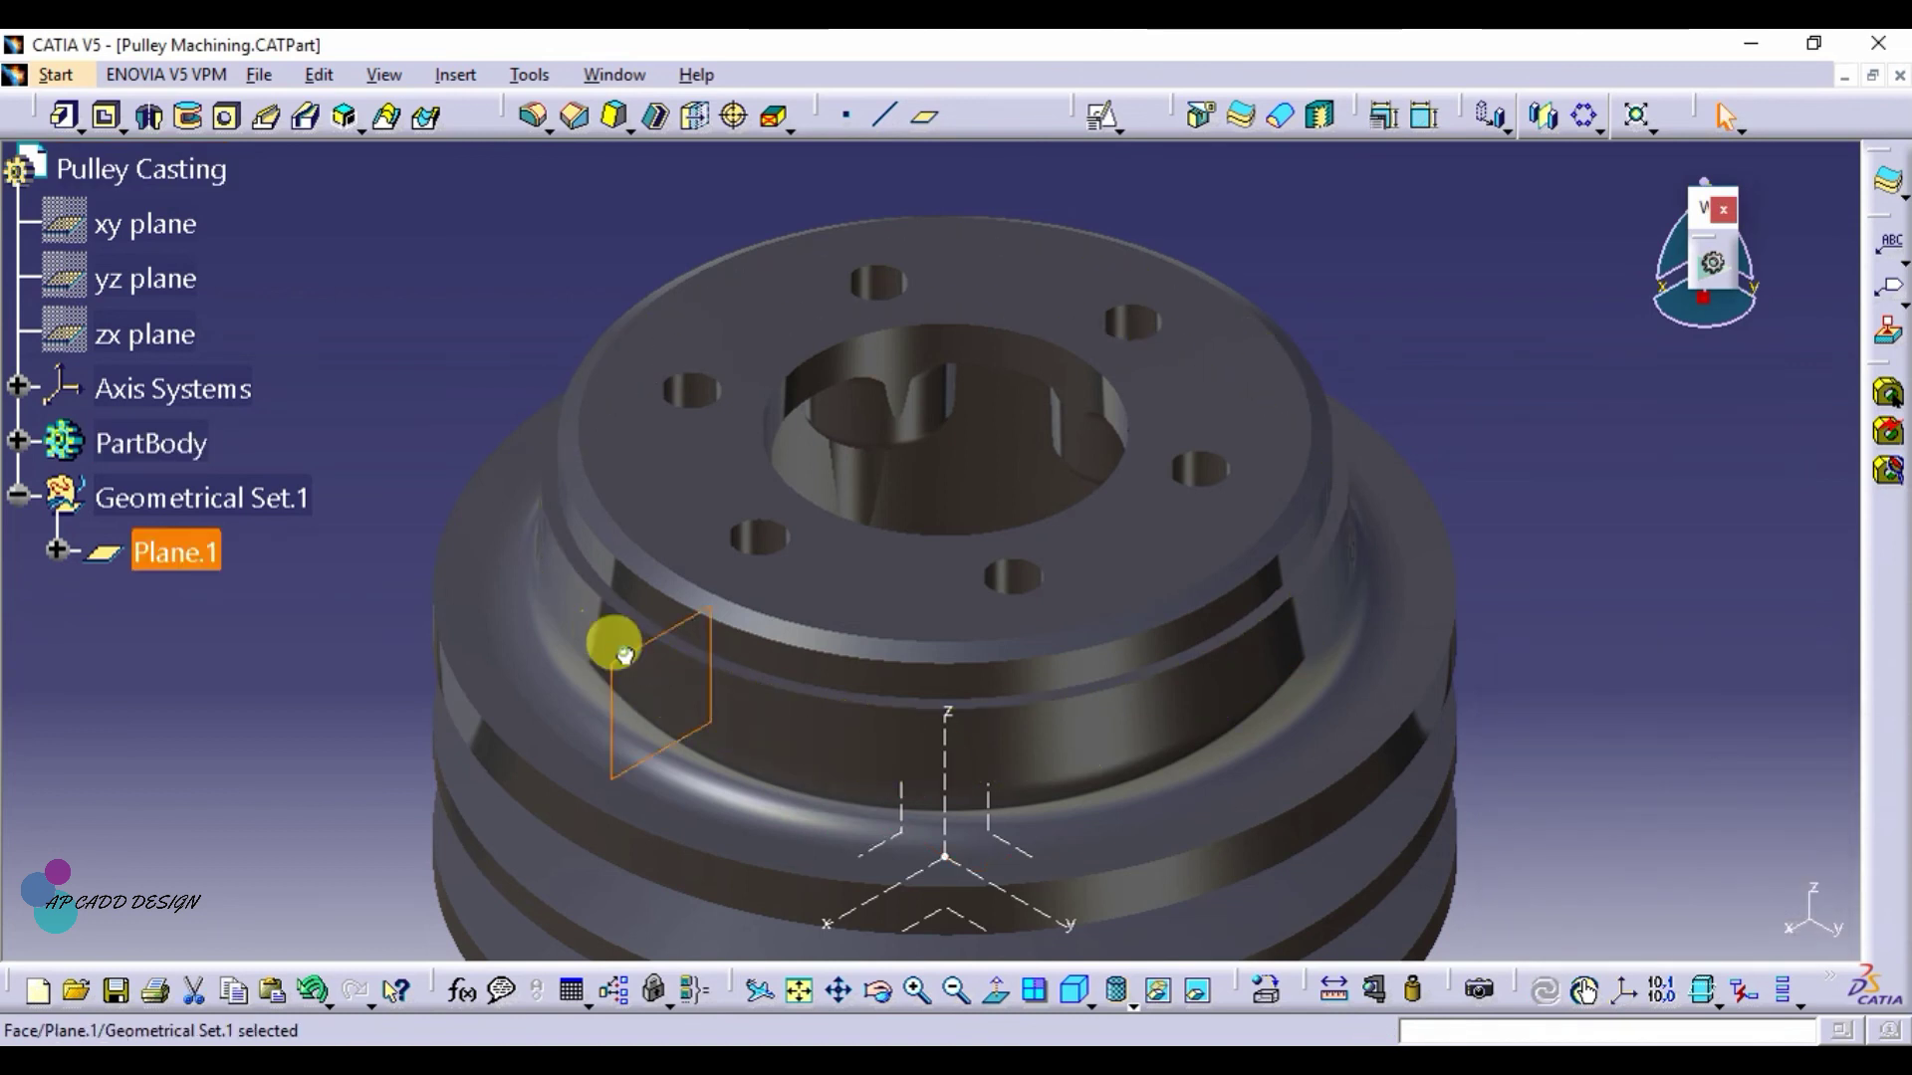
# Start a positioned sketch on Plane.1 and draw a 6 mm diameter circle on the vertical axis
pyautogui.click(1102, 126)
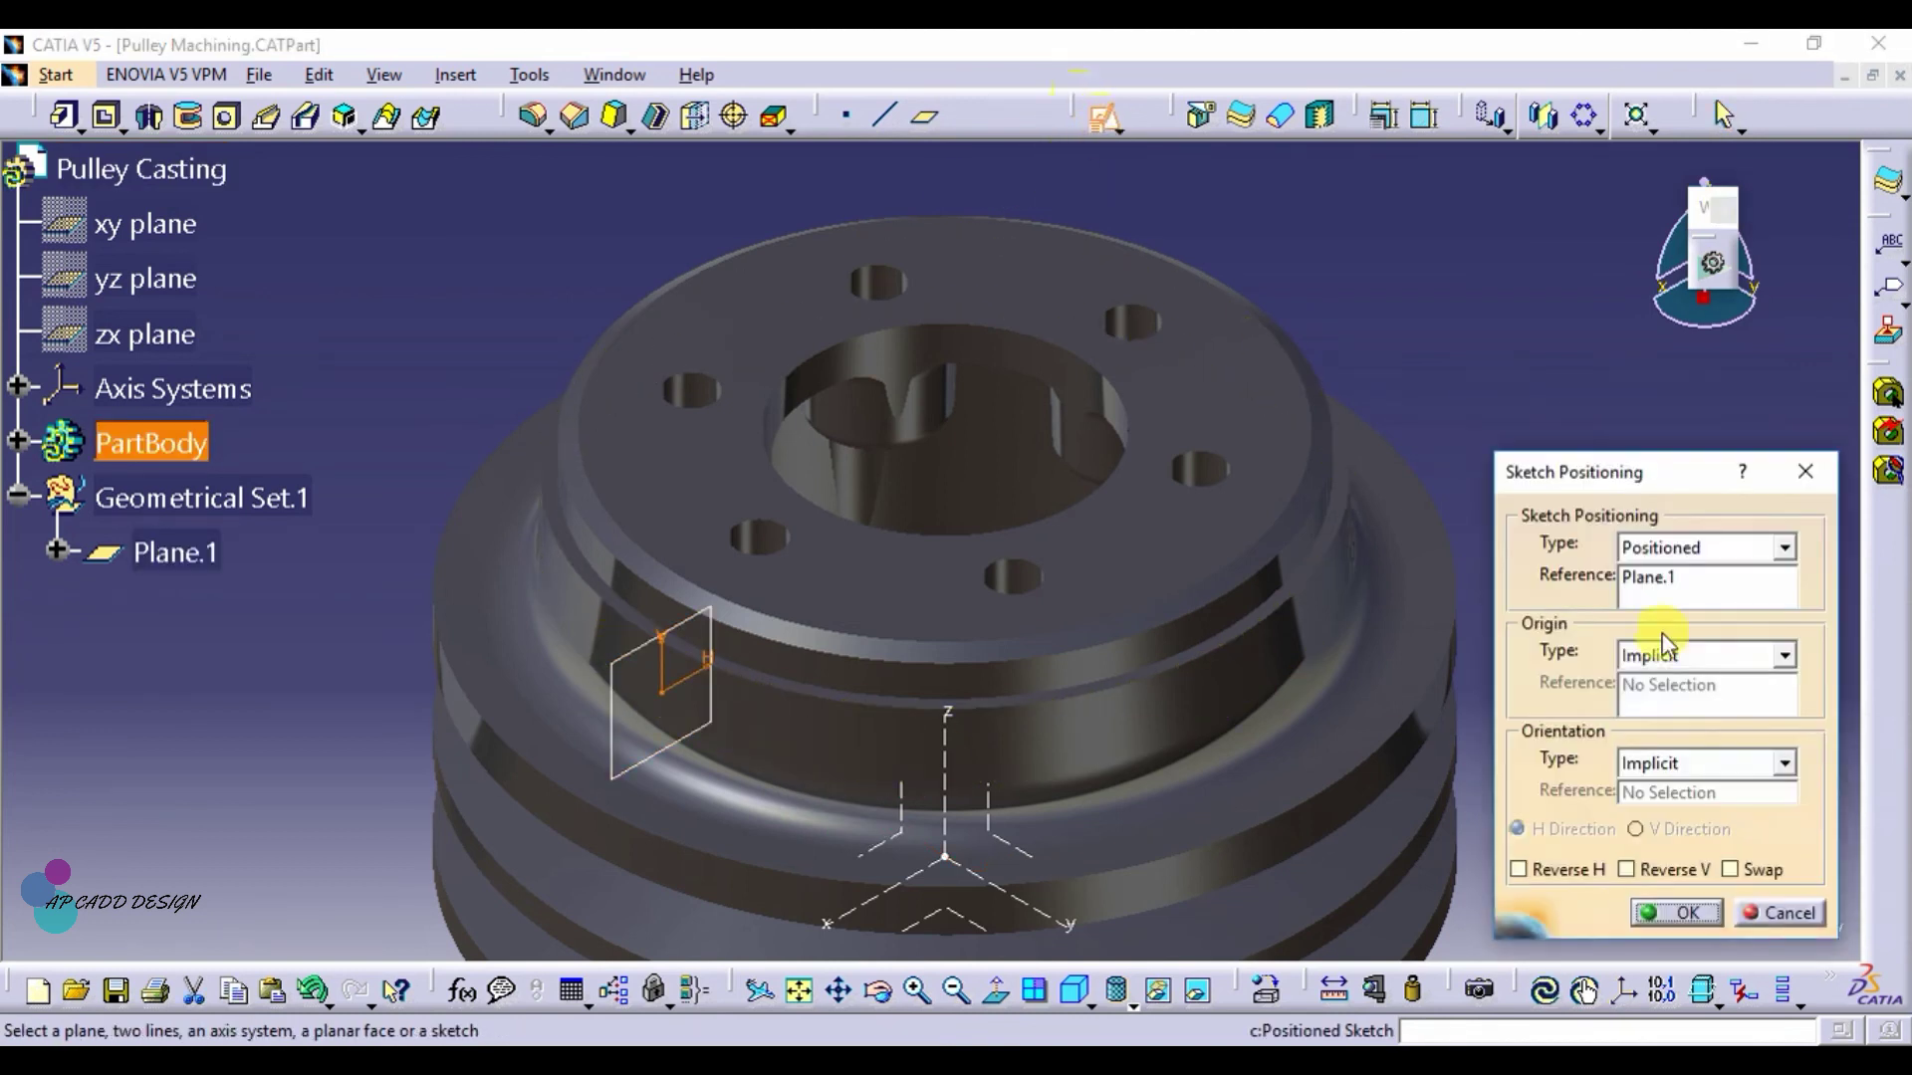
pyautogui.click(1698, 913)
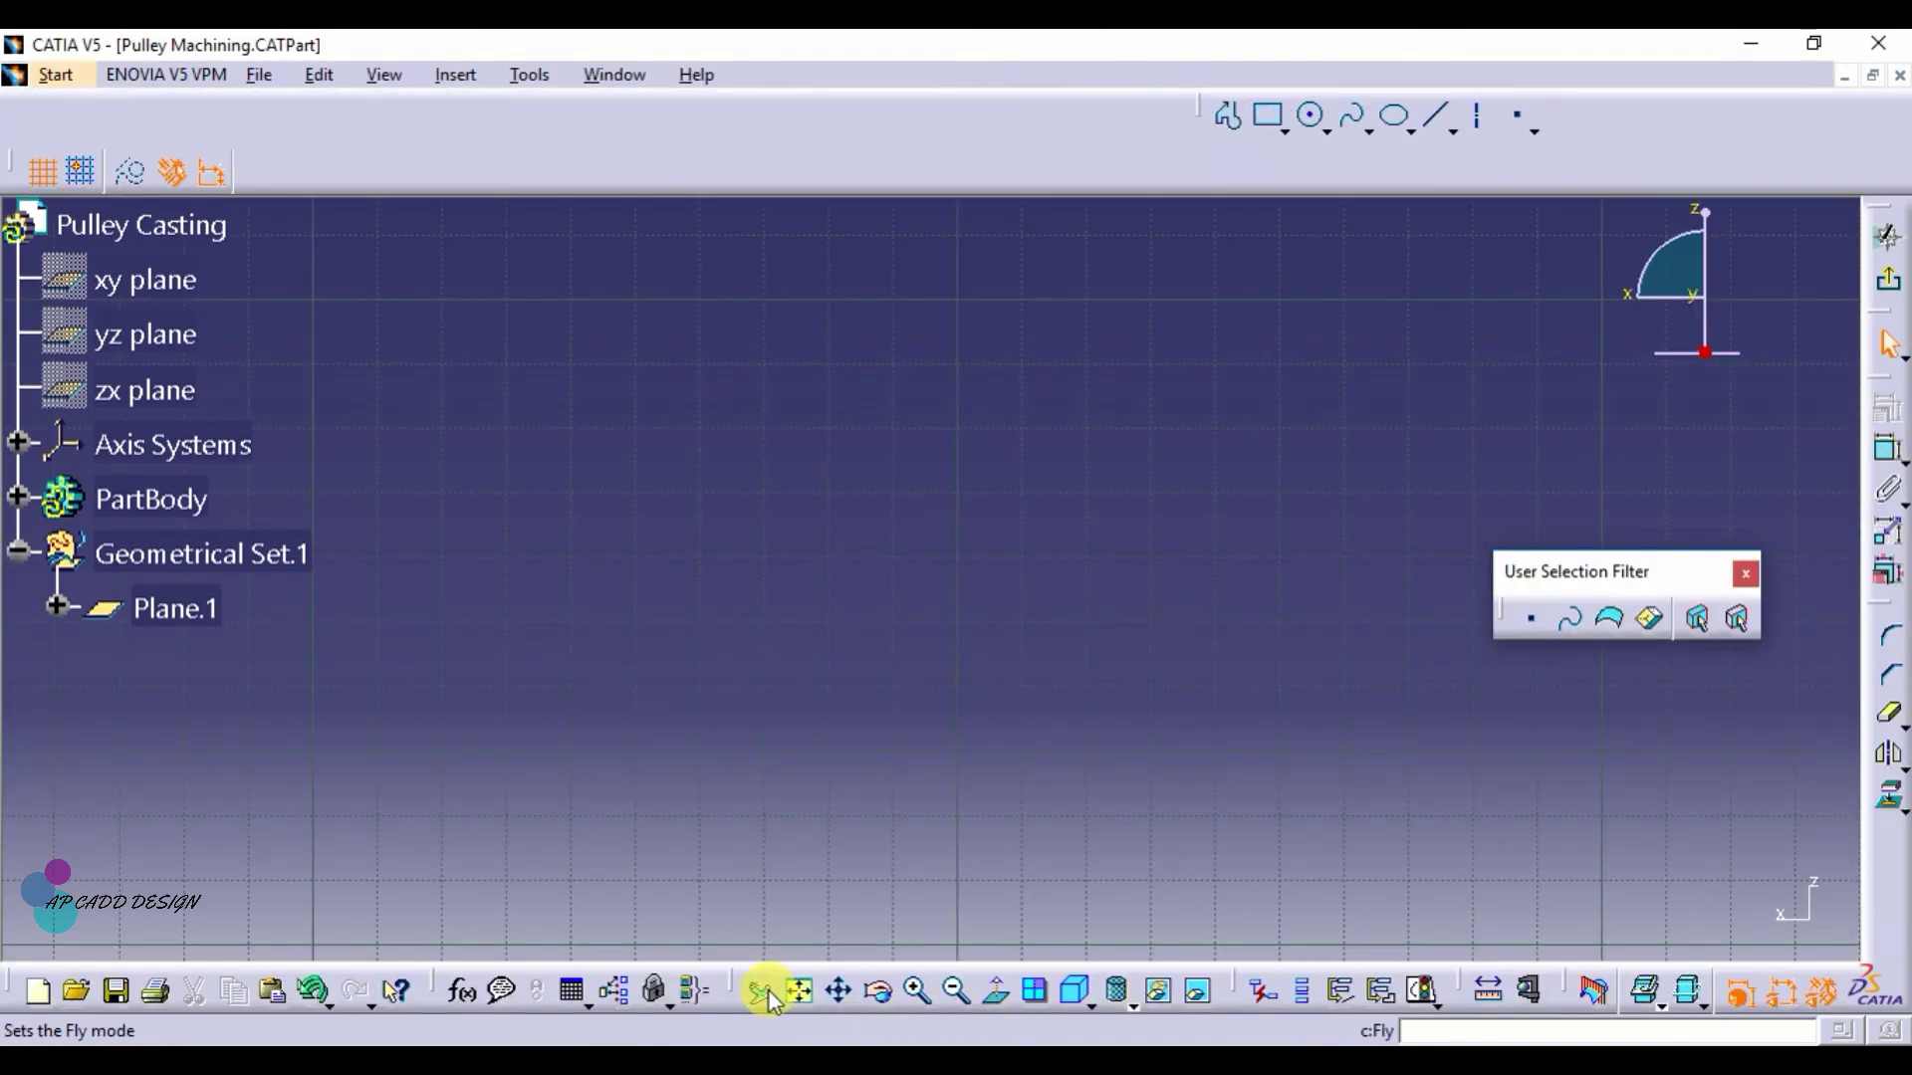
pyautogui.click(797, 994)
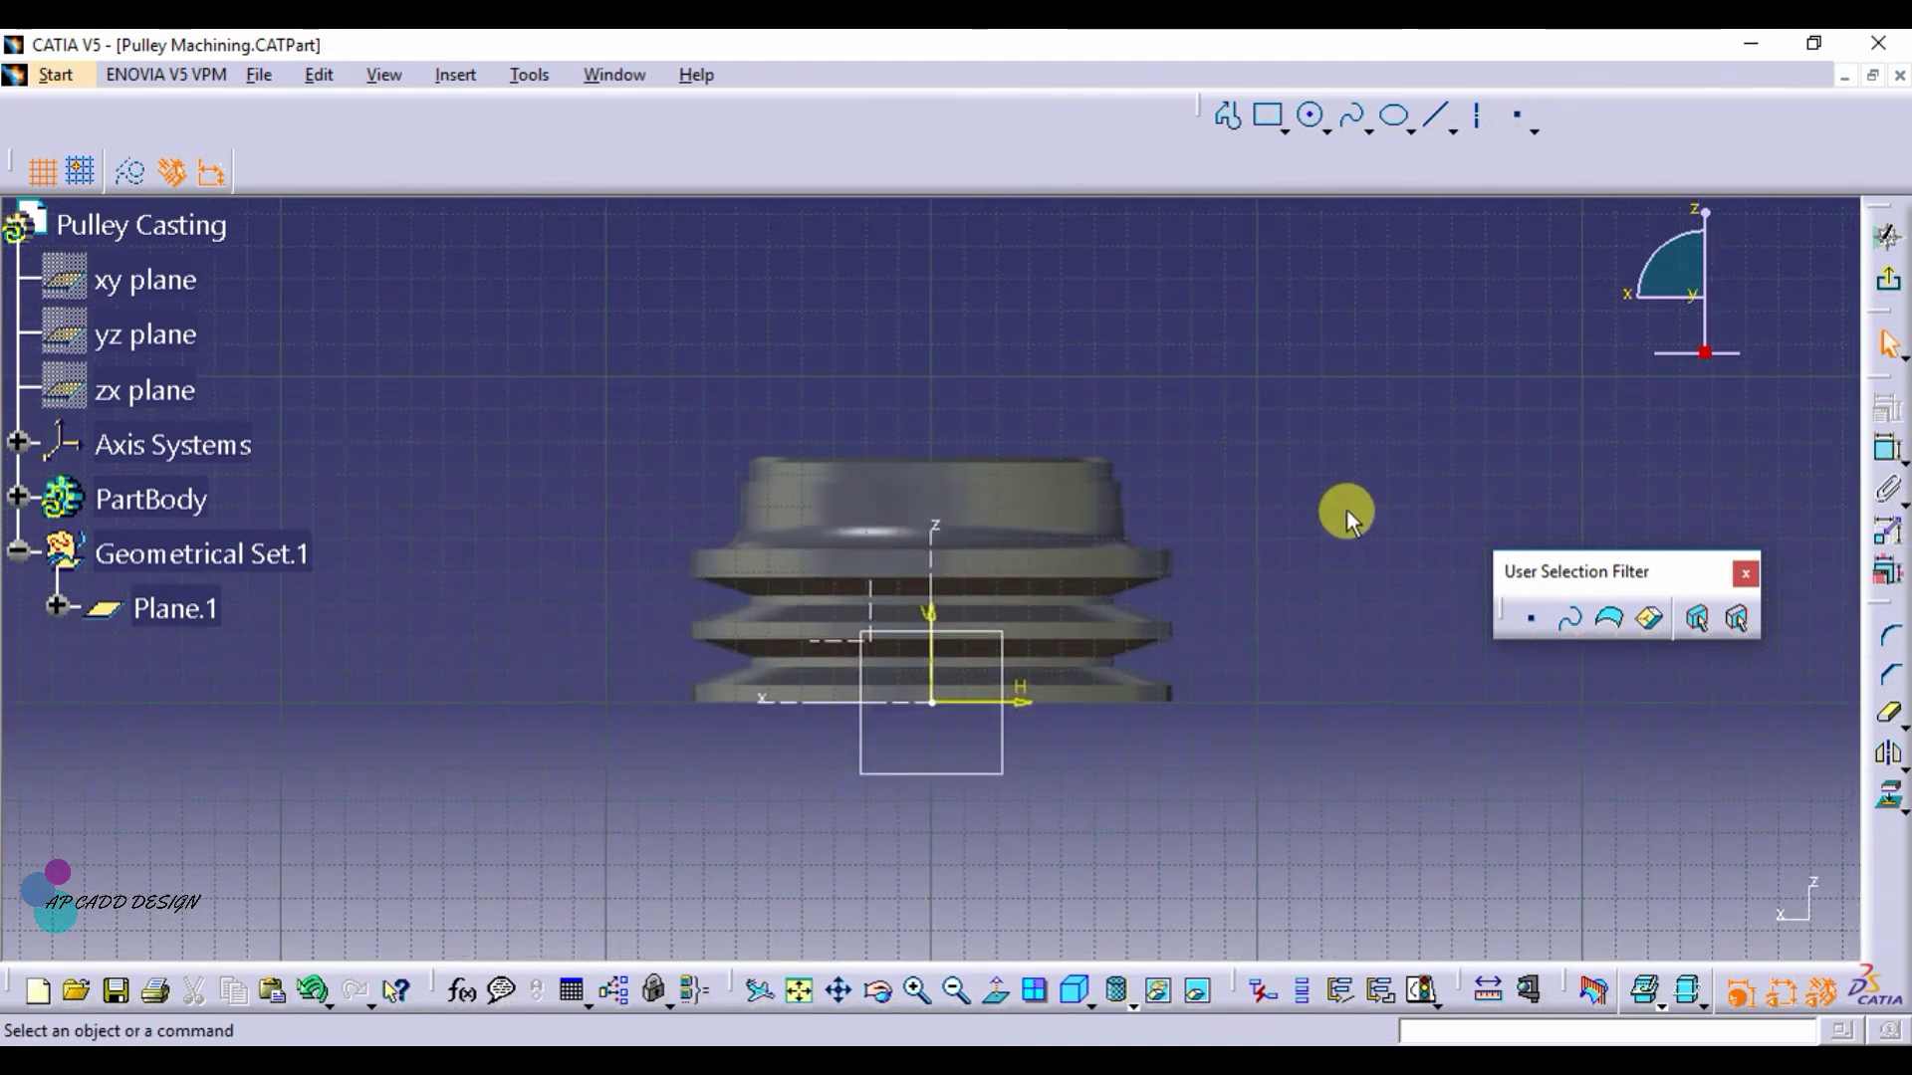
pyautogui.click(1299, 120)
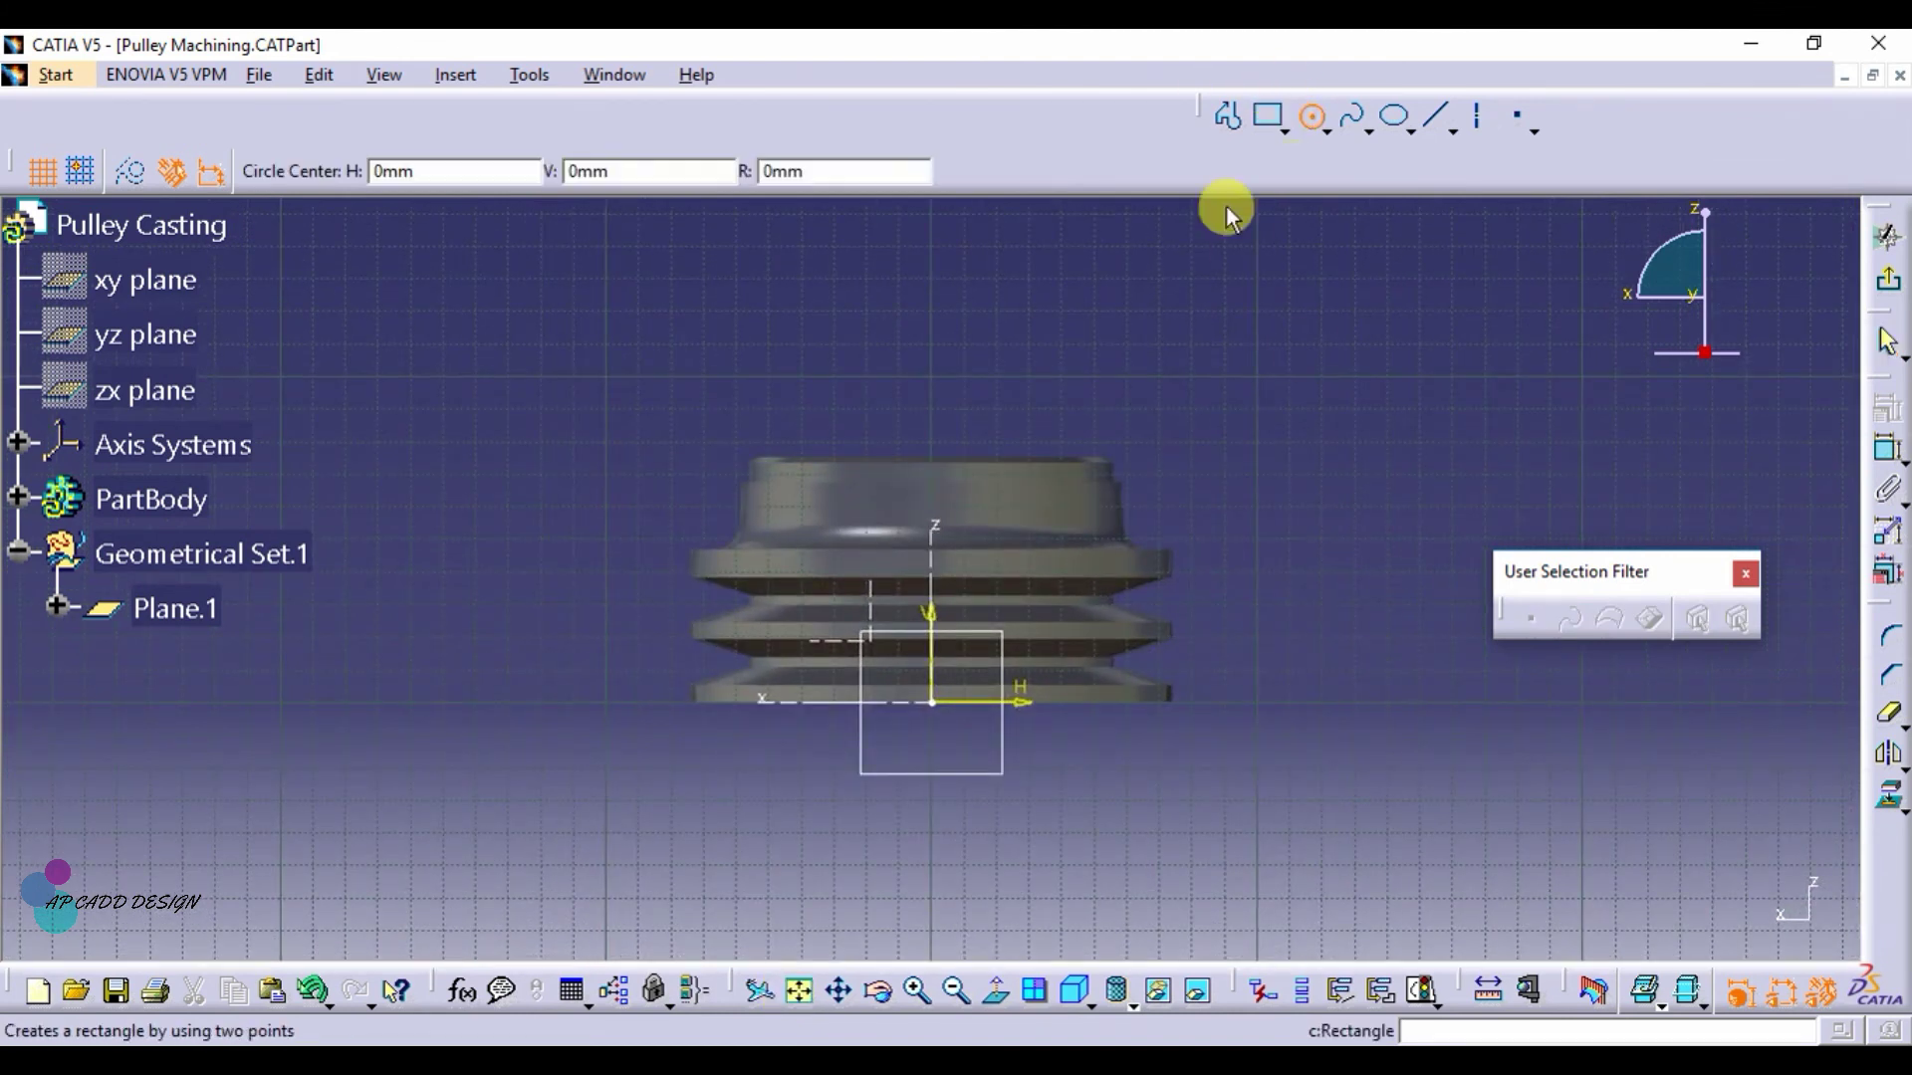
pyautogui.click(934, 489)
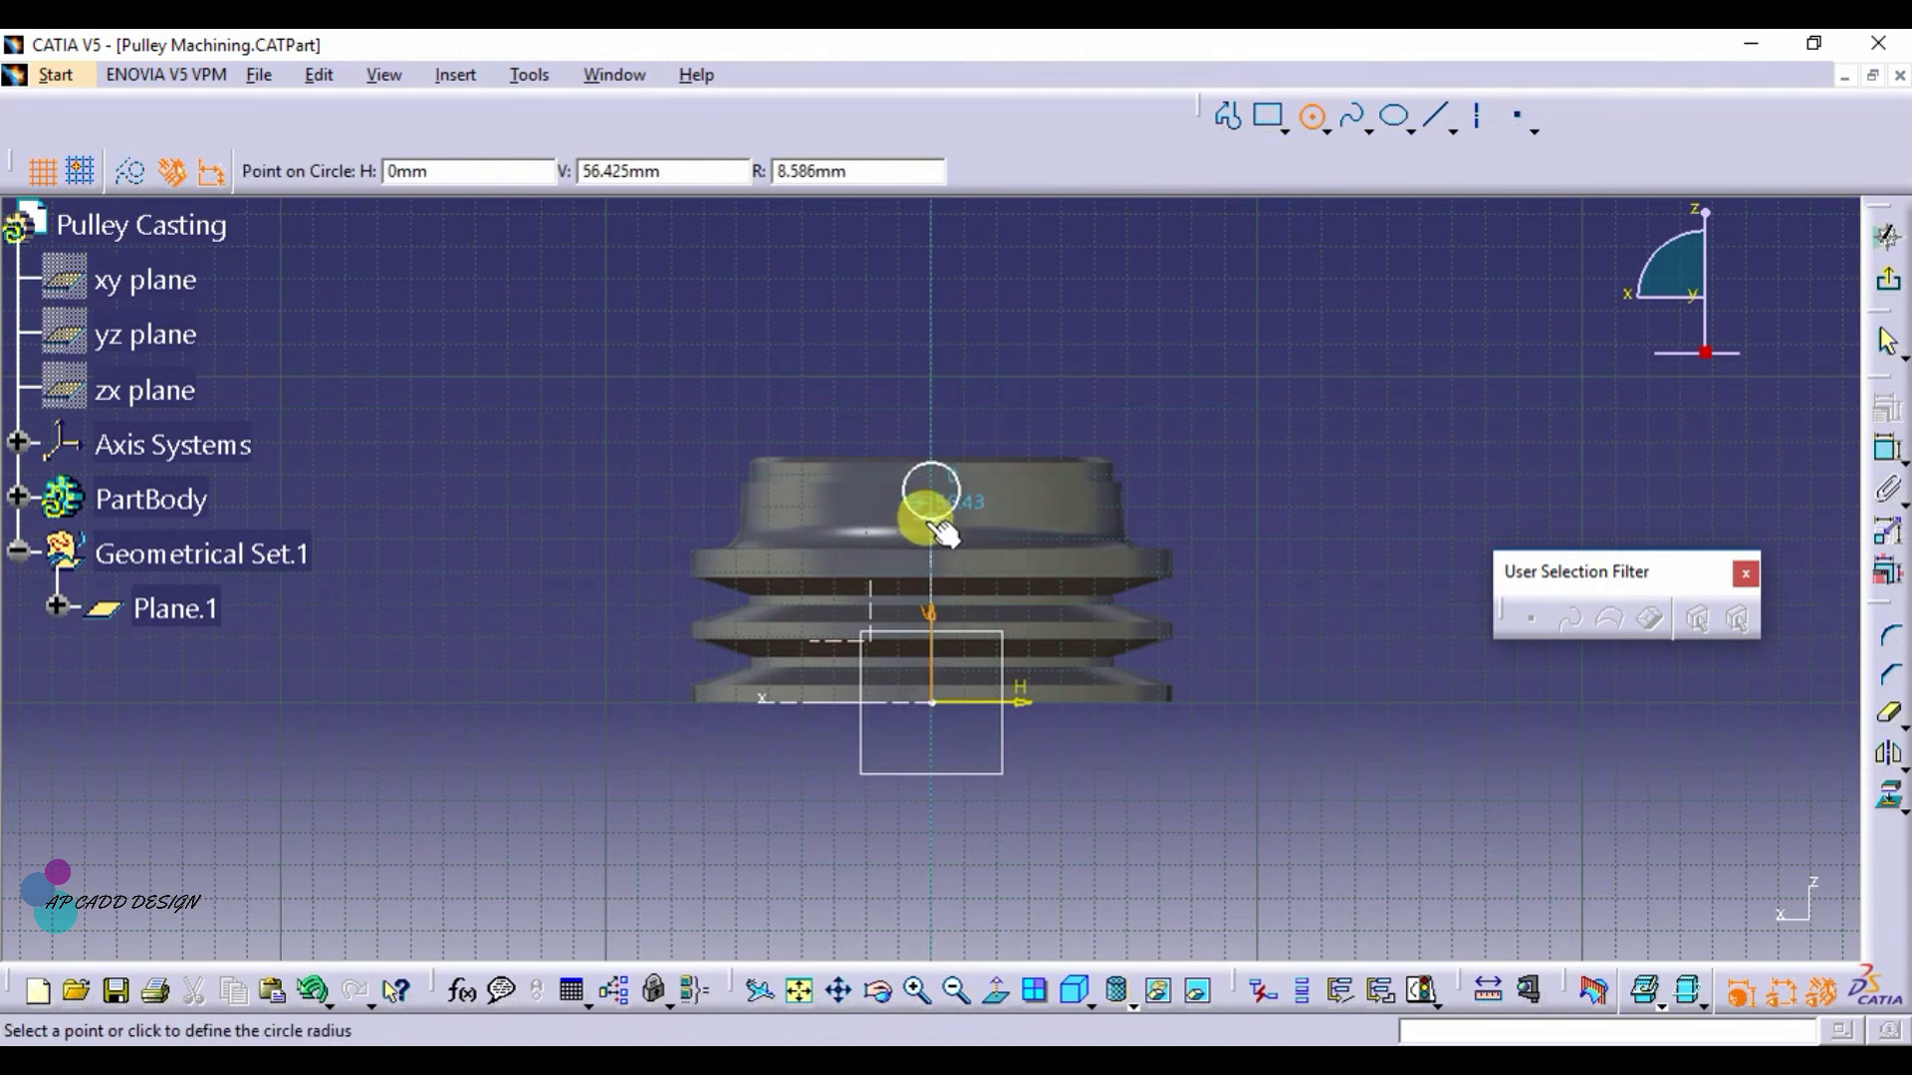
pyautogui.click(924, 538)
pyautogui.click(1884, 453)
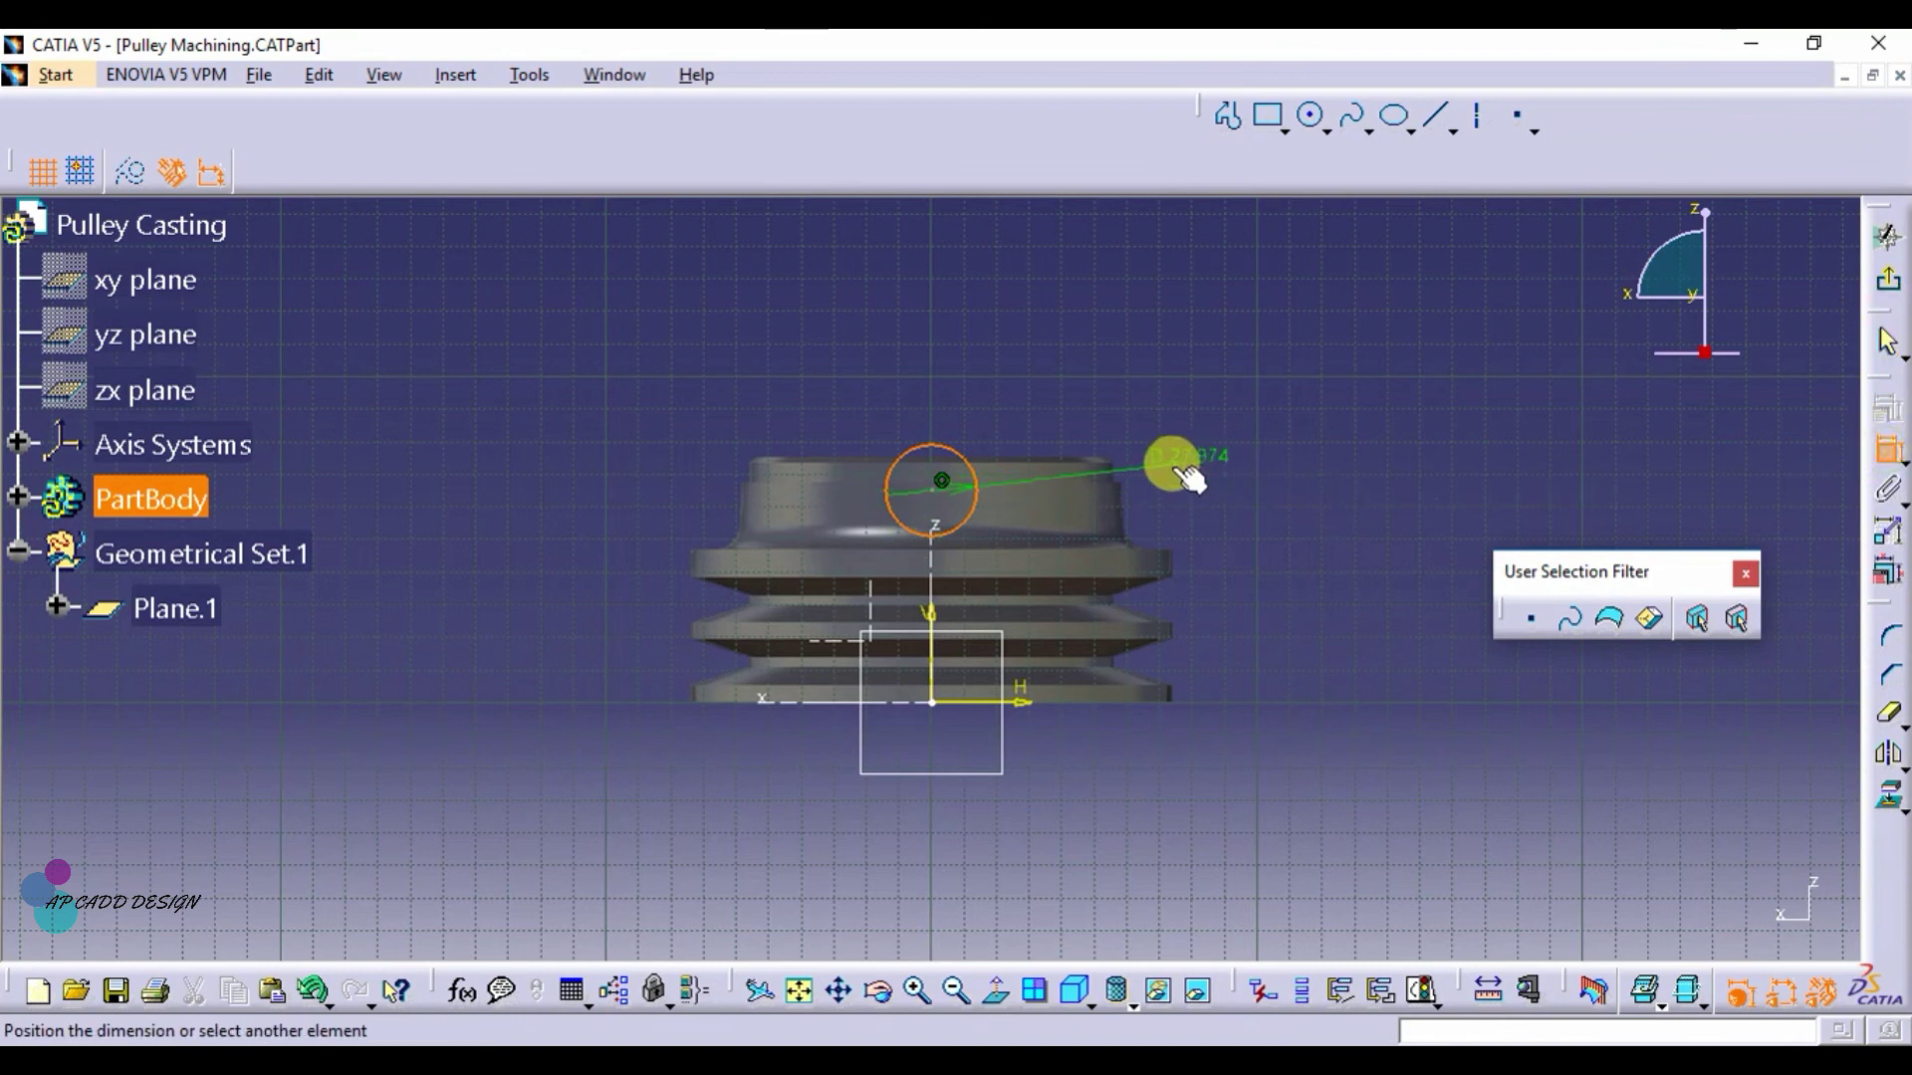
pyautogui.click(1214, 472)
pyautogui.doubleClick(1217, 468)
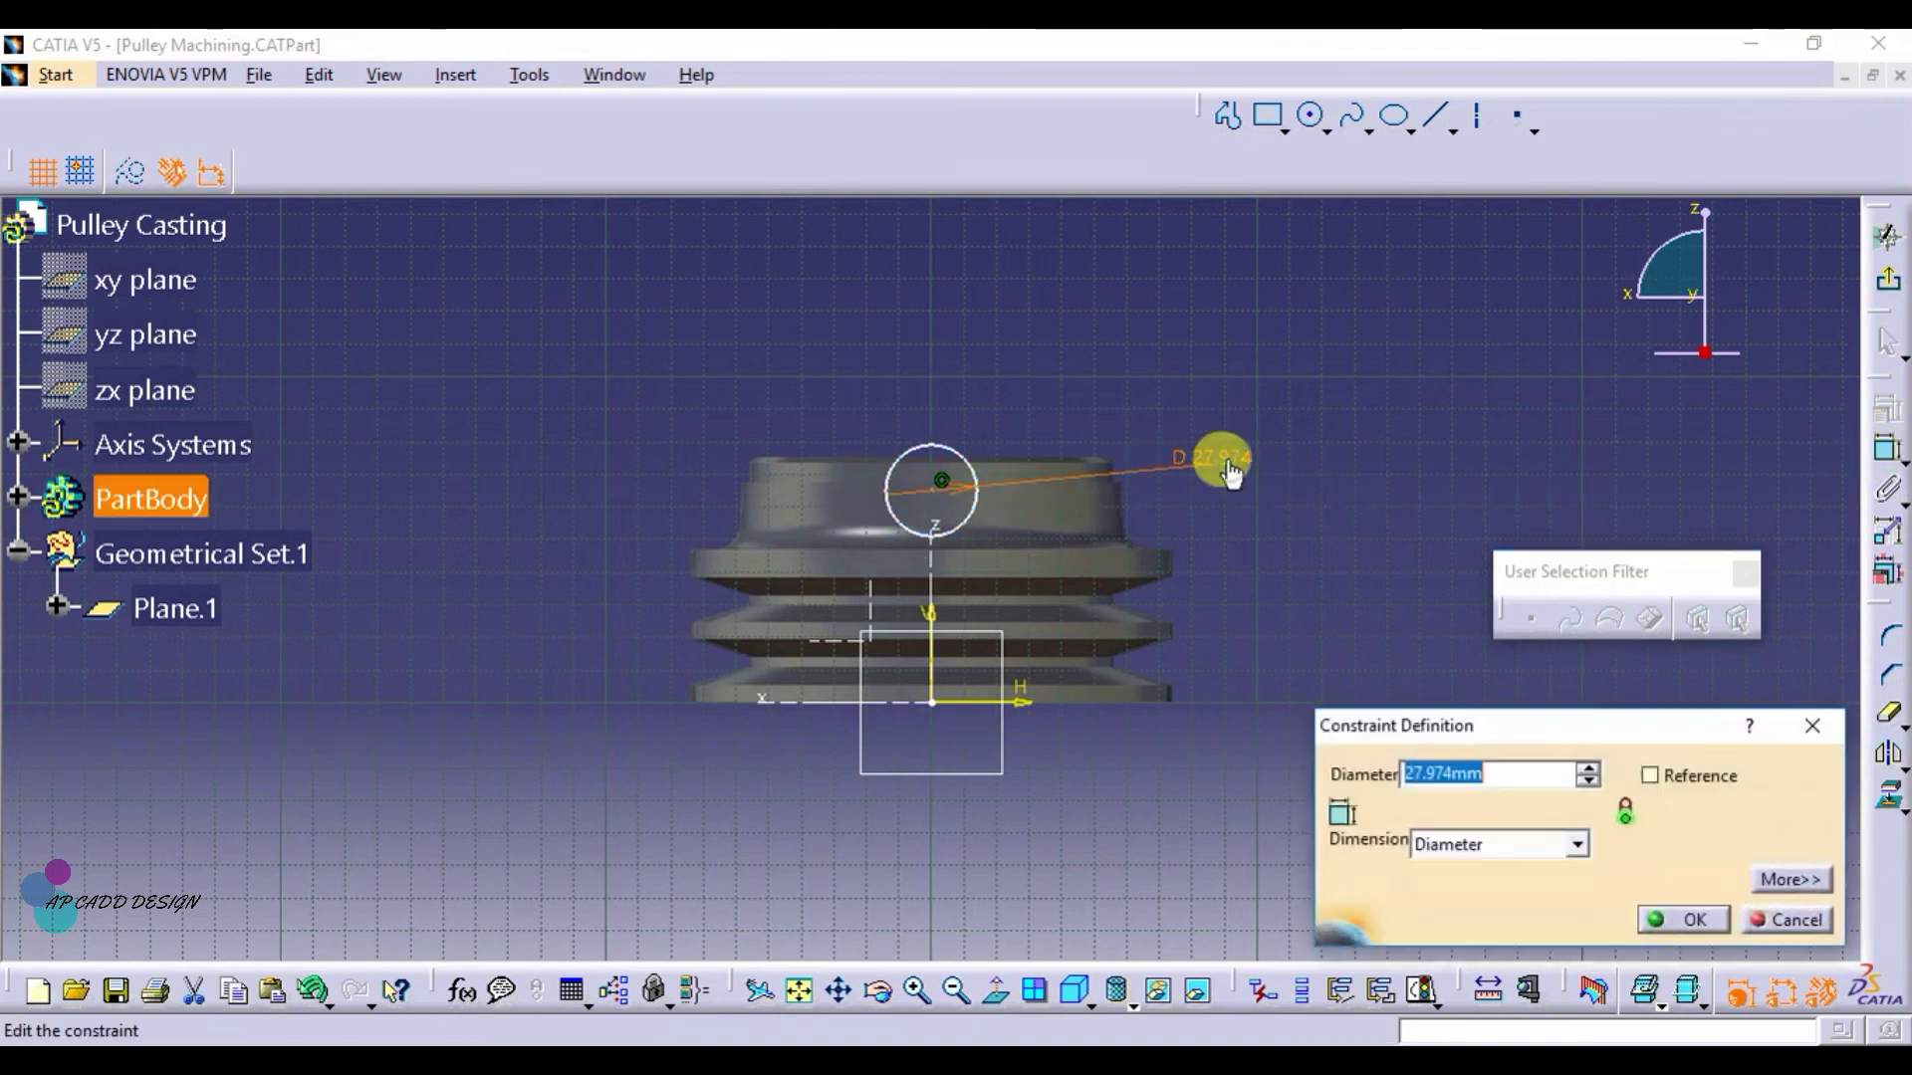
pyautogui.write('6')
pyautogui.press('Return')
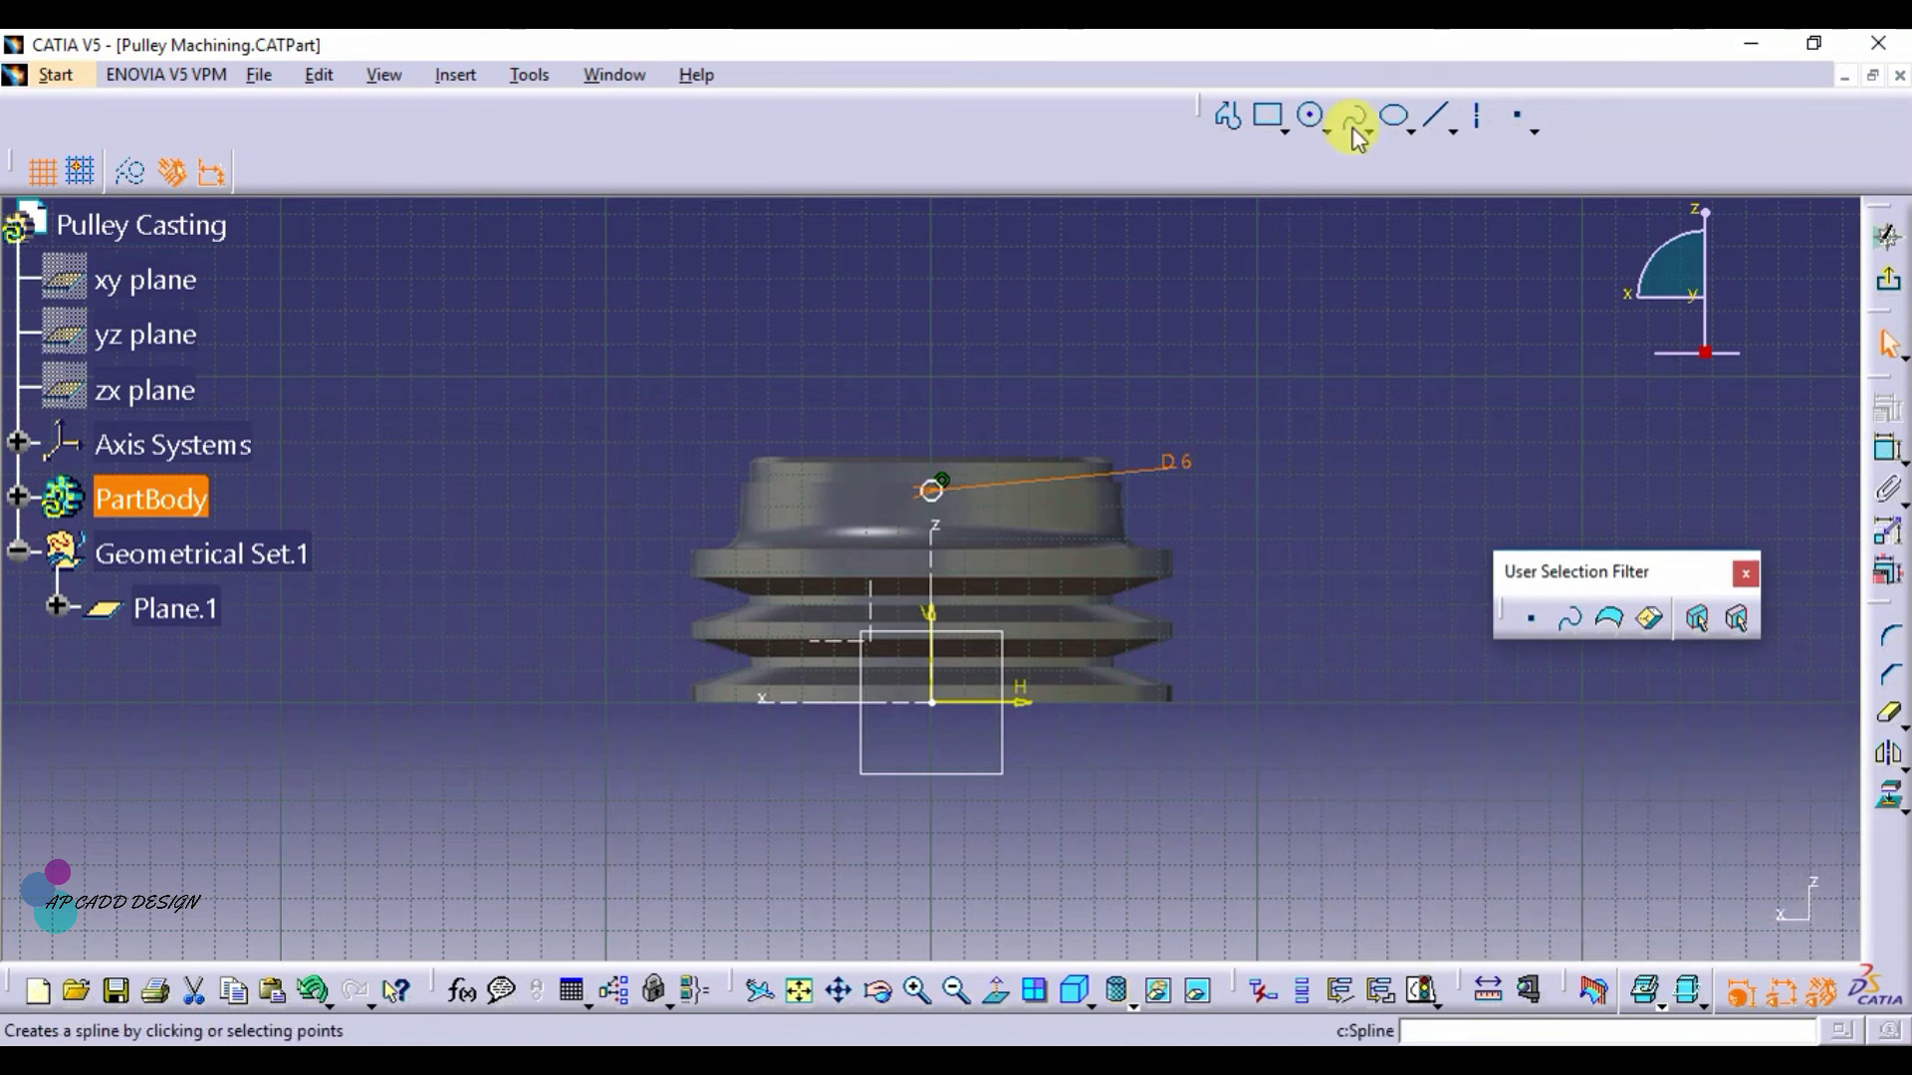
# Dimension the circle centre 16 mm below the pulley's top edge and exit the sketch
pyautogui.click(1897, 450)
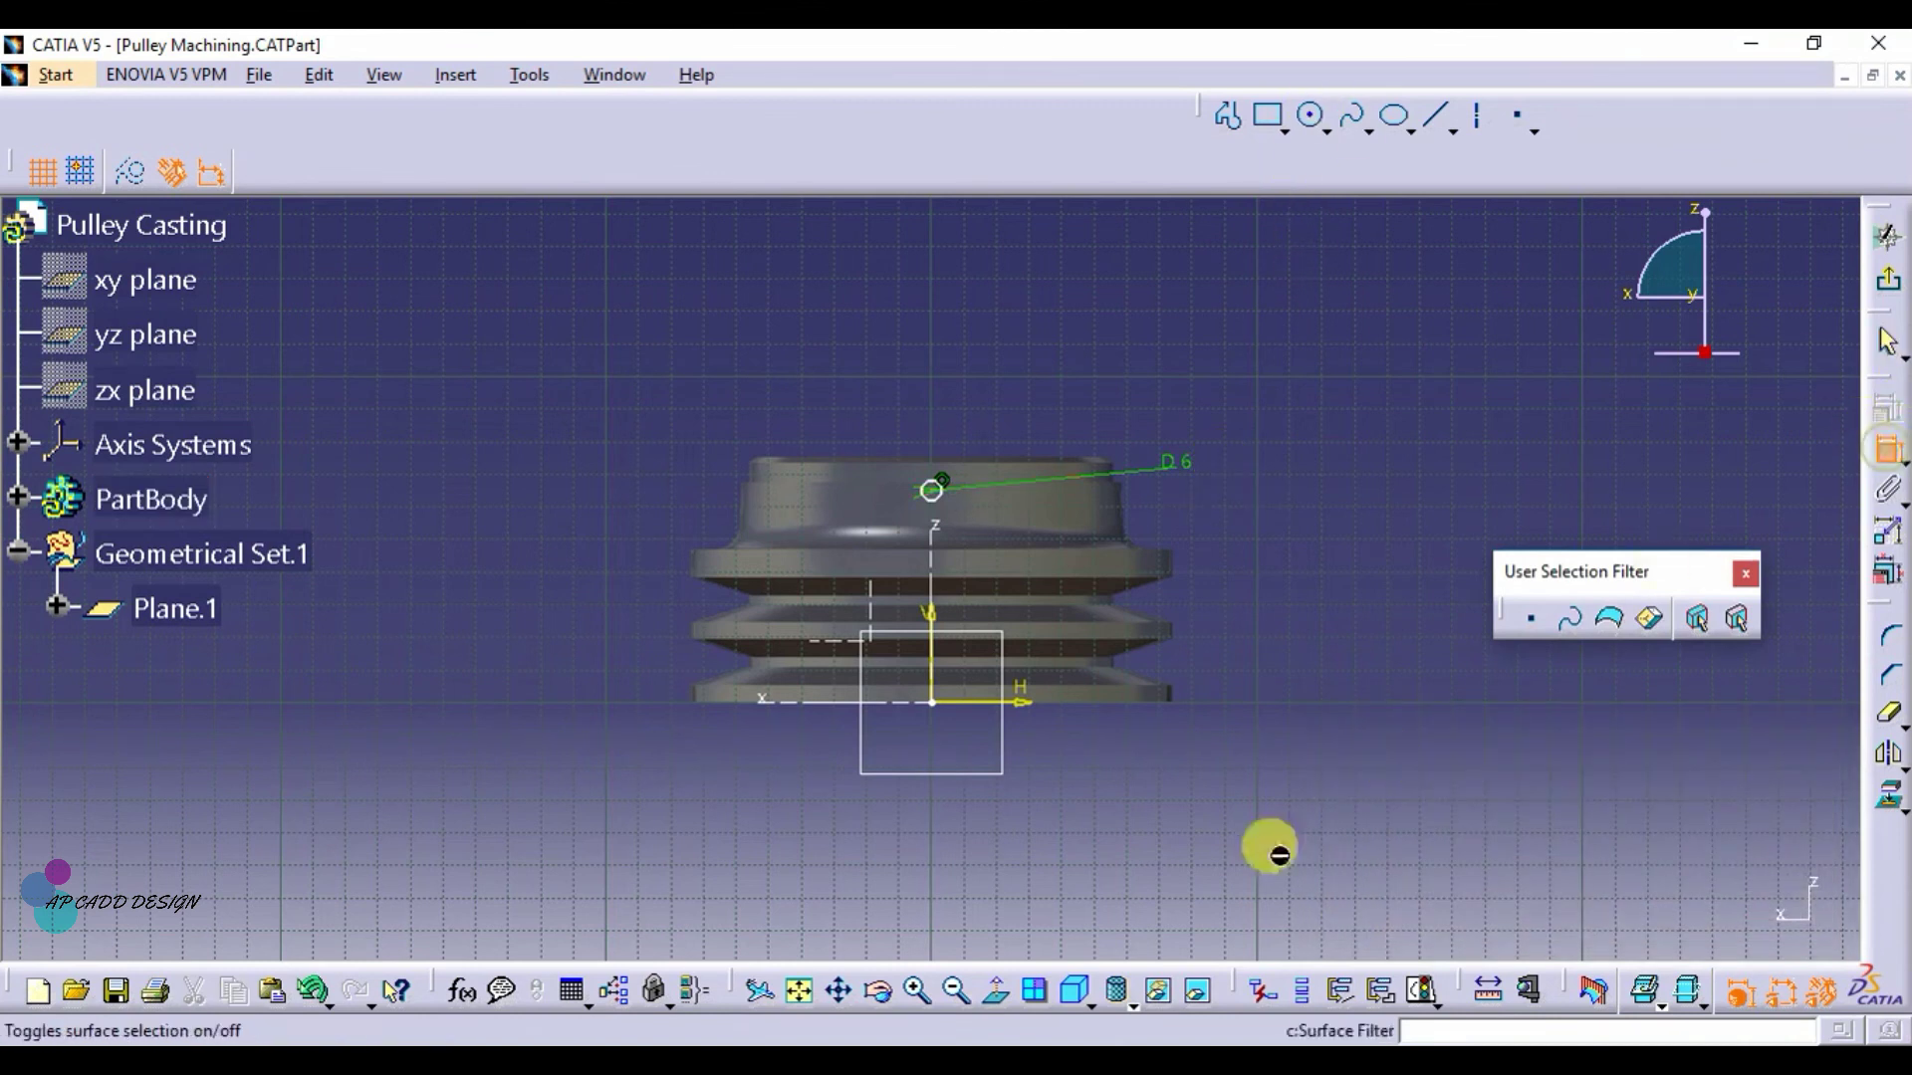
pyautogui.click(916, 991)
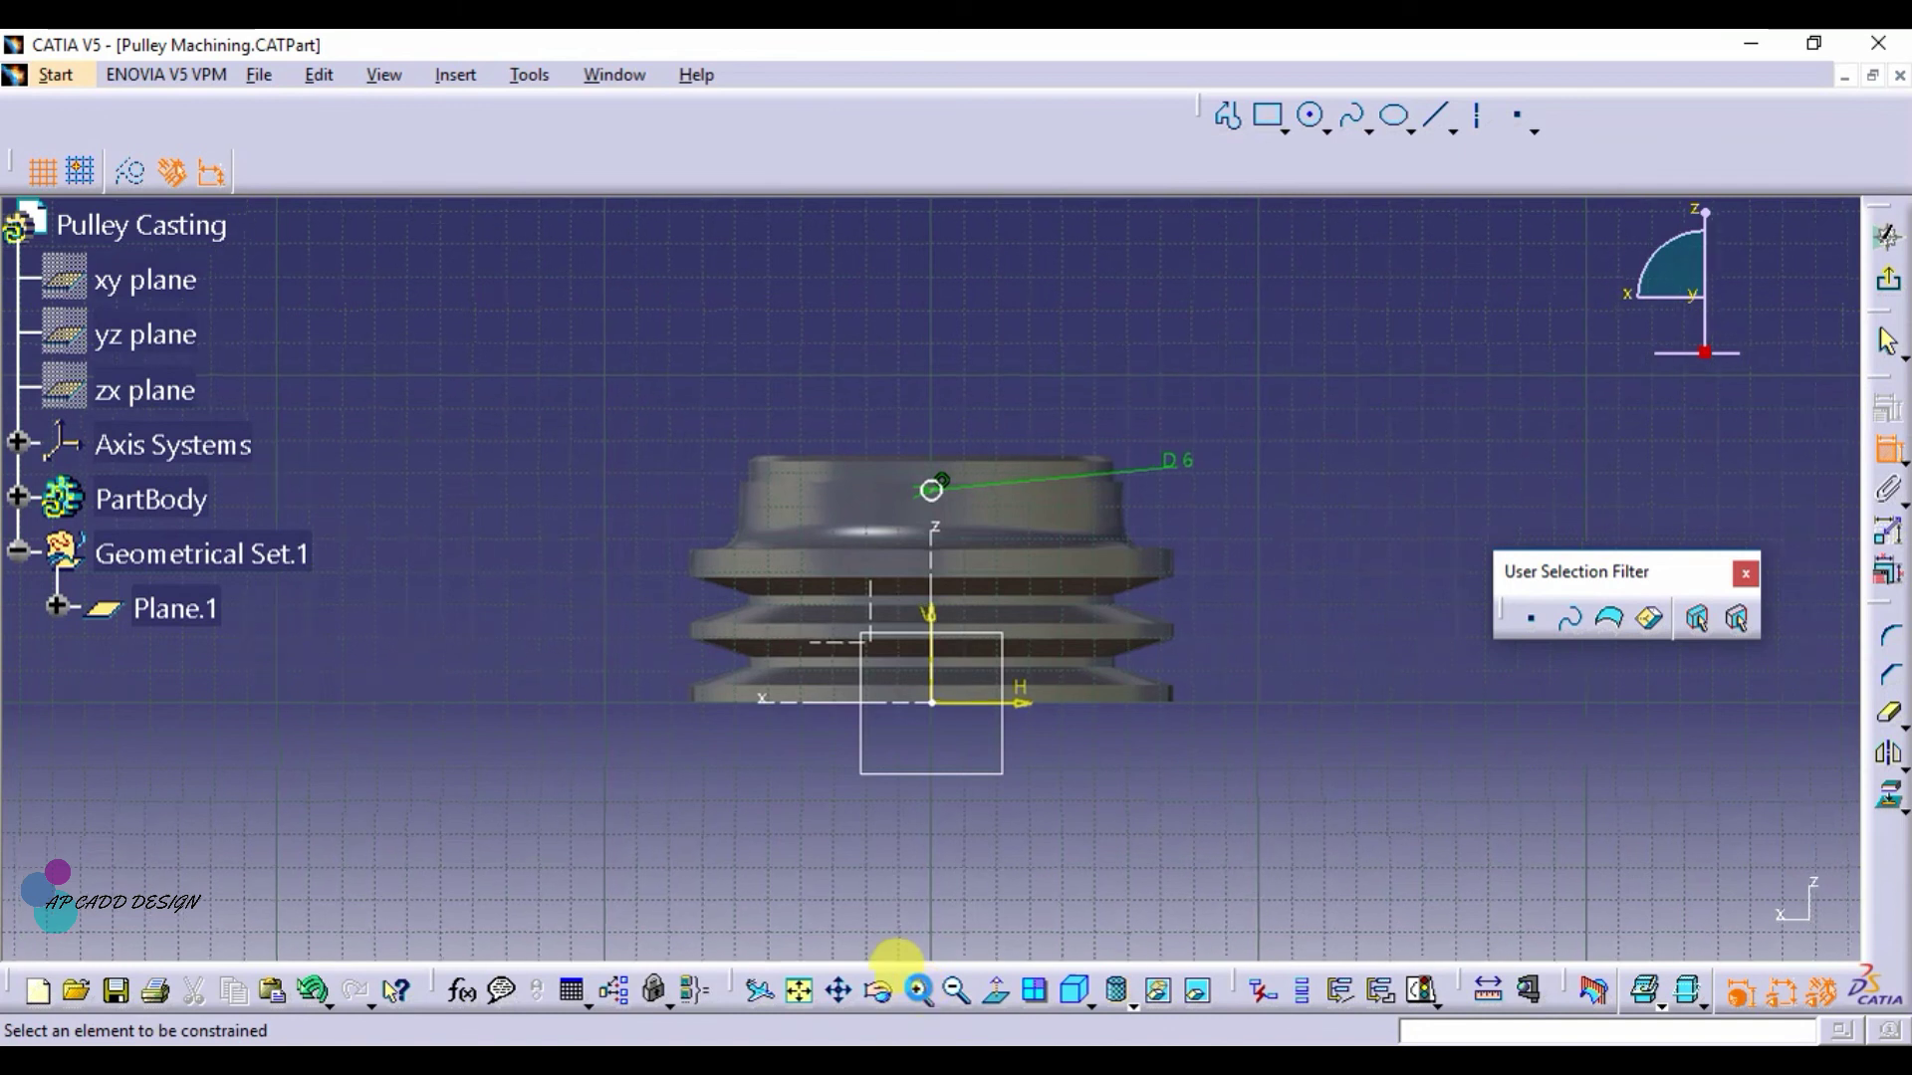
pyautogui.click(916, 991)
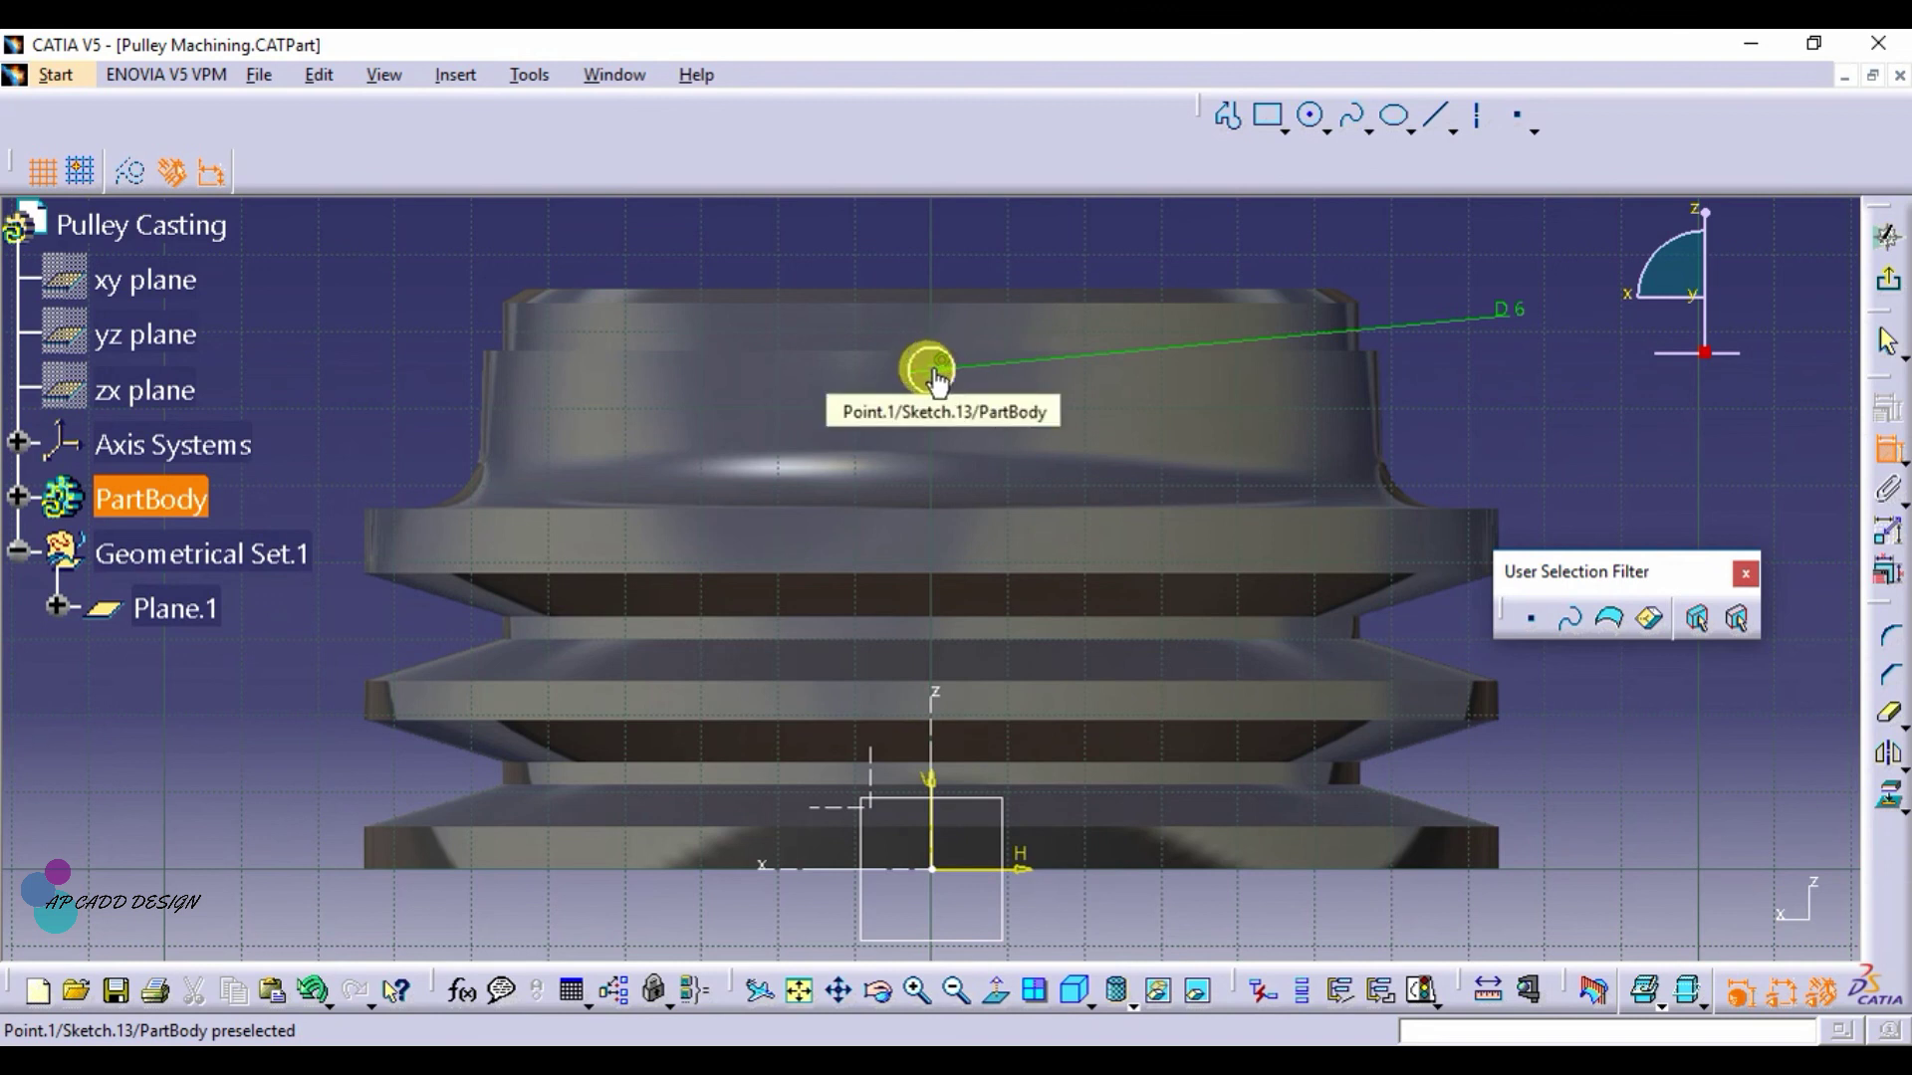
pyautogui.click(935, 379)
pyautogui.click(978, 290)
pyautogui.click(877, 257)
pyautogui.doubleClick(851, 239)
pyautogui.write('1')
pyautogui.press('Return')
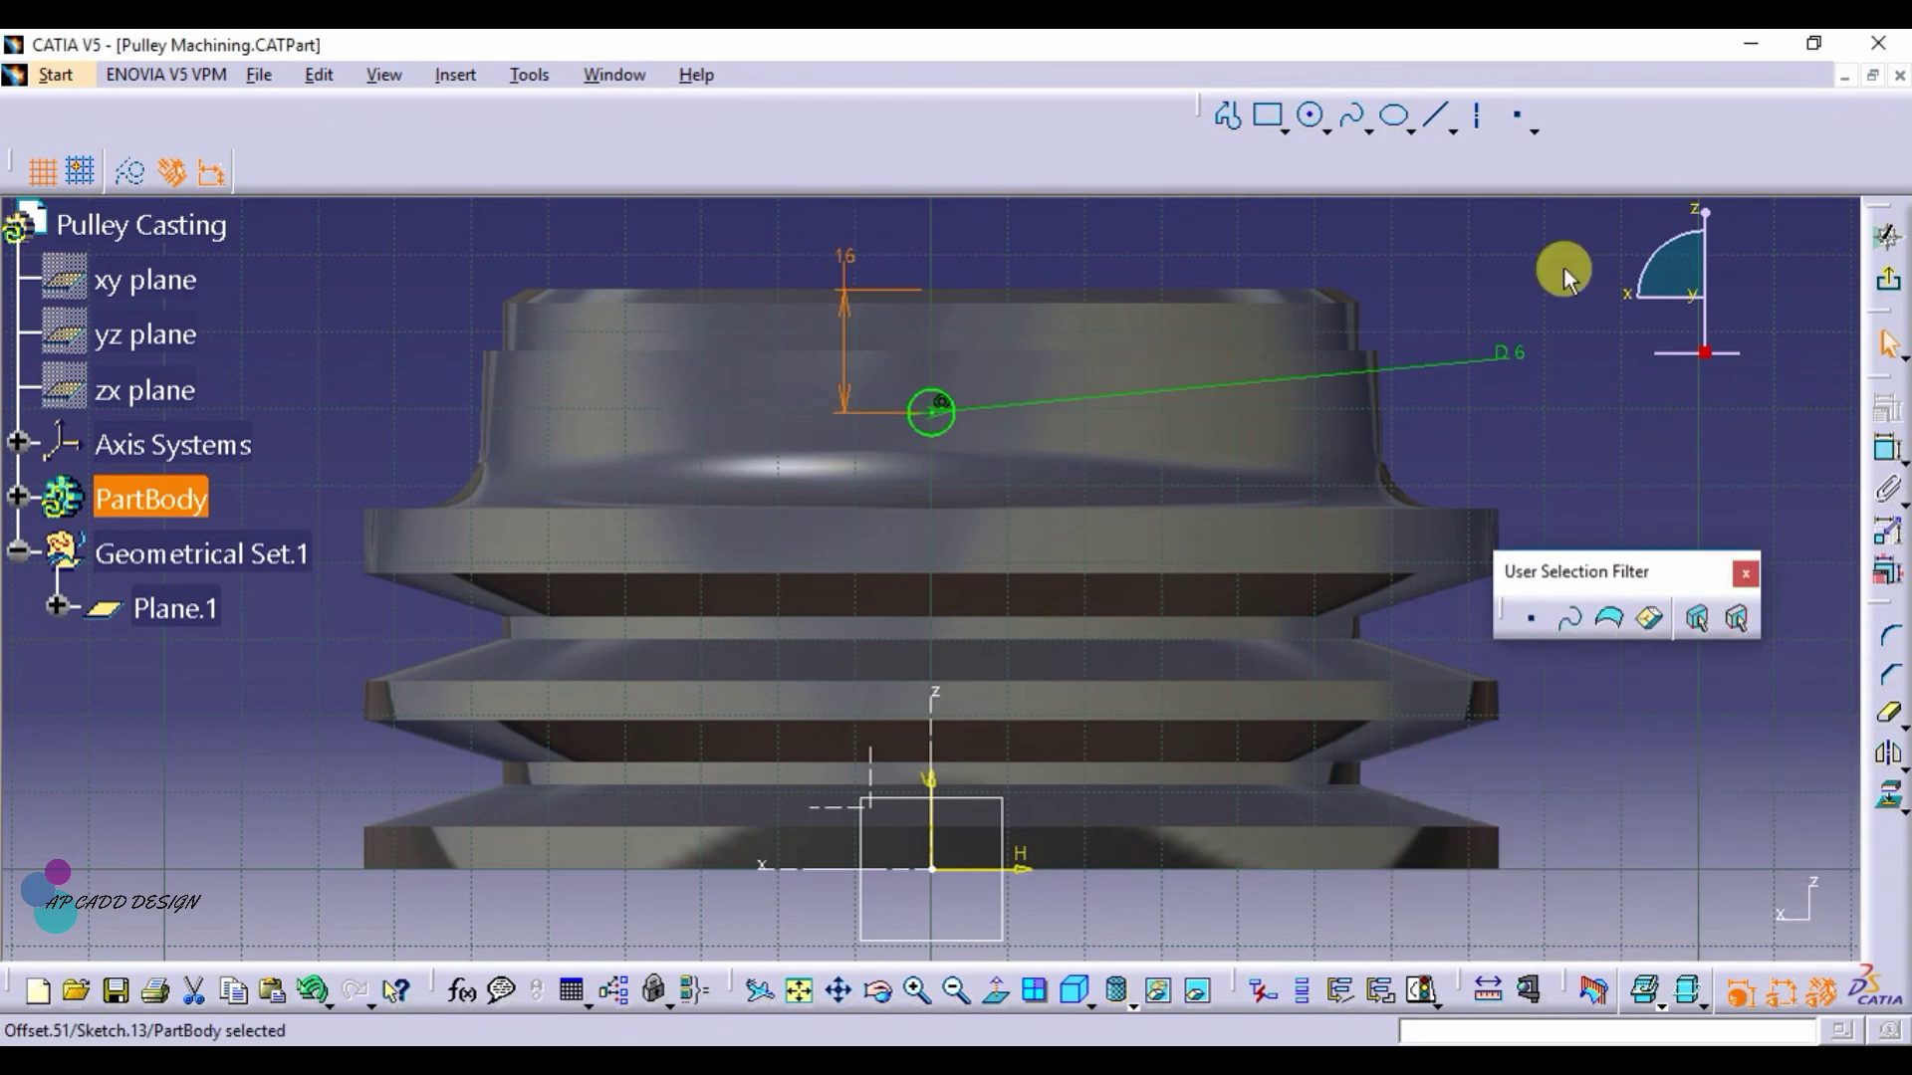
pyautogui.click(1889, 289)
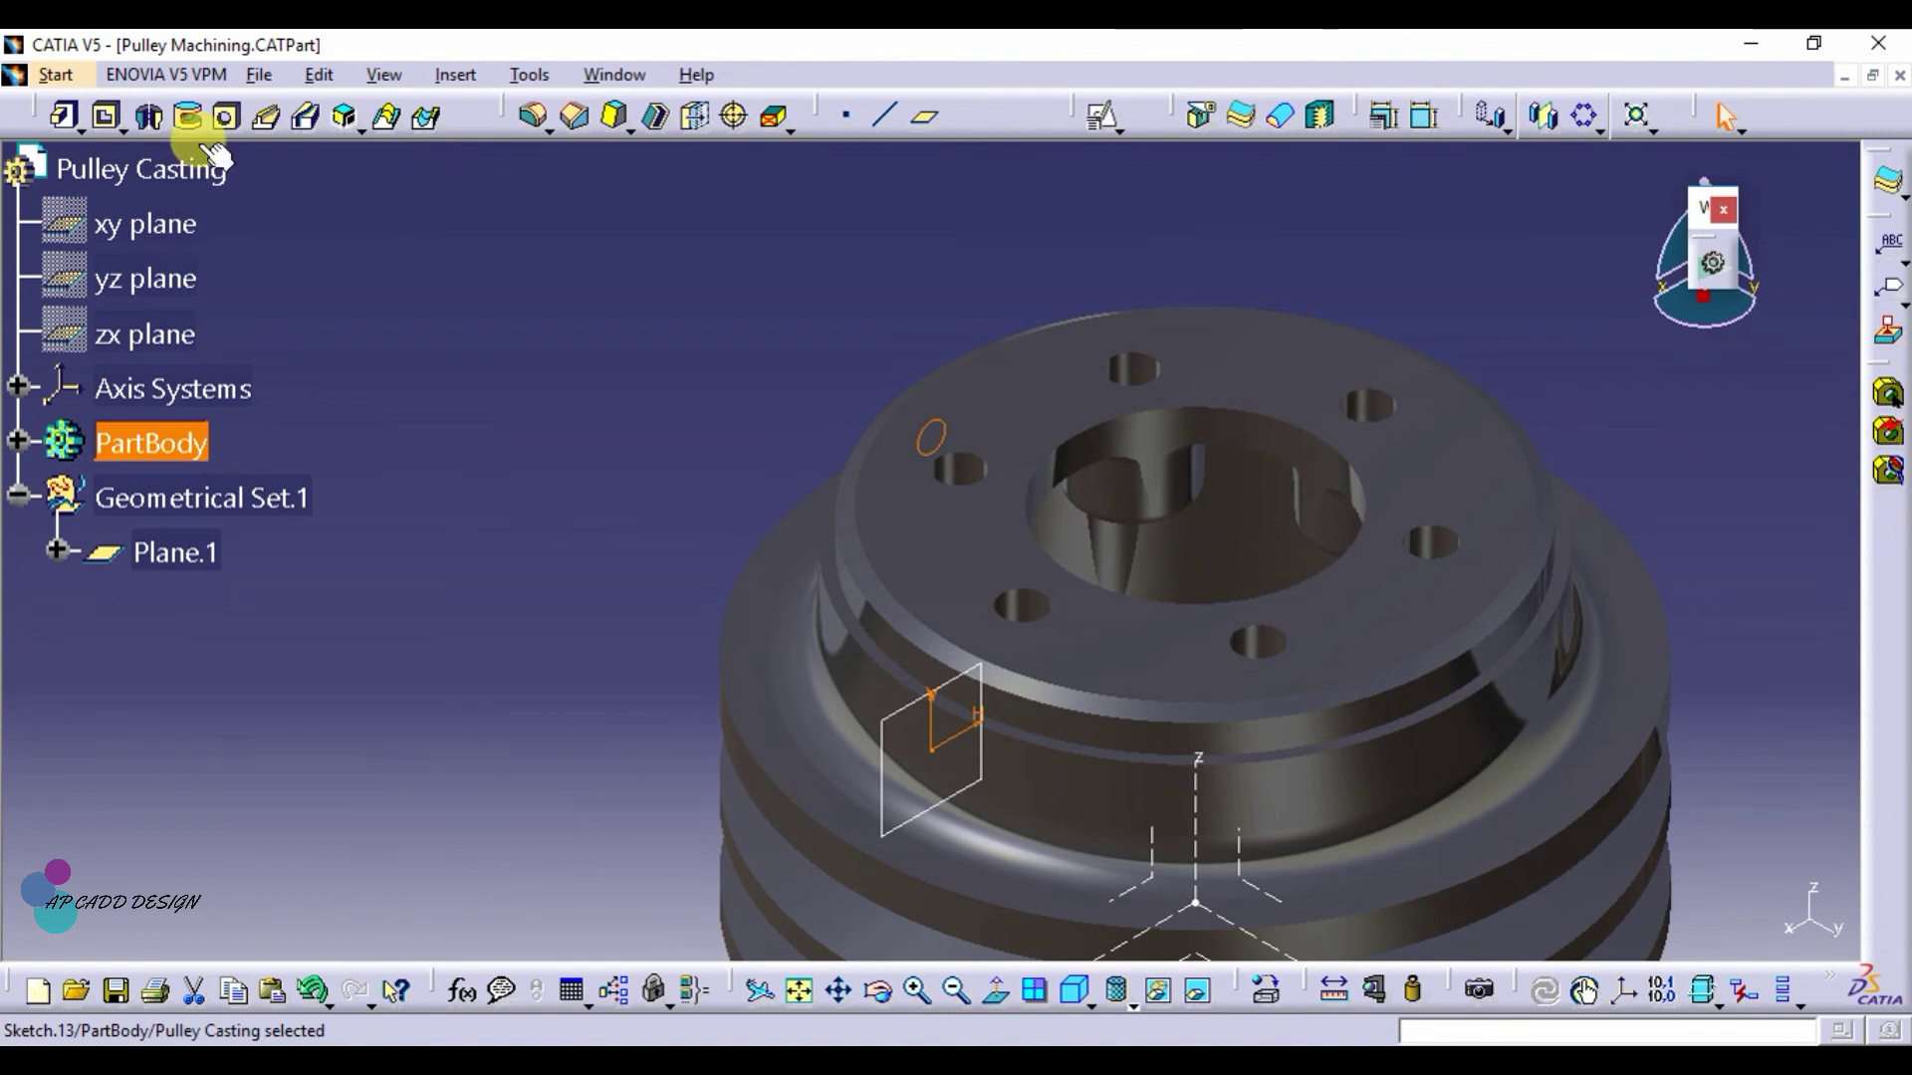
# Pocket Sketch.13's circle 6 mm deep in the reversed direction, creating Pocket.6
pyautogui.click(108, 122)
pyautogui.click(108, 122)
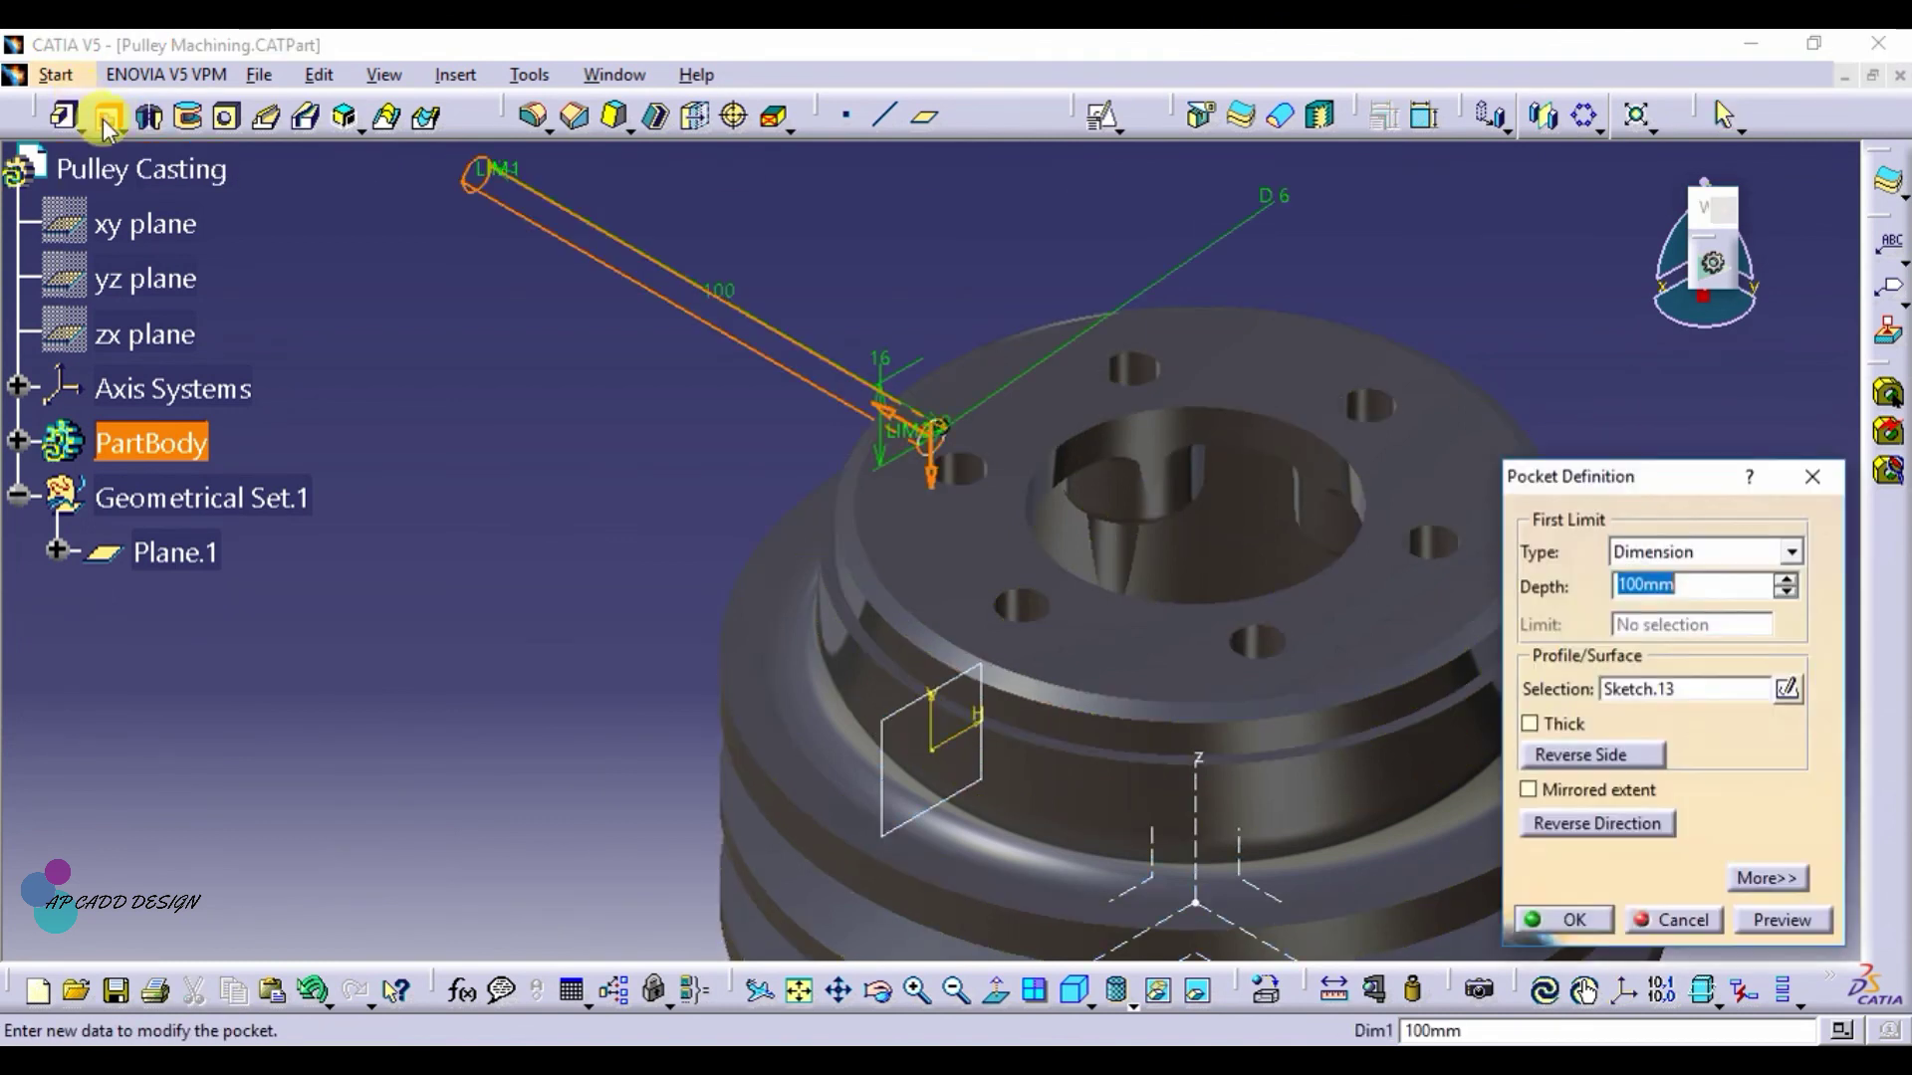
pyautogui.click(1556, 825)
pyautogui.click(1696, 587)
pyautogui.write('6')
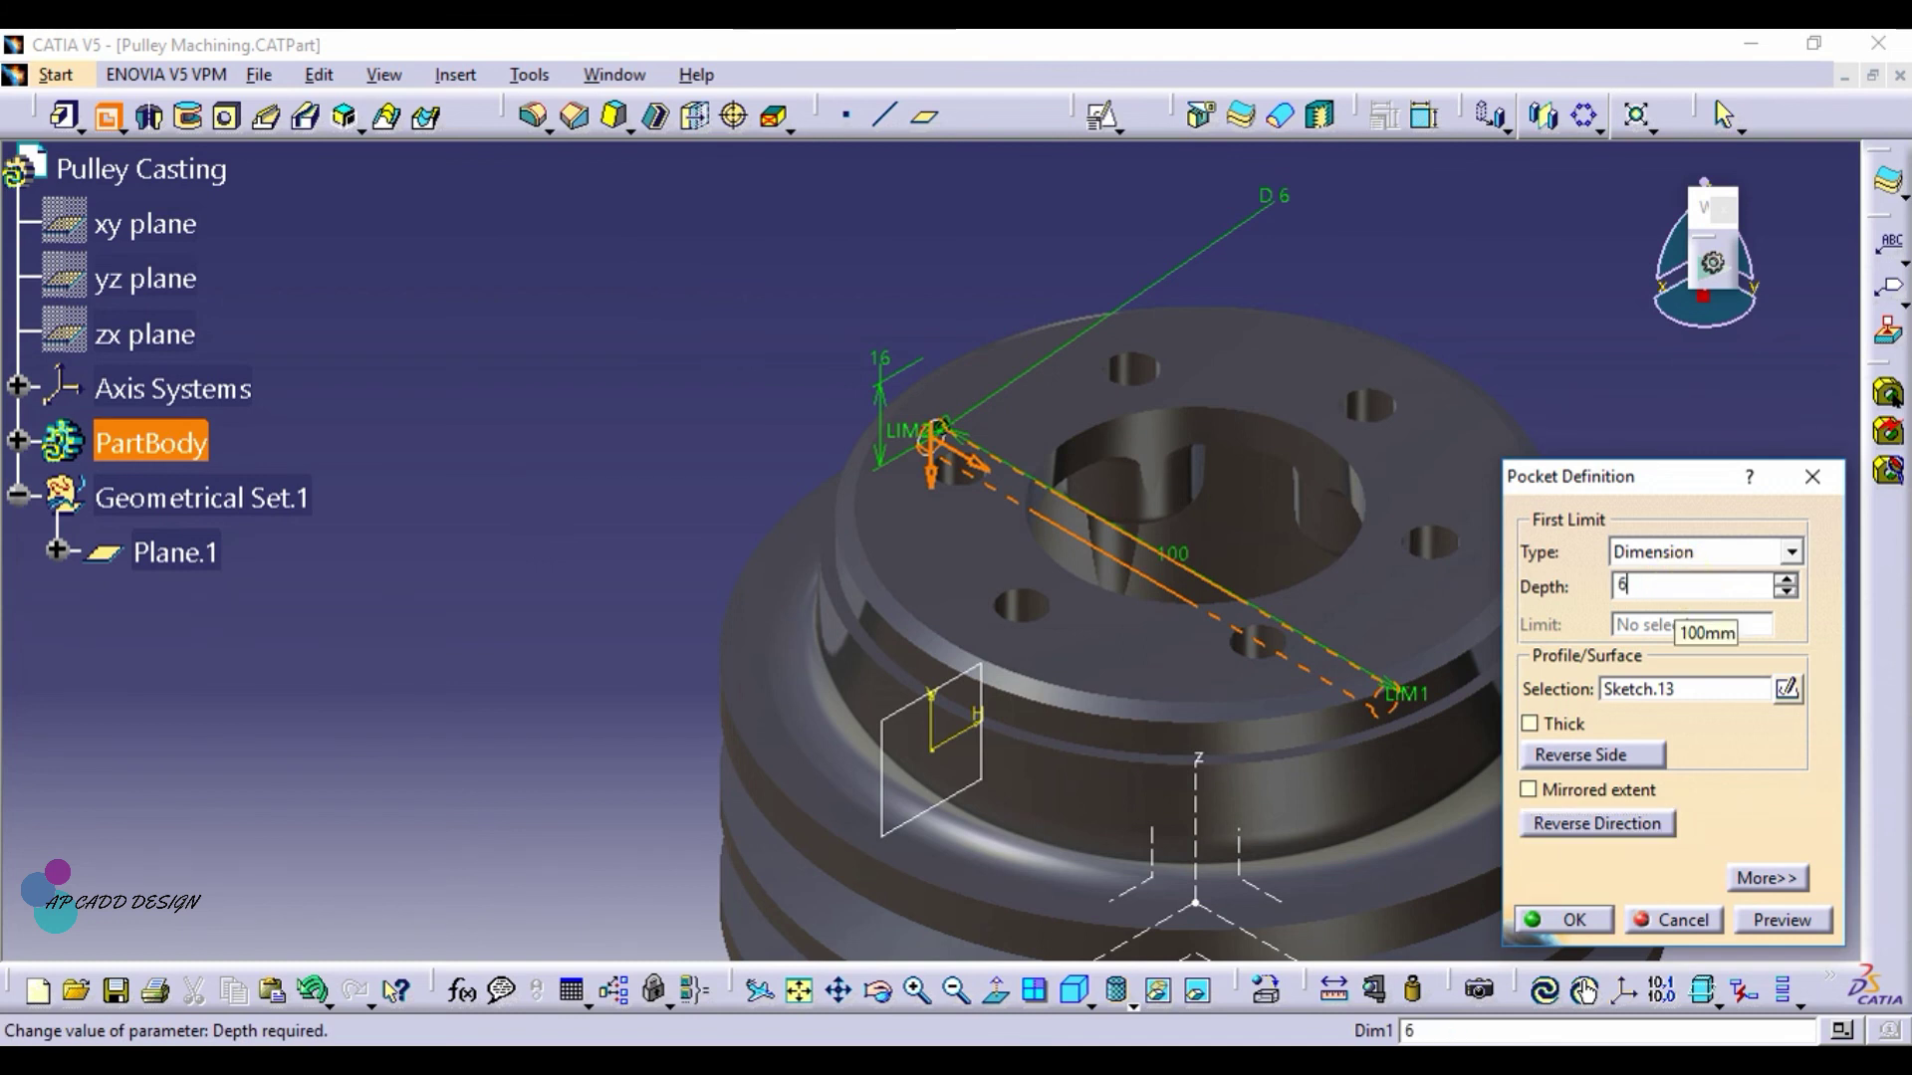
pyautogui.press('Return')
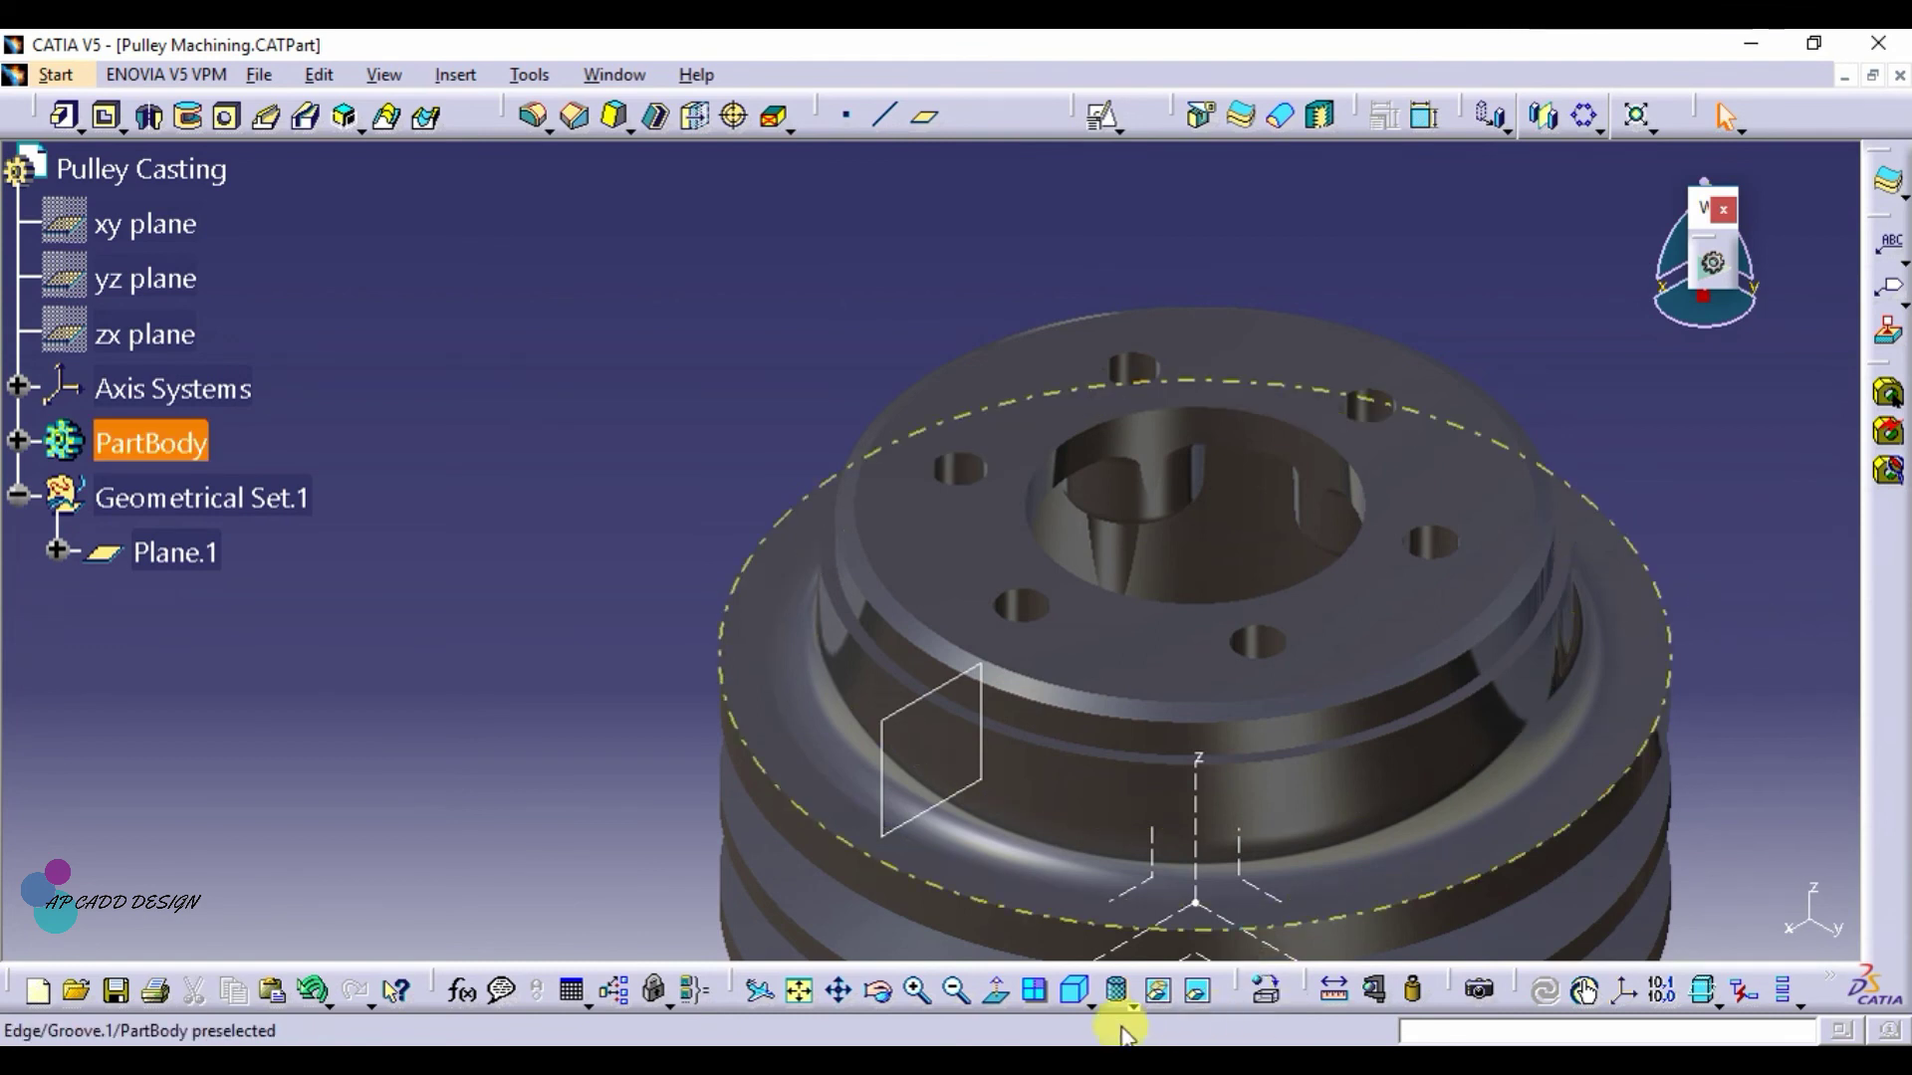
pyautogui.click(876, 990)
pyautogui.moveTo(431, 571); pyautogui.dragTo(1344, 757)
pyautogui.moveTo(1344, 756)
pyautogui.mouseDown(button='middle')
pyautogui.moveTo(982, 574)
pyautogui.moveTo(934, 512)
pyautogui.moveTo(1239, 781)
pyautogui.moveTo(1002, 607)
pyautogui.moveTo(880, 606)
pyautogui.moveTo(809, 840)
pyautogui.moveTo(917, 940)
pyautogui.moveTo(976, 947)
pyautogui.moveTo(810, 793)
pyautogui.mouseUp(button='middle')
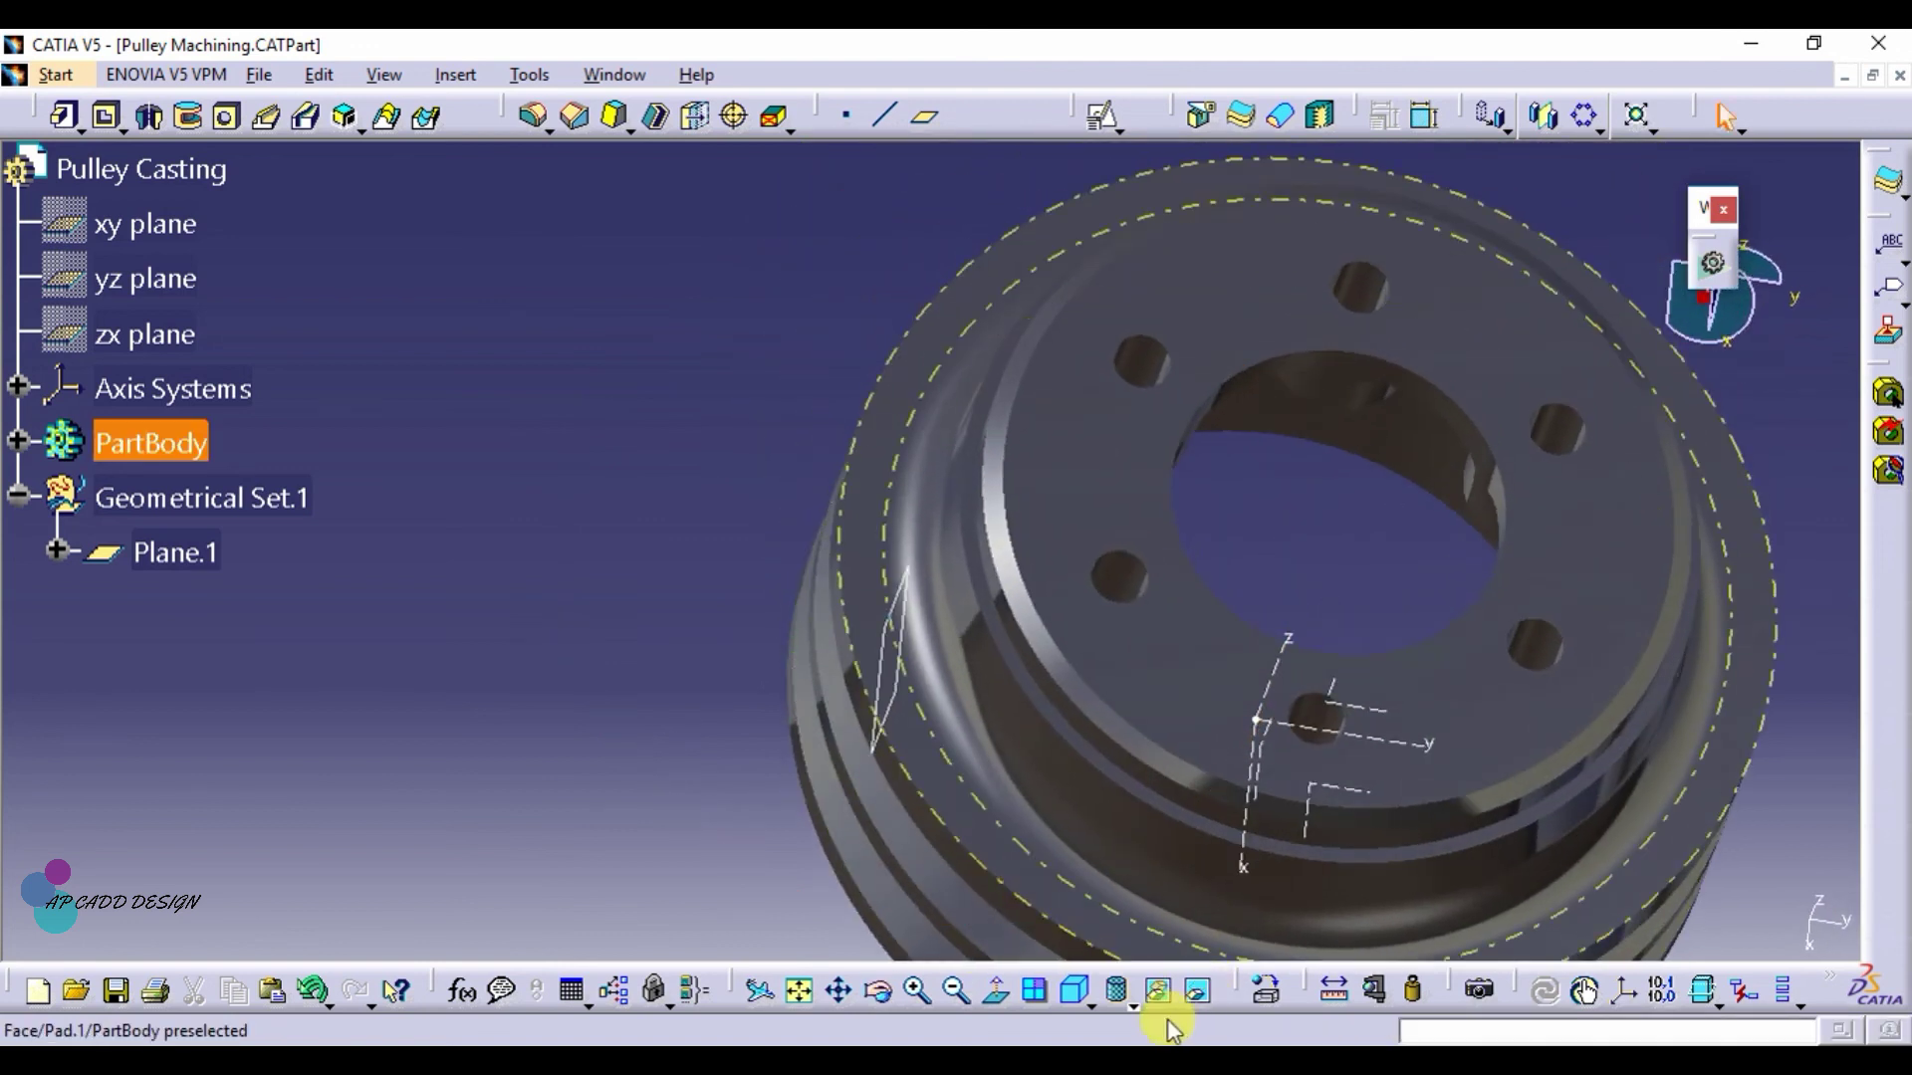
pyautogui.click(1077, 990)
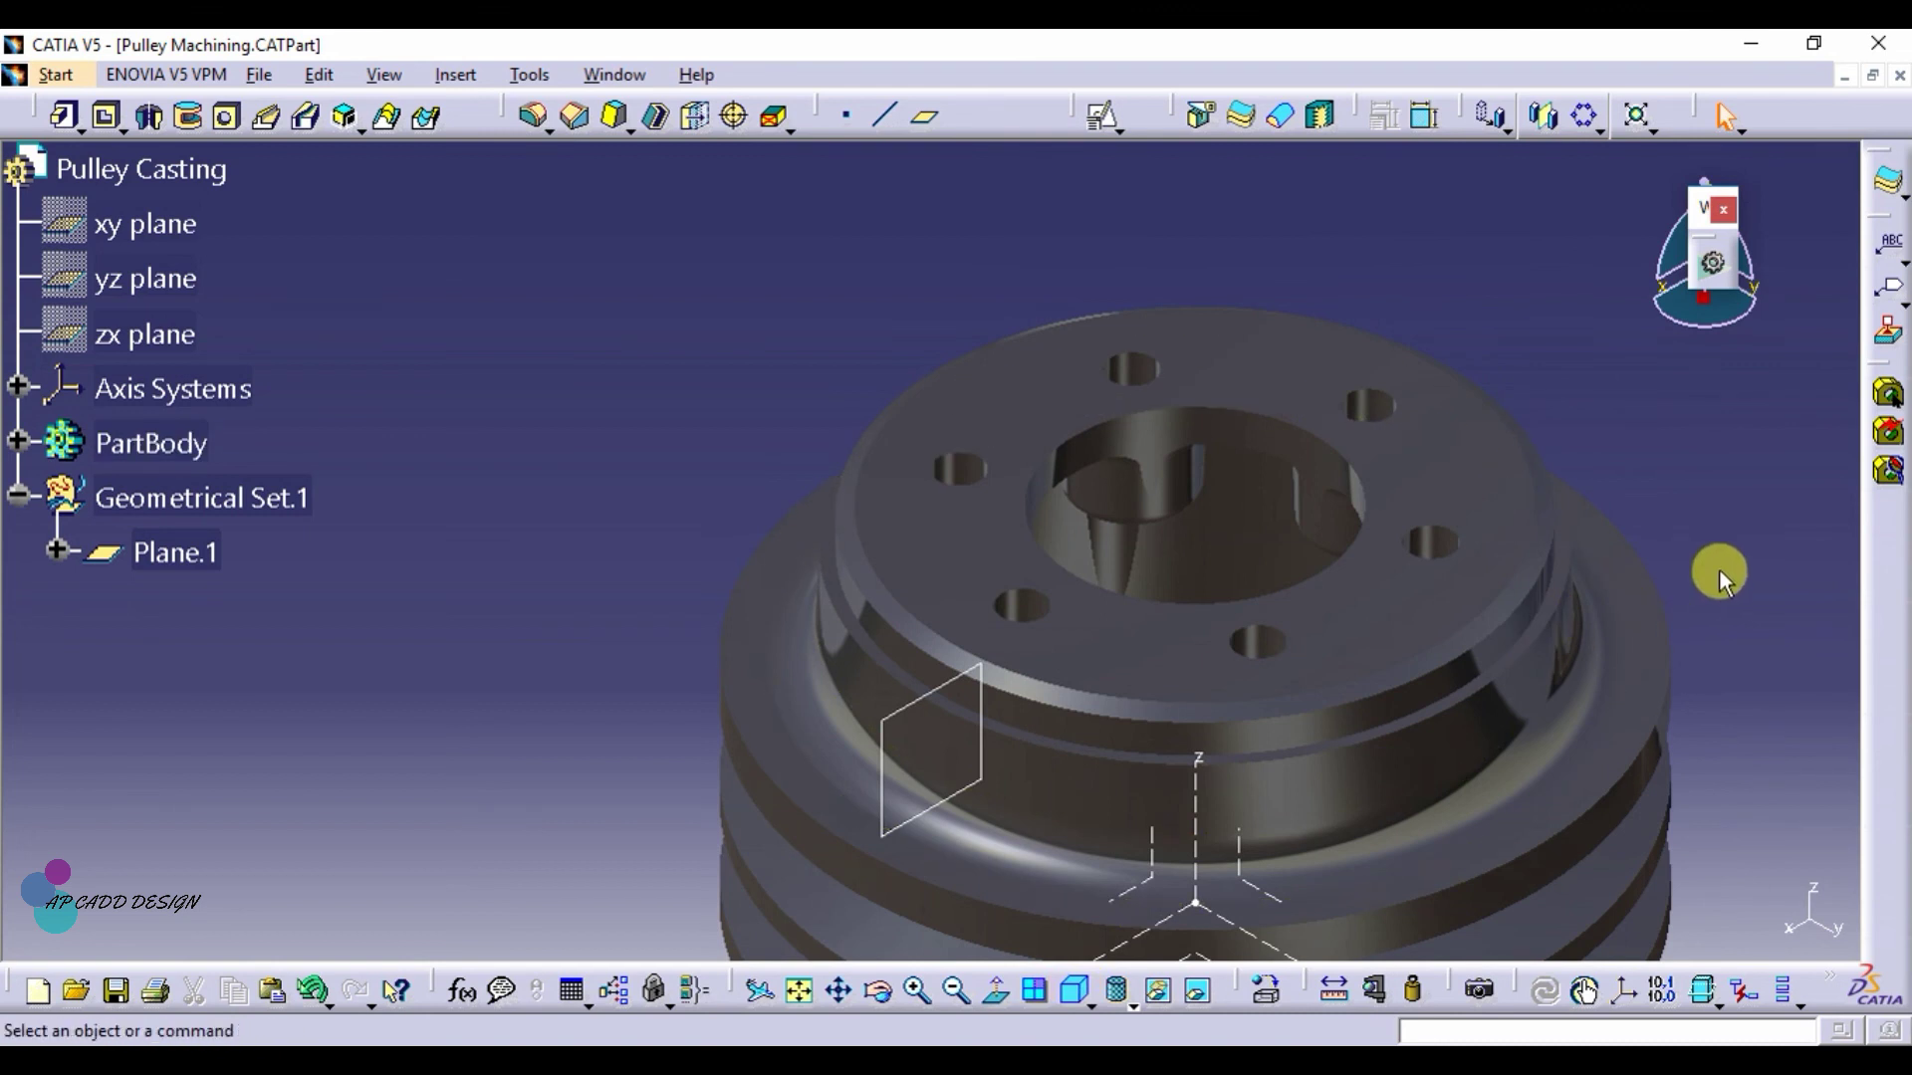
pyautogui.scroll(-3, 509, 650)
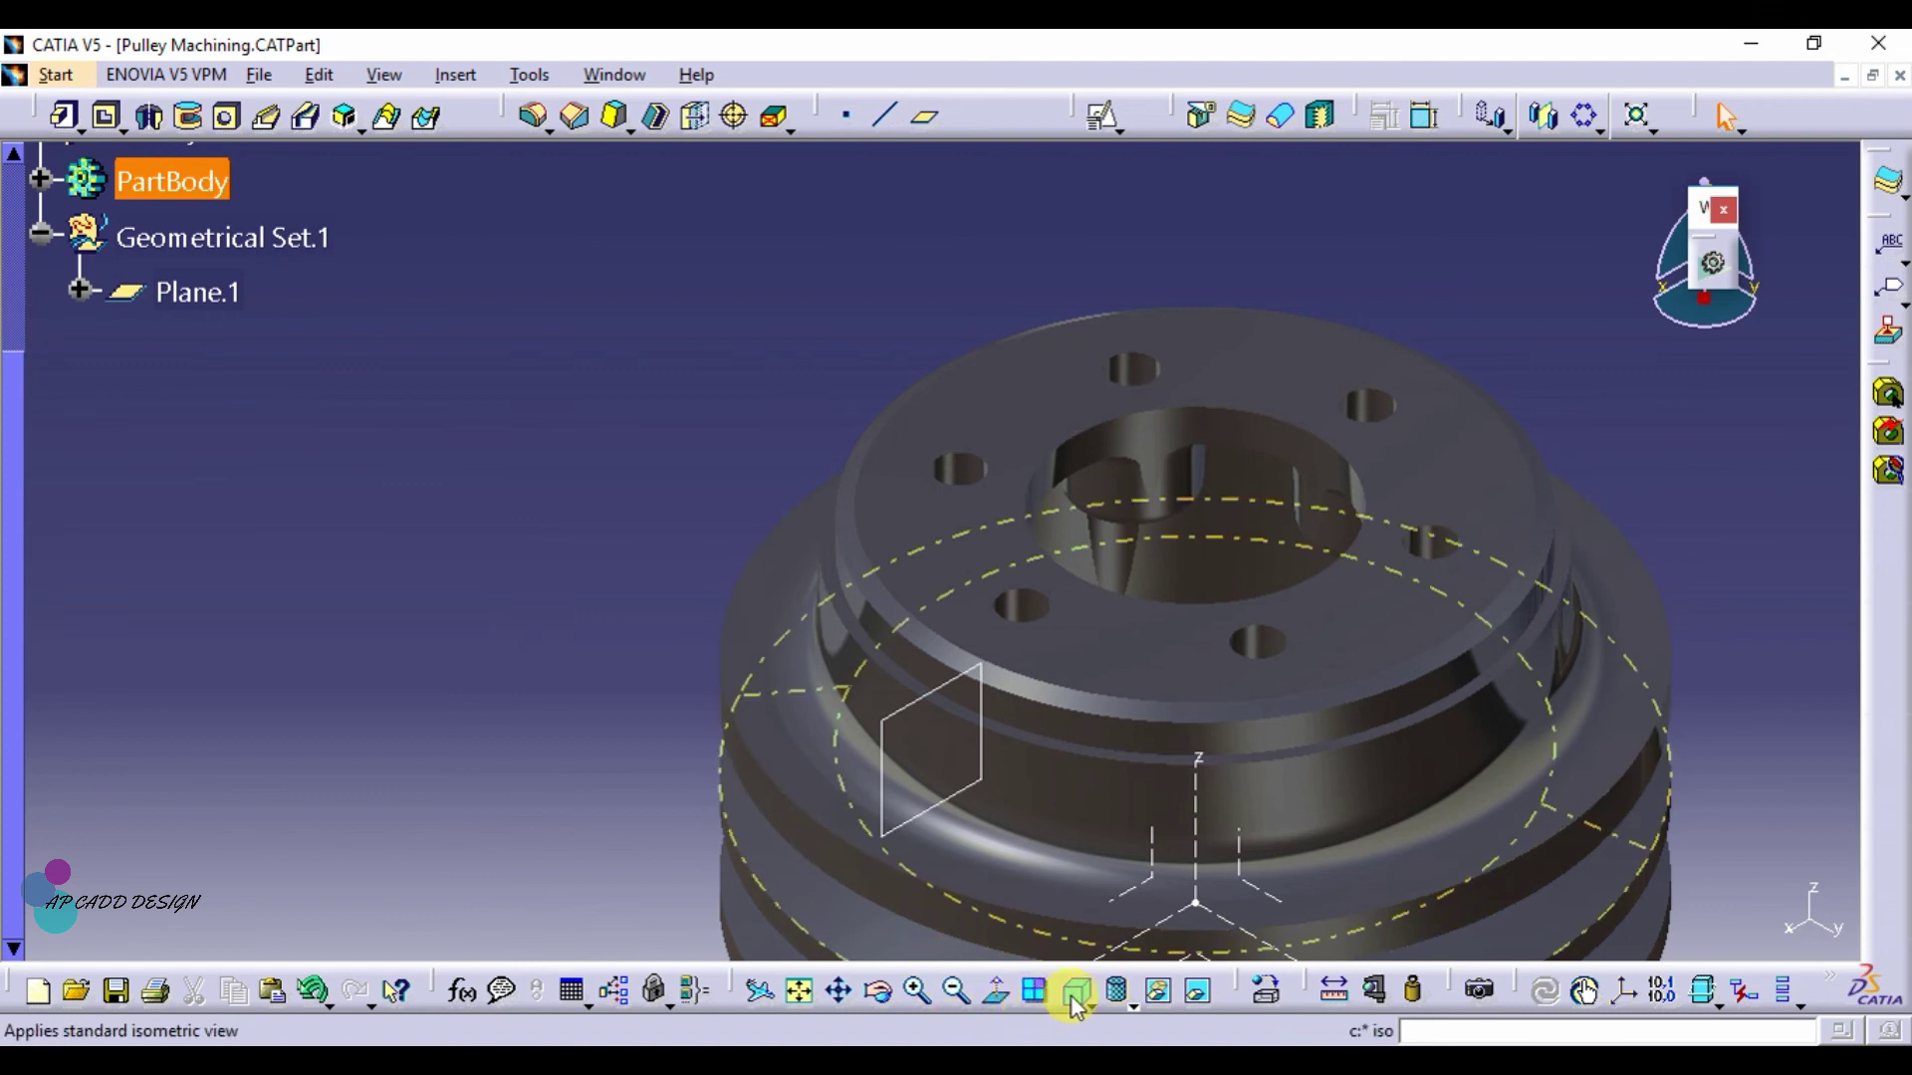
pyautogui.click(801, 990)
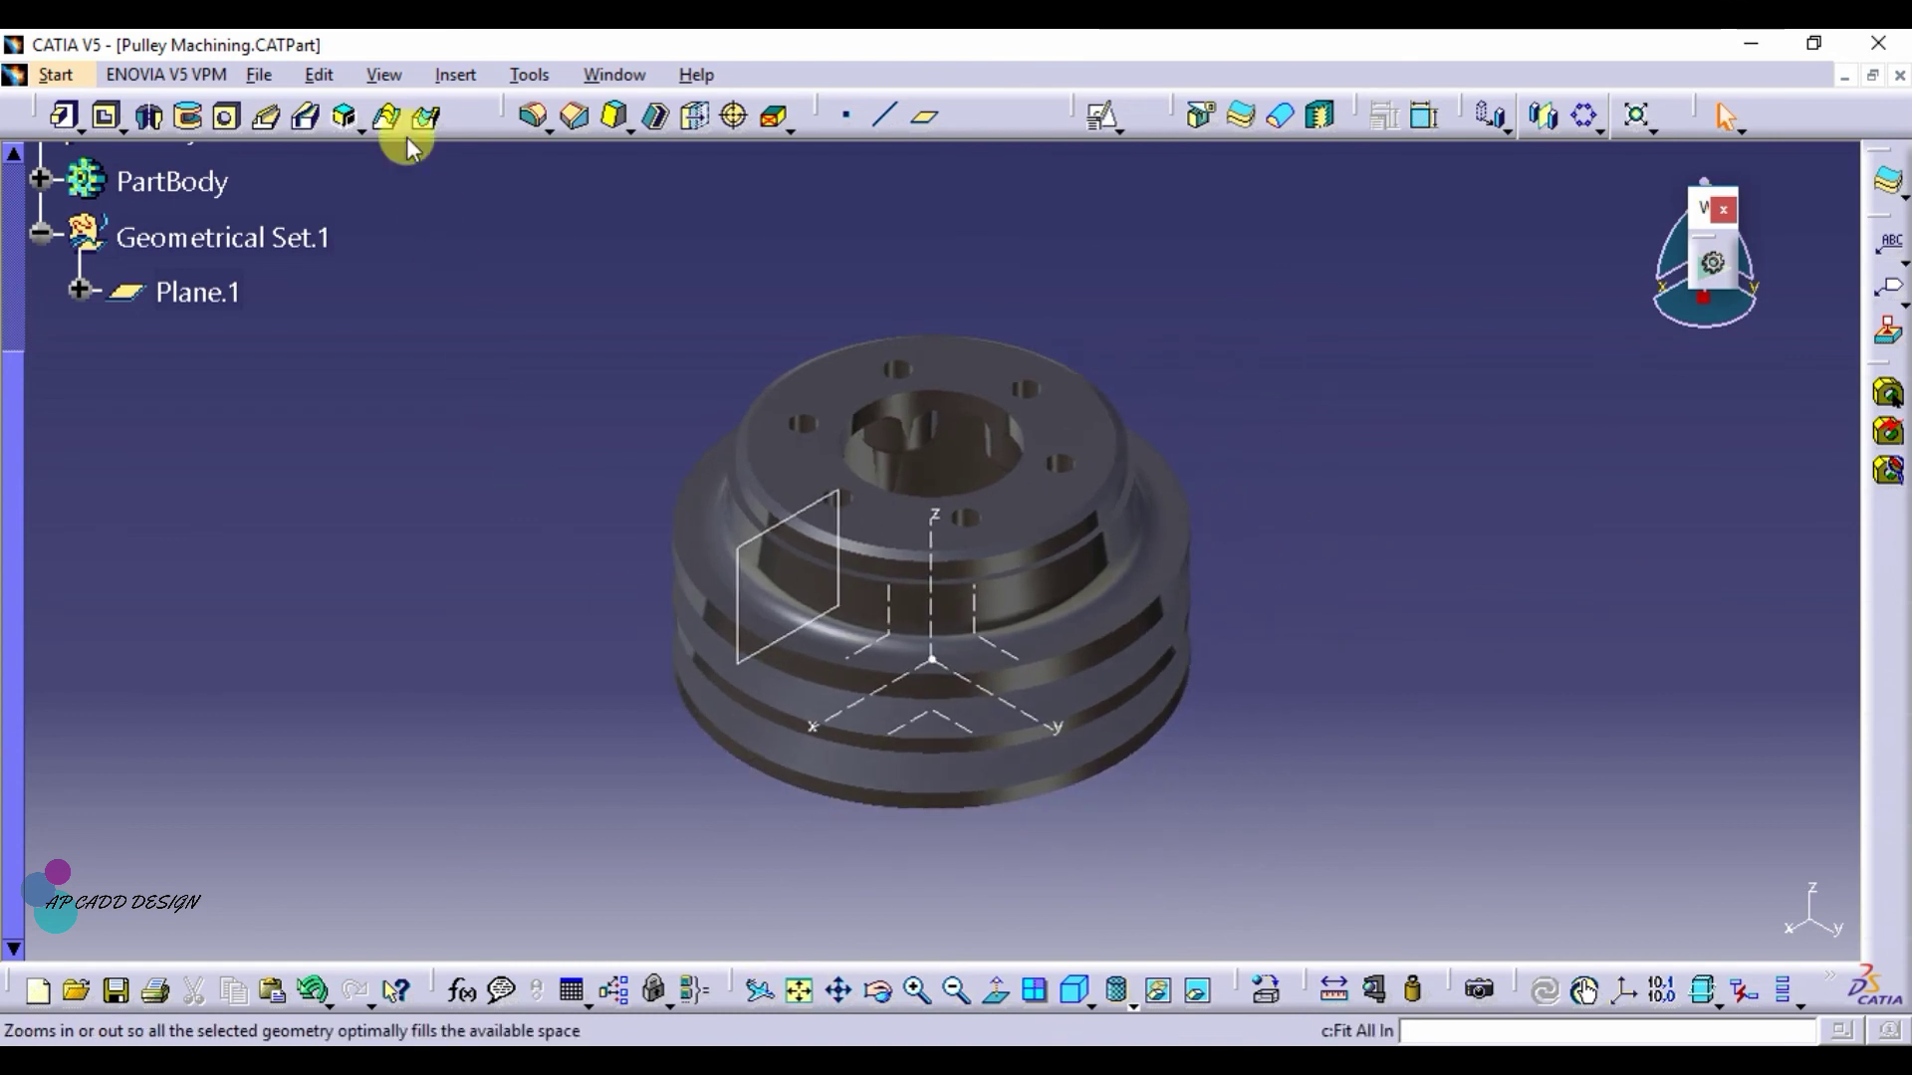
# Hide all planes using Tools > Hide > All Planes
pyautogui.click(523, 77)
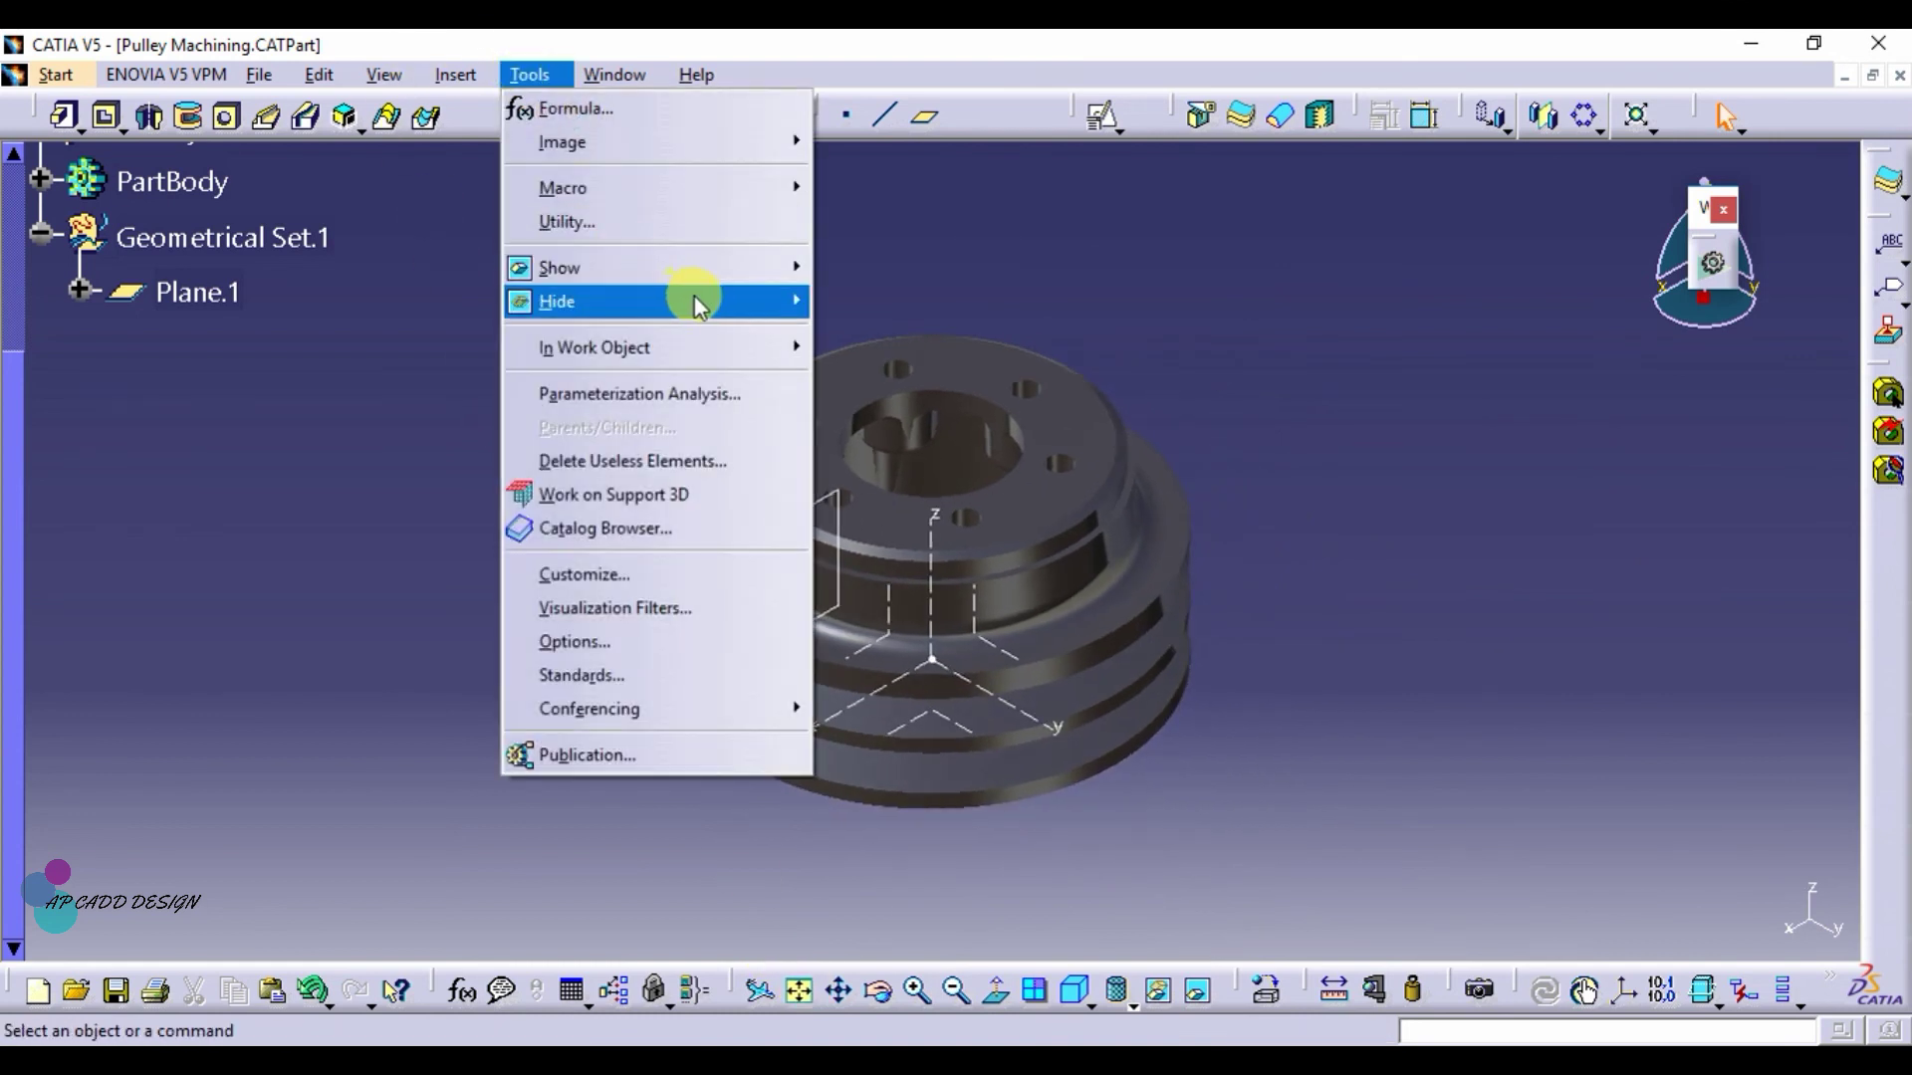
pyautogui.moveTo(597, 300)
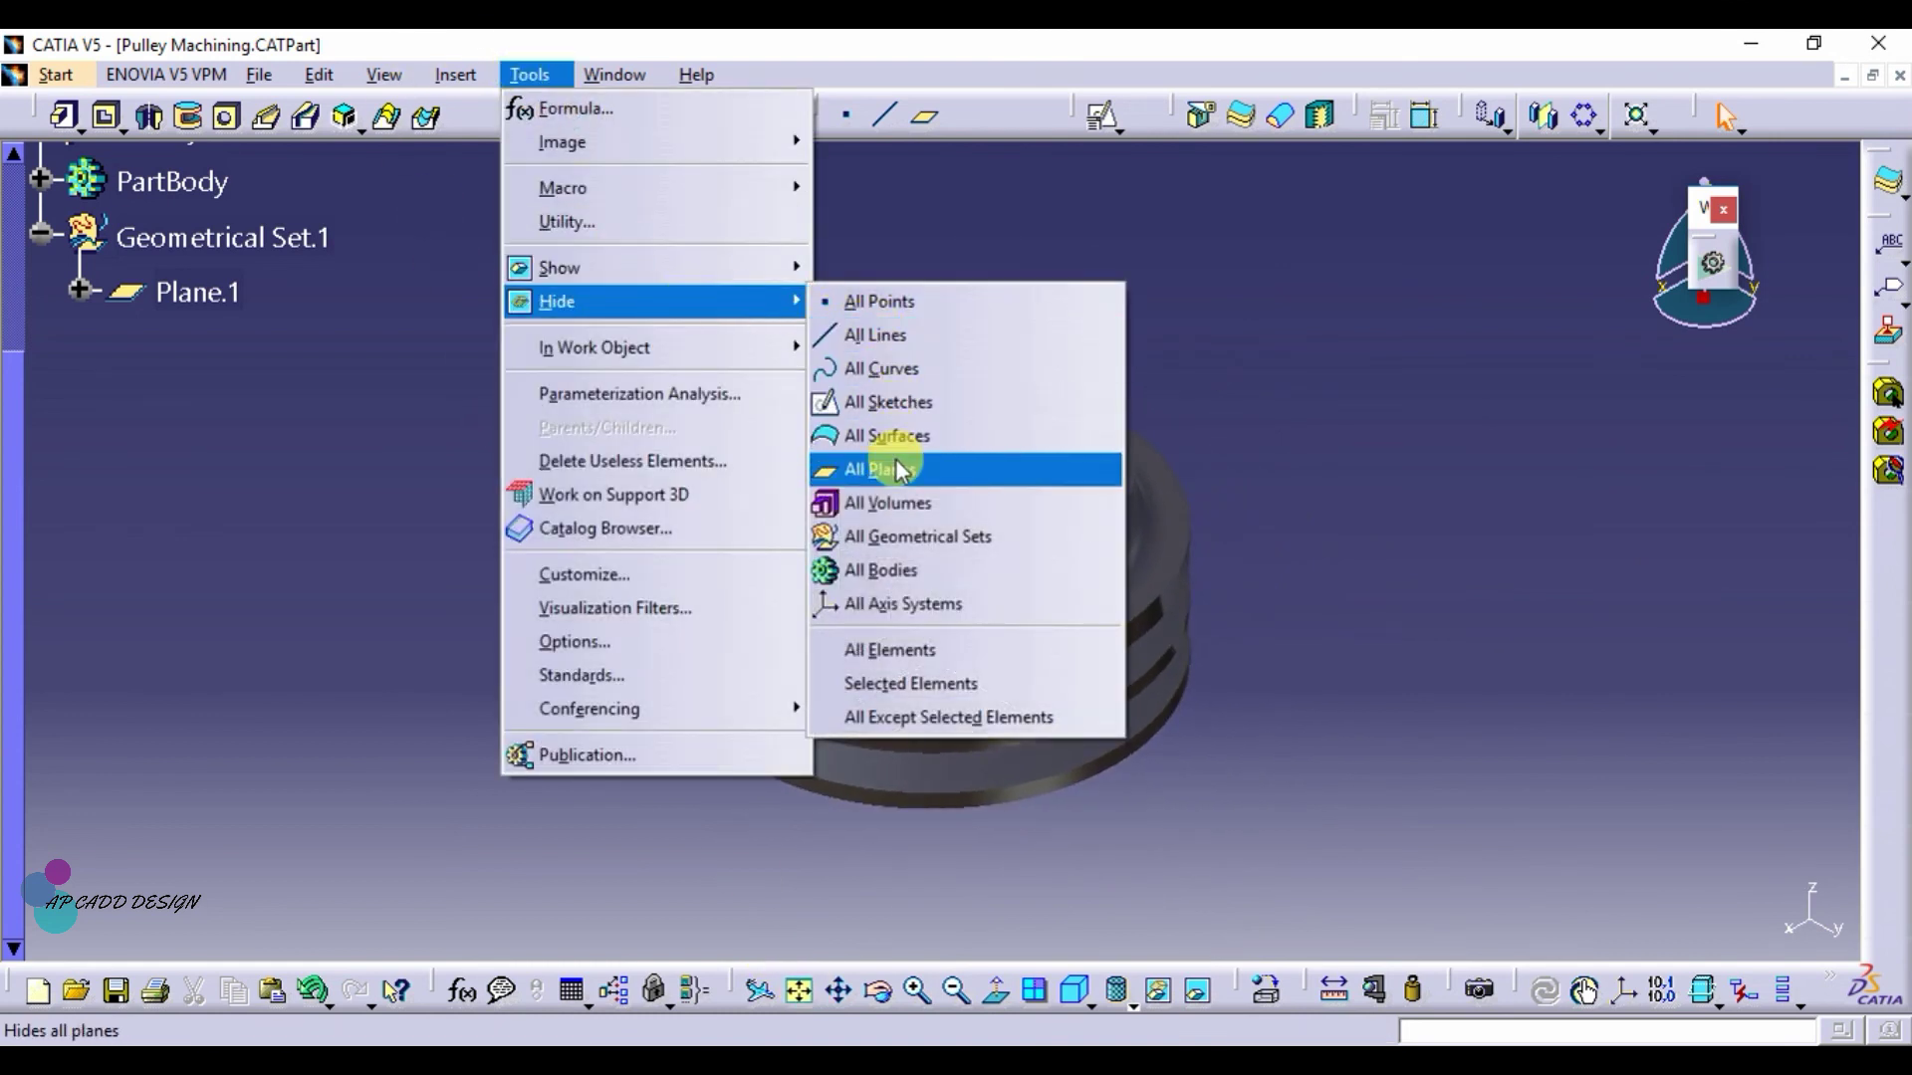
pyautogui.click(883, 469)
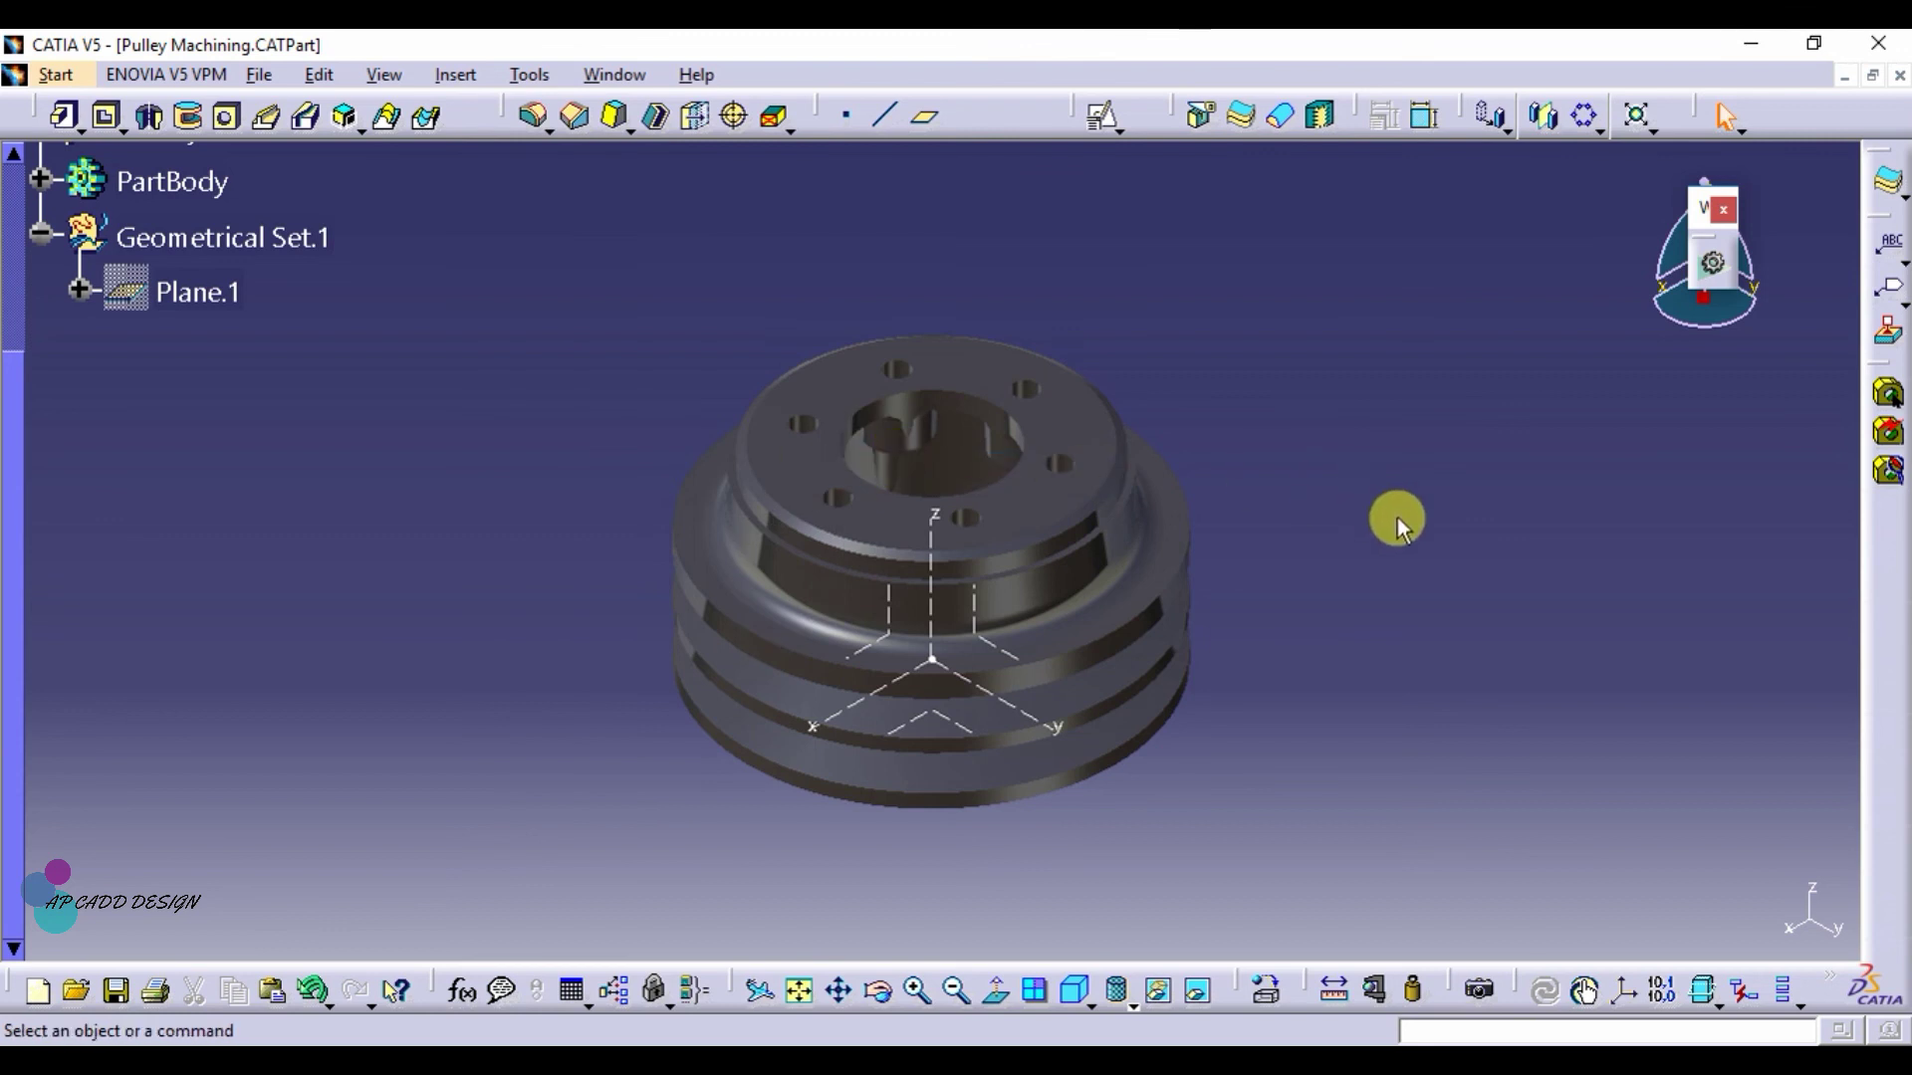